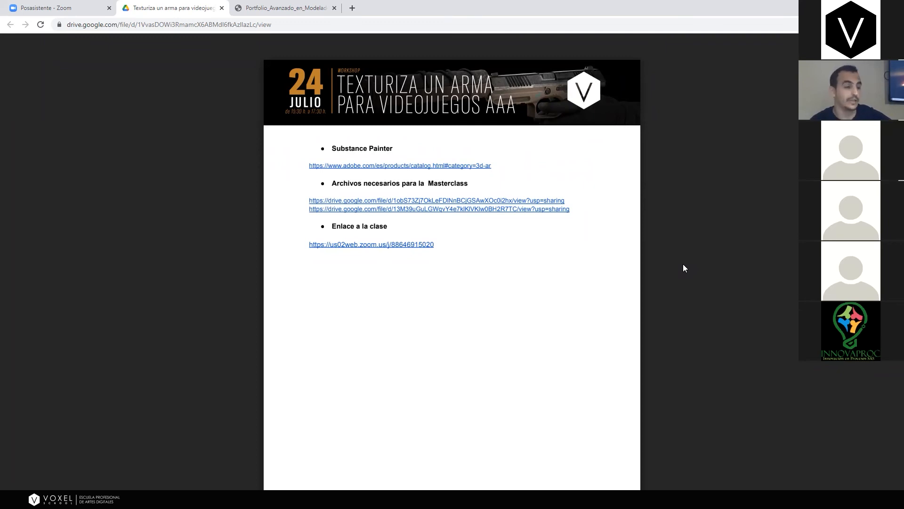
Bring up the Weapons & Vehicles master's portfolio PDF in the browser, fitted to the page and in full screen
click(850, 7)
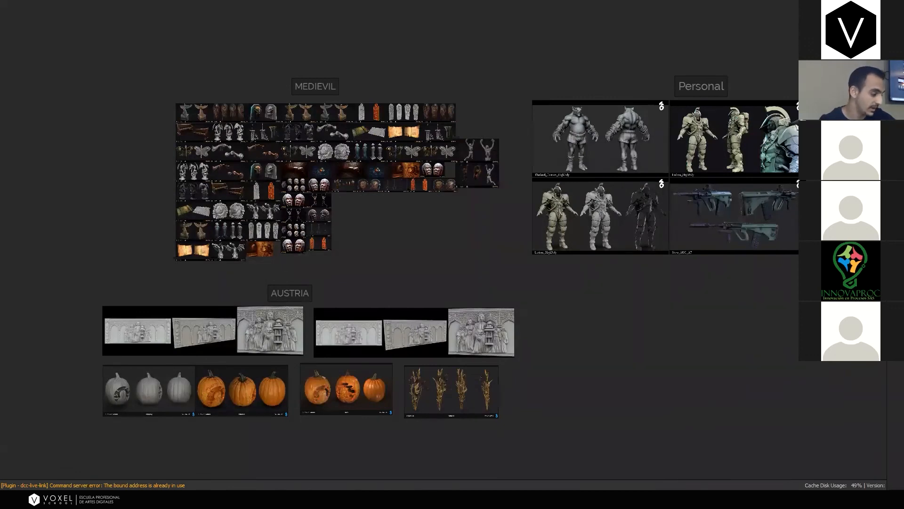
click(306, 499)
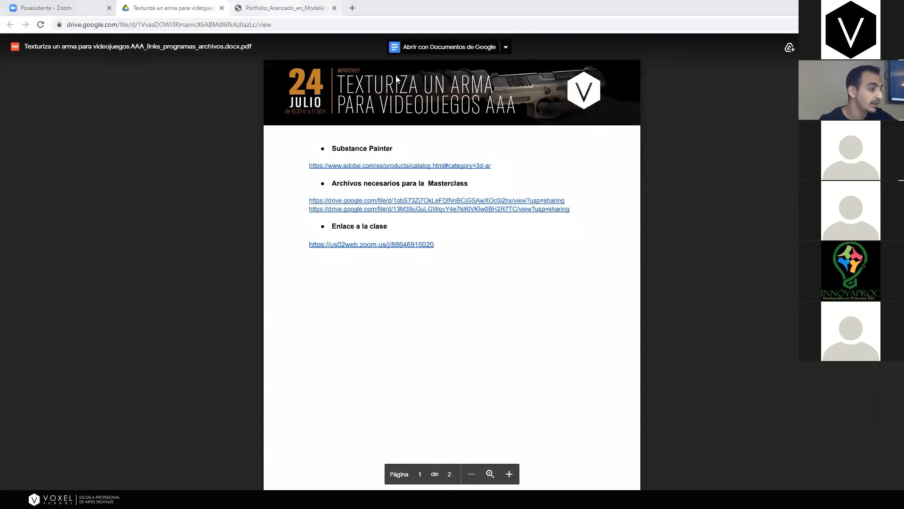
key(ctrl+Tab)
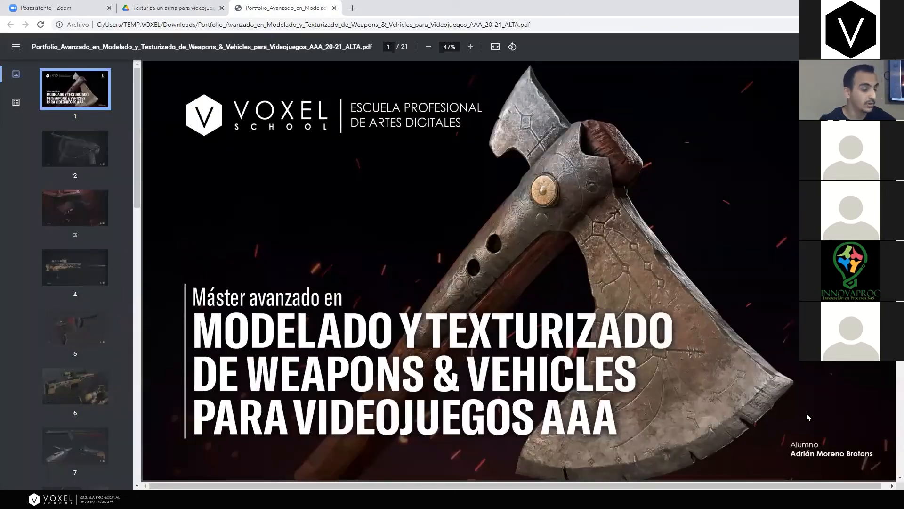
click(489, 49)
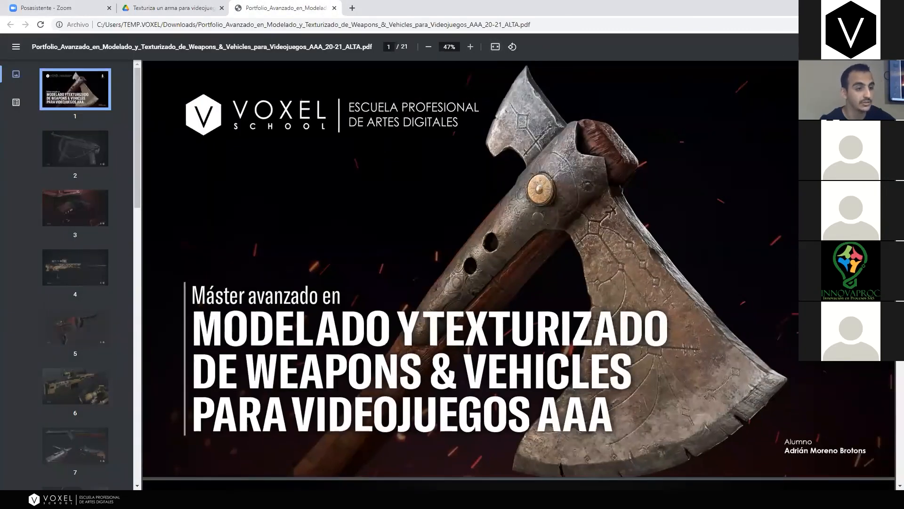
key(F11)
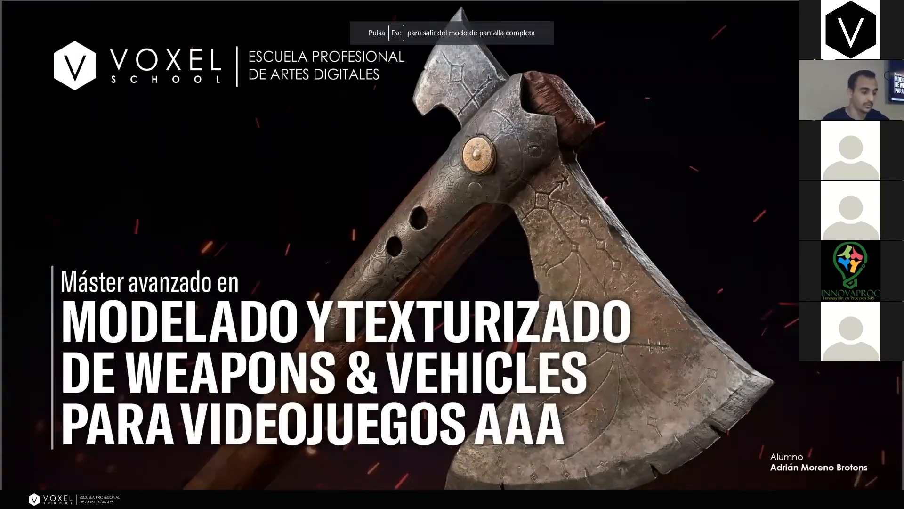
Page through the portfolio's student renders of weapons and vehicles
key(Right)
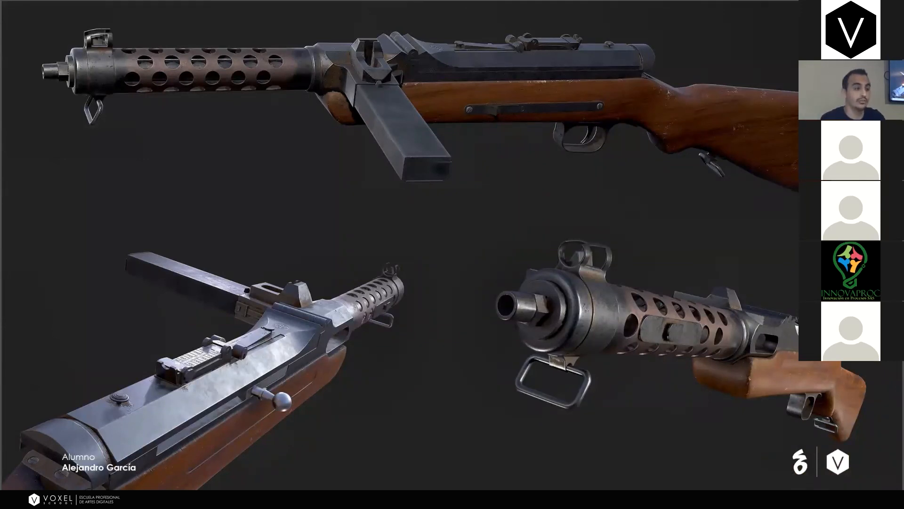
key(Right)
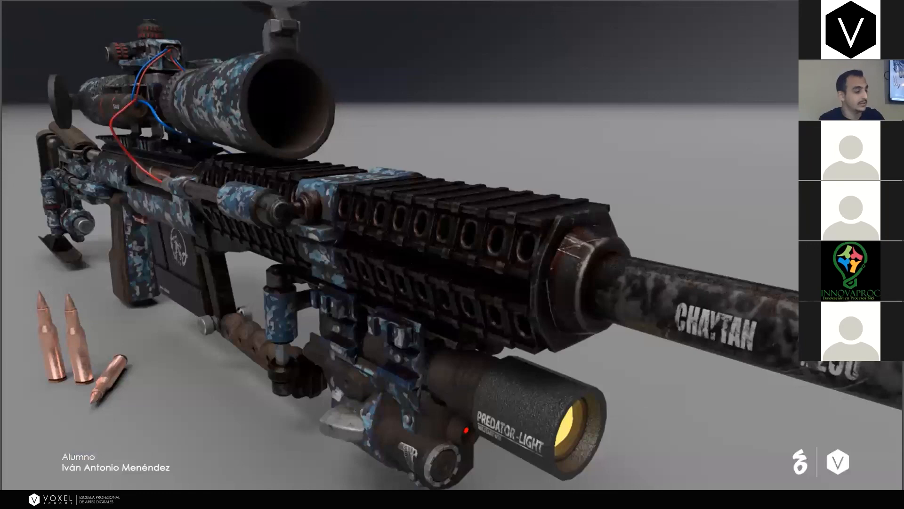
key(Right)
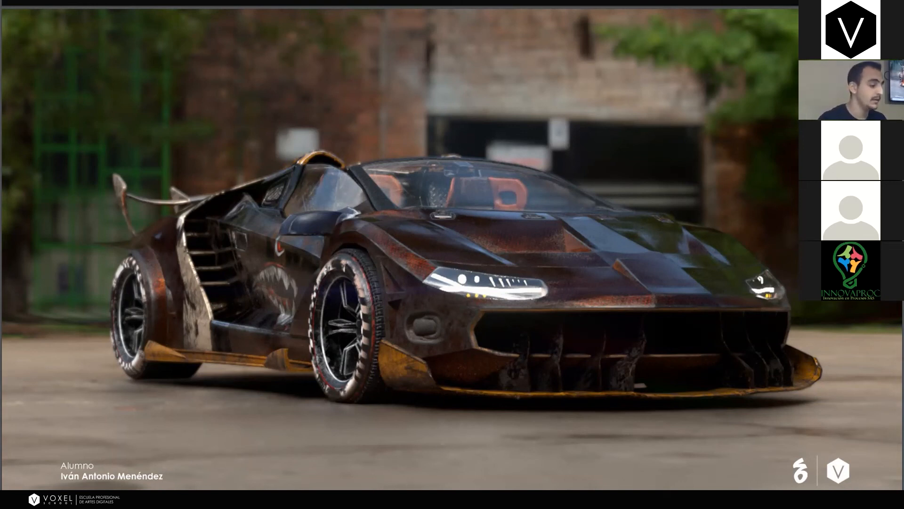
Switch to the PureRef board of professional work and examine the MEDIEVIL image group
mouse_move(380, 499)
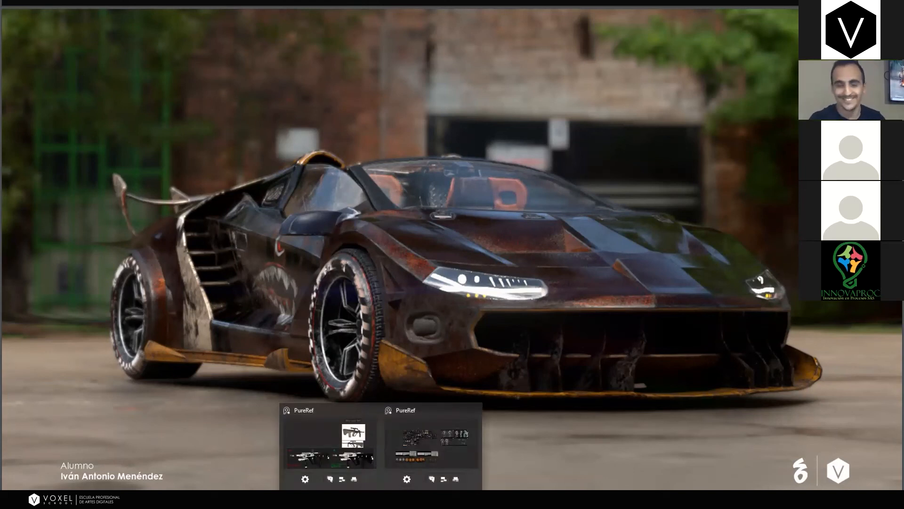
click(416, 456)
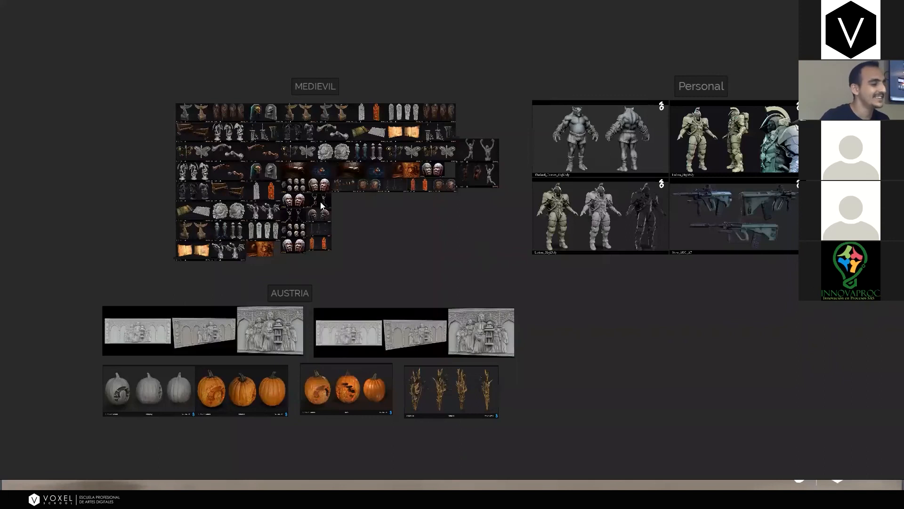
scroll(566, 219, up, 3)
scroll(518, 255, up, 3)
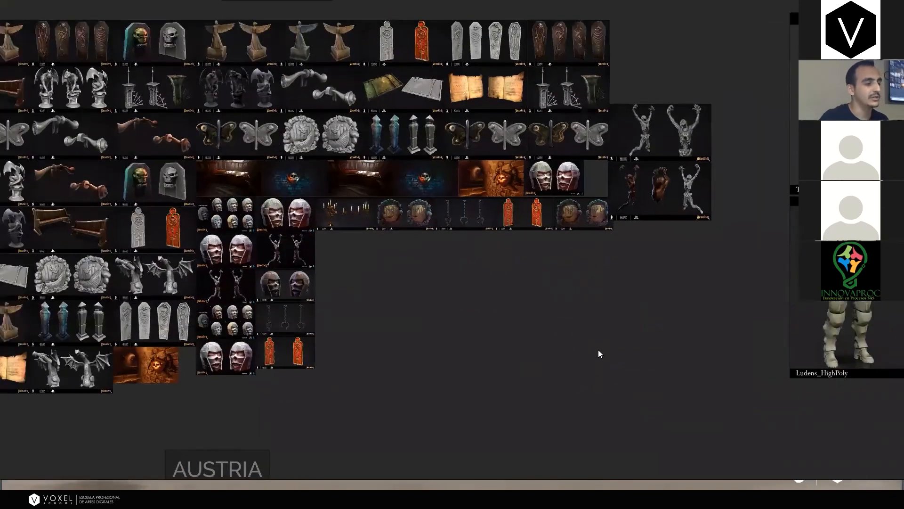
scroll(649, 365, down, 2)
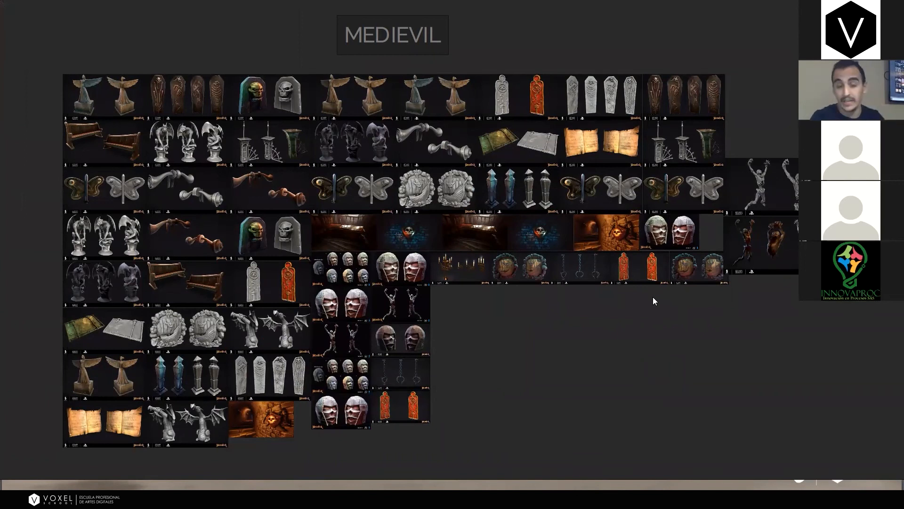
Examine the winged statue and skeleton coffin renders in the MEDIEVIL group up close
scroll(409, 135, up, 2)
middle_drag(408, 135, 657, 176)
scroll(191, 84, up, 5)
scroll(484, 175, up, 5)
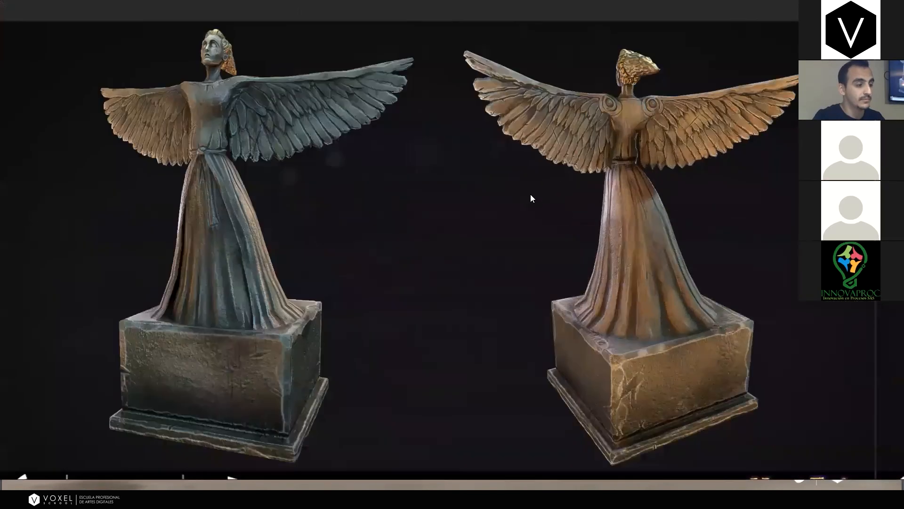
middle_drag(531, 198, 479, 183)
scroll(481, 178, down, 1)
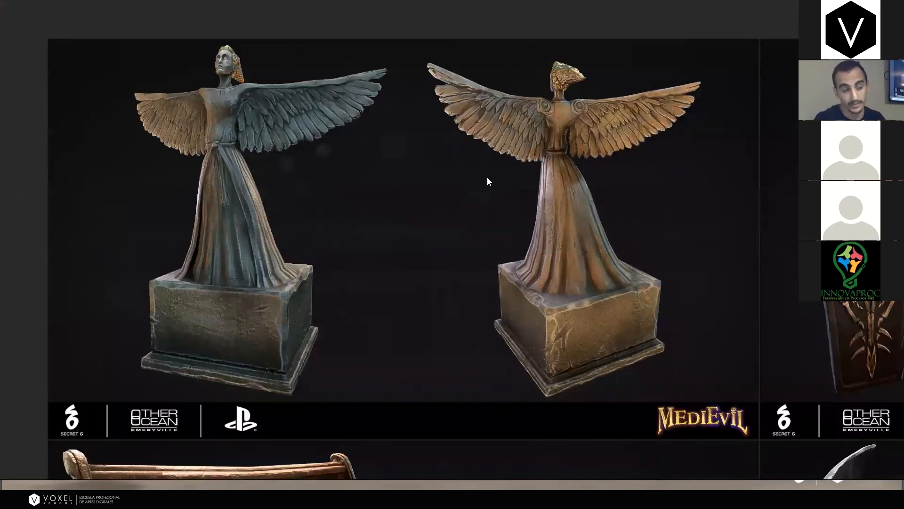
middle_drag(696, 214, 85, 212)
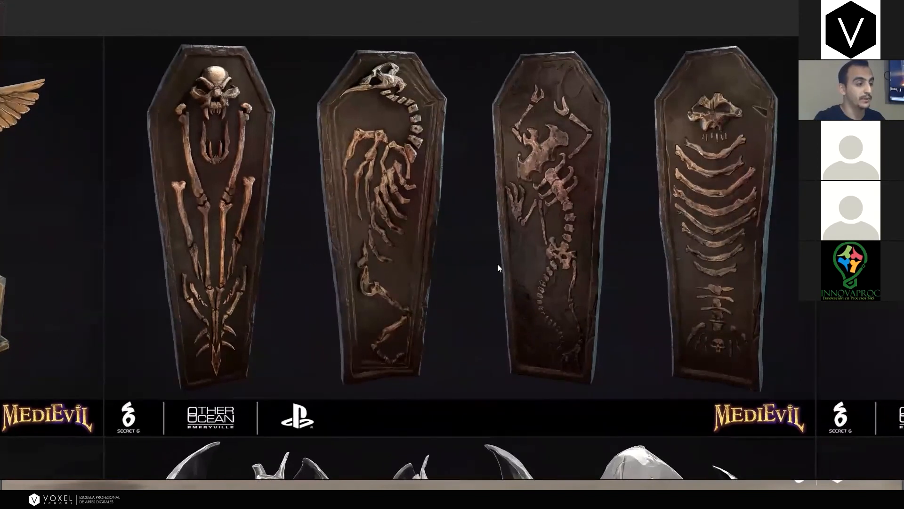
scroll(399, 158, up, 2)
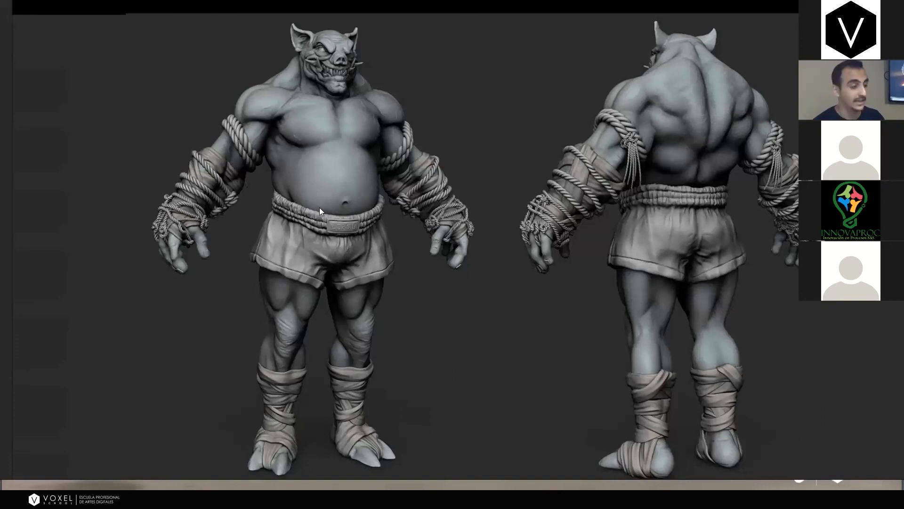
Examine the demon, Ludens and Steyr AUG renders in the Personal group up close, ending with the whole group in view
middle_drag(490, 237, 449, 233)
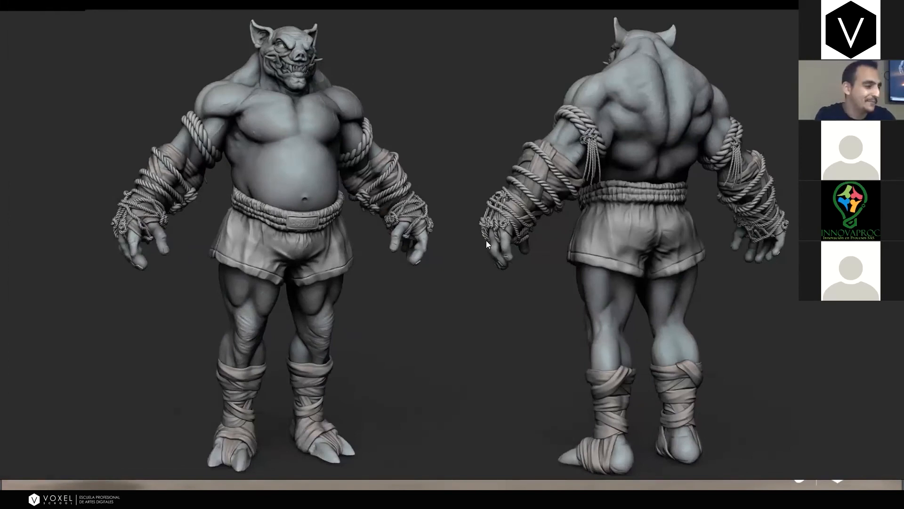
middle_drag(591, 193, 470, 70)
scroll(471, 70, down, 4)
middle_drag(544, 255, 608, 75)
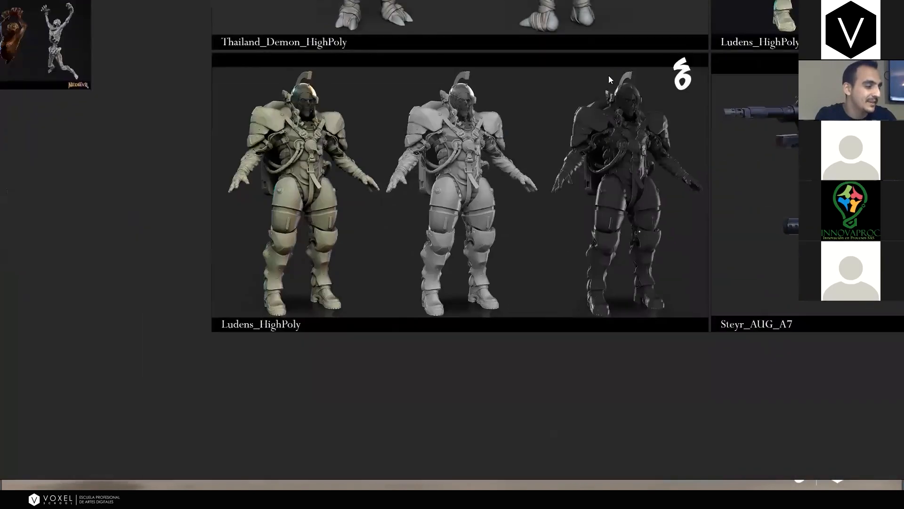
scroll(481, 142, up, 5)
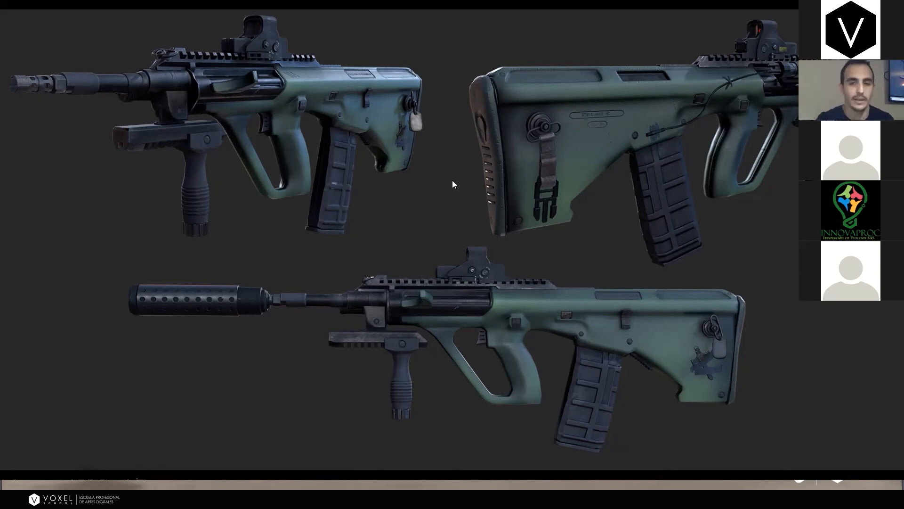
click(453, 193)
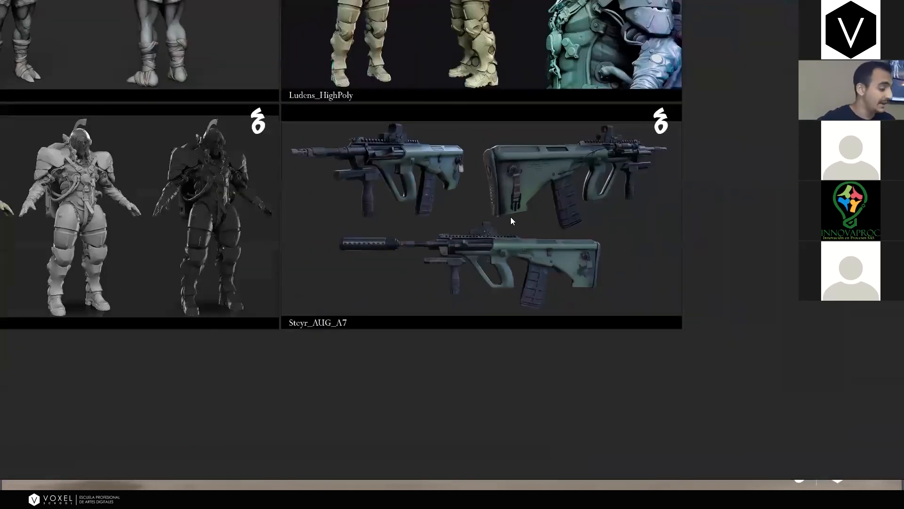
drag(515, 220, 541, 243)
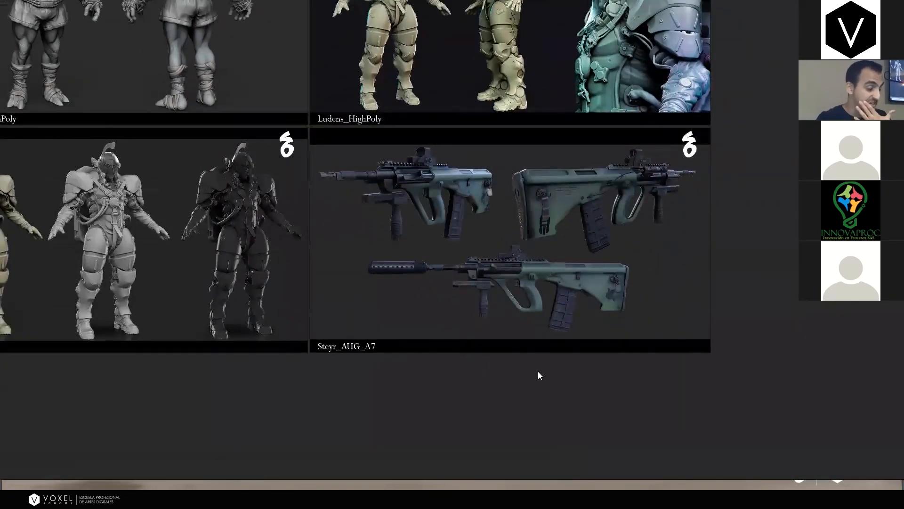
scroll(540, 373, down, 3)
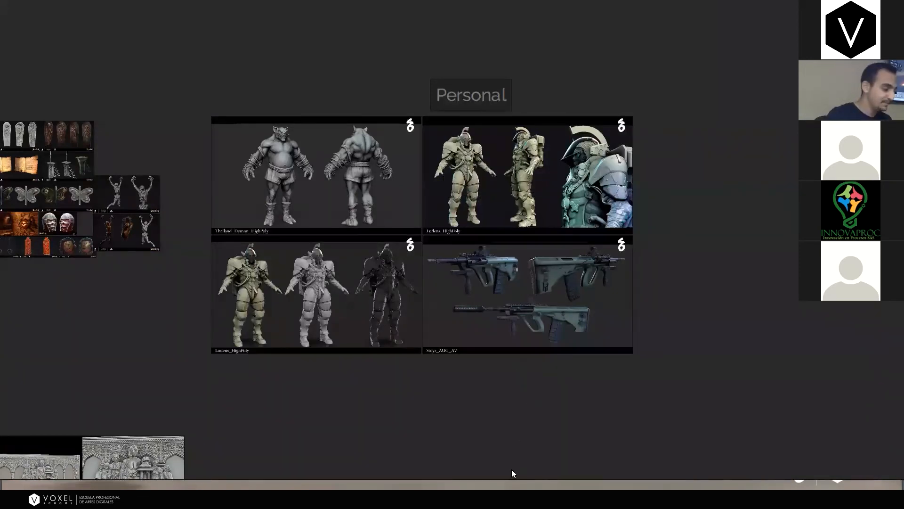
Switch to the Steyr_AUG_Lowpoly_UVS.max scene in 3ds Max, minimize the two reference images and view the low-poly rifle from the side
click(404, 499)
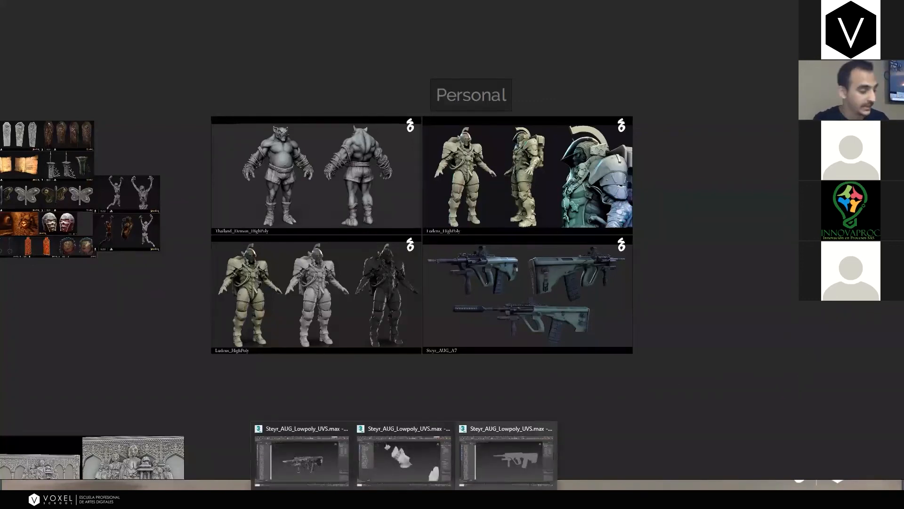
click(321, 447)
click(843, 86)
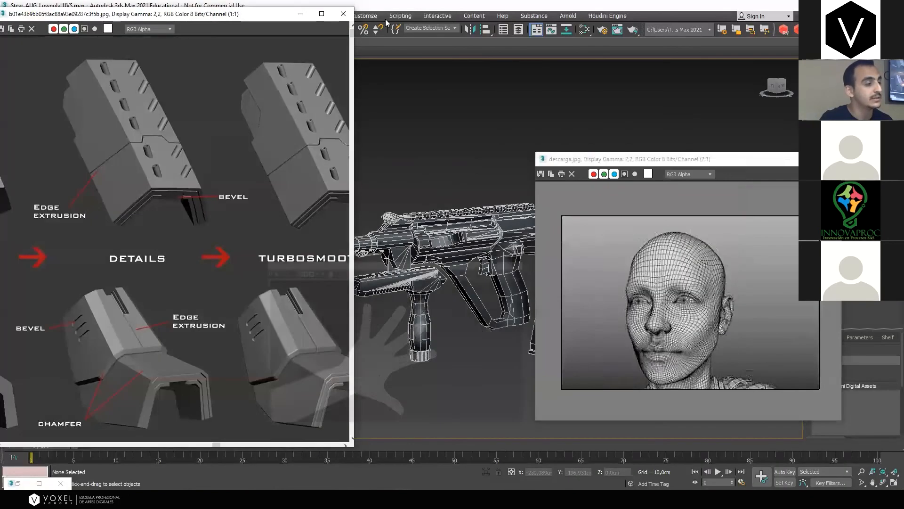
click(300, 14)
click(786, 162)
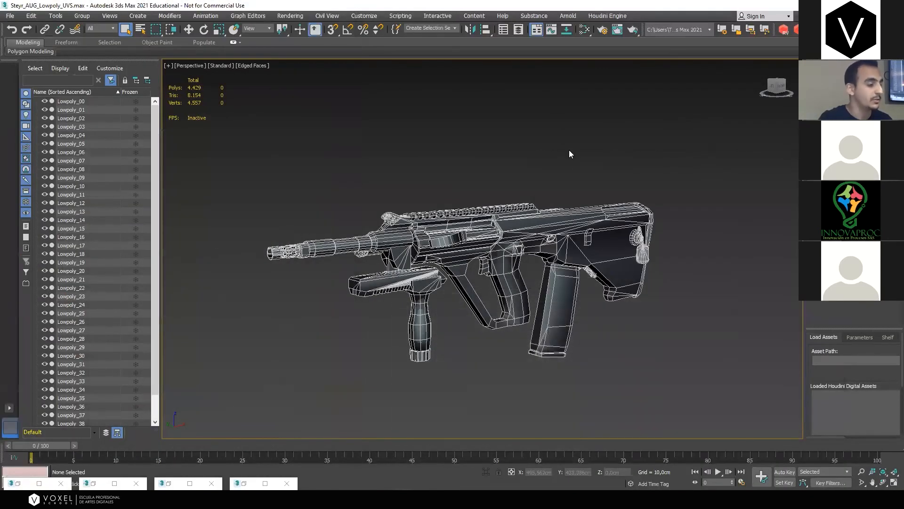
alt+middle_drag(434, 182, 481, 184)
alt+middle_drag(541, 180, 398, 168)
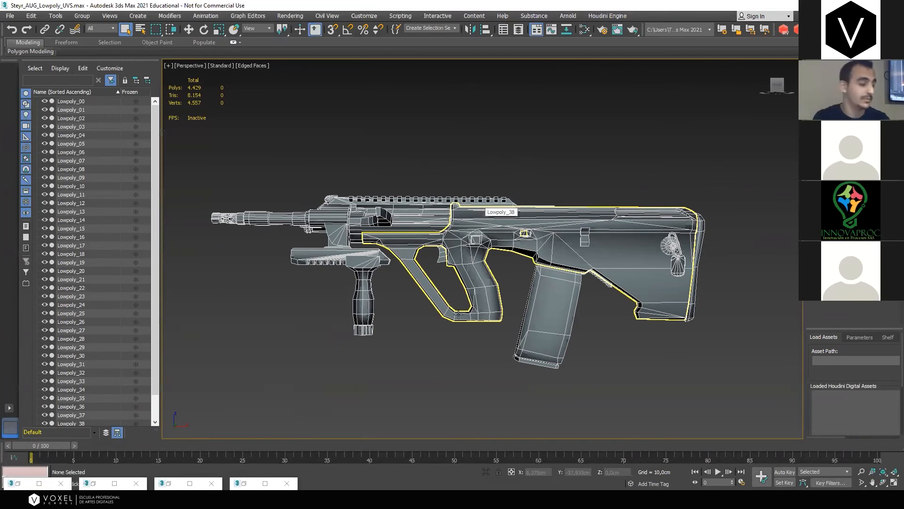
Restore the wireframe head and base-details-turbosmooth reference images, place them side by side and examine the modelling stages
click(245, 484)
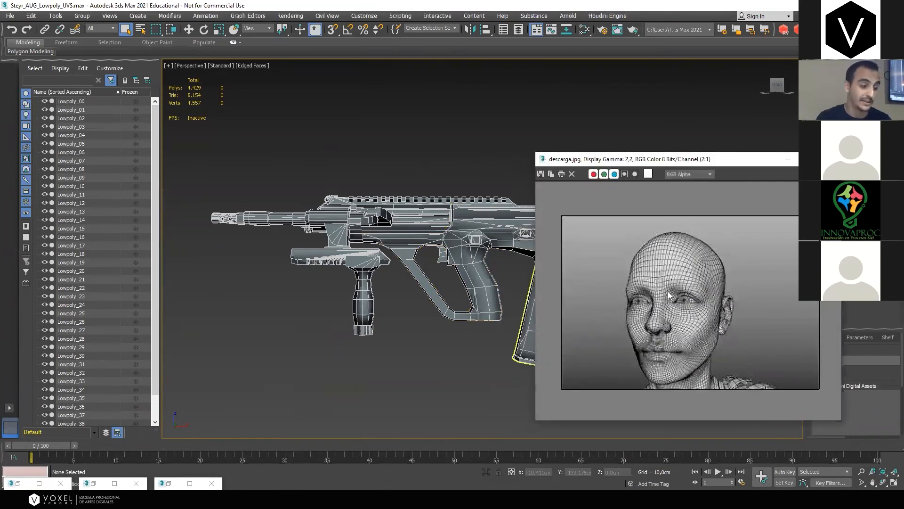
click(169, 483)
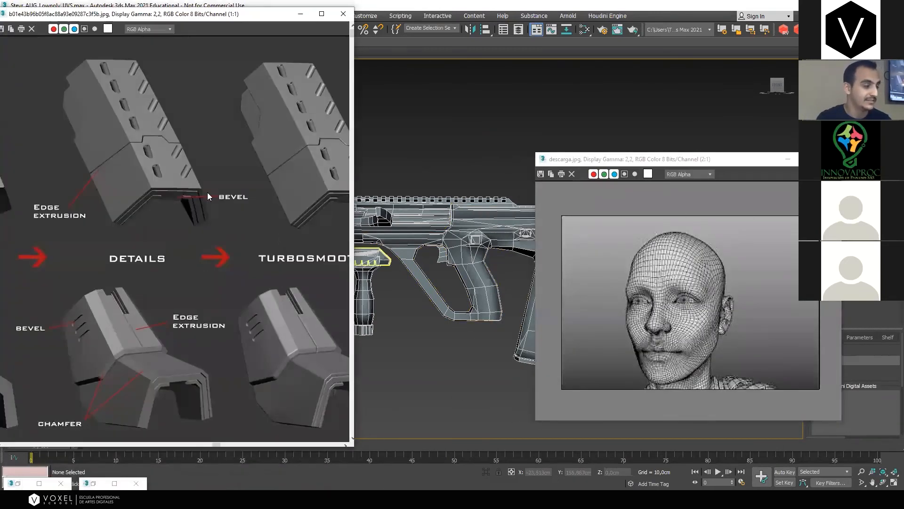
middle_drag(246, 220, 262, 219)
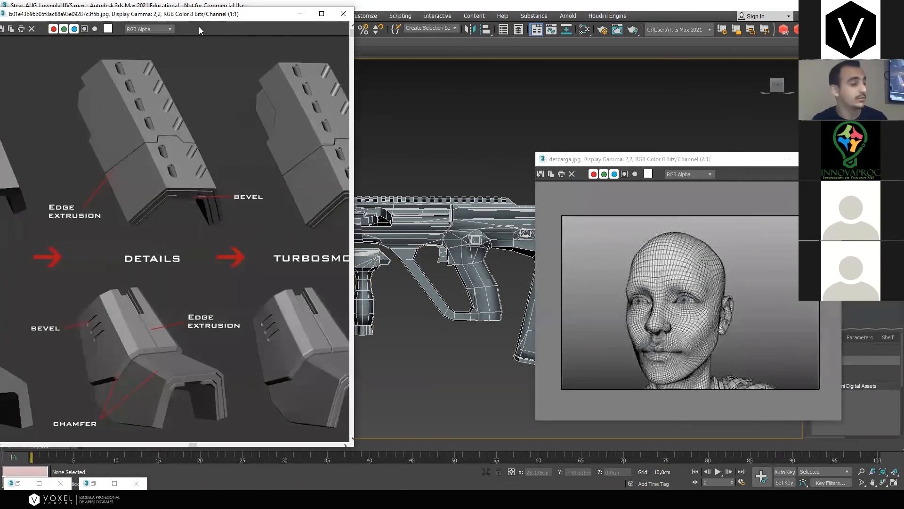
drag(204, 18, 284, 16)
scroll(203, 168, down, 1)
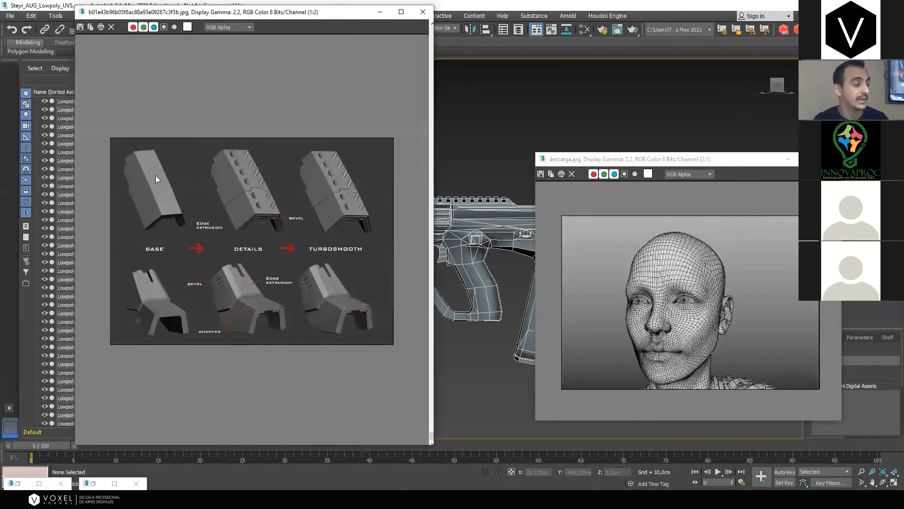
scroll(129, 184, up, 1)
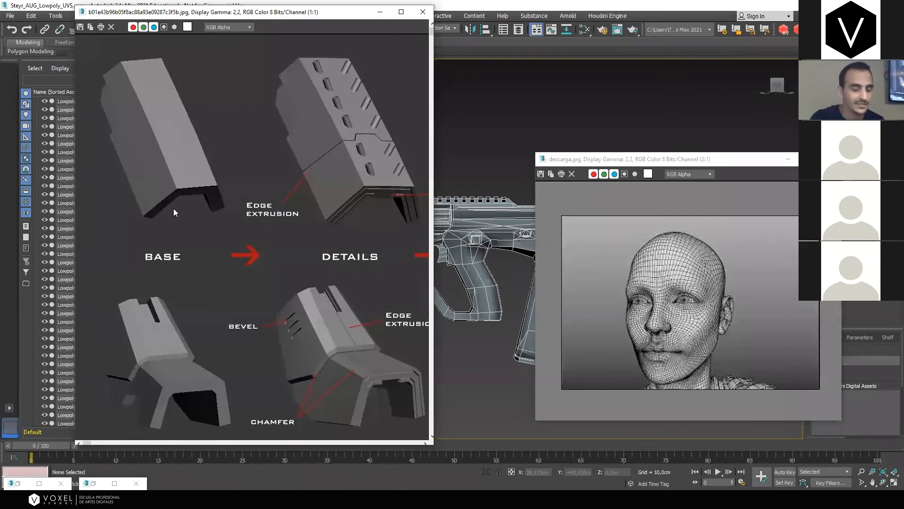
drag(665, 162, 648, 49)
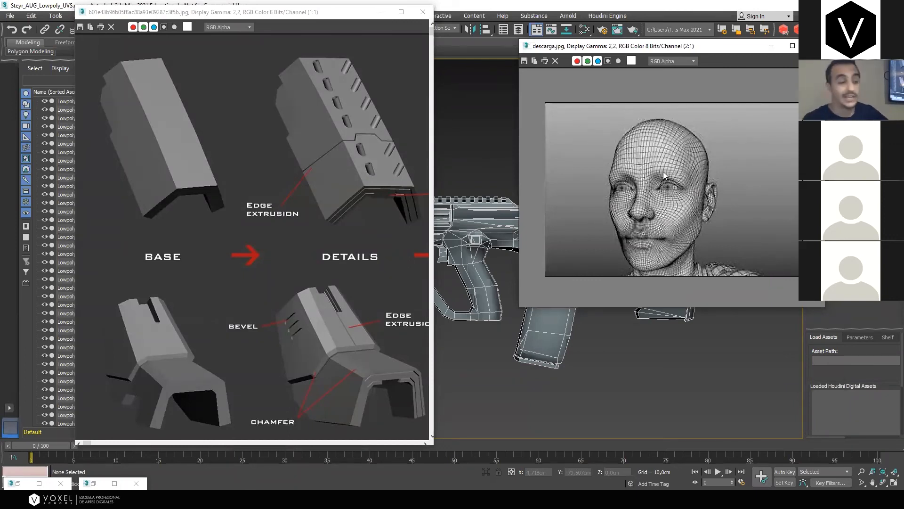
Minimize both reference images and view the low-poly rifle at a three-quarter angle
click(380, 12)
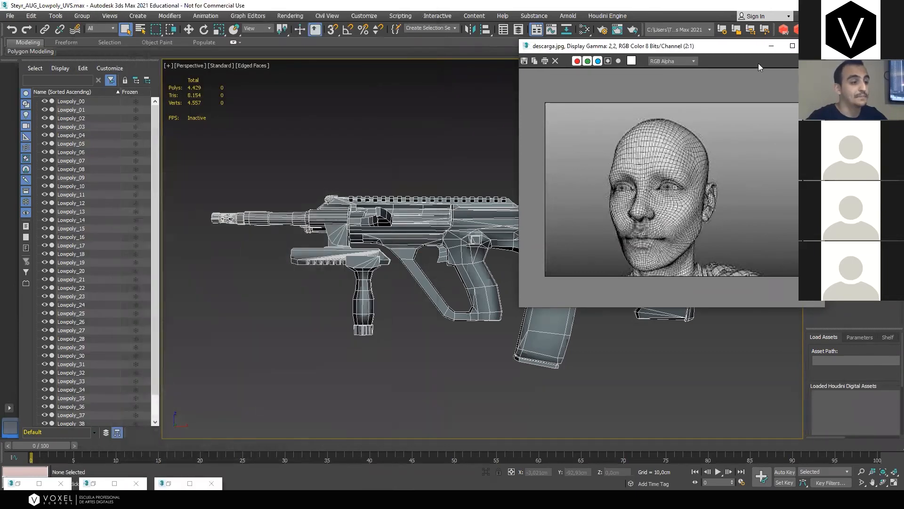
click(770, 46)
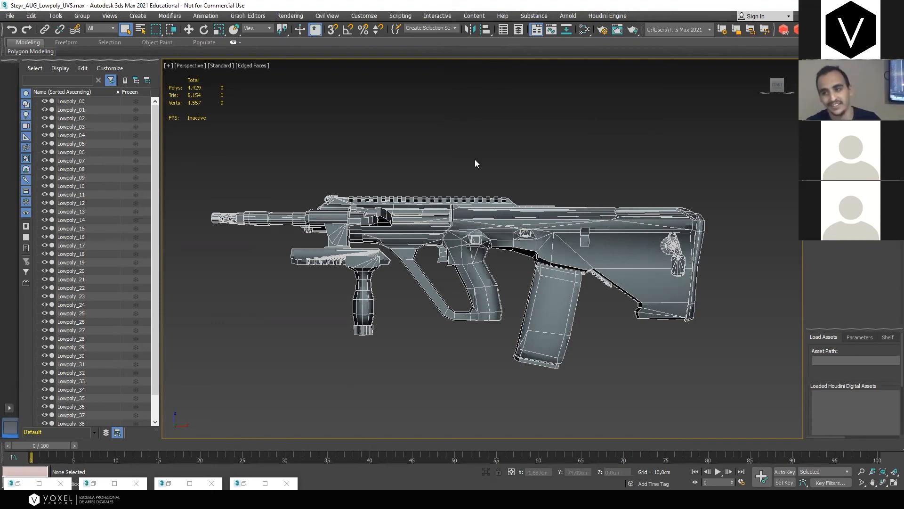
alt+middle_drag(426, 210, 382, 441)
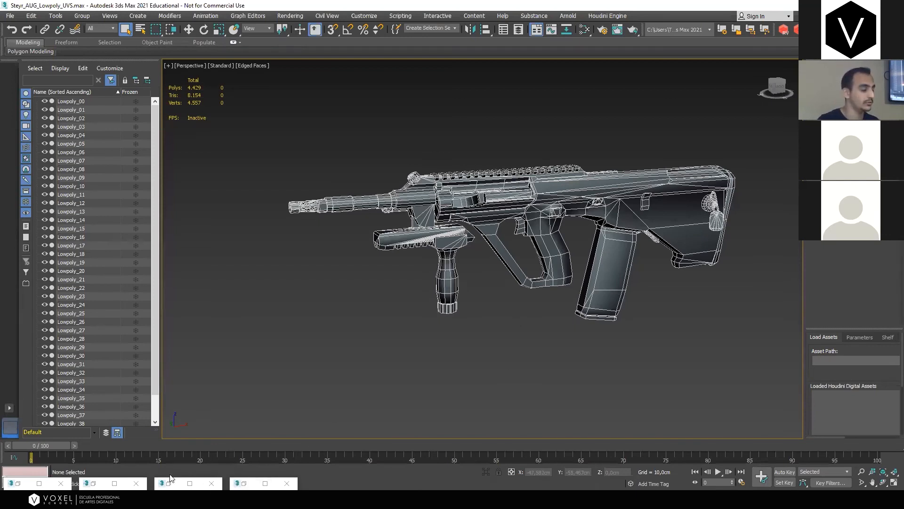
Check the modelling stages and wireframe hand references, then open the holographic sight photo and widen its window to show the whole sight
double_click(176, 484)
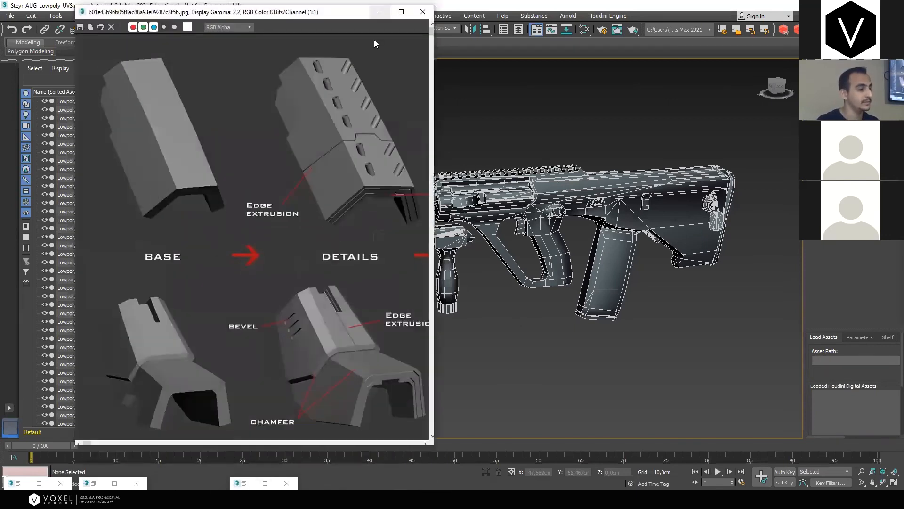
click(380, 11)
double_click(99, 483)
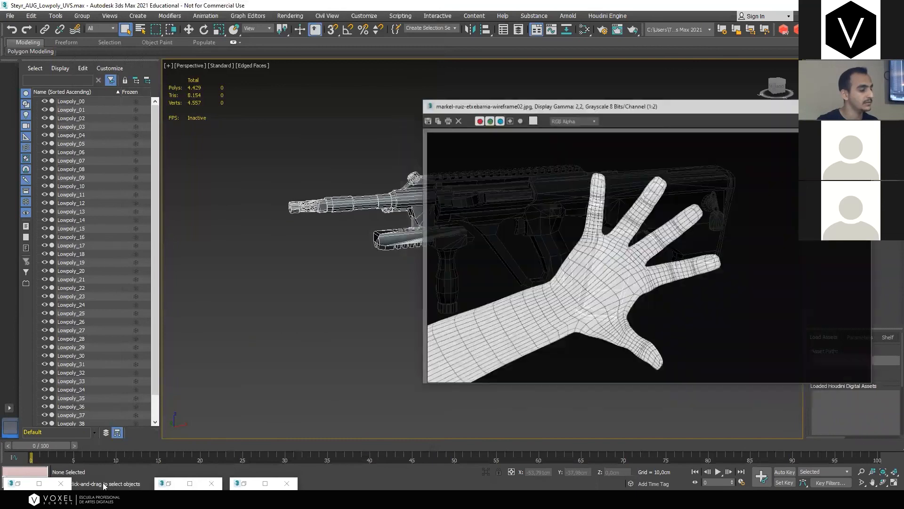
drag(659, 102, 683, 85)
click(846, 87)
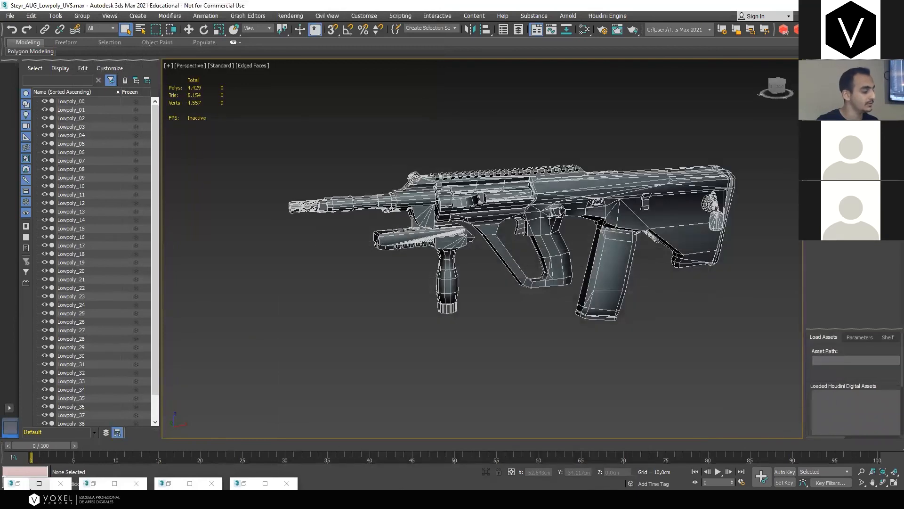
double_click(25, 485)
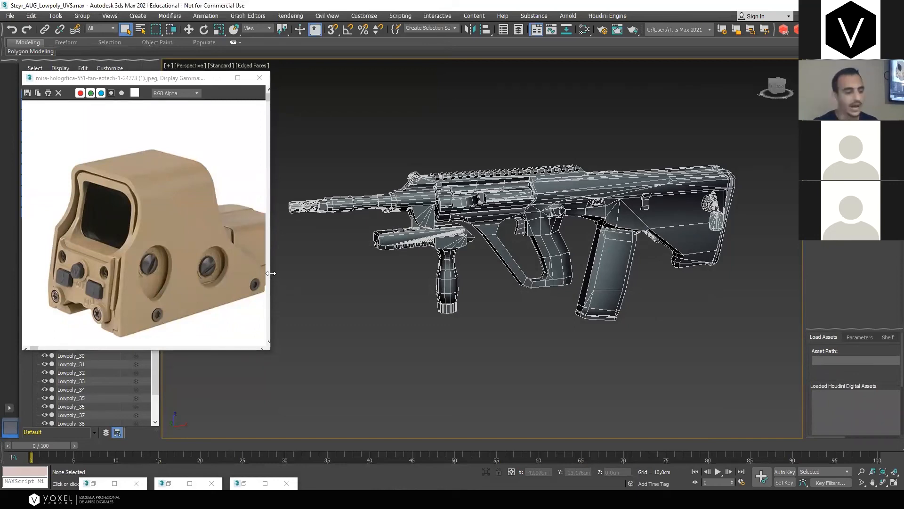
drag(270, 273, 361, 265)
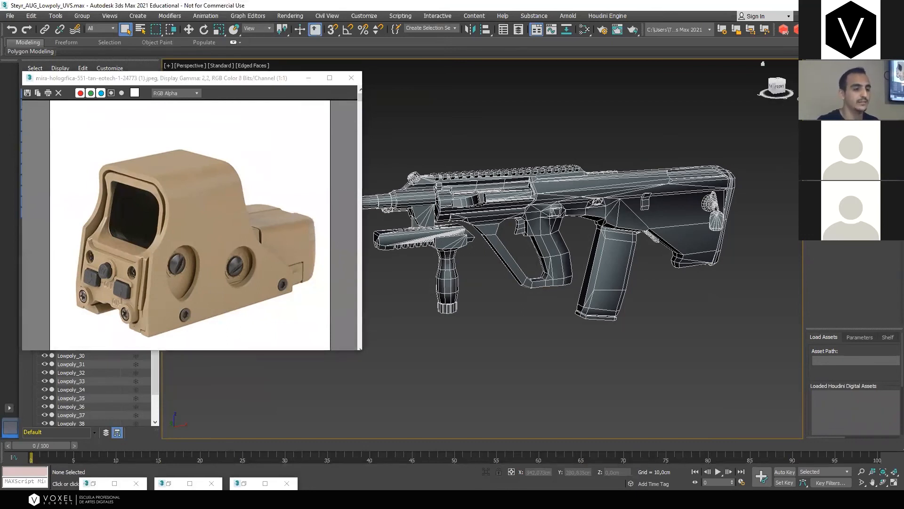
Create a box about 4.4 cm long, 6.7 cm wide and 5.3 cm high beside the rifle
click(830, 123)
drag(458, 351, 553, 361)
key(alt+q)
alt+middle_drag(565, 360, 626, 357)
scroll(506, 346, down, 5)
middle_drag(494, 317, 598, 297)
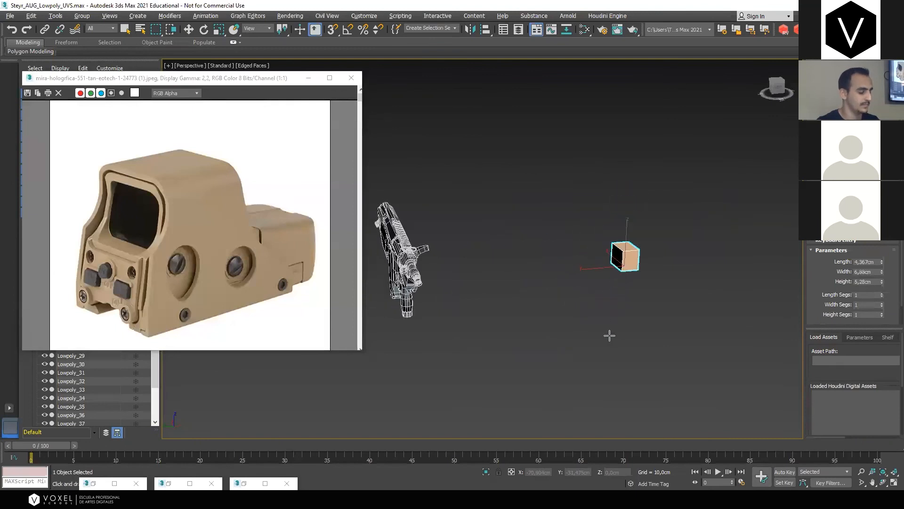
Move the box on top of the rifle and center it across the upper rail as the base of the sight
key(w)
drag(605, 264, 388, 271)
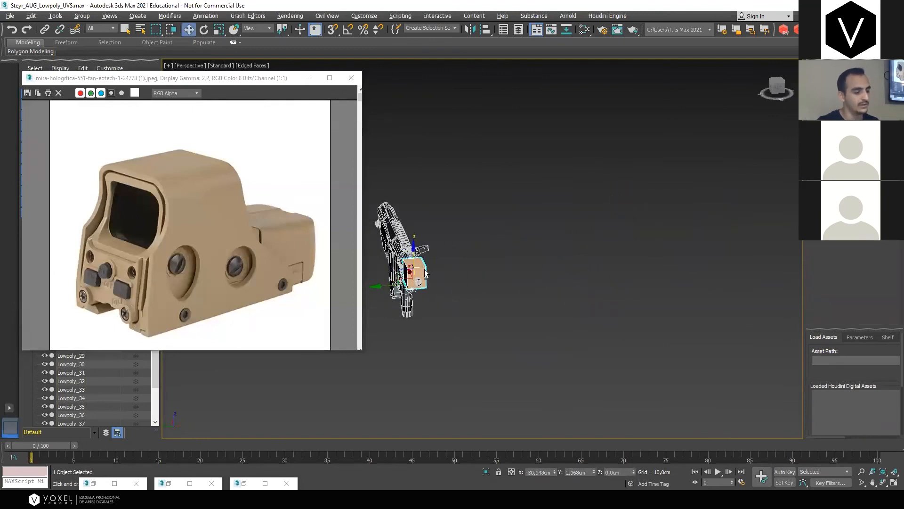
alt+middle_drag(425, 274, 466, 275)
drag(413, 269, 510, 224)
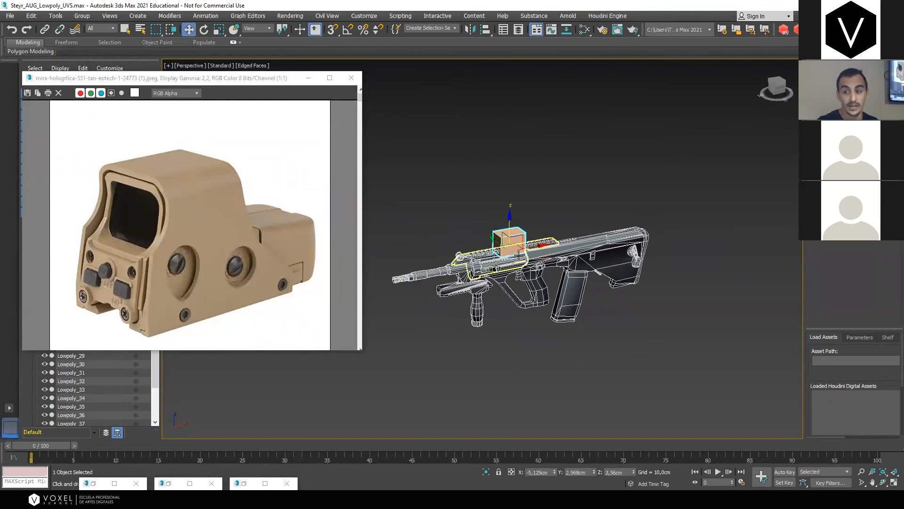
scroll(518, 254, up, 5)
alt+middle_drag(518, 254, 603, 252)
drag(542, 251, 553, 249)
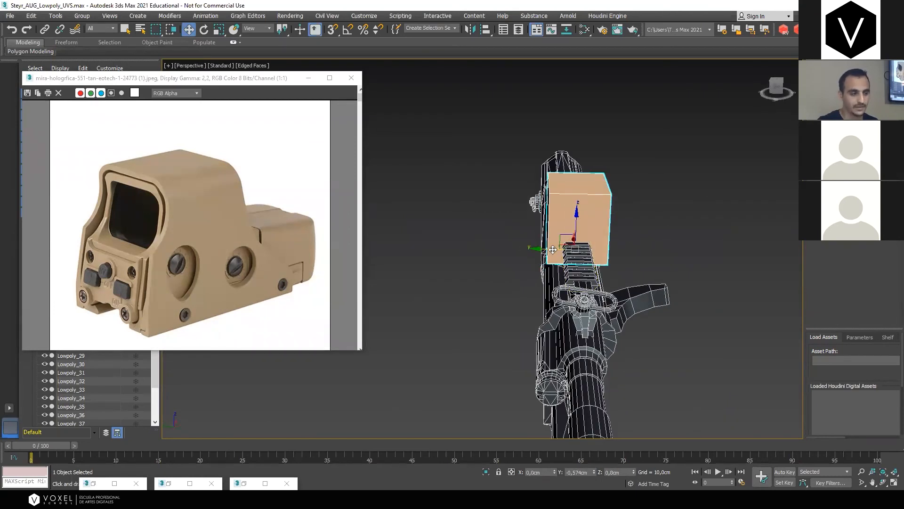
alt+middle_drag(553, 250, 589, 226)
scroll(569, 221, up, 5)
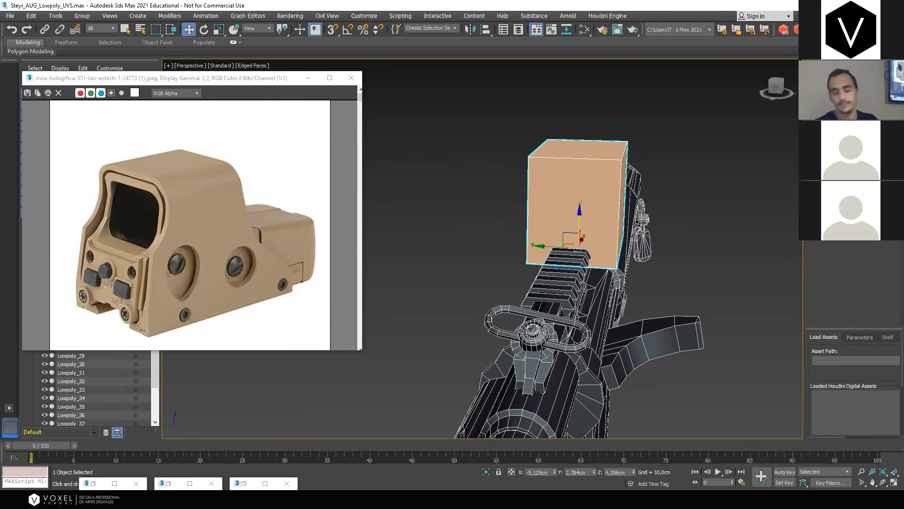
Convert the box above the rail to an editable poly
click(825, 67)
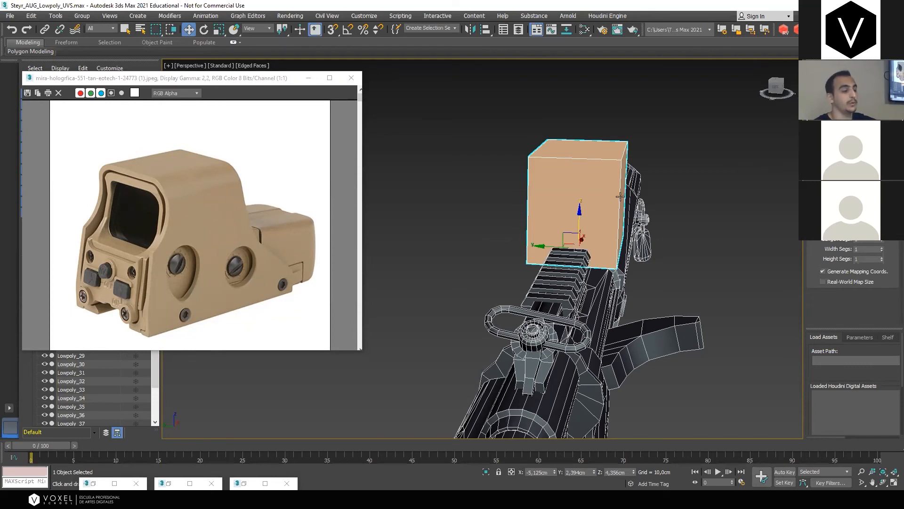
right_click(818, 107)
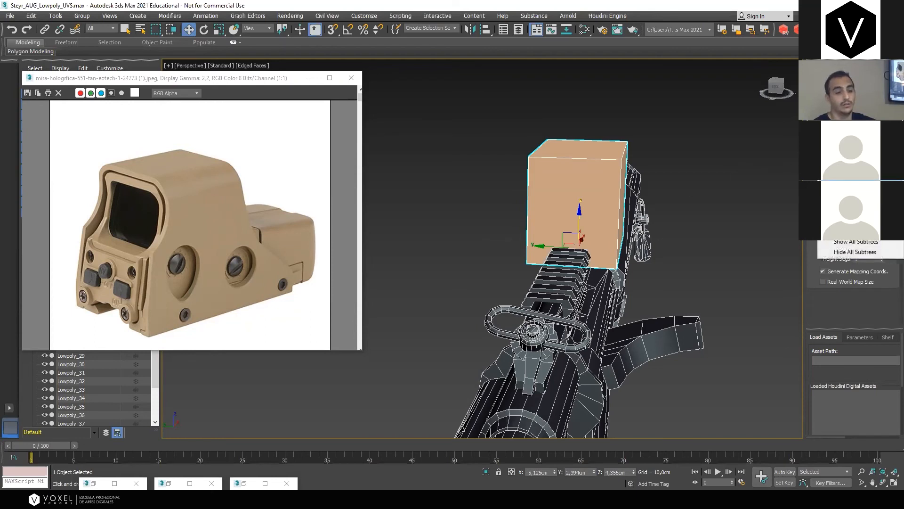
click(847, 203)
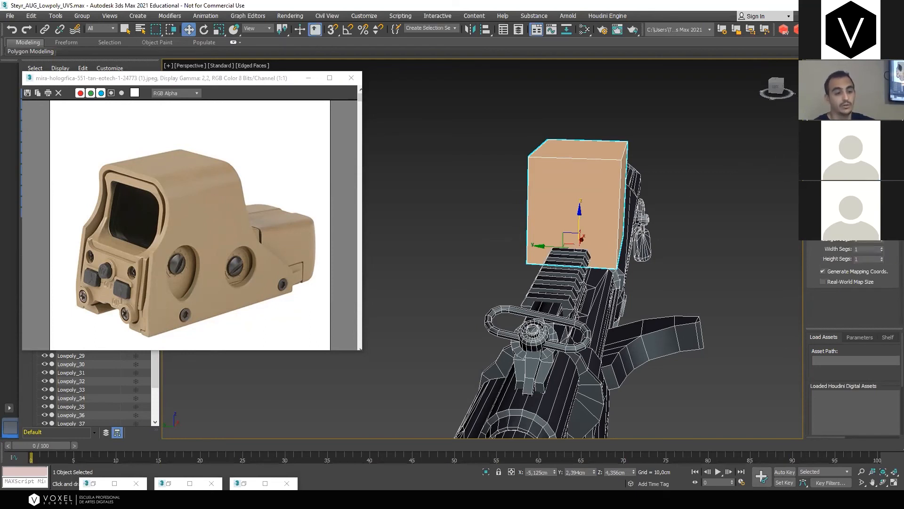
alt+middle_drag(776, 200, 722, 206)
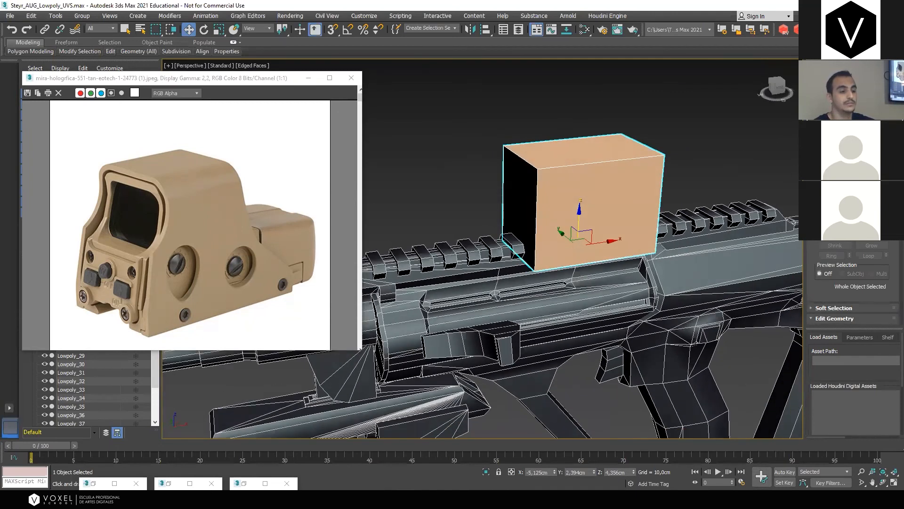
Lower the top polygon of the box to a height of about 8.96 cm
key(4)
click(623, 153)
drag(583, 118, 583, 129)
alt+middle_drag(583, 129, 724, 192)
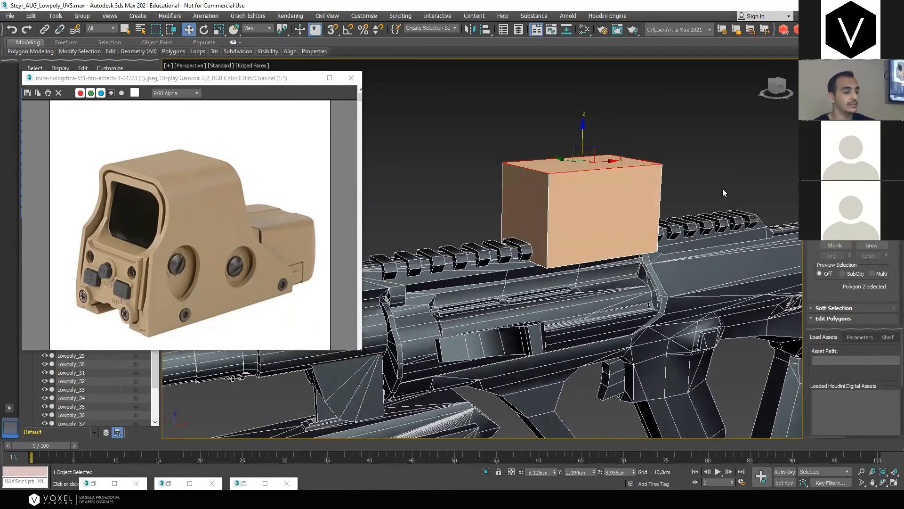
Connect the box's four crosswise edges with an edge loop running lengthwise through its middle
key(2)
alt+middle_drag(476, 178, 659, 178)
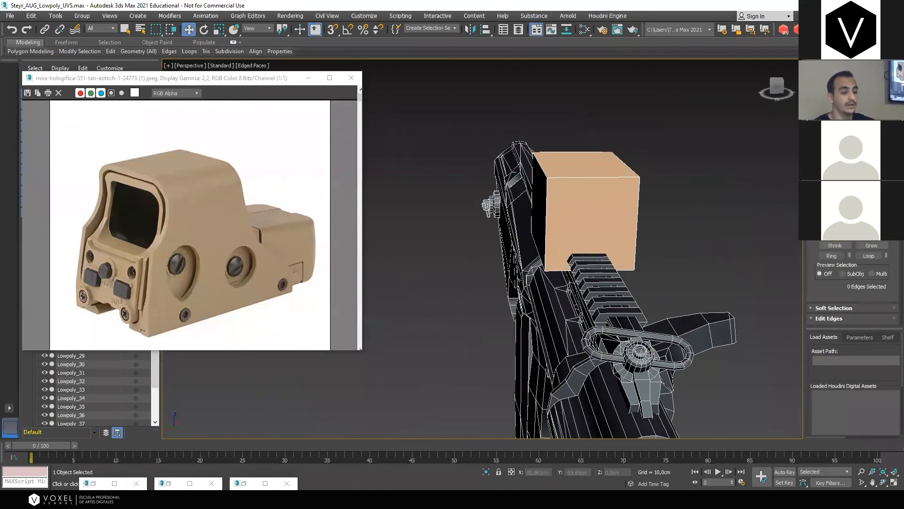
alt+middle_drag(564, 158, 544, 152)
drag(571, 123, 583, 313)
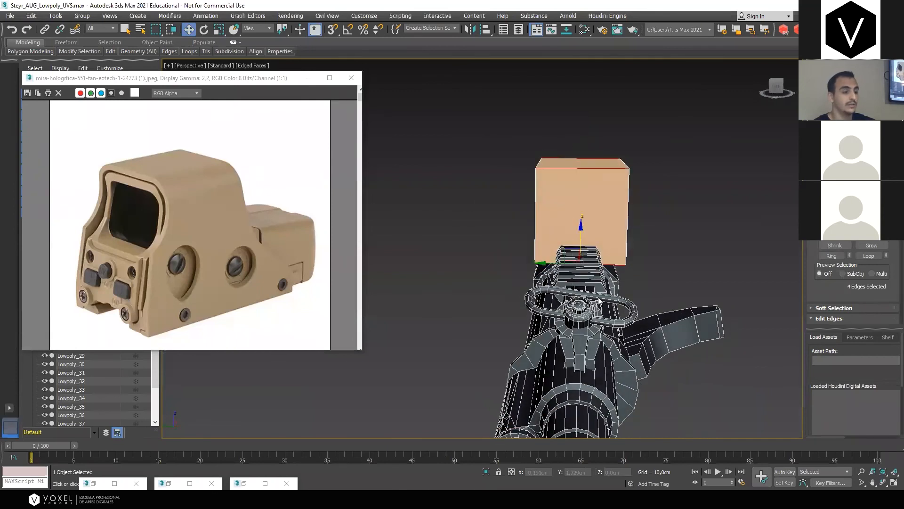
scroll(867, 309, down, 3)
click(869, 317)
alt+middle_drag(697, 283, 658, 258)
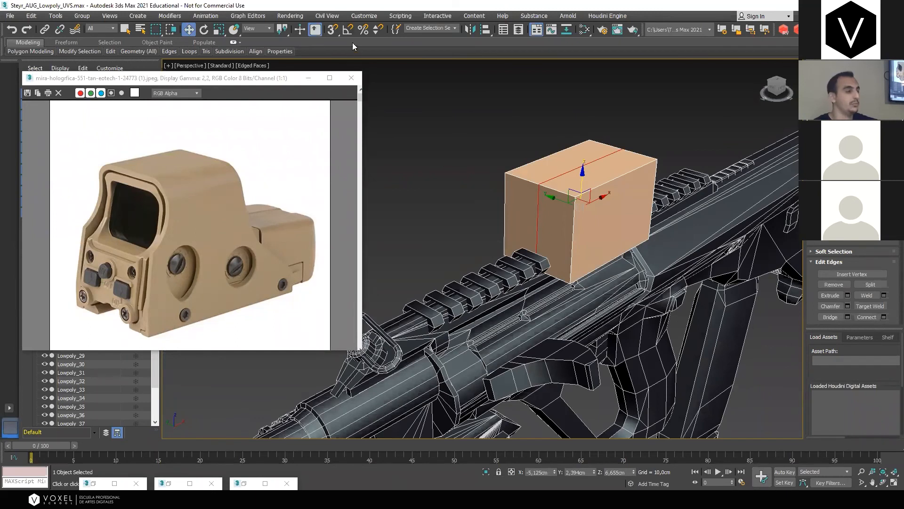
alt+middle_drag(584, 223, 566, 221)
Open the Customize User Interface settings for toolbars and browse the command categories
click(364, 15)
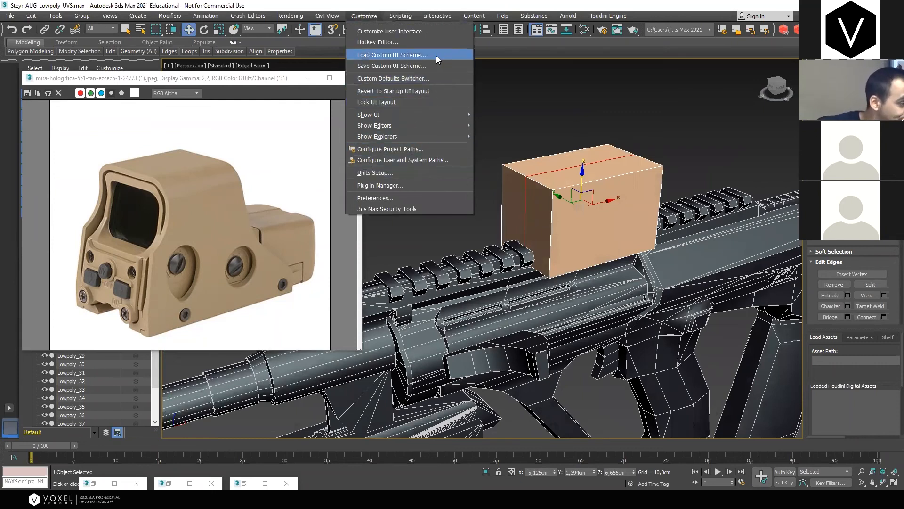
click(439, 33)
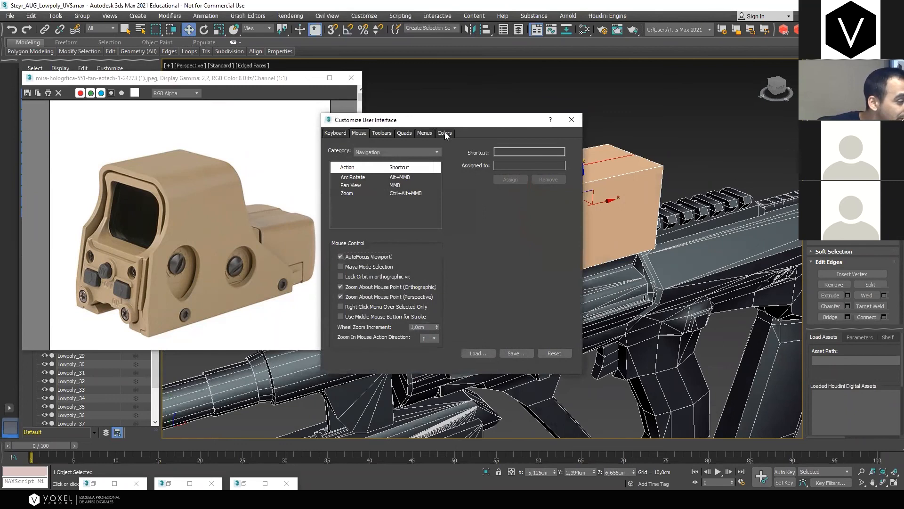
click(330, 133)
click(387, 133)
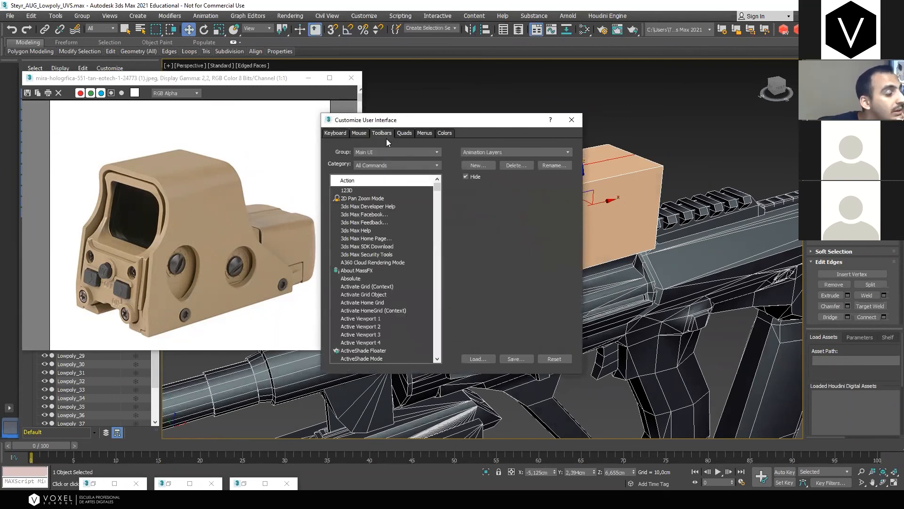
click(421, 165)
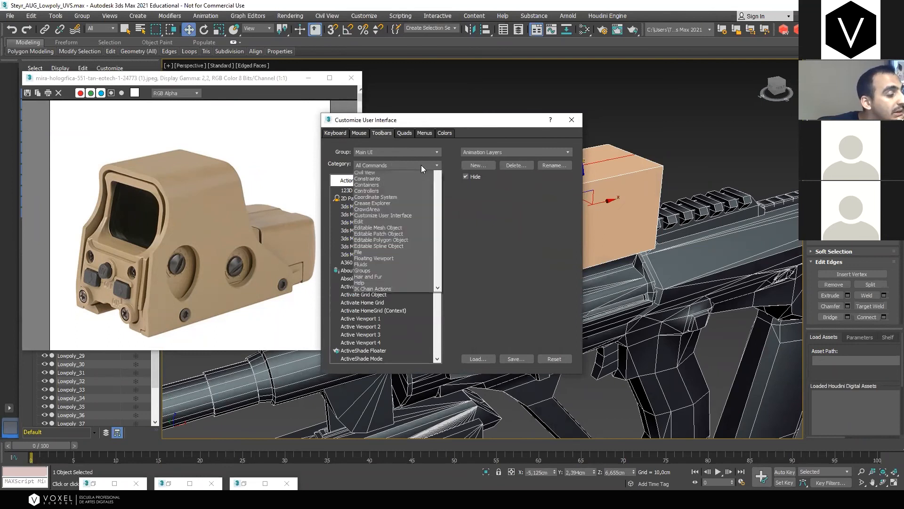
scroll(425, 227, down, 3)
scroll(425, 227, down, 1)
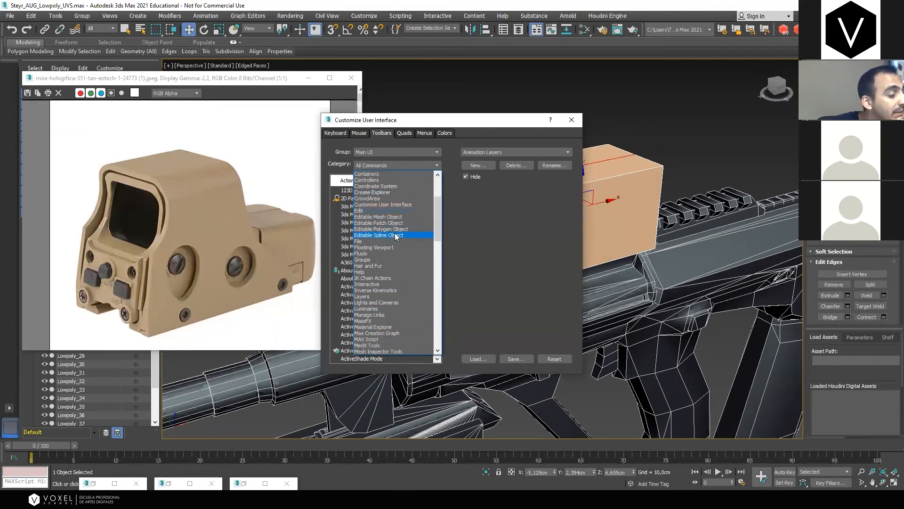
Show the commands of the Edit Poly group and select the Connect action
click(430, 151)
scroll(414, 190, down, 3)
scroll(386, 282, up, 5)
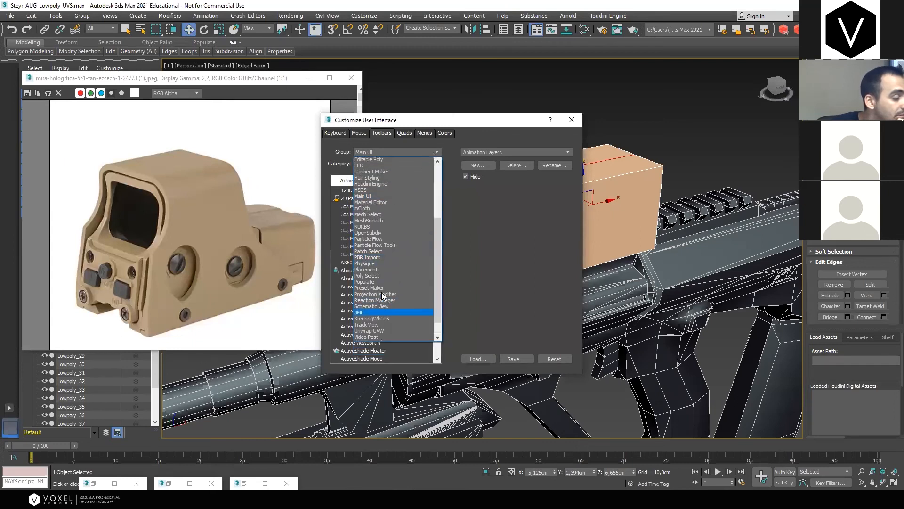
click(387, 203)
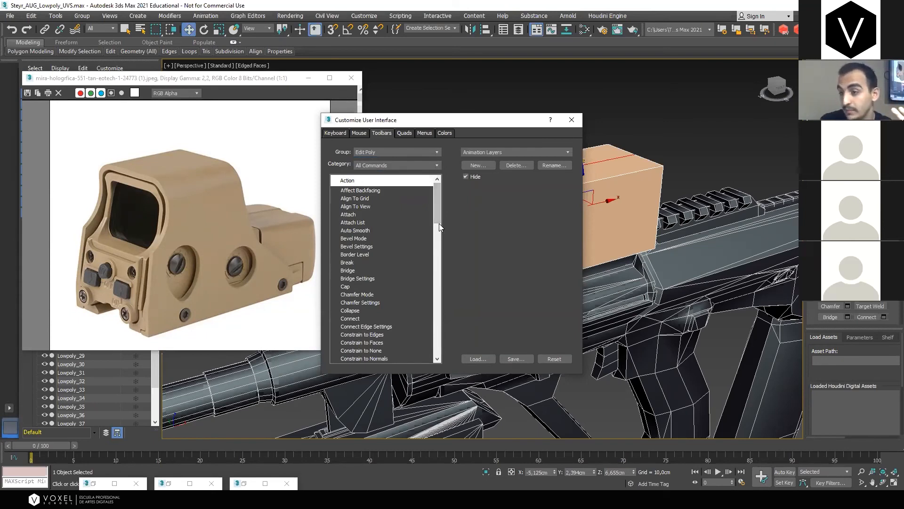
drag(436, 212, 432, 232)
click(373, 229)
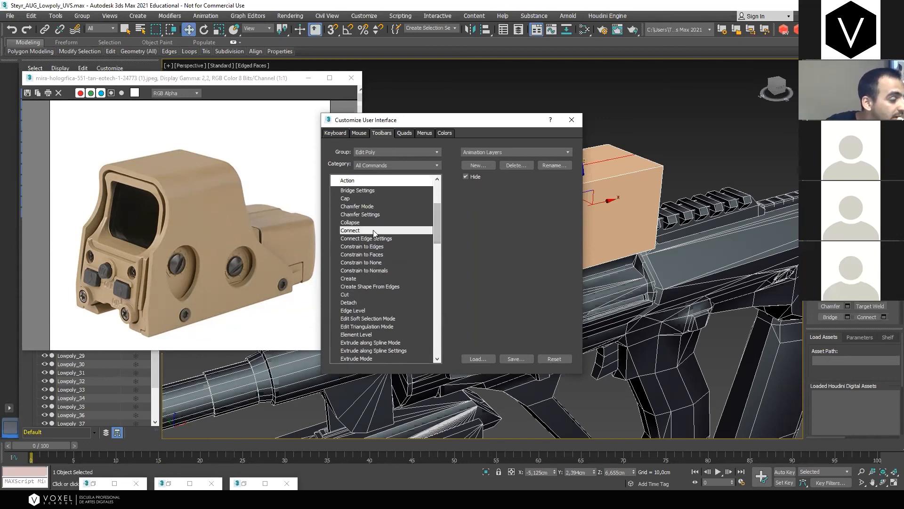
Create a new toolbar named c
click(478, 165)
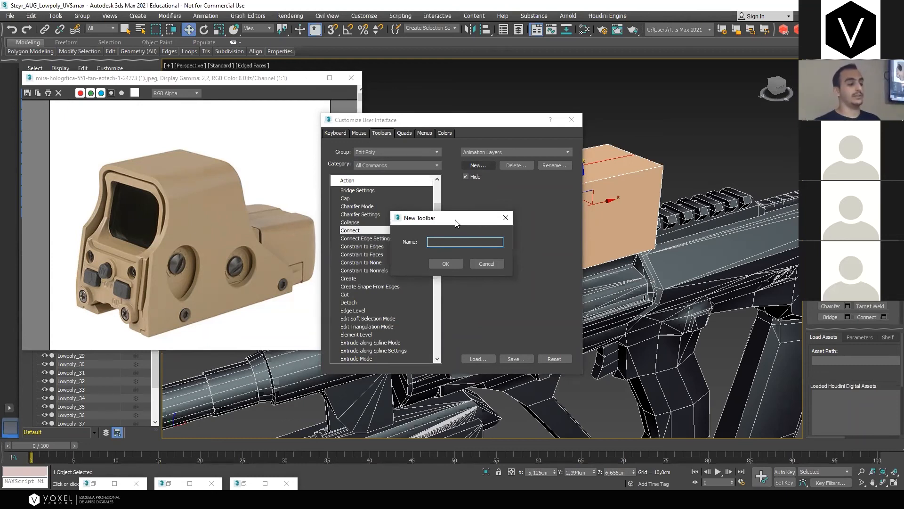
drag(457, 220, 547, 190)
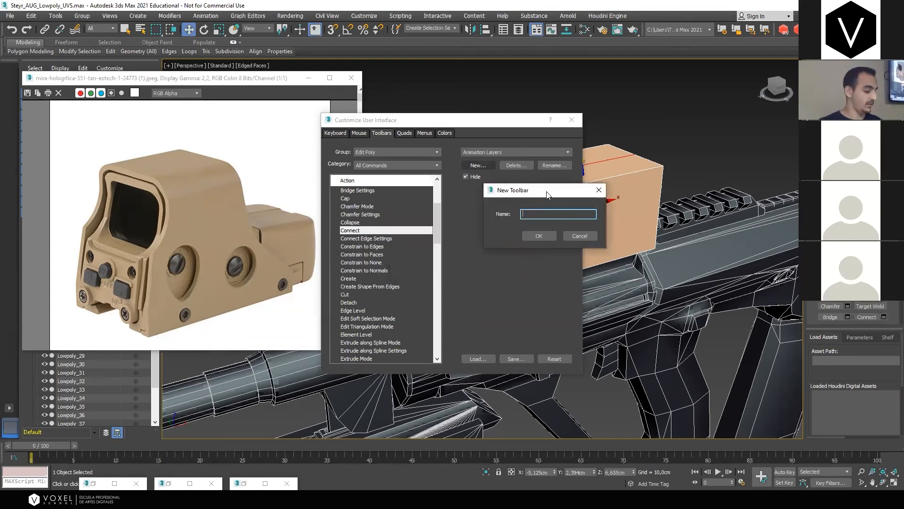
text(c)
click(537, 236)
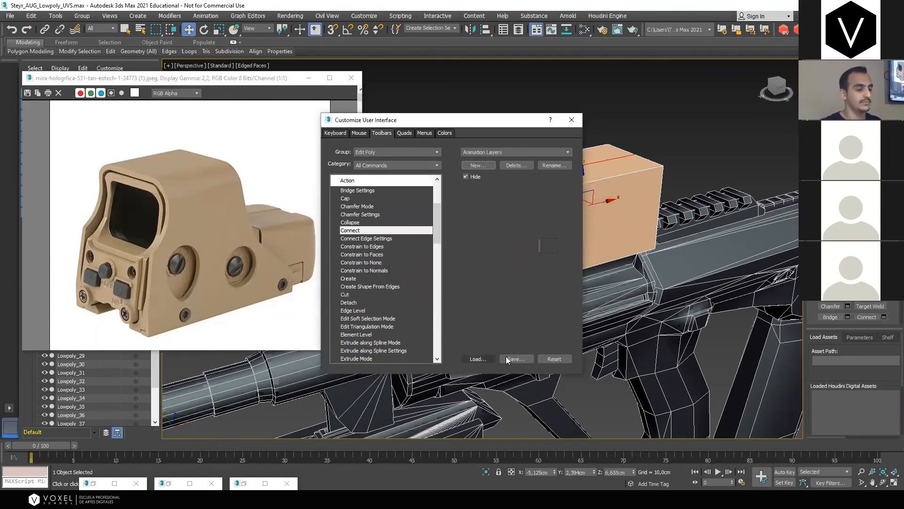
Save the interface settings as DefaultUI and close the customization dialog
click(528, 356)
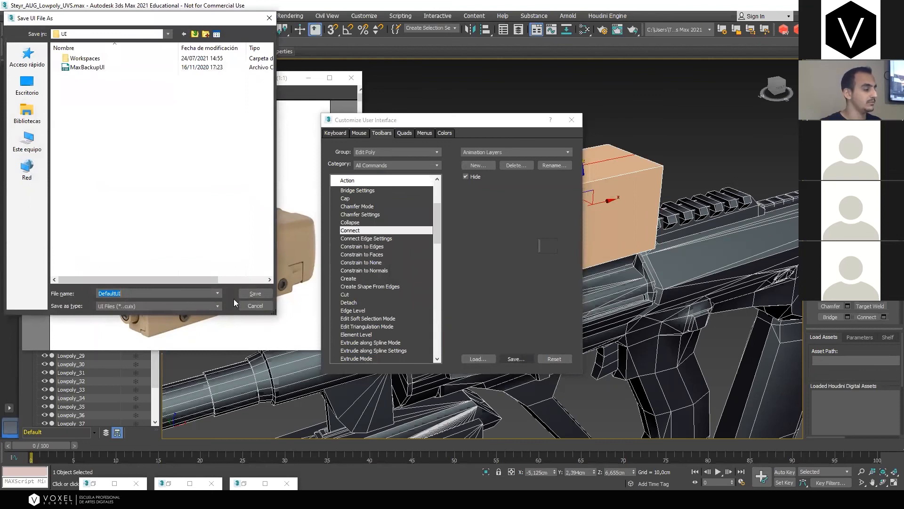
click(253, 295)
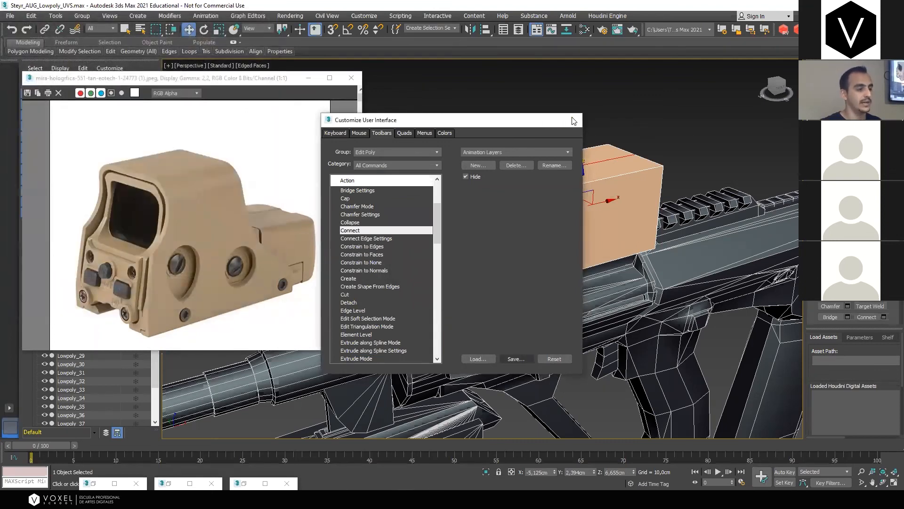
click(571, 120)
Try the Connect command on the box's four selected crosswise edges and undo it
alt+middle_drag(589, 146, 703, 234)
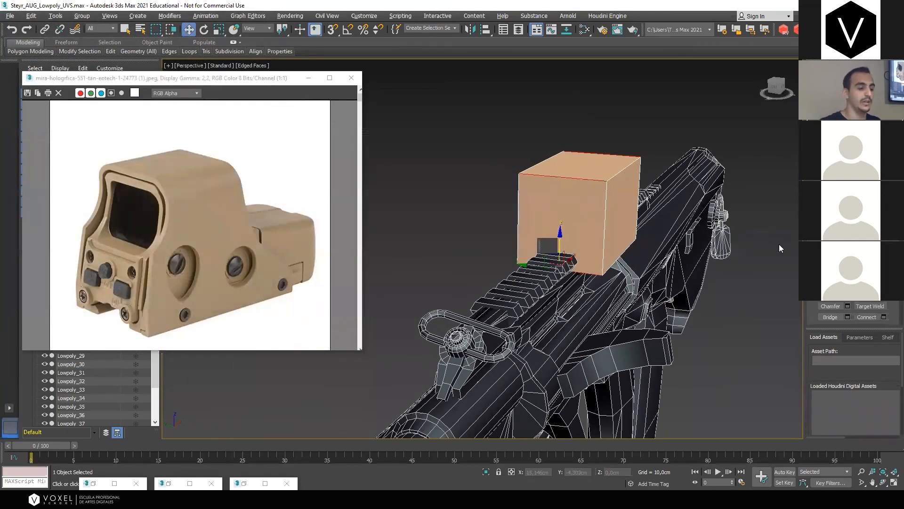
click(866, 315)
key(ctrl+z)
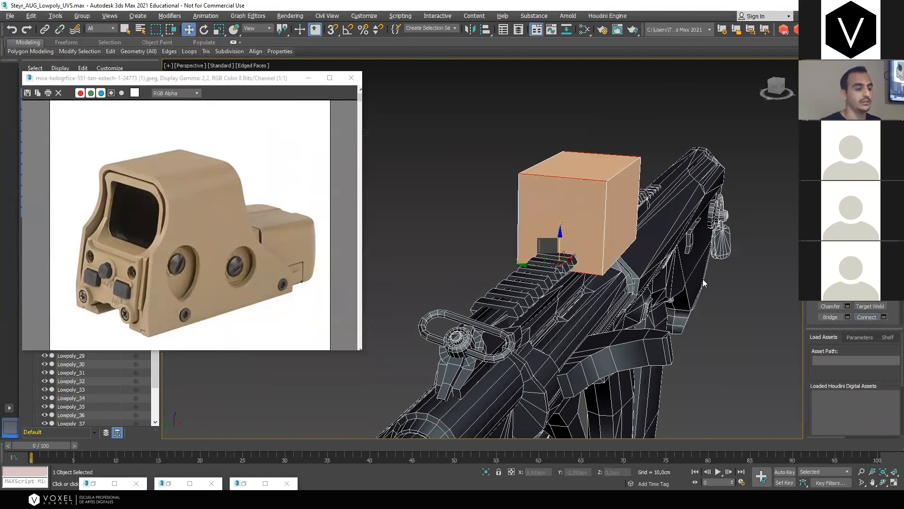
Face the front of the box and try the Connect shortcut on its selected edges
click(703, 278)
alt+middle_drag(703, 279, 665, 250)
alt+middle_drag(651, 194, 633, 166)
key(ctrl+z)
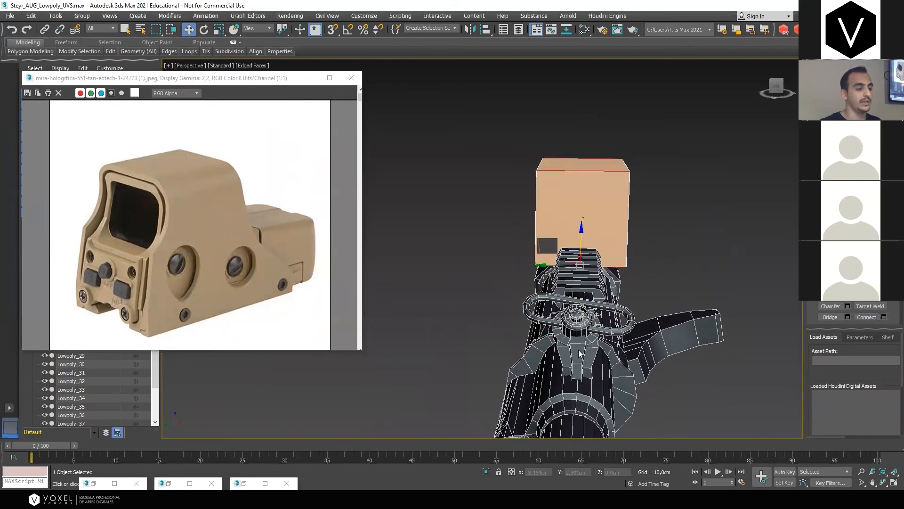
key(c)
click(482, 262)
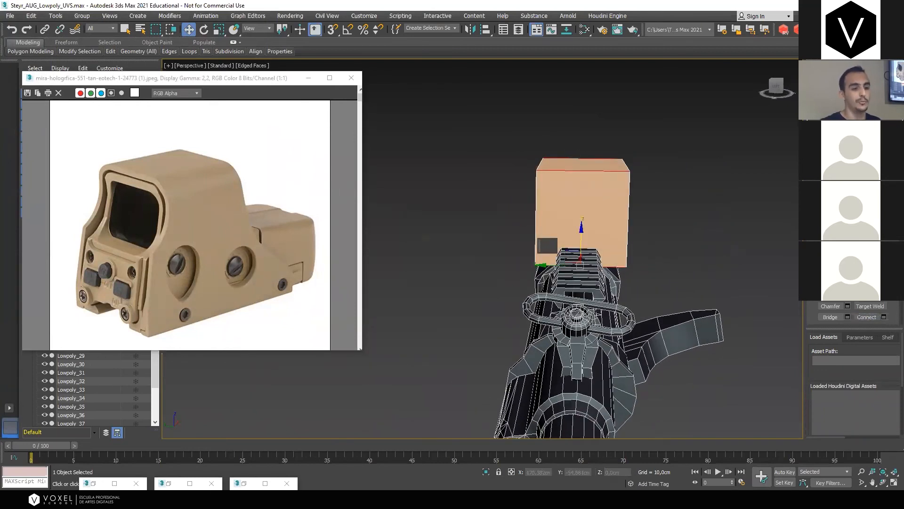
Leave the box's edge sub-object level and add an Edit Poly modifier on top of the box
key(2)
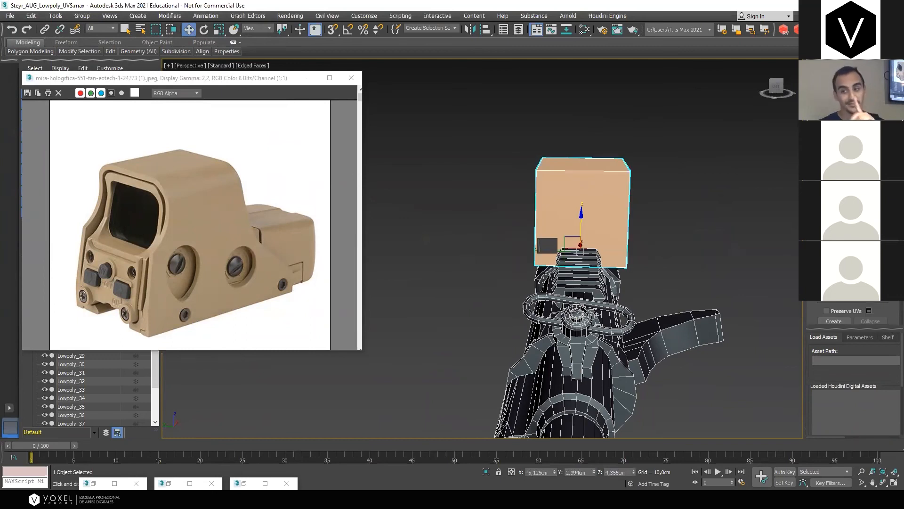
click(850, 77)
key(e)
scroll(850, 393, down, 10)
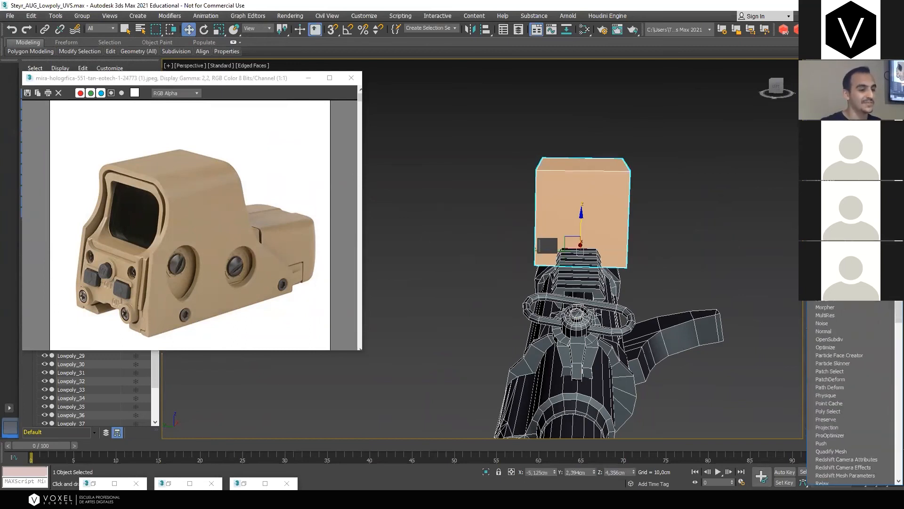
click(843, 122)
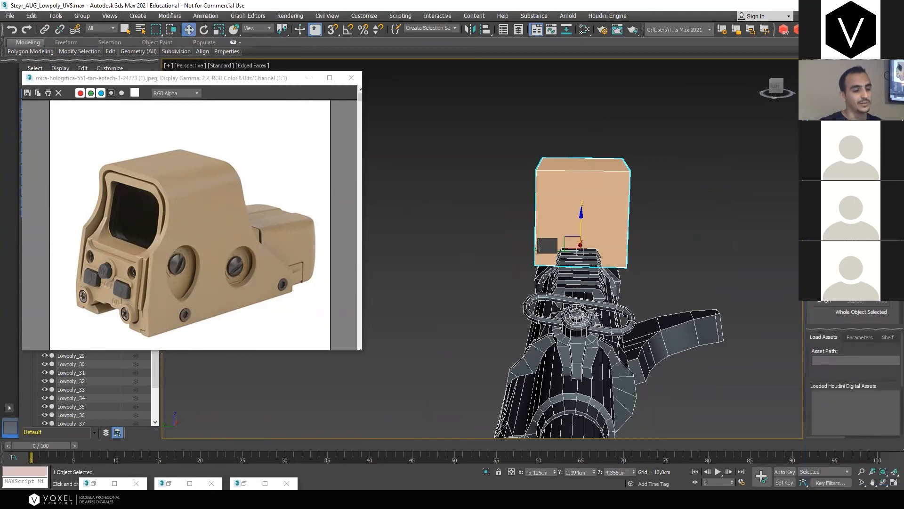
Ring-select the box's four crosswise edges in the Edit Poly modifier and try the Connect shortcut on them
key(2)
click(584, 171)
key(alt+r)
key(c)
click(473, 260)
click(475, 260)
Find Connect in the Edit Poly group of the toolbar customization and try to create a toolbar named c
click(364, 16)
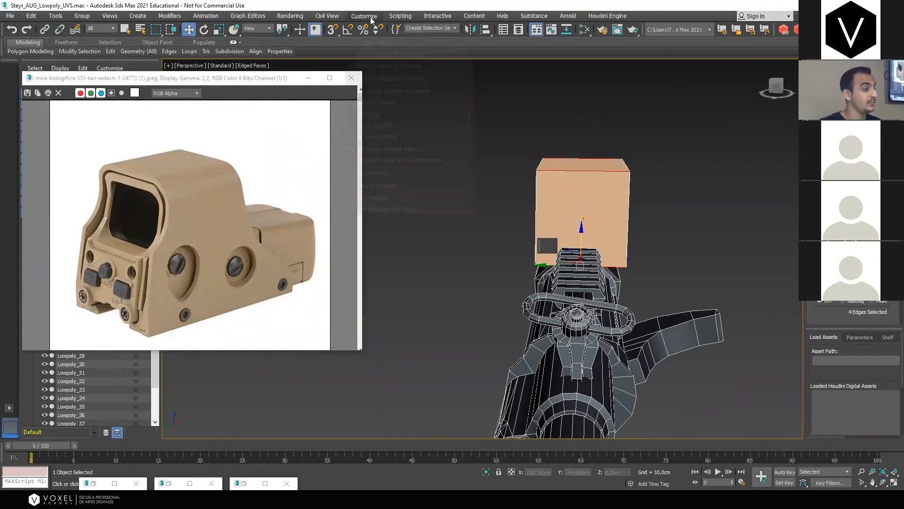
click(374, 32)
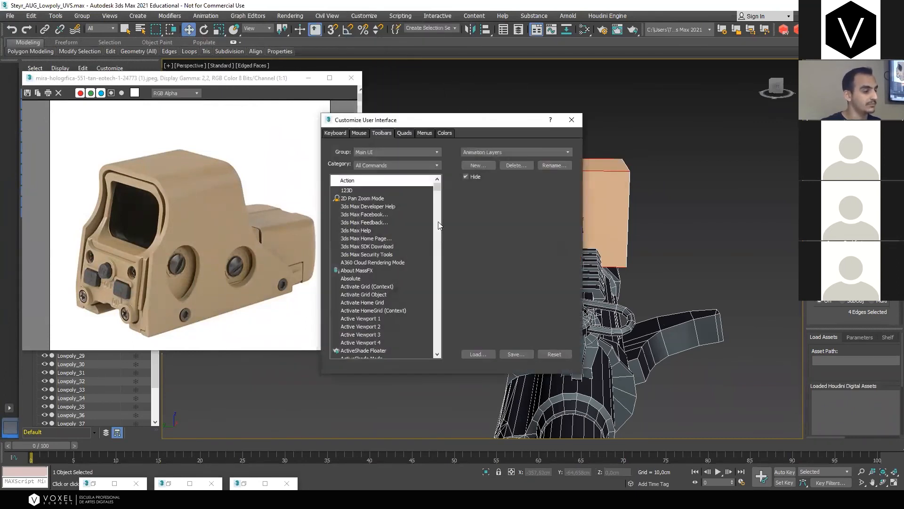
click(374, 152)
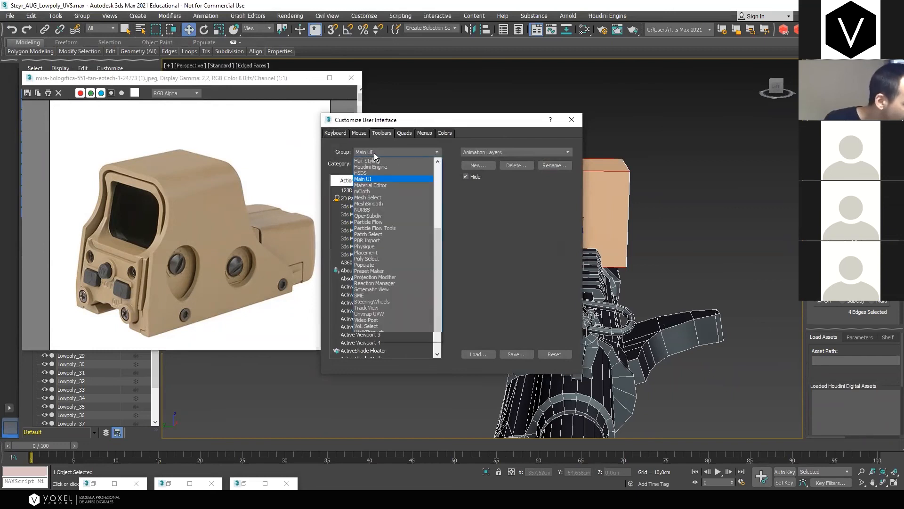
scroll(410, 268, up, 3)
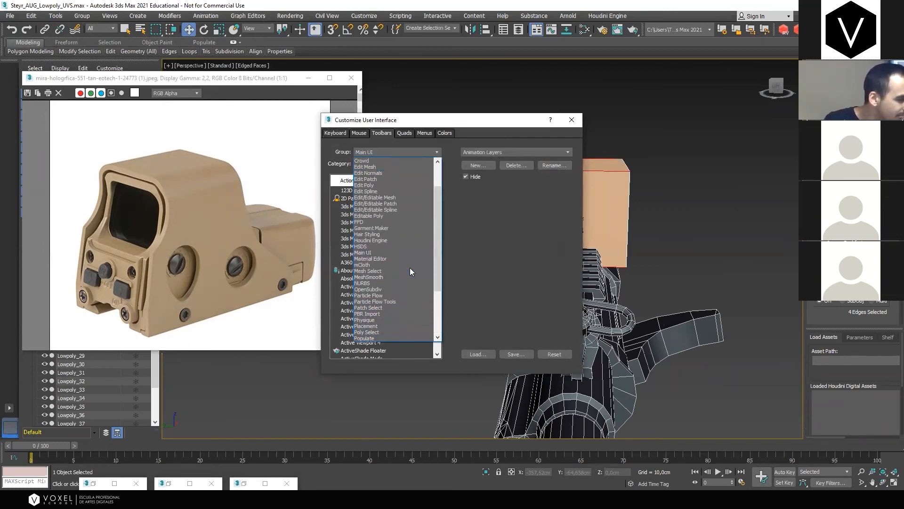
click(379, 184)
click(356, 319)
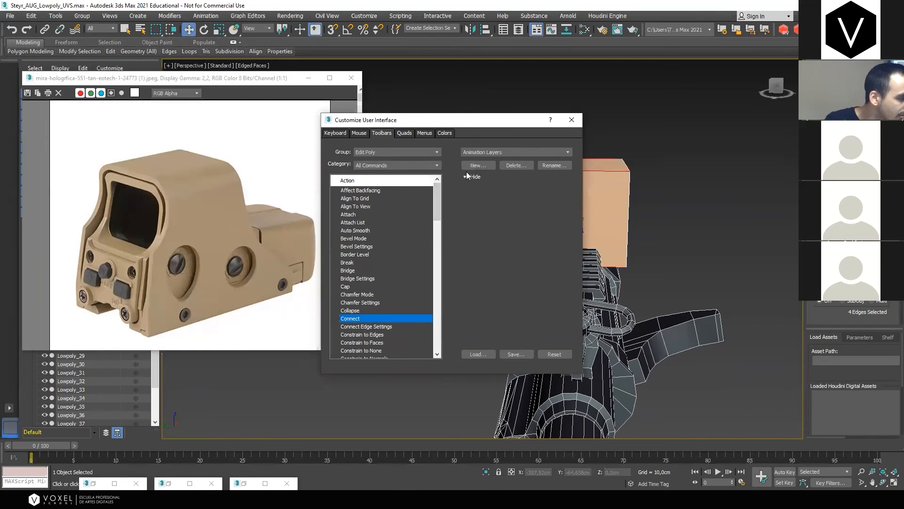
click(501, 152)
click(501, 151)
click(484, 164)
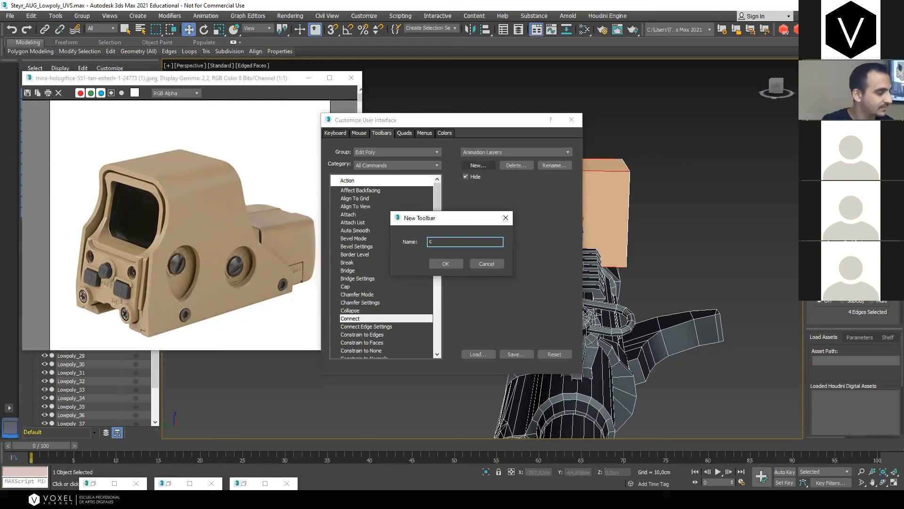
text(c)
click(451, 264)
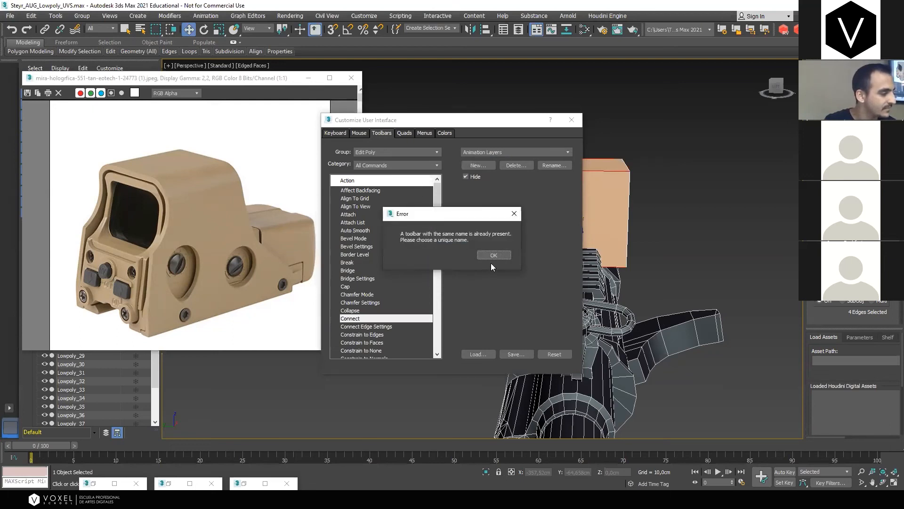
key(Return)
Select the Connect action from the Edit Poly group in the quad menu customization
click(408, 135)
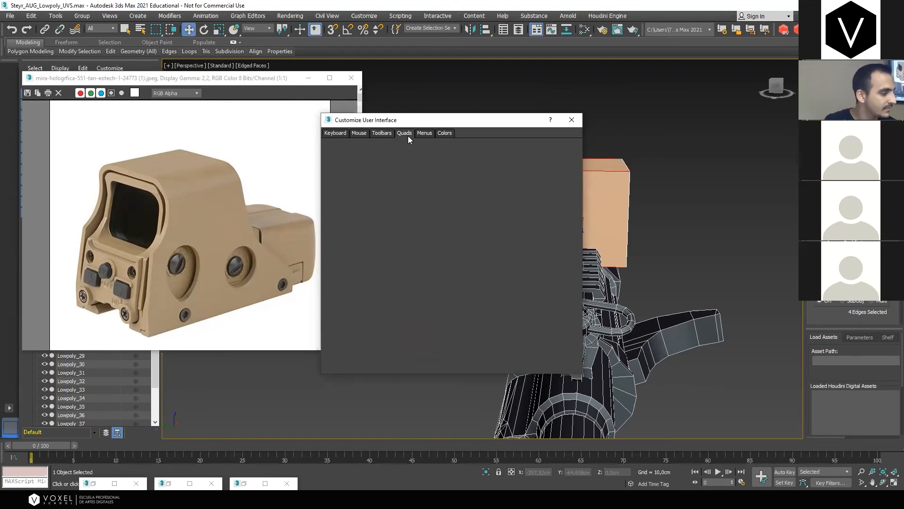
click(415, 153)
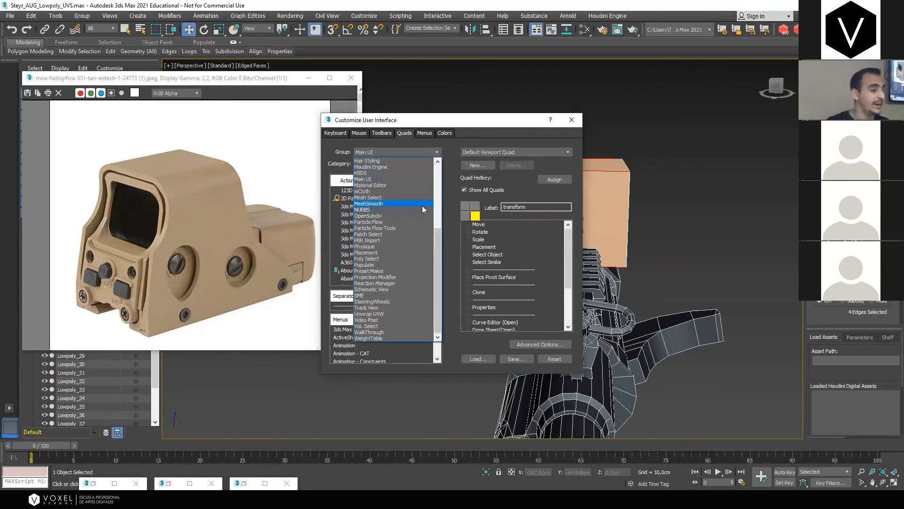
scroll(422, 205, up, 4)
scroll(421, 205, up, 1)
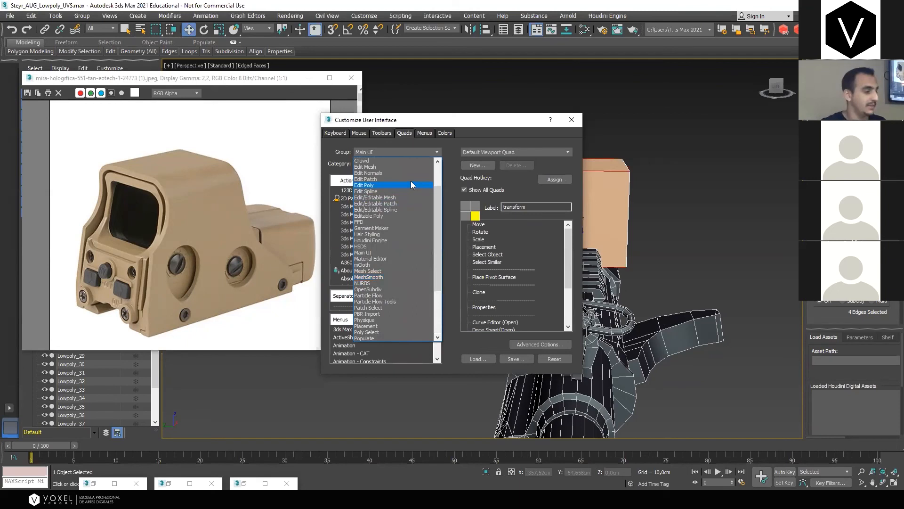
click(404, 185)
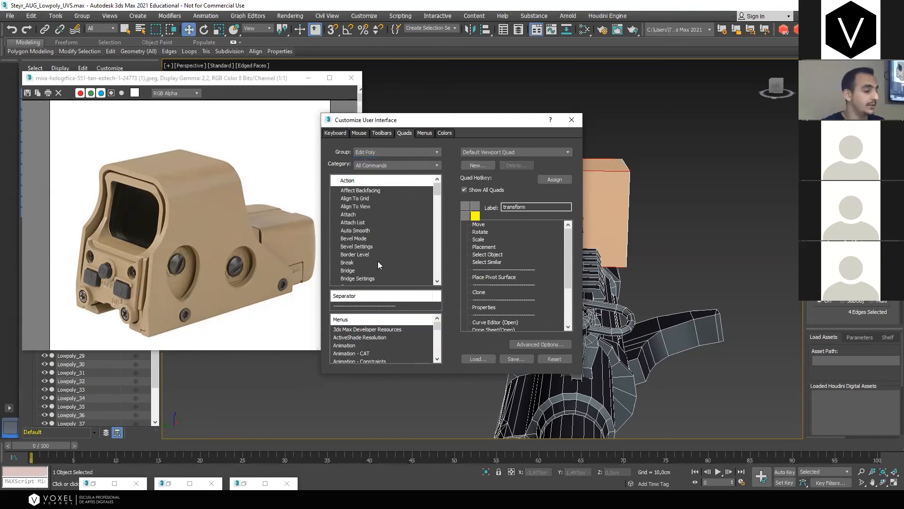
scroll(378, 261, down, 4)
click(350, 223)
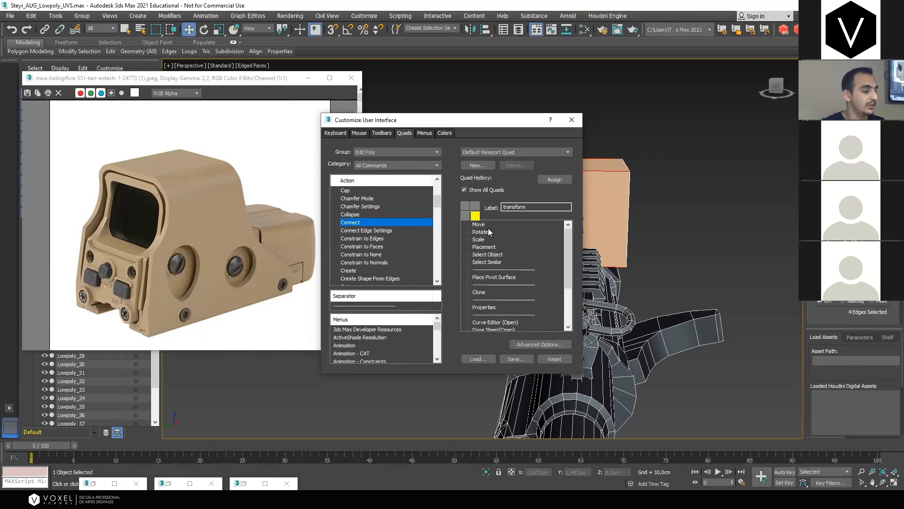
Assign the hotkey C to the Default Viewport Quad, removing it from Camera View
click(555, 181)
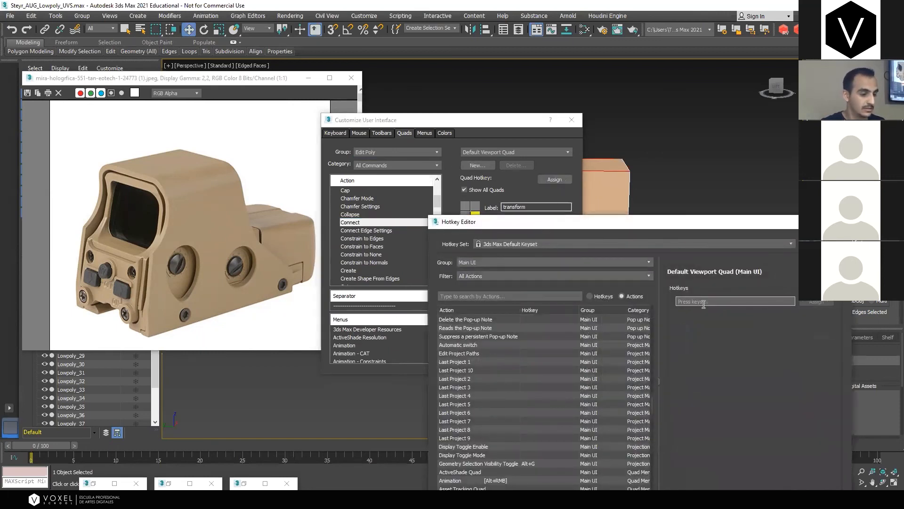
key(c)
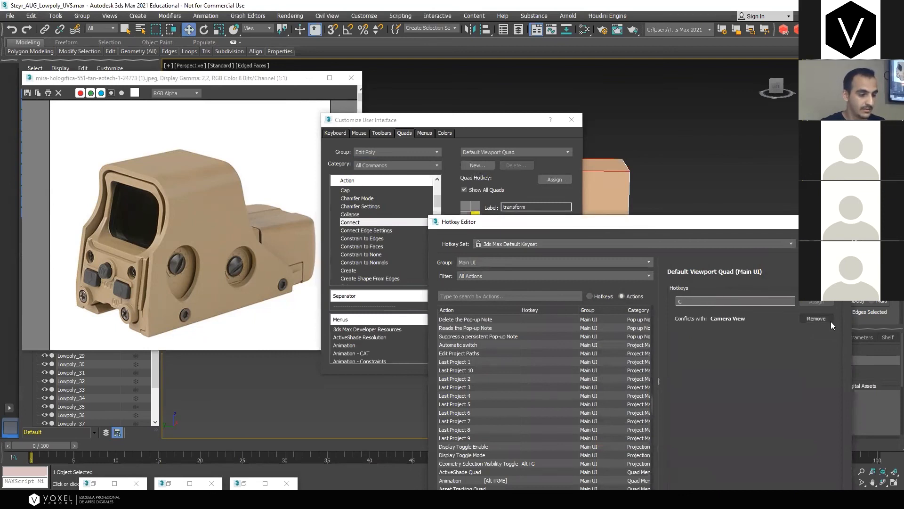
click(816, 318)
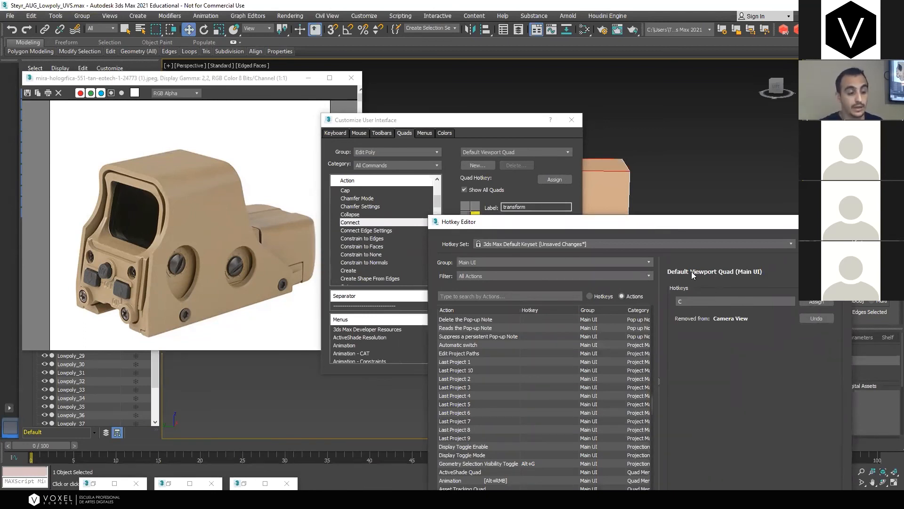
click(810, 302)
Save the changed hotkey set to a file, save the menu file as MaxStartUI, and close the interface customization
click(841, 222)
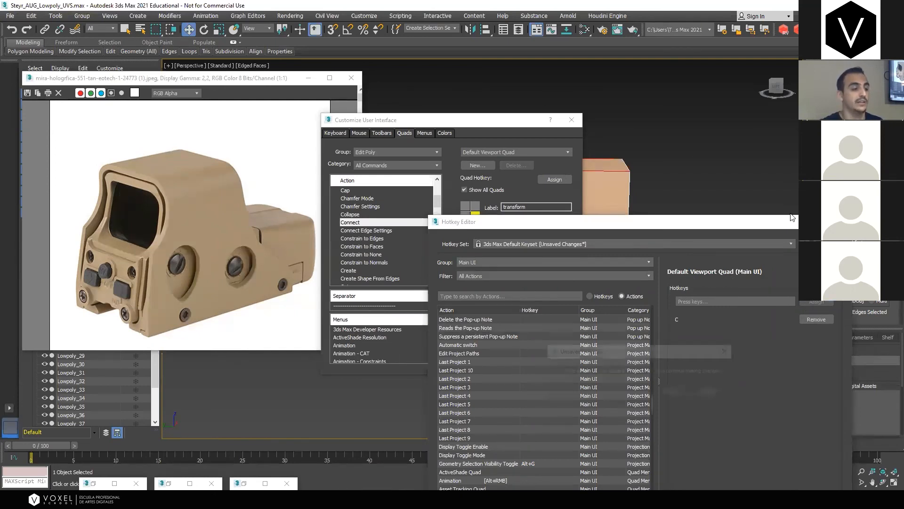
click(635, 392)
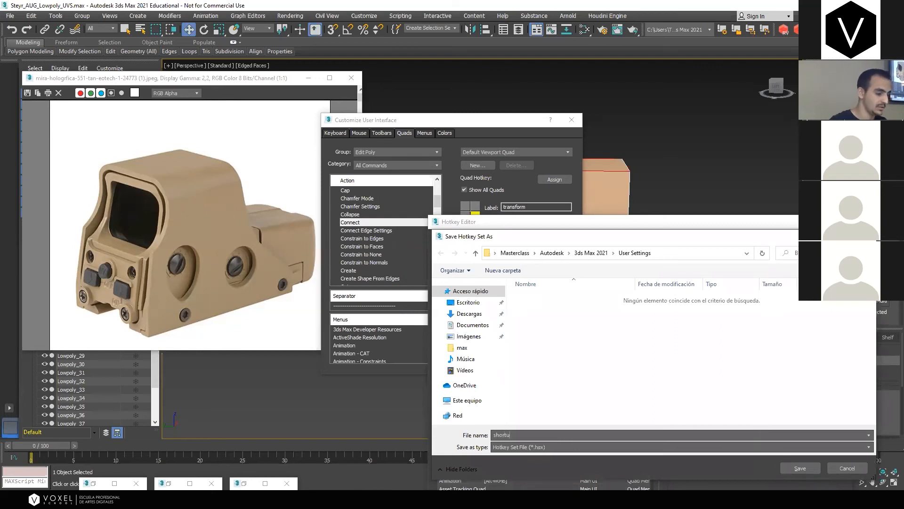
key(Return)
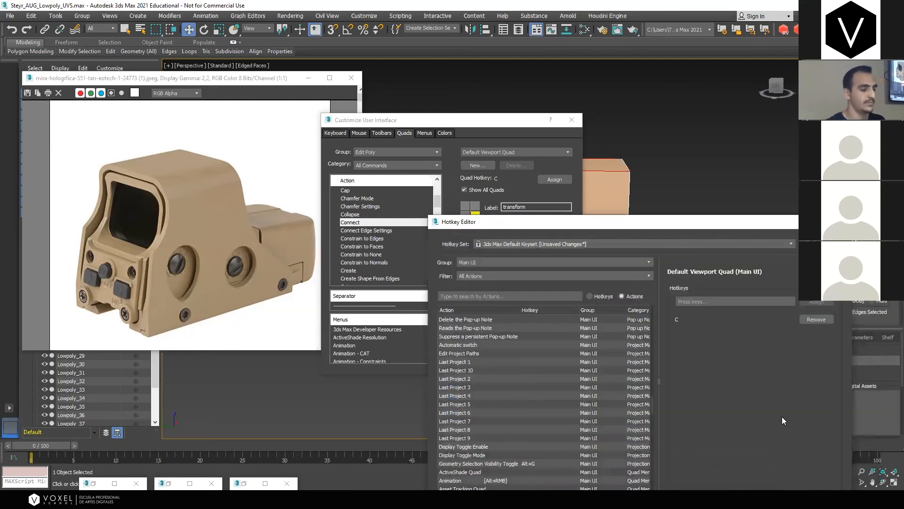
key(Escape)
click(514, 359)
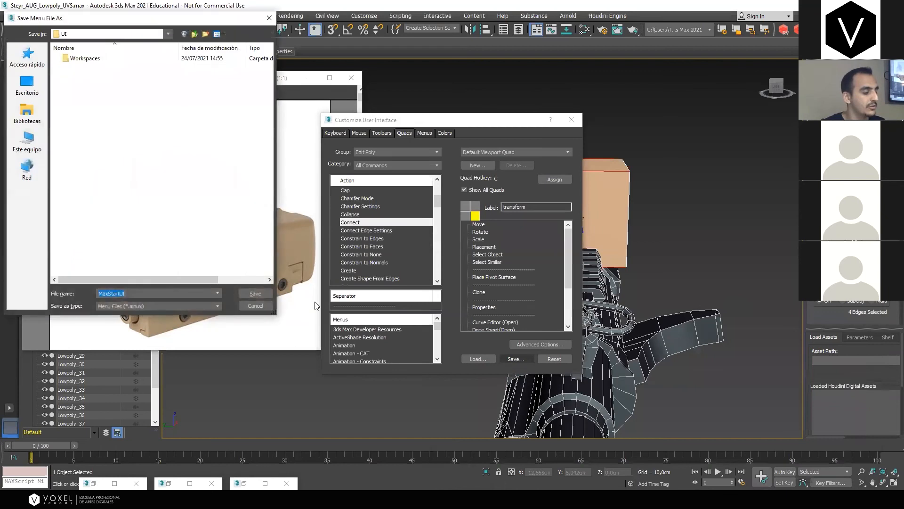
click(254, 293)
click(571, 119)
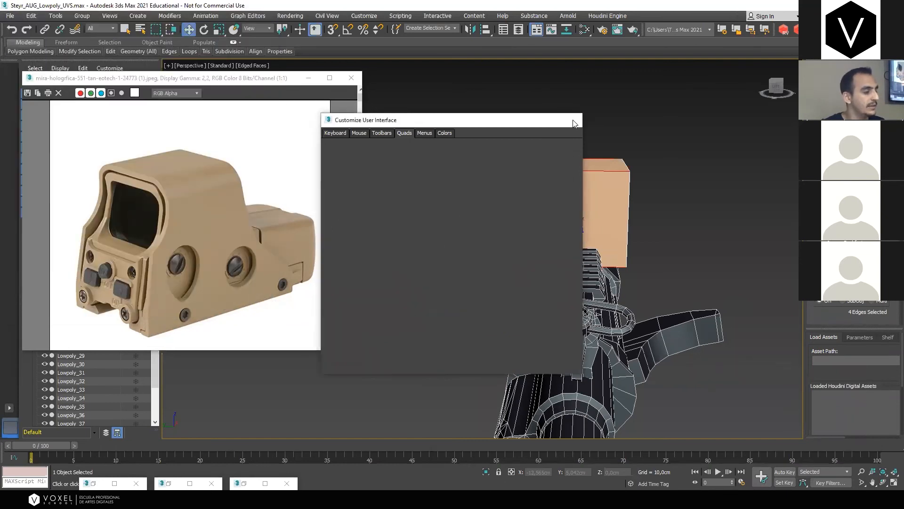
Hide everything except the sight's box using Hide Unselected
right_click(595, 151)
middle_click(717, 260)
middle_drag(716, 259, 744, 247)
right_click(710, 234)
right_click(591, 302)
click(630, 262)
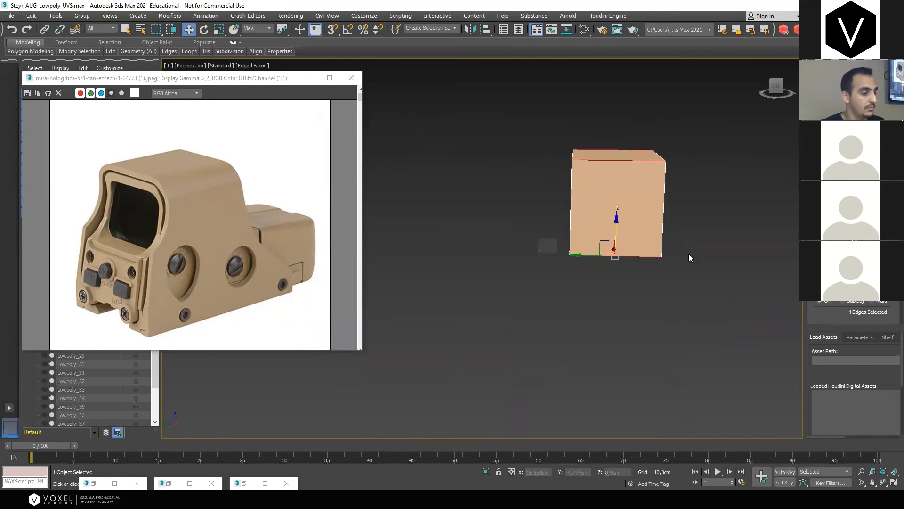
Connect the box's four selected crosswise edges with one lengthwise edge loop through the middle
alt+middle_drag(689, 254, 639, 274)
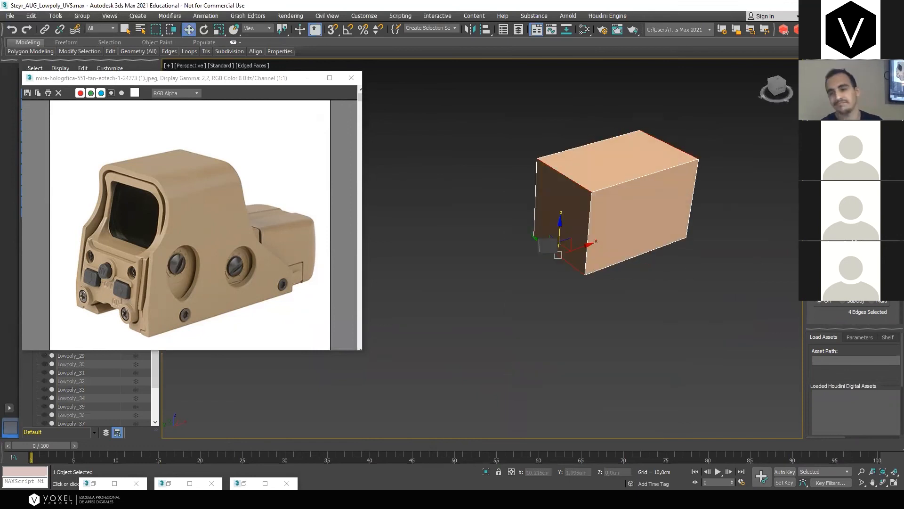
alt+middle_drag(612, 241, 640, 243)
right_click(643, 241)
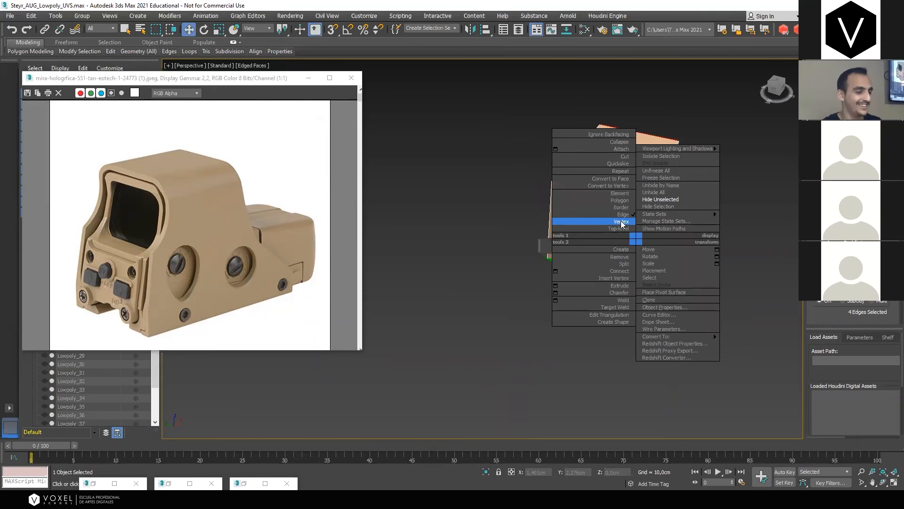
middle_drag(754, 216, 765, 249)
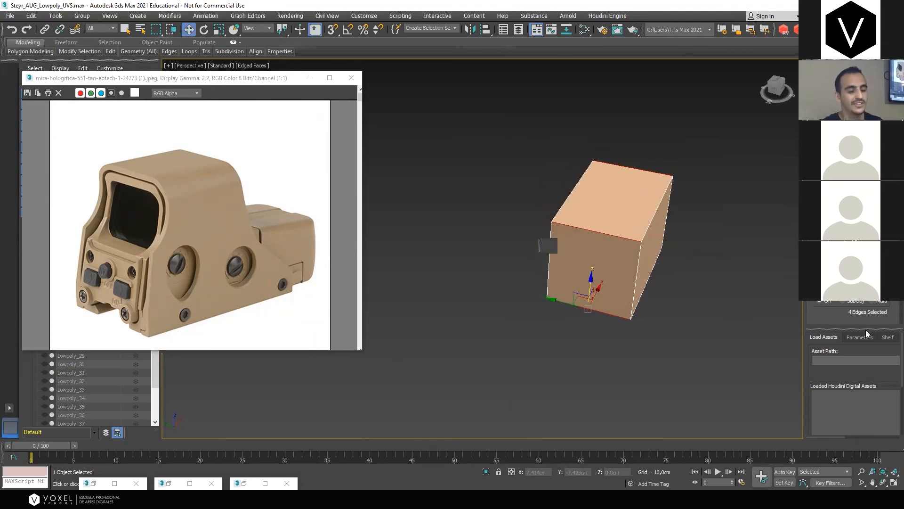
scroll(882, 337, down, 3)
scroll(882, 311, up, 2)
scroll(882, 306, down, 3)
scroll(882, 304, up, 4)
scroll(882, 308, down, 4)
scroll(882, 308, up, 3)
scroll(882, 308, down, 4)
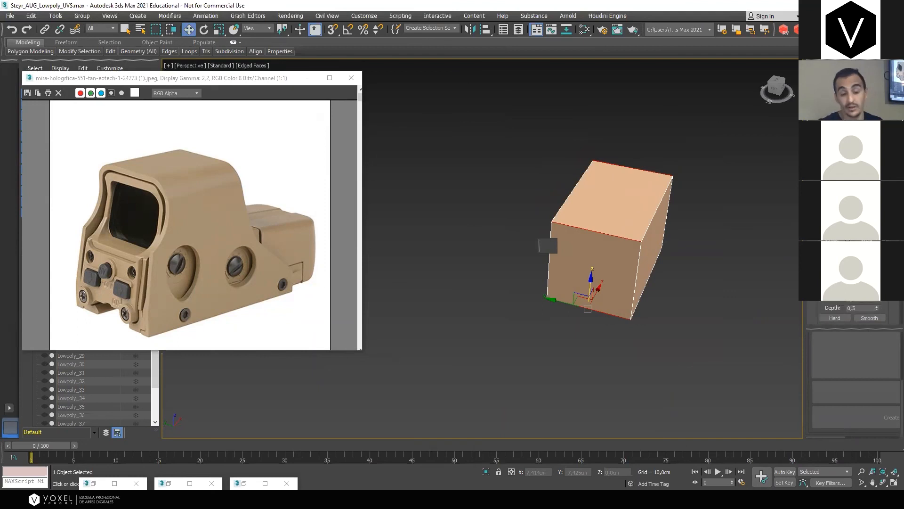
key(ctrl+shift+e)
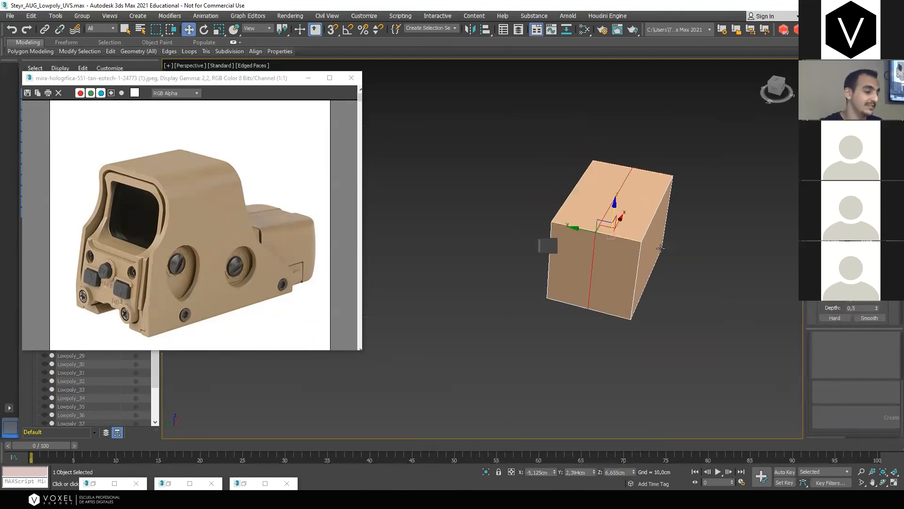
Delete the polygons of the box's left half, as seen from the front, up to the new center loop
alt+middle_drag(583, 252, 590, 234)
alt+middle_drag(573, 321, 601, 302)
click(602, 301)
drag(583, 314, 594, 334)
alt+middle_drag(593, 334, 572, 337)
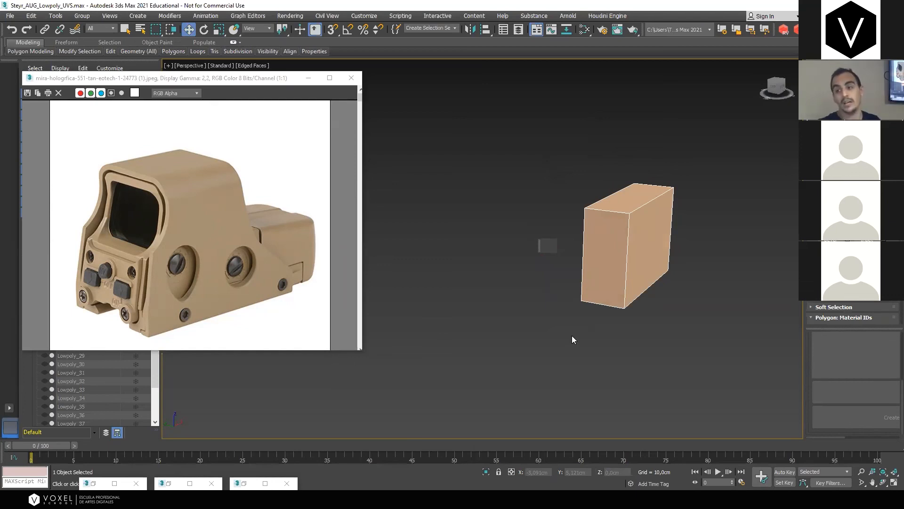
Connect the half box's lengthwise edges with a crosswise loop and move it about 1 cm toward the front
alt+middle_drag(619, 249, 539, 241)
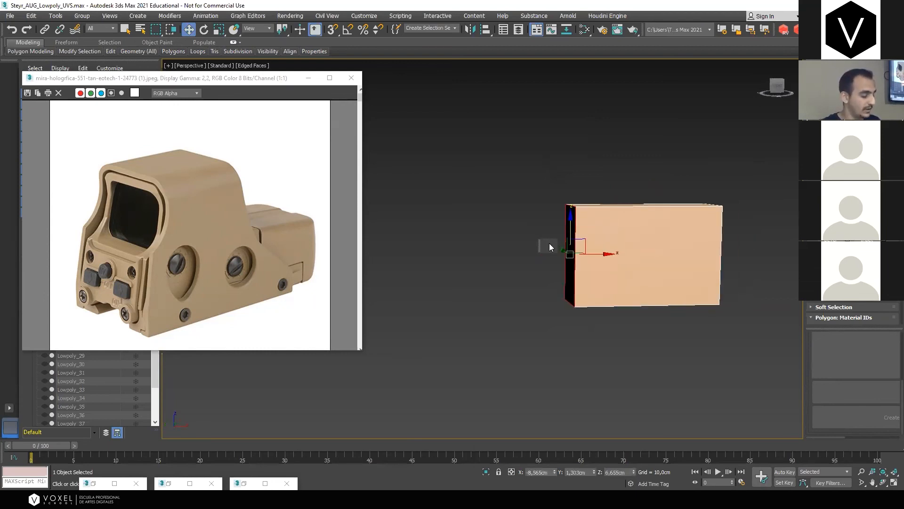
key(2)
click(640, 203)
key(alt+r)
alt+middle_drag(640, 309, 621, 313)
key(ctrl+shift+e)
drag(669, 255, 650, 255)
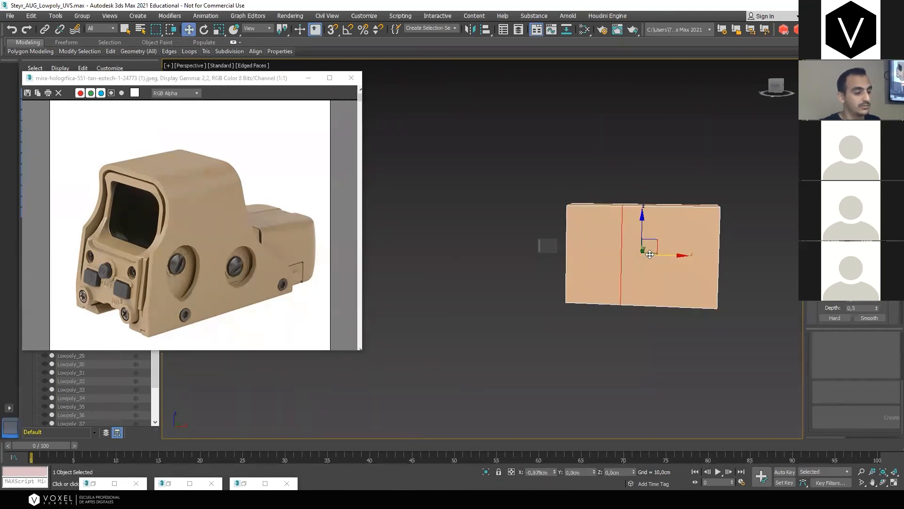
Lower the box's front top vertices to form a slope running down from the crosswise loop
alt+middle_drag(550, 204, 541, 206)
key(1)
click(572, 205)
drag(573, 185, 577, 250)
alt+middle_drag(587, 253, 549, 255)
Add a crosswise loop through the middle of the sloped section and lower its top vertices about 0.7 cm
click(603, 228)
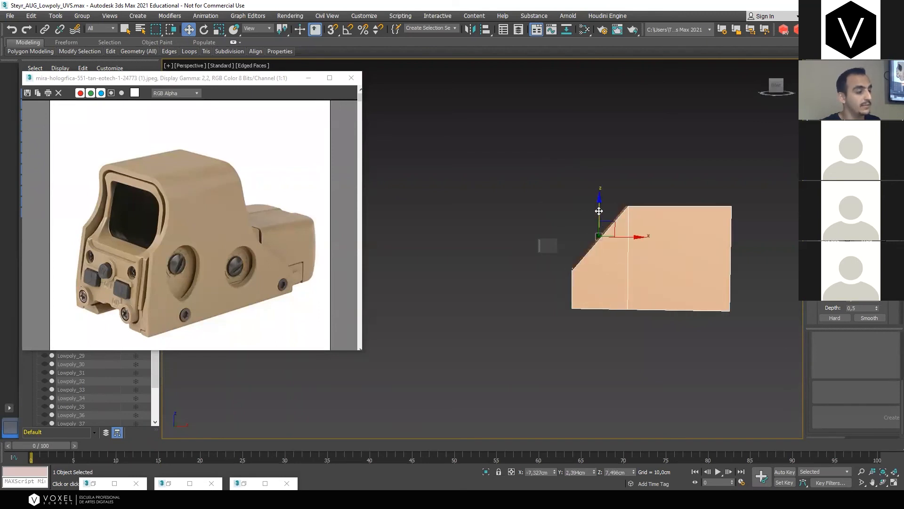
double_click(608, 217)
key(ctrl+shift+e)
key(1)
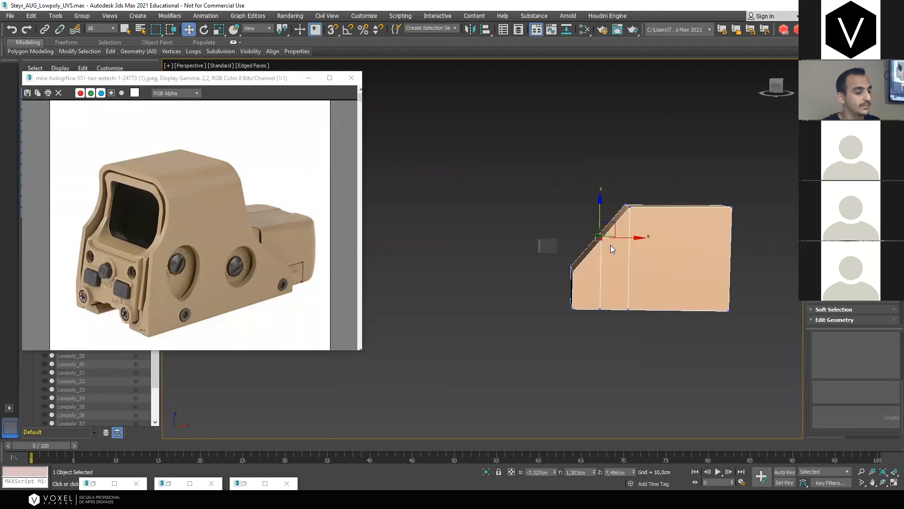
drag(599, 216, 601, 230)
alt+middle_drag(654, 232, 623, 232)
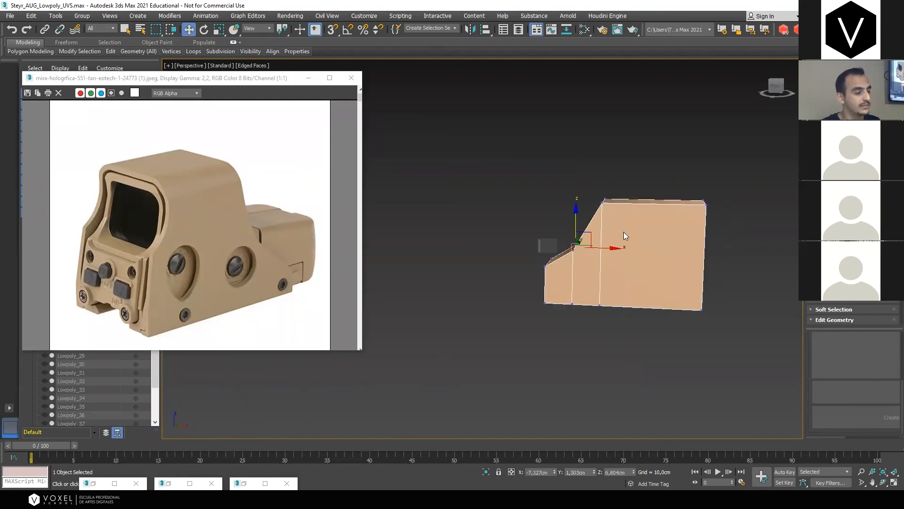
Connect the half box's vertical edges with a horizontal loop at mid-height around its front, side and rear
key(2)
alt+middle_drag(743, 243, 717, 282)
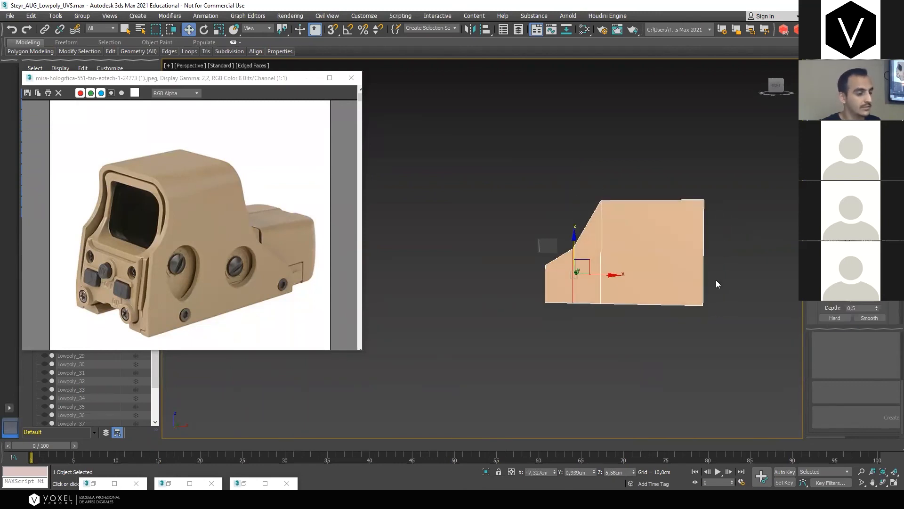
click(658, 303)
alt+middle_drag(753, 253, 744, 266)
click(704, 263)
drag(739, 280, 571, 287)
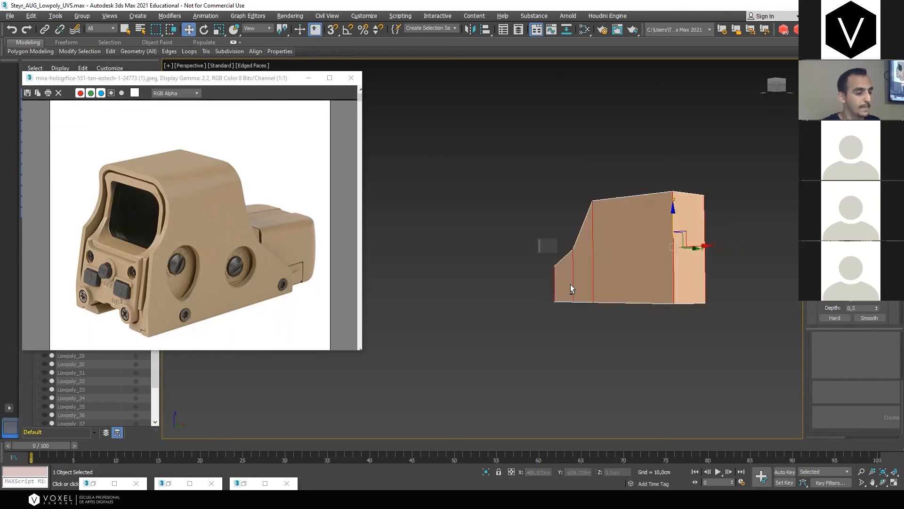
alt+middle_drag(571, 288, 555, 288)
key(ctrl+shift+e)
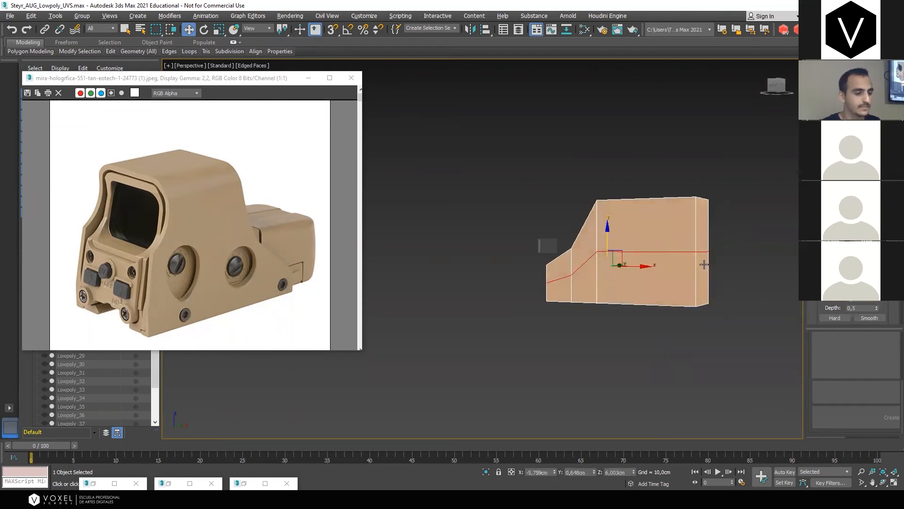
Move the horizontal loop's vertices on the rear face slightly toward the front
alt+middle_drag(728, 269, 702, 252)
key(1)
click(702, 252)
drag(713, 253, 709, 252)
alt+middle_drag(706, 252, 647, 295)
Connect the half box's crosswise edges with a lengthwise loop and move it toward the outer side wall
click(652, 295)
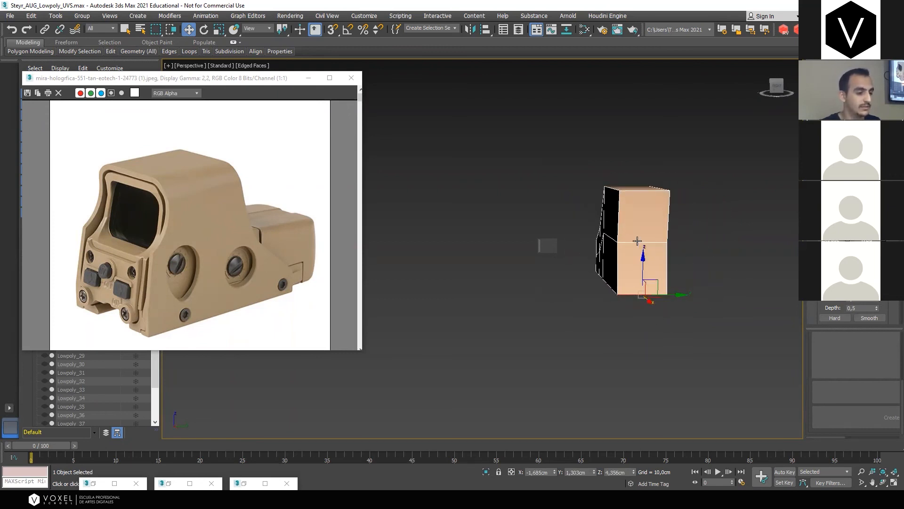
scroll(832, 245, up, 3)
click(831, 224)
scroll(868, 332, down, 2)
click(866, 304)
alt+middle_drag(683, 262, 671, 261)
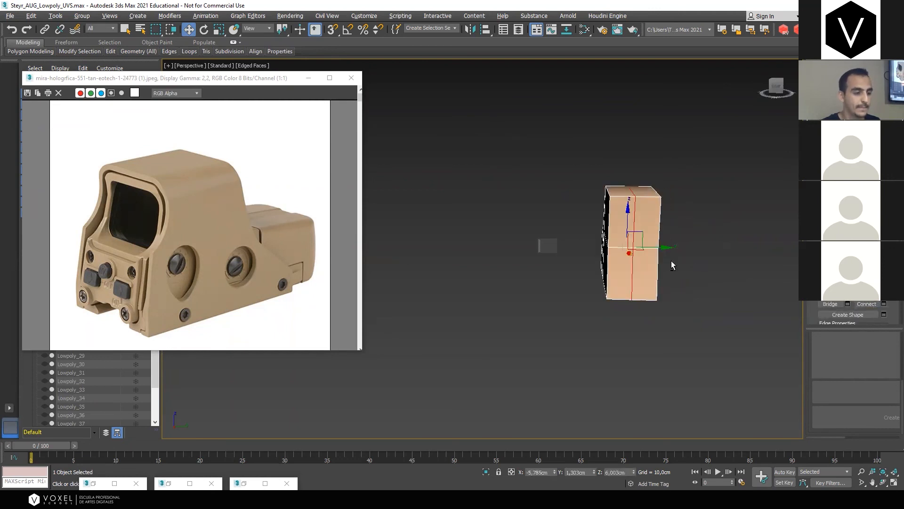
mouse_move(651, 249)
mouse_down()
mouse_move(628, 249)
mouse_move(642, 247)
mouse_up()
Delete the rear face's lower polygon on the inner side of the lengthwise loop
click(674, 288)
key(4)
click(642, 270)
key(Delete)
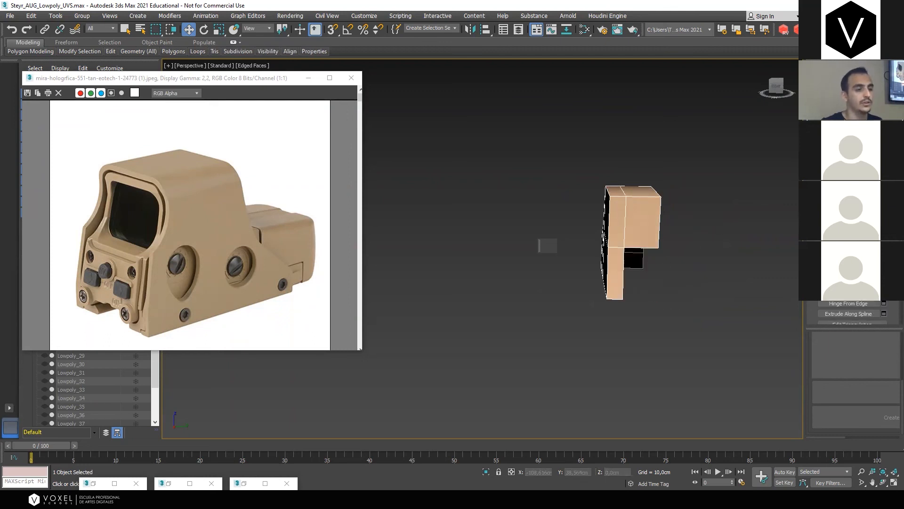
key(4)
Complete the half body with a Symmetry modifier mirroring along Y, flipped so the full sight housing is kept
alt+middle_drag(684, 242, 725, 247)
click(853, 110)
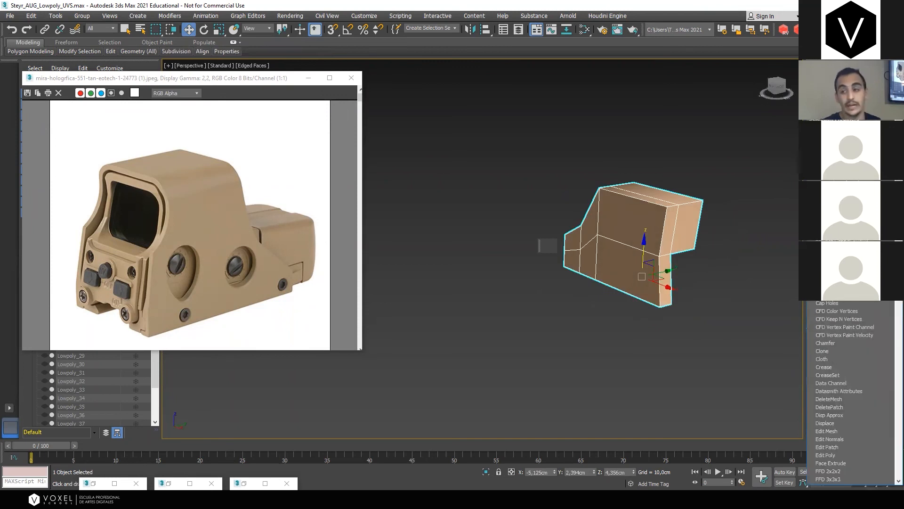
scroll(847, 391, down, 5)
click(853, 110)
click(853, 110)
scroll(848, 390, down, 20)
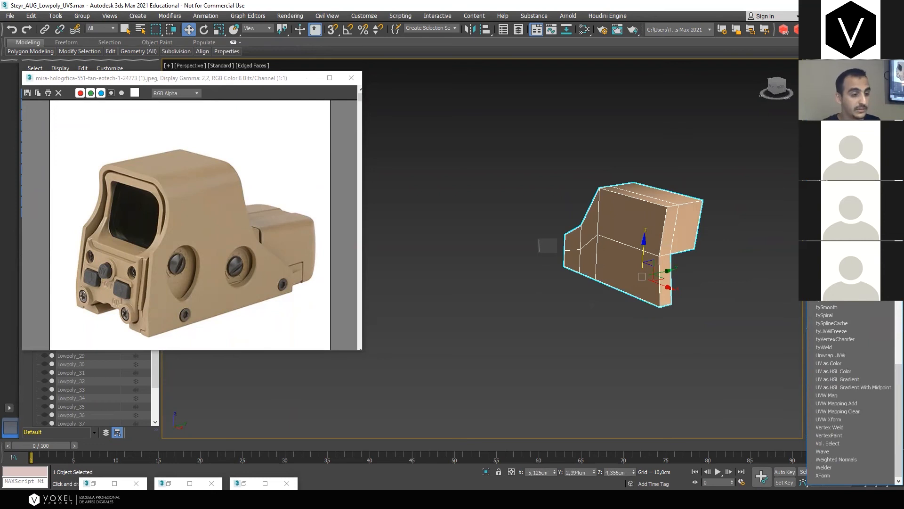
click(838, 160)
click(847, 236)
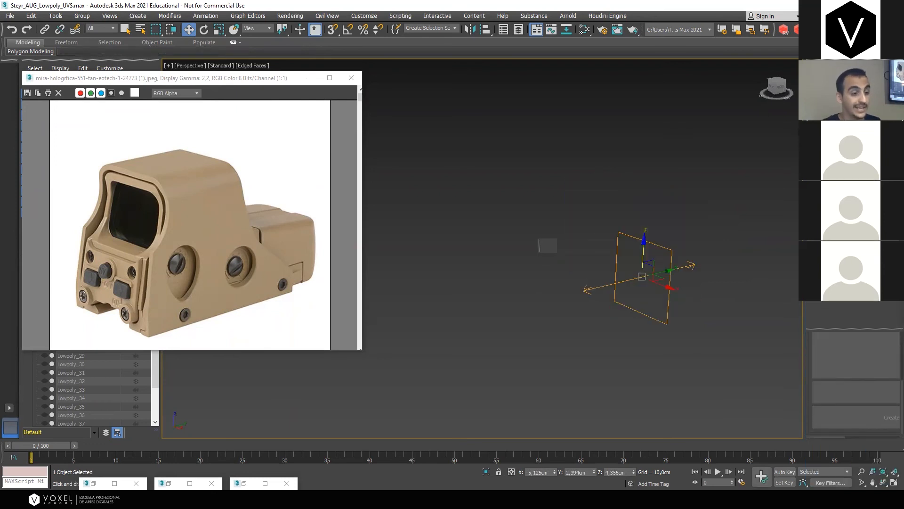
click(843, 244)
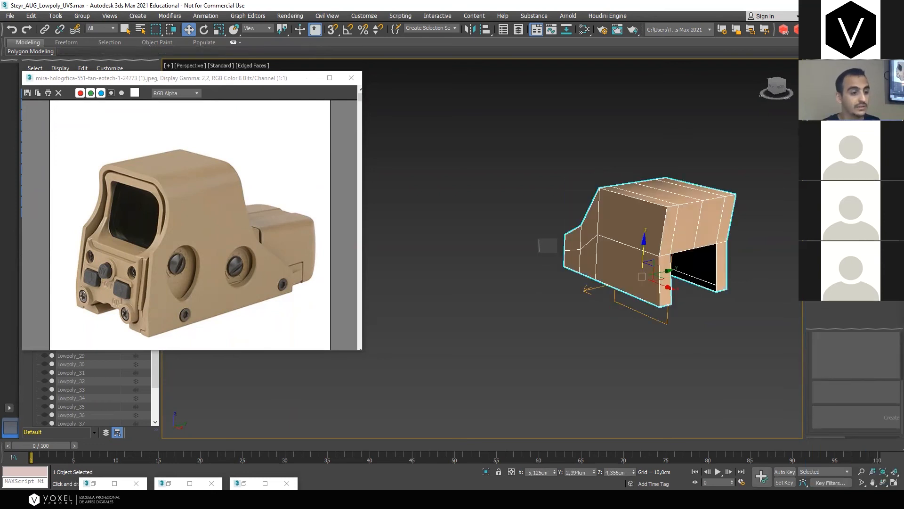
Add an Edit Poly modifier on top of the Symmetry modifier
click(843, 112)
click(848, 90)
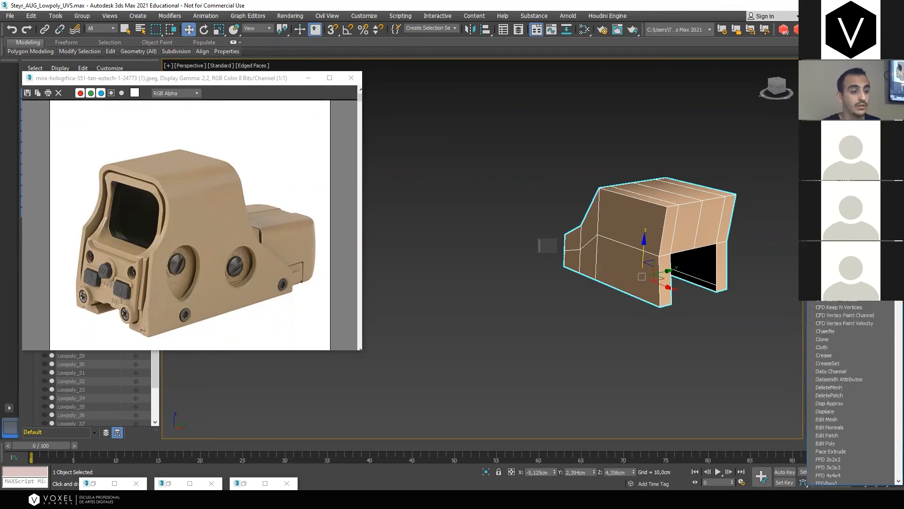
click(847, 91)
click(848, 90)
key(e)
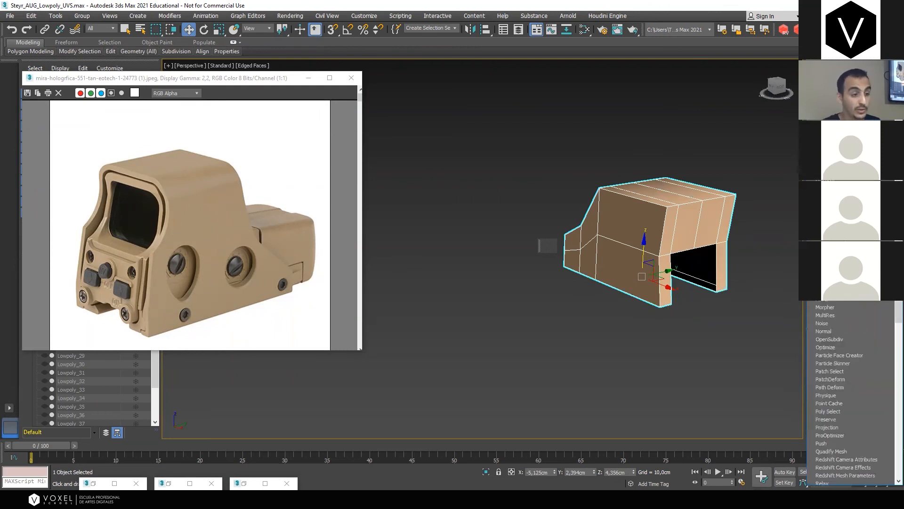
key(Return)
Try narrowing the housing's roof by moving its two lengthwise top side edges inward, and undo the edge moves
alt+middle_drag(646, 242, 663, 214)
scroll(663, 213, up, 3)
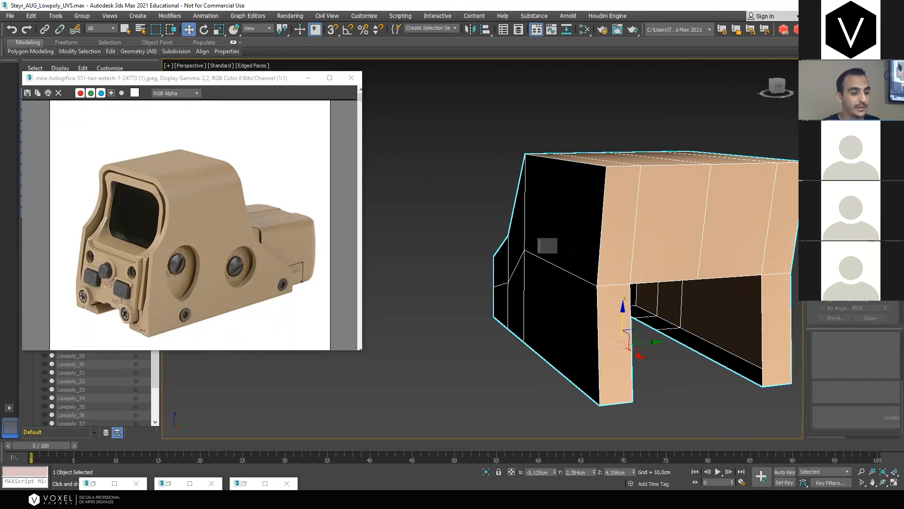
key(2)
click(600, 168)
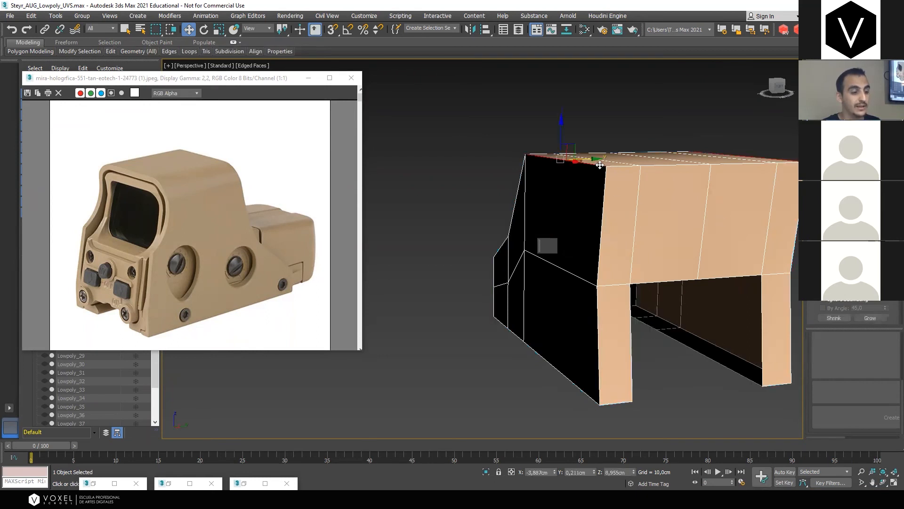
alt+middle_drag(599, 168, 548, 133)
drag(562, 158, 590, 160)
alt+middle_drag(571, 224, 679, 225)
key(ctrl+z)
middle_drag(558, 209, 616, 209)
scroll(614, 194, down, 2)
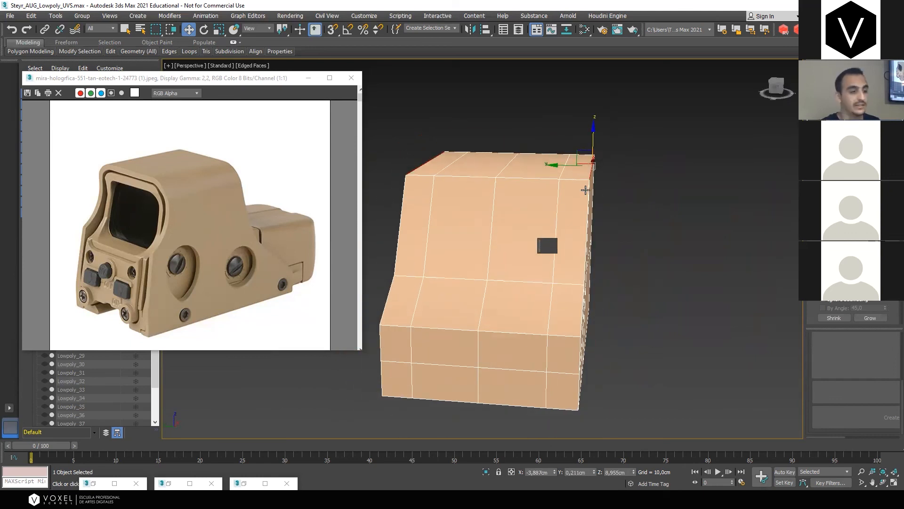
drag(558, 163, 549, 163)
drag(585, 139, 585, 149)
alt+middle_drag(589, 215, 567, 219)
key(ctrl+z)
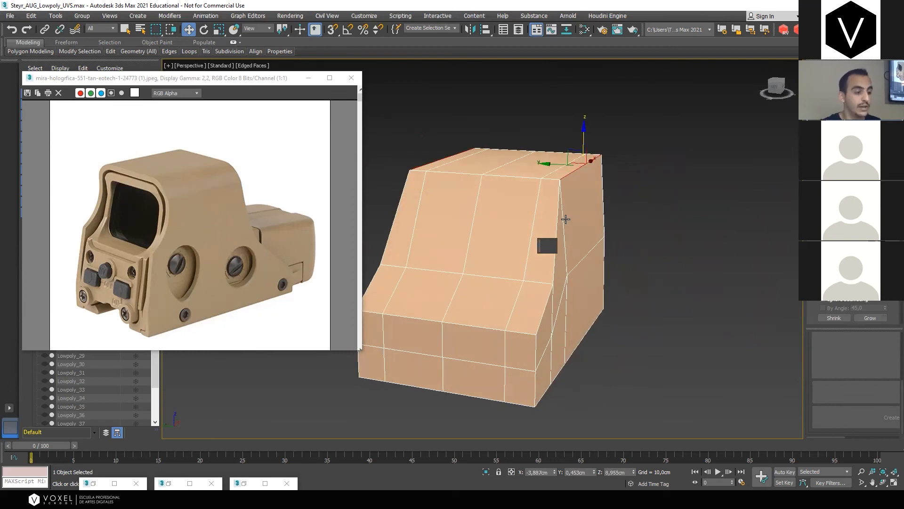
key(ctrl+z)
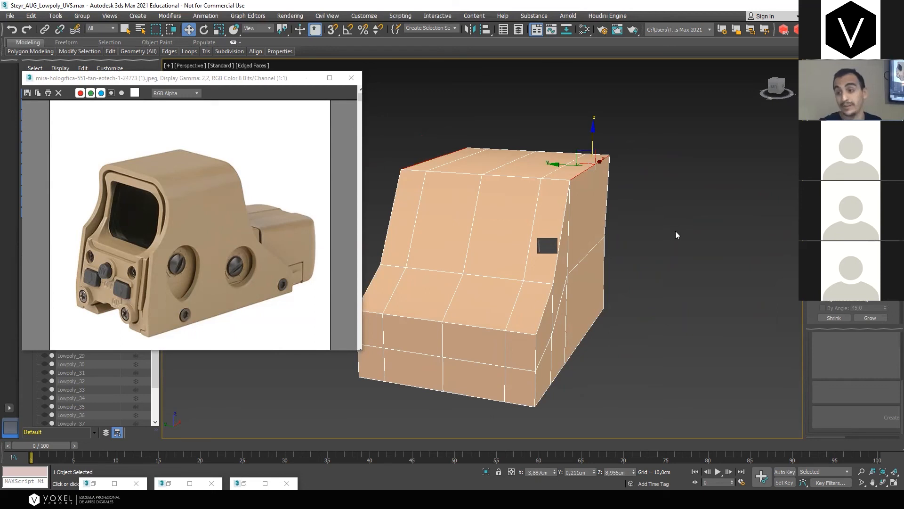
Connect the vertical edges of the housing's upper half with another horizontal loop around the body
alt+middle_drag(688, 248, 620, 250)
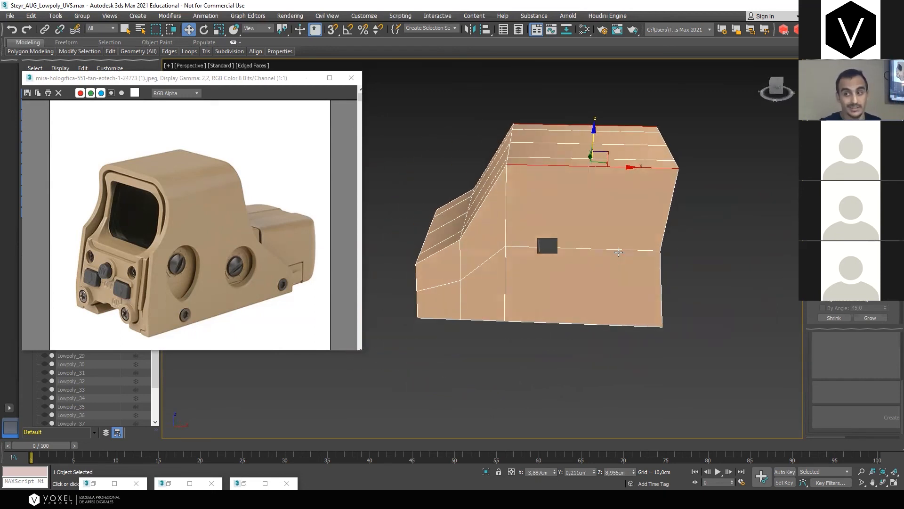
alt+middle_drag(625, 247, 561, 205)
key(4)
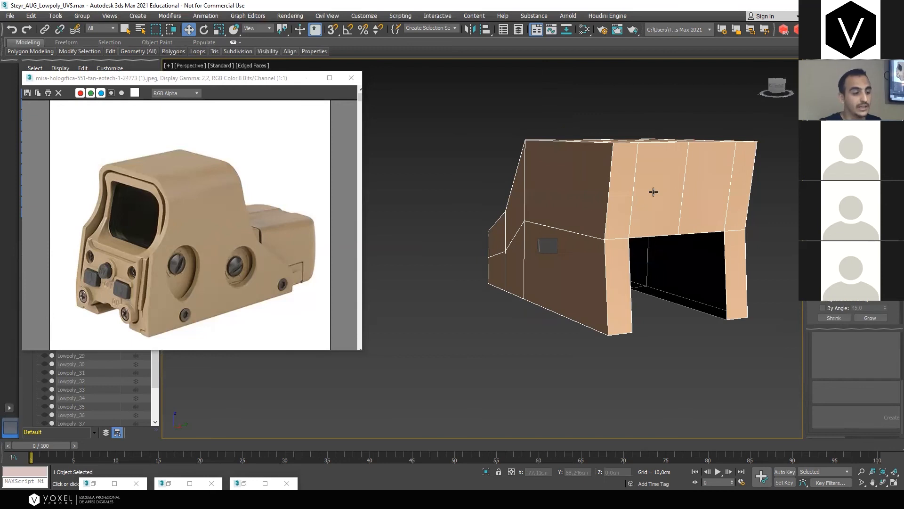
key(2)
click(608, 197)
drag(838, 310, 839, 247)
click(834, 253)
scroll(873, 313, down, 2)
click(872, 316)
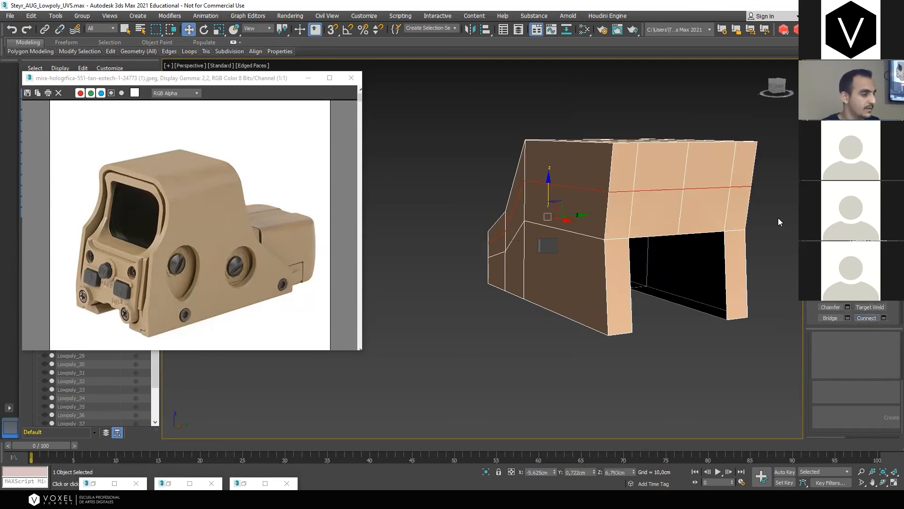
Try raising the new horizontal loop toward the roof with the Edge constraint, and undo the move
scroll(854, 316, down, 4)
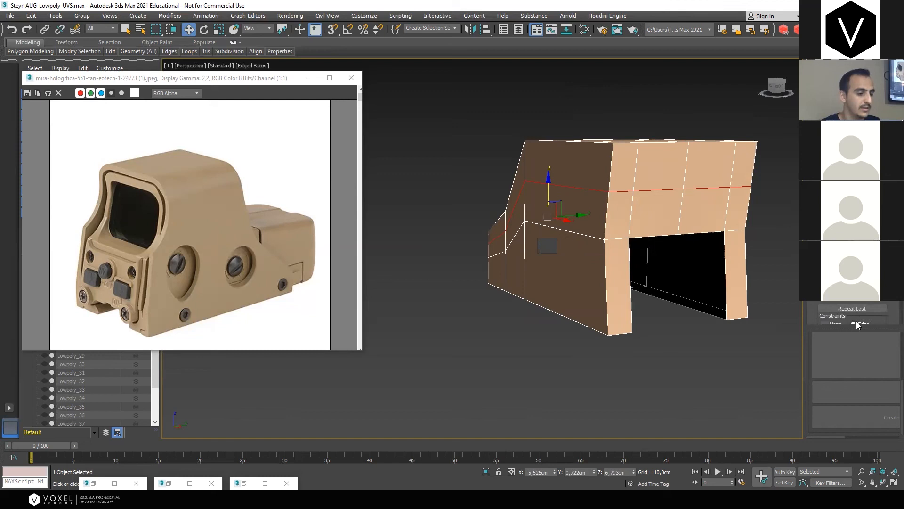
drag(547, 191, 548, 153)
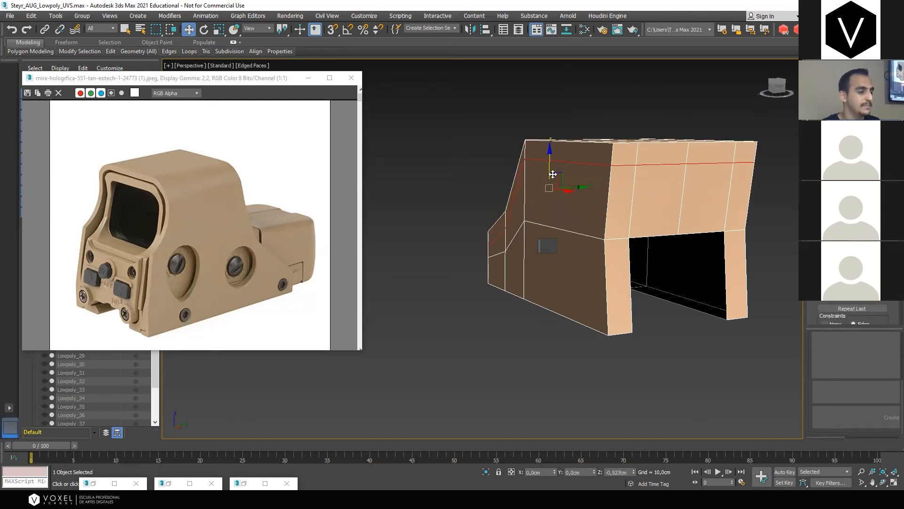
key(ctrl+z)
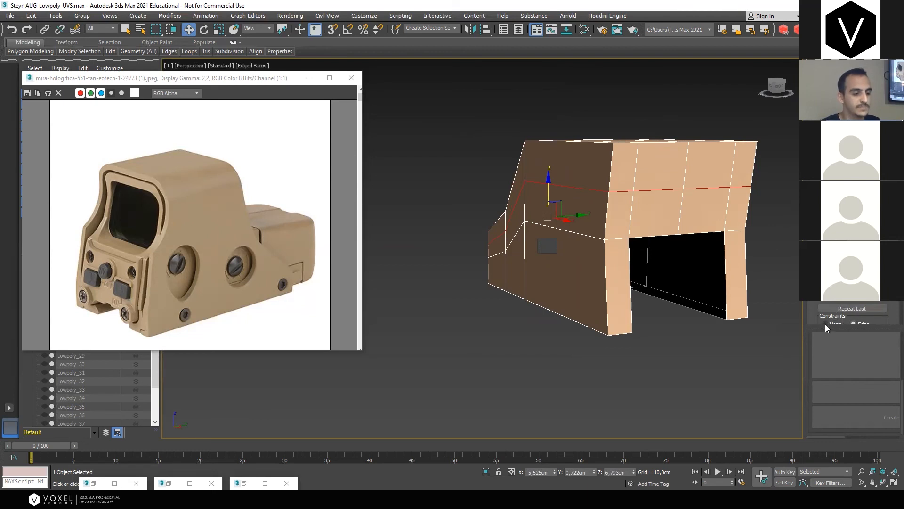
Delete the rear face's middle polygons below the upper horizontal loop to extend the rear opening
key(4)
click(689, 222)
key(Delete)
Delete the middle polygons of the front and its slopes, leaving an open front between the two side strips
alt+middle_drag(698, 219, 612, 234)
click(617, 216)
ctrl+click(630, 254)
ctrl+click(637, 301)
ctrl+click(644, 286)
ctrl+click(642, 313)
key(Delete)
alt+middle_drag(697, 286, 777, 141)
key(4)
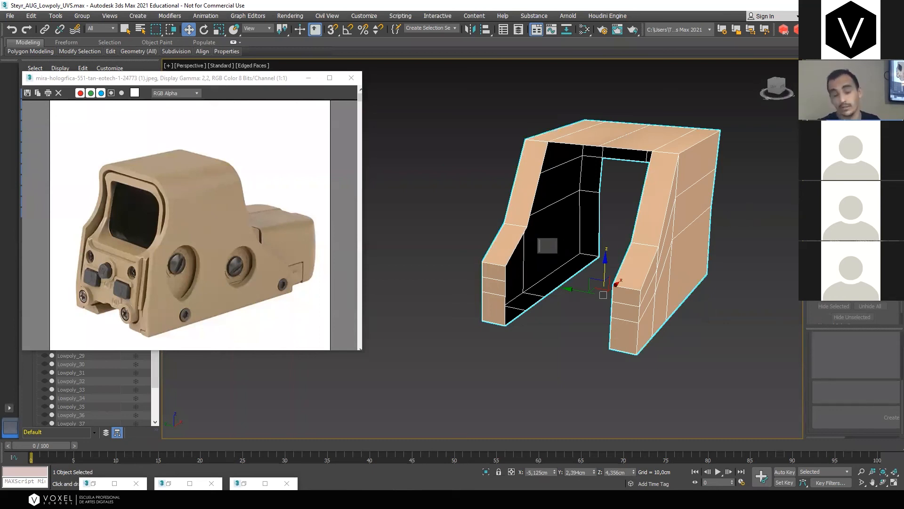
Add a Chamfer modifier to the sight housing and reduce its amount to a narrow bevel along the edges
click(852, 88)
scroll(853, 283, down, 3)
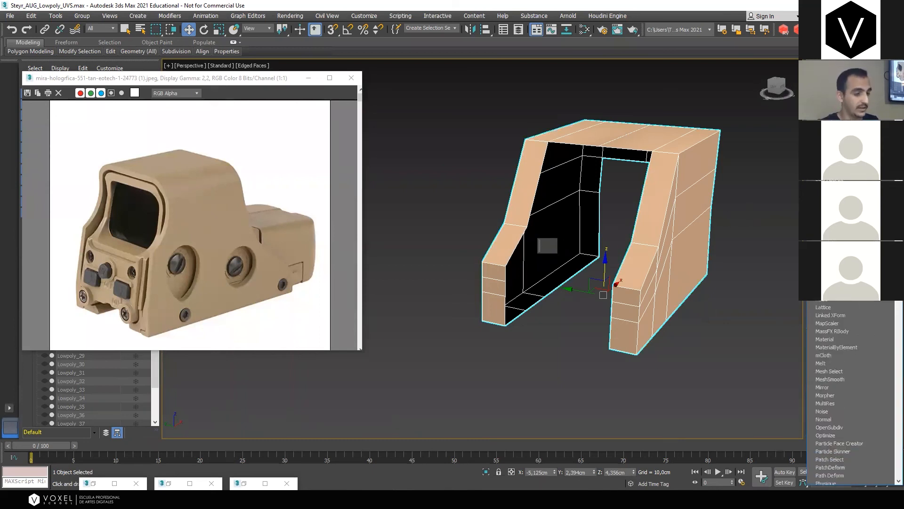
click(829, 427)
scroll(852, 313, up, 3)
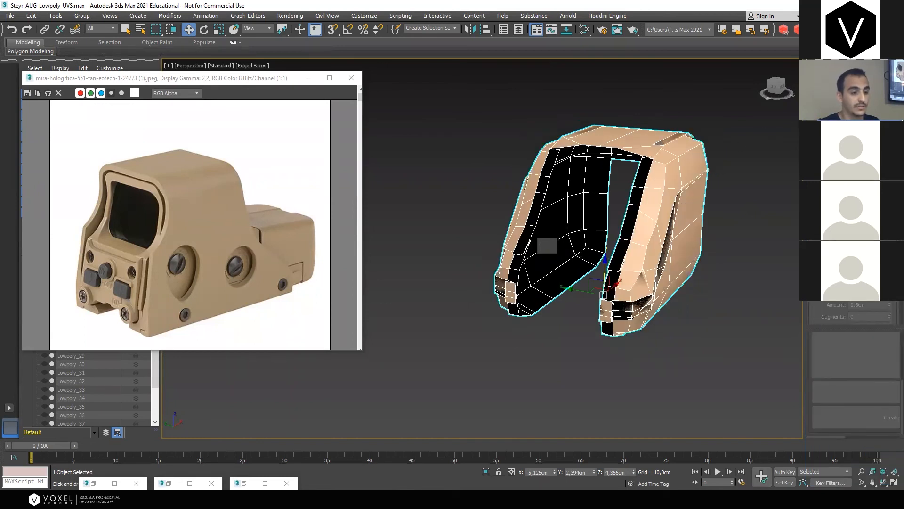
drag(889, 212, 890, 254)
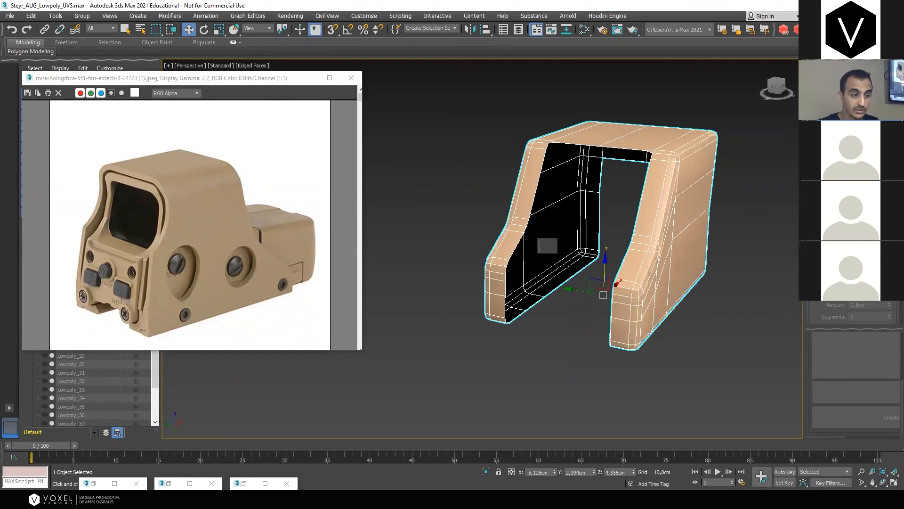
scroll(700, 162, up, 3)
key(F4)
scroll(700, 160, up, 4)
mouse_move(701, 160)
middle_down()
mouse_move(653, 175)
mouse_move(573, 174)
mouse_move(612, 184)
mouse_move(660, 174)
mouse_move(680, 191)
mouse_move(606, 177)
mouse_move(430, 87)
mouse_move(664, 193)
mouse_move(705, 200)
middle_up()
key(F4)
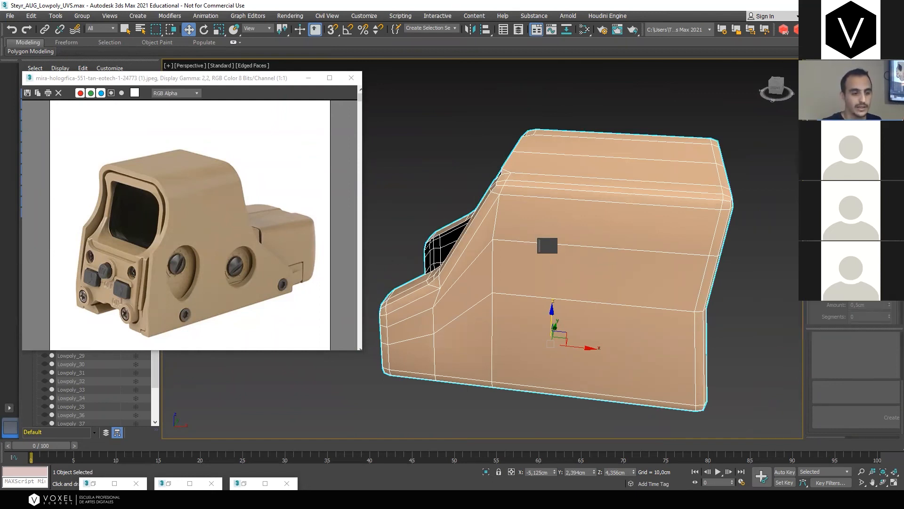
Simplify the housing's chamfer to a single flat bevel and check its shading with edged faces off
scroll(855, 311, up, 3)
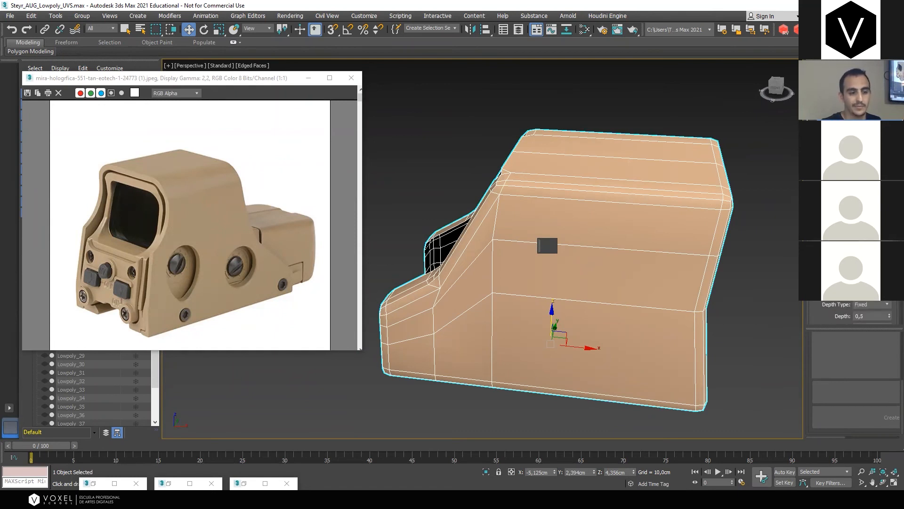
key(ctrl+z)
mouse_move(671, 229)
alt+middle_down()
mouse_move(725, 216)
mouse_move(744, 222)
mouse_move(516, 224)
mouse_move(552, 219)
mouse_move(529, 199)
mouse_move(578, 196)
mouse_move(583, 204)
mouse_move(546, 198)
alt+middle_up()
key(F4)
key(F4)
alt+middle_drag(616, 191, 567, 197)
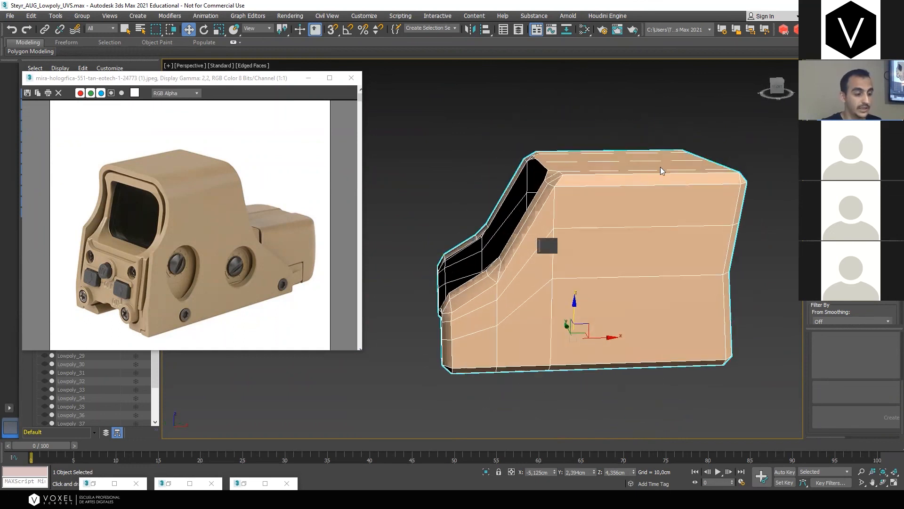
Add a TurboSmooth modifier on top of the chamfered housing and raise its iterations
click(843, 111)
click(853, 91)
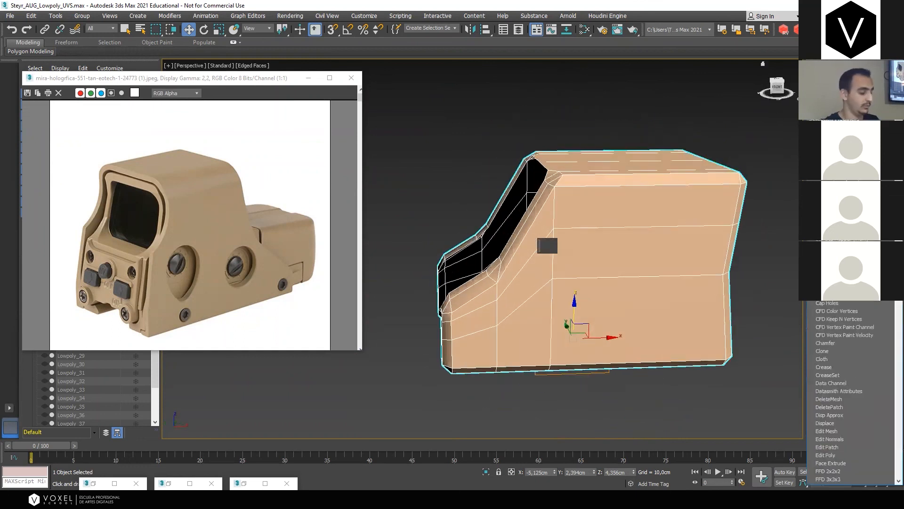
key(u)
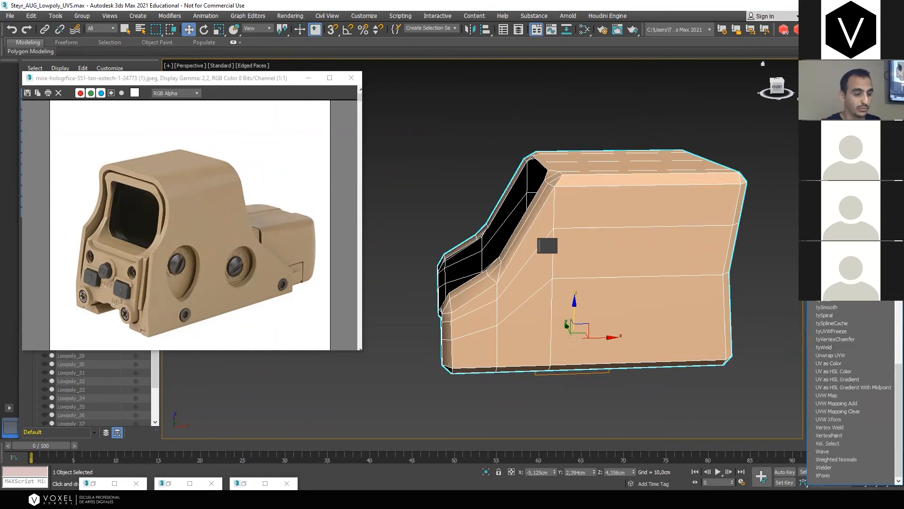
click(831, 174)
alt+middle_drag(659, 177, 746, 195)
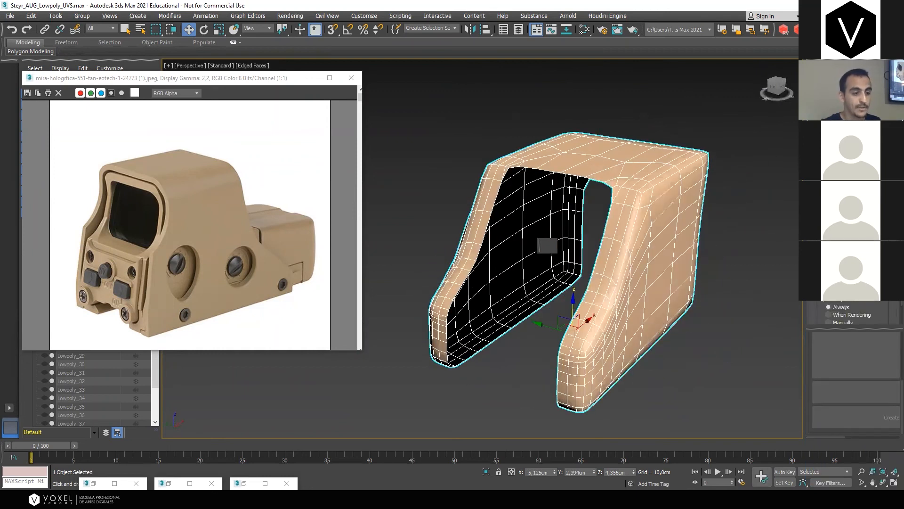
click(876, 219)
click(876, 219)
Compare the housing with and without the smoothing, with edged faces hidden
key(F4)
mouse_move(714, 267)
alt+middle_down()
mouse_move(628, 250)
mouse_move(566, 282)
mouse_move(539, 306)
mouse_move(550, 307)
alt+middle_up()
scroll(622, 250, up, 6)
scroll(550, 307, down, 3)
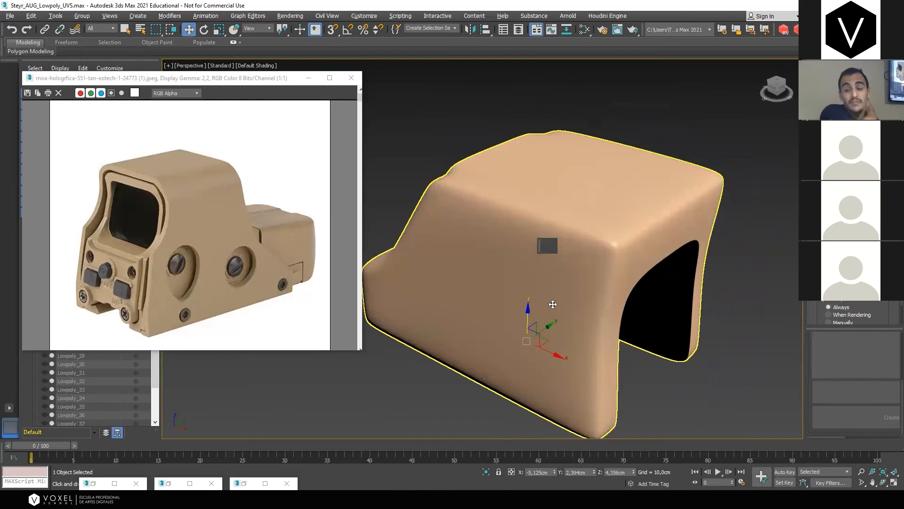
click(553, 304)
click(866, 186)
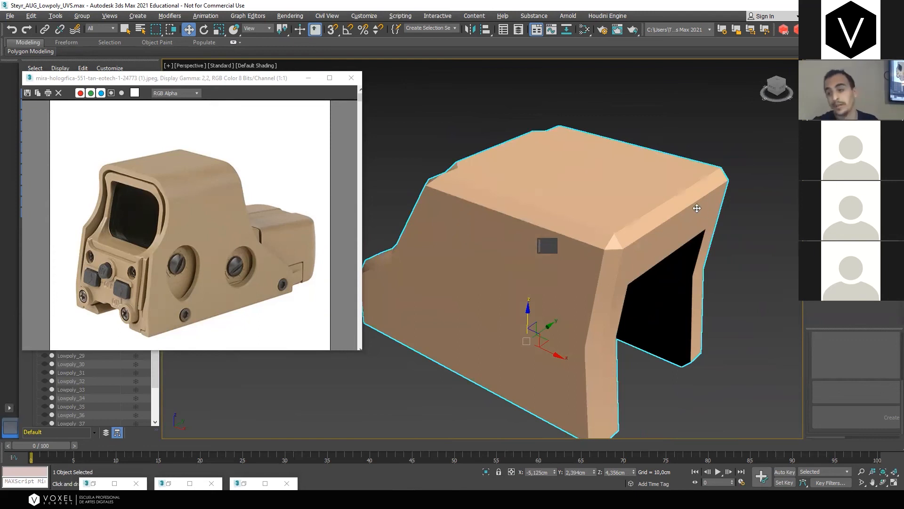
Turn edged faces back on and collapse the housing's entire modifier stack into the mesh
alt+middle_drag(672, 197, 736, 188)
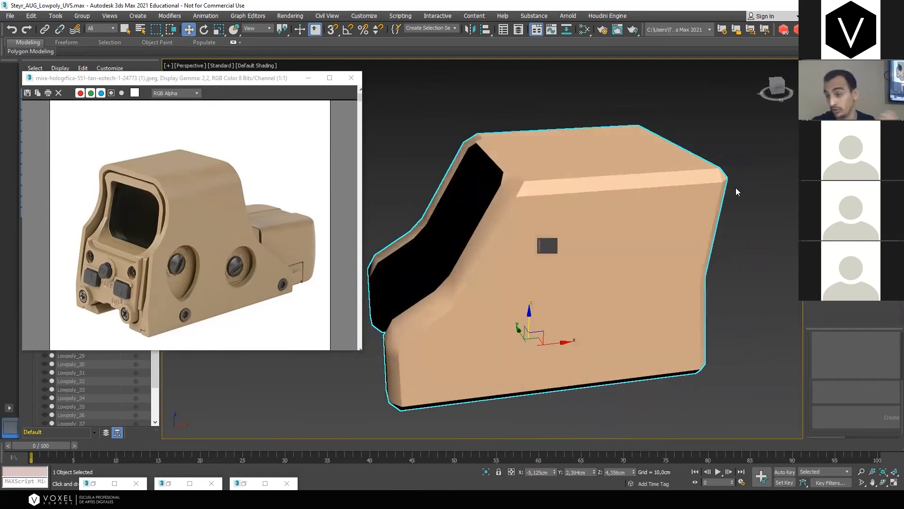
key(F4)
mouse_move(695, 174)
alt+middle_down()
mouse_move(662, 151)
mouse_move(688, 153)
alt+middle_up()
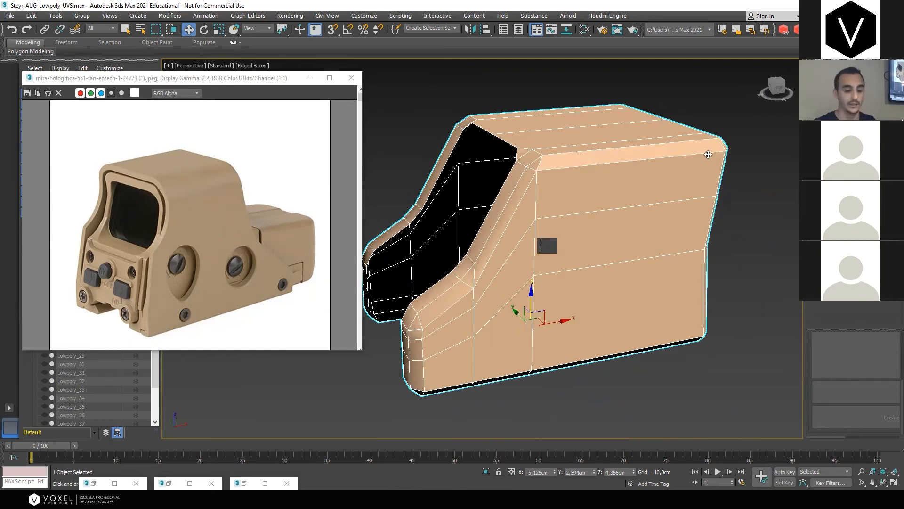
right_click(838, 153)
click(820, 249)
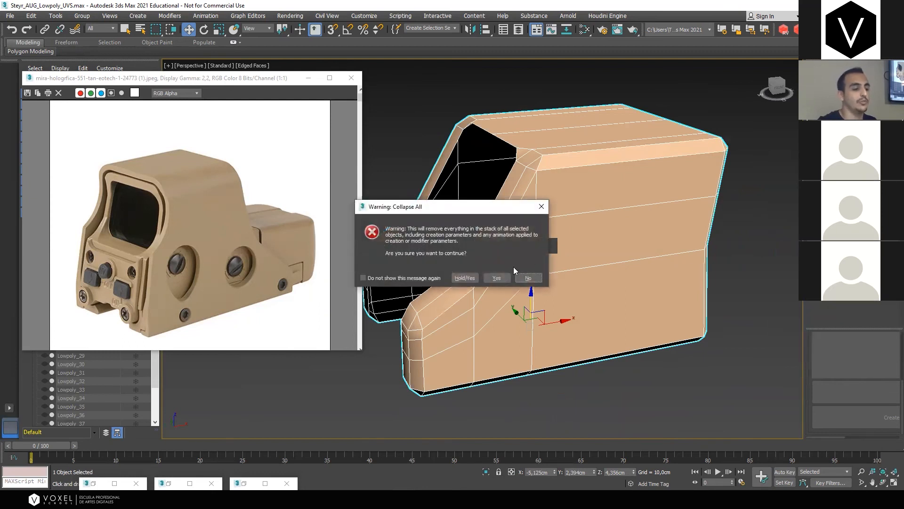
click(507, 276)
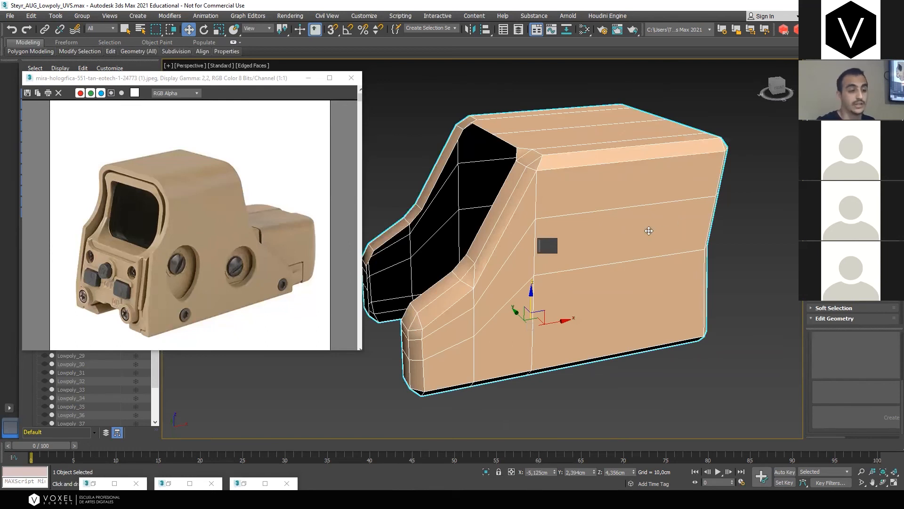
Create a low-height cylinder below the long side of the housing
alt+middle_drag(689, 221, 747, 303)
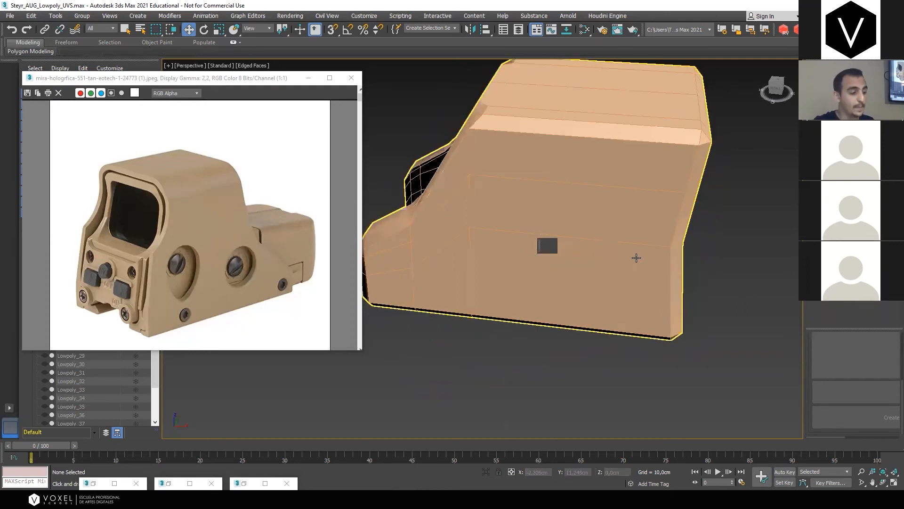
alt+middle_drag(706, 238, 763, 64)
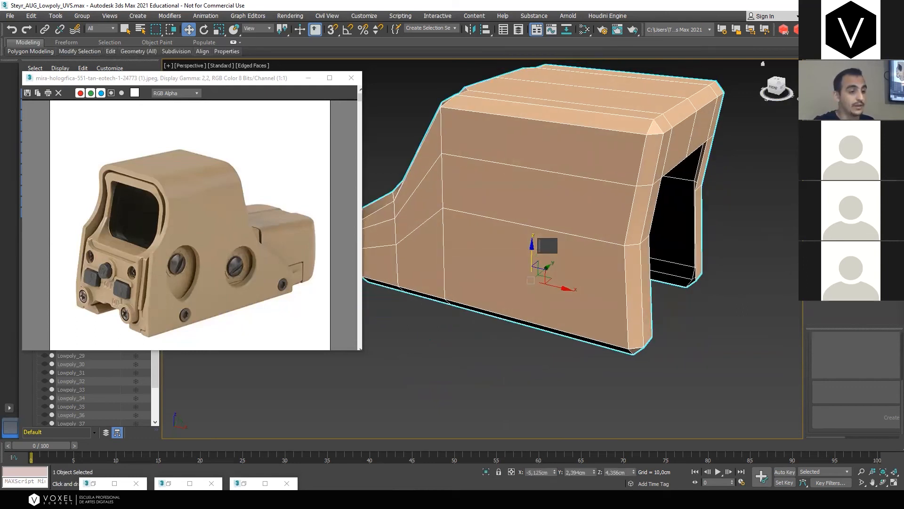
drag(547, 352, 589, 353)
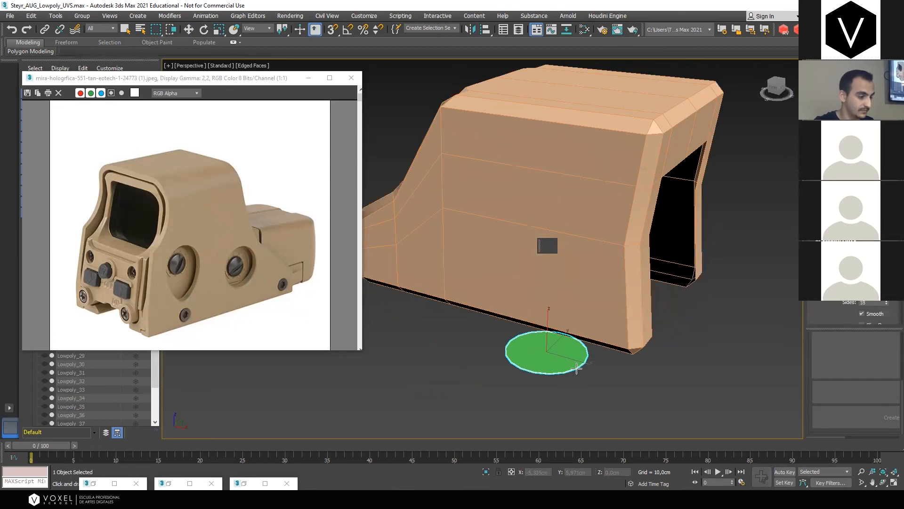
click(576, 347)
Rotate the cylinder upright with angle snap on and raise it to the housing's level
key(e)
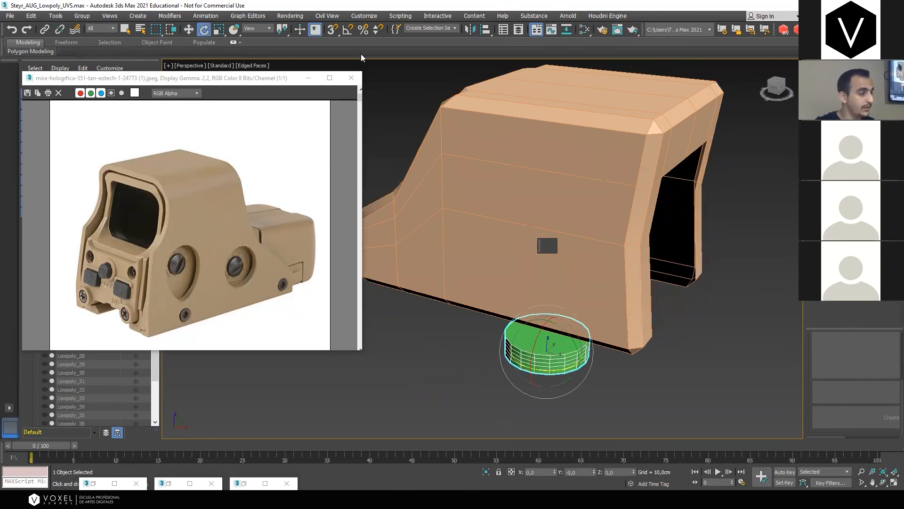
click(348, 29)
middle_drag(540, 339, 540, 326)
drag(539, 326, 533, 368)
key(w)
alt+middle_drag(540, 349, 531, 341)
drag(553, 322, 537, 145)
Turn the cylinder so its flat face is parallel to the housing's side wall and move it outside that wall
alt+middle_drag(536, 146, 599, 191)
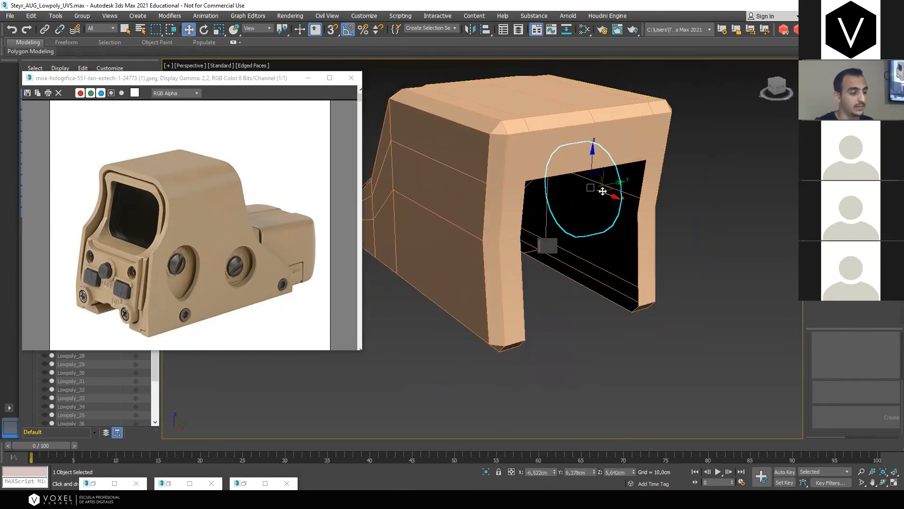
key(a)
key(e)
drag(568, 179, 585, 210)
key(w)
drag(618, 181, 385, 221)
Scale the cylinder down and set it into the lower side wall, near the end opposite the sloped opening
middle_drag(400, 225, 542, 229)
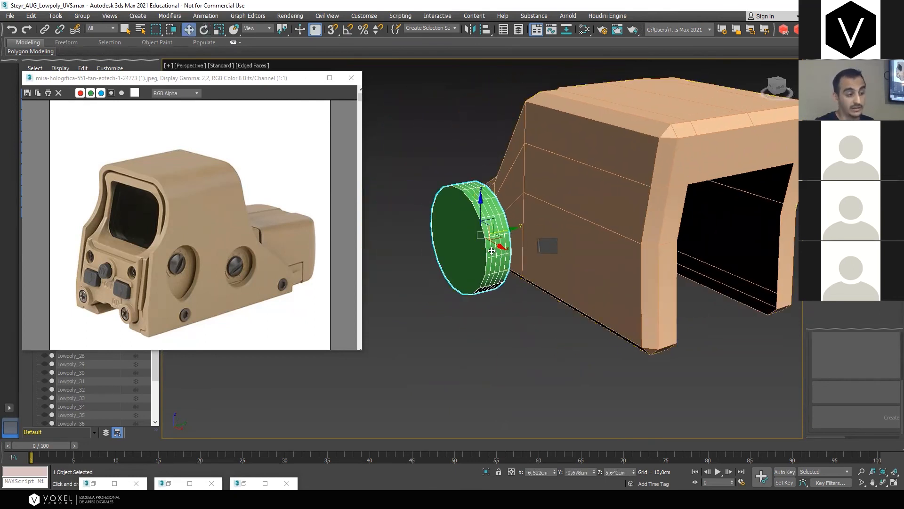
key(r)
drag(498, 246, 626, 283)
key(w)
mouse_move(625, 282)
middle_down()
mouse_move(567, 268)
mouse_move(705, 274)
middle_up()
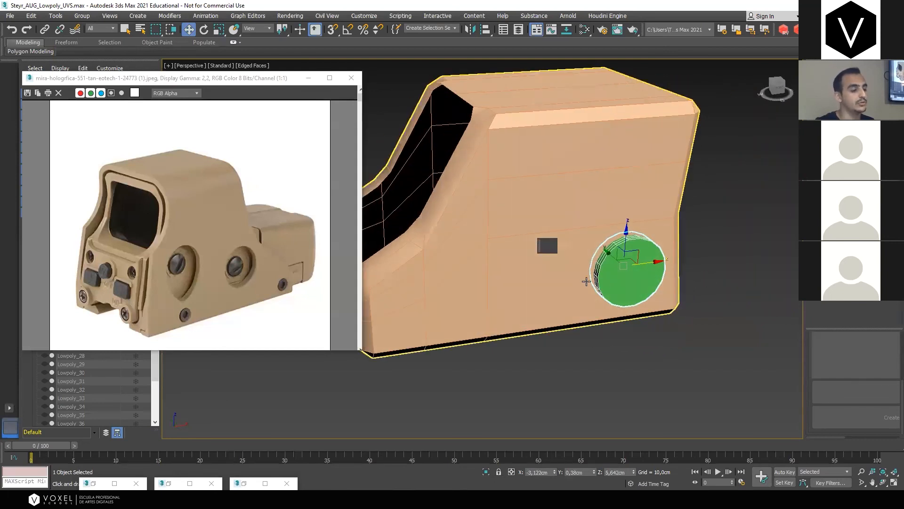
Copy the cylinder along the wall toward the sloped end, and copy both cylinders to the opposite side wall
shift+drag(655, 266, 543, 281)
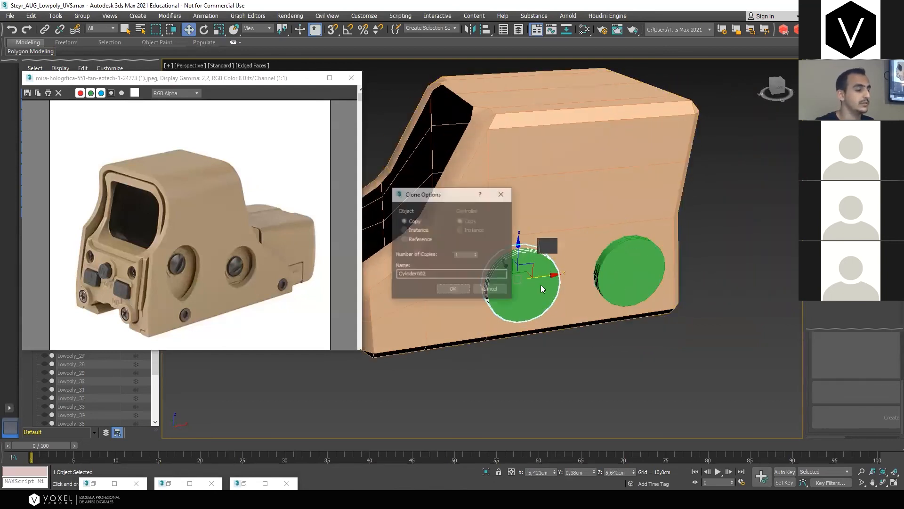
click(461, 290)
alt+middle_drag(503, 277, 541, 226)
ctrl+click(541, 224)
drag(541, 224, 477, 224)
click(462, 291)
Convert one cylinder to an editable poly and attach the other three cylinders to it
click(537, 316)
click(692, 245)
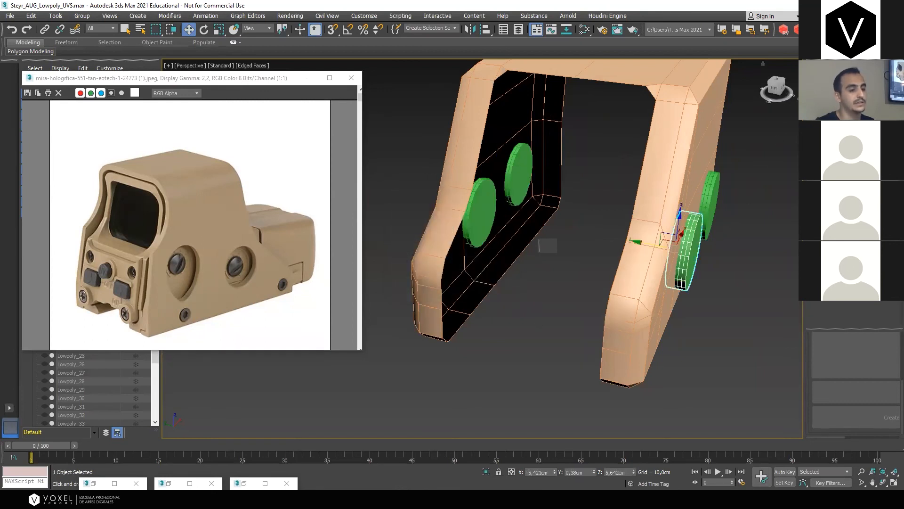
click(835, 341)
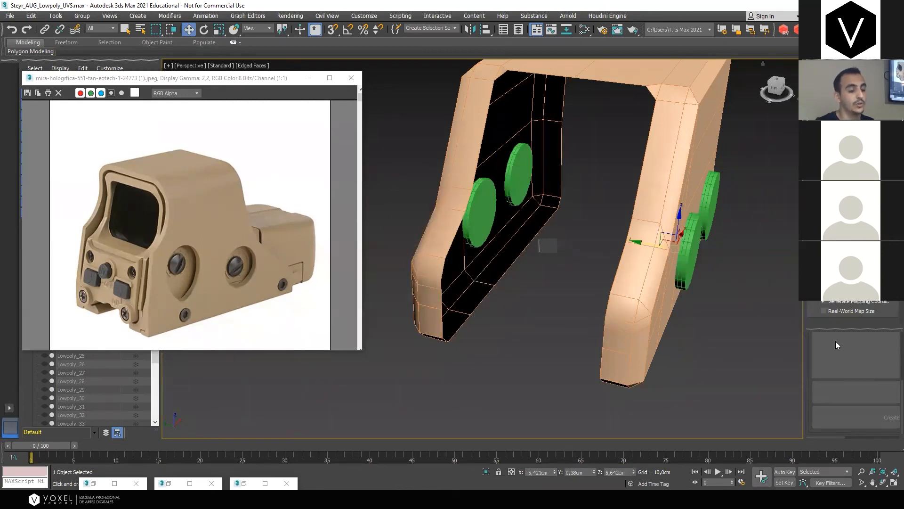
click(830, 317)
click(709, 203)
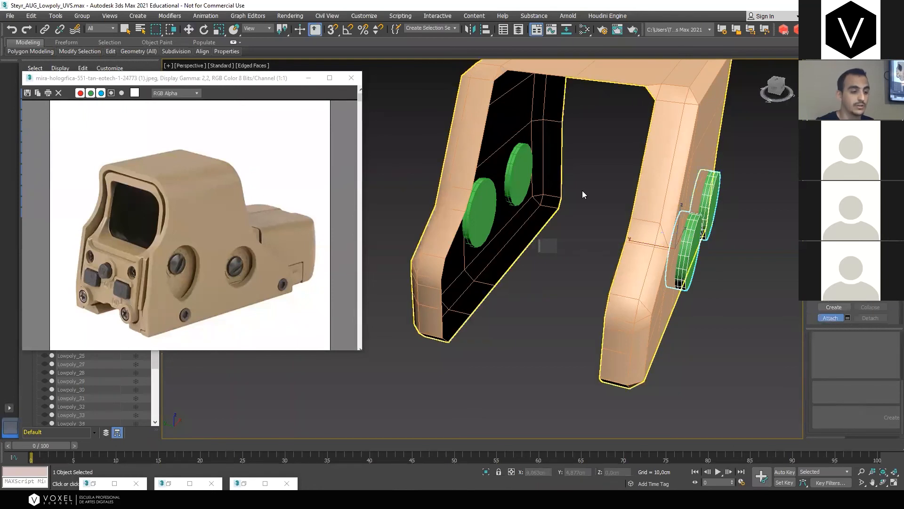
click(518, 172)
click(481, 213)
click(831, 318)
key(w)
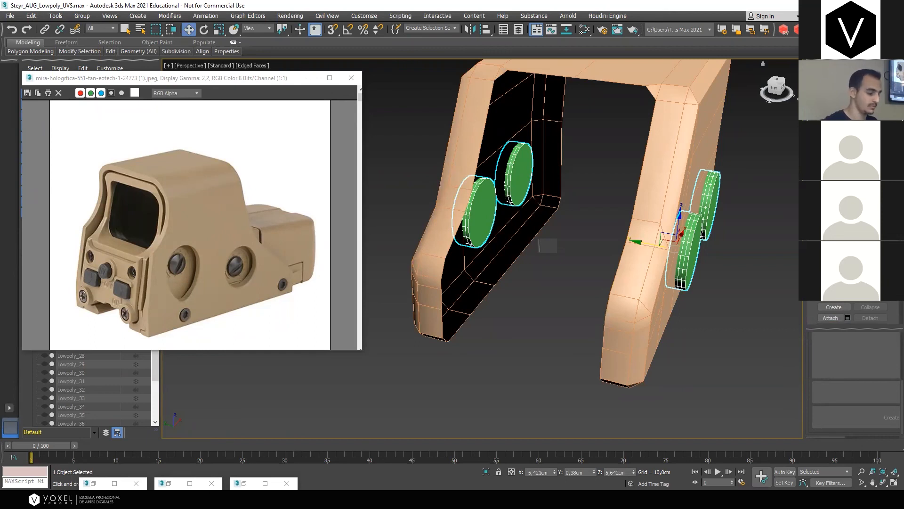
key(/)
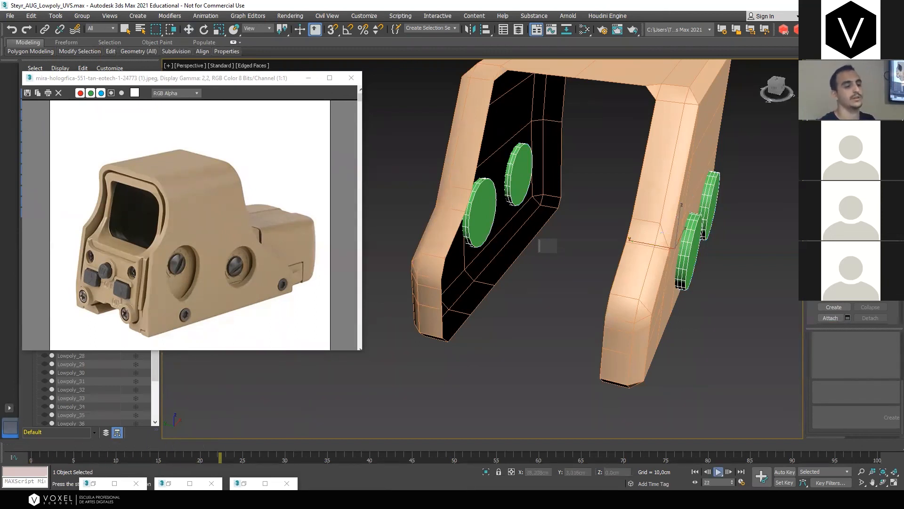
drag(367, 445, 43, 444)
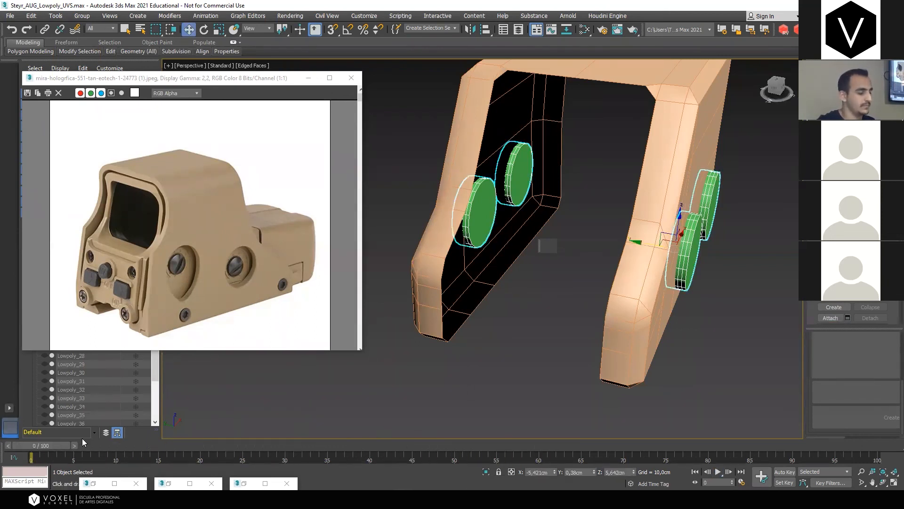
Start ProBoolean with the combined cylinders as the base and review its operation and operand settings
alt+middle_drag(659, 193, 764, 127)
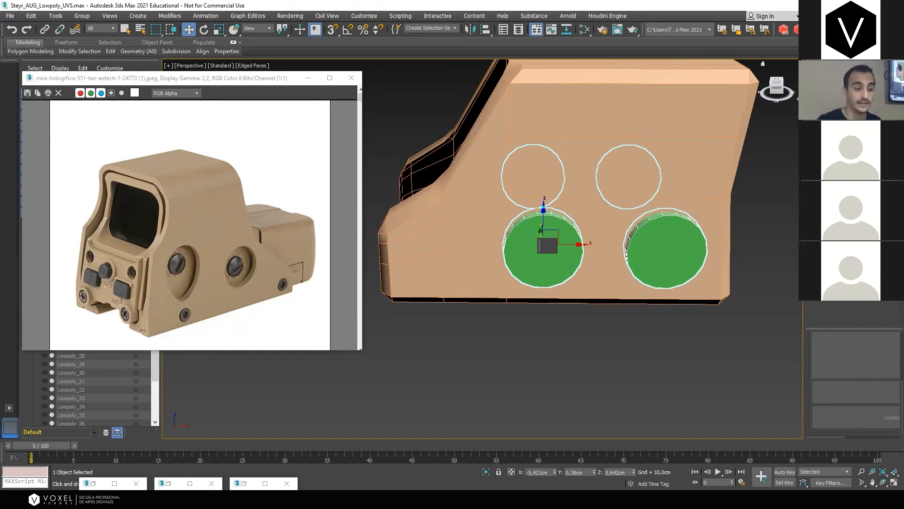
click(649, 122)
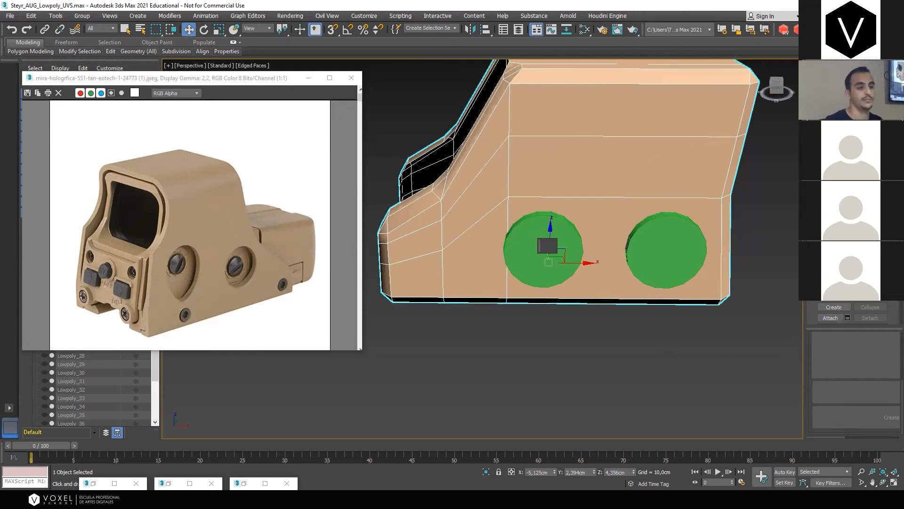
click(645, 253)
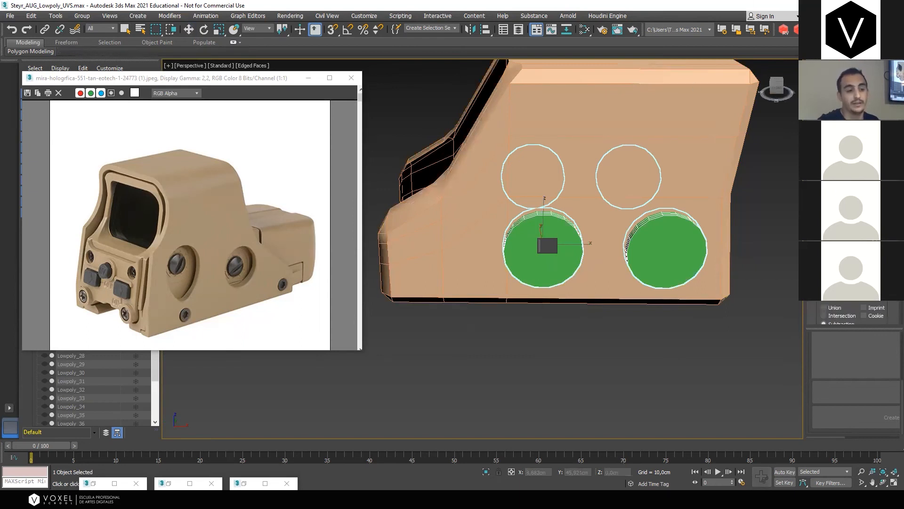
key(w)
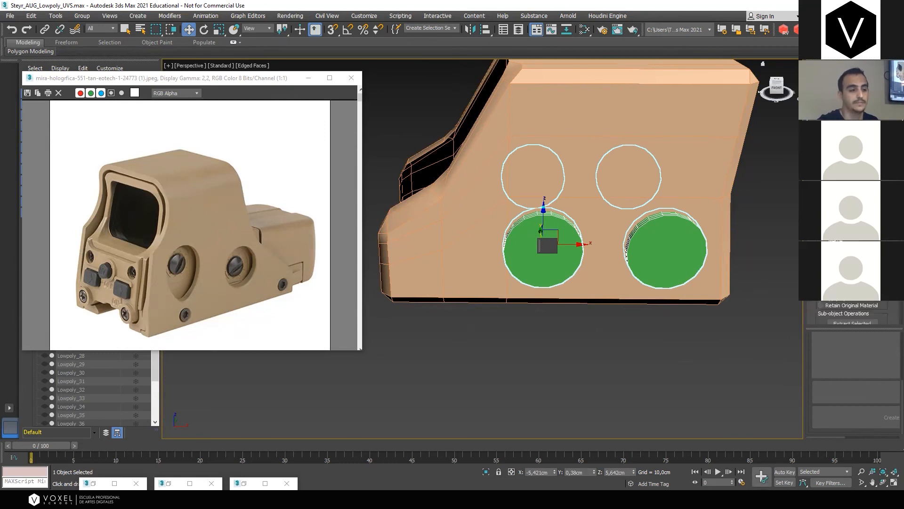
drag(844, 328, 800, 451)
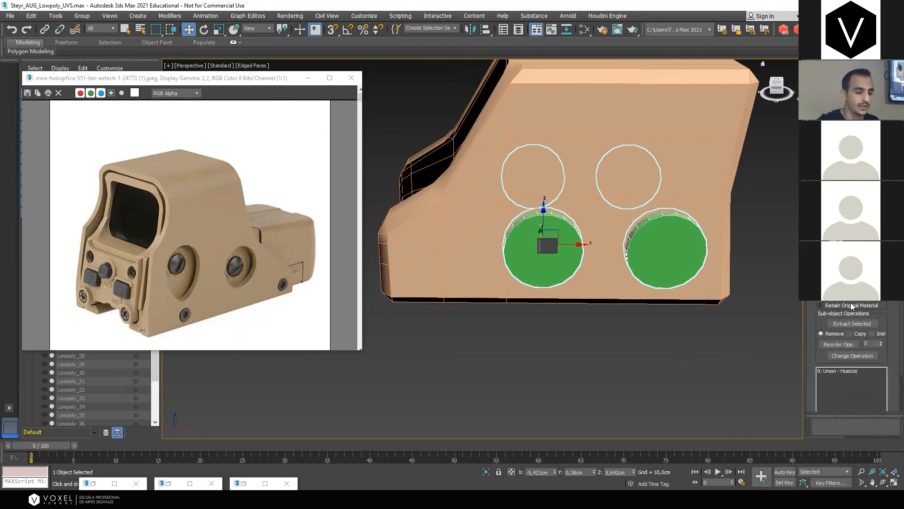
scroll(855, 311, up, 1)
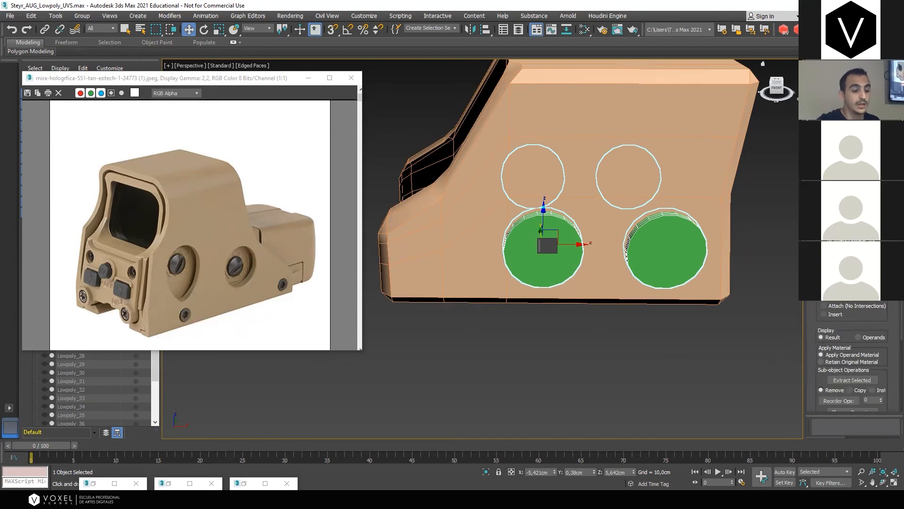
scroll(843, 358, up, 4)
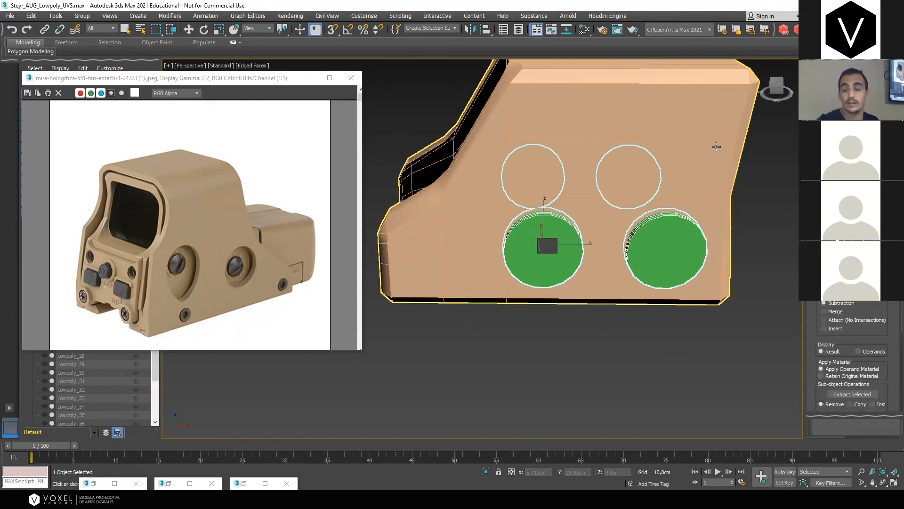
Try subtracting the housing from the combined cylinders, undo the result, and try out the other Boolean operation options
click(717, 149)
alt+middle_drag(717, 151, 793, 282)
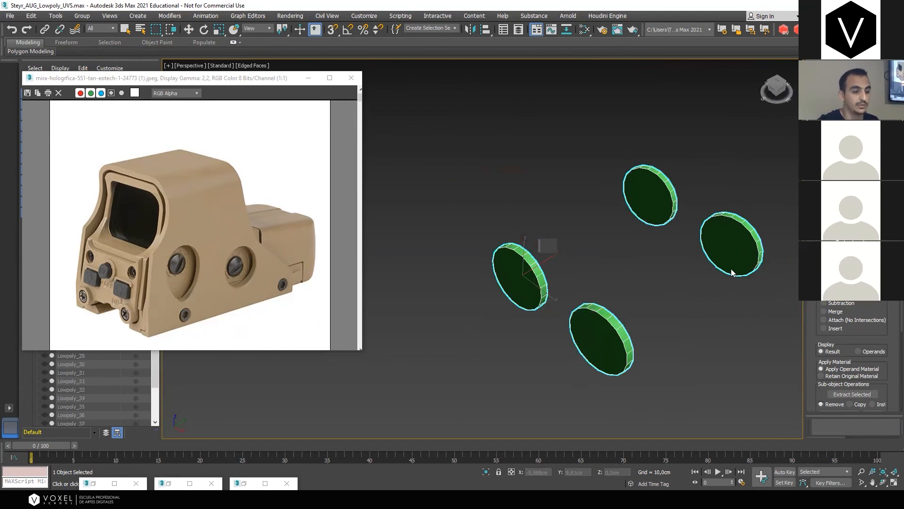
click(825, 313)
click(704, 200)
key(ctrl+z)
alt+middle_drag(699, 249, 705, 221)
click(824, 319)
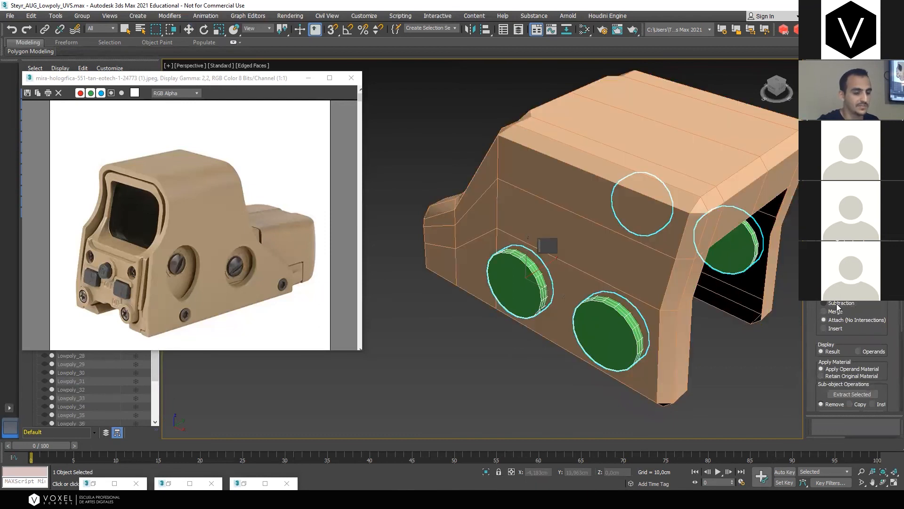
alt+middle_drag(642, 186, 739, 228)
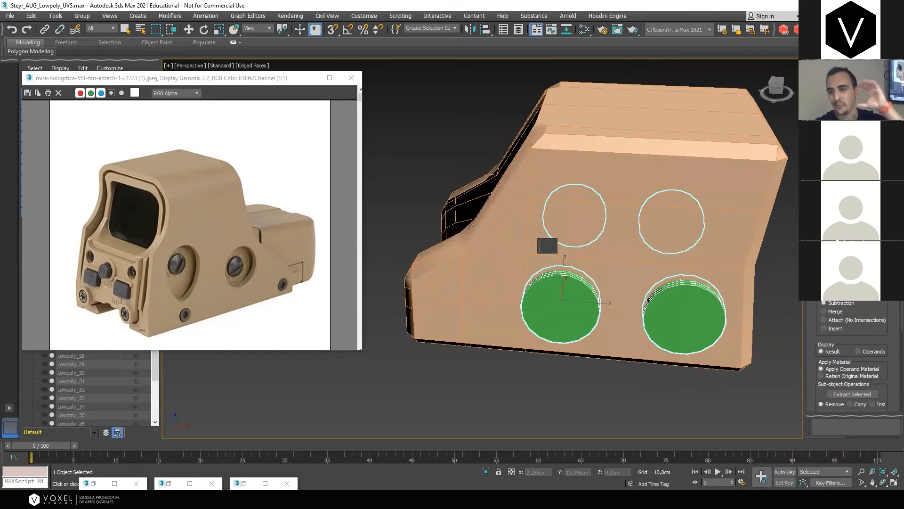
Leave the Boolean operation, delete the combined cylinders and undo the deletion
key(1)
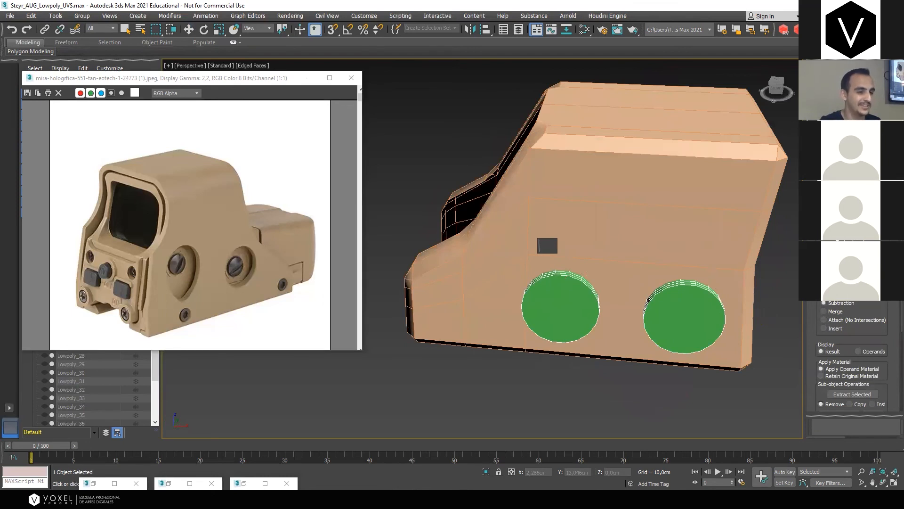
key(Escape)
key(Delete)
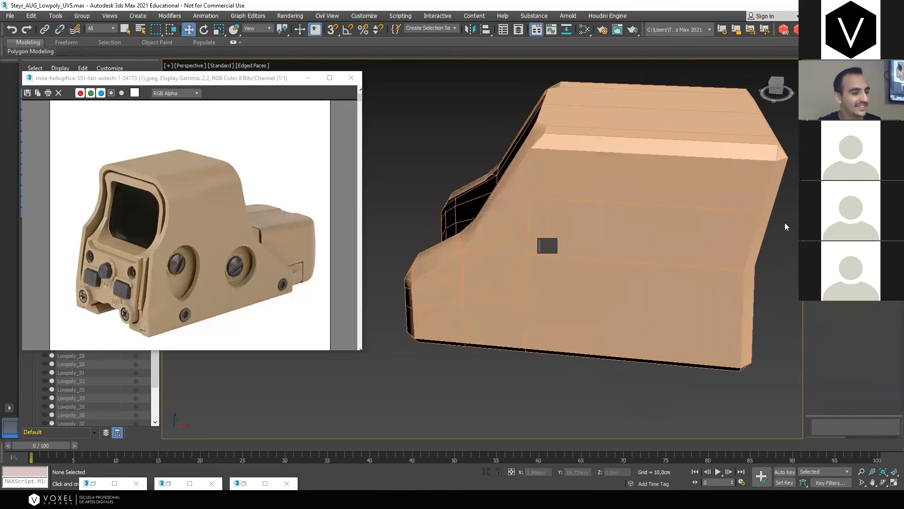
key(ctrl+z)
Subtract the combined cylinders from the housing with ProBoolean to cut two round recesses in each side wall
click(759, 237)
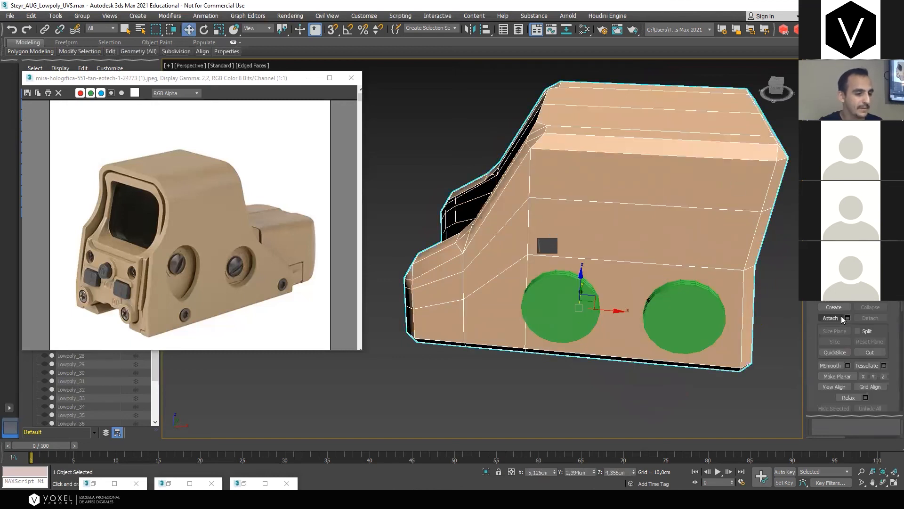
click(762, 63)
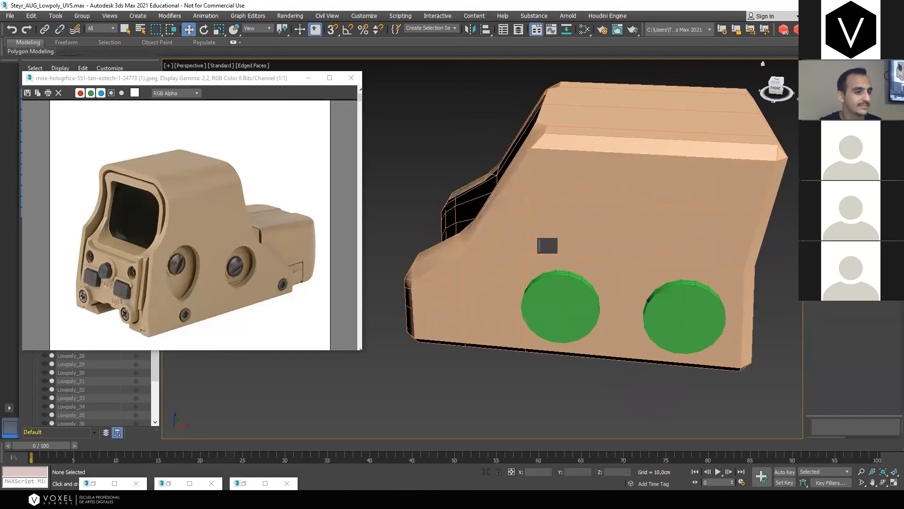
click(732, 202)
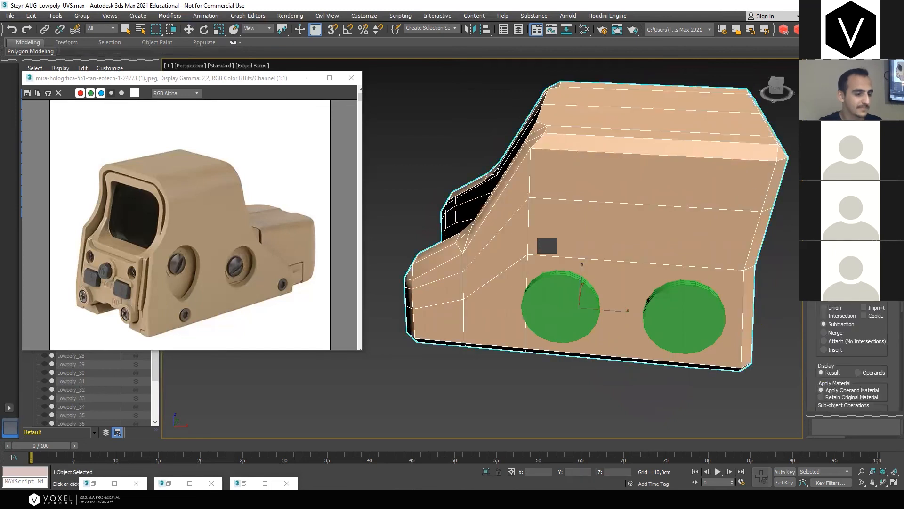
alt+middle_drag(704, 323, 713, 277)
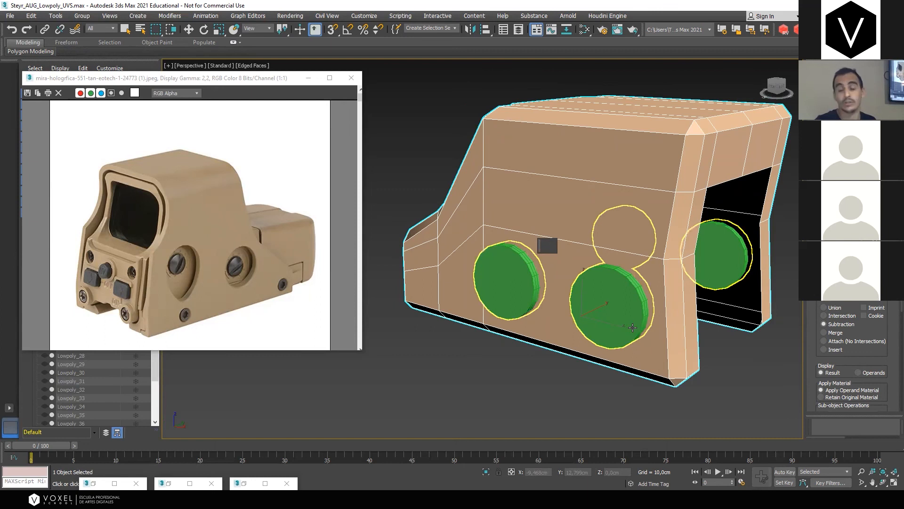
alt+middle_drag(632, 326, 716, 301)
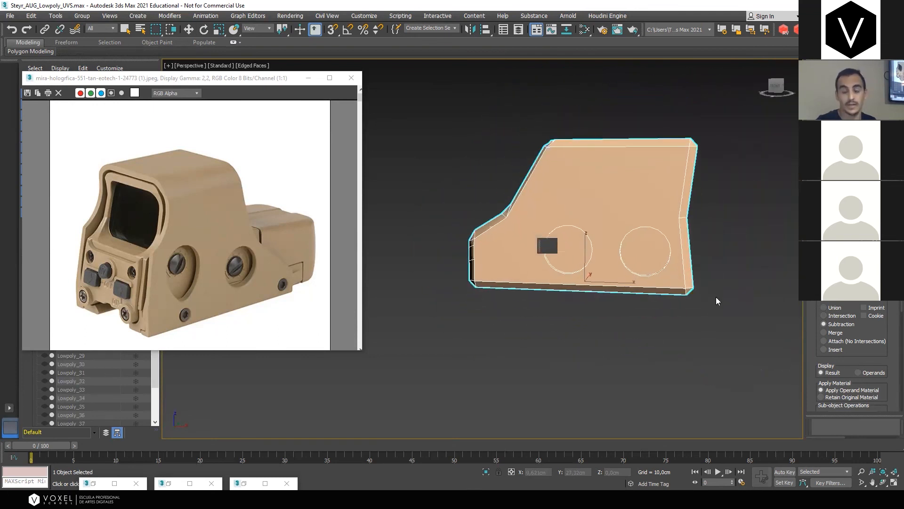
Examine the round recesses cut through the housing's side walls from several angles
scroll(634, 227, up, 4)
scroll(634, 227, down, 3)
alt+middle_drag(636, 225, 664, 288)
scroll(598, 277, up, 4)
scroll(634, 300, down, 3)
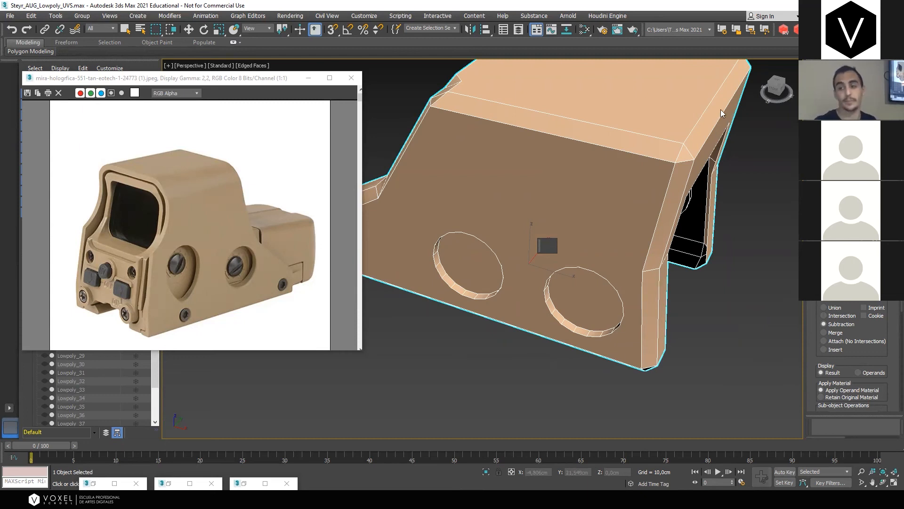
alt+middle_drag(566, 256, 718, 276)
scroll(565, 252, down, 6)
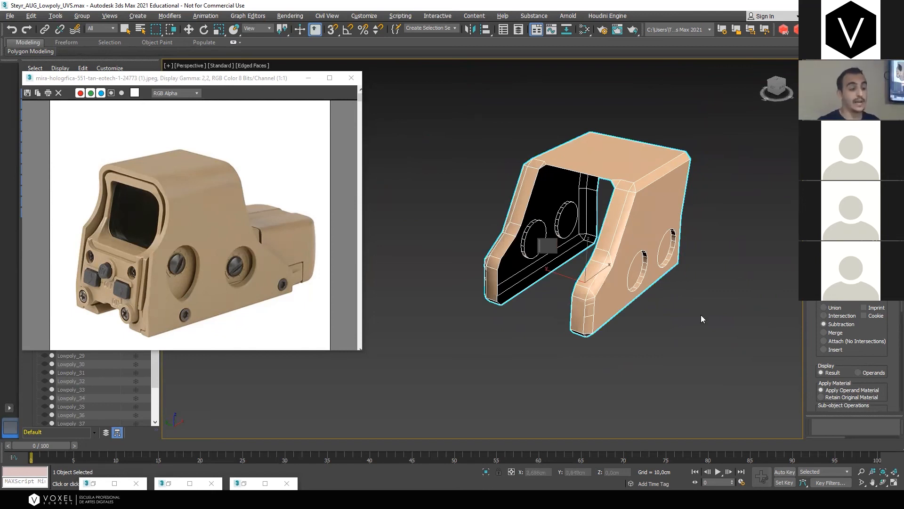
alt+middle_drag(702, 316, 645, 312)
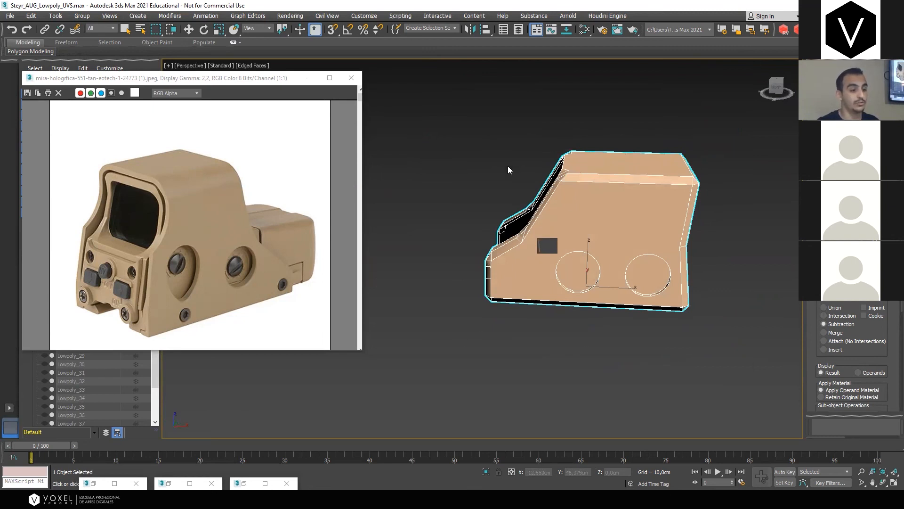
Convert the housing to an editable poly and connect all its vertices to split the large side faces into triangles
key(w)
click(827, 65)
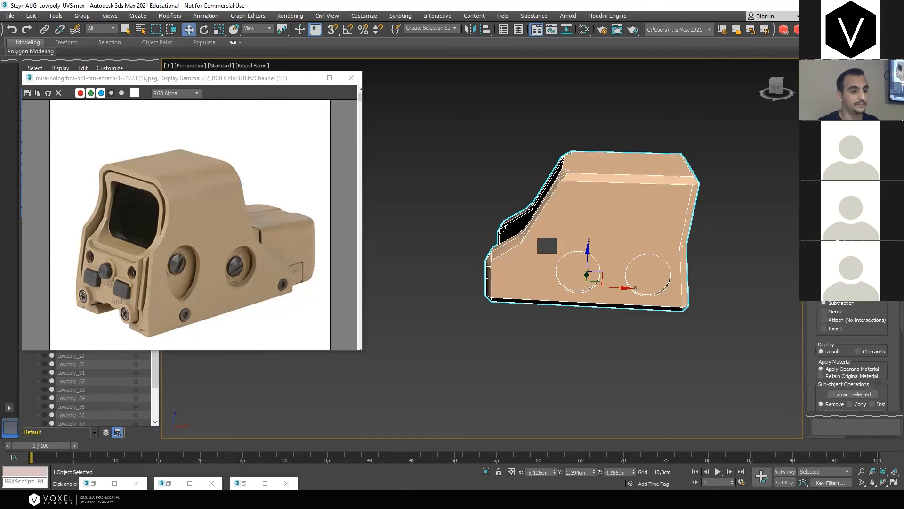
right_click(660, 204)
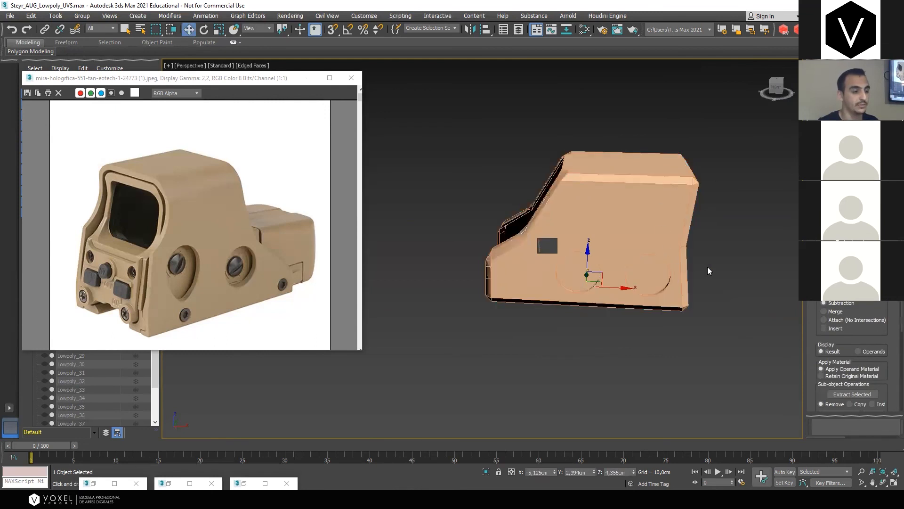
click(708, 270)
key(1)
drag(443, 367, 735, 127)
right_click(715, 196)
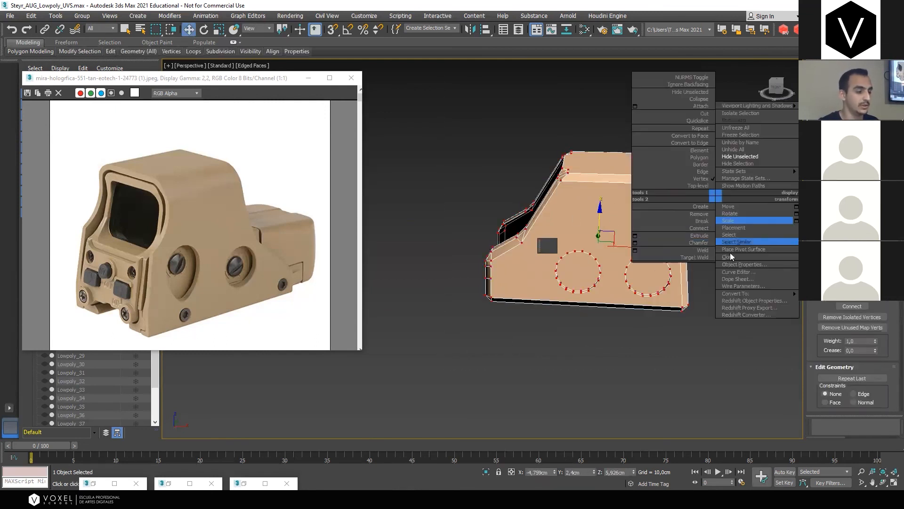
middle_drag(730, 256, 744, 235)
click(856, 306)
click(761, 275)
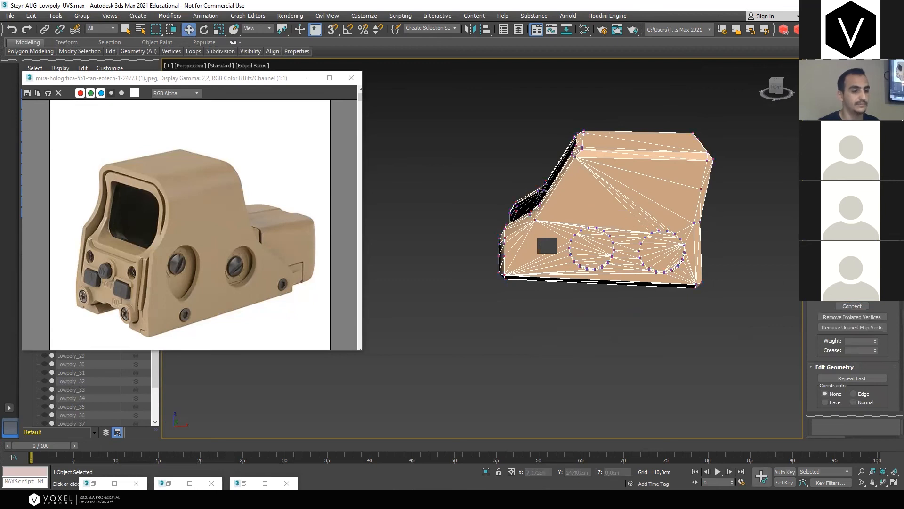
key(1)
Select the whole housing and start exporting only the selection into the desktop folder MasterClass_24 > Steyr_AUG
alt+middle_drag(659, 254, 693, 256)
drag(426, 351, 795, 124)
click(9, 16)
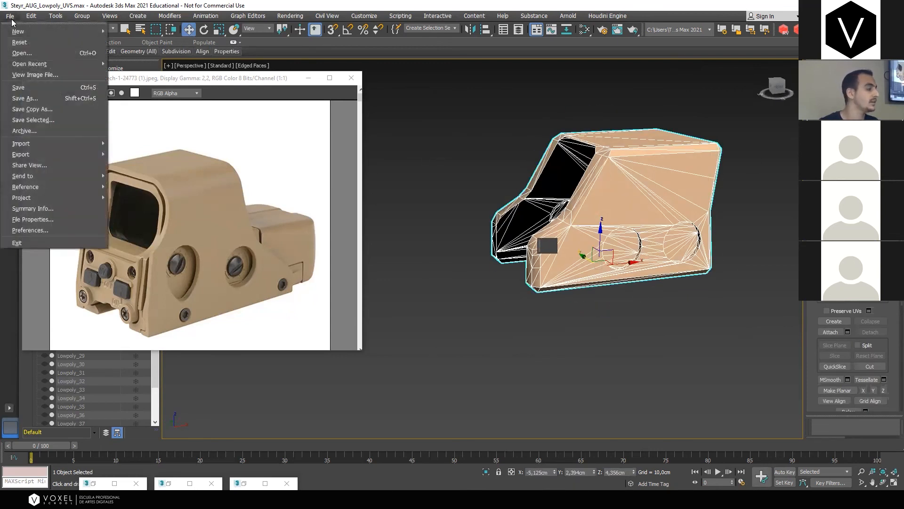
mouse_move(65, 158)
click(134, 165)
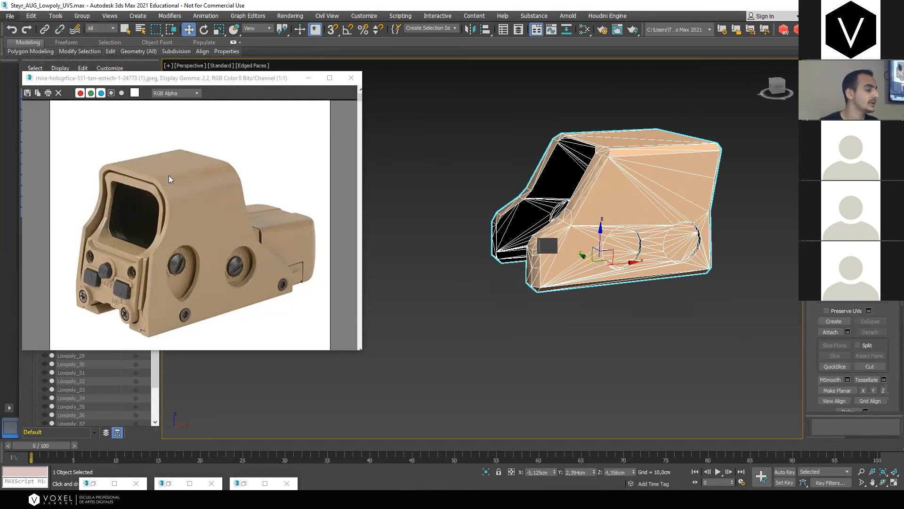
click(38, 77)
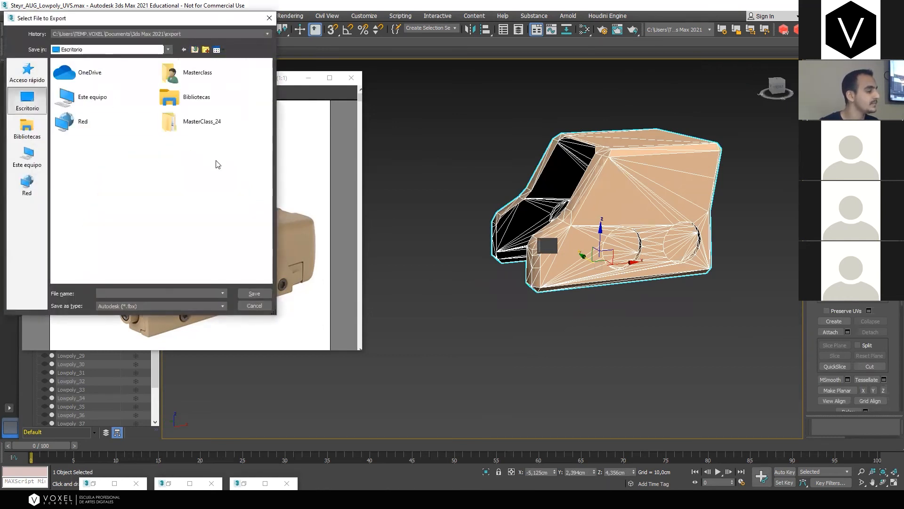
double_click(185, 132)
double_click(85, 92)
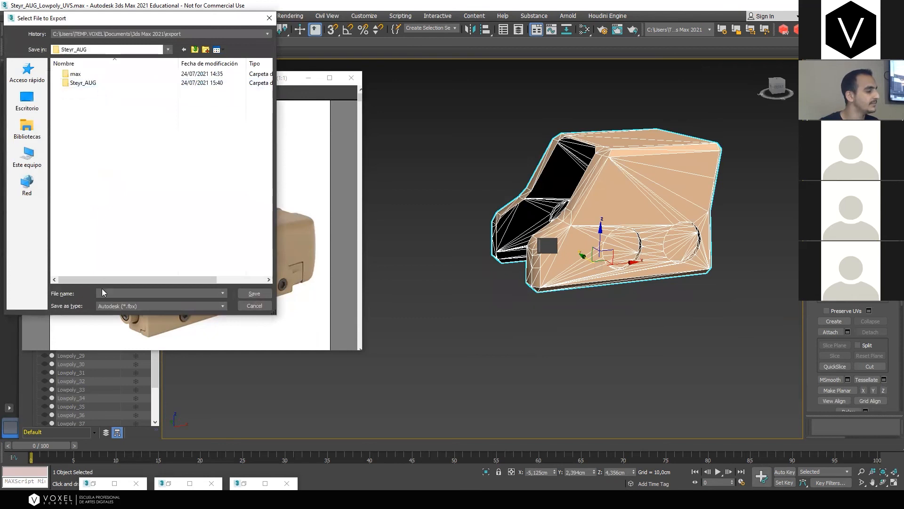
Set the export format to gw::OBJ-Exporter (*.obj) and name the file MIRA
click(145, 306)
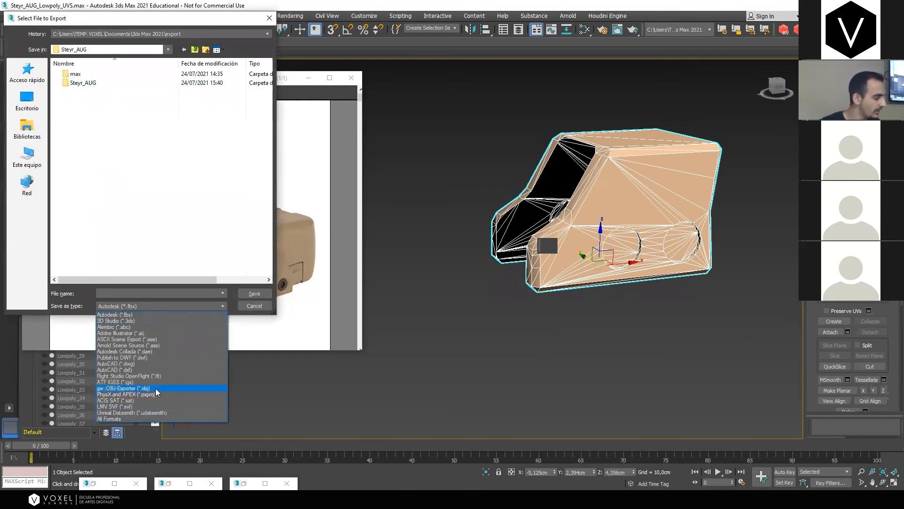
click(137, 388)
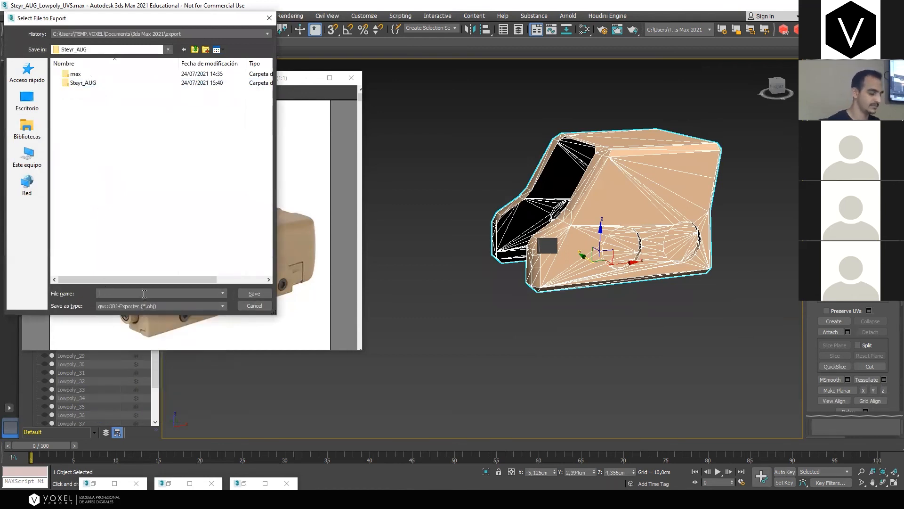
click(144, 293)
text(Hol)
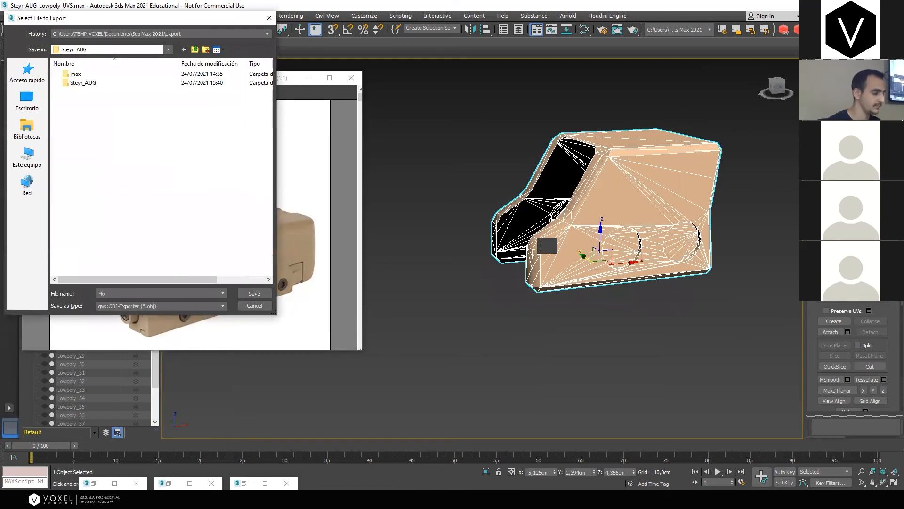
text(aMIRA)
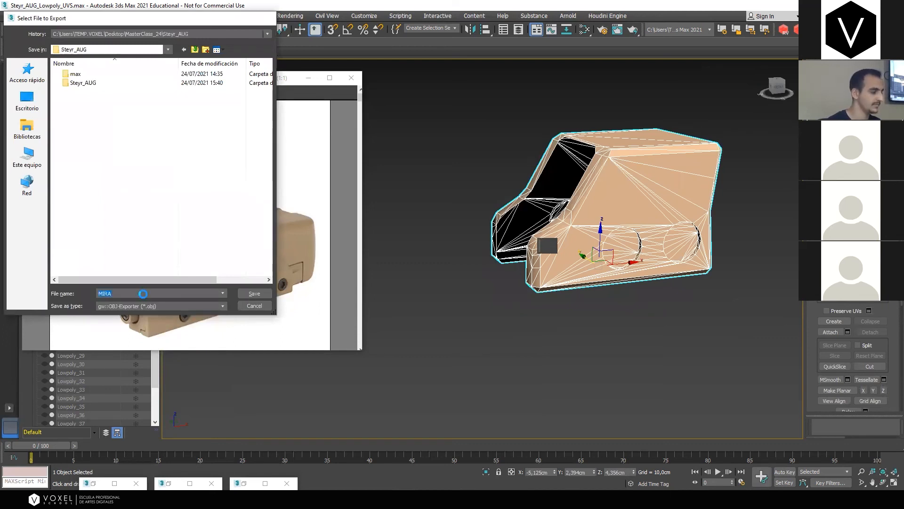
key(Return)
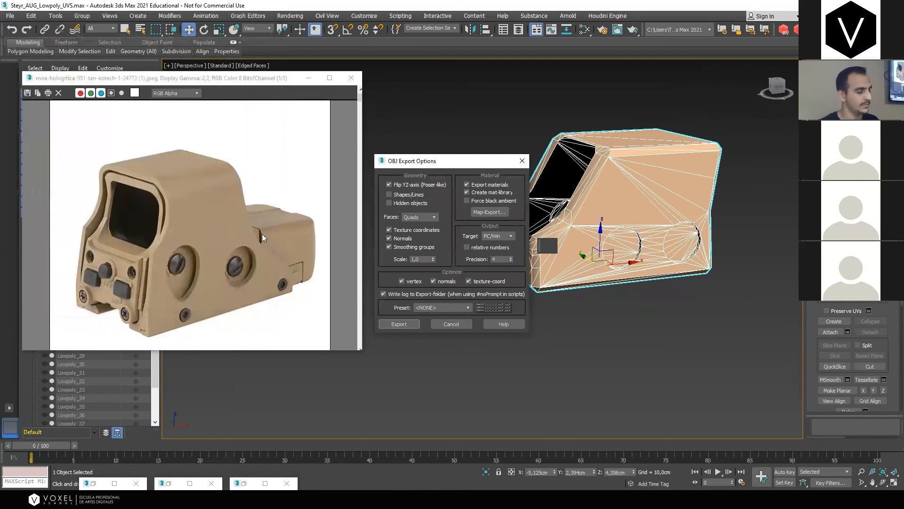
Export the OBJ with the ZBrush preset and close the export report
click(468, 308)
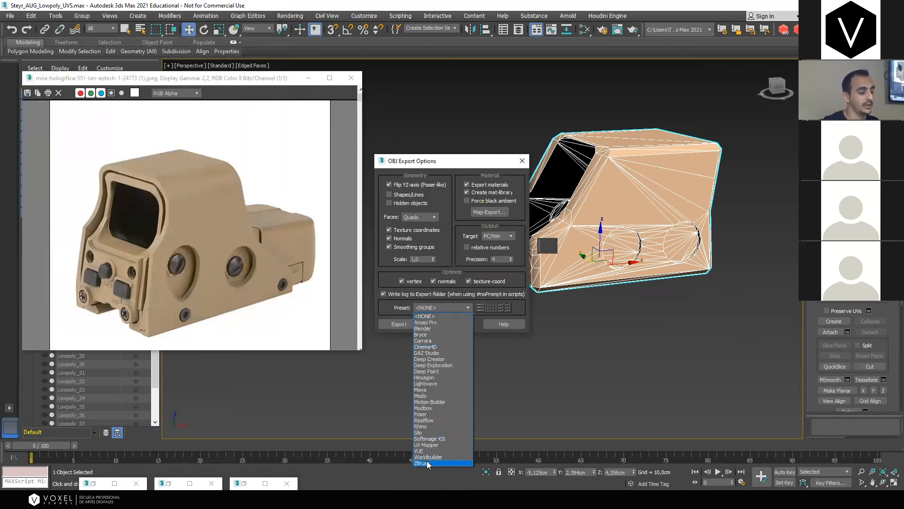
click(426, 461)
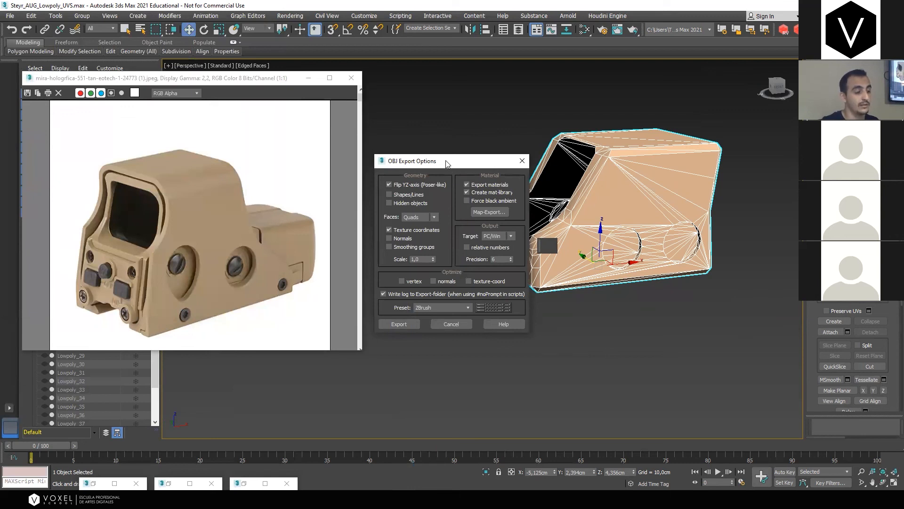
drag(447, 163, 418, 77)
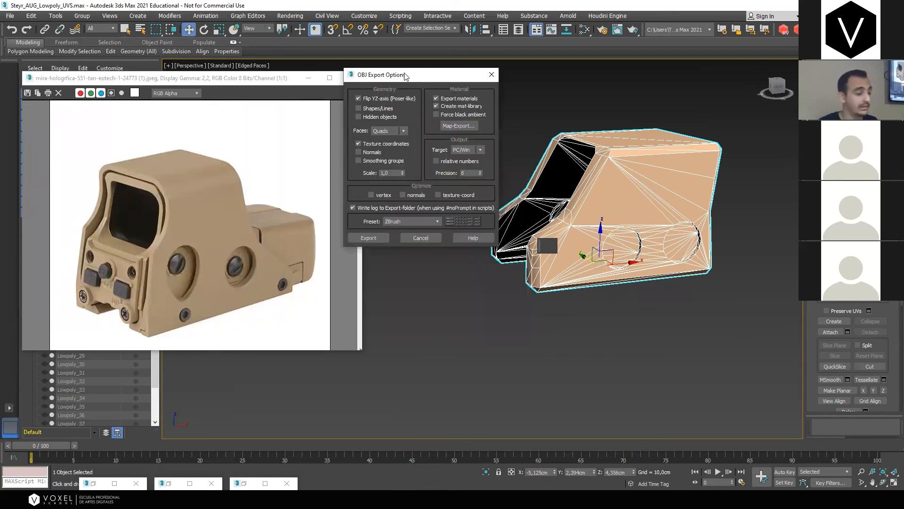
click(382, 237)
click(552, 329)
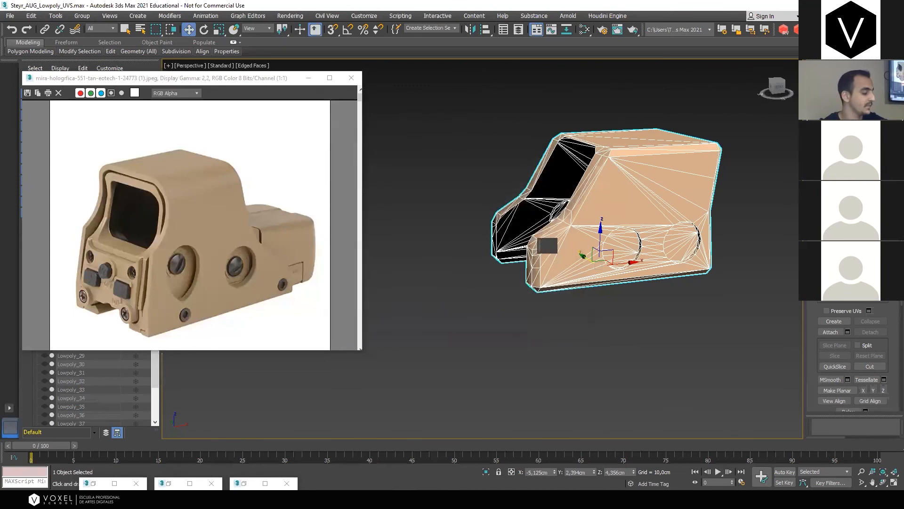
Switch to File Explorer and launch ZBrush from Archivos de programa > Pixologic > ZBrush 2021 FL on the C: drive
key(alt+Tab)
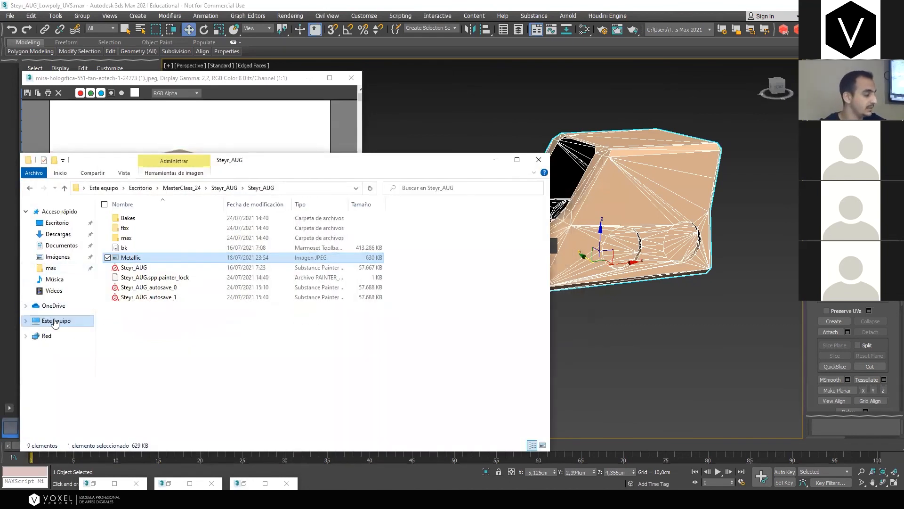
click(56, 320)
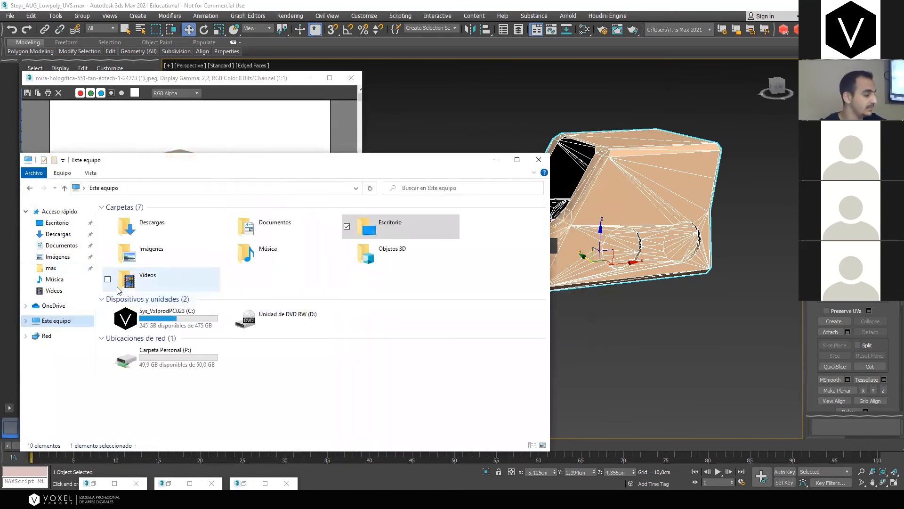
click(181, 325)
double_click(181, 325)
double_click(181, 221)
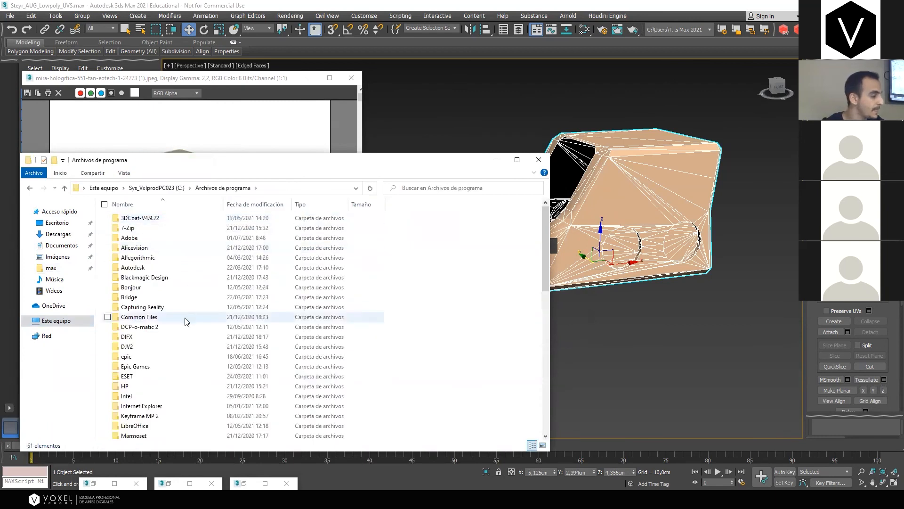
scroll(191, 372, down, 2)
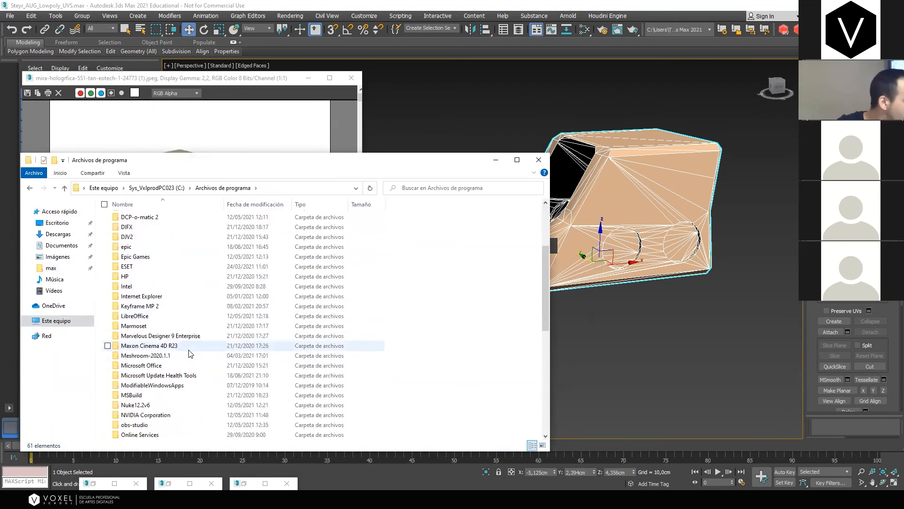
scroll(188, 355, down, 2)
click(166, 376)
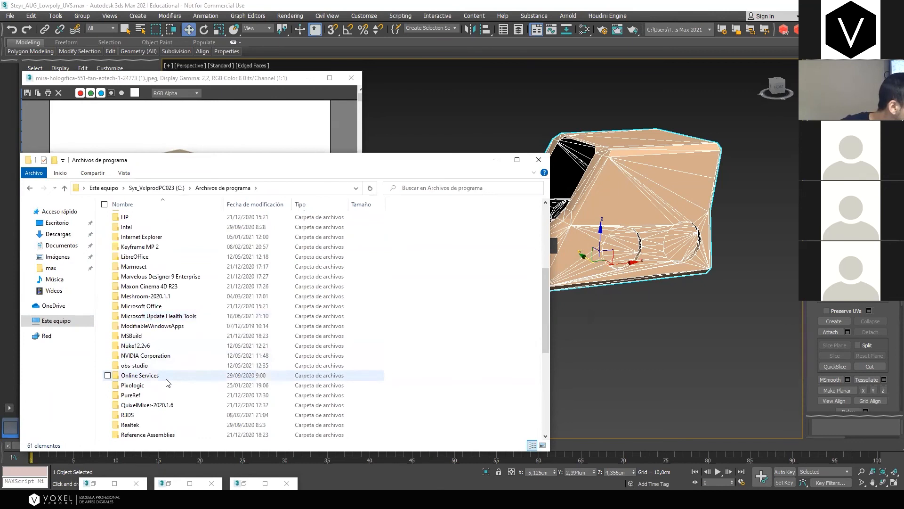
double_click(168, 385)
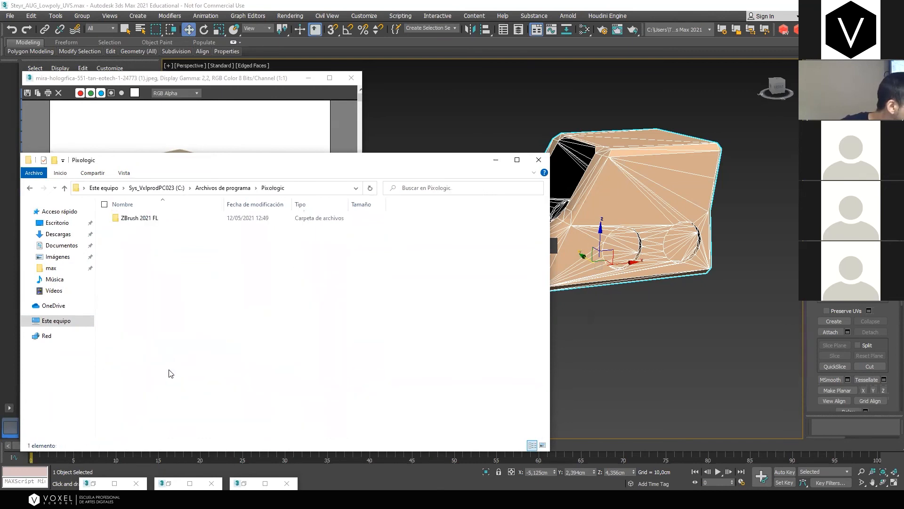
double_click(188, 217)
scroll(190, 377, down, 6)
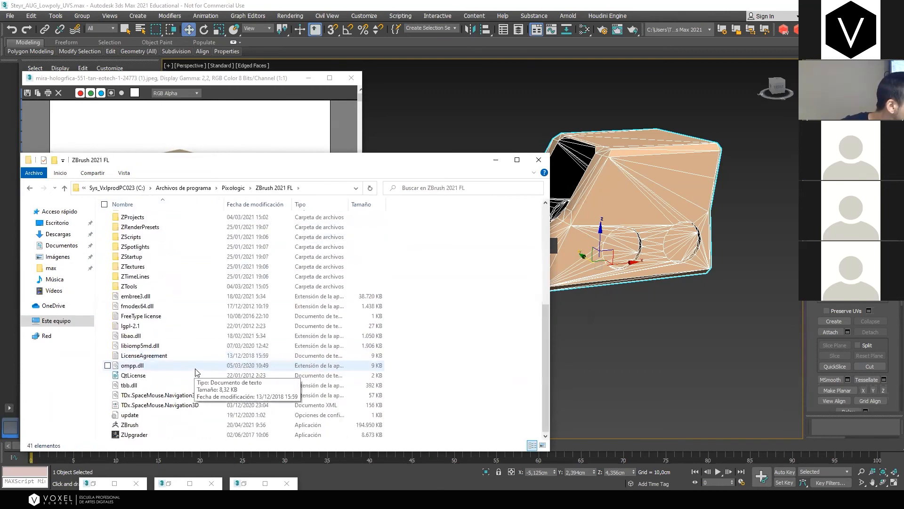
click(189, 425)
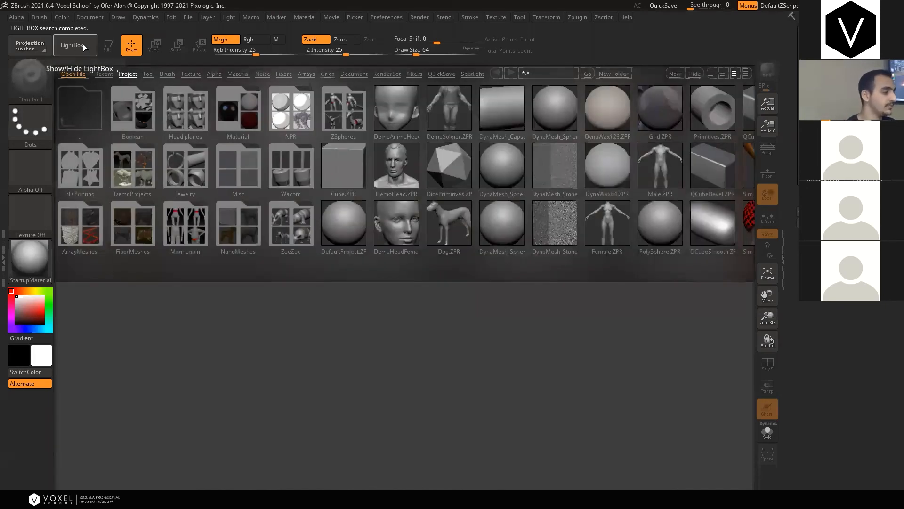
Hide LightBox, import the MIRA mesh from the desktop's MasterClass_24 > Steyr_AUG folder, and put it in Edit mode on the canvas
click(83, 44)
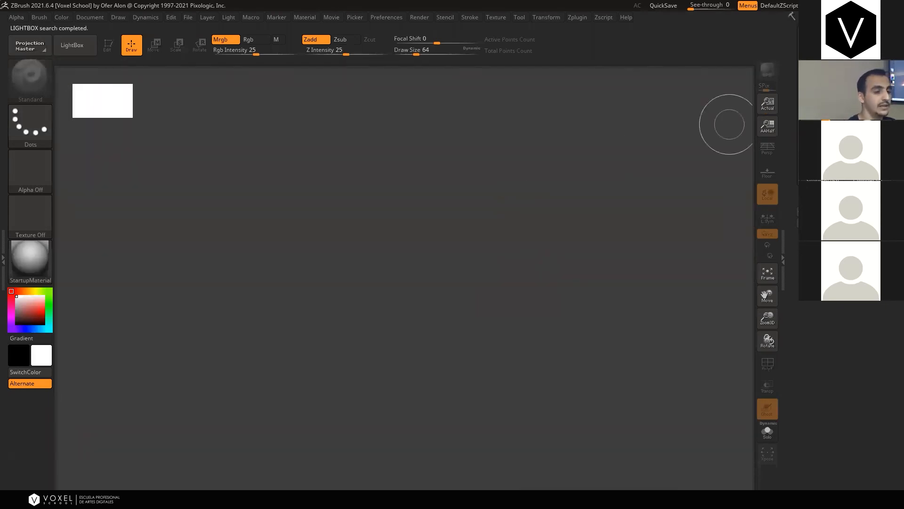
key(ctrl+shift+i)
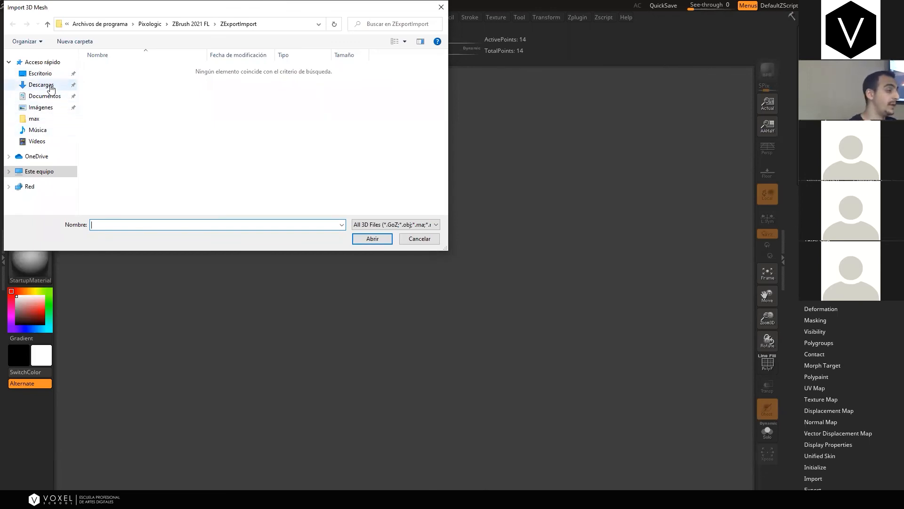
click(41, 74)
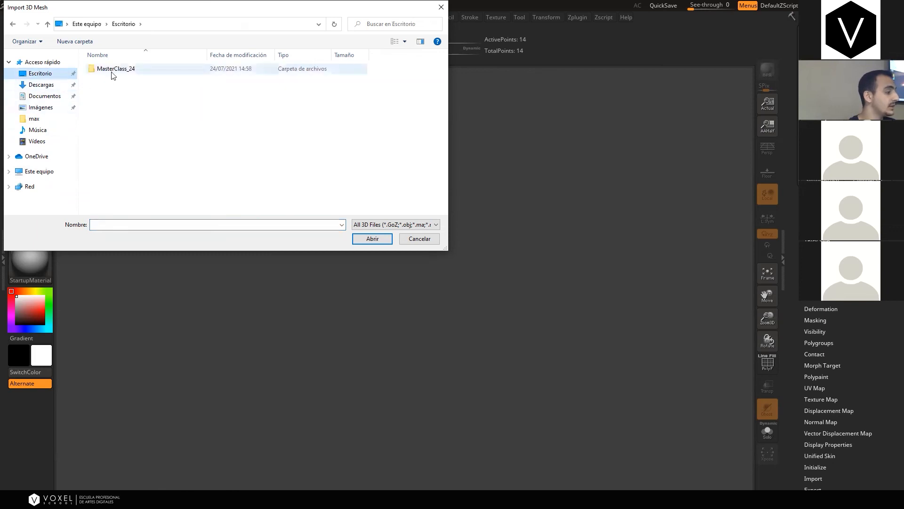
double_click(112, 71)
double_click(122, 88)
click(132, 90)
double_click(132, 90)
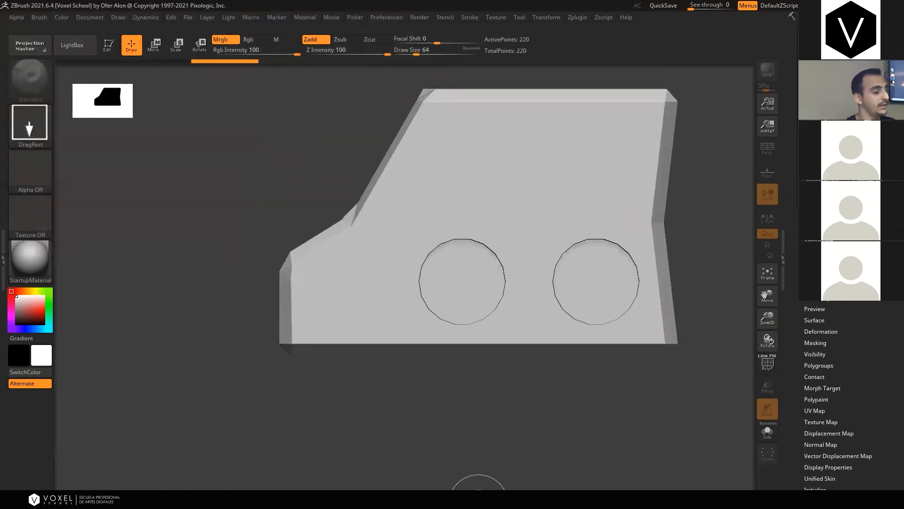
click(109, 45)
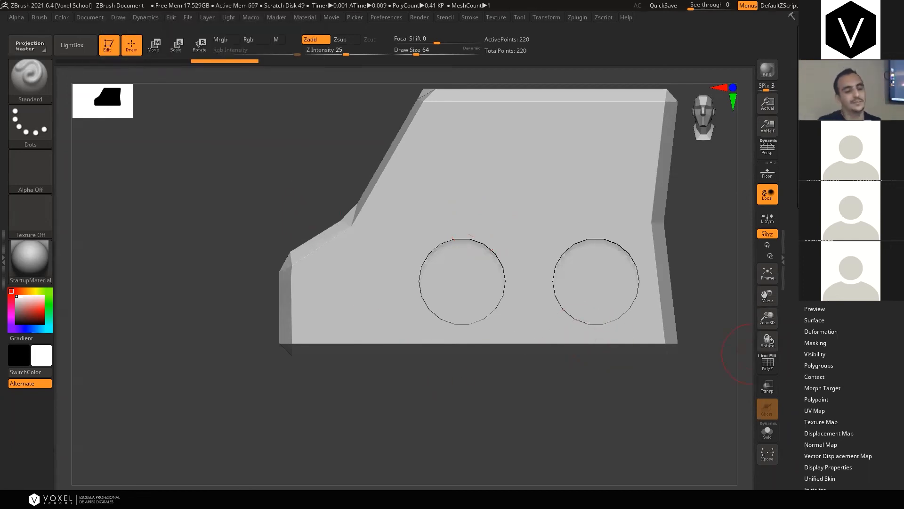
Convert the sight housing to DynaMesh and subdivide it into a dense mesh for sculpting
click(815, 218)
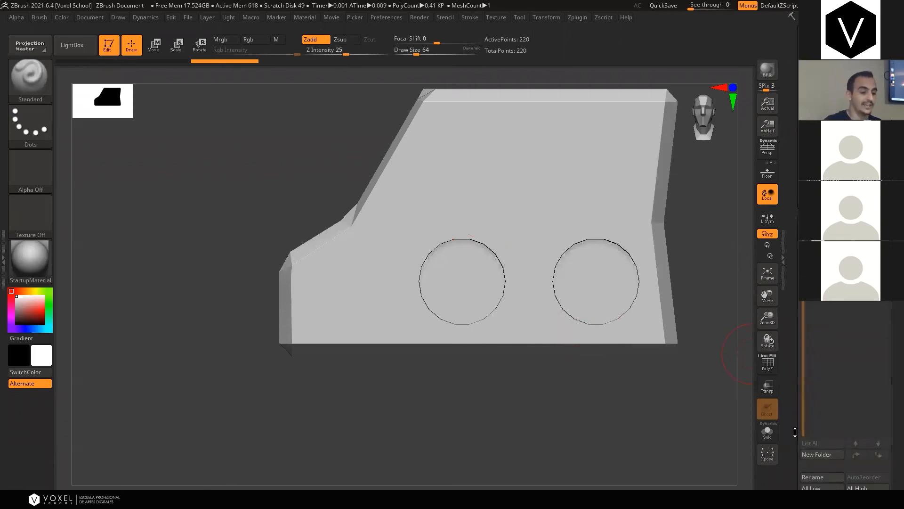
drag(795, 432, 805, 358)
click(839, 419)
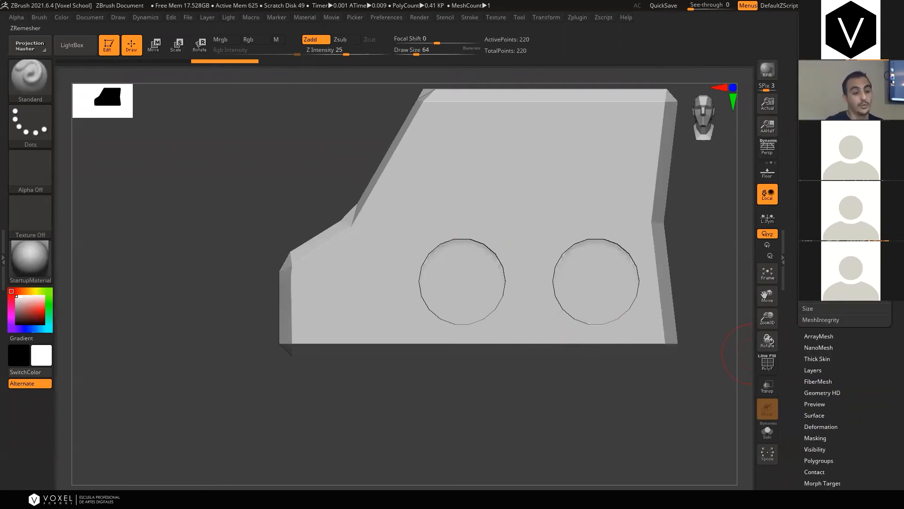
click(817, 139)
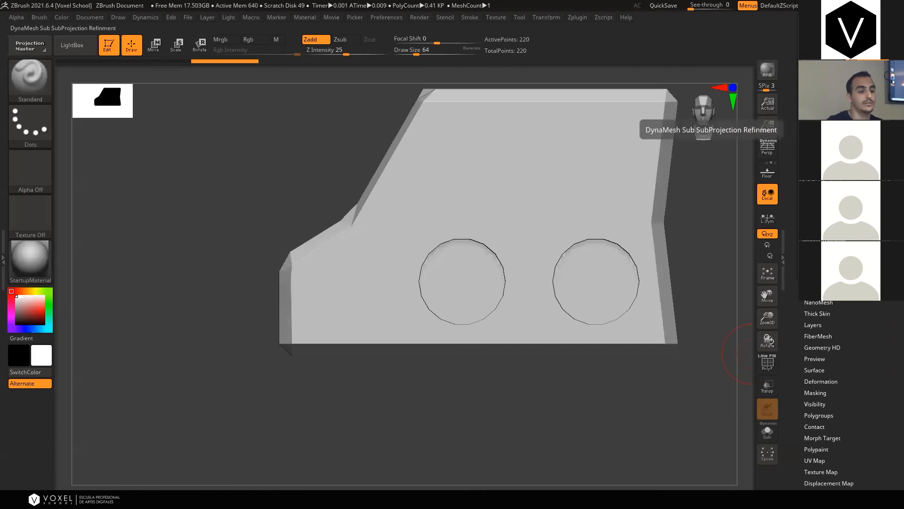
click(822, 152)
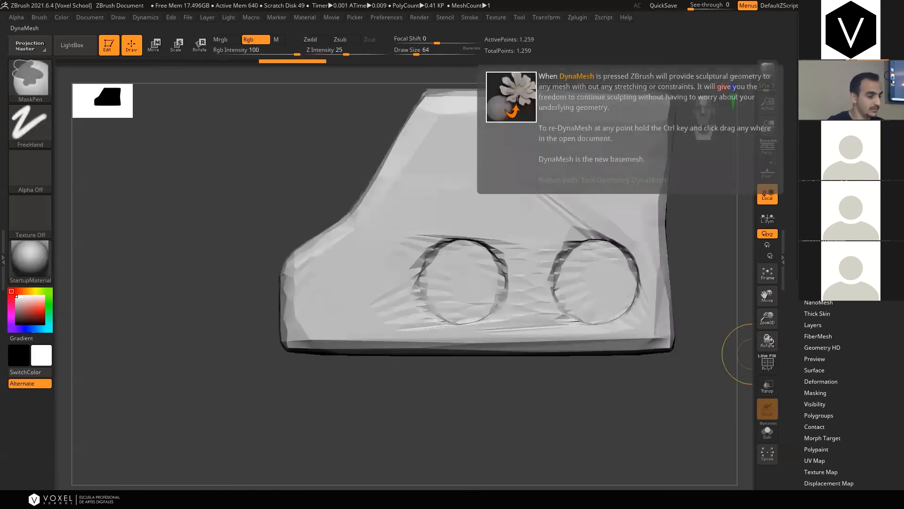
key(ctrl+d)
key(ctrl+d)
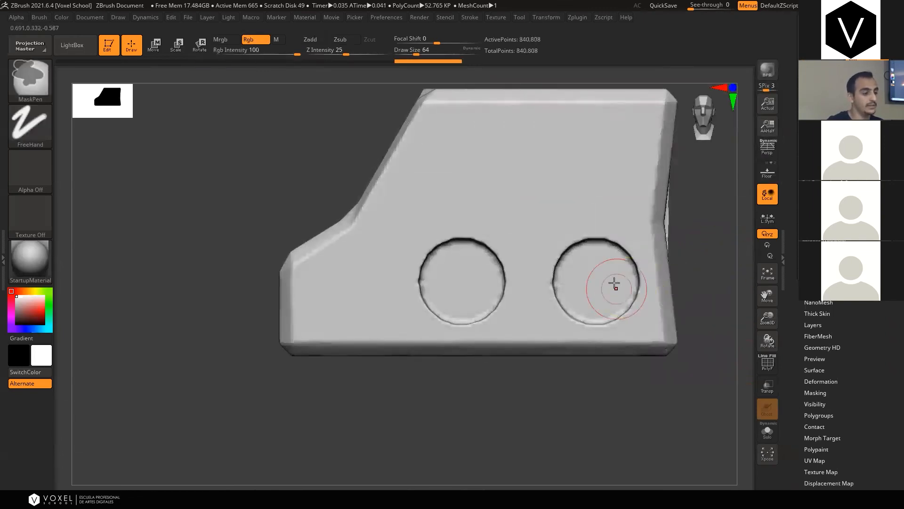
shift+drag(579, 251, 577, 246)
mouse_move(718, 221)
mouse_down()
mouse_move(737, 252)
mouse_move(729, 266)
mouse_move(468, 186)
mouse_up()
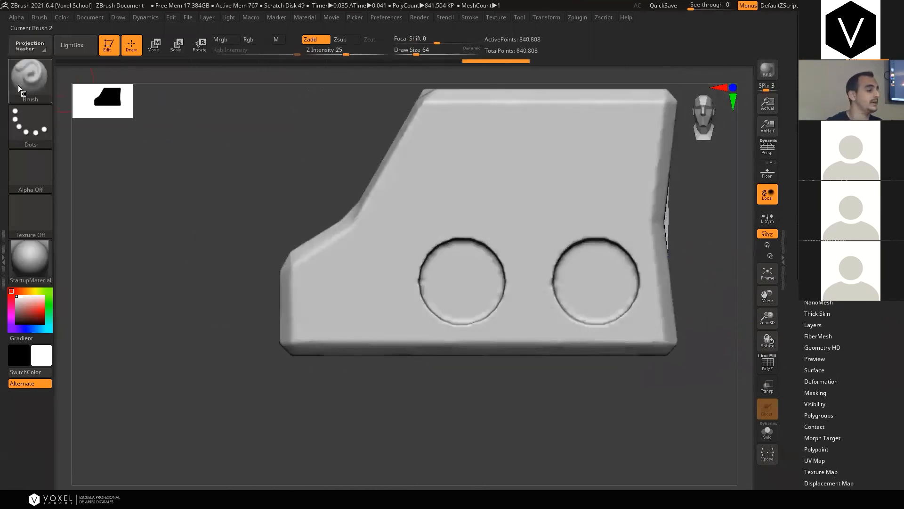
Select the Chisel brush with BrushTip 1 and set its draw size to about 68
click(21, 88)
key(h)
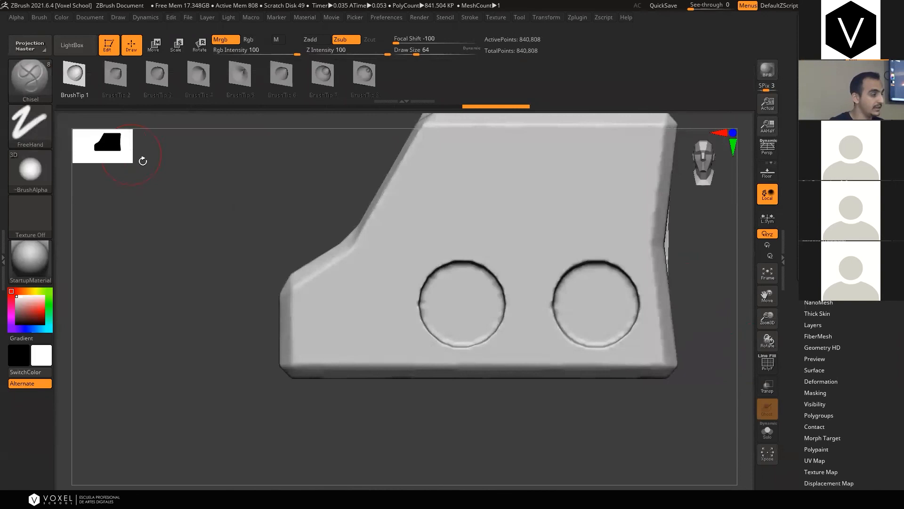
click(51, 80)
click(51, 80)
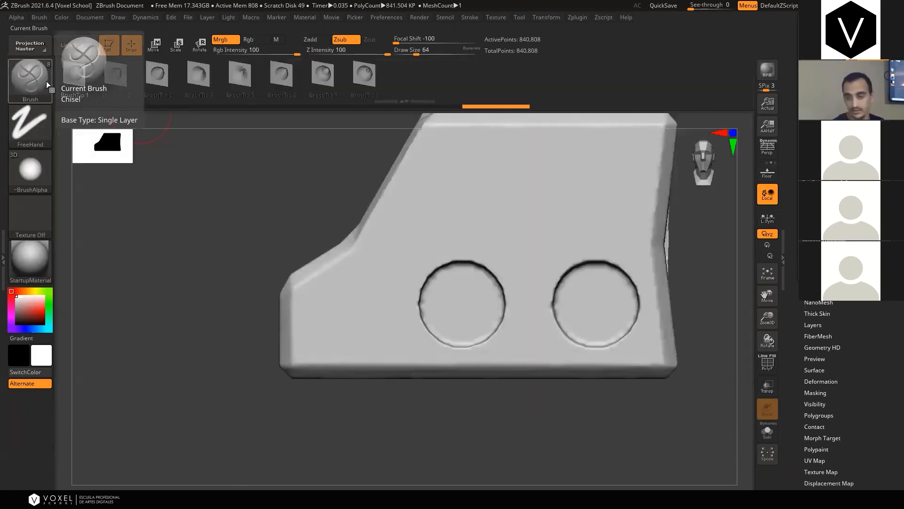
drag(423, 53, 425, 53)
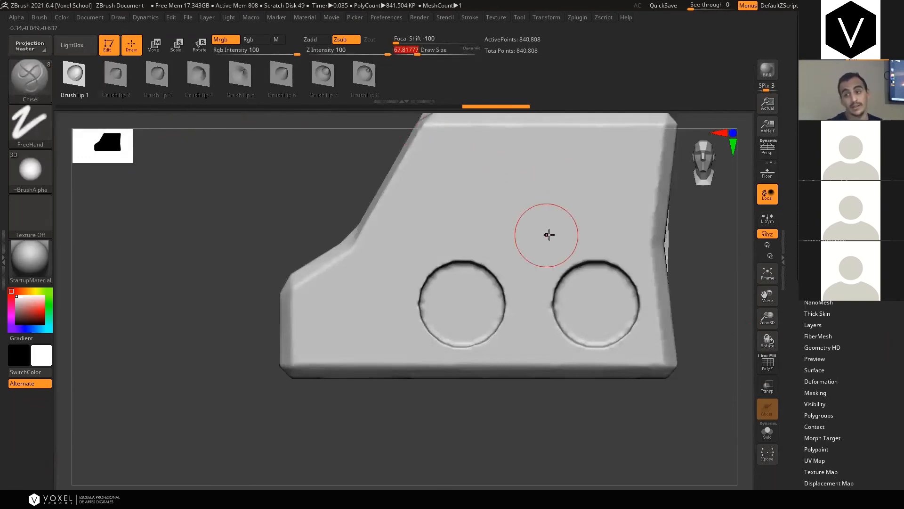
Change the Chisel brush's stroke to DragRect and stamp a test dimple above the right circular recess
mouse_move(478, 219)
mouse_down()
mouse_move(582, 216)
mouse_move(607, 205)
mouse_up()
key(ctrl+z)
click(30, 125)
click(133, 132)
drag(704, 231, 735, 230)
shift+drag(565, 227, 562, 235)
drag(690, 235, 624, 245)
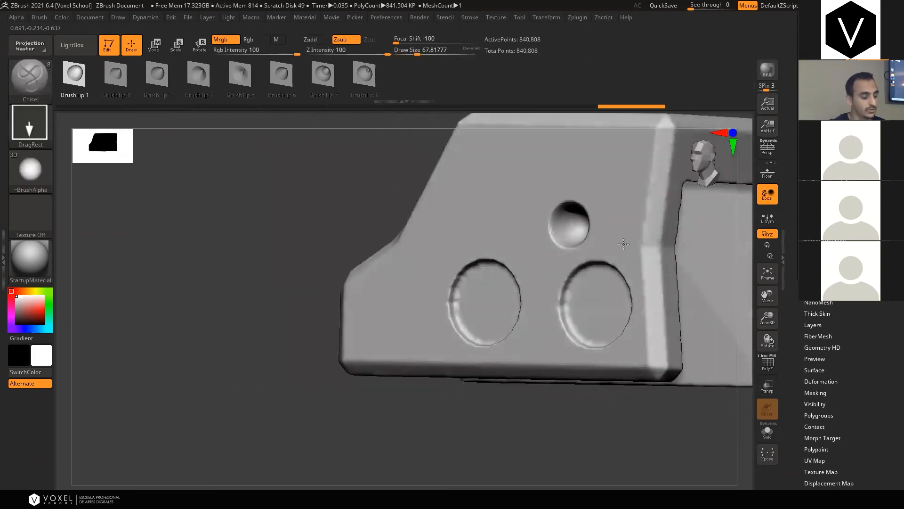
mouse_move(521, 239)
mouse_down()
mouse_move(379, 186)
mouse_move(378, 127)
mouse_up()
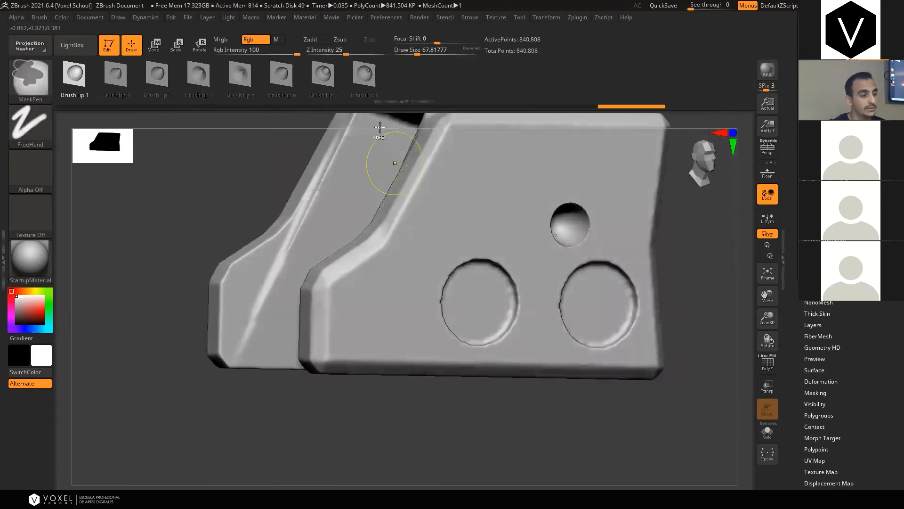
Try test stamps with BrushTip 2, BrushTip 3 and BrushTip 4 on the side face, undoing them
click(117, 74)
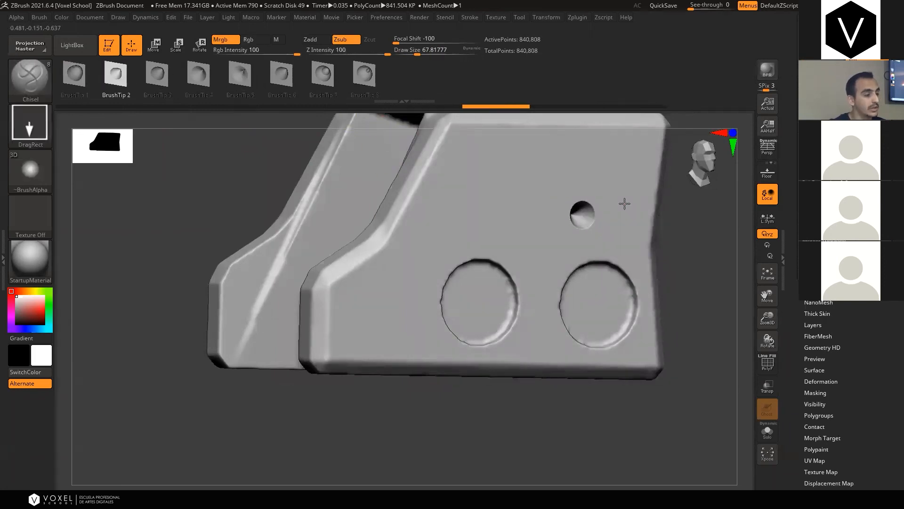
click(157, 74)
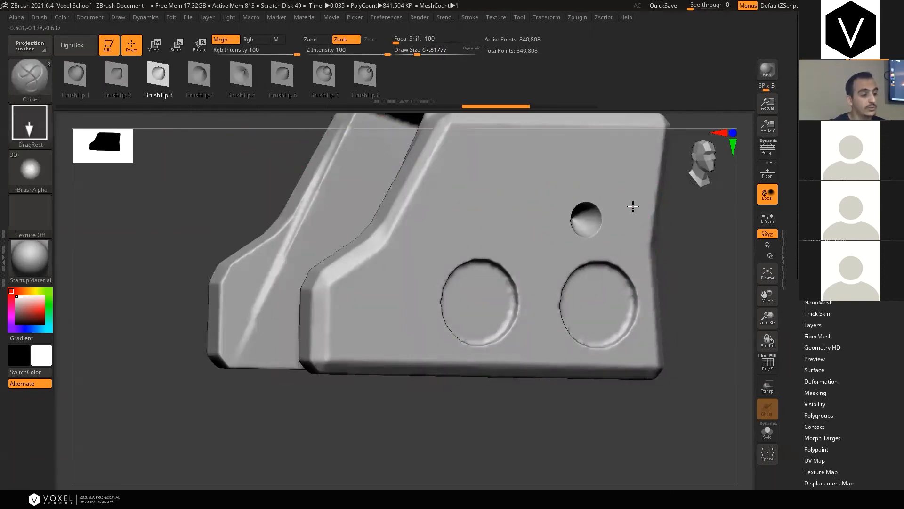
click(200, 75)
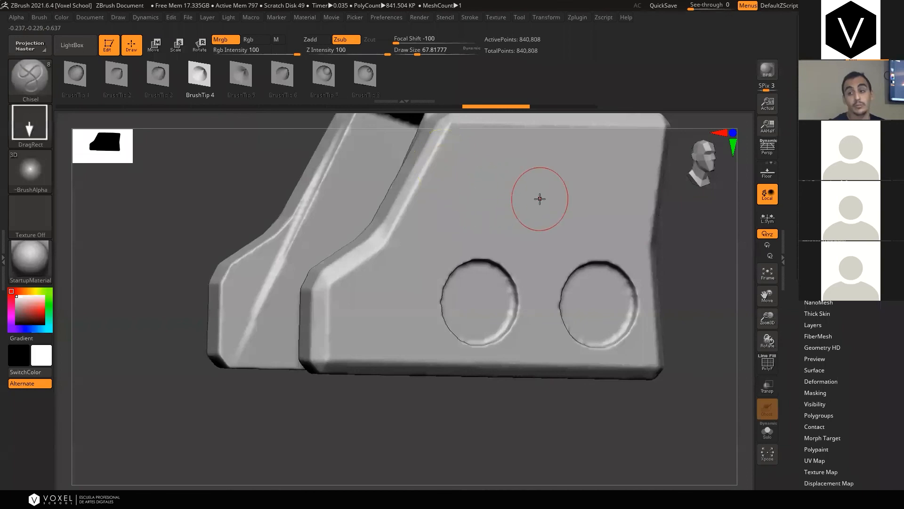
drag(553, 200, 586, 184)
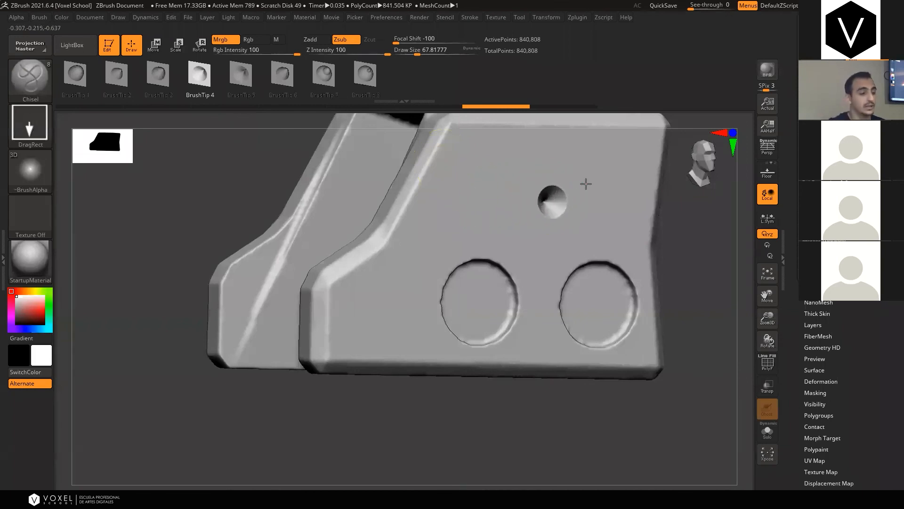
key(ctrl+z)
Try BrushTip 5, BrushTip 6 and BrushTip 7 with test stamps above the recesses, undoing them
click(241, 75)
key(ctrl+z)
click(282, 74)
mouse_move(538, 207)
mouse_down()
mouse_move(567, 184)
mouse_move(621, 193)
mouse_up()
key(ctrl+z)
click(323, 75)
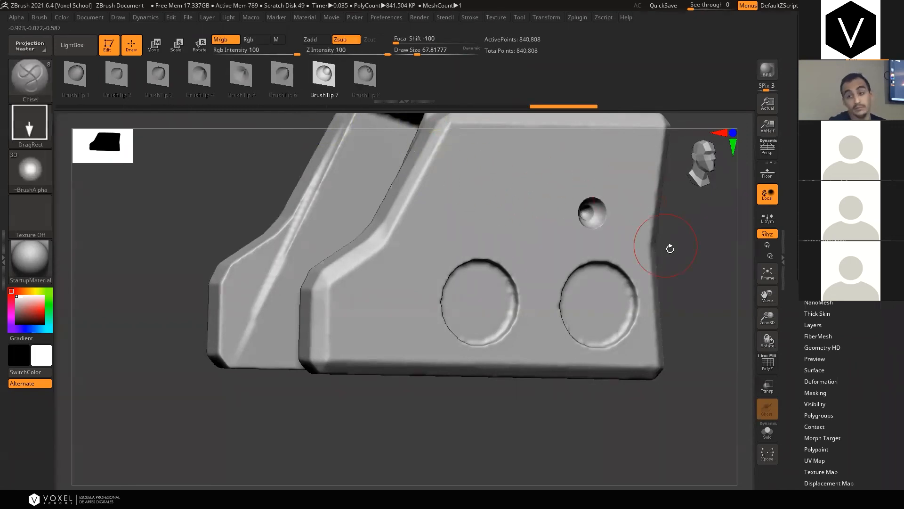
drag(698, 243, 642, 233)
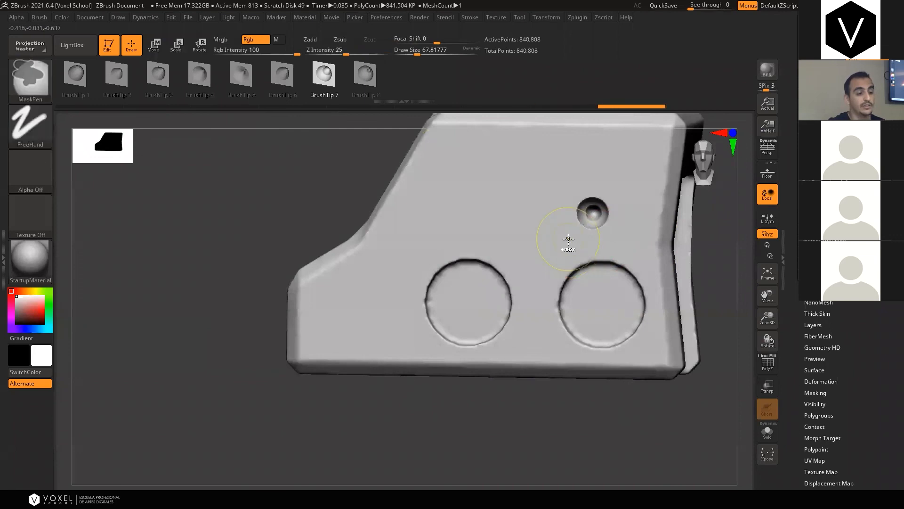
drag(258, 171, 59, 173)
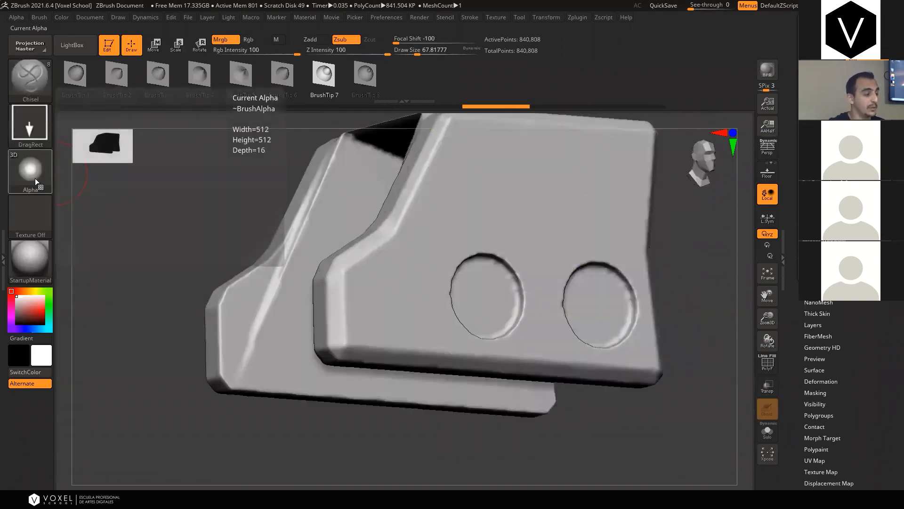
click(35, 178)
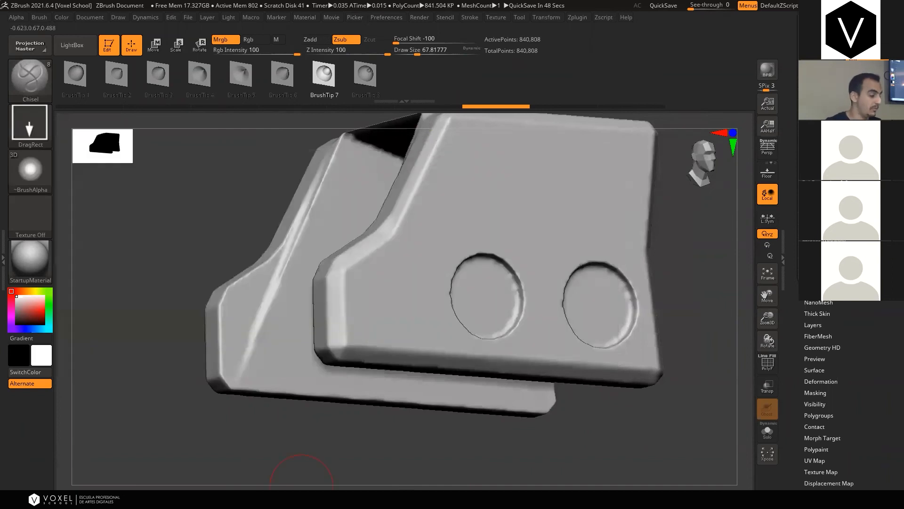
click(182, 498)
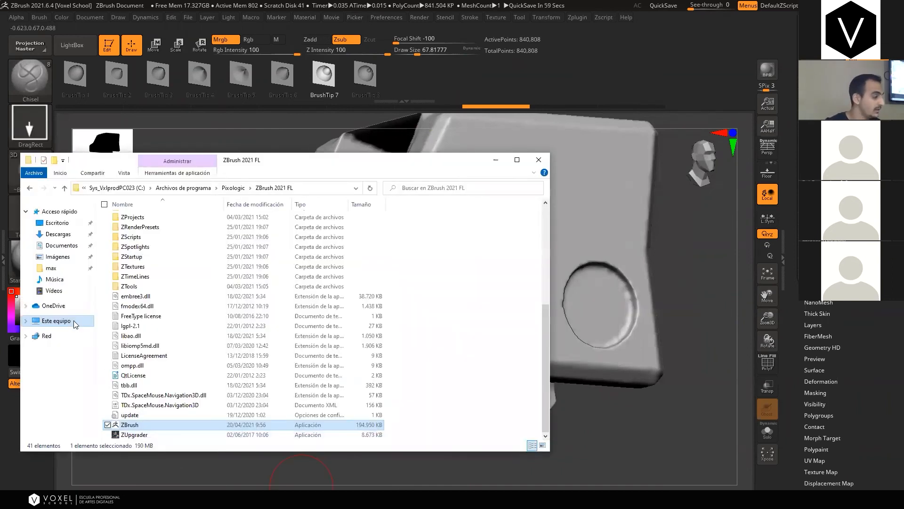
click(74, 321)
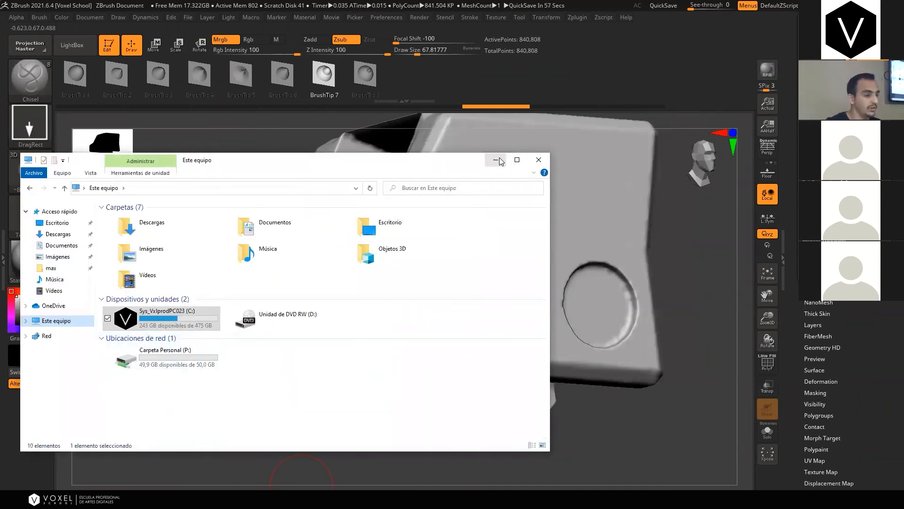
click(499, 161)
Select BrushTip 8 for the Chisel brush, try it on the housing and undo the test stamps
mouse_move(722, 276)
mouse_down()
mouse_move(707, 300)
mouse_move(725, 334)
mouse_move(754, 330)
mouse_up()
click(368, 74)
mouse_move(485, 292)
mouse_down()
mouse_move(541, 267)
mouse_move(488, 297)
mouse_up()
drag(664, 288, 728, 288)
key(ctrl+z)
key(ctrl+z)
Stamp round dimples of varying sizes across the side face above the two circular recesses
drag(527, 259, 564, 246)
drag(444, 251, 468, 234)
drag(385, 269, 398, 258)
drag(473, 305, 487, 294)
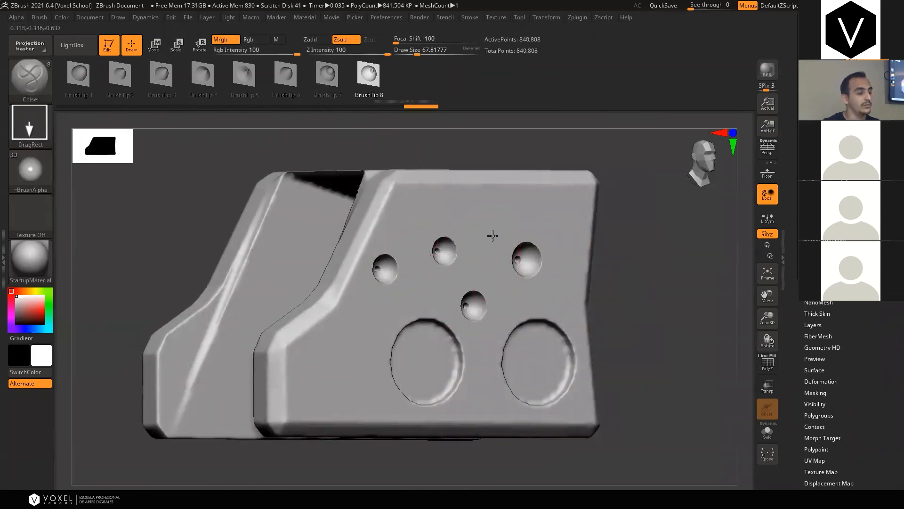
drag(527, 209, 542, 197)
drag(559, 238, 570, 230)
drag(424, 207, 452, 186)
Try to soften the stamped dimples with the Smooth brush and undo the last strokes
key(shift)
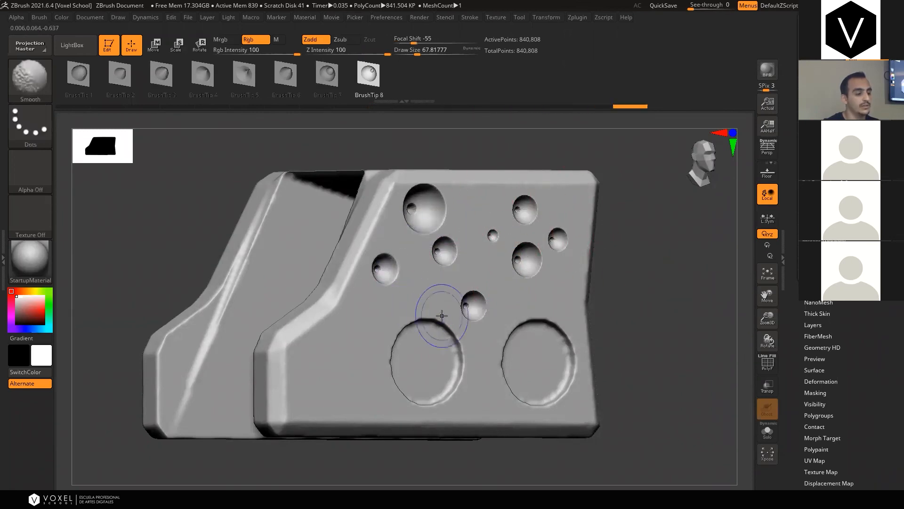
mouse_move(475, 312)
shift+mouse_down()
mouse_move(513, 232)
mouse_move(541, 254)
mouse_move(560, 241)
shift+mouse_up()
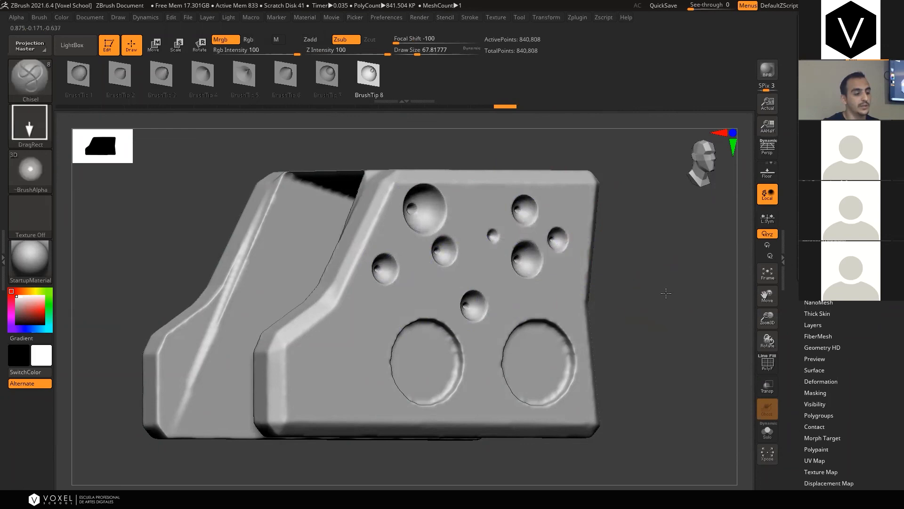
drag(666, 295, 627, 299)
key(ctrl)
key(ctrl+z)
key(ctrl+z)
key(ctrl+z)
Leave the sculpt, switch to File Explorer and relaunch ZBrush from Archivos de programa > Pixologic > ZBrush 2021 FL on the C: drive
drag(793, 95, 793, 346)
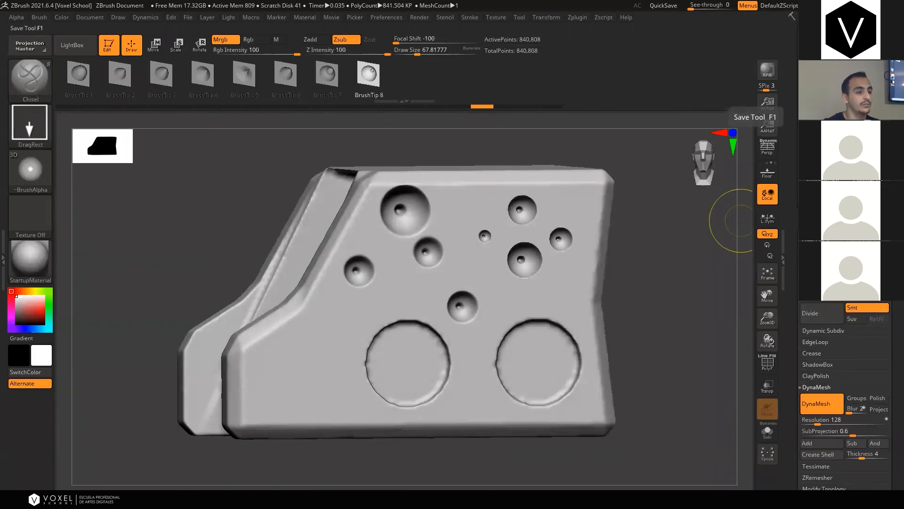
click(886, 6)
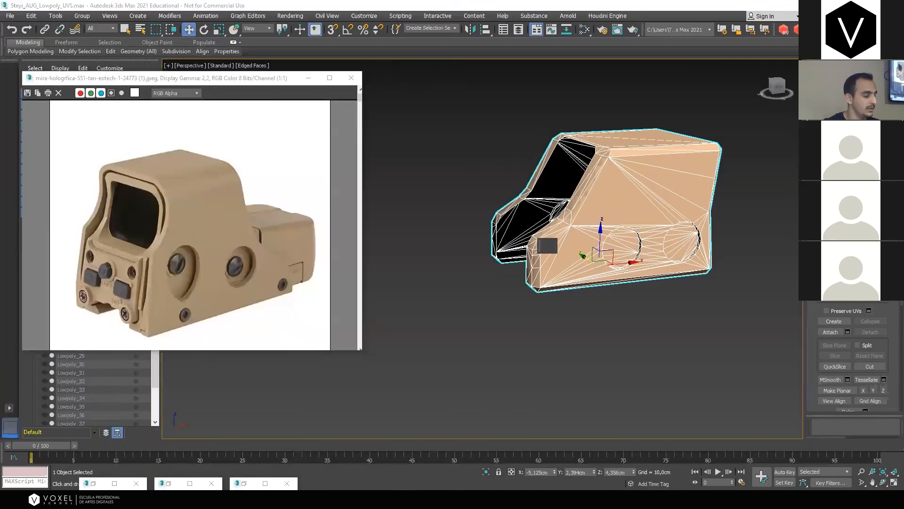
key(super+e)
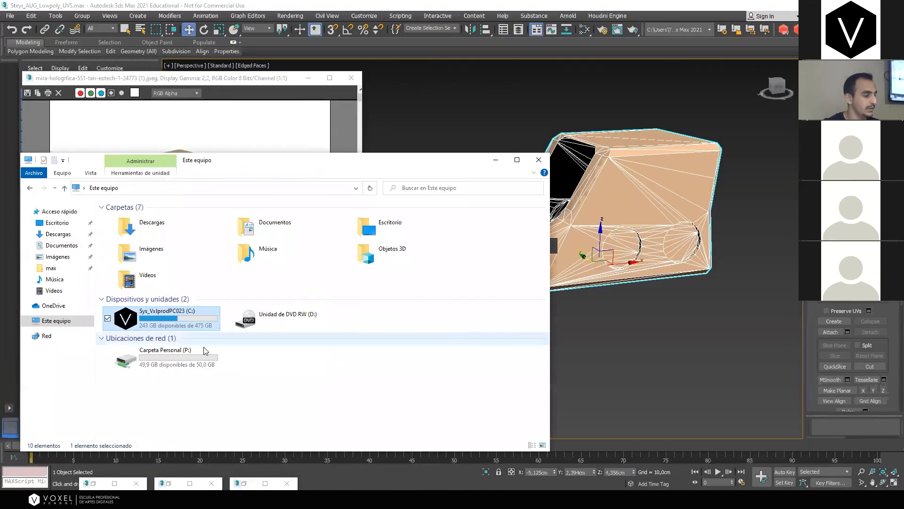
double_click(183, 316)
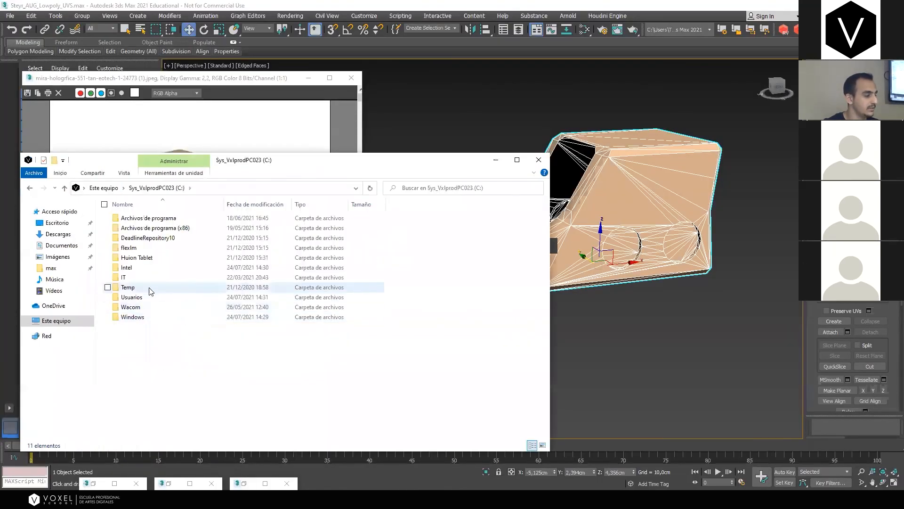
double_click(187, 219)
scroll(197, 351, down, 8)
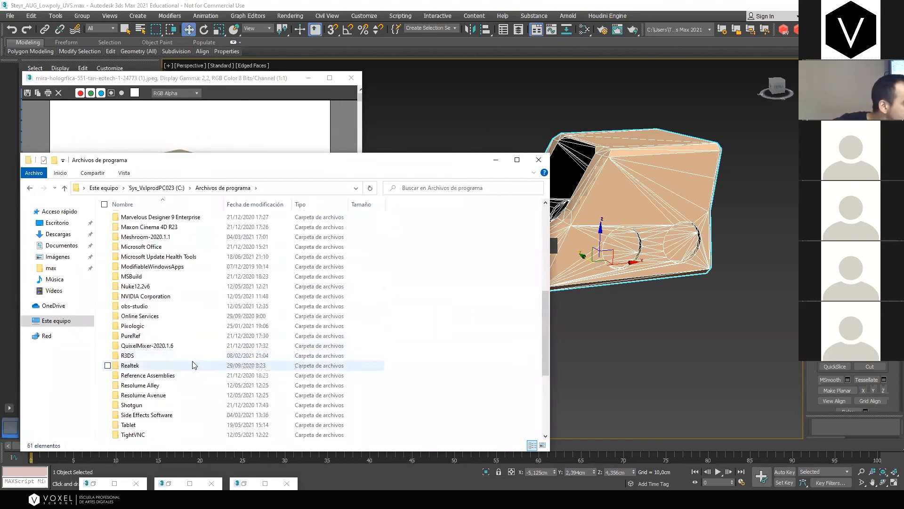
double_click(203, 325)
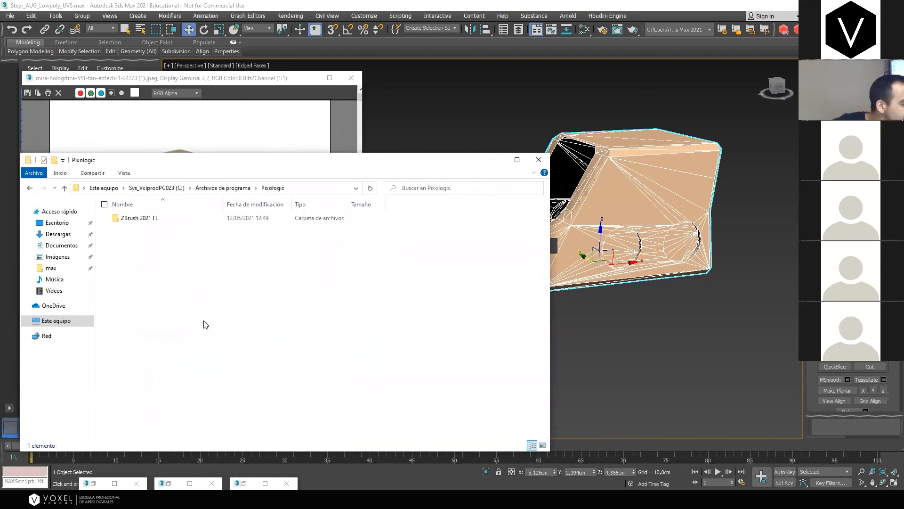
double_click(146, 217)
scroll(146, 407, down, 6)
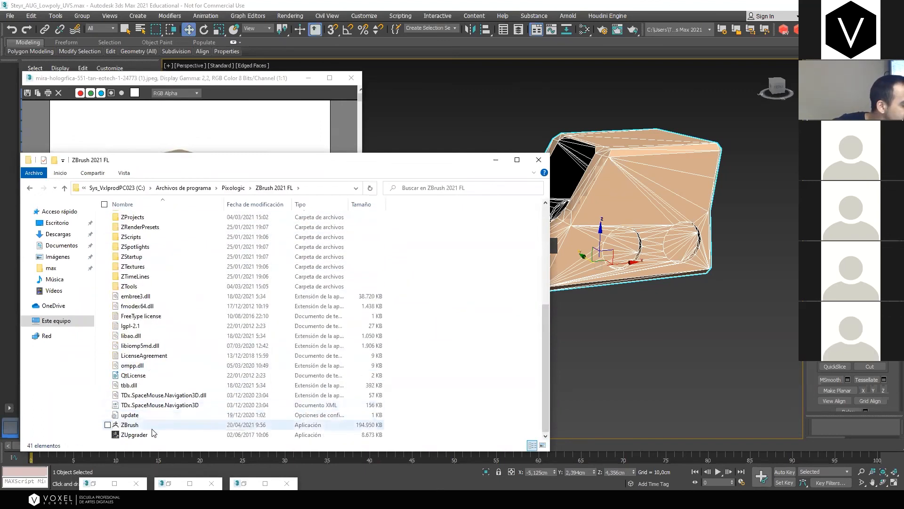
double_click(156, 425)
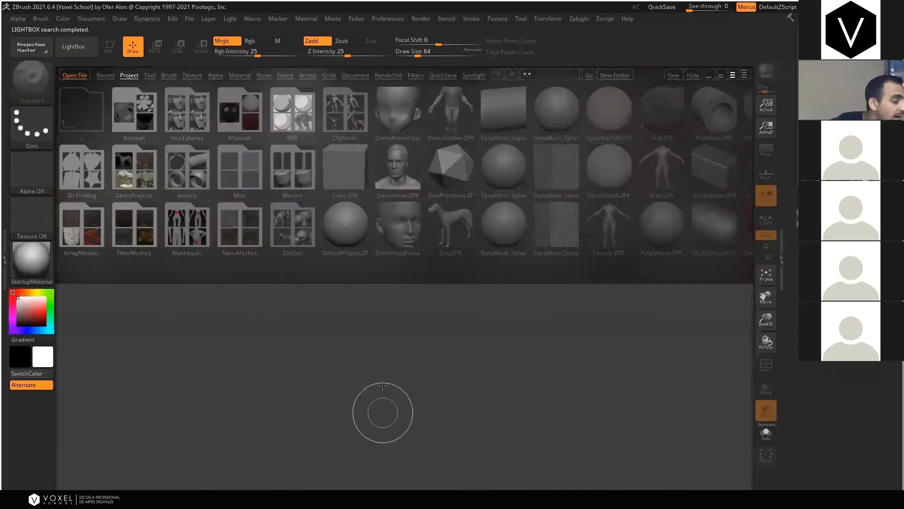
Hide LightBox and start an FBX import with the FBX ExportImport plugin
click(66, 49)
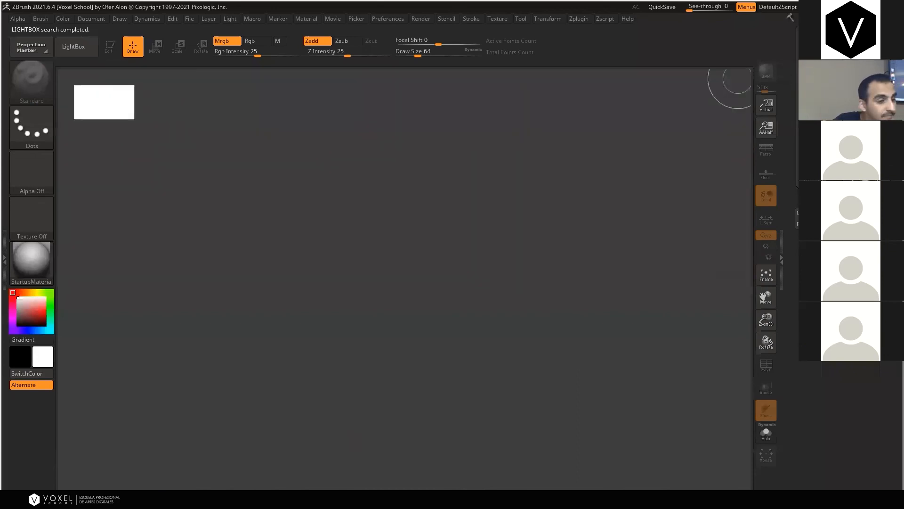
click(540, 18)
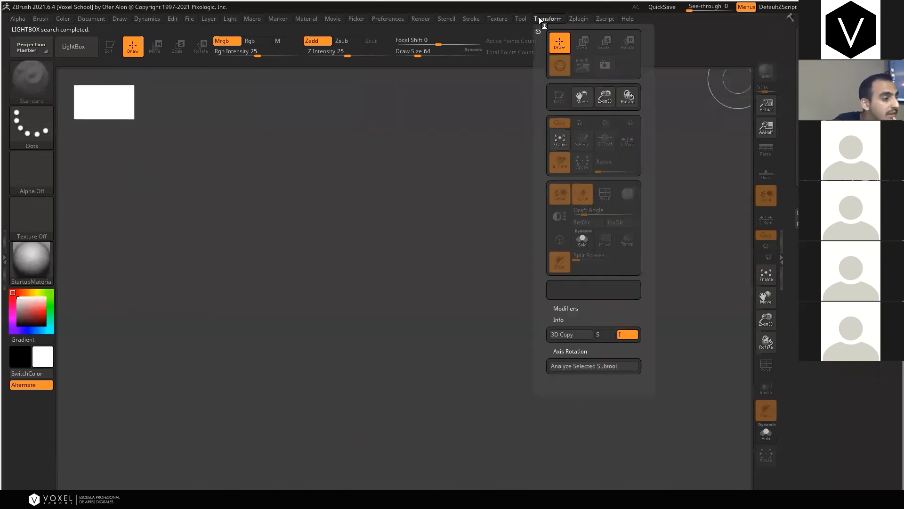
click(578, 20)
click(610, 126)
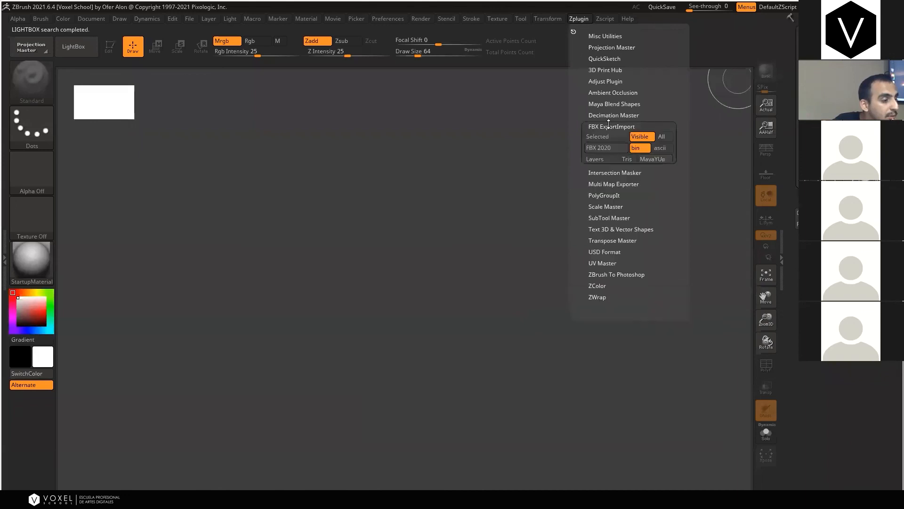
click(612, 215)
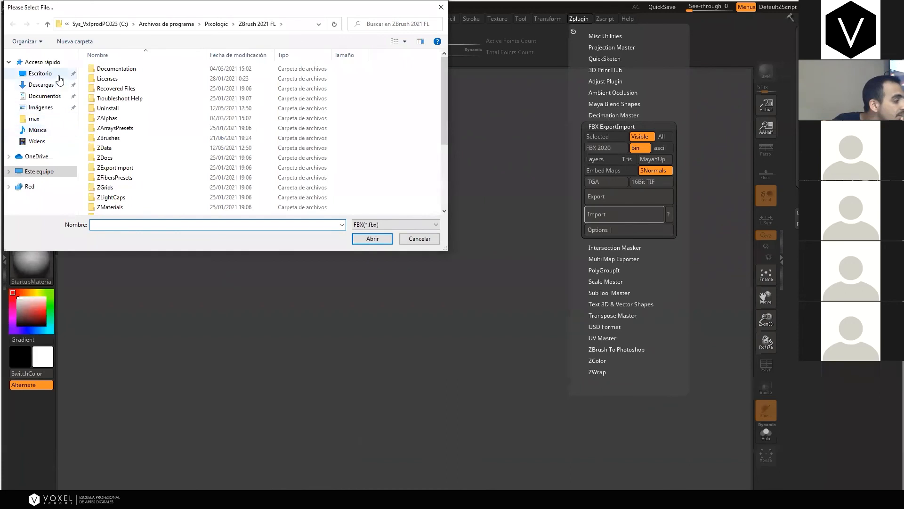
Import the rifle's FBX file from Escritorio > MasterClass_24 > Steyr_AUG > Steyr_AUG > fbx
click(40, 73)
double_click(105, 68)
click(126, 90)
double_click(126, 90)
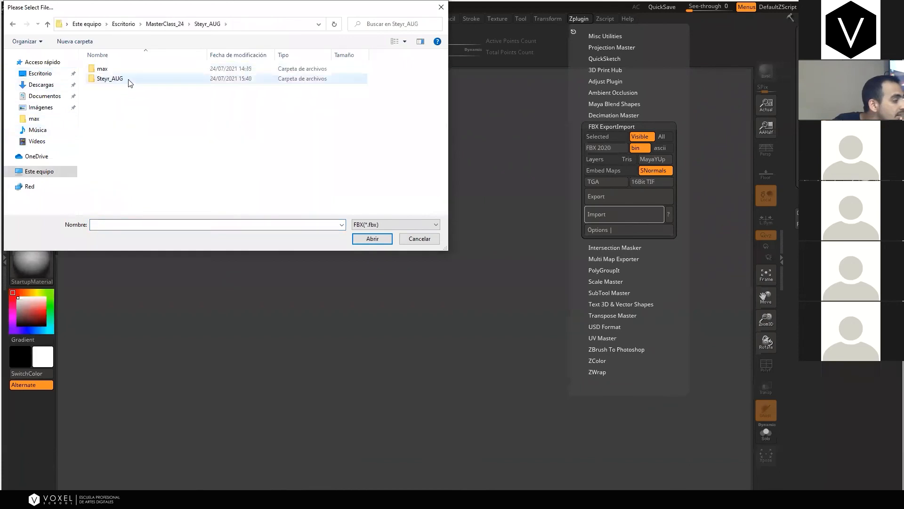
double_click(130, 77)
double_click(133, 77)
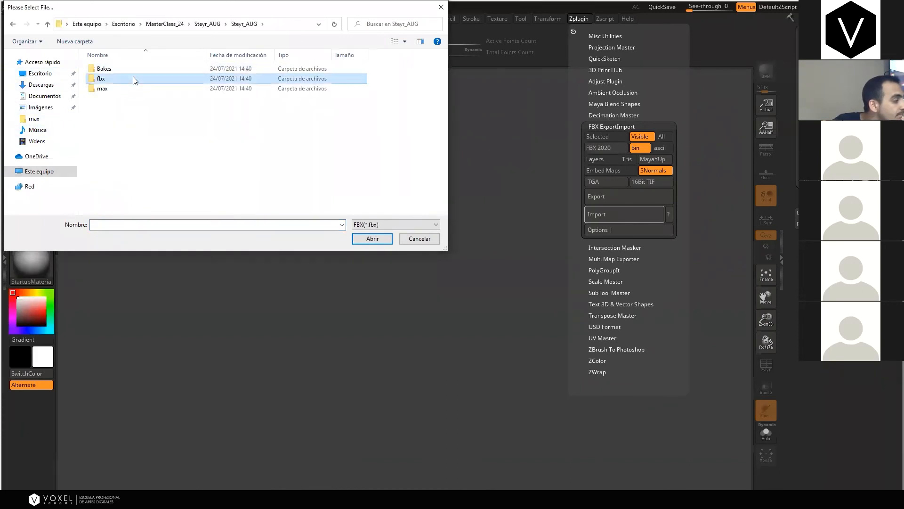
double_click(190, 79)
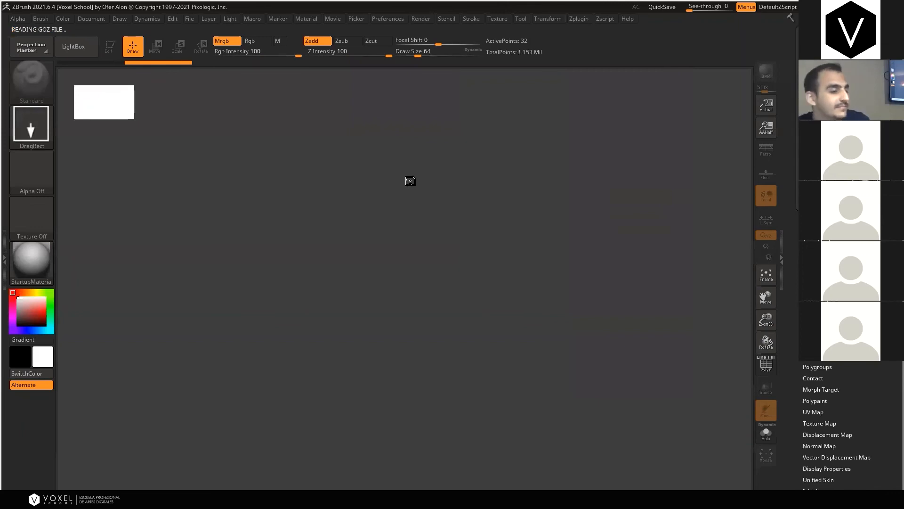
Place the imported rifle on the canvas in Edit mode and isolate its body subtool, Cuerpo_high, with Solo
drag(479, 264, 454, 503)
key(t)
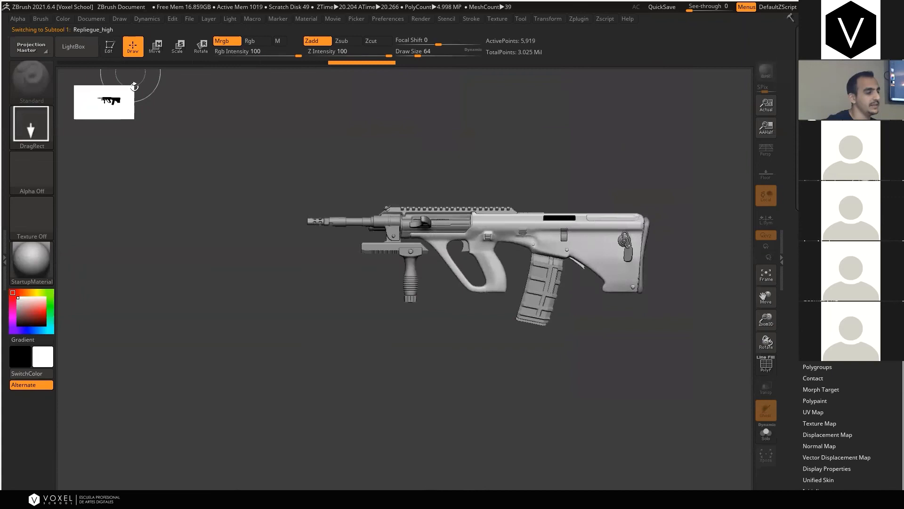
click(110, 46)
mouse_move(452, 185)
mouse_down()
mouse_move(517, 178)
mouse_move(424, 221)
mouse_up()
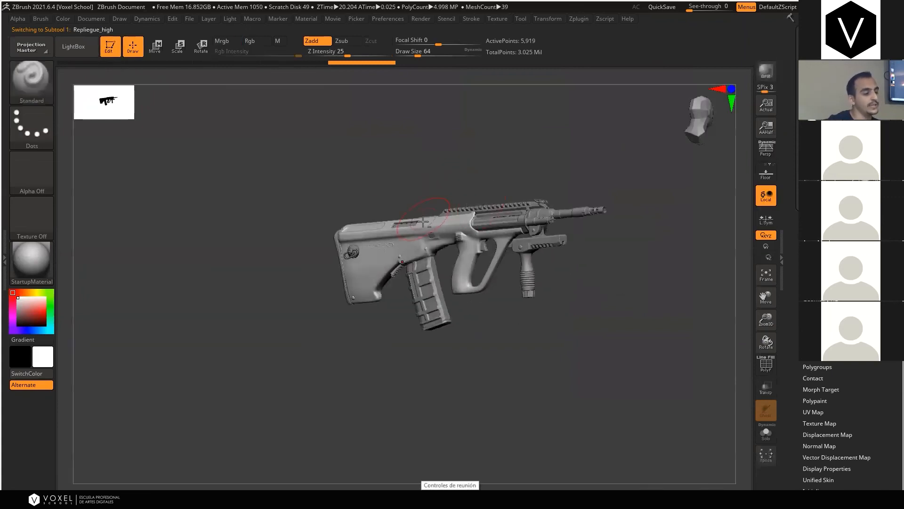
click(766, 433)
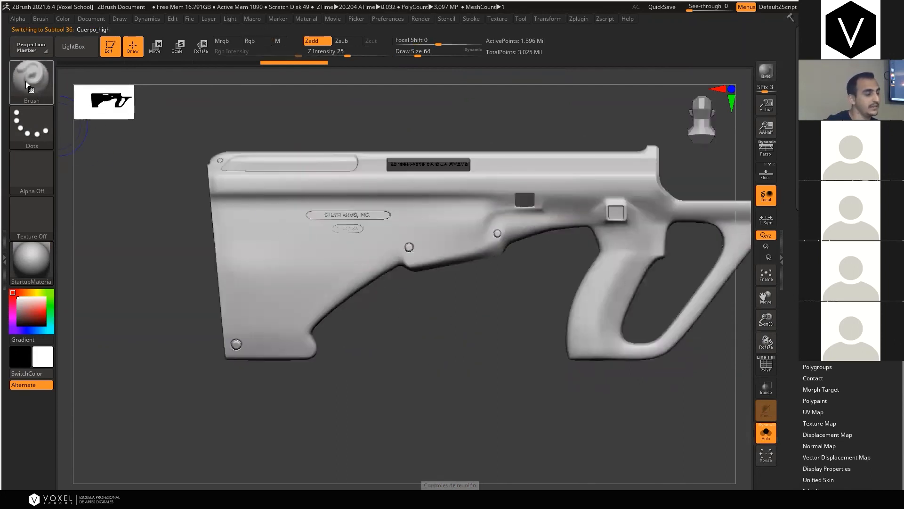
Select the Chisel brush with BrushTip 7, a Draw Size of about 8.4 and the DragRect stroke
click(28, 83)
key(c)
key(h)
click(324, 76)
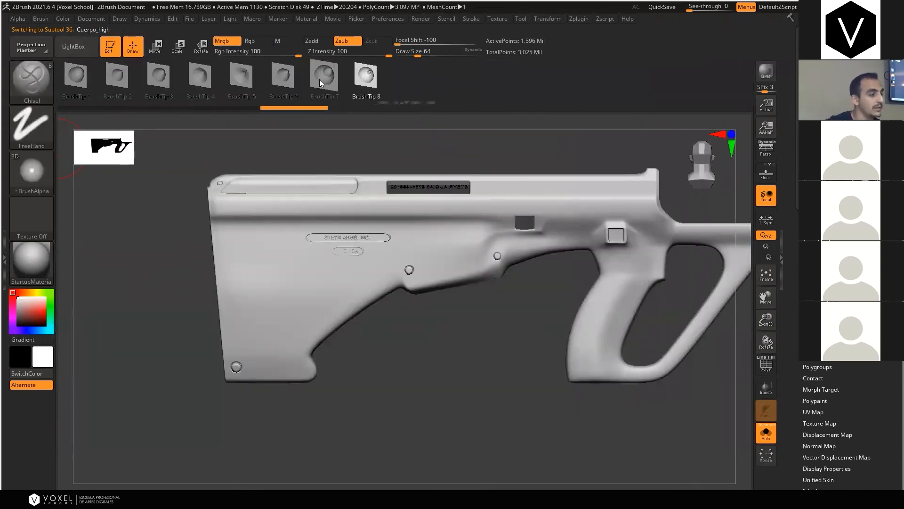
drag(417, 52, 403, 53)
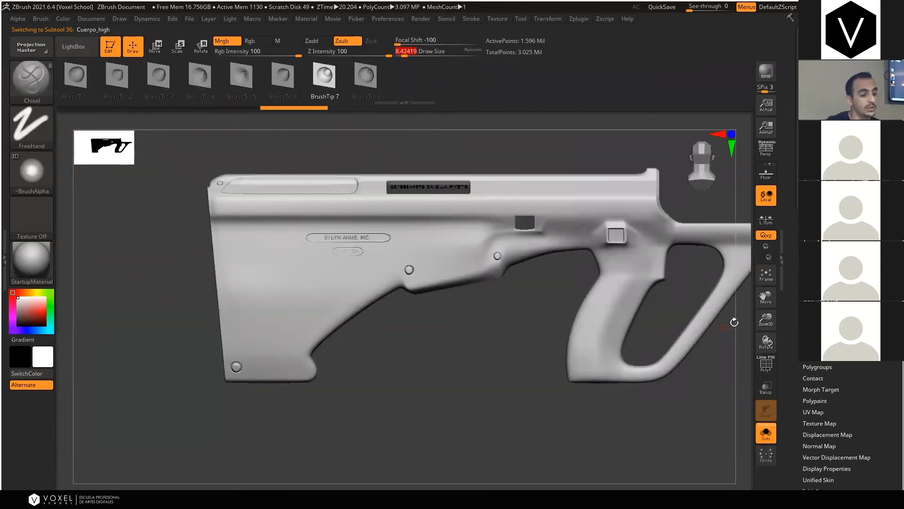
drag(764, 320, 404, 259)
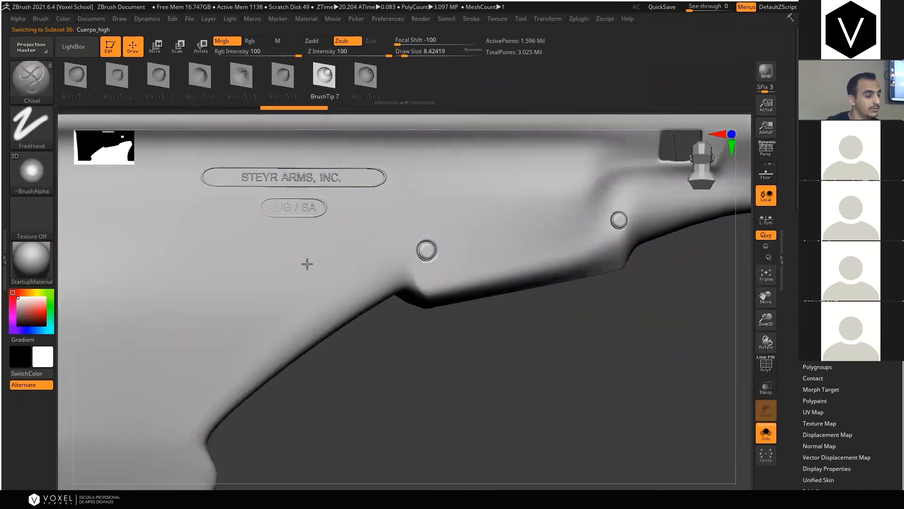
click(32, 125)
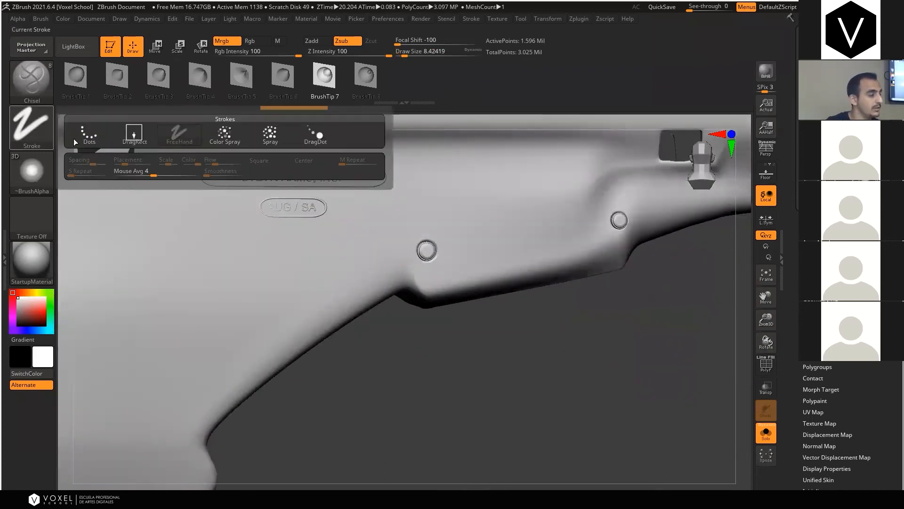
click(134, 136)
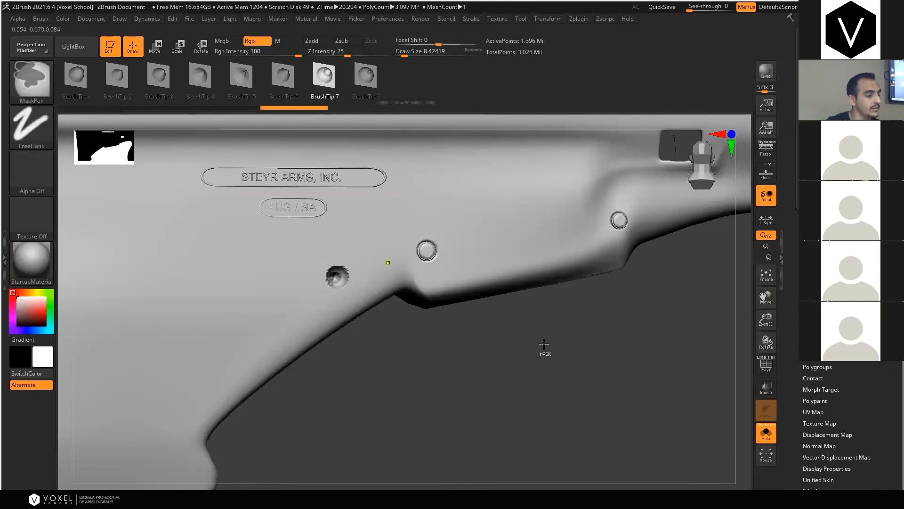
Try Chisel stamps on the side of the rifle body around the two upper pins, undoing the first stamp
key(ctrl+z)
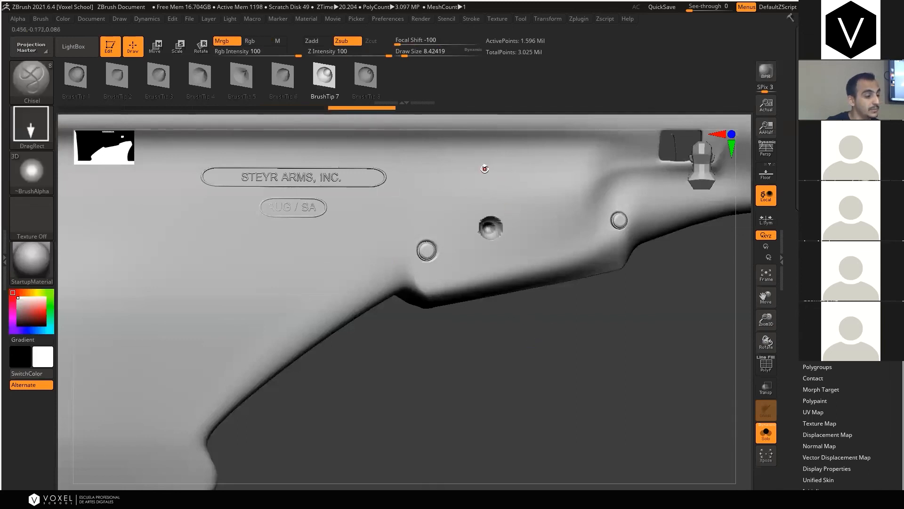
click(767, 365)
click(766, 364)
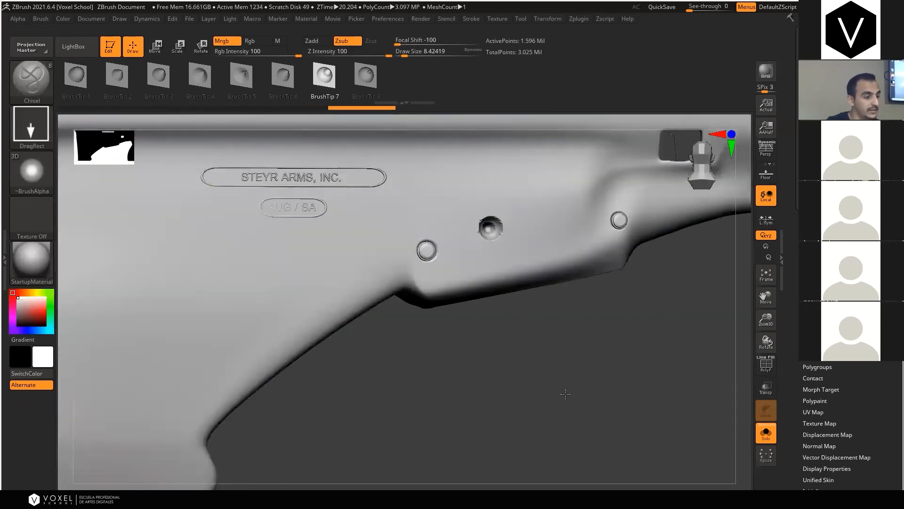
shift+drag(565, 394, 552, 179)
key(ctrl)
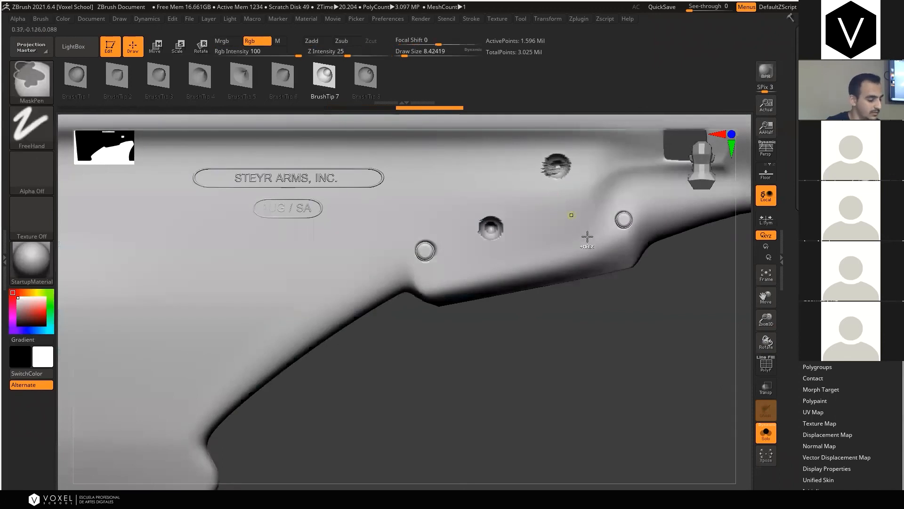
Subdivide the rifle body once, try a Chisel stamp beside the STEYR ARMS lettering and undo that stamp
key(ctrl+d)
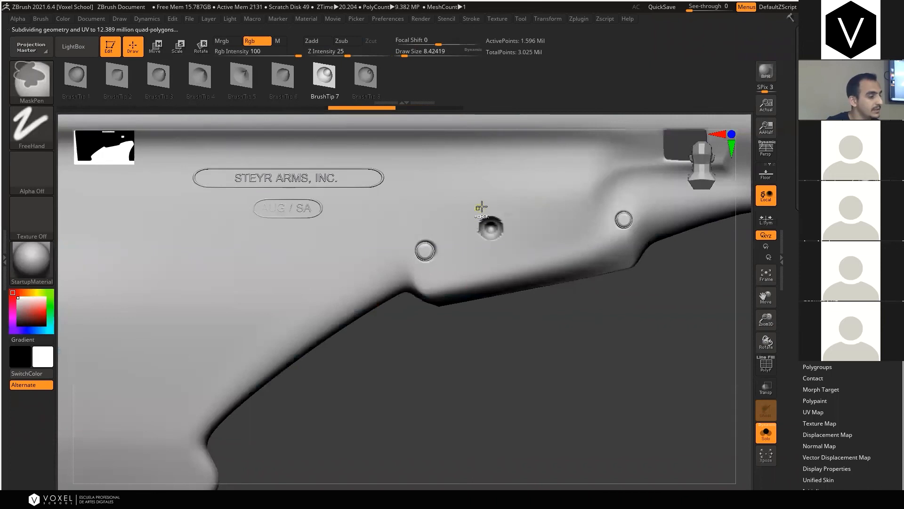
key(ctrl+z)
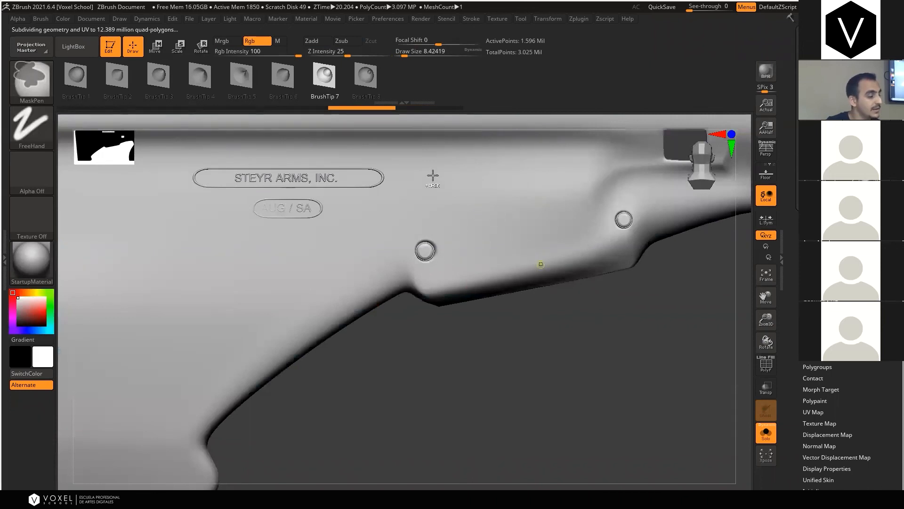
key(ctrl+shift+z)
key(ctrl)
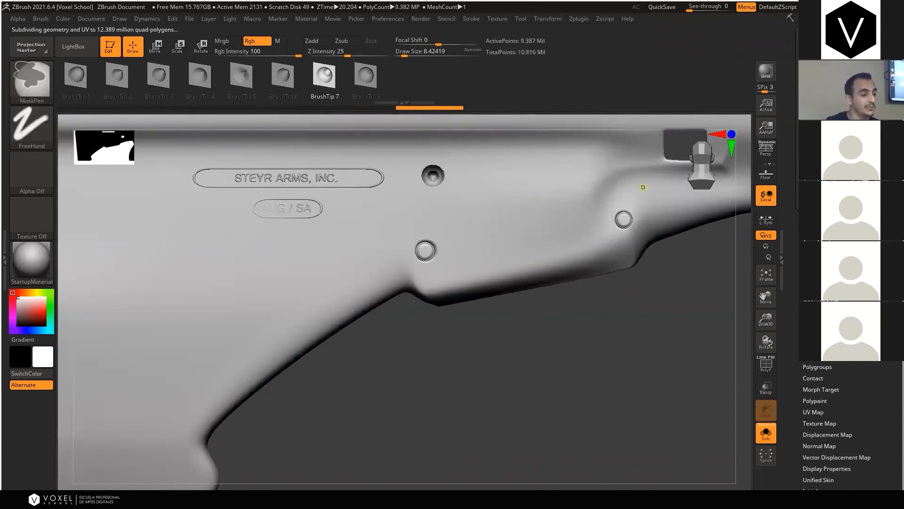
key(ctrl+z)
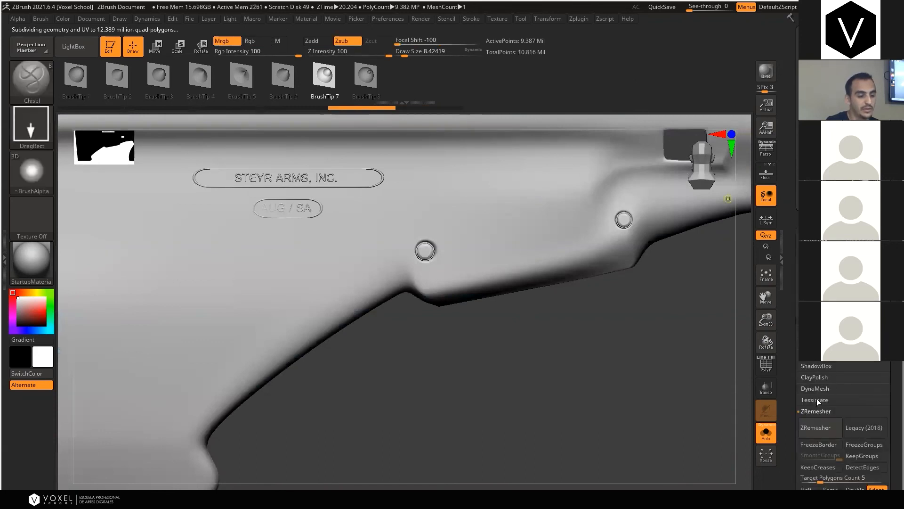
DynaMesh the rifle body at resolution 728 and subdivide the new mesh
click(815, 388)
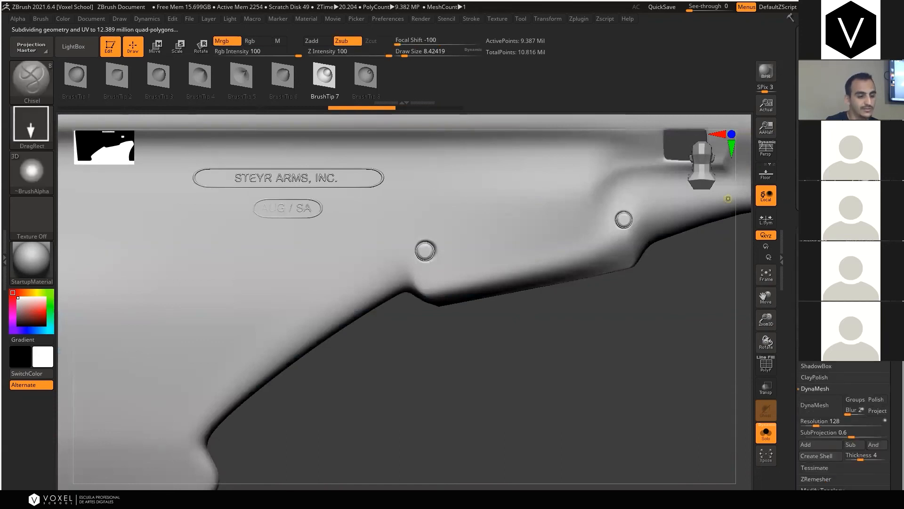
click(827, 405)
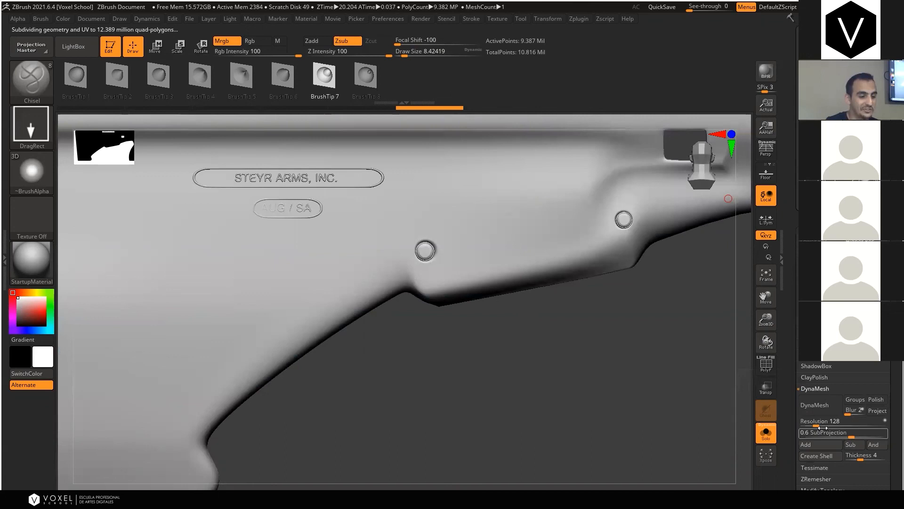
drag(822, 424, 838, 425)
click(819, 405)
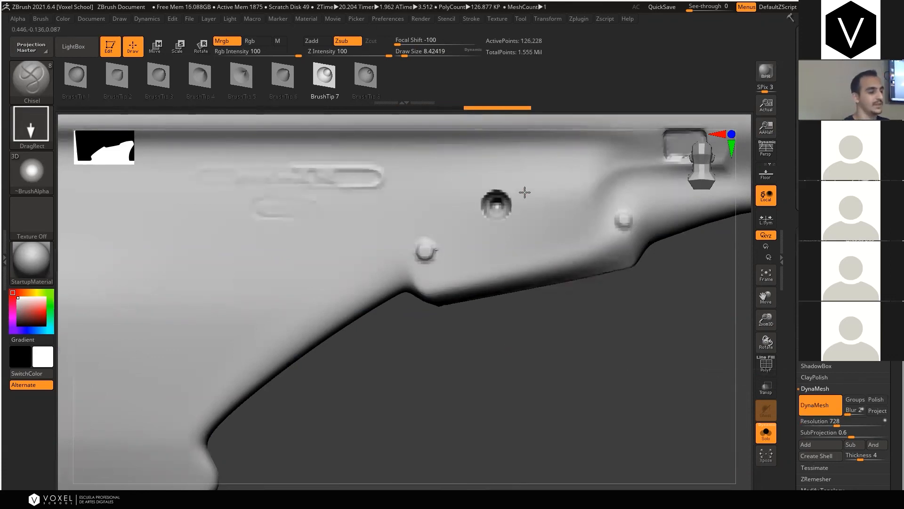
key(ctrl+d)
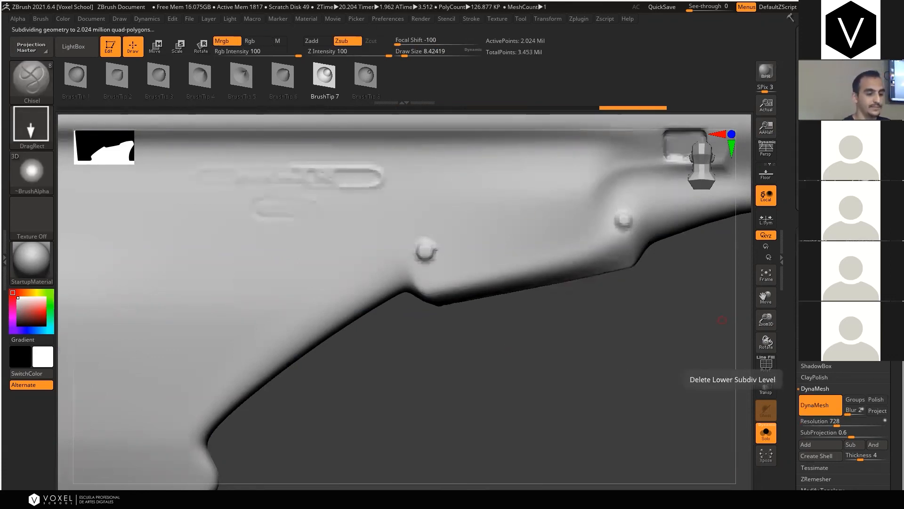
Stamp round BrushTip 7 recesses over the three pins on the side of the rifle body
alt+drag(746, 363, 419, 334)
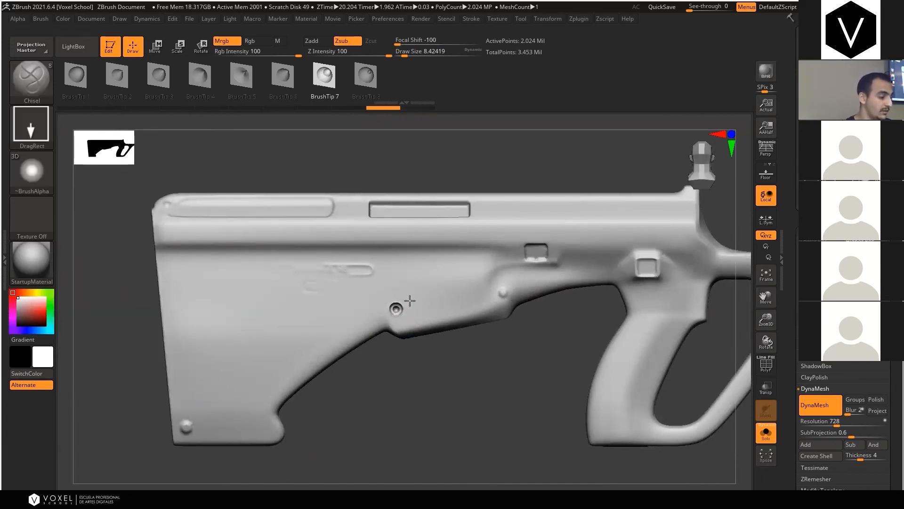
click(186, 427)
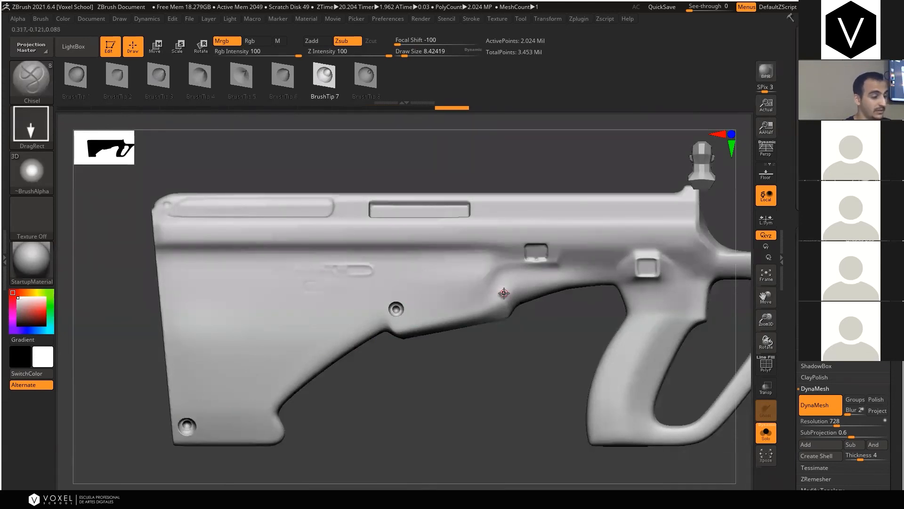
drag(505, 288, 513, 283)
Try to soften the stamped pin recesses with the Smooth brush at the small draw size and undo the stroke
drag(544, 350, 536, 324)
drag(766, 321, 767, 358)
drag(764, 297, 807, 235)
mouse_move(494, 353)
shift+mouse_down()
mouse_move(387, 272)
mouse_move(386, 236)
shift+mouse_up()
key(ctrl+z)
Set the Draw Size to about 27 and lightly smooth the stamped recesses on the rifle body
click(411, 53)
shift+drag(466, 300, 464, 318)
mouse_move(364, 258)
shift+mouse_down()
mouse_move(388, 242)
mouse_move(380, 248)
mouse_move(387, 255)
shift+mouse_up()
key(ctrl+z)
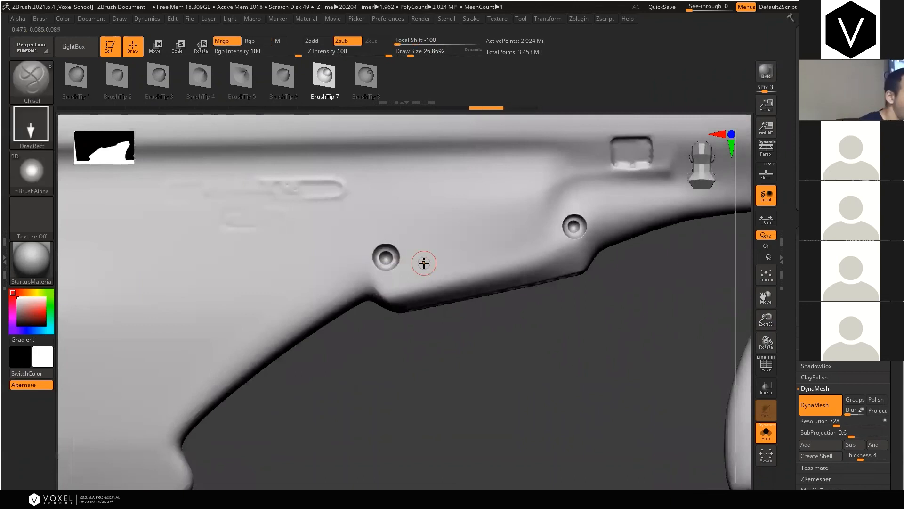
shift+drag(389, 258, 384, 267)
shift+drag(573, 242, 586, 234)
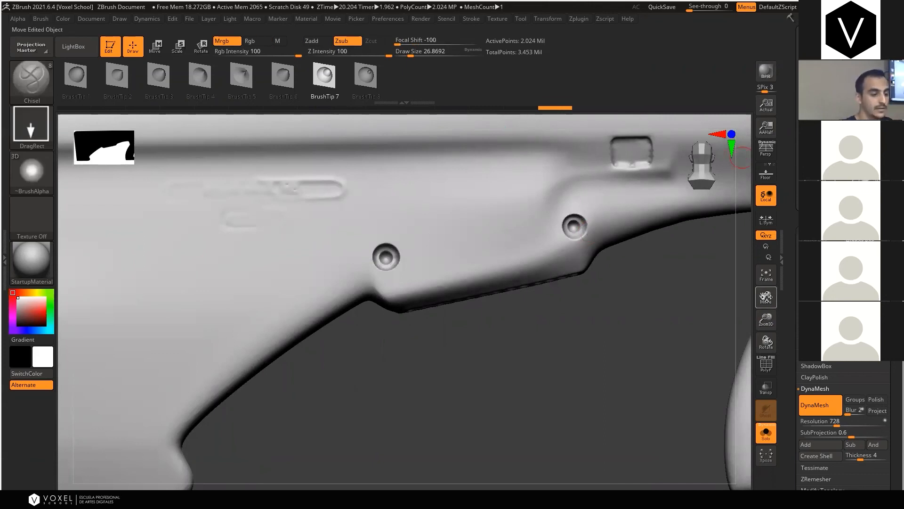
drag(766, 297, 895, 221)
key(shift)
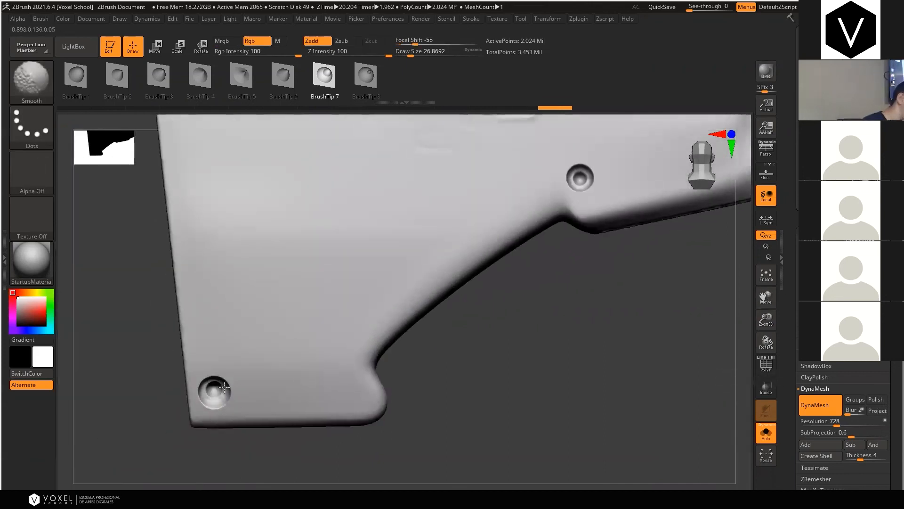
Look through the IMM SteamGear and IMM MachineParts insert-mesh brushes for a suitable screw head
click(28, 79)
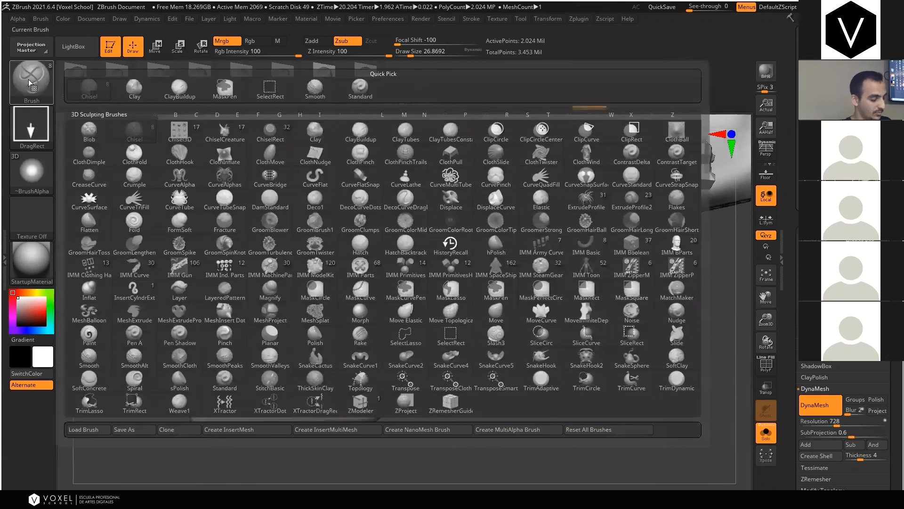
key(i)
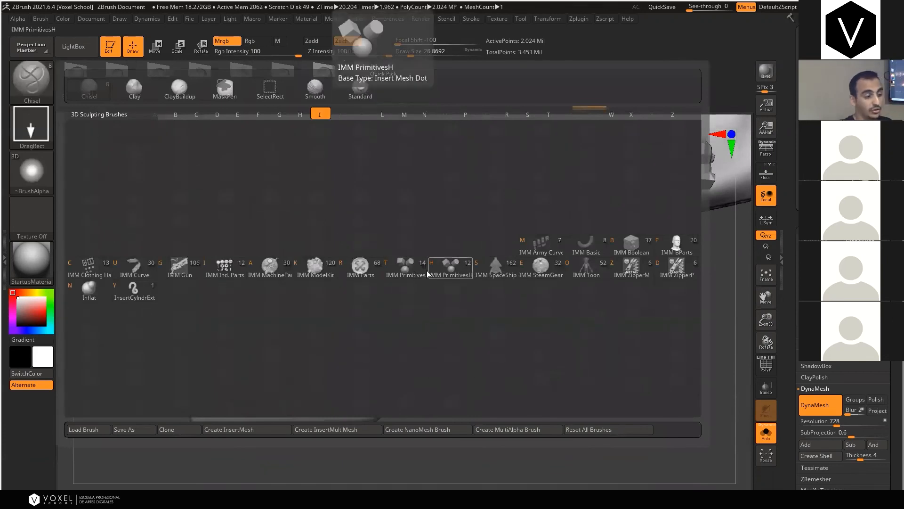
click(550, 268)
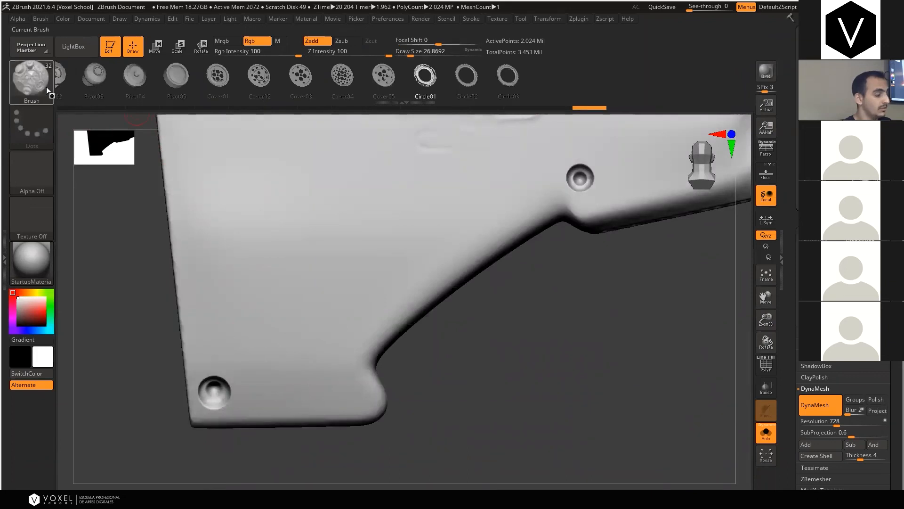
click(31, 78)
key(i)
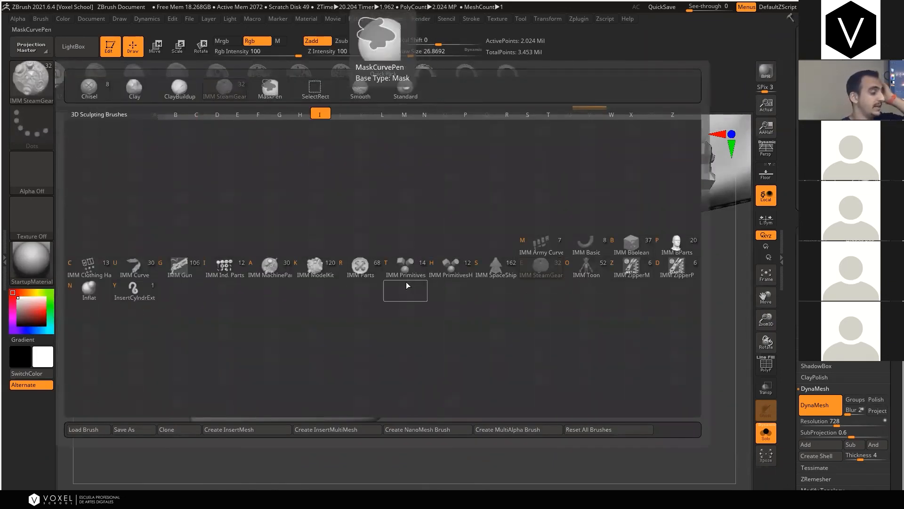
click(268, 270)
drag(185, 86, 680, 86)
Insert the Fasteners_1 slotted screw from the IMM ModelKit brush into the round recess at the stock's lower rear corner
click(45, 75)
key(i)
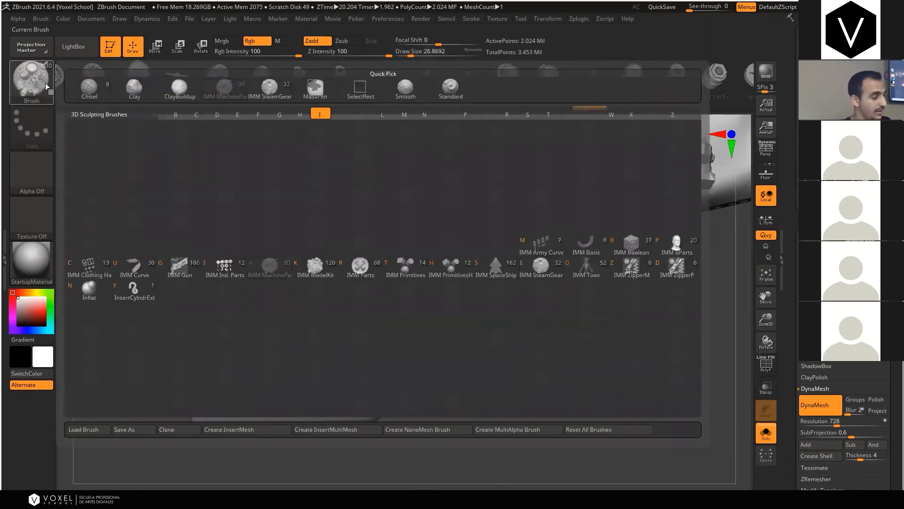
click(327, 267)
drag(461, 88, 4, 118)
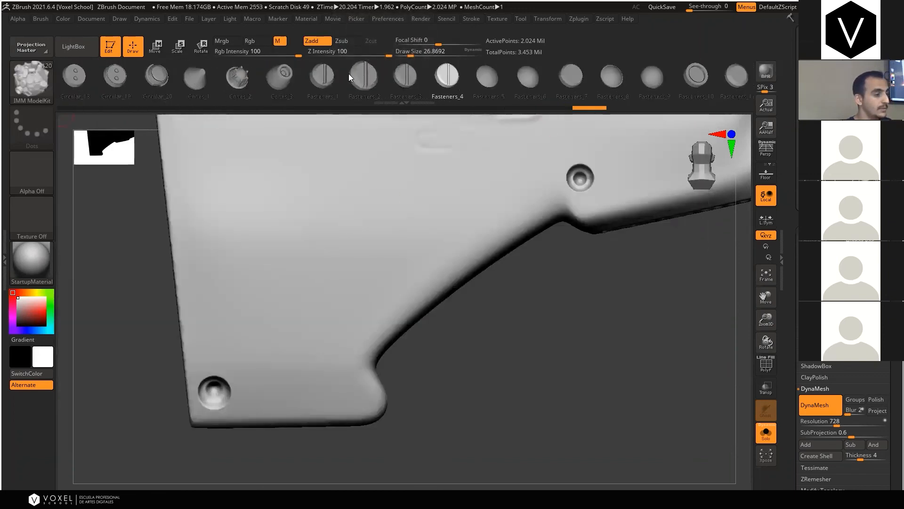
click(324, 77)
drag(214, 390, 228, 371)
Scale and position the inserted slotted screw with the transform gizmo so it sits inside the stock's lower recess
drag(452, 368, 458, 365)
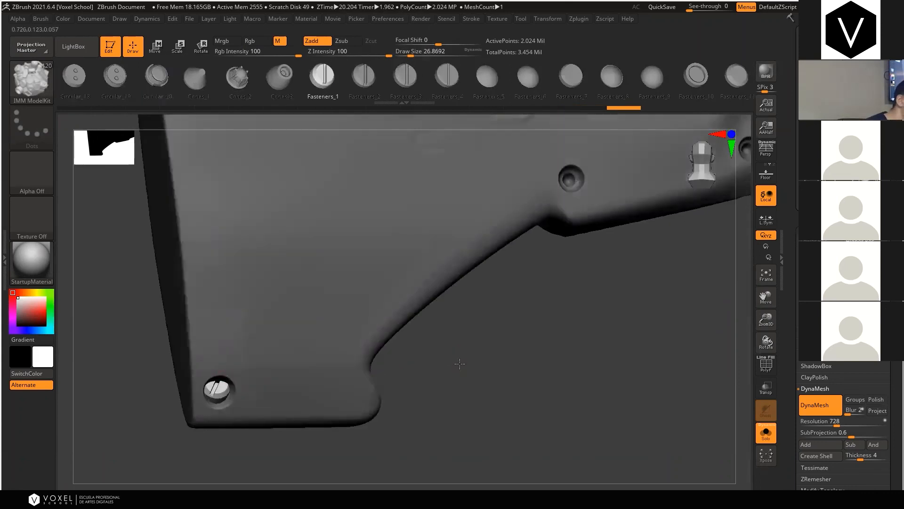
click(201, 49)
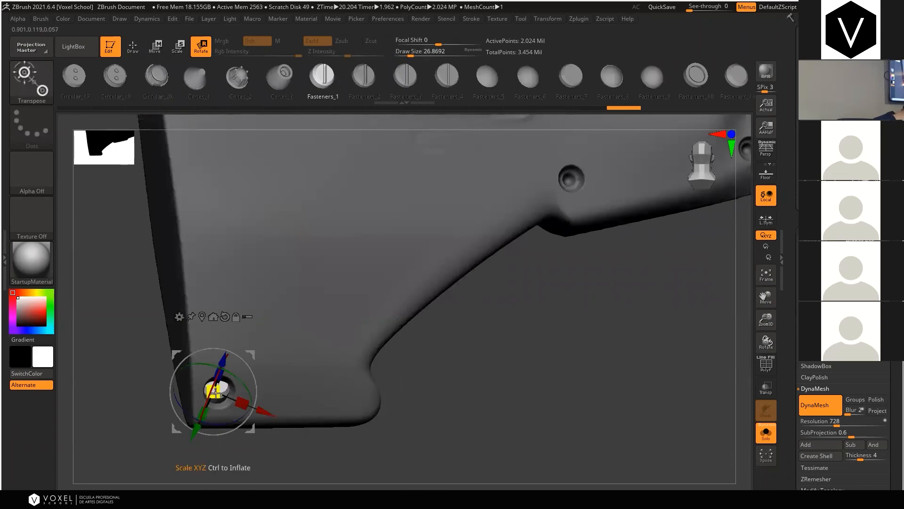
drag(210, 398, 204, 414)
drag(231, 388, 239, 405)
drag(399, 364, 476, 360)
drag(267, 391, 251, 414)
drag(202, 442, 203, 441)
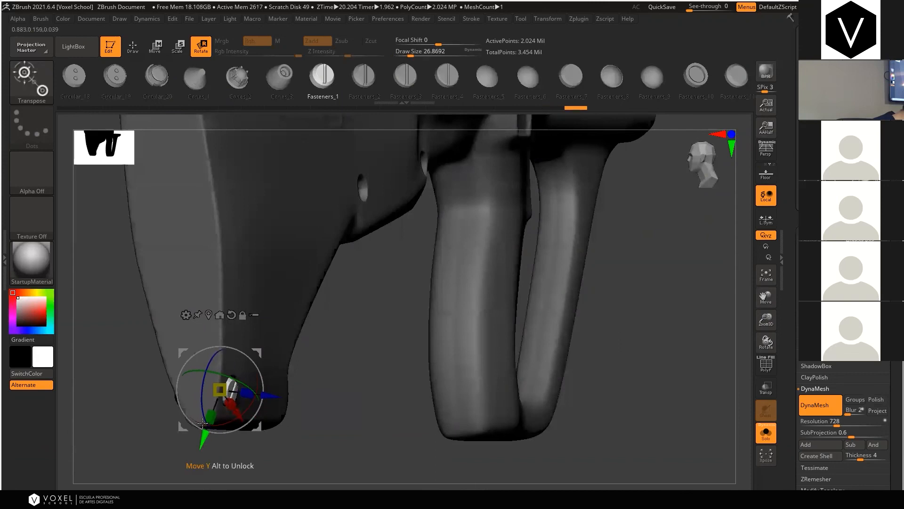
click(134, 48)
mouse_move(365, 393)
mouse_down()
mouse_move(343, 394)
mouse_move(317, 347)
mouse_up()
key(w)
drag(261, 347, 263, 348)
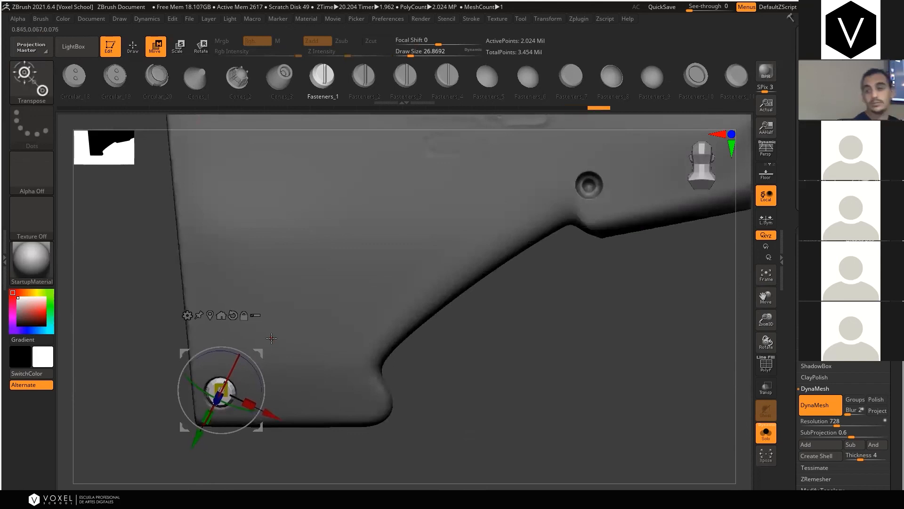
Clear the mask on the rifle body, split the inserted screw into its own subtool and select it
key(q)
ctrl+click(127, 305)
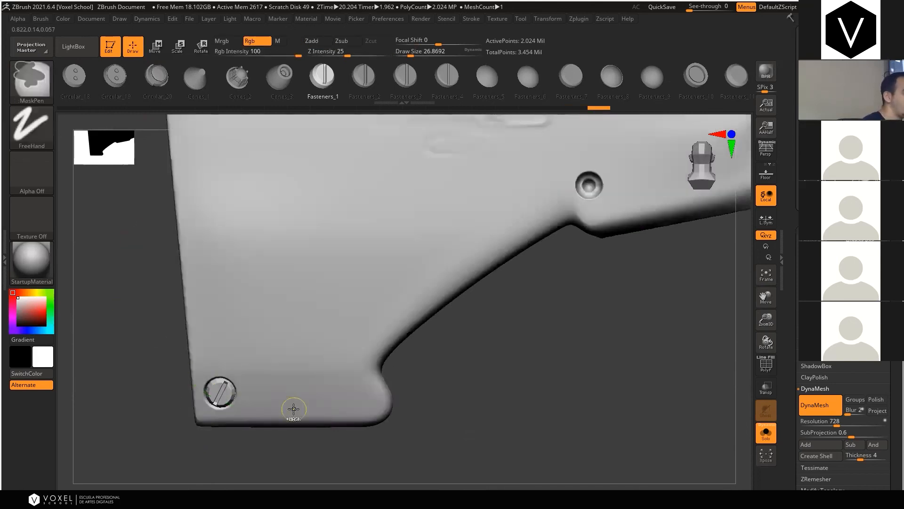
ctrl+shift+click(220, 387)
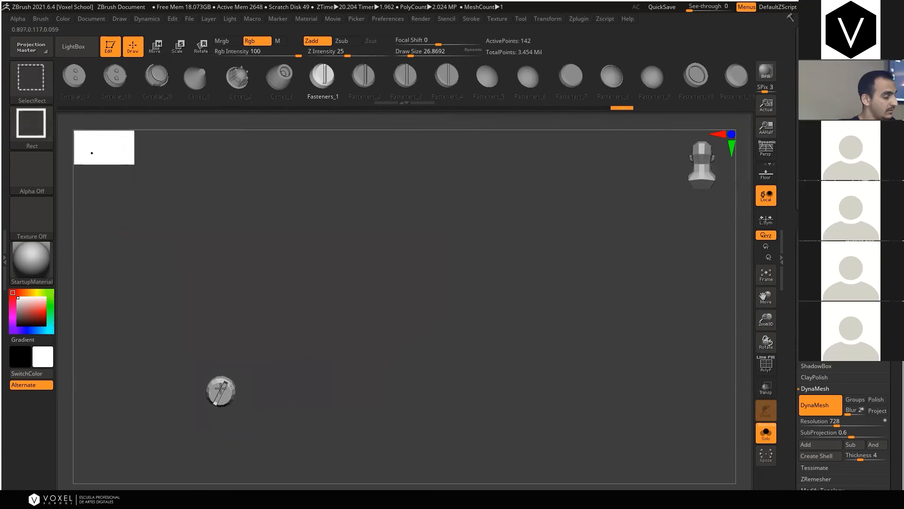
ctrl+shift+click(708, 351)
drag(791, 438, 794, 350)
click(812, 293)
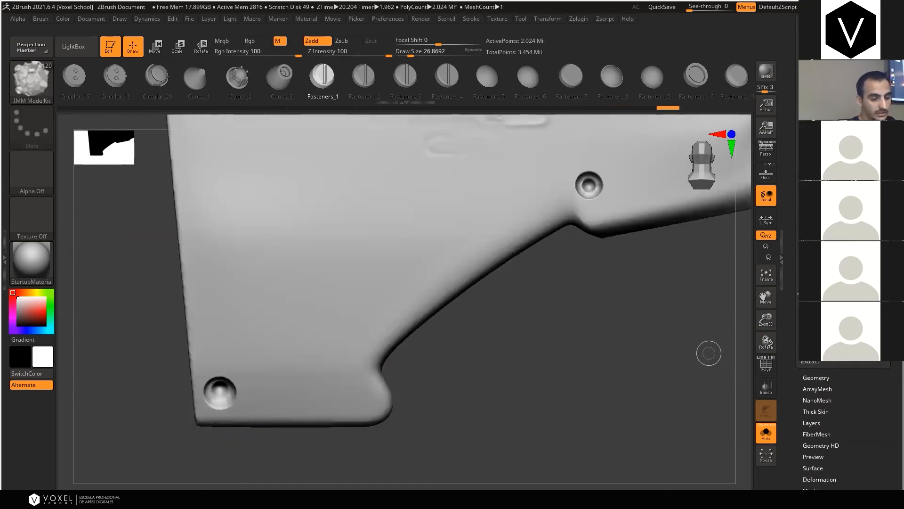
click(812, 282)
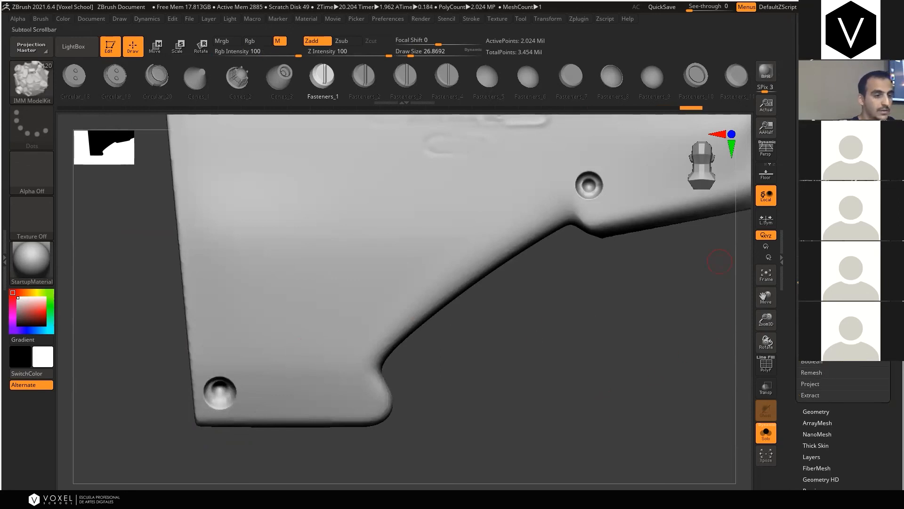
click(829, 165)
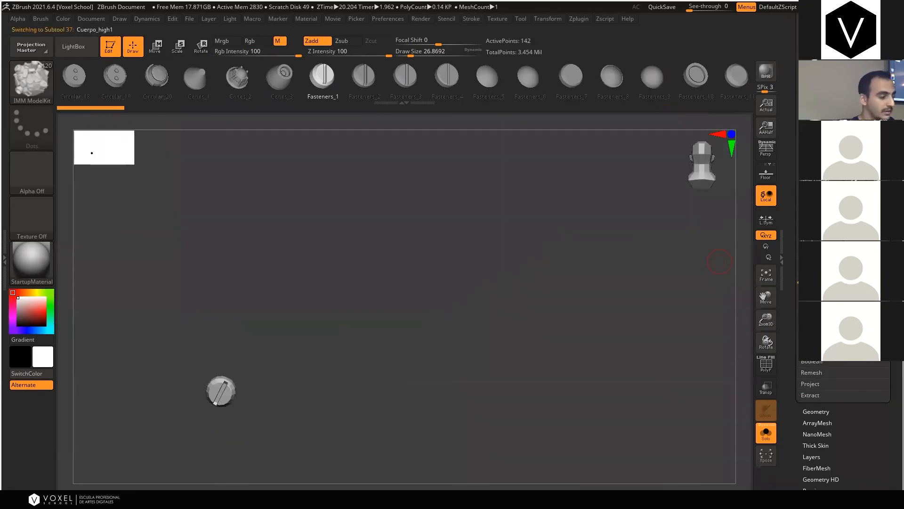
Turn off Solo and subdivide the screw subtool to smooth it in its recess on the stock
click(756, 430)
key(ctrl)
mouse_move(442, 422)
mouse_down()
mouse_move(468, 403)
mouse_move(445, 396)
mouse_move(723, 378)
mouse_up()
drag(759, 312, 880, 249)
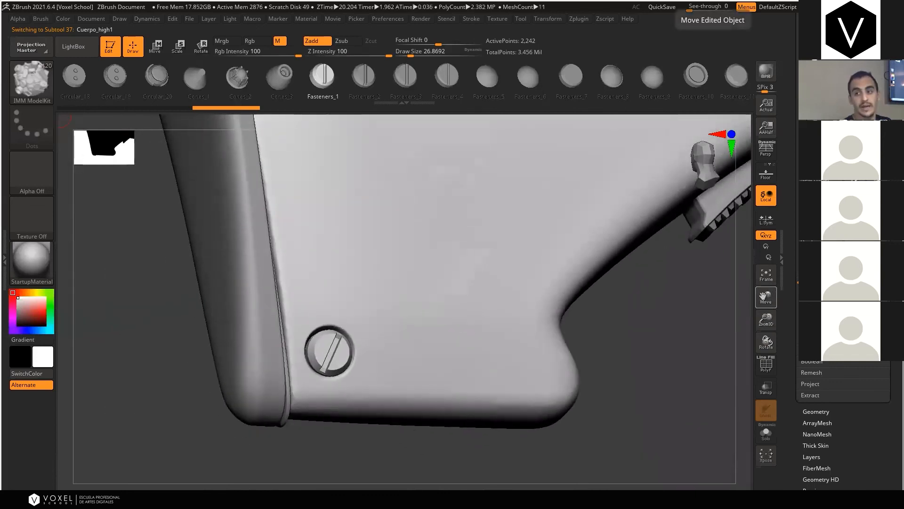
drag(90, 335, 88, 329)
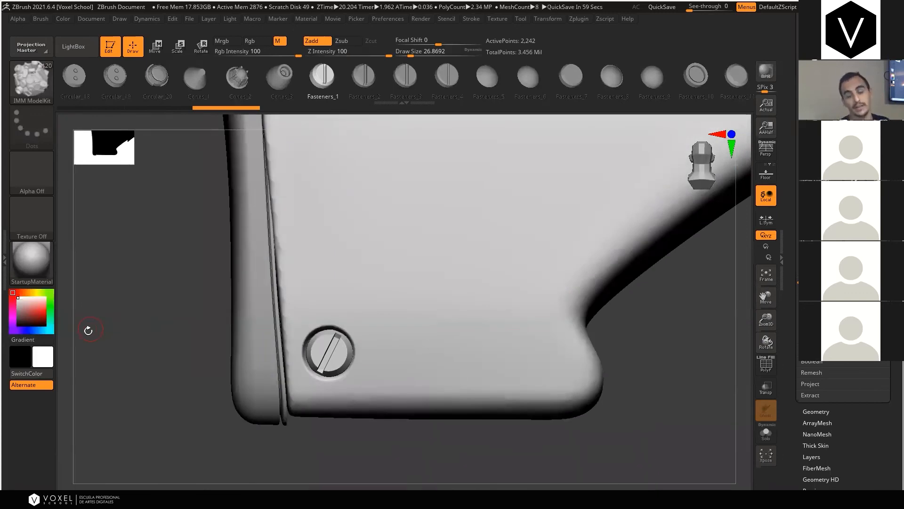
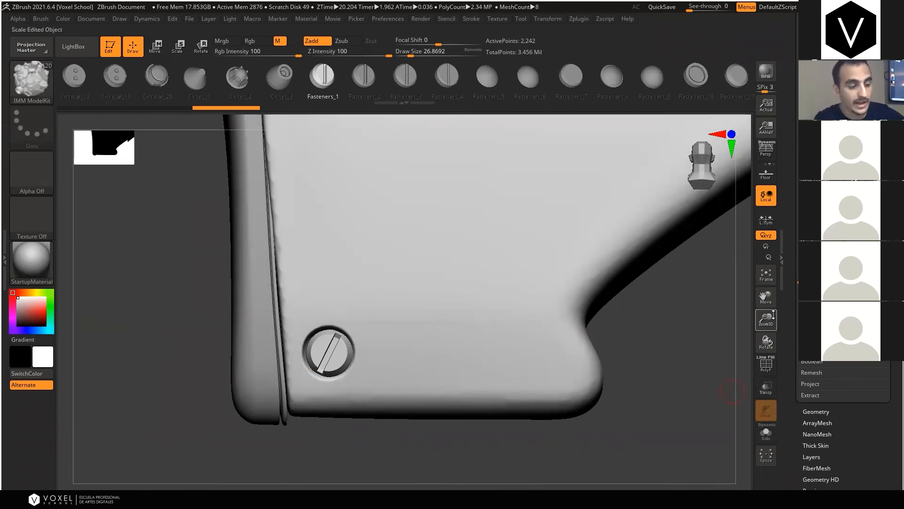
Examine the complete high-poly rifle from the stock to the grip, foregrip and barrel
drag(766, 320, 744, 228)
drag(766, 297, 644, 328)
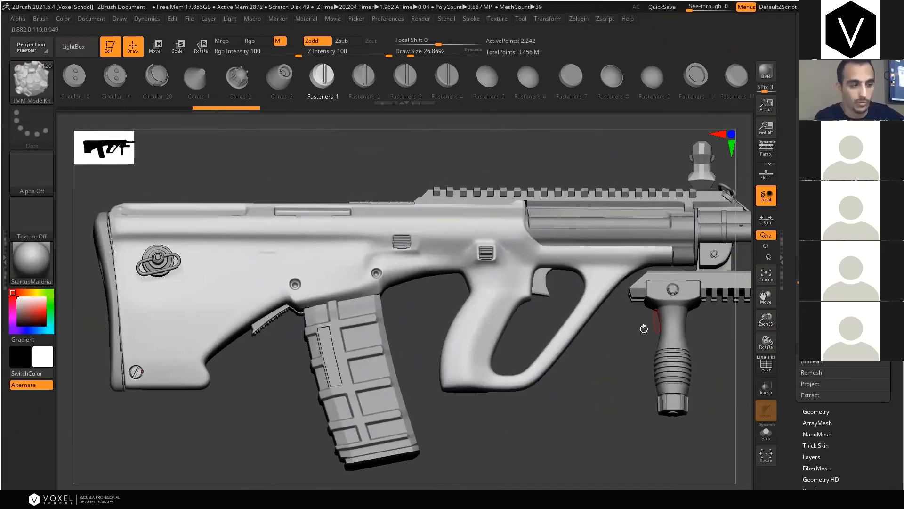
drag(765, 320, 765, 349)
drag(766, 295, 404, 314)
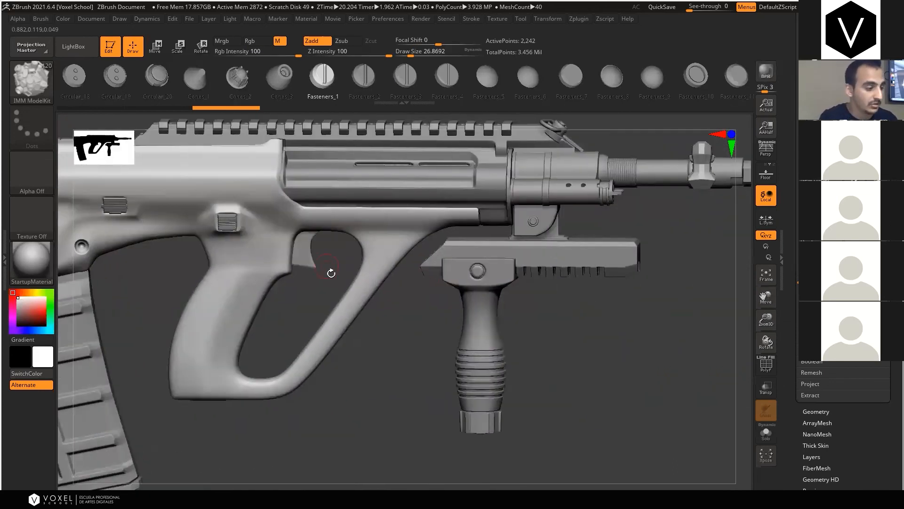
drag(568, 327, 568, 312)
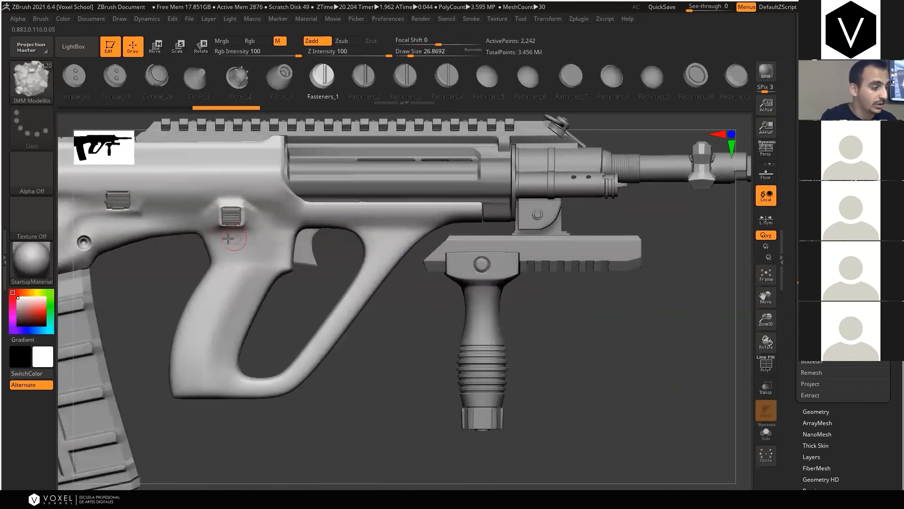
drag(184, 268, 202, 242)
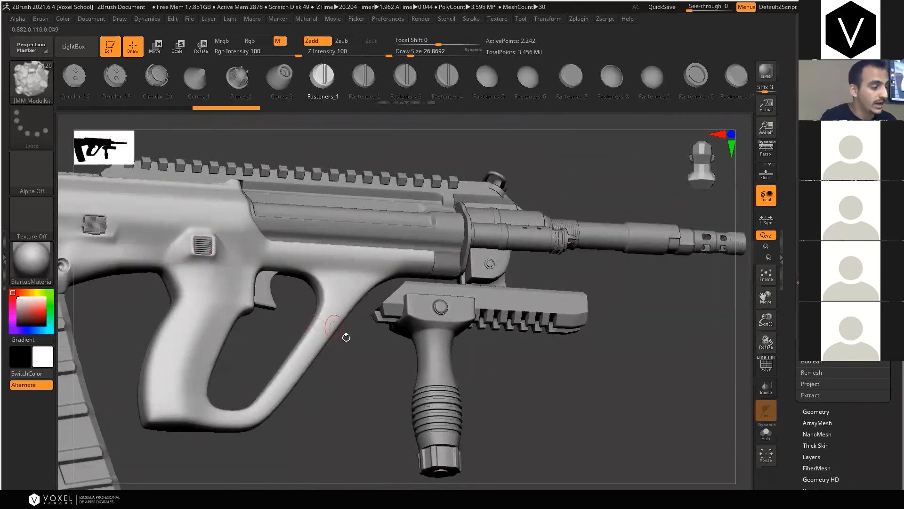
shift+drag(346, 337, 606, 250)
shift+drag(602, 337, 607, 325)
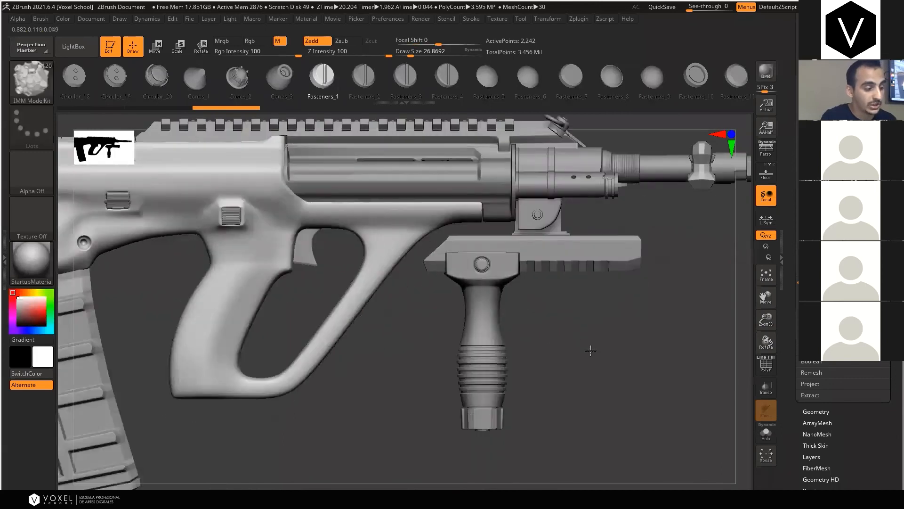
drag(774, 321, 450, 279)
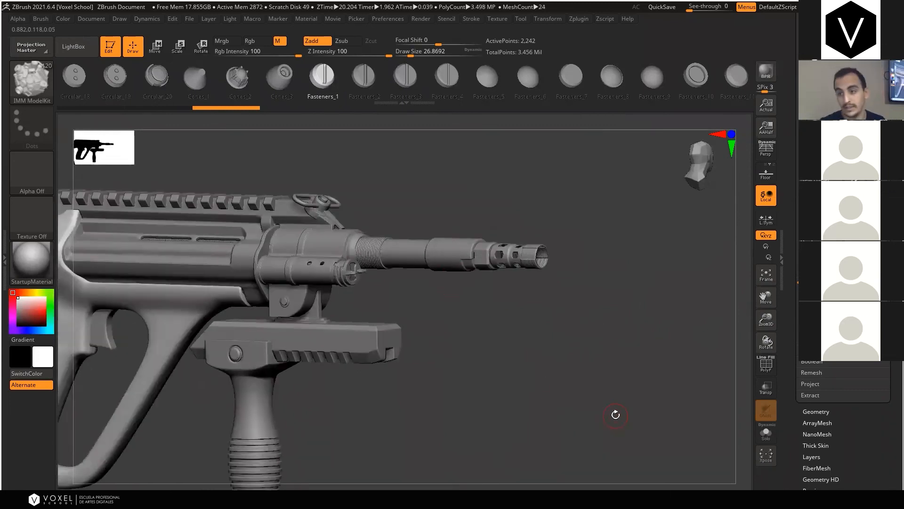
drag(612, 404, 405, 233)
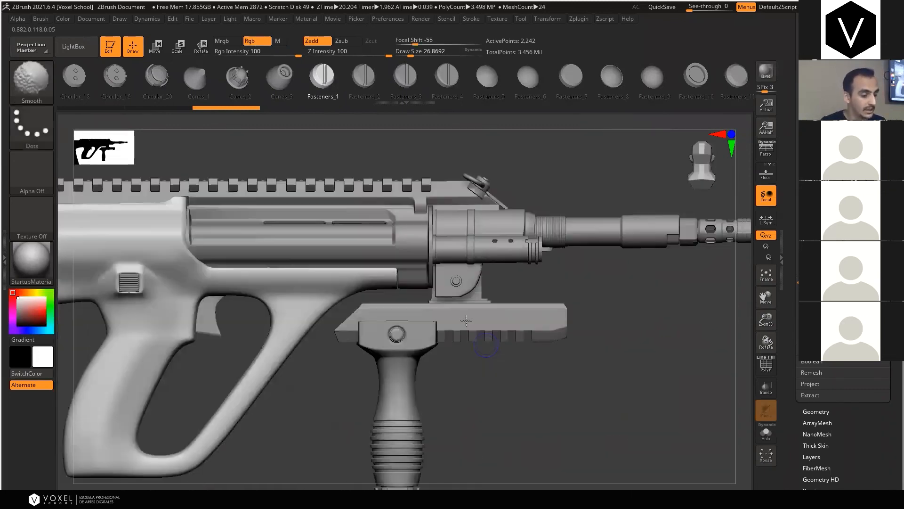
drag(581, 306, 440, 290)
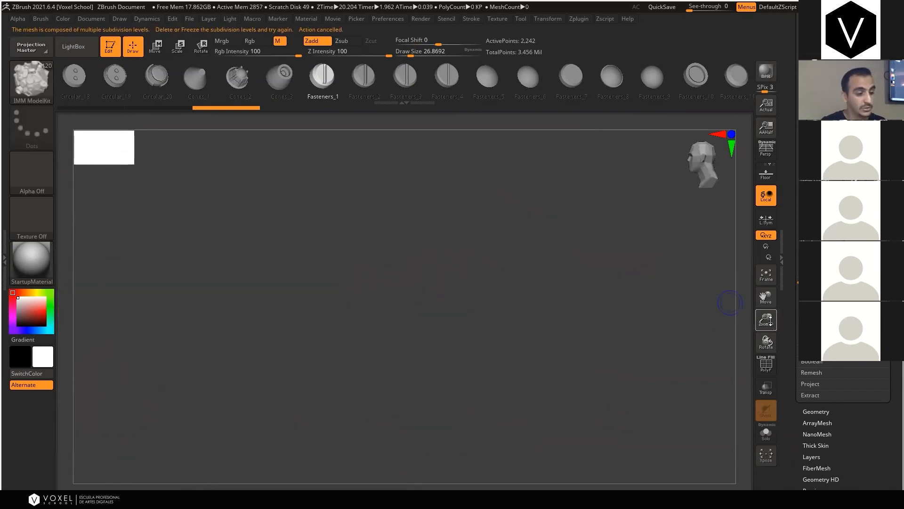
Close ZBrush without saving the project and view the Steyr_AUG rifle from the side in Substance Painter
key(alt+F4)
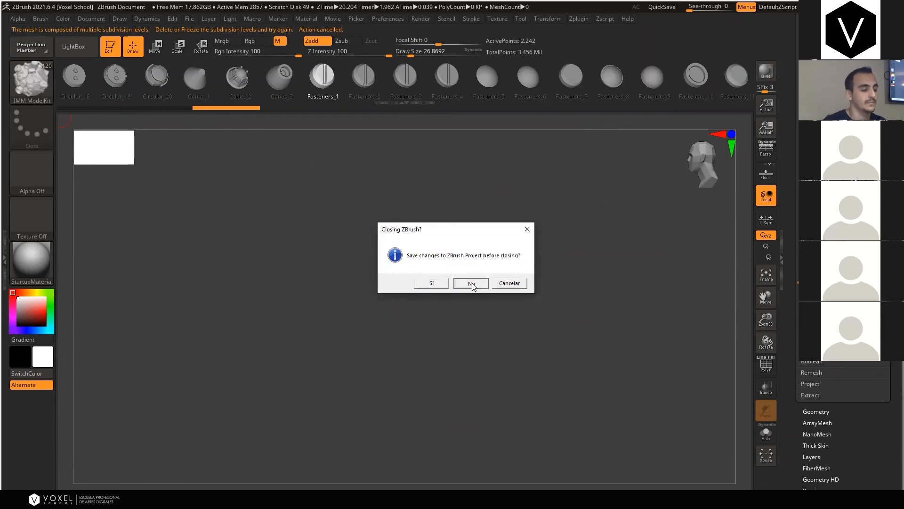
click(470, 286)
click(372, 465)
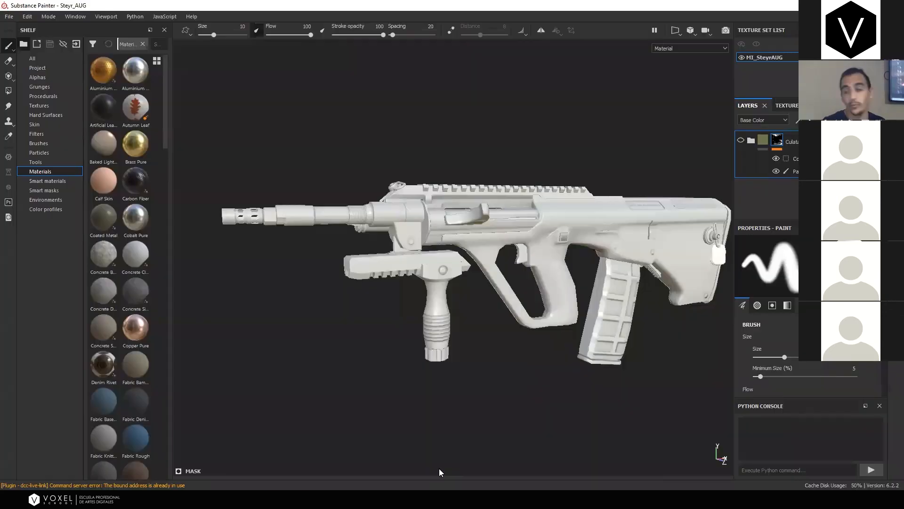
mouse_move(591, 380)
alt+mouse_down()
mouse_move(540, 414)
mouse_move(425, 420)
mouse_move(490, 430)
mouse_move(496, 412)
alt+mouse_up()
alt+middle_drag(500, 413, 408, 372)
alt+drag(408, 372, 400, 372)
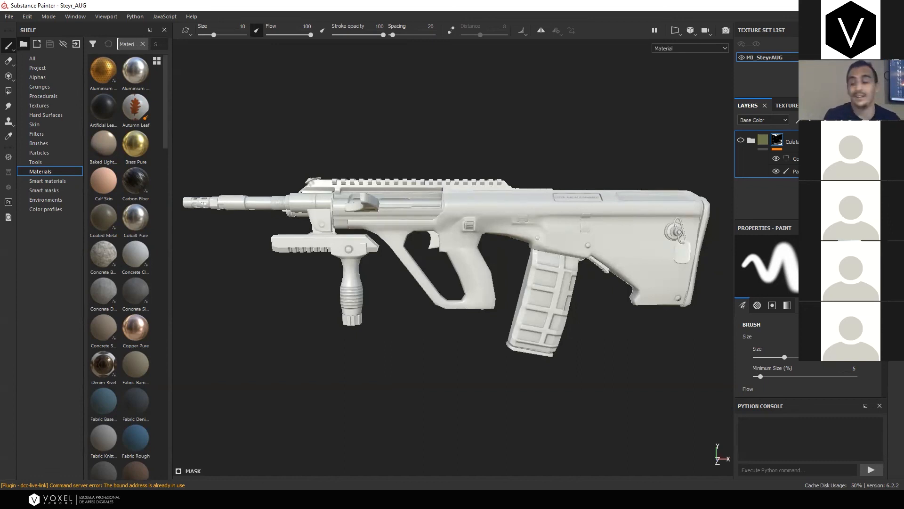
Bring up the reference board and examine the Steyr AUG Ref photos of the rifle
mouse_move(903, 254)
right_down()
mouse_move(221, 243)
mouse_move(333, 246)
right_up()
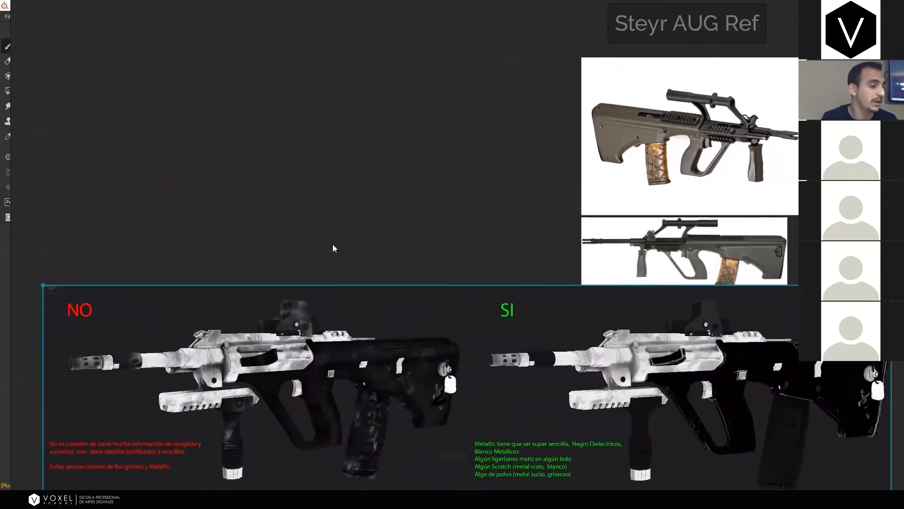
scroll(467, 243, down, 2)
scroll(467, 242, down, 3)
drag(487, 309, 640, 409)
click(605, 293)
scroll(582, 255, up, 3)
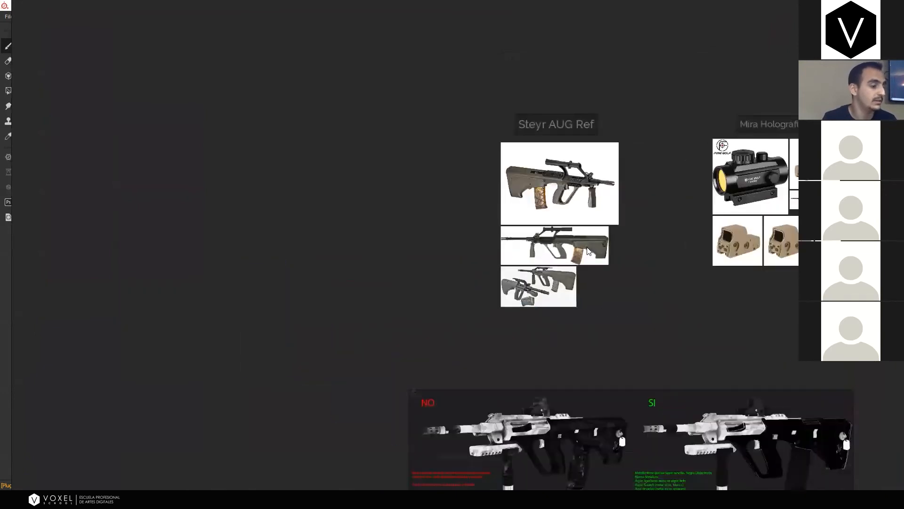
middle_drag(638, 241, 564, 258)
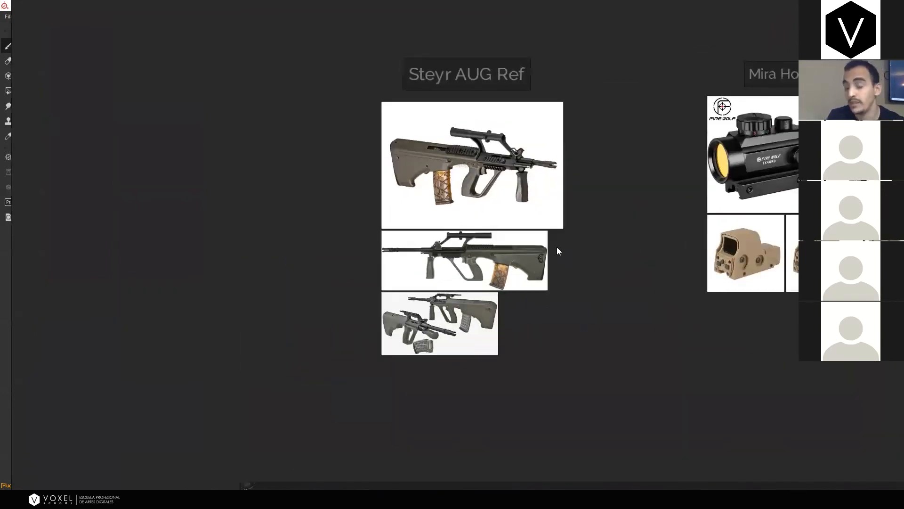
scroll(441, 329, up, 1)
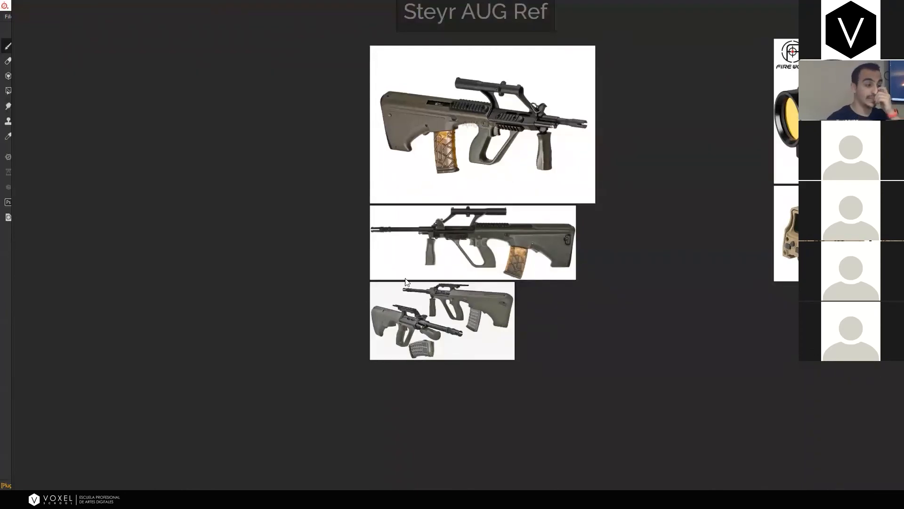
scroll(536, 311, up, 3)
middle_drag(535, 307, 526, 327)
scroll(678, 419, down, 2)
Switch to the weapons and vehicles portfolio PDF in the browser and exit its full-screen presentation
key(alt+Tab)
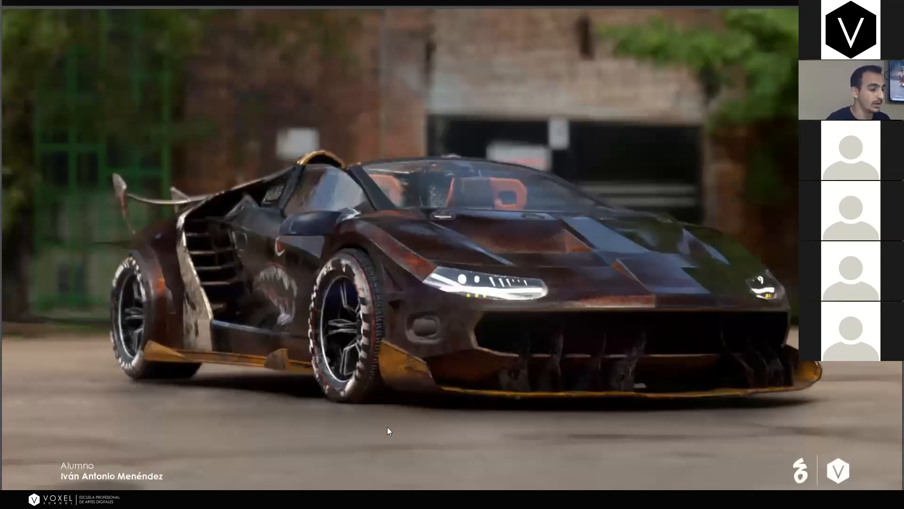
key(Escape)
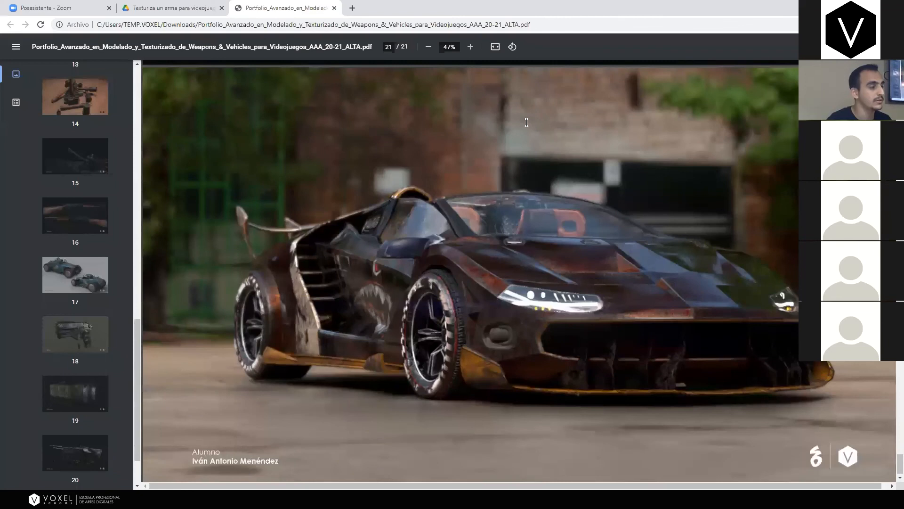
Search the web for "metal damage" in a new maximized browser page and show the image results
drag(780, 6, 556, 116)
click(570, 119)
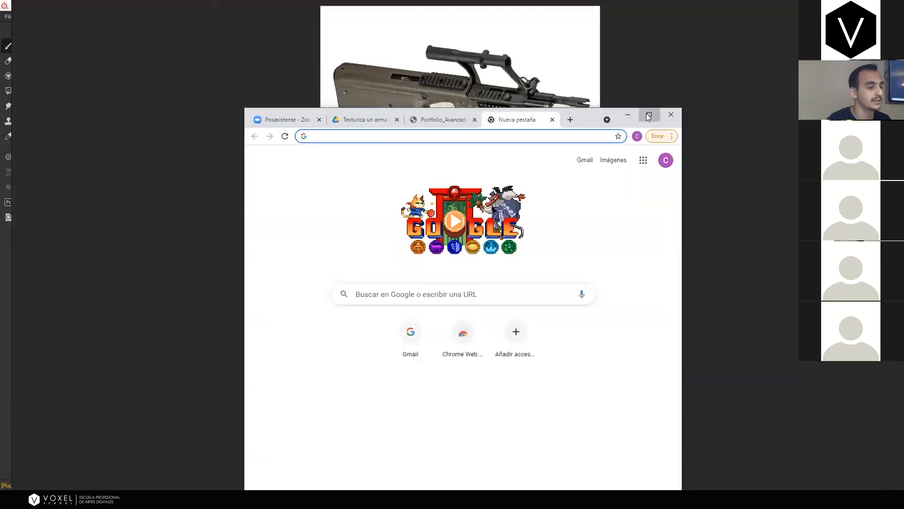
click(649, 114)
click(470, 183)
text(met)
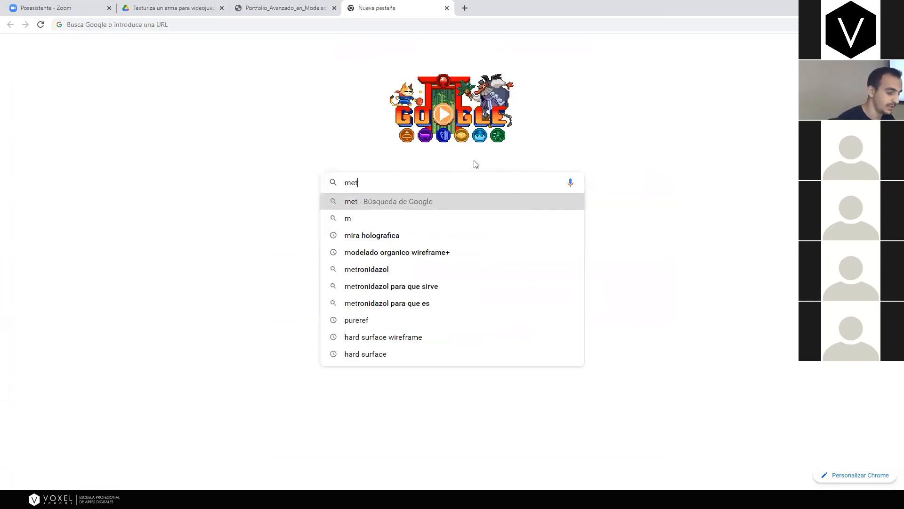
text(al damage)
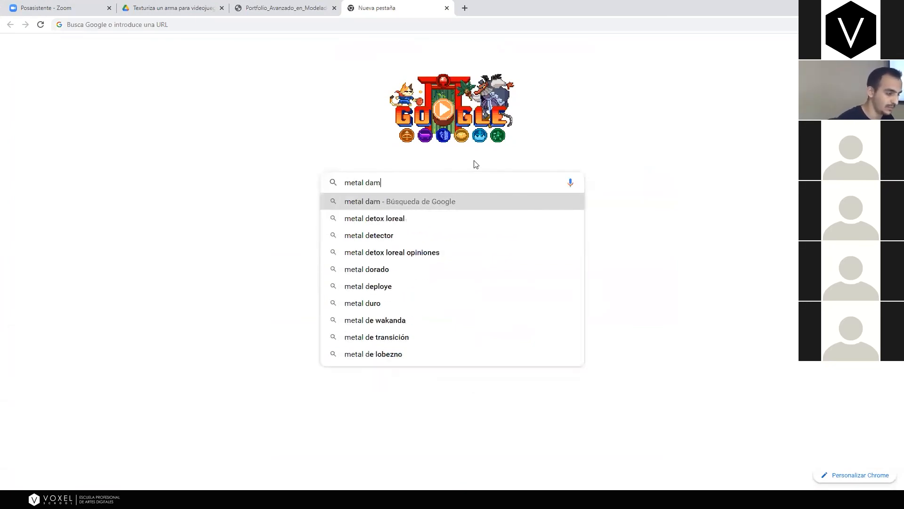
key(Return)
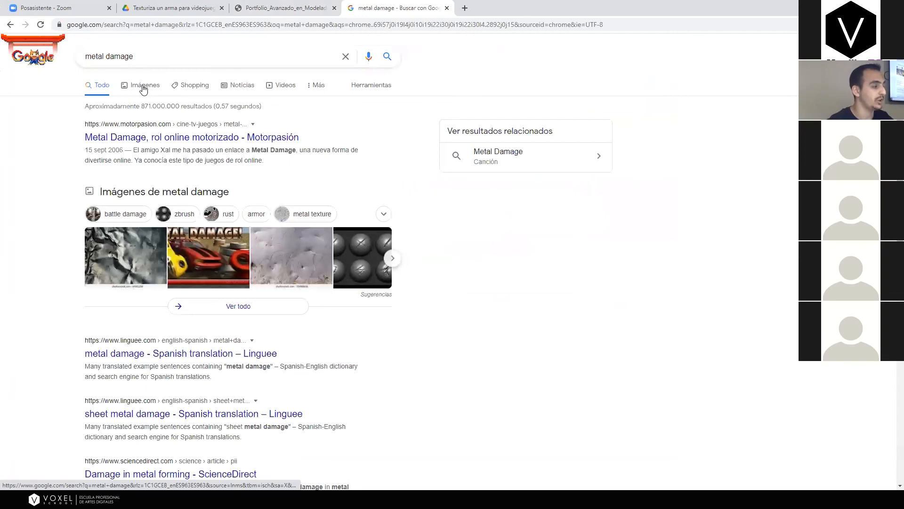
click(142, 85)
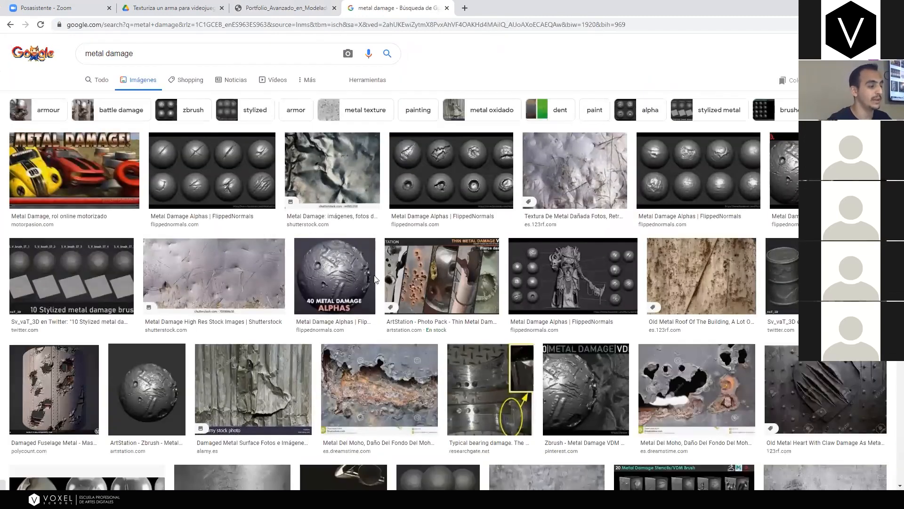
Find the Depositphotos closeup of a damaged metal surface among the image results and copy the image
scroll(618, 283, down, 3)
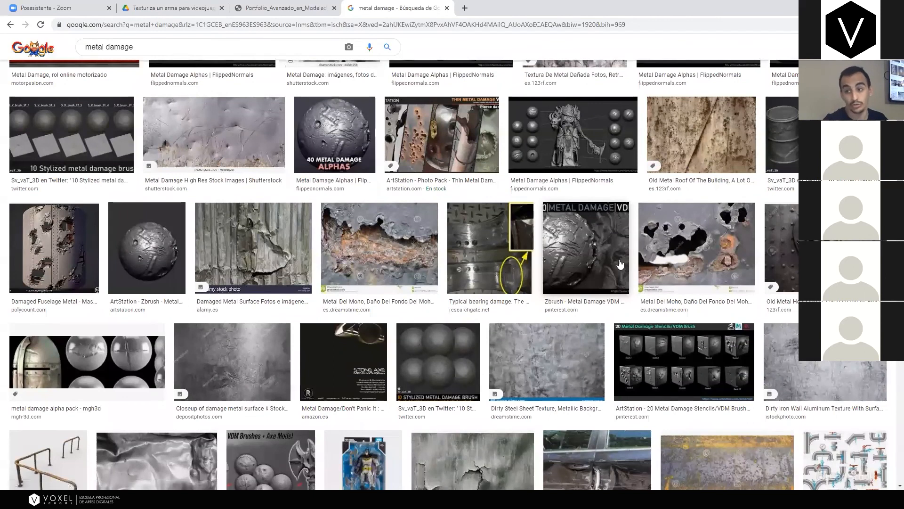
scroll(588, 278, down, 2)
click(232, 269)
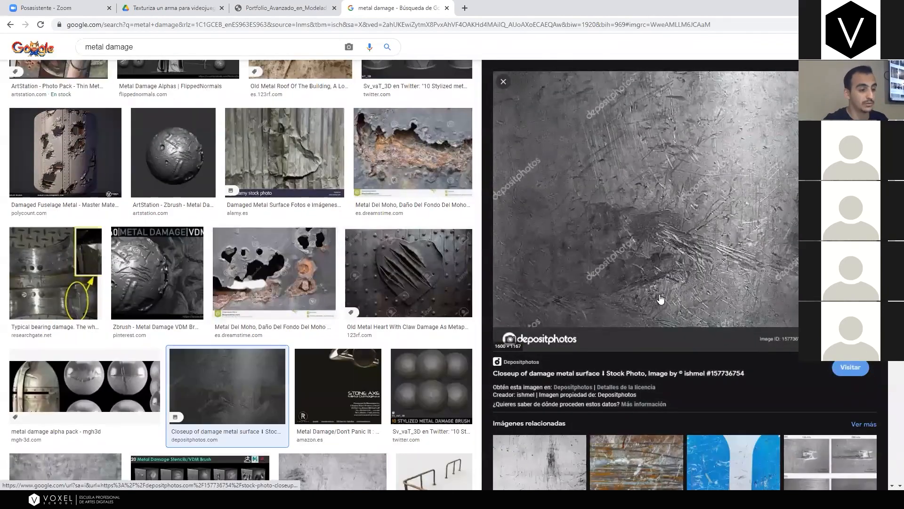
right_click(645, 231)
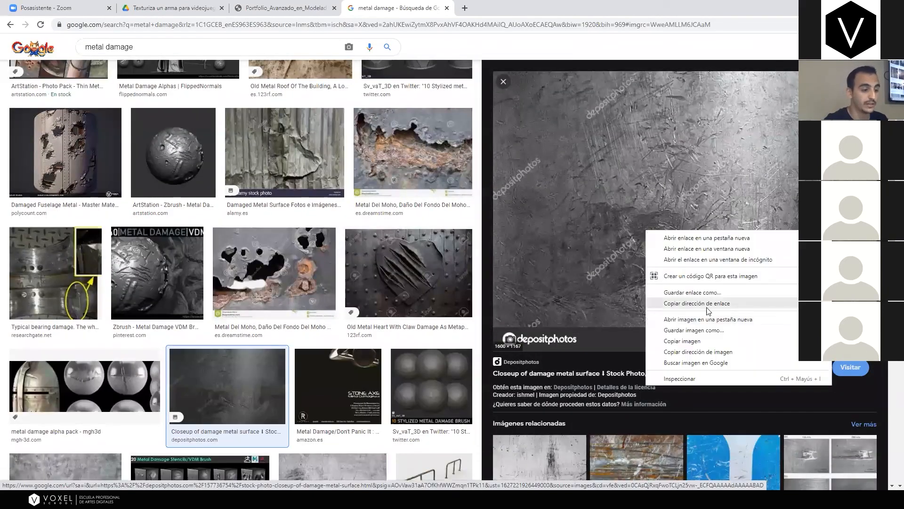
click(696, 345)
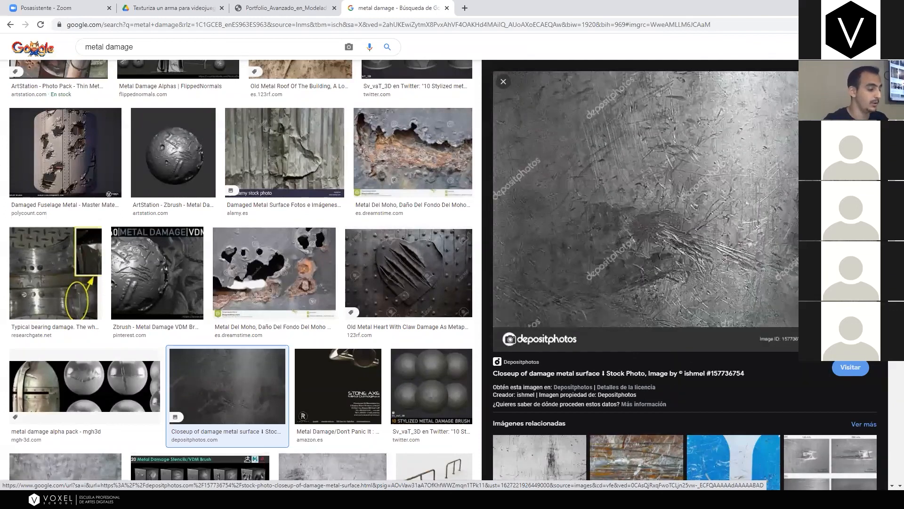
Switch to the PureRef board, paste the damaged metal photo and place it beside the lowest rifle photo
mouse_move(401, 466)
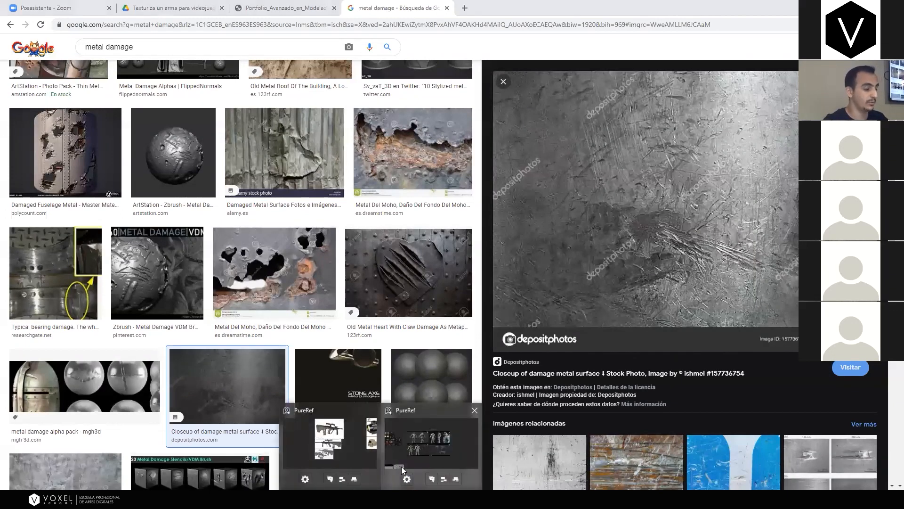
click(358, 452)
key(ctrl+v)
ctrl+alt+drag(203, 300, 339, 341)
ctrl+alt+drag(178, 252, 542, 361)
drag(499, 365, 577, 345)
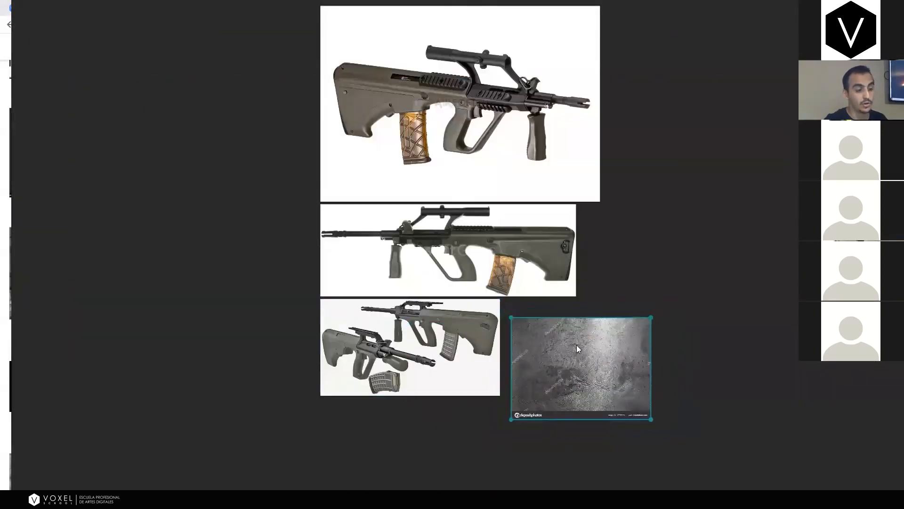
Rearrange the rifle photos and the metal image as a group under the Steyr AUG Ref heading
click(634, 259)
drag(384, 425, 597, 206)
drag(499, 194, 490, 210)
middle_drag(205, 144, 163, 227)
drag(347, 199, 354, 177)
drag(216, 141, 562, 461)
drag(445, 413, 429, 408)
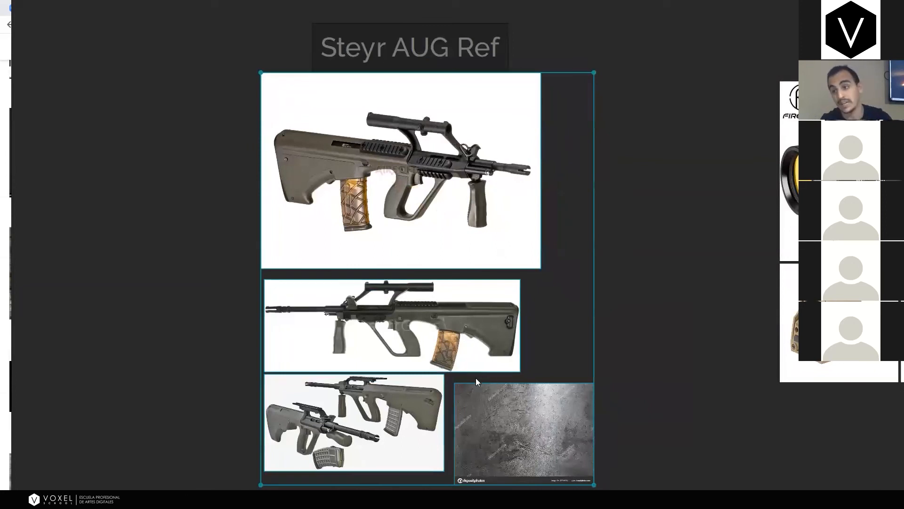
Examine the stock, screws and magazine in the uppermost Steyr AUG reference photo up close
scroll(453, 377, up, 5)
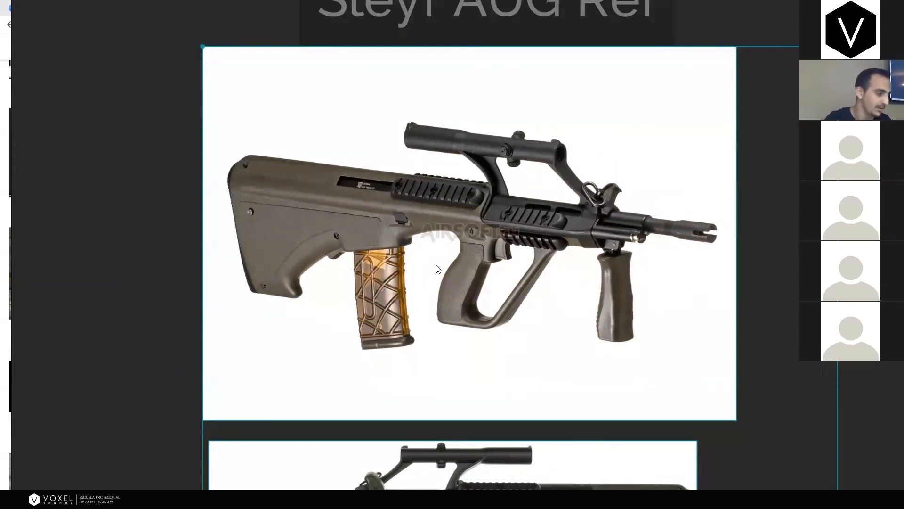
scroll(436, 268, up, 3)
drag(208, 180, 361, 174)
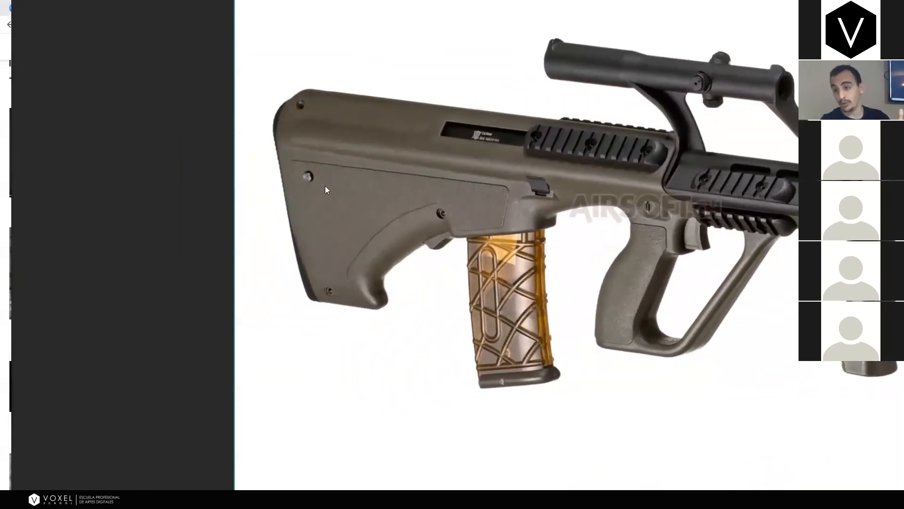
scroll(324, 184, down, 8)
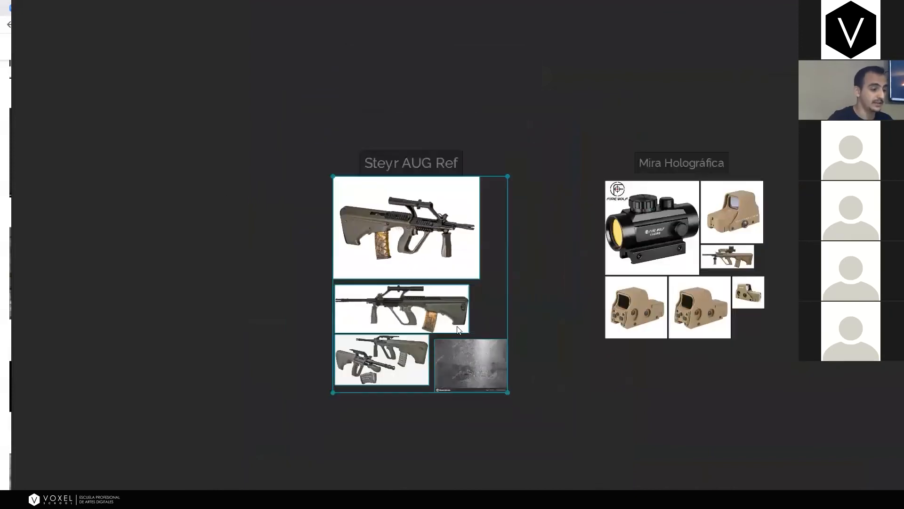
Examine the NO example of the rifle's metallic map and its notes on wear and saturated channels
middle_drag(457, 326, 363, 148)
drag(500, 330, 523, 246)
click(521, 209)
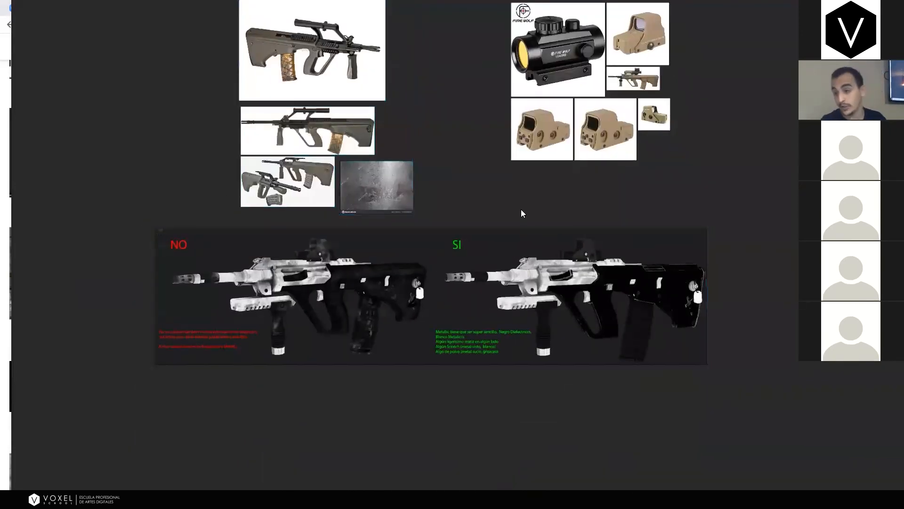
scroll(413, 265, up, 2)
middle_drag(413, 265, 457, 250)
drag(461, 244, 490, 242)
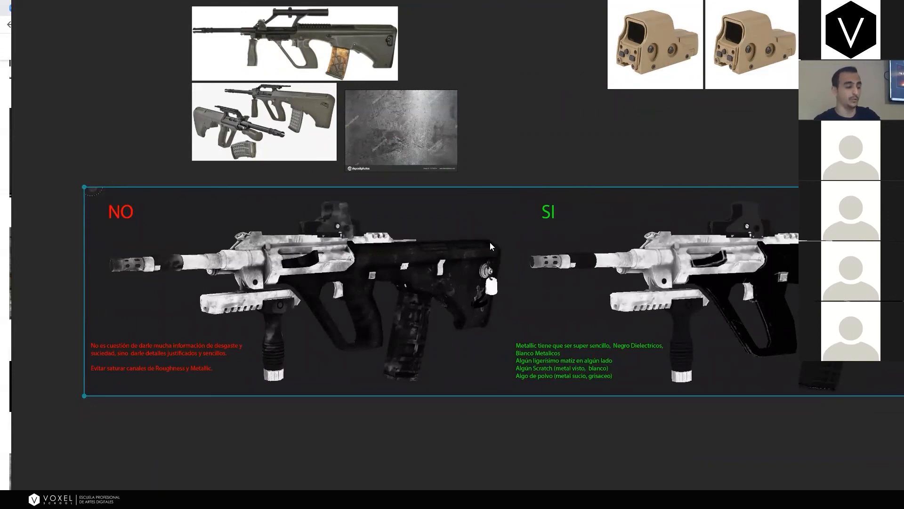
scroll(346, 338, up, 2)
middle_drag(337, 335, 385, 313)
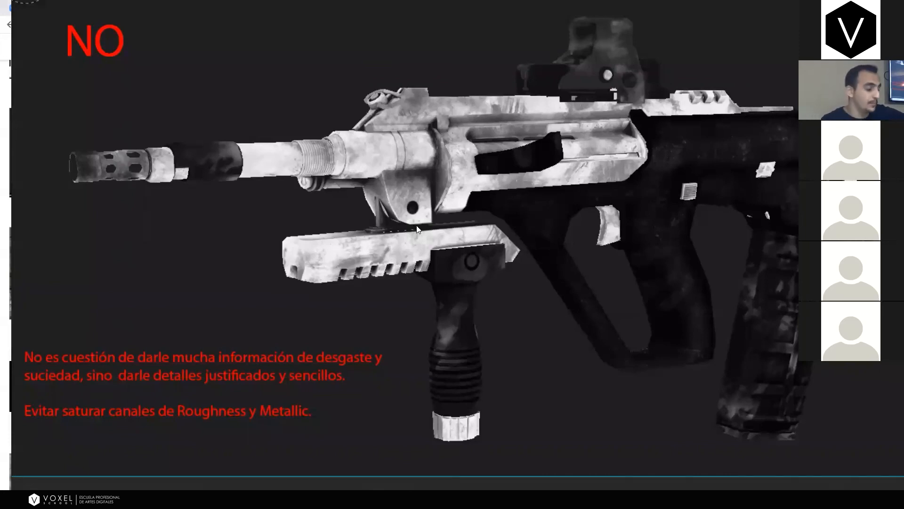
Examine the SI example of the rifle's metallic map and its notes on dielectrics, metals, scratches and dust
scroll(454, 213, down, 6)
middle_drag(519, 219, 271, 222)
scroll(560, 213, up, 4)
middle_drag(561, 213, 524, 212)
middle_drag(462, 342, 436, 341)
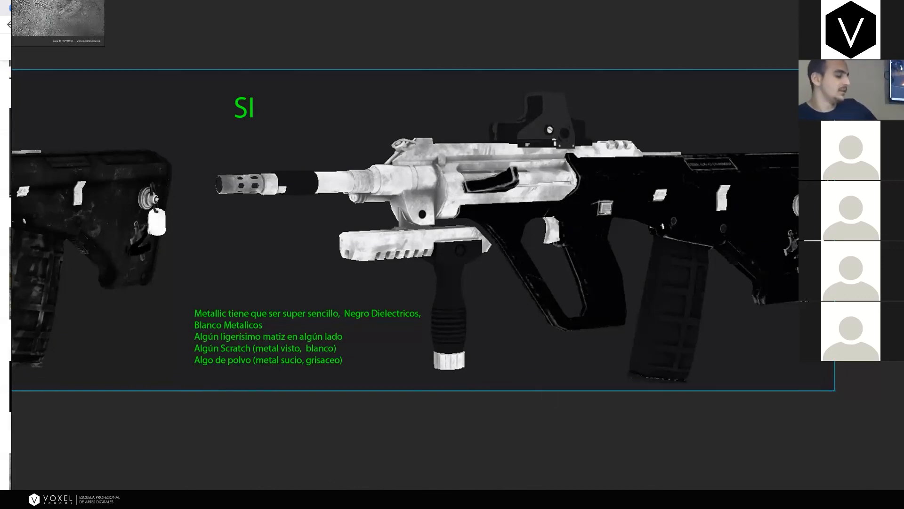
Switch to Substance Painter and review the mesh maps in the texture set settings of MI_SteyrAUG
mouse_move(334, 498)
click(401, 473)
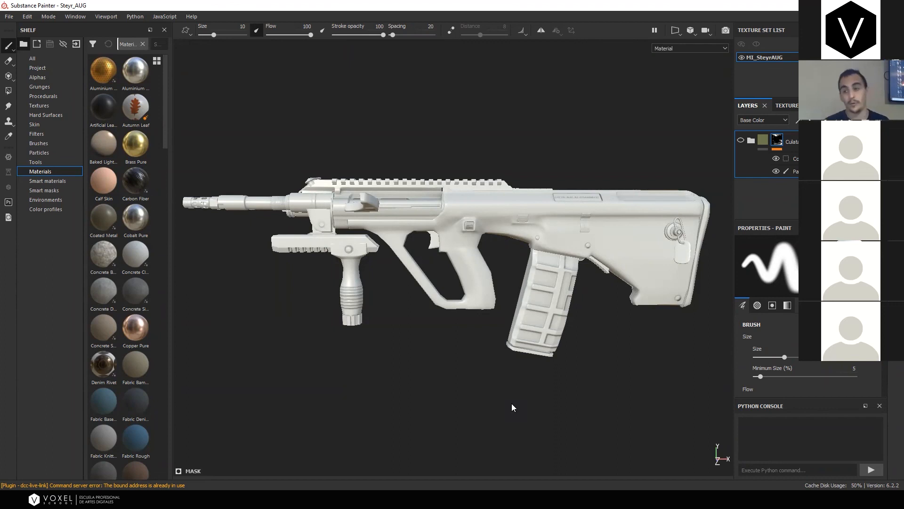
click(788, 106)
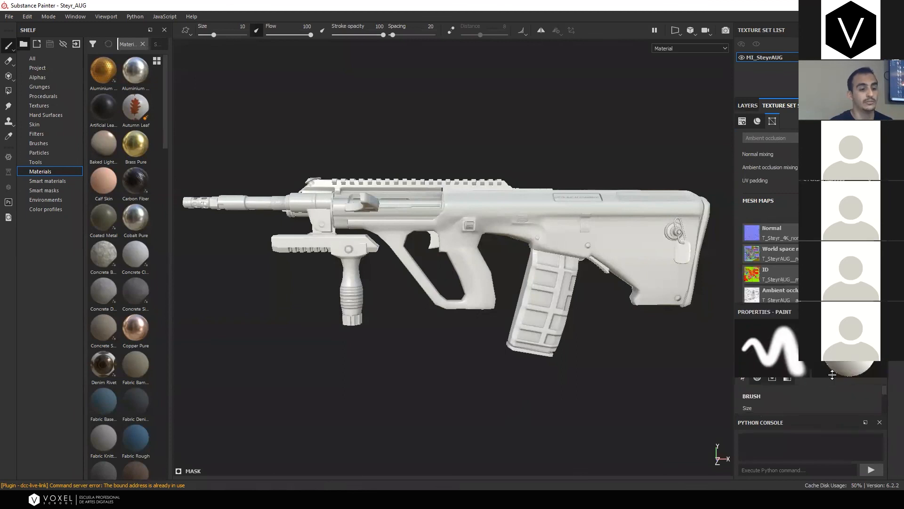
scroll(768, 216, down, 2)
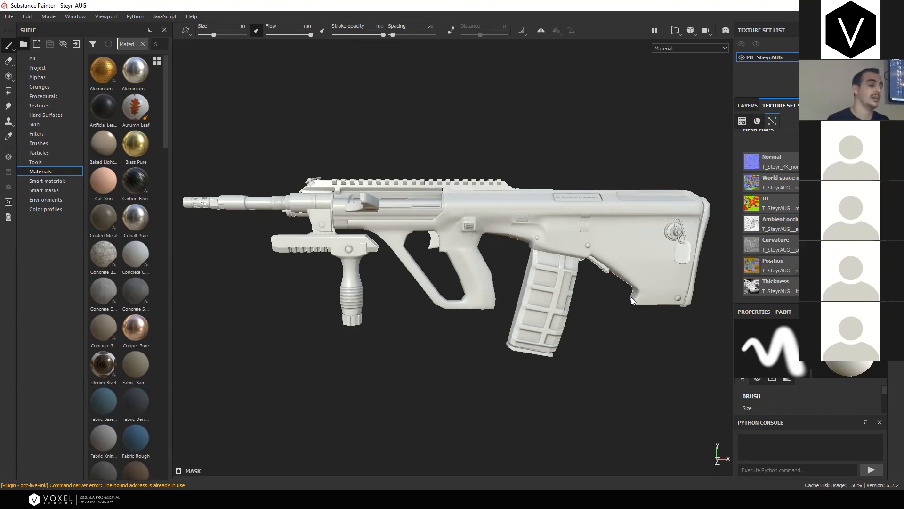
Switch to Marmoset Toolbag and expand Baker 1 to look through its bake groups
key(alt+Tab)
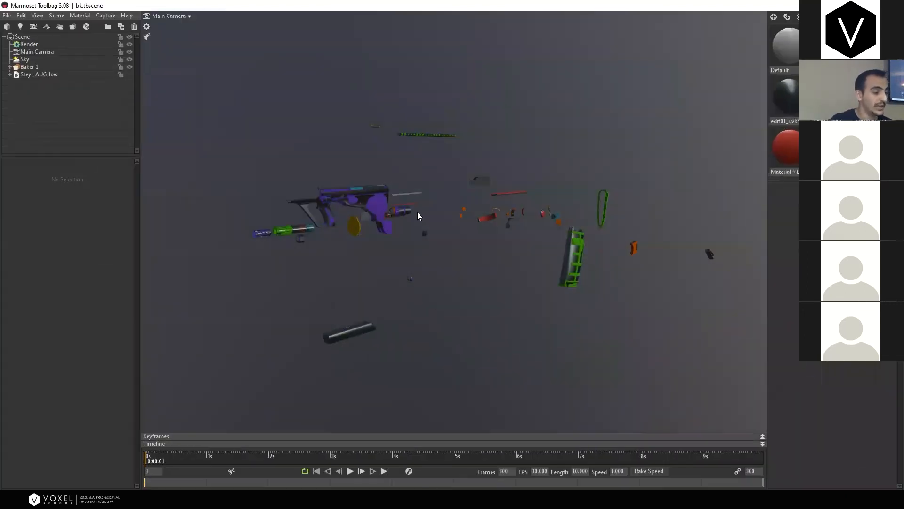
click(15, 68)
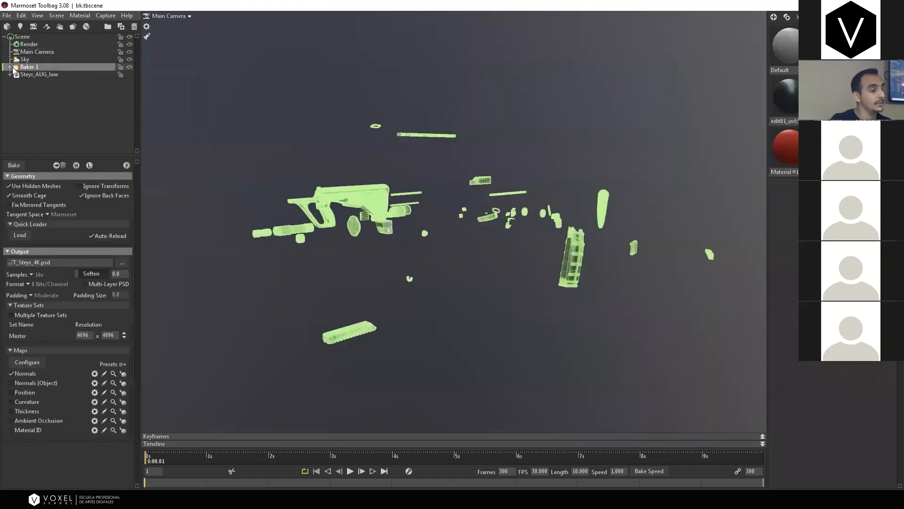
click(10, 68)
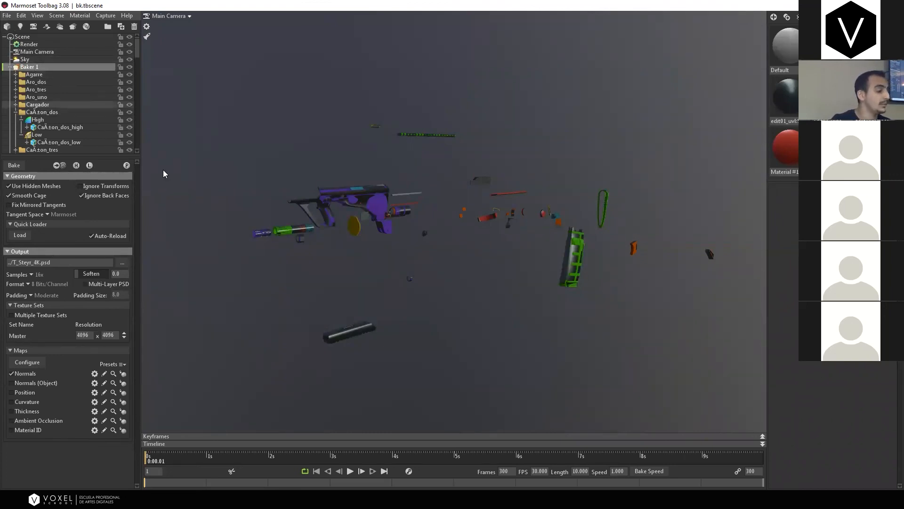
scroll(59, 126, down, 4)
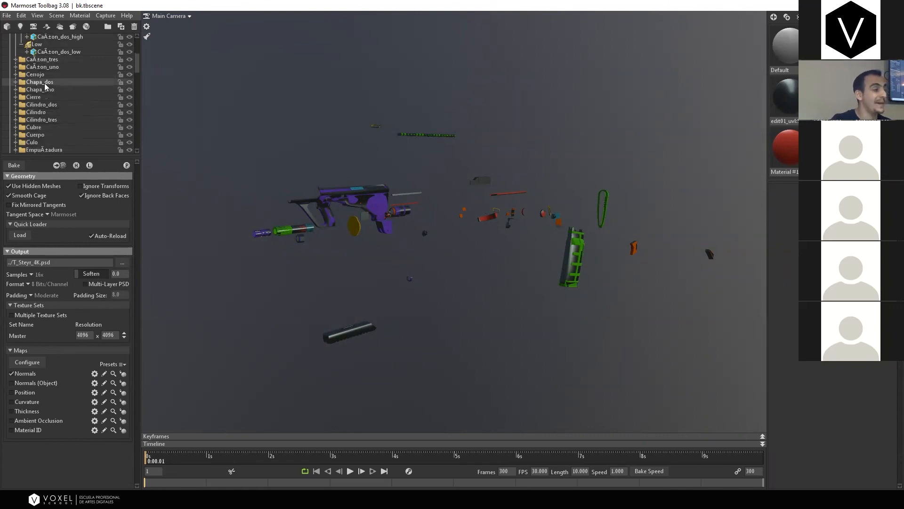
scroll(59, 120, up, 4)
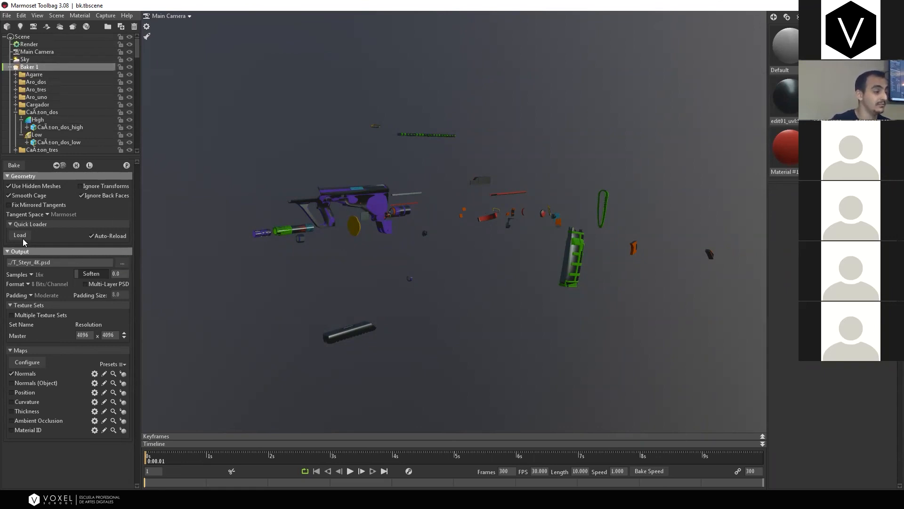
Add a second baker to the scene, collapse Baker 1, then open the Quick Loader file selection and cancel it
click(74, 27)
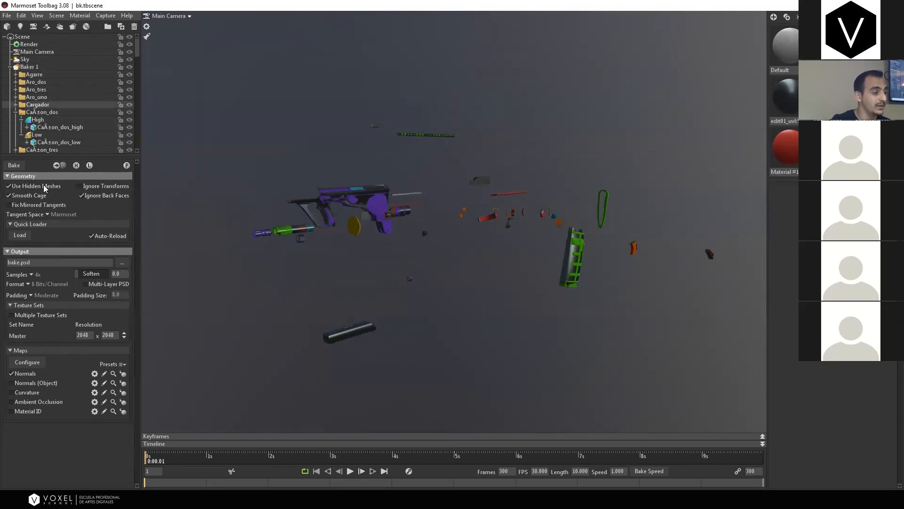
click(10, 67)
click(19, 234)
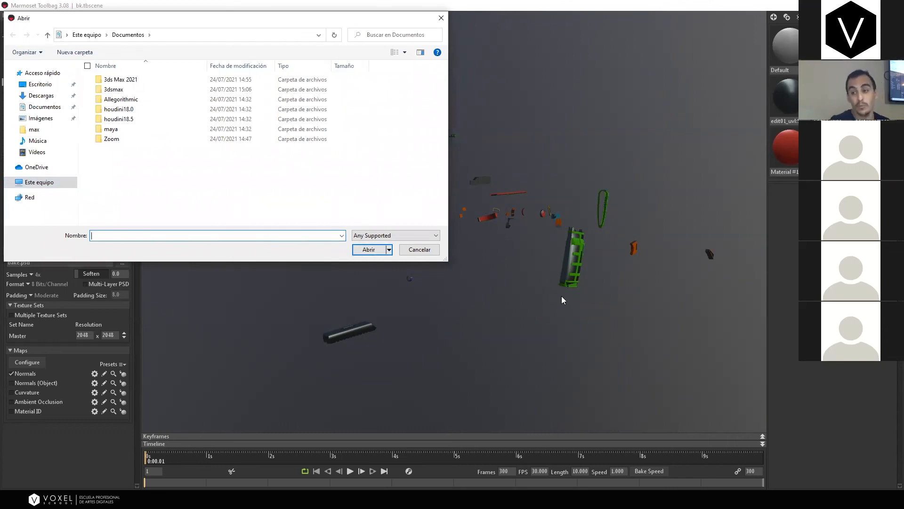
click(419, 250)
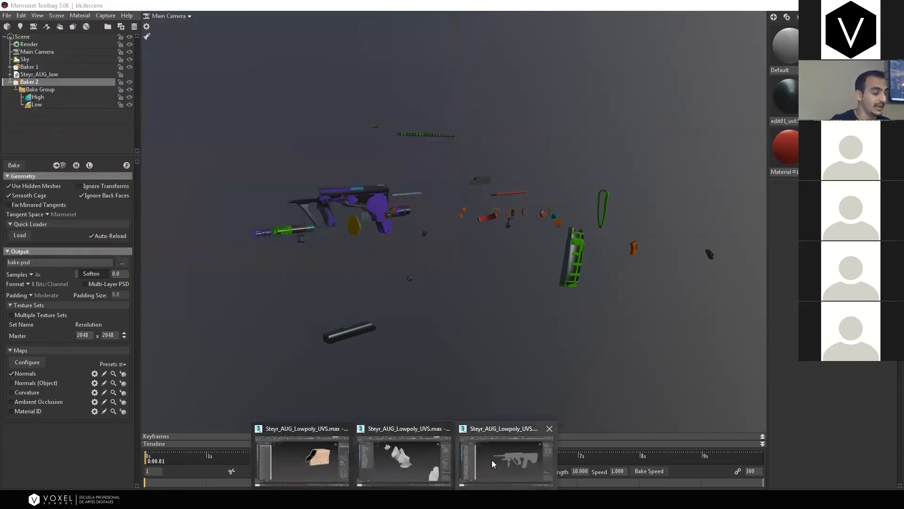
Switch to the 3ds Max low-poly UVs scene, dismiss the missing external files notice and delete the entire rifle
click(494, 457)
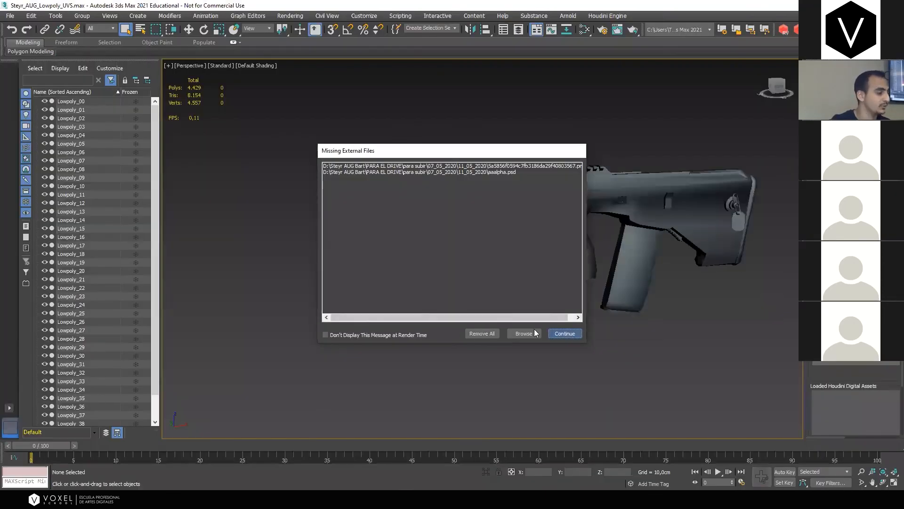
click(565, 333)
drag(274, 387, 800, 108)
key(Delete)
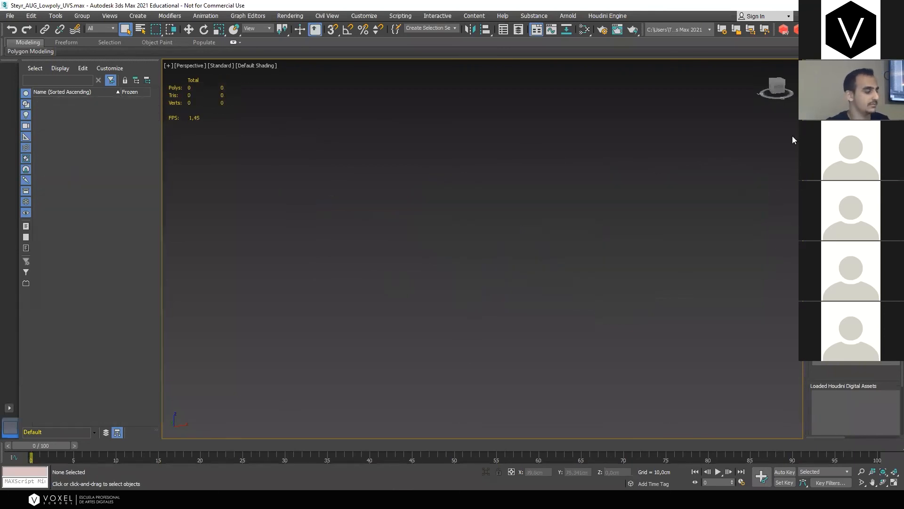
Import the exploded high- and low-poly rifle parts from the Steyr_AUG folder in MasterClass_24 into the empty scene
click(7, 15)
mouse_move(75, 141)
click(131, 140)
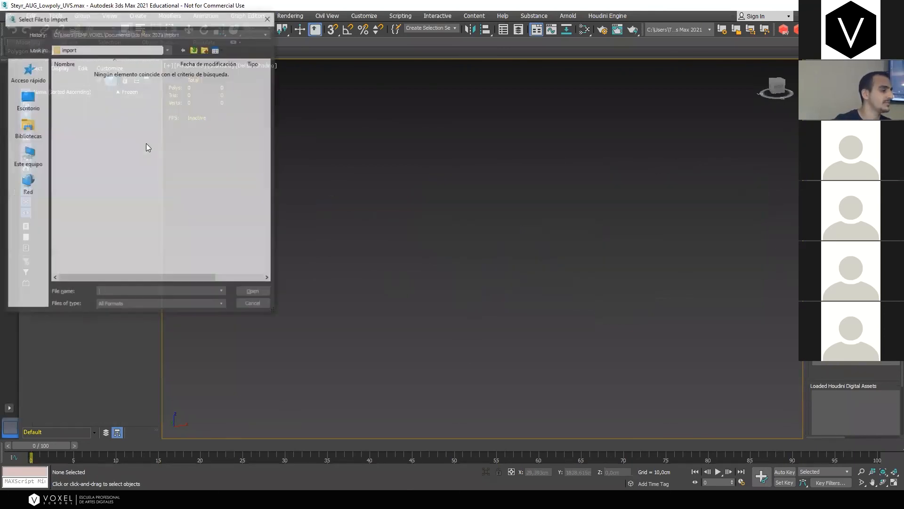
click(28, 100)
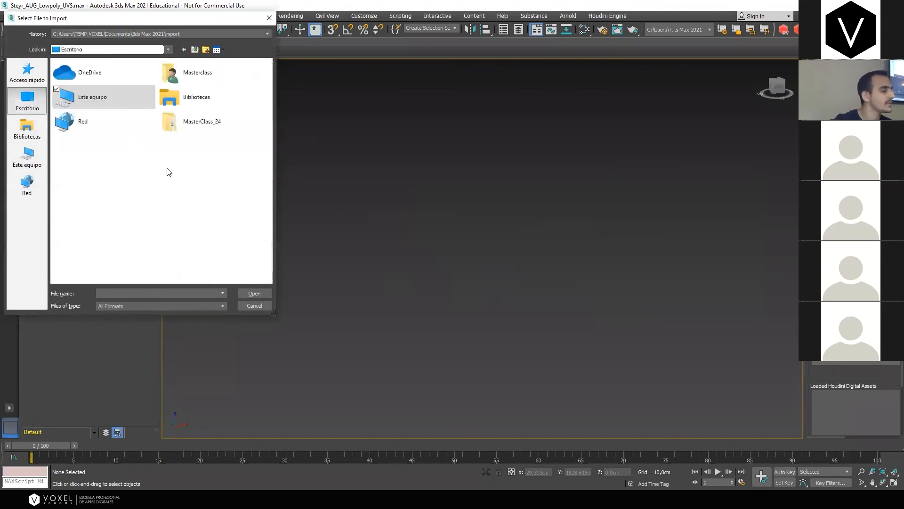
double_click(188, 122)
double_click(121, 92)
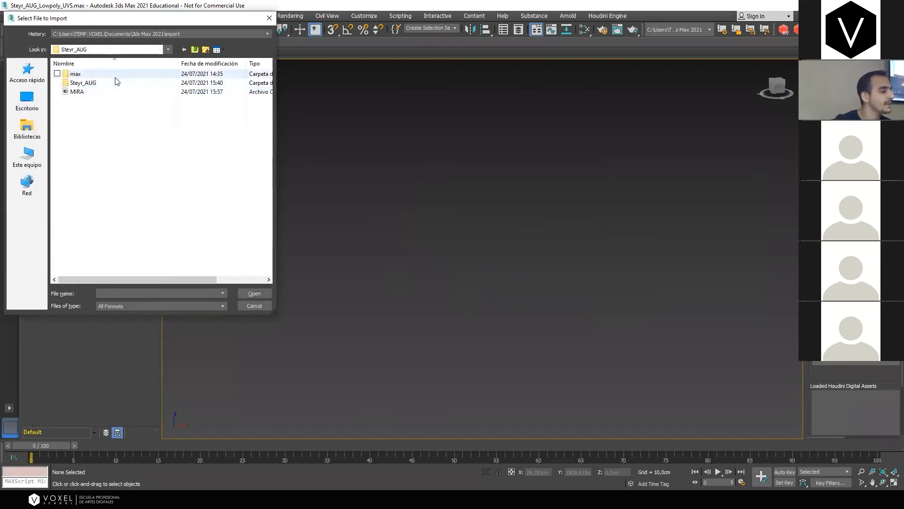
double_click(114, 84)
double_click(97, 83)
double_click(98, 74)
click(531, 372)
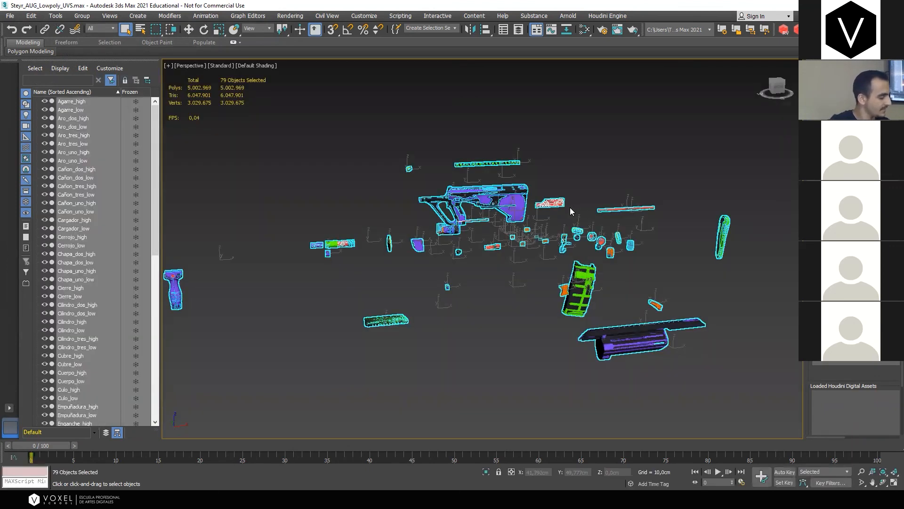
Inspect the exploded gun parts and the rifle body up close, and turn on edged faces in the viewport
middle_drag(507, 272, 672, 219)
alt+middle_drag(449, 231, 497, 252)
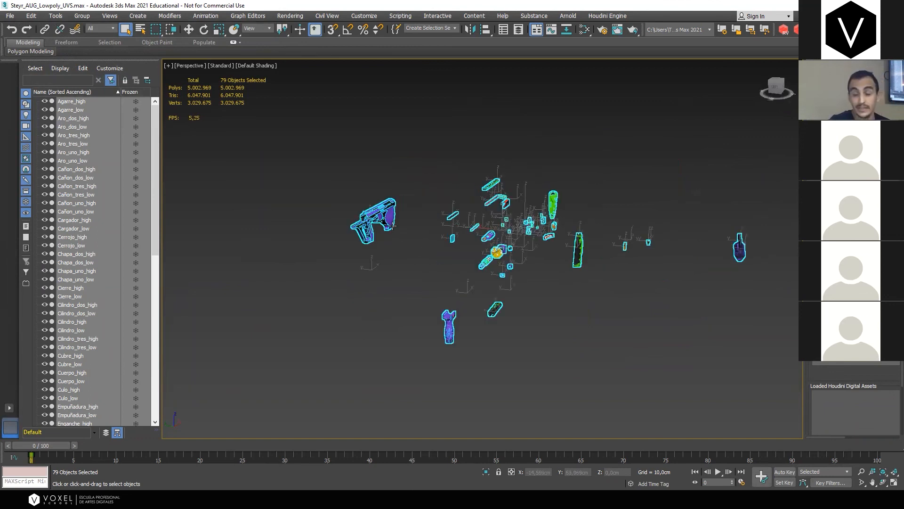
scroll(420, 220, up, 5)
alt+middle_drag(460, 220, 466, 244)
scroll(469, 220, up, 3)
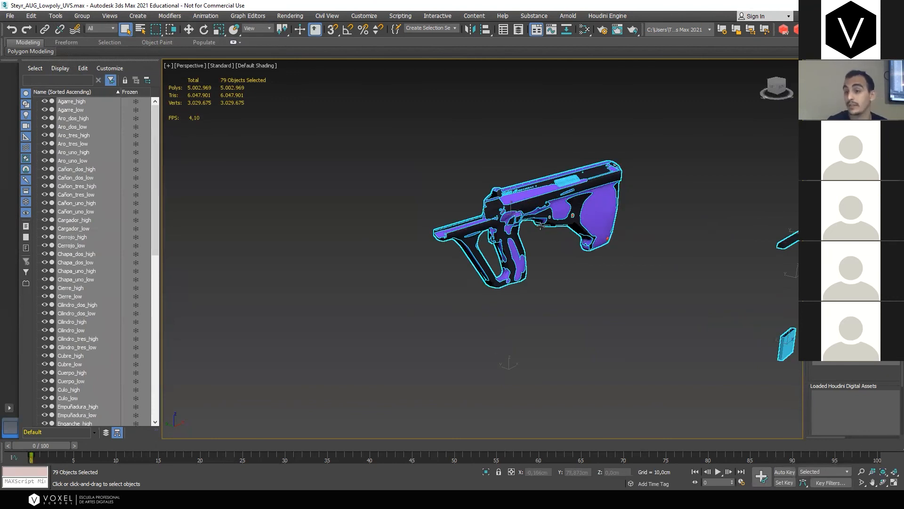
scroll(547, 216, up, 8)
middle_drag(562, 211, 532, 200)
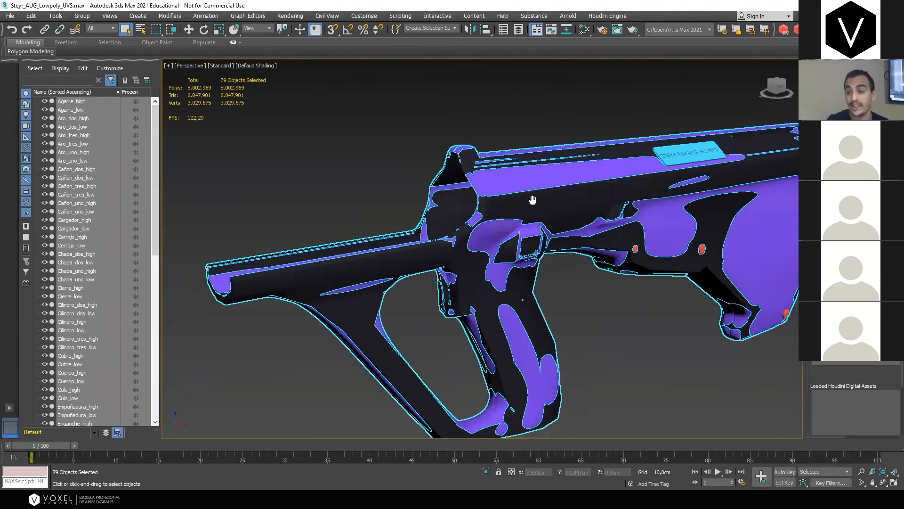
key(F4)
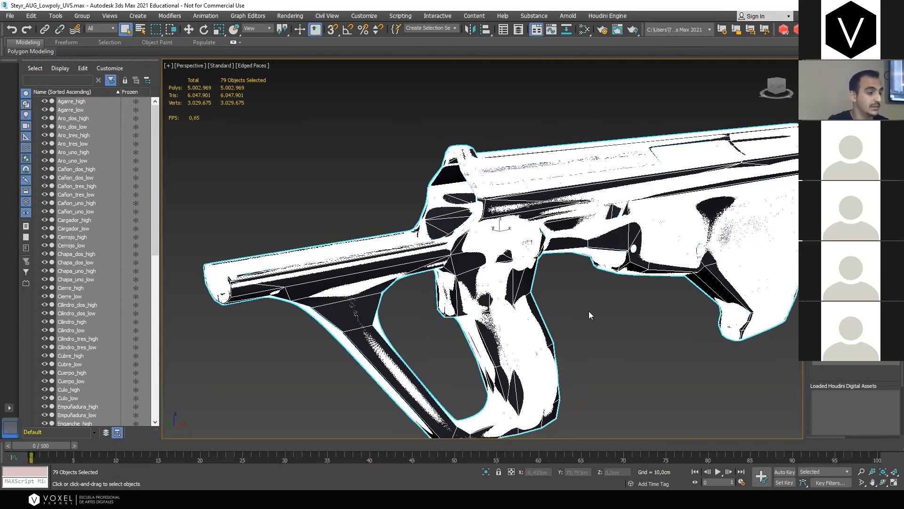
Clear the selection and select the matching rifle body meshes Cuerpo_high and Cuerpo_low
key(ctrl+d)
click(545, 207)
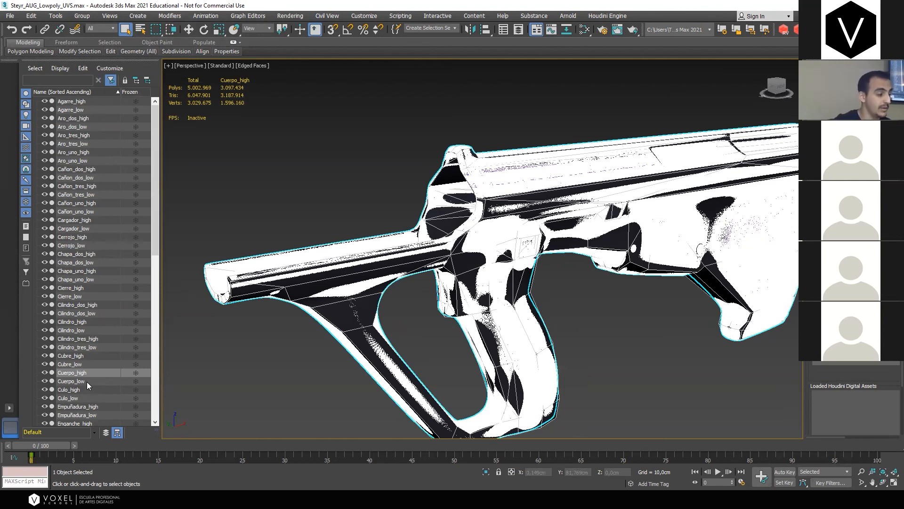
ctrl+click(72, 381)
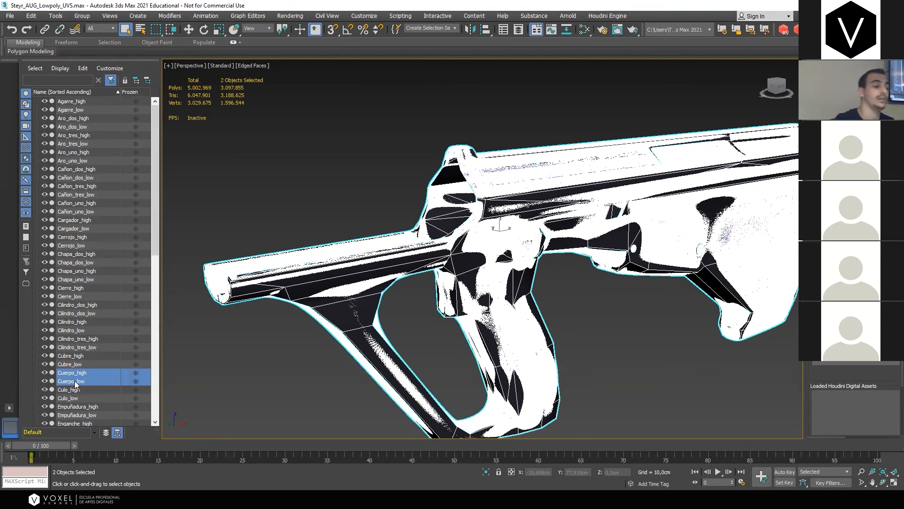
Review the whole exploded model and select all of its high- and low-poly objects
scroll(387, 246, down, 6)
alt+middle_drag(387, 246, 488, 232)
middle_drag(319, 329, 305, 335)
alt+middle_drag(376, 182, 447, 208)
scroll(447, 207, down, 3)
alt+middle_drag(311, 347, 292, 350)
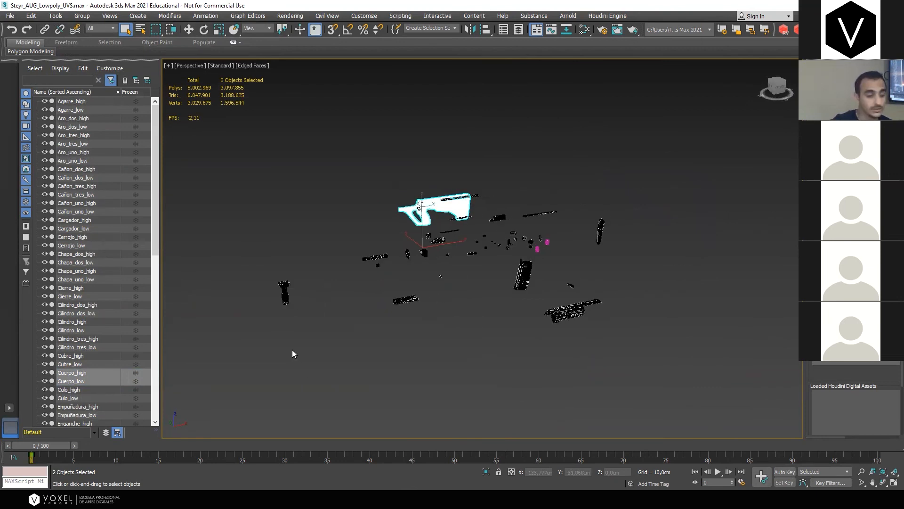
key(ctrl+a)
alt+middle_drag(521, 176, 549, 175)
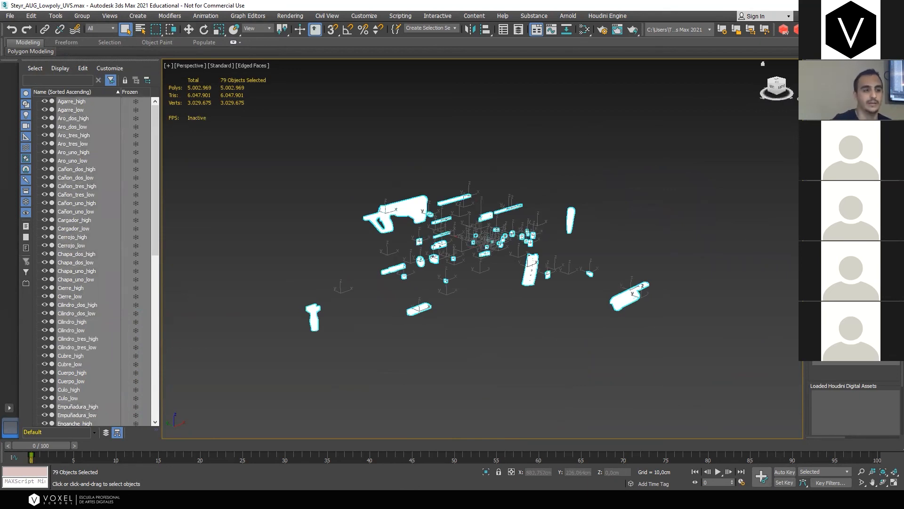
Switch to Marmoset Toolbag and load fbx/baker.fbx into Baker 2 with the Quick Loader
key(alt+Tab)
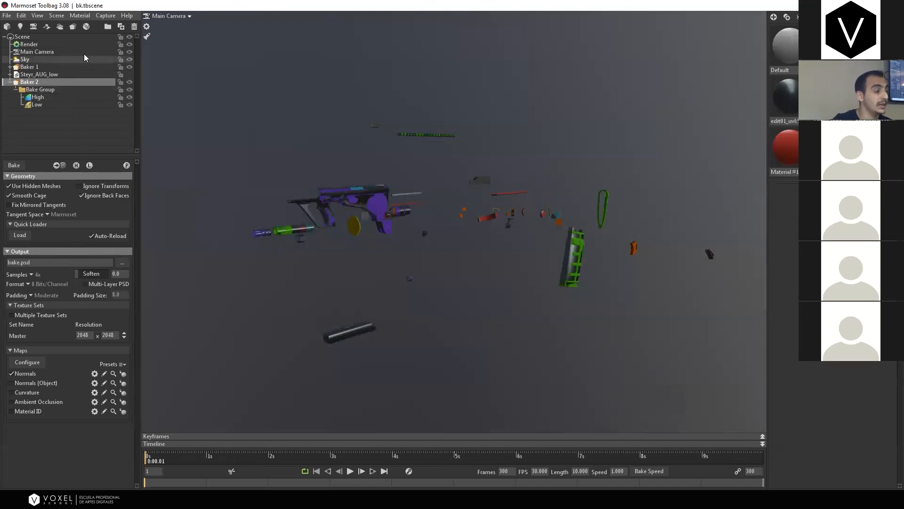
click(24, 235)
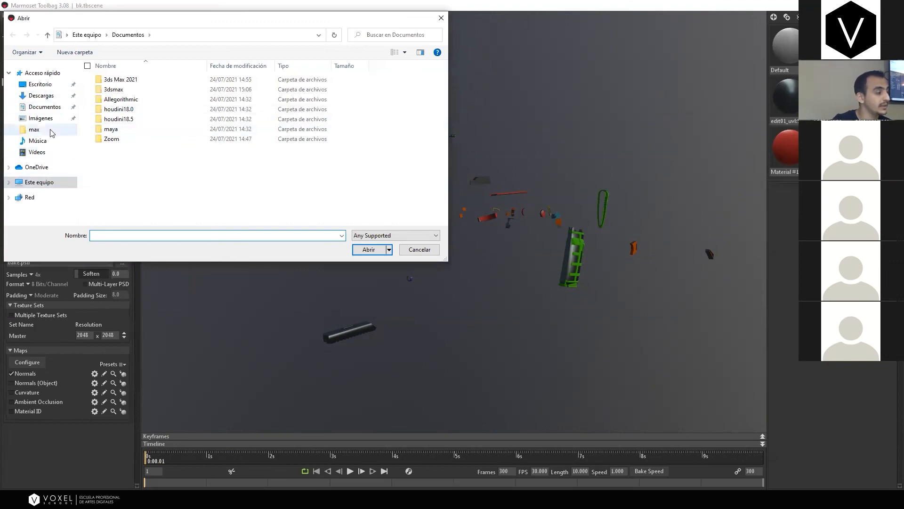
click(53, 86)
double_click(168, 80)
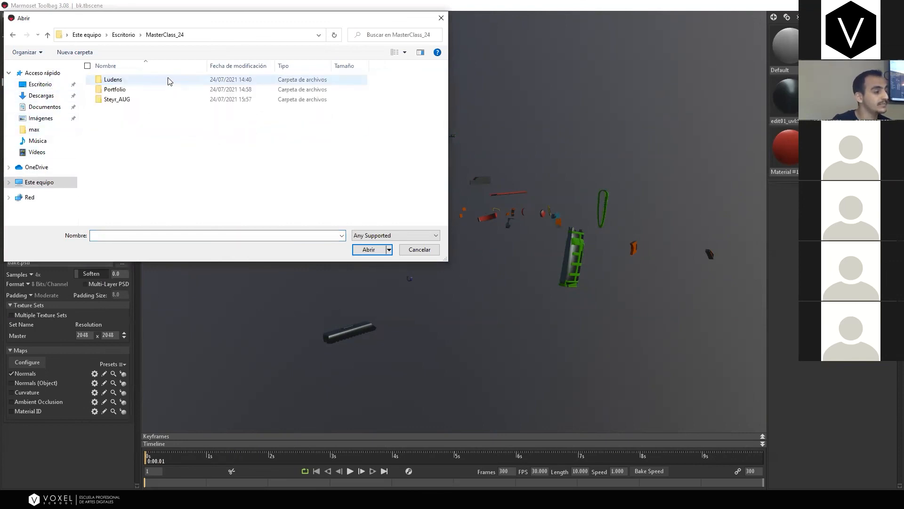
click(179, 99)
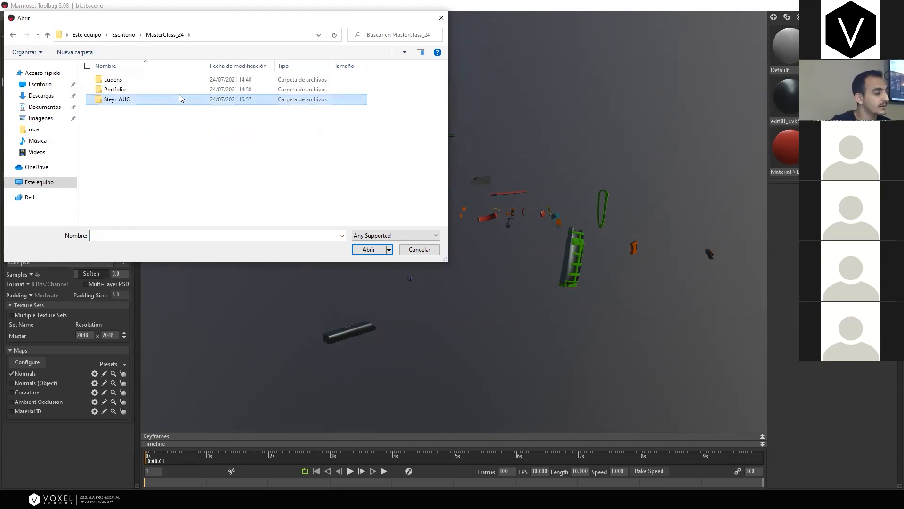
double_click(179, 99)
click(151, 90)
double_click(151, 87)
double_click(152, 88)
double_click(152, 80)
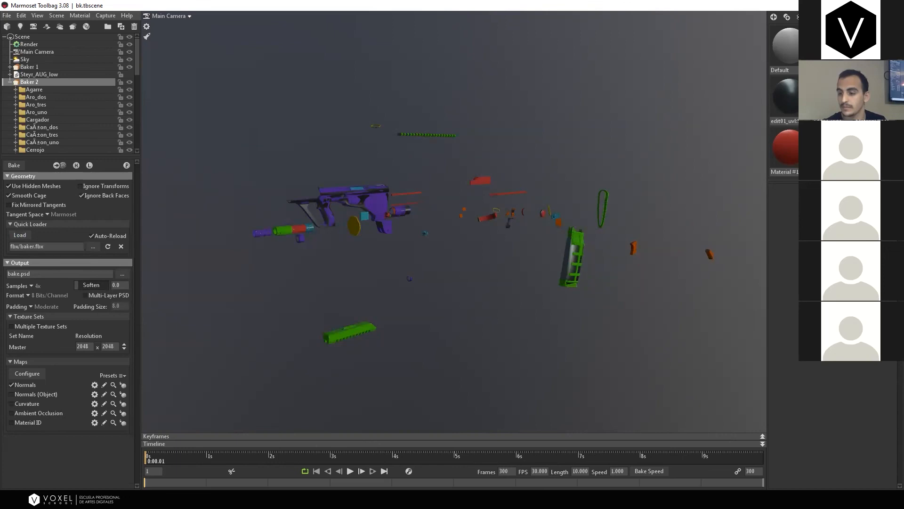
Look through the bake groups of Baker 2 and expand the Agarre group to show its High and Low meshes
scroll(47, 102, down, 3)
scroll(41, 97, up, 3)
click(34, 89)
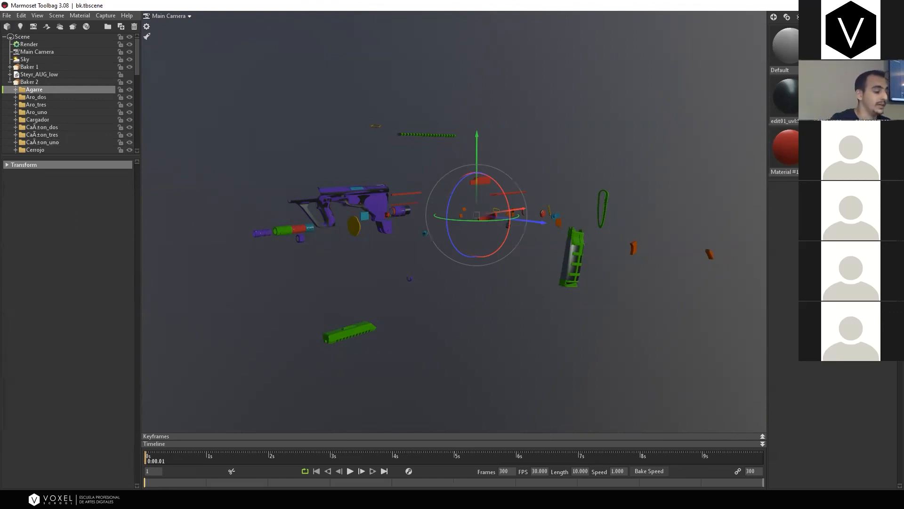
mouse_move(404, 499)
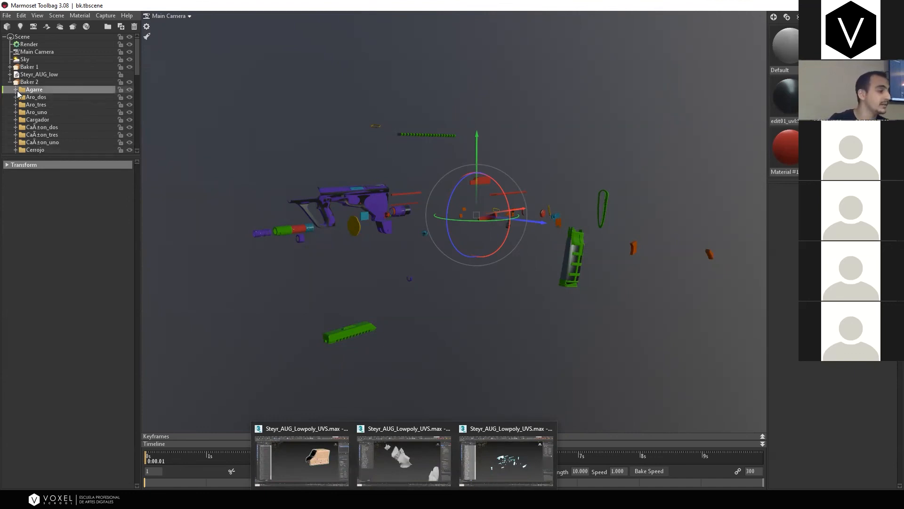
click(346, 177)
click(16, 89)
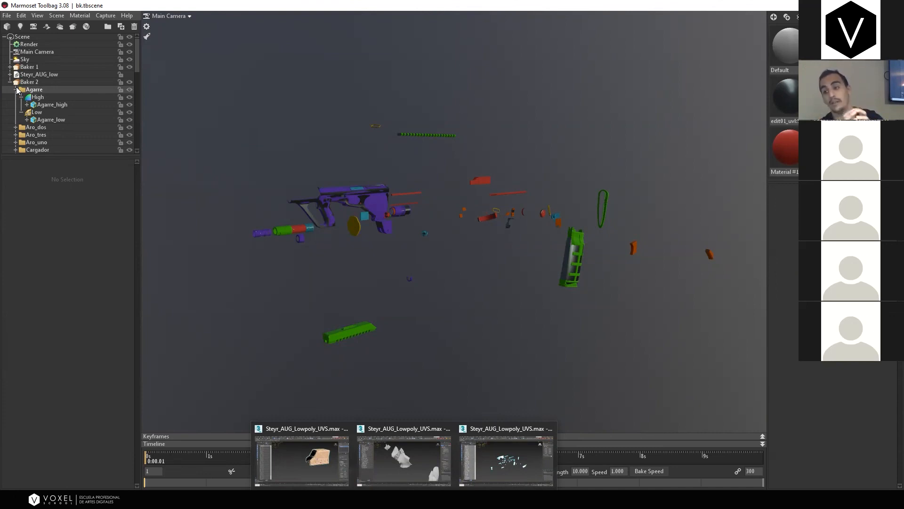
click(55, 89)
Zoom in on the green handguard and raise the cage Max Offset of Baker 1's Agarre Low to 2.312
drag(393, 348, 466, 296)
middle_drag(466, 296, 454, 231)
scroll(454, 228, up, 10)
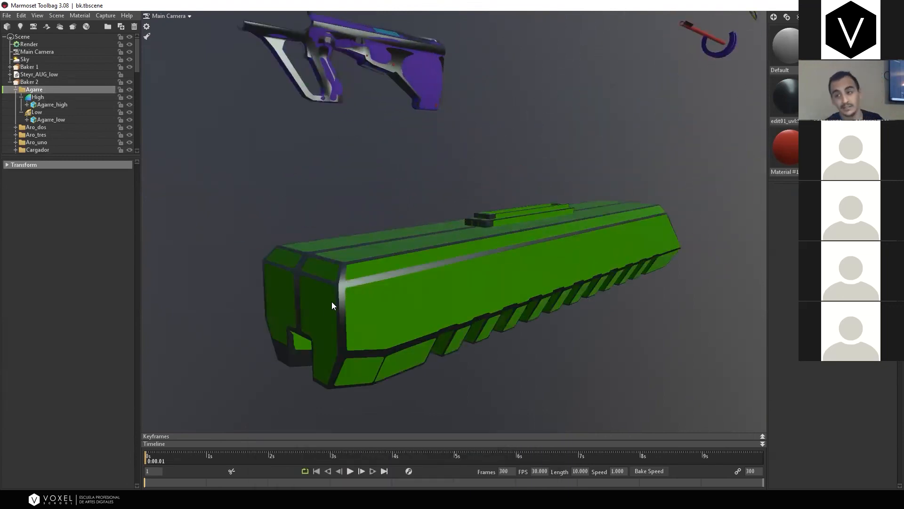
click(354, 287)
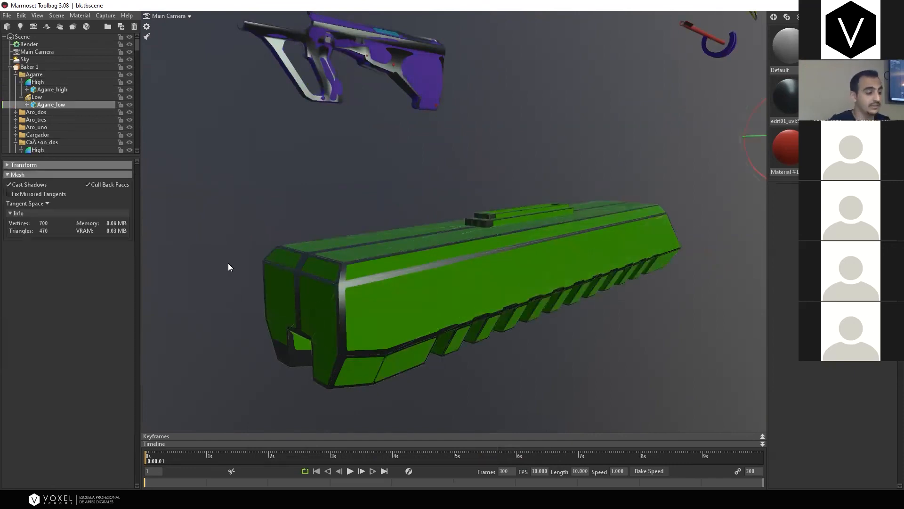
click(39, 98)
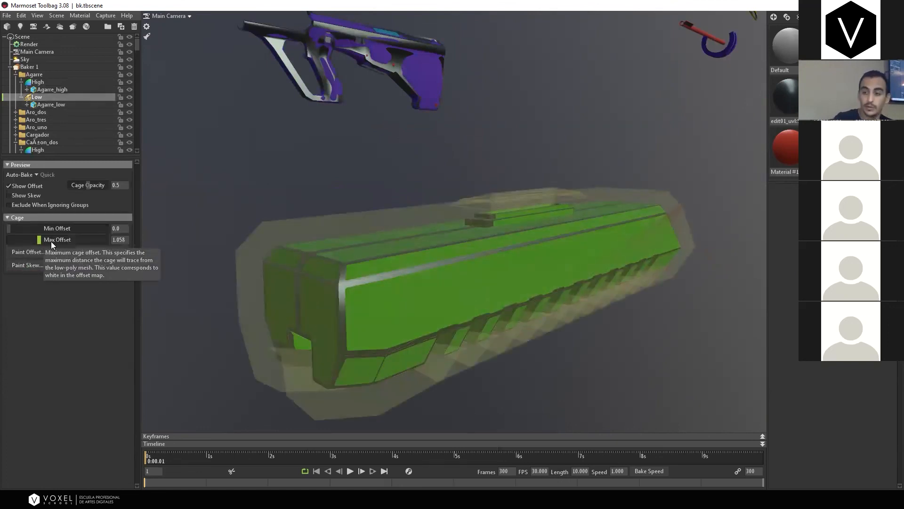
drag(38, 240, 40, 240)
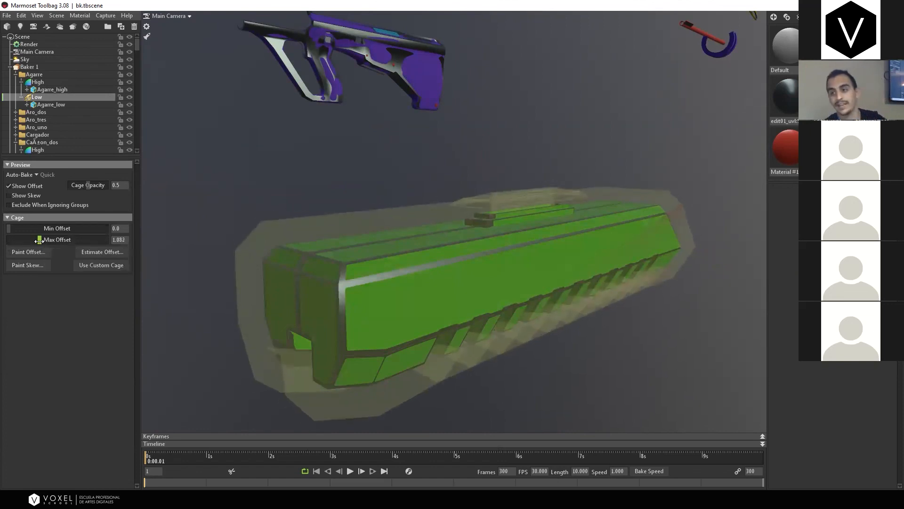
drag(39, 240, 49, 109)
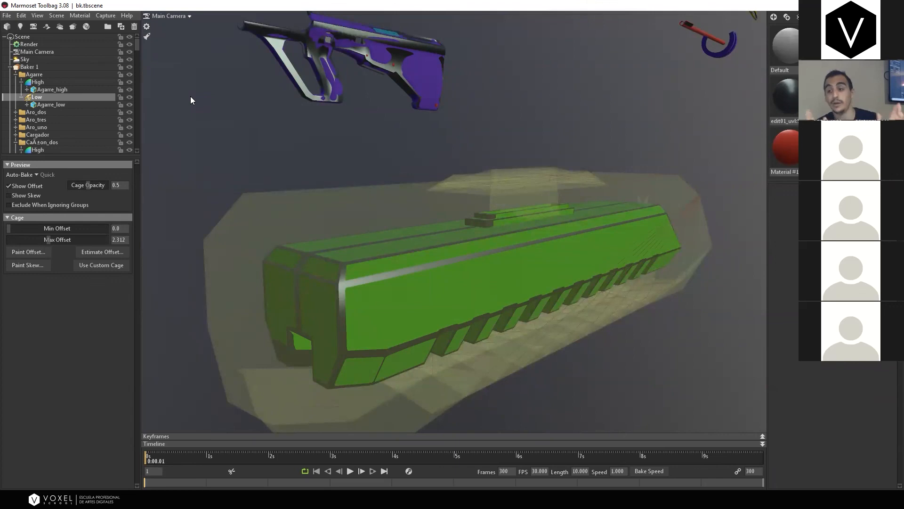
Enable the Normals (Object), Position, Curvature, Thickness, Ambient Occlusion and Material ID maps for Baker 1
click(43, 67)
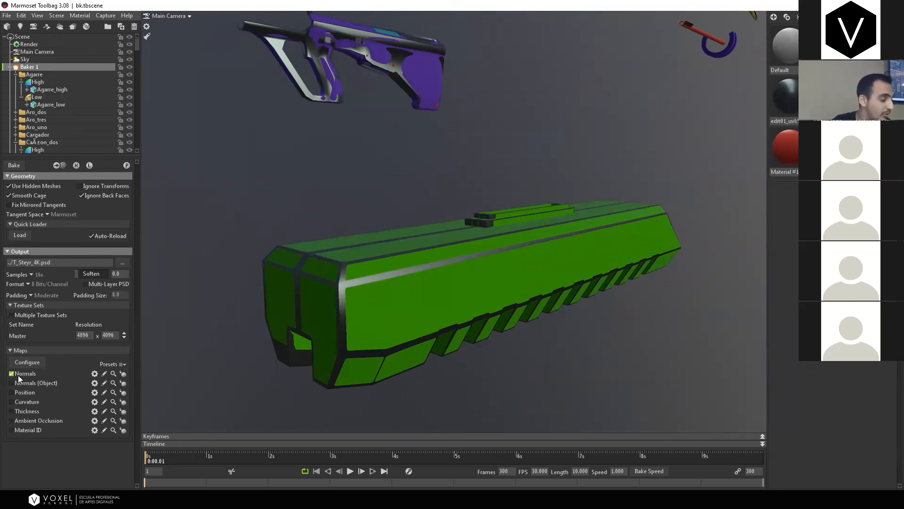
click(13, 392)
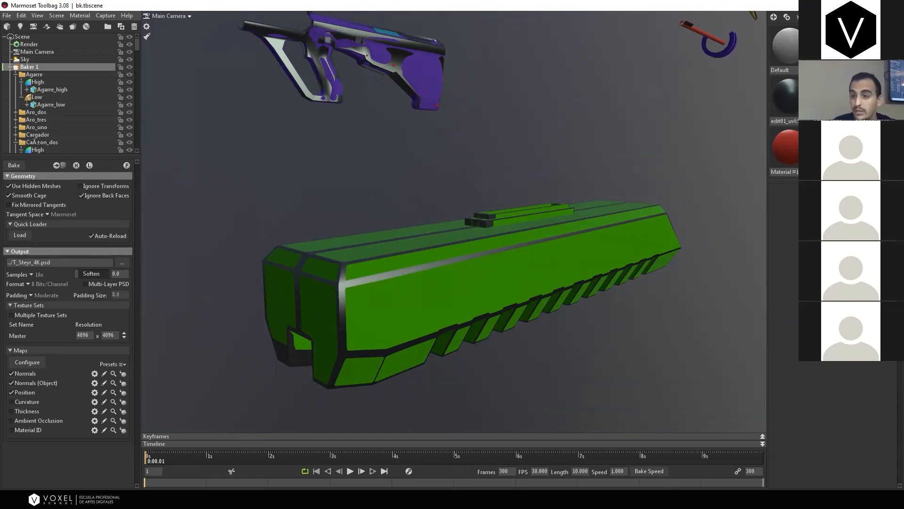
click(12, 401)
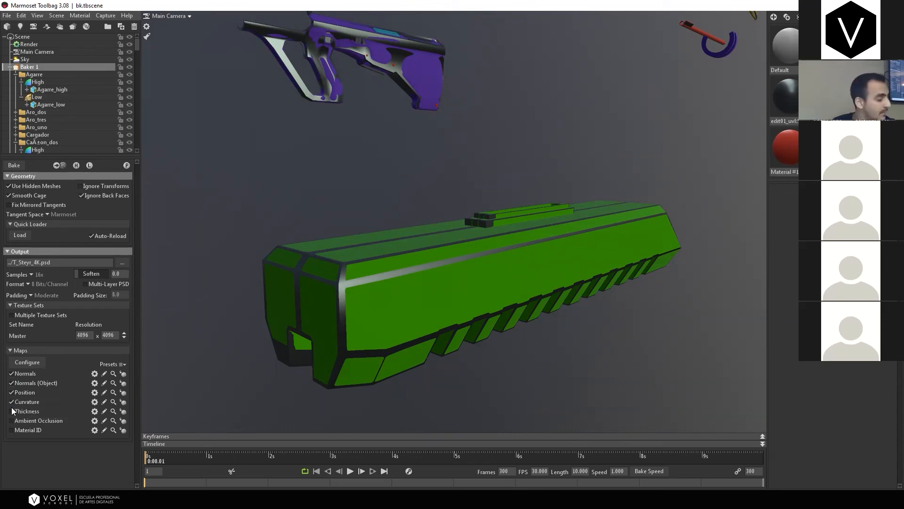
click(12, 411)
click(12, 420)
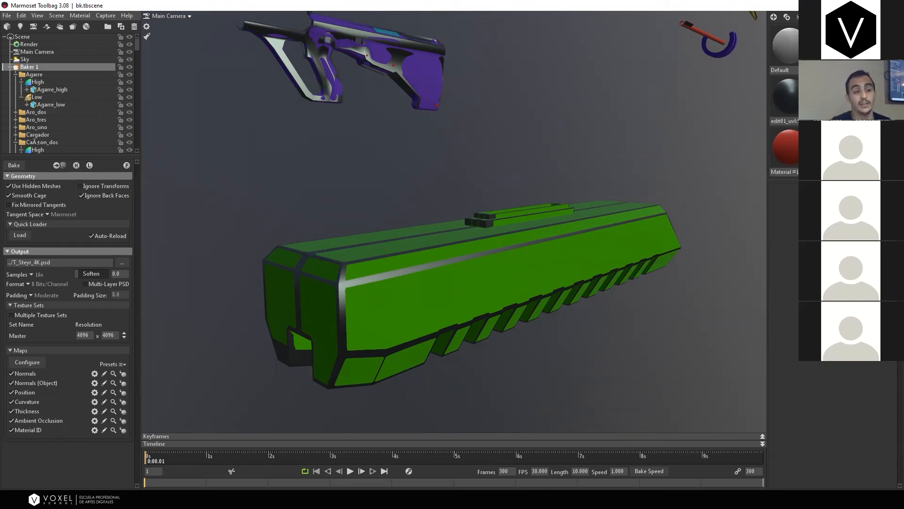
Switch to Substance Painter, show the project's baked textures in the shelf and view the rifle from several angles
key(alt+Tab)
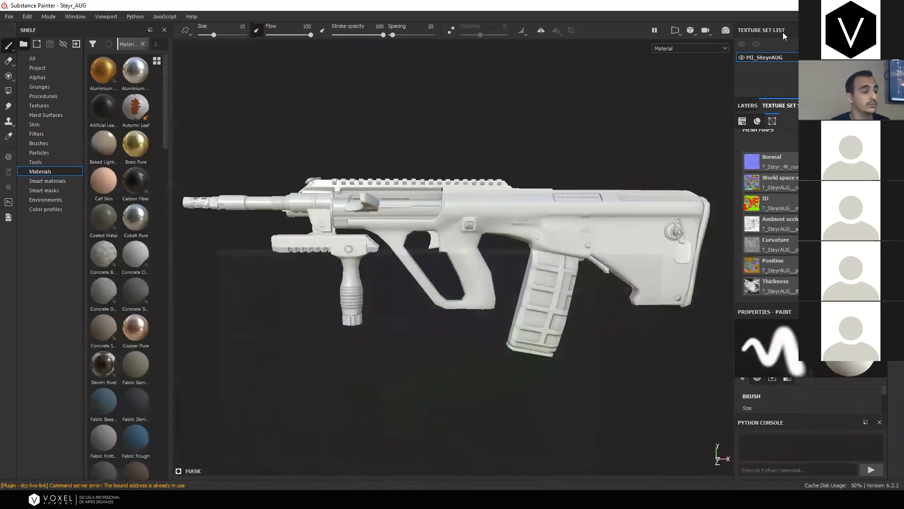
click(34, 68)
alt+drag(257, 163, 373, 151)
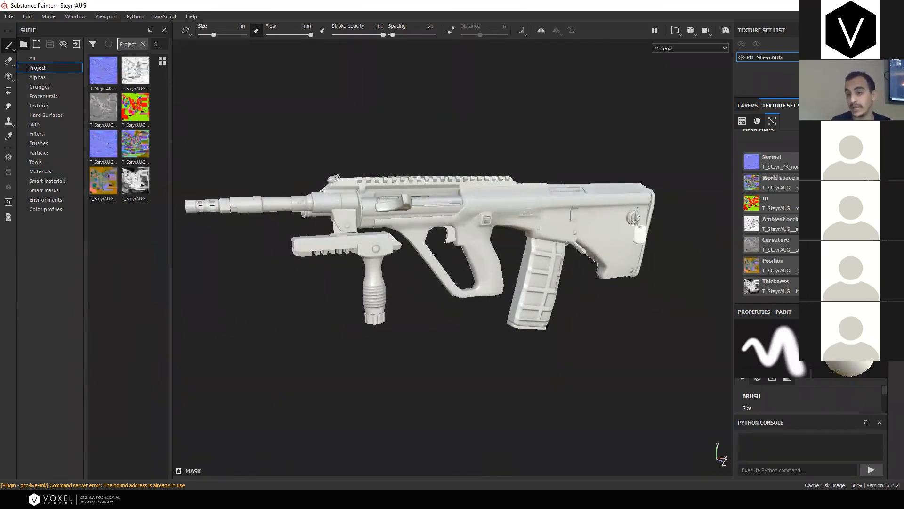
alt+drag(492, 161, 440, 143)
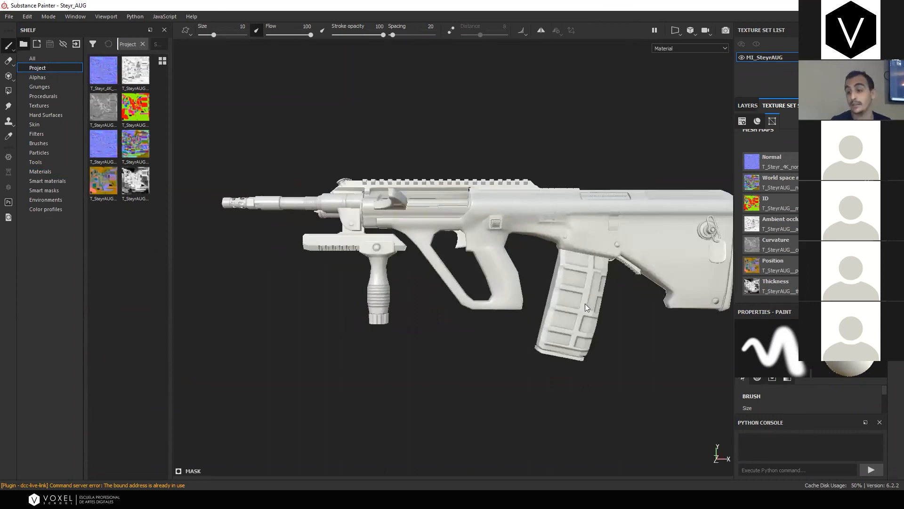
alt+drag(430, 317, 502, 320)
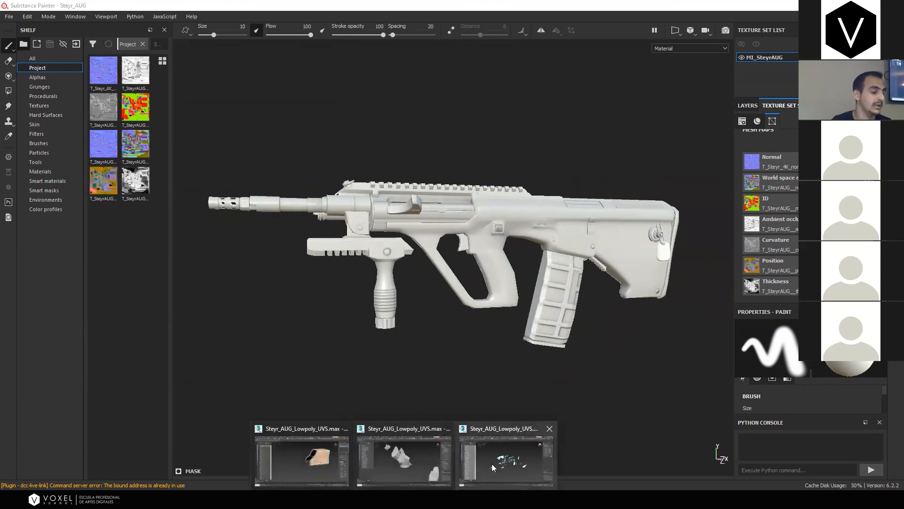
Switch to the exploded Steyr AUG scene in 3ds Max and select Agarre_high, the three Aro high meshes, Cañon_dos_high and Cañon_tres_high
click(491, 463)
click(175, 137)
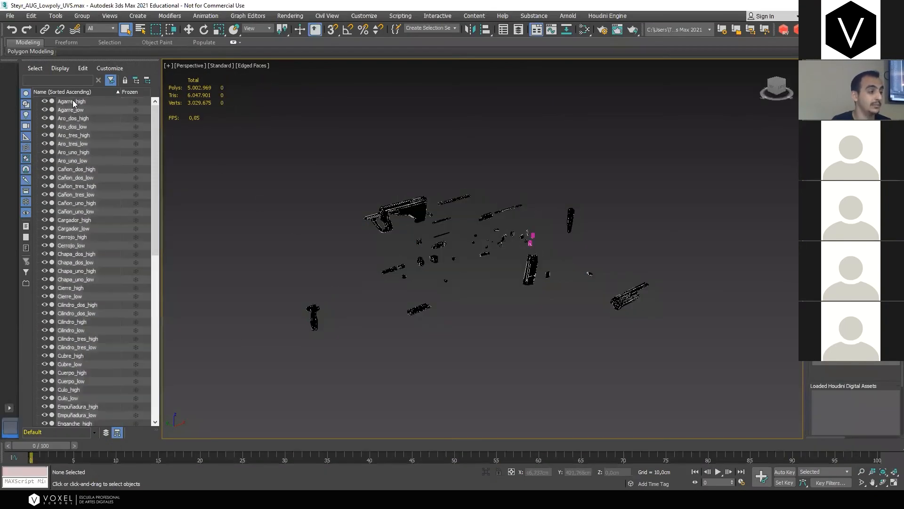
click(72, 100)
ctrl+click(87, 121)
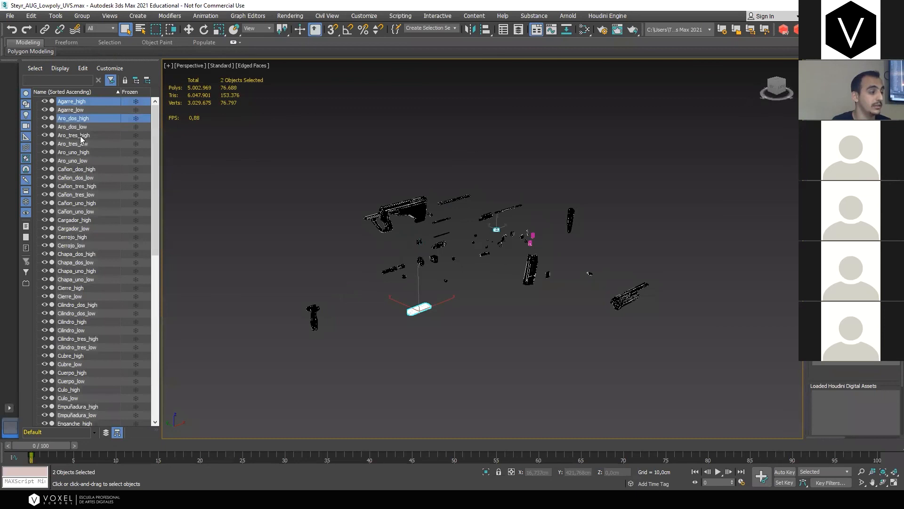
ctrl+click(82, 137)
ctrl+click(85, 153)
ctrl+click(86, 170)
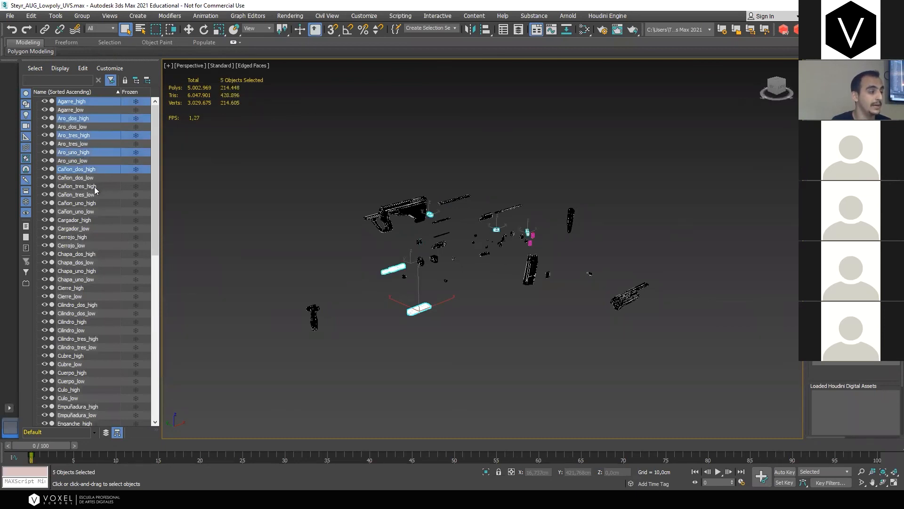
ctrl+click(94, 187)
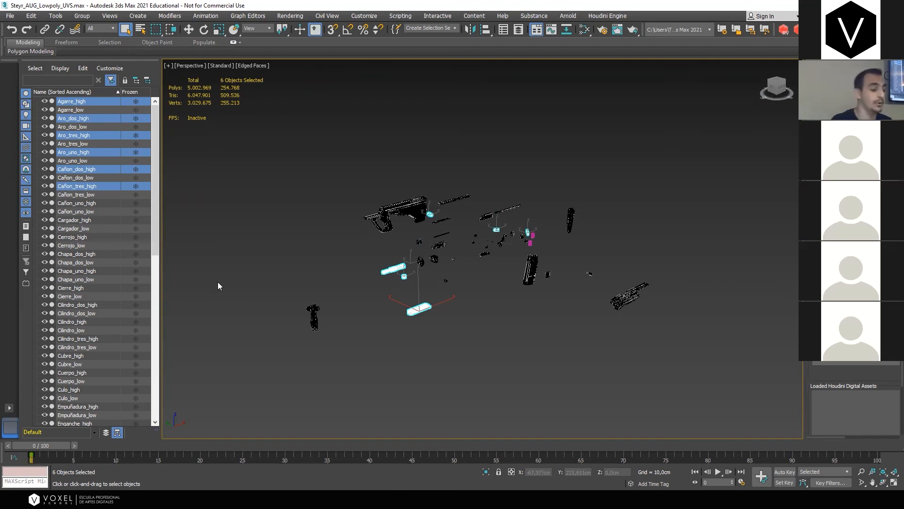
Switch back to Substance Painter, open the mesh map baking settings and set the output size to 2048
click(335, 499)
click(396, 454)
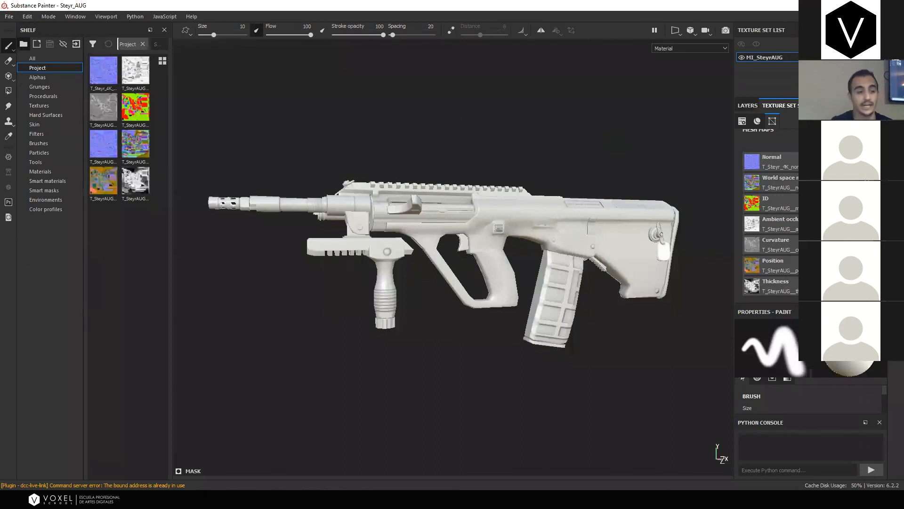
scroll(768, 211, up, 10)
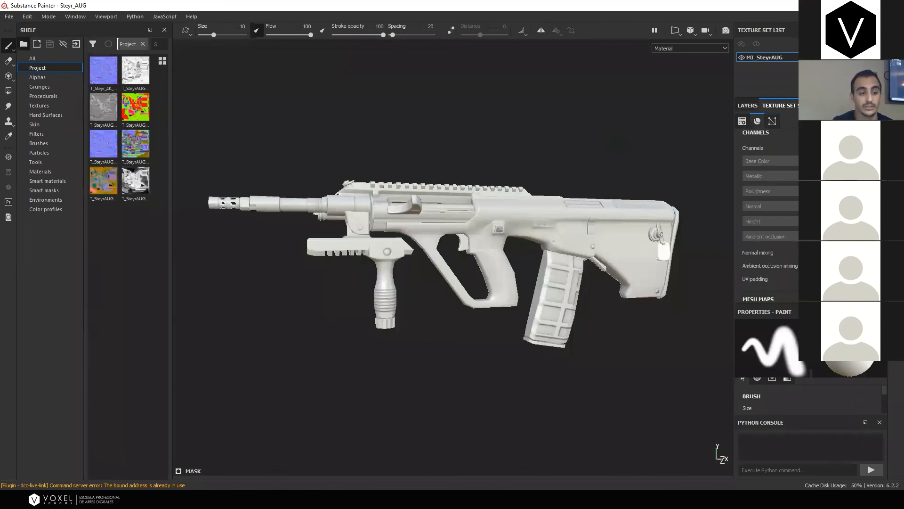
scroll(768, 212, down, 6)
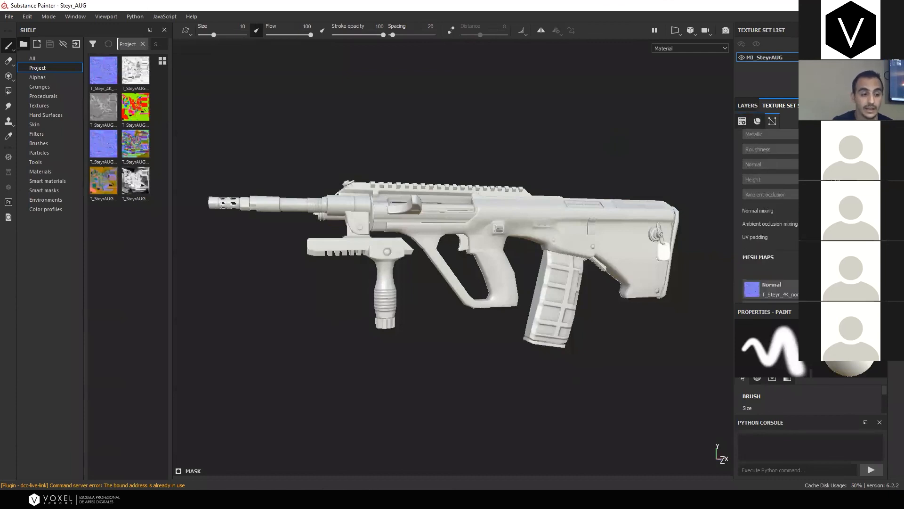
click(832, 270)
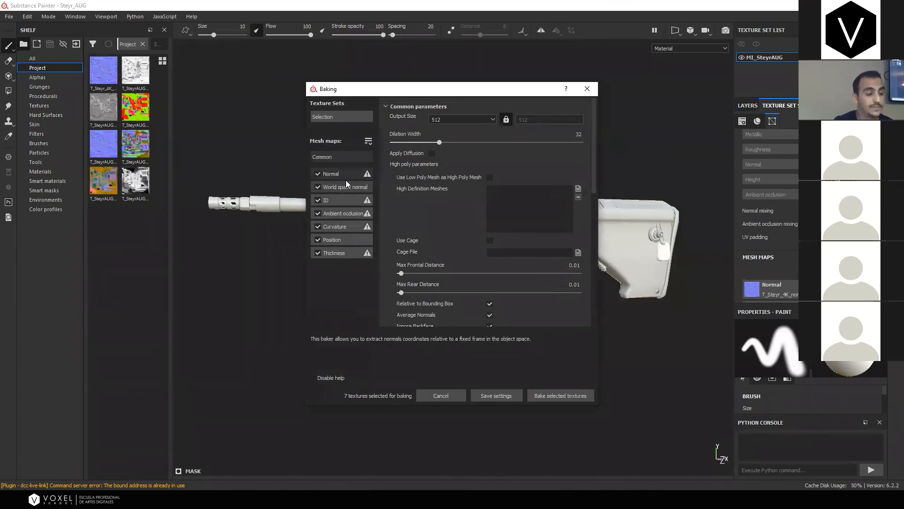
click(474, 119)
click(466, 164)
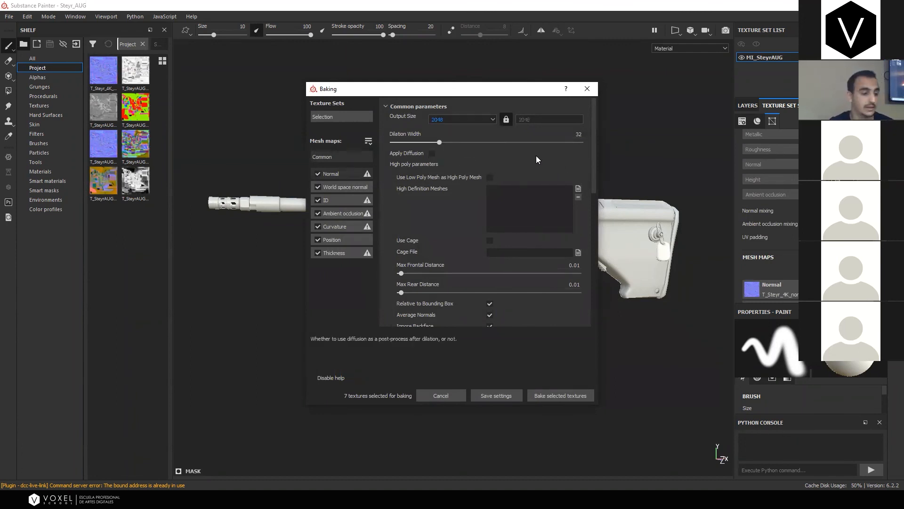
Load Steyr_AUG_high.fbx from the project's fbx folder as the high definition mesh for the bake
click(578, 189)
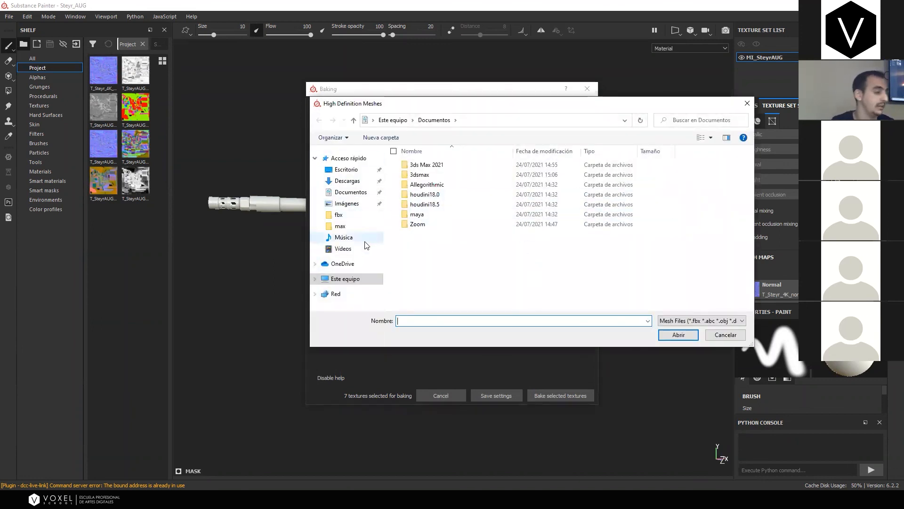
click(340, 226)
click(339, 215)
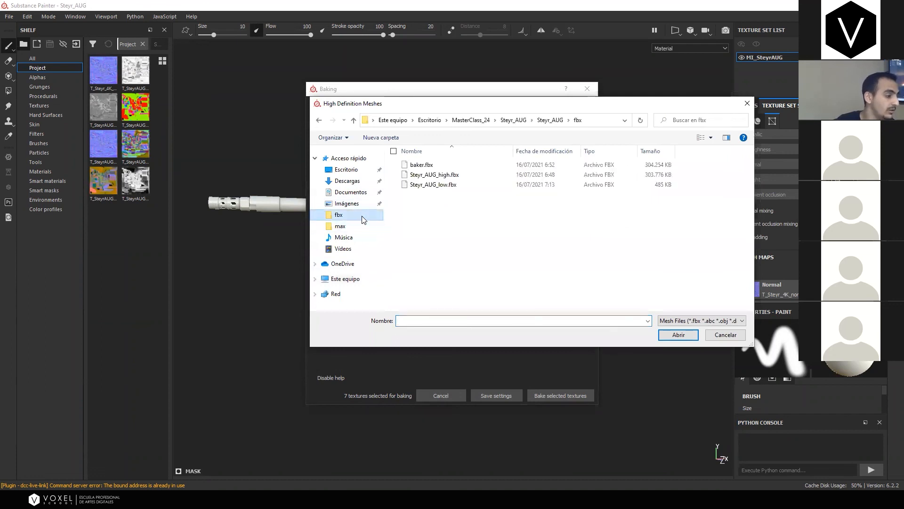
click(449, 174)
double_click(450, 174)
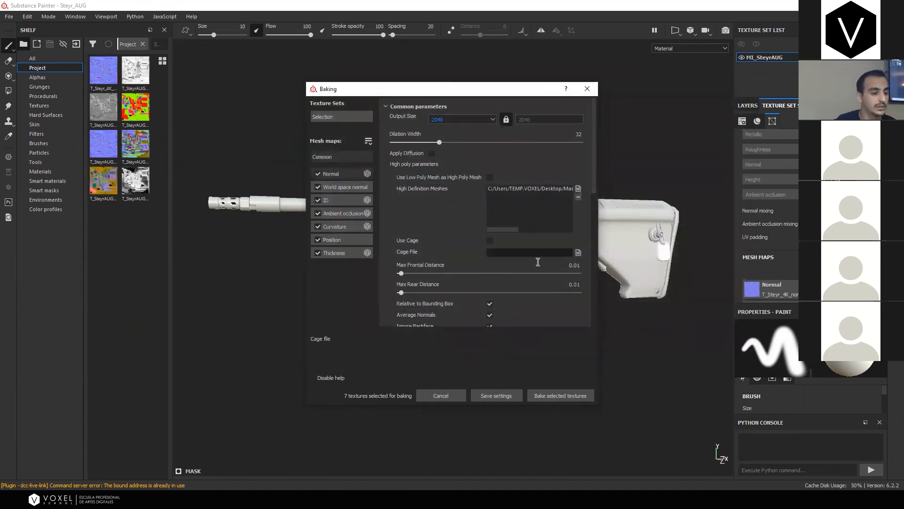
Set the bake's Max Rear Distance to 0.04
scroll(546, 261, down, 2)
key(BackSpace)
text(4)
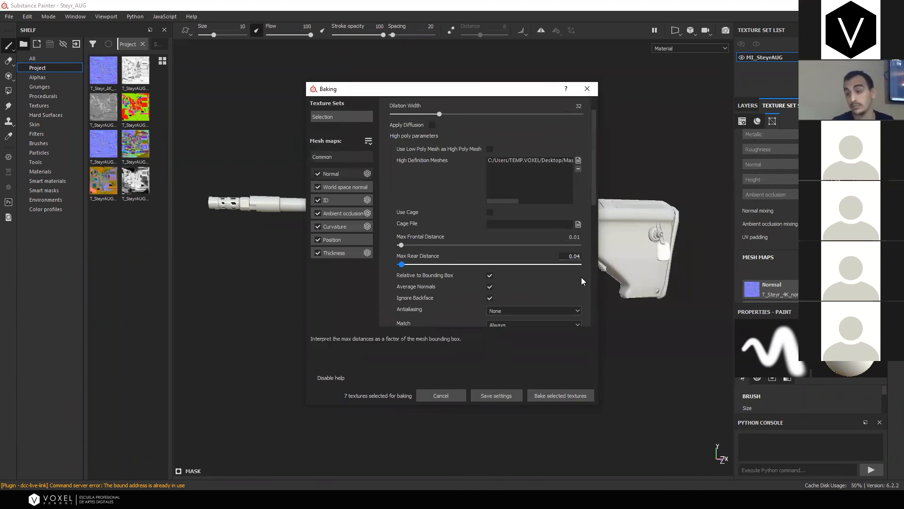
key(Return)
scroll(582, 275, down, 2)
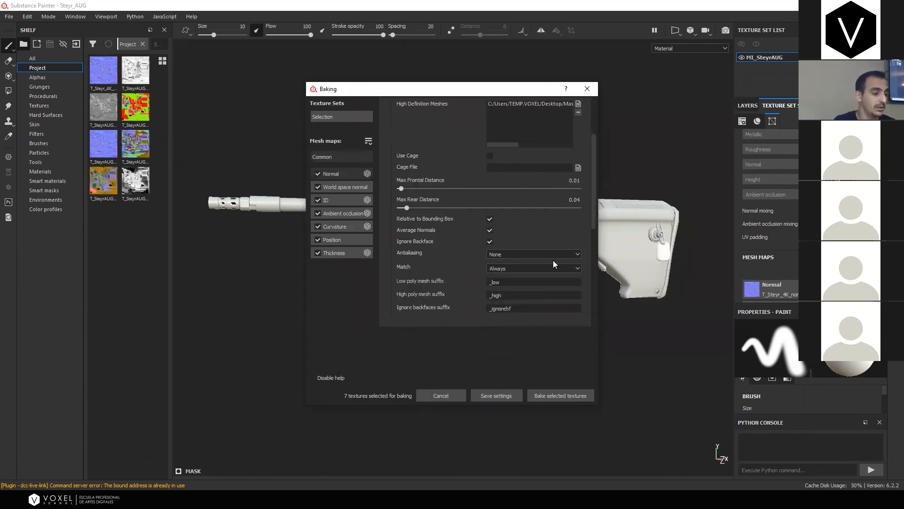
Set the baking match method to By Mesh Name and close the Baking dialog without baking
click(564, 267)
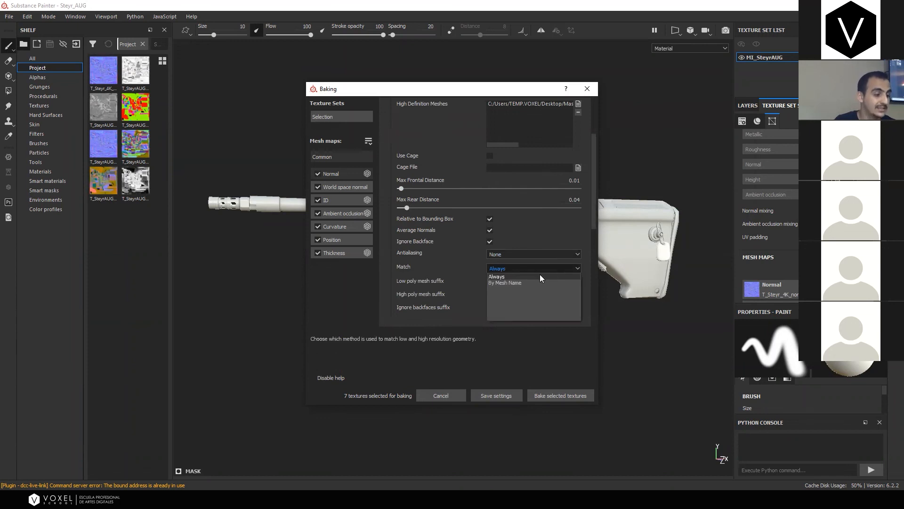
click(538, 282)
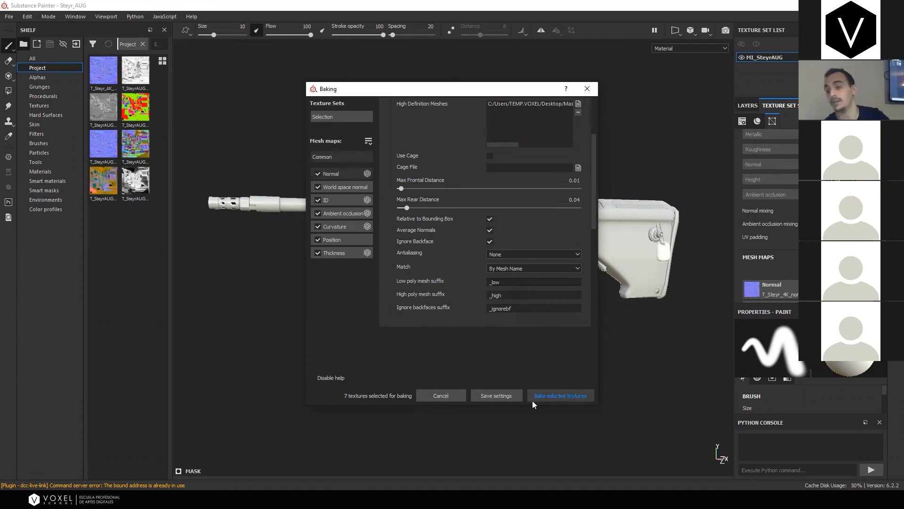
click(586, 90)
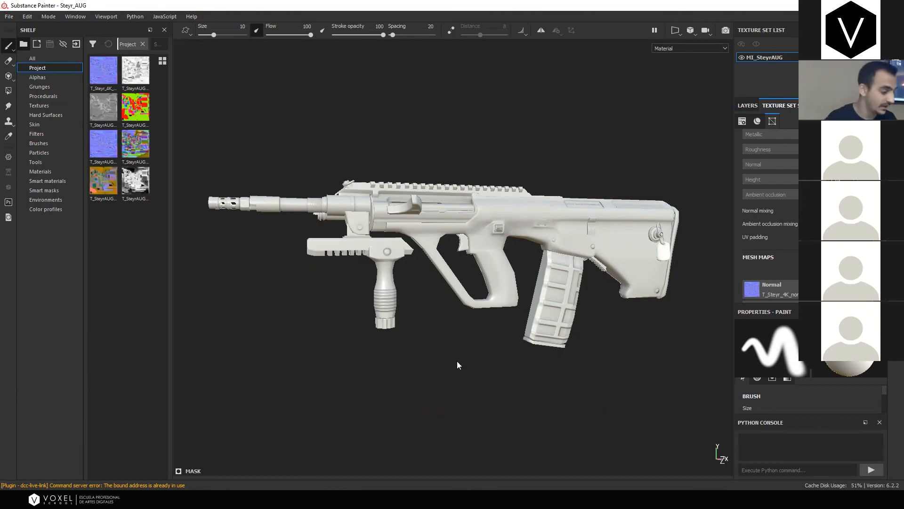
Switch to the 3ds Max window of Steyr_AUG_Lowpoly_UVS.max showing the holographic sight and delete the sight model
click(404, 500)
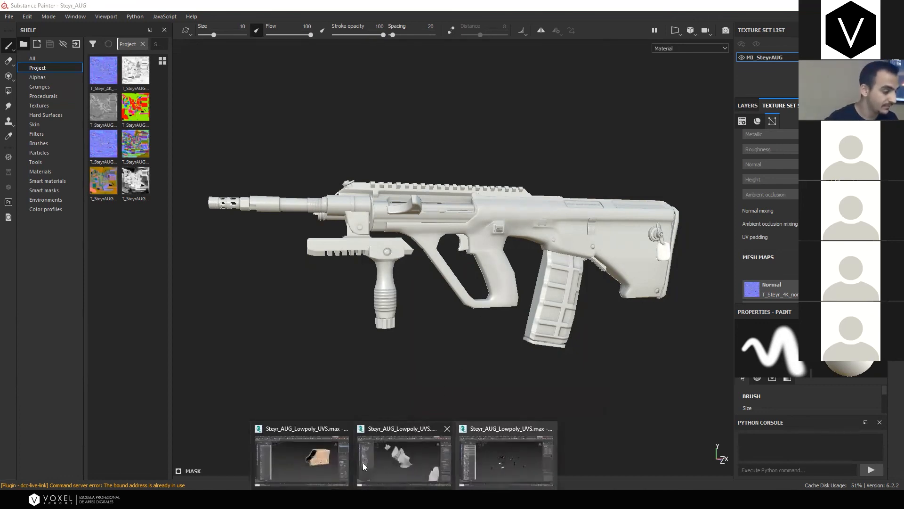
click(297, 468)
click(519, 346)
drag(470, 299, 699, 135)
key(Delete)
Unhide all objects, select all the rifle's low-poly parts, and close the sight reference image
right_click(619, 194)
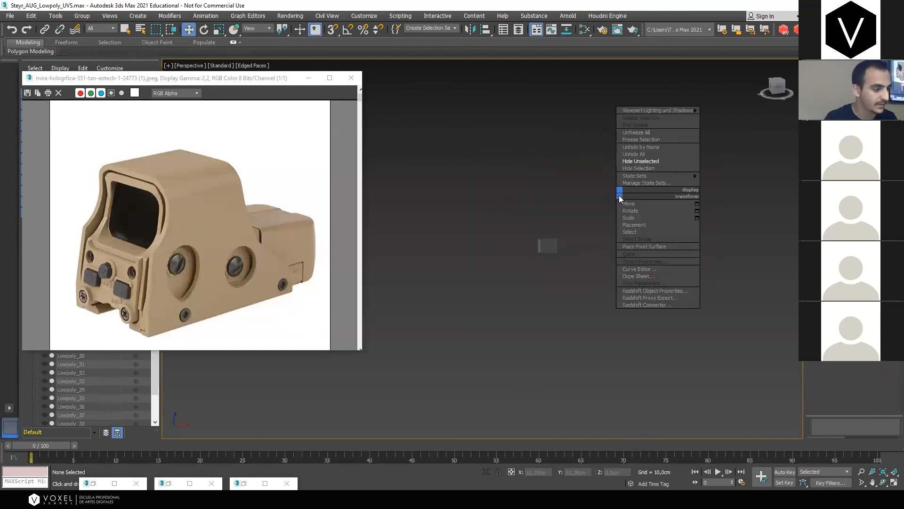
click(636, 154)
drag(432, 178, 529, 263)
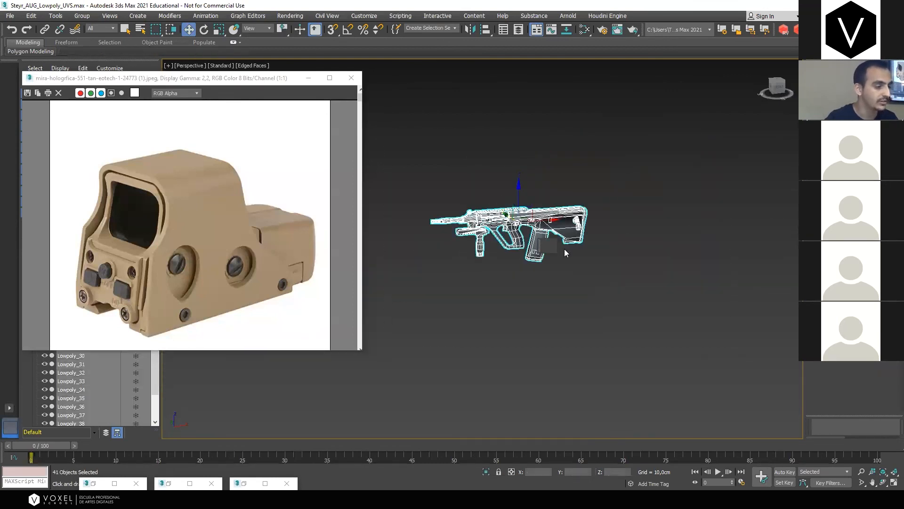
click(351, 78)
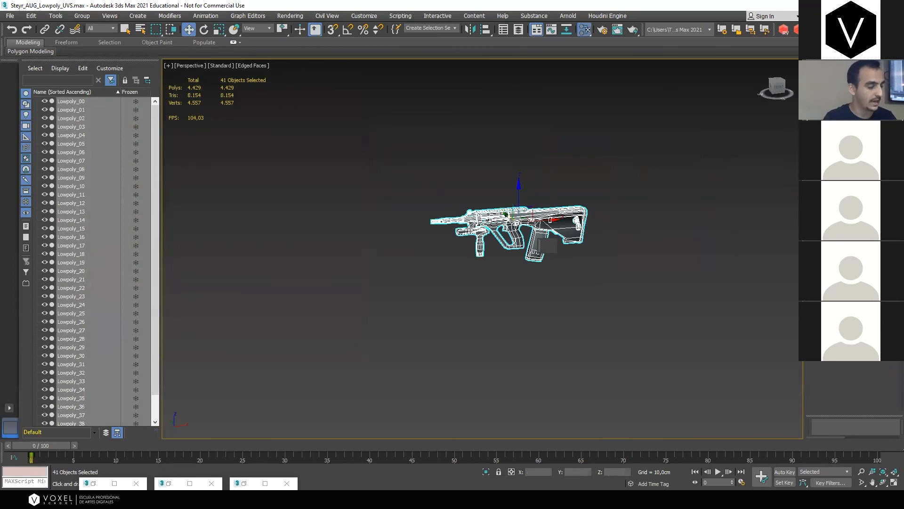
Add a Standard (Legacy) material node to an empty area of the maximized Slate Material Editor graph
click(585, 29)
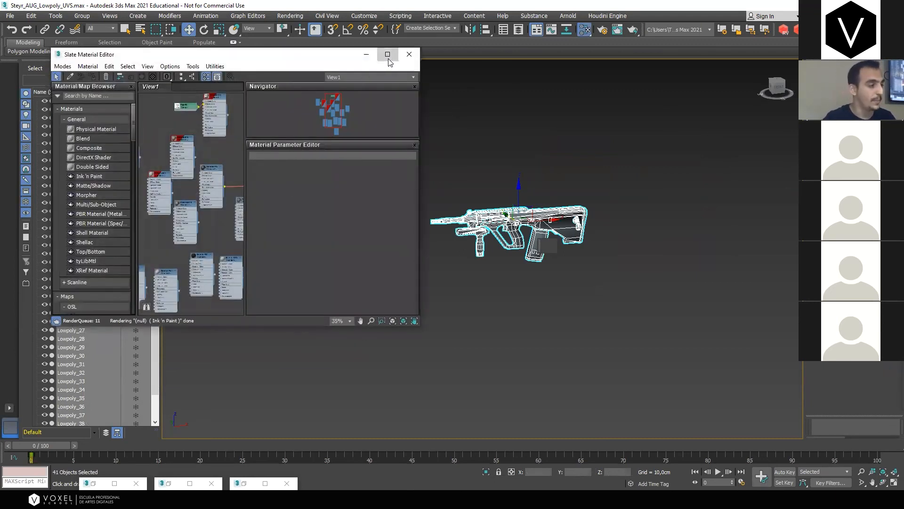
click(387, 54)
scroll(266, 243, up, 5)
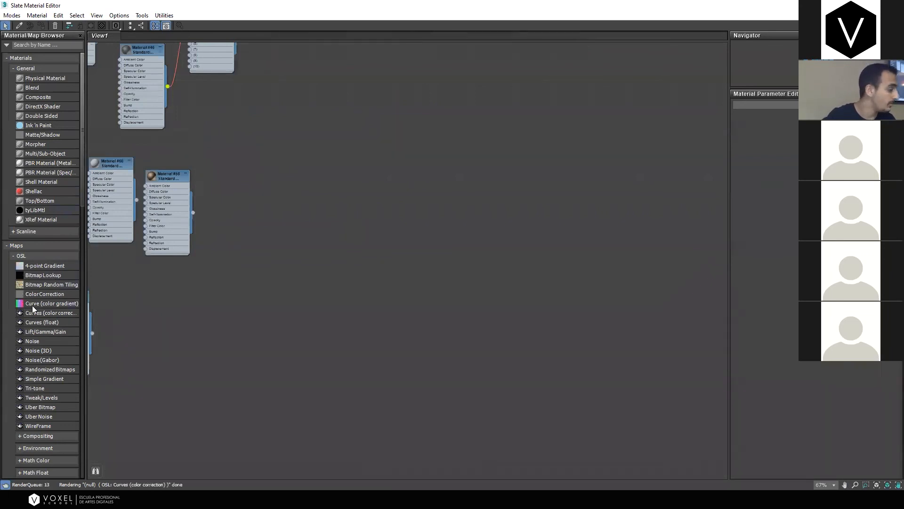
click(27, 232)
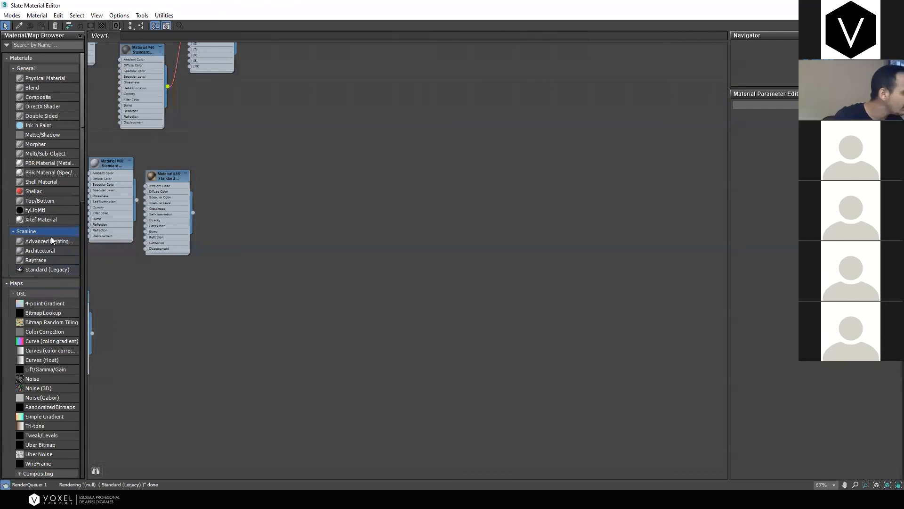
drag(44, 267, 310, 278)
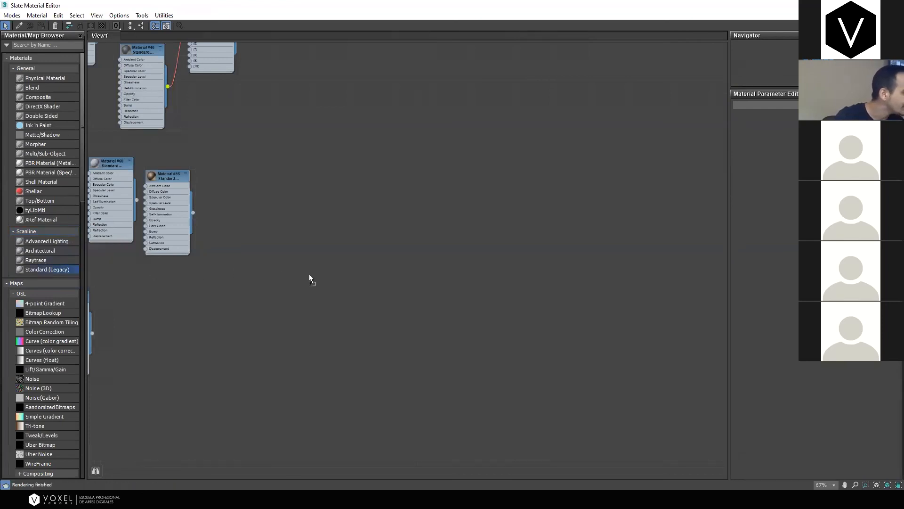
drag(138, 271, 335, 251)
scroll(405, 258, up, 3)
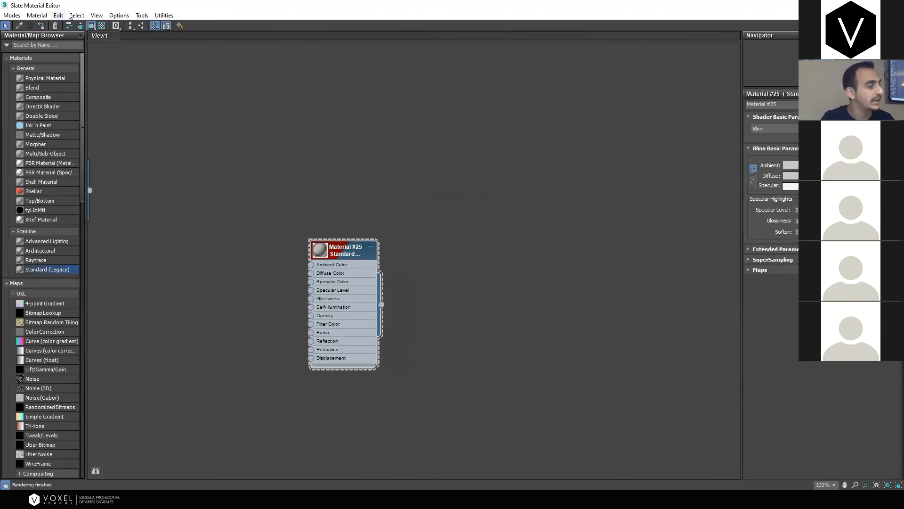
Name the new standard material MI_Steyr_AUG and close the Slate Material Editor
click(784, 104)
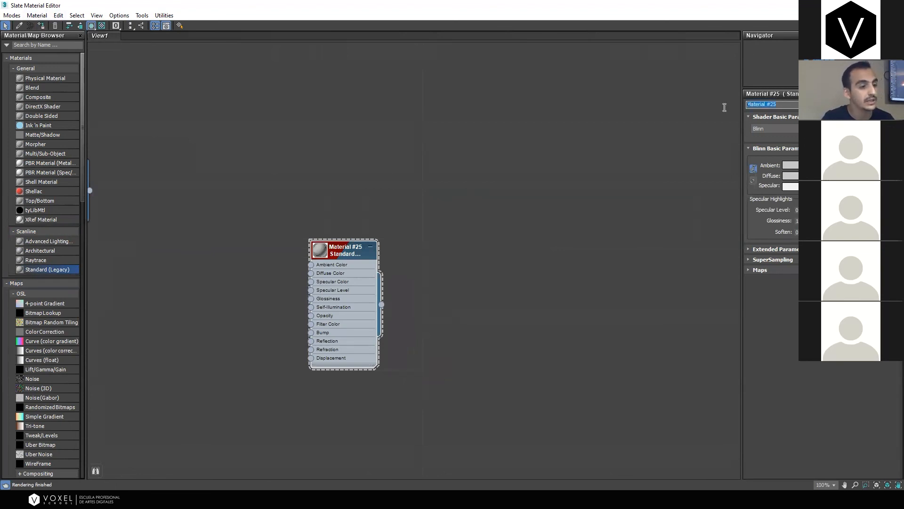
text(MI_Sty)
key(BackSpace)
key(BackSpace)
key(BackSpace)
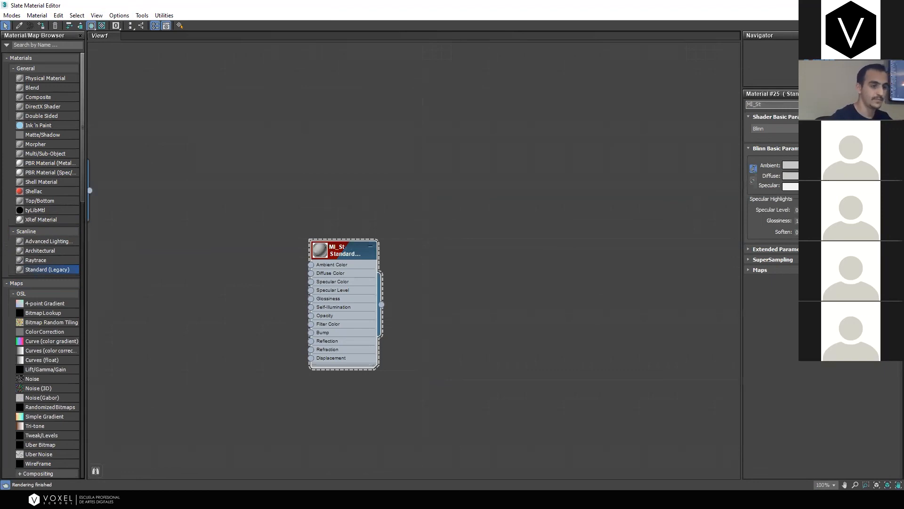
text(eyr_AUGF)
key(BackSpace)
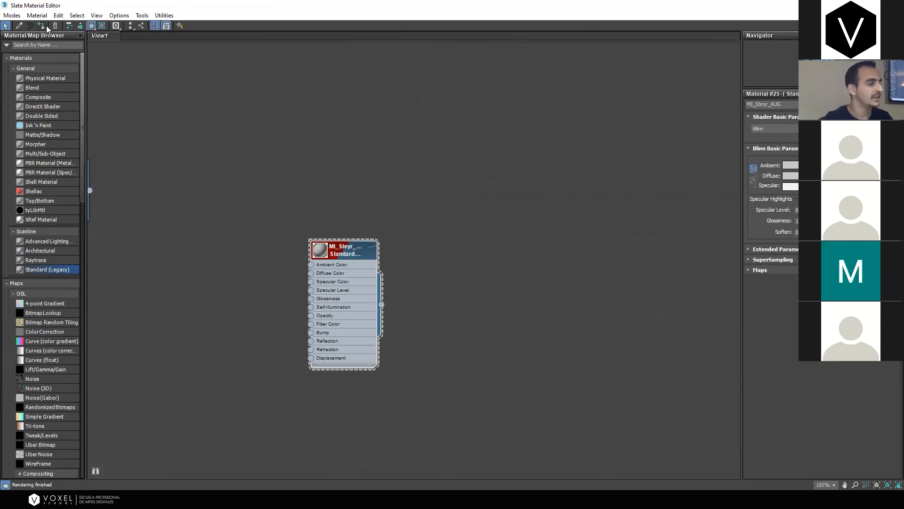
key(m)
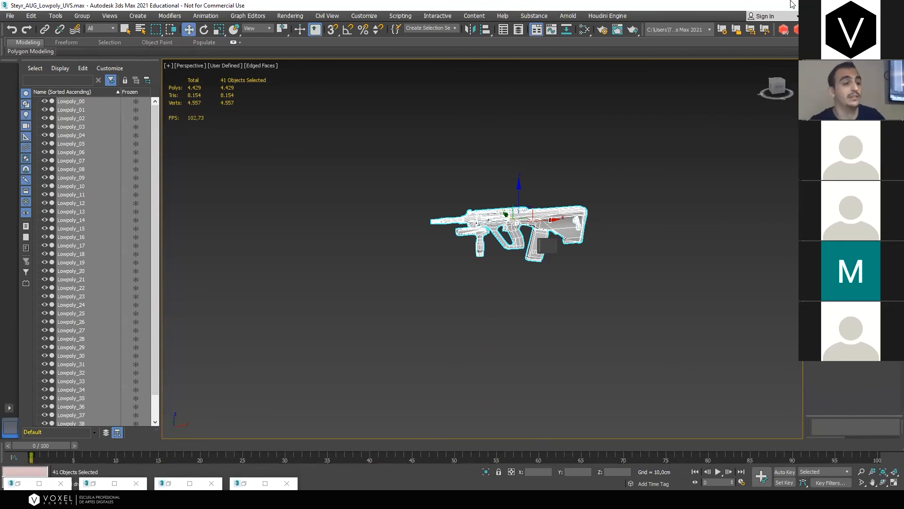
Minimize 3ds Max and return to the Steyr_AUG project in Substance Painter
click(872, 5)
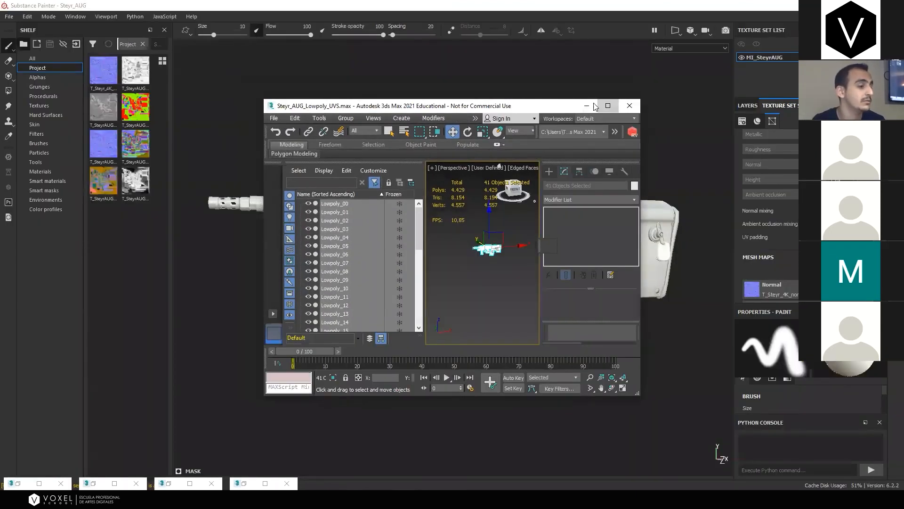
click(607, 106)
click(850, 5)
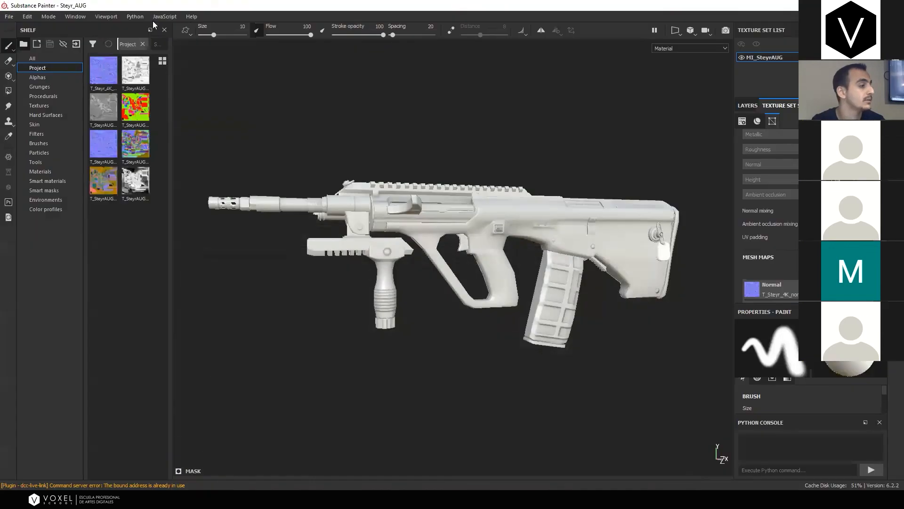
Open the project configuration, browse the fbx folder offered for replacing the mesh, and cancel without changes
click(27, 17)
click(70, 47)
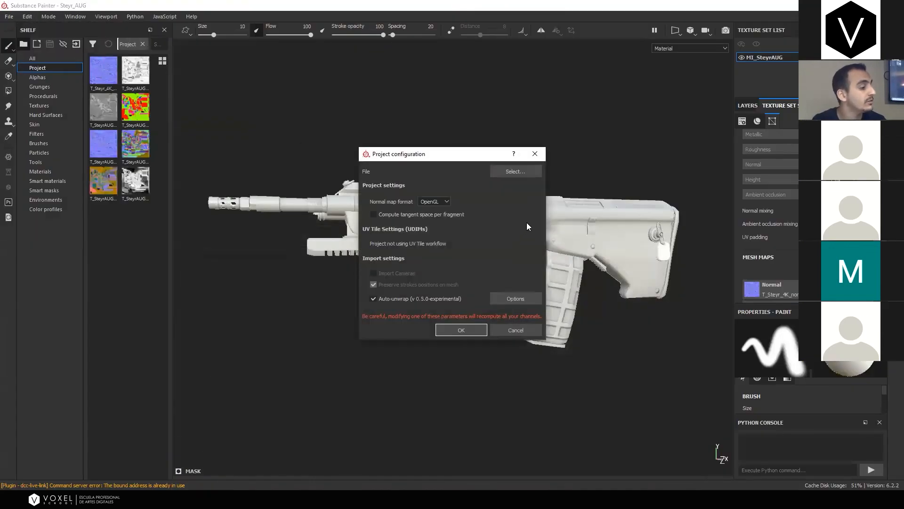
click(507, 171)
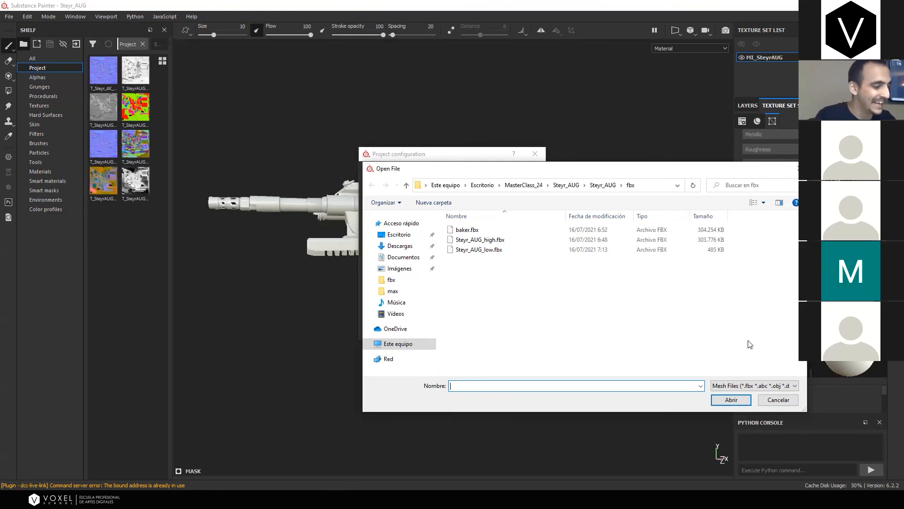
click(778, 400)
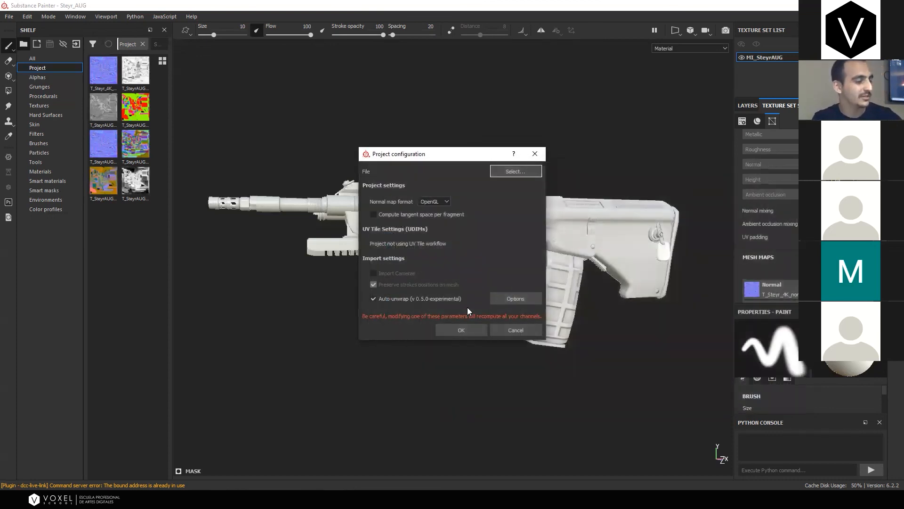
click(505, 332)
click(497, 336)
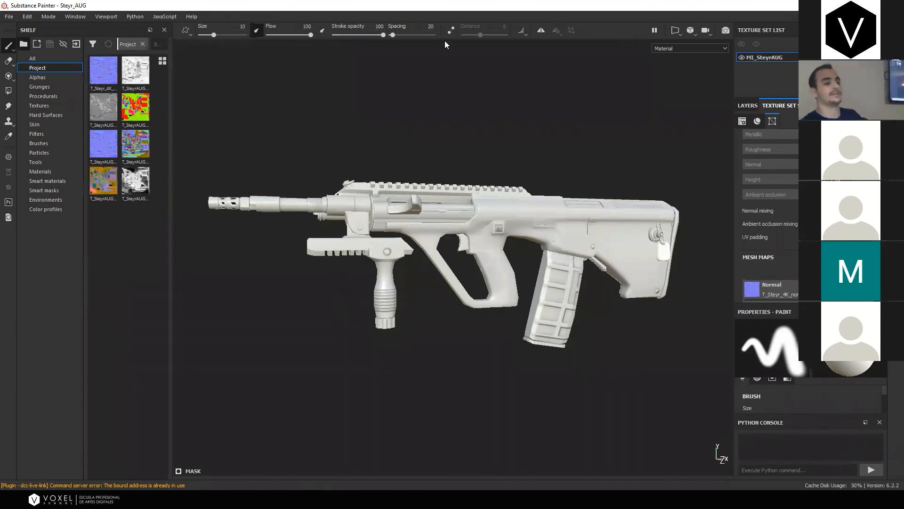
Delete the masked Culata folder from the layer stack and display the texture set's mesh maps
click(747, 105)
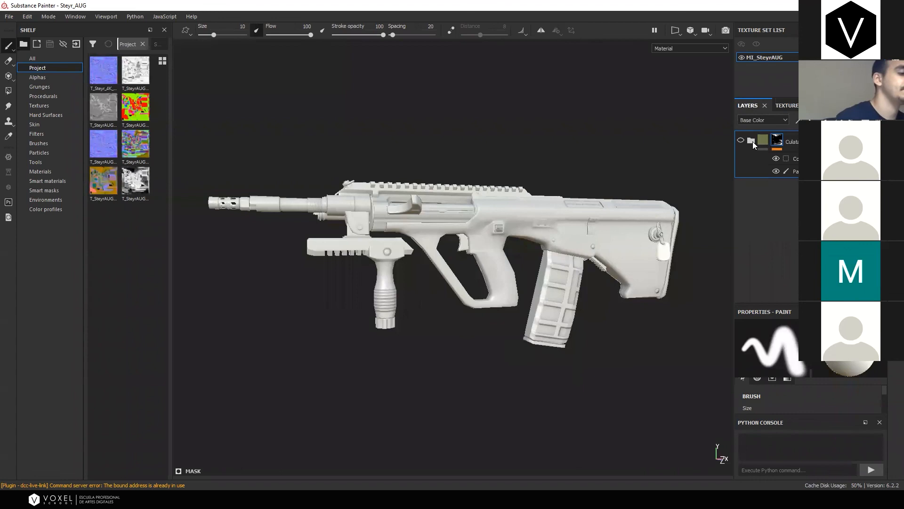
key(Delete)
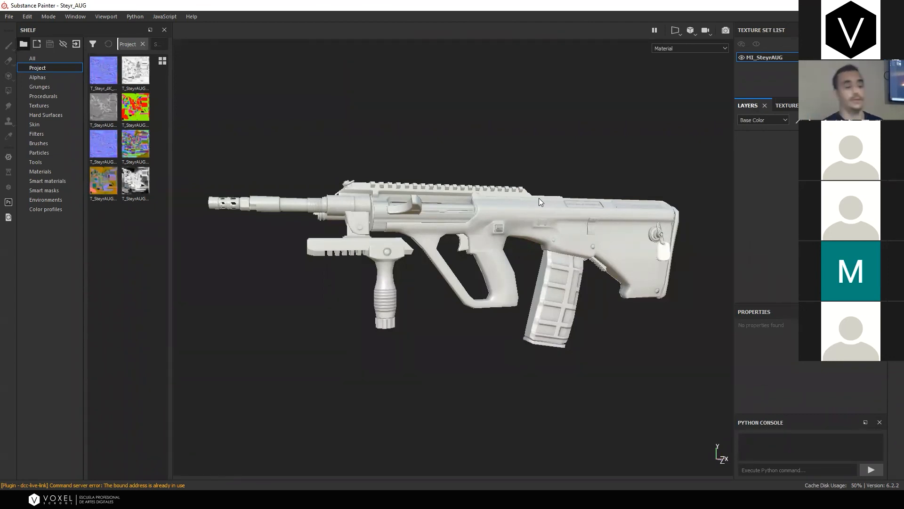
alt+right_drag(617, 186, 535, 219)
alt+middle_drag(535, 219, 543, 250)
alt+drag(544, 249, 581, 238)
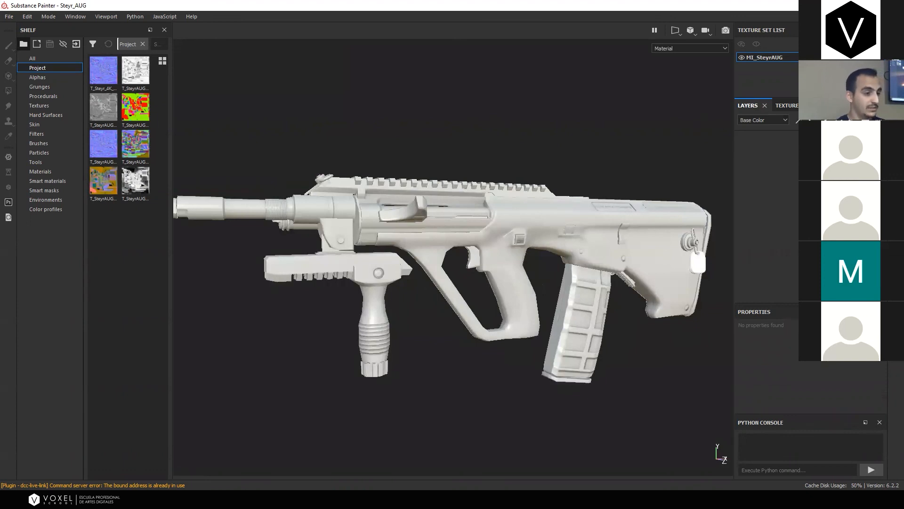
click(796, 106)
scroll(810, 212, down, 5)
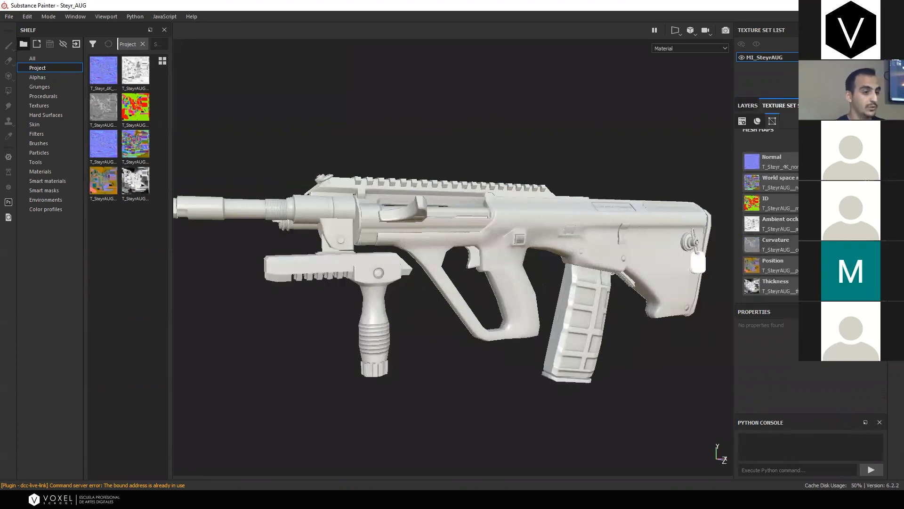
Set the mesh wireframe color to black in the display settings and show the mesh wireframe
click(896, 46)
scroll(838, 188, down, 10)
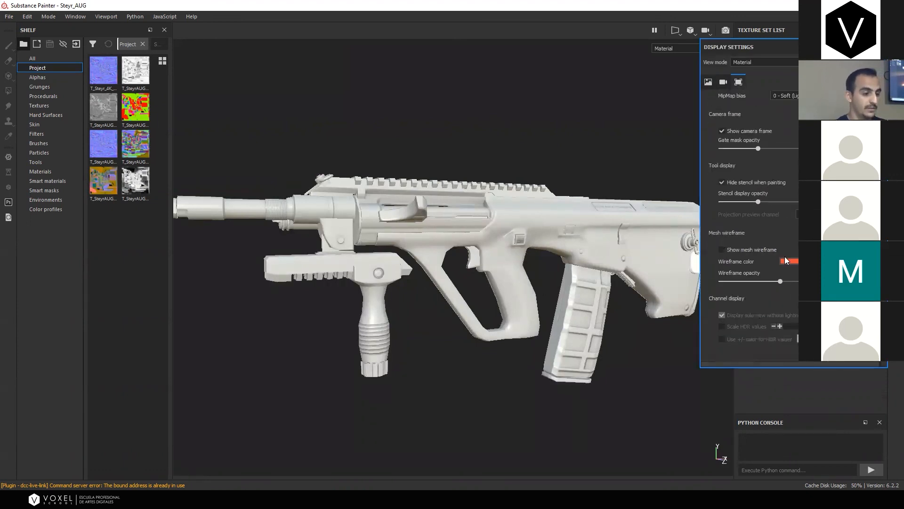
click(786, 261)
drag(784, 307, 749, 339)
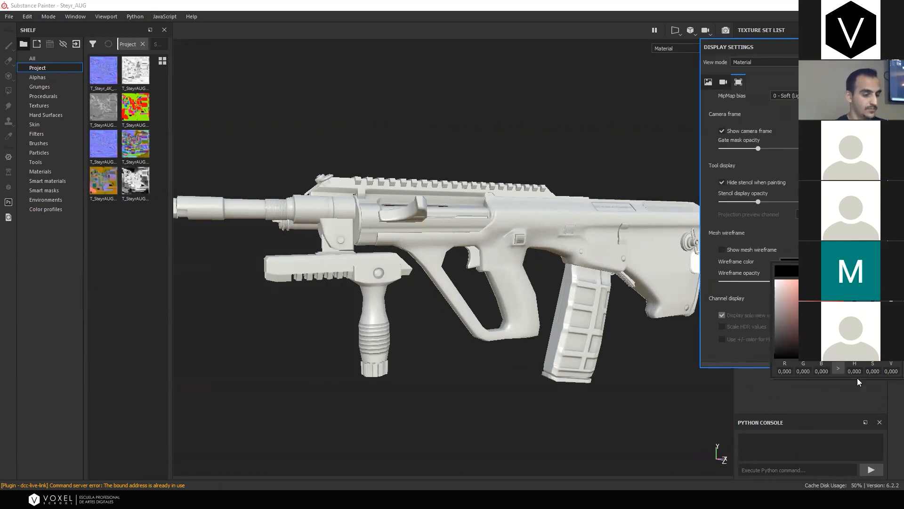
click(770, 253)
click(722, 250)
Examine the low-poly wireframe on the rifle's barrel, stock, sling mount and magazine
alt+right_drag(405, 221, 528, 263)
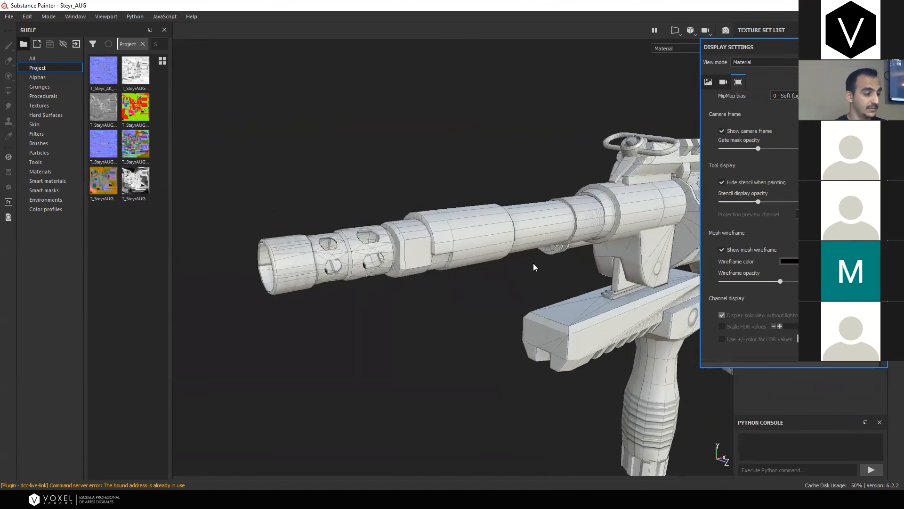
alt+drag(528, 263, 559, 287)
alt+middle_drag(559, 286, 226, 240)
scroll(523, 243, down, 6)
alt+drag(226, 240, 168, 282)
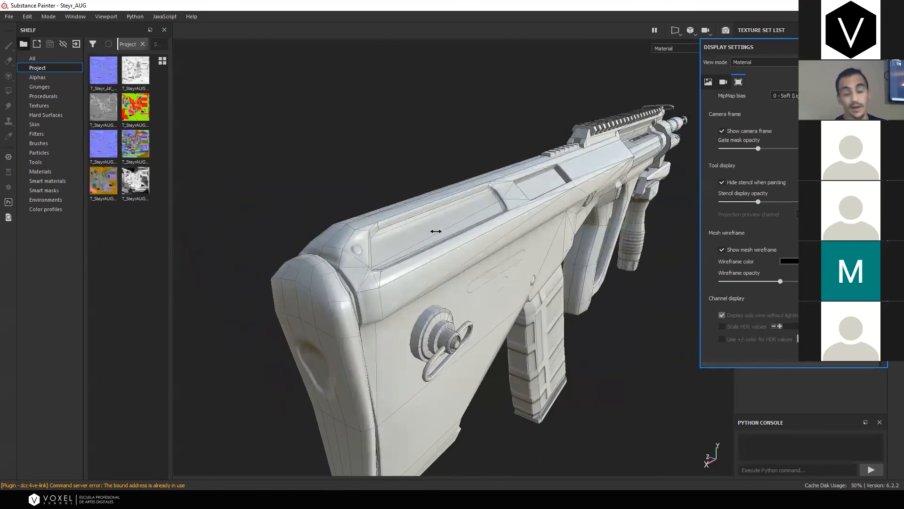
scroll(482, 199, up, 5)
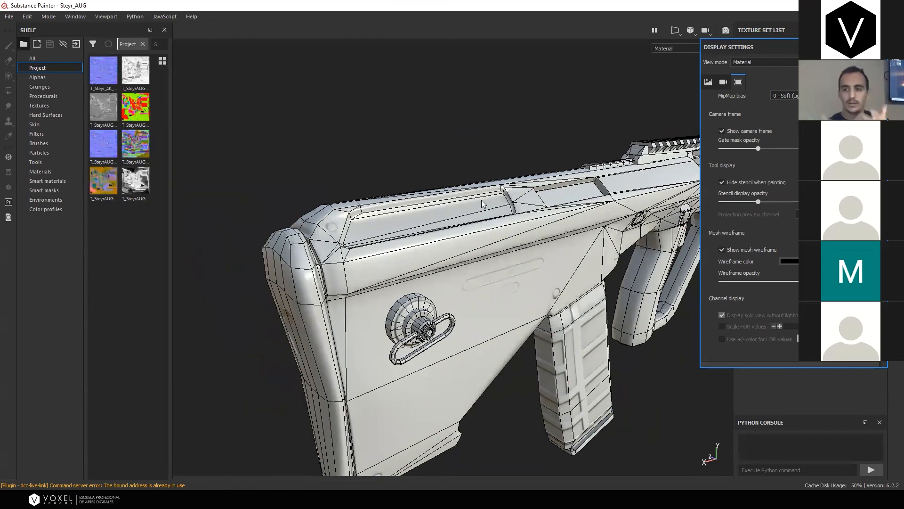
alt+drag(388, 198, 410, 232)
scroll(410, 231, down, 5)
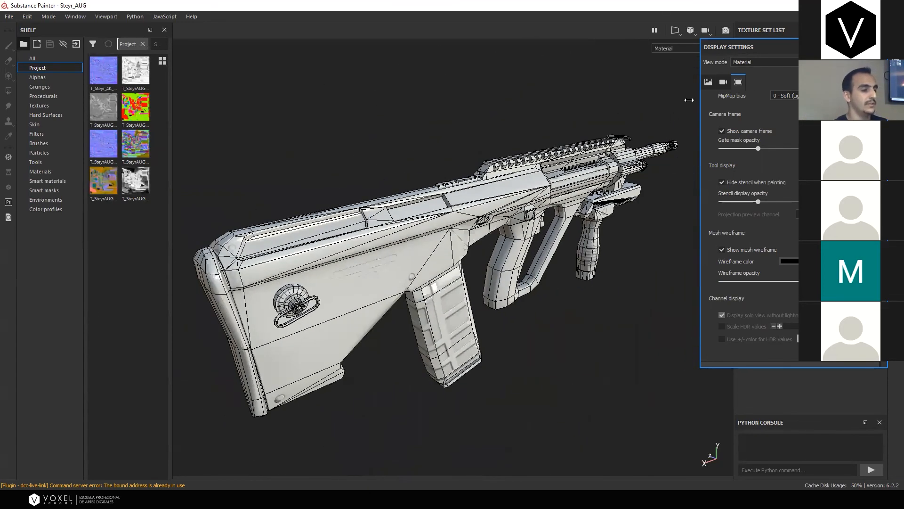
Hide the mesh wireframe and rotate the environment lighting, closing the display settings to return to the layer stack
click(722, 250)
alt+drag(551, 104, 631, 150)
shift+right_drag(631, 150, 555, 161)
alt+middle_drag(555, 161, 662, 152)
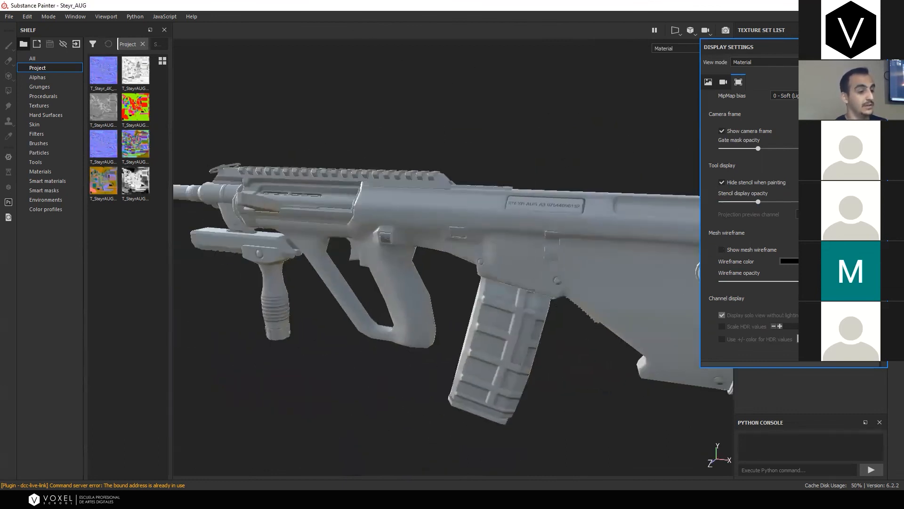
click(879, 47)
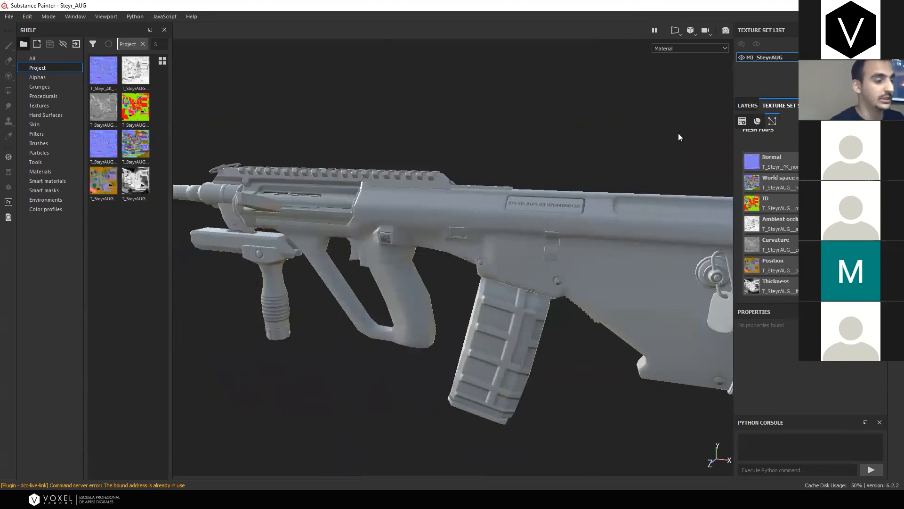
click(741, 104)
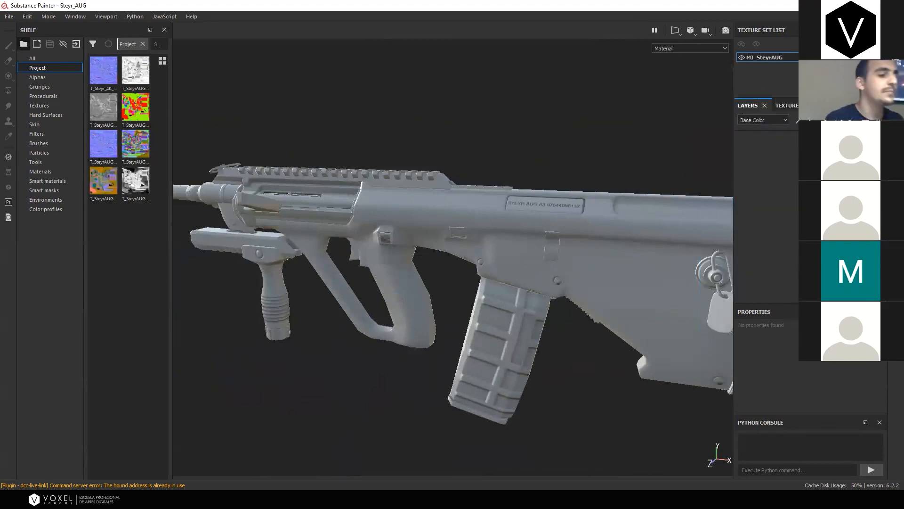
Switch to File Explorer and open the Bakes folder inside the Steyr_AUG project folder
shift+right_drag(533, 124, 480, 142)
alt+middle_drag(480, 142, 524, 141)
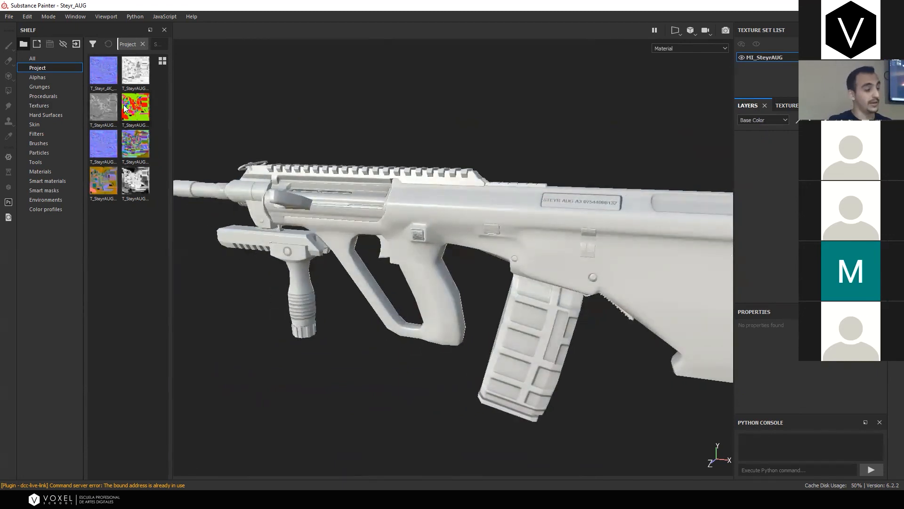
click(243, 499)
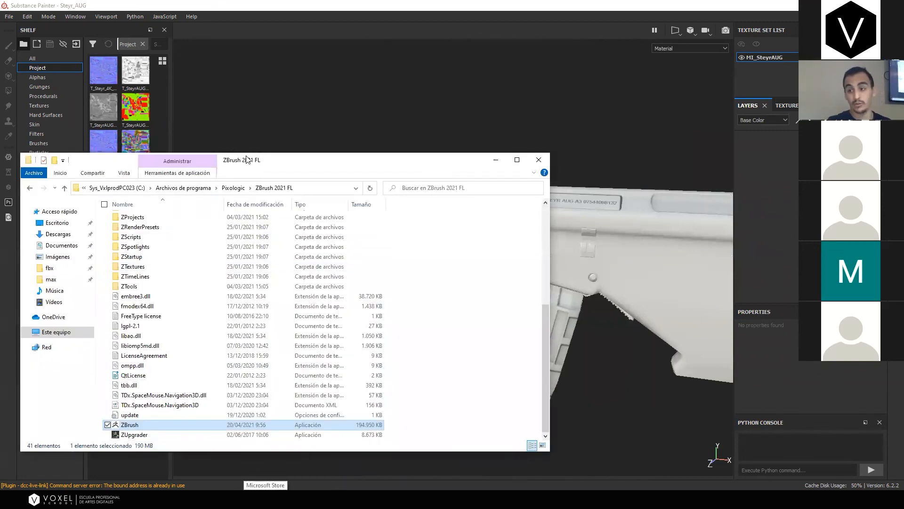
drag(247, 160, 365, 130)
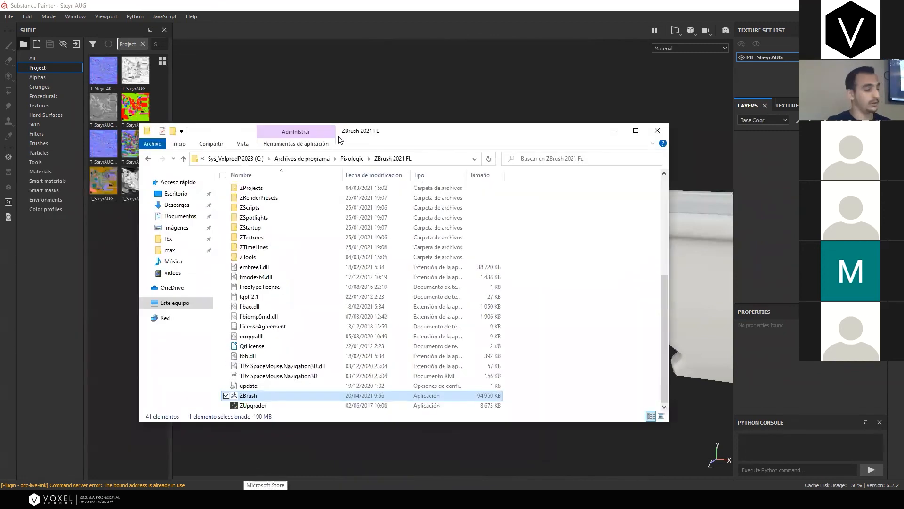
click(173, 250)
click(377, 158)
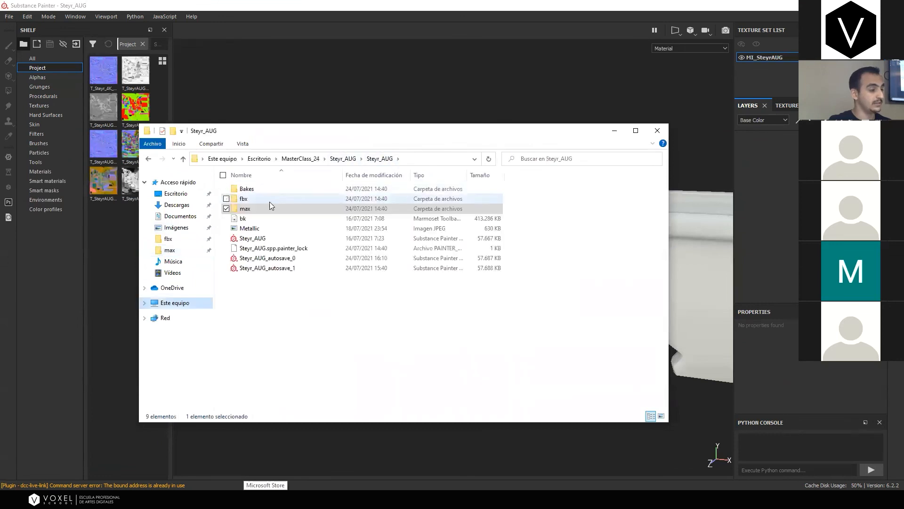
double_click(272, 190)
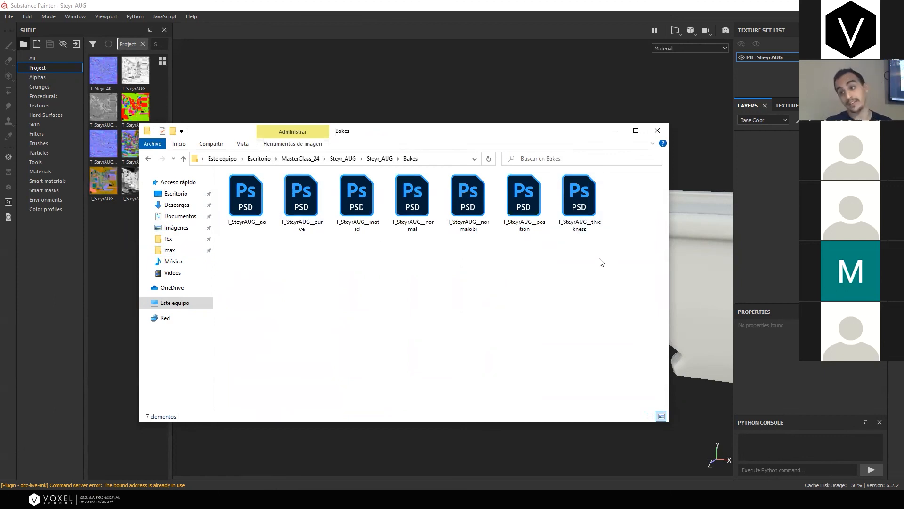
Bring all seven T_SteyrAUG PSD bakes from the Bakes folder into the Substance Painter shelf for import
drag(615, 268, 229, 185)
mouse_move(261, 211)
mouse_down()
mouse_move(251, 210)
mouse_move(235, 319)
mouse_move(95, 258)
mouse_up()
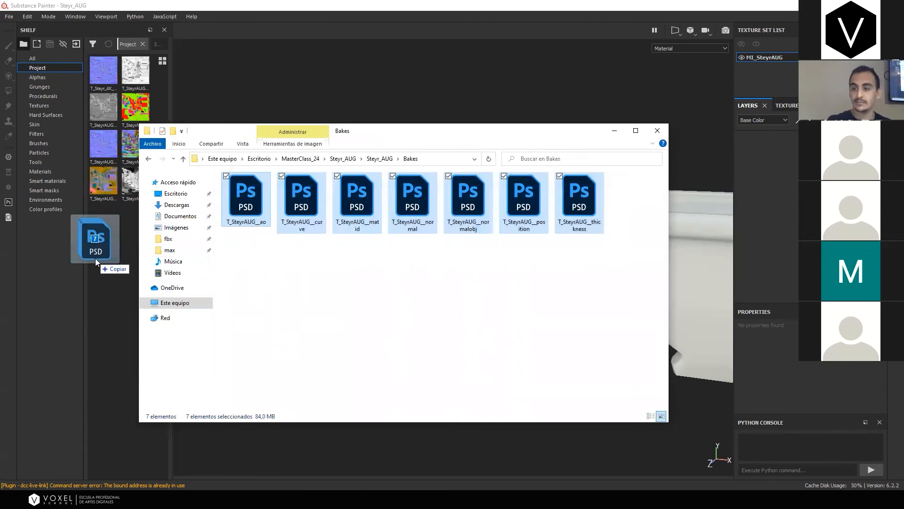
drag(95, 258, 95, 258)
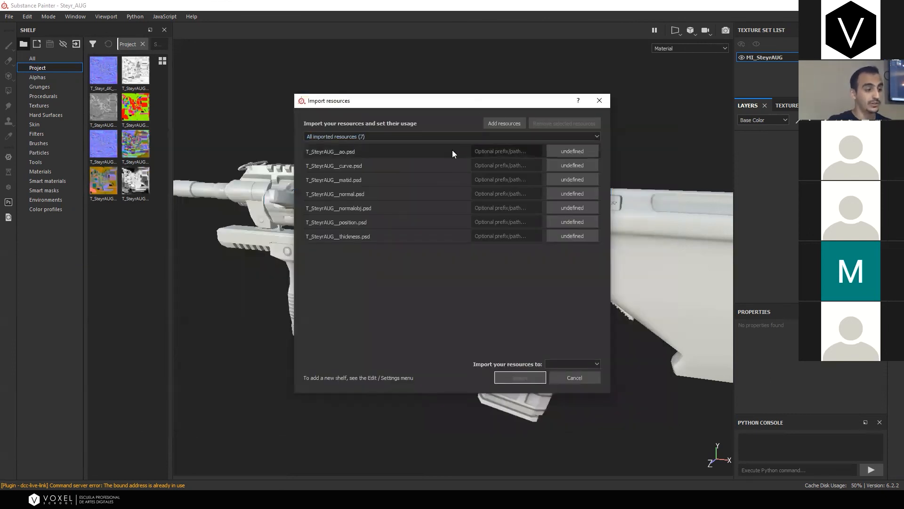
Set the usage of all seven baked maps to texture and import them into the project 'Steyr_AUG'
click(411, 151)
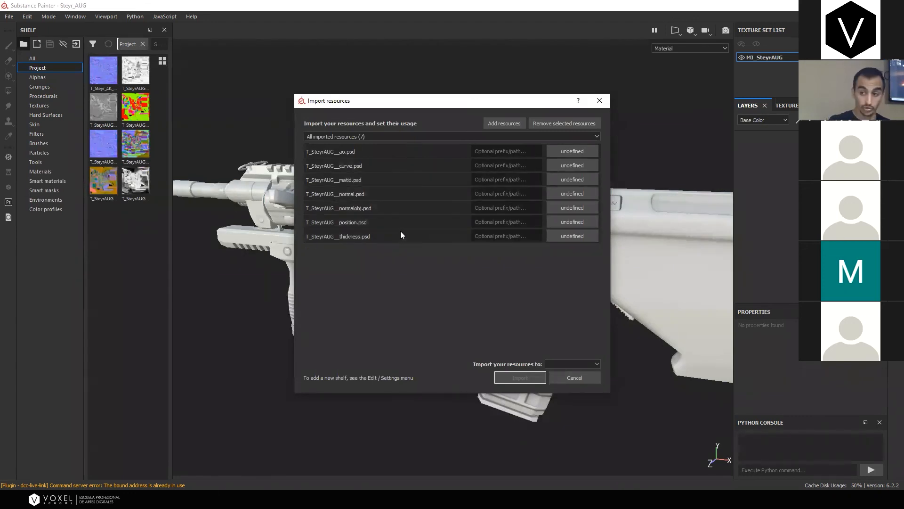
click(566, 239)
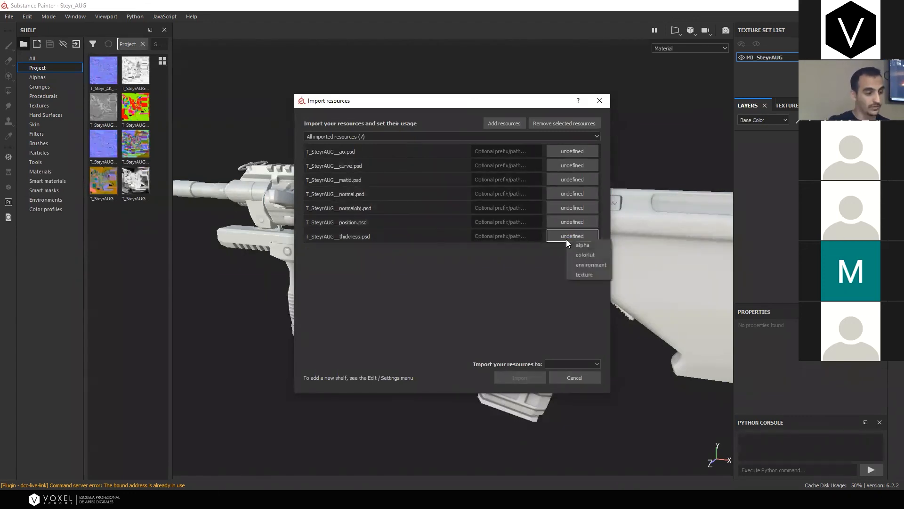
click(598, 273)
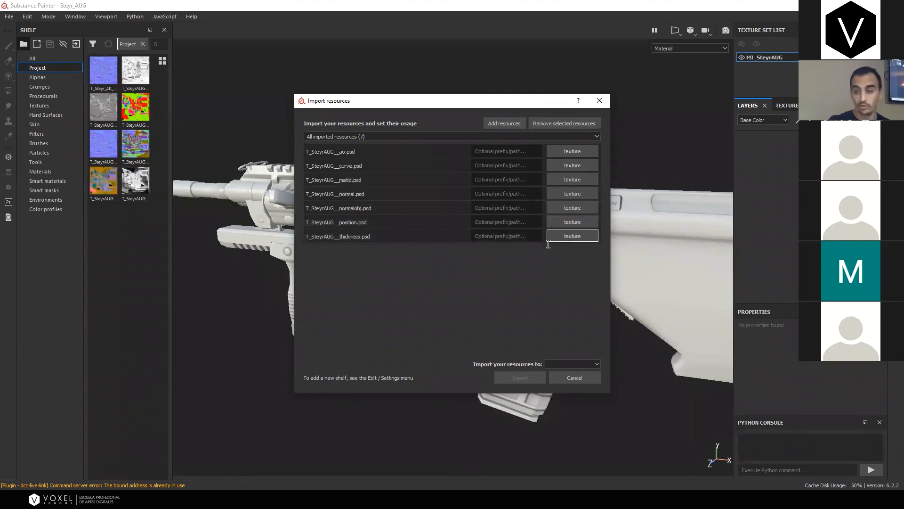
click(595, 364)
click(570, 381)
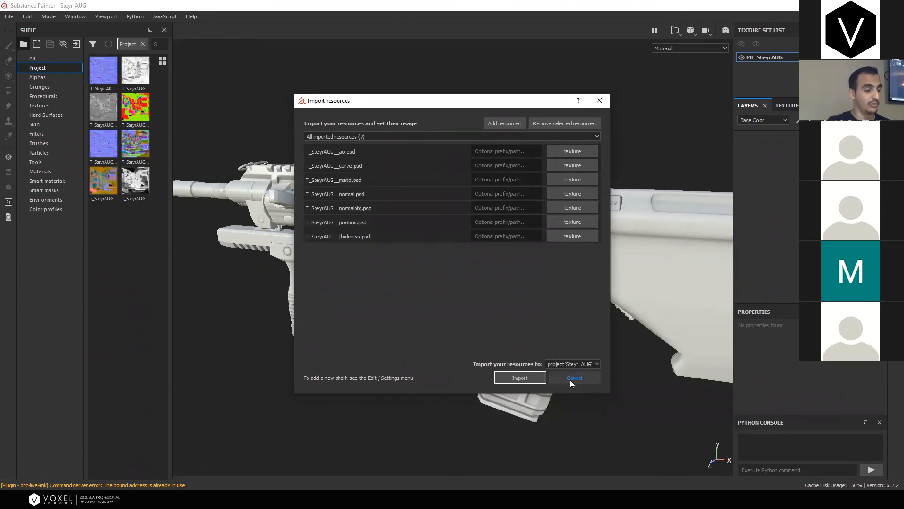
click(522, 379)
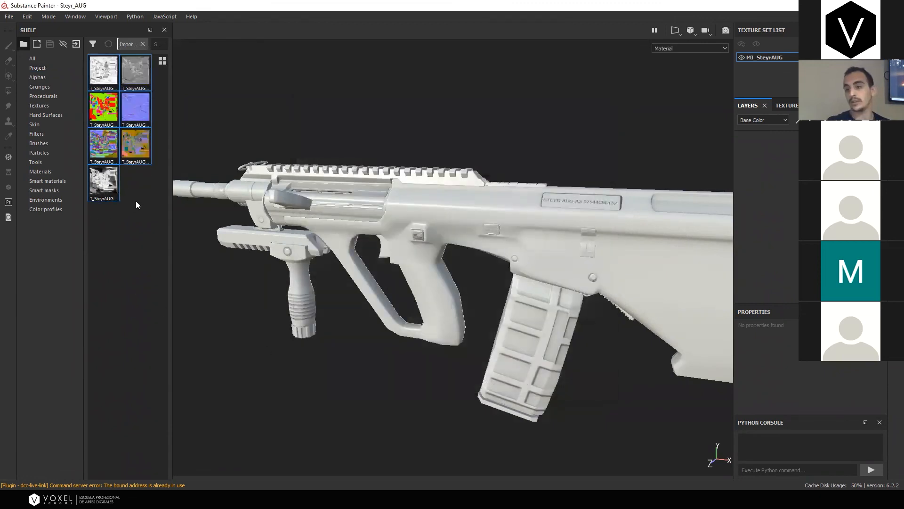
Remove every assigned mesh map from the MI_SteyrAUG texture set, from Normal through Thickness
click(784, 106)
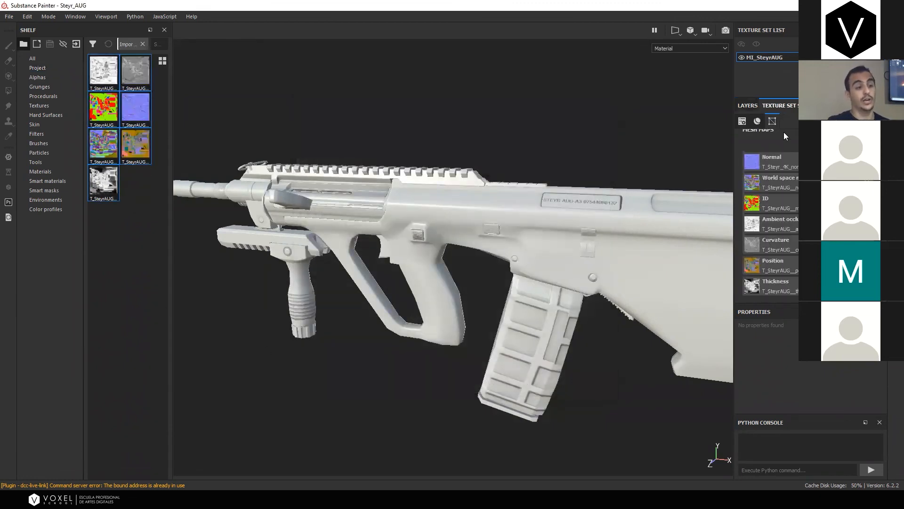
click(872, 160)
click(872, 176)
click(871, 185)
click(872, 197)
click(872, 206)
click(871, 216)
click(871, 226)
alt+drag(419, 99, 561, 151)
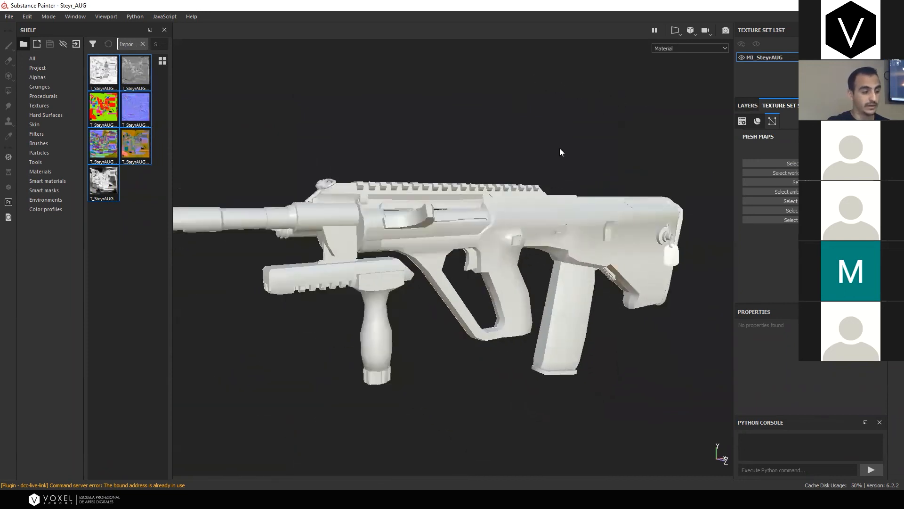
Assign the imported normal bake as the Normal mesh map and the material ID bake as the ID mesh map
click(194, 118)
drag(139, 109, 819, 176)
alt+drag(492, 152, 507, 131)
scroll(579, 326, up, 5)
alt+drag(586, 313, 532, 285)
scroll(538, 274, down, 4)
alt+middle_drag(533, 285, 490, 250)
drag(103, 108, 782, 194)
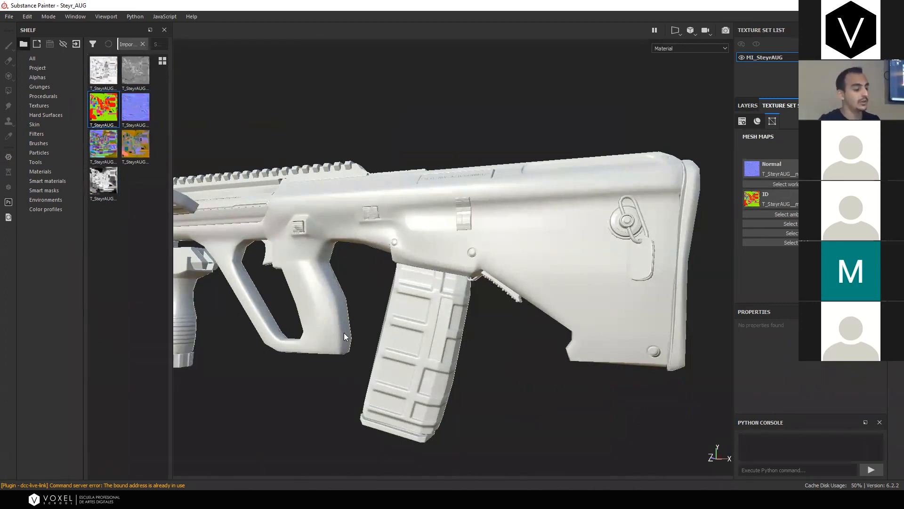
Switch to the exploded rifle scene in 3ds Max and select the Cuerpo_high body mesh
click(405, 499)
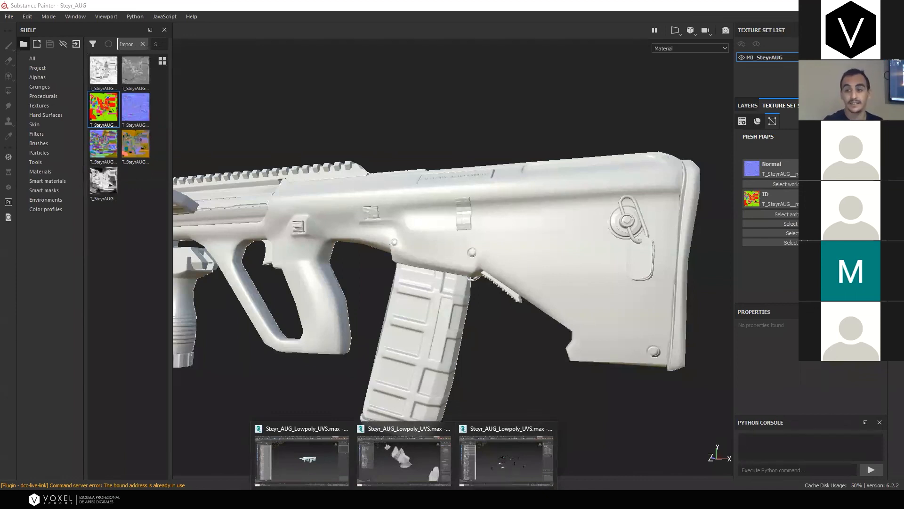
click(493, 455)
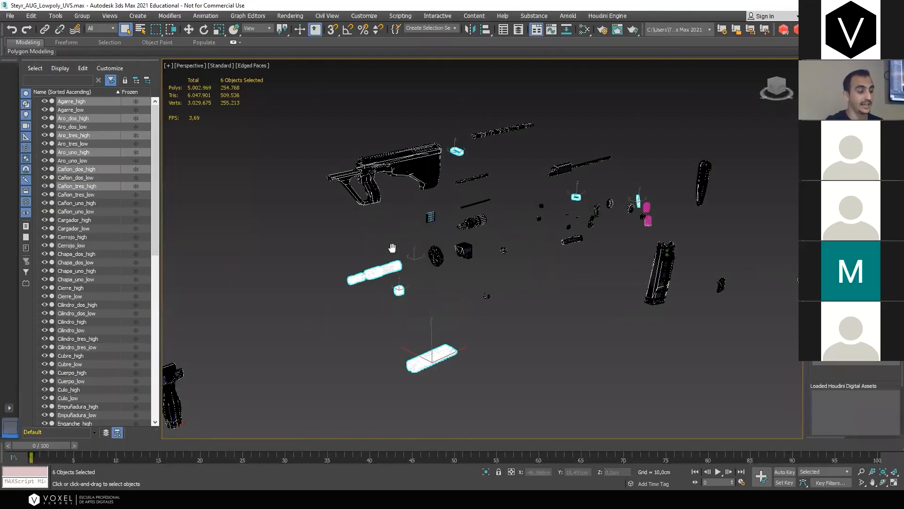
middle_drag(392, 247, 433, 286)
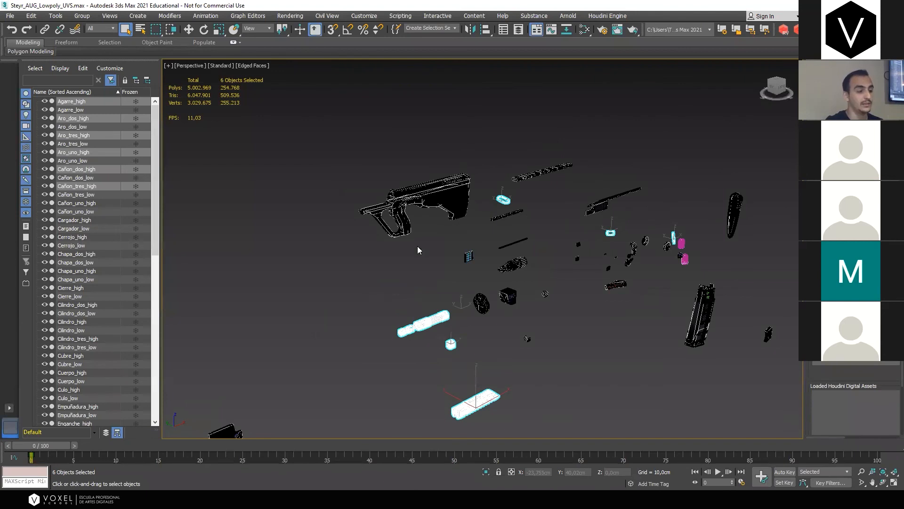
scroll(456, 228, up, 3)
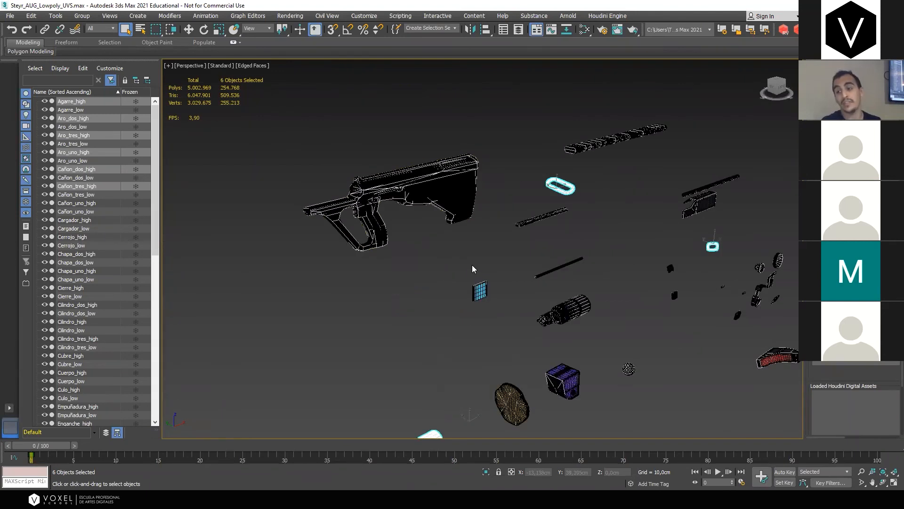
scroll(377, 240, up, 3)
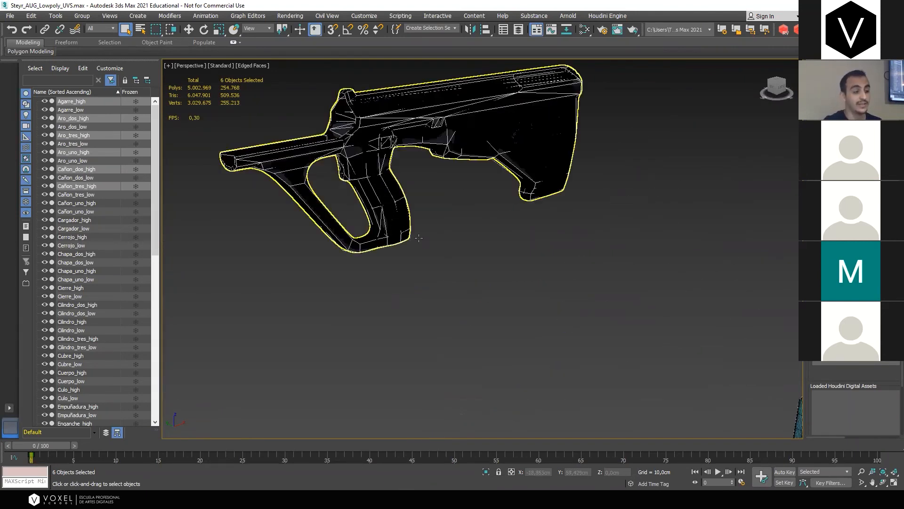
scroll(452, 227, down, 2)
click(466, 229)
click(506, 165)
Turn off edged faces in the perspective view to show the body mesh's material colors
scroll(487, 167, up, 3)
scroll(483, 170, up, 2)
mouse_move(484, 170)
alt+middle_down()
mouse_move(442, 202)
mouse_move(486, 186)
mouse_move(557, 216)
alt+middle_up()
key(F4)
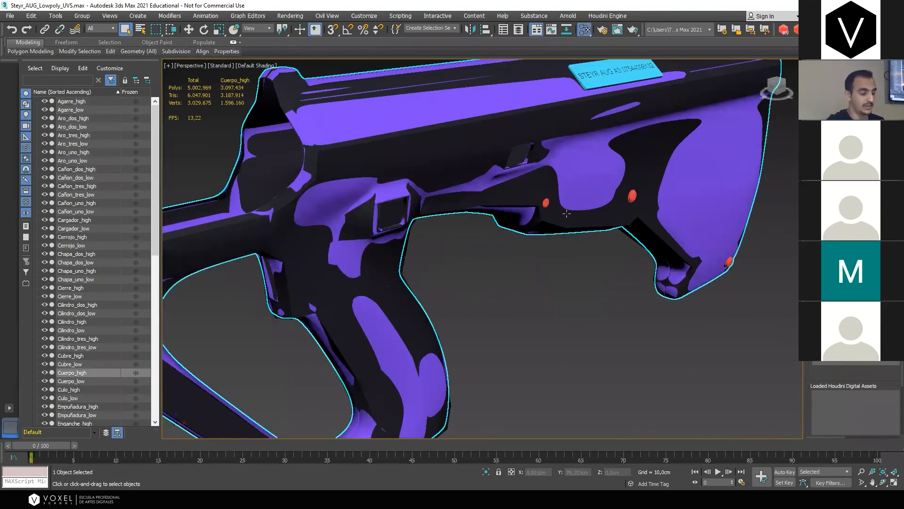
Look over the scene's material nodes in the Slate Material Editor and minimize it
click(584, 29)
scroll(207, 212, up, 4)
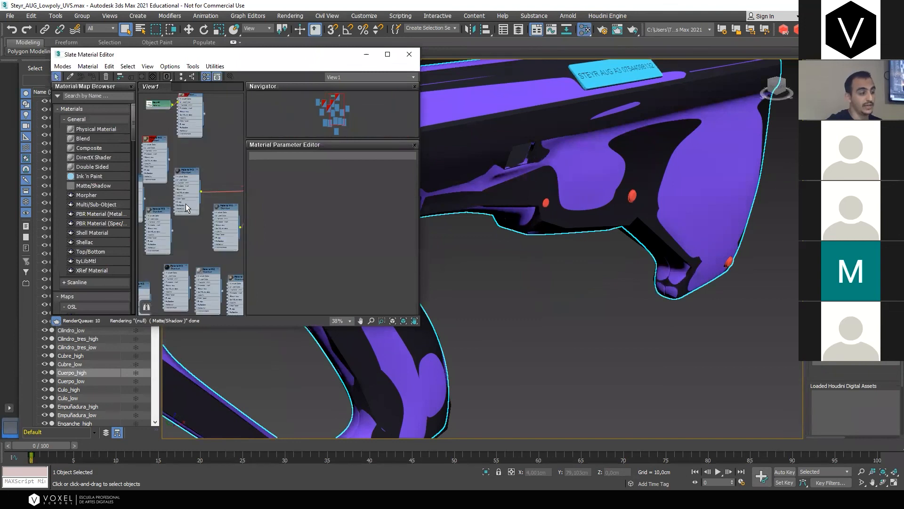
middle_drag(204, 185, 180, 186)
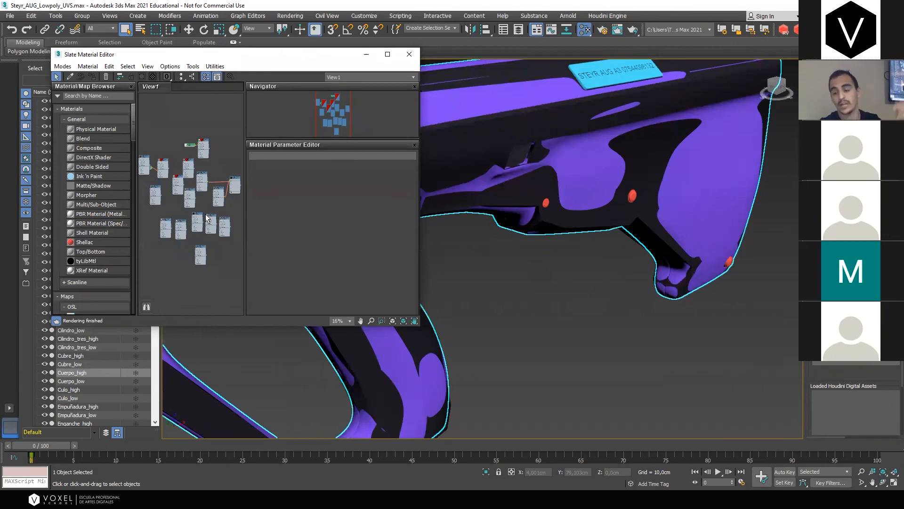
click(367, 54)
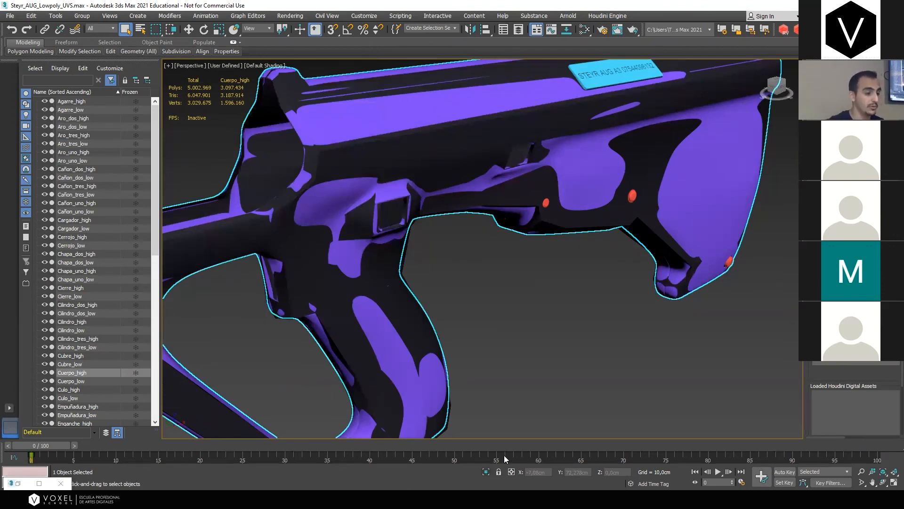
Isolate the Cuerpo_high body mesh in the viewport for a close view of its ID colors
click(486, 472)
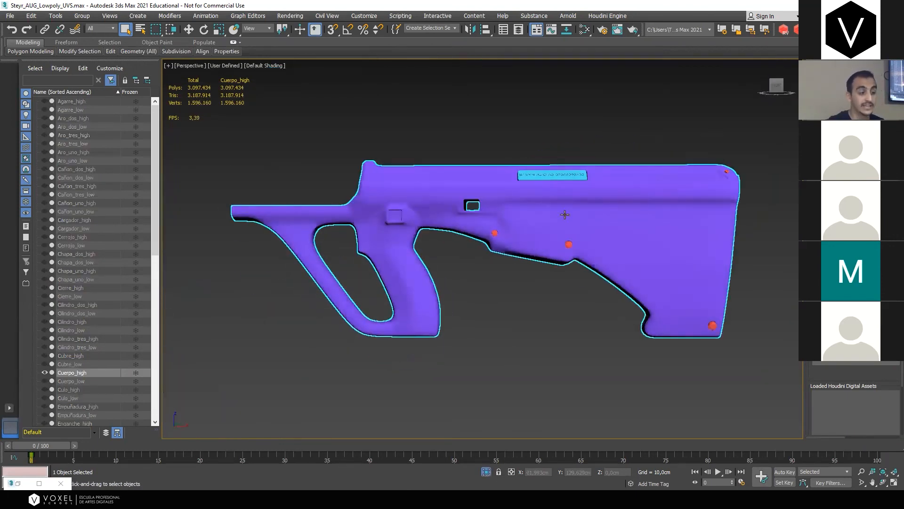
scroll(513, 238, up, 6)
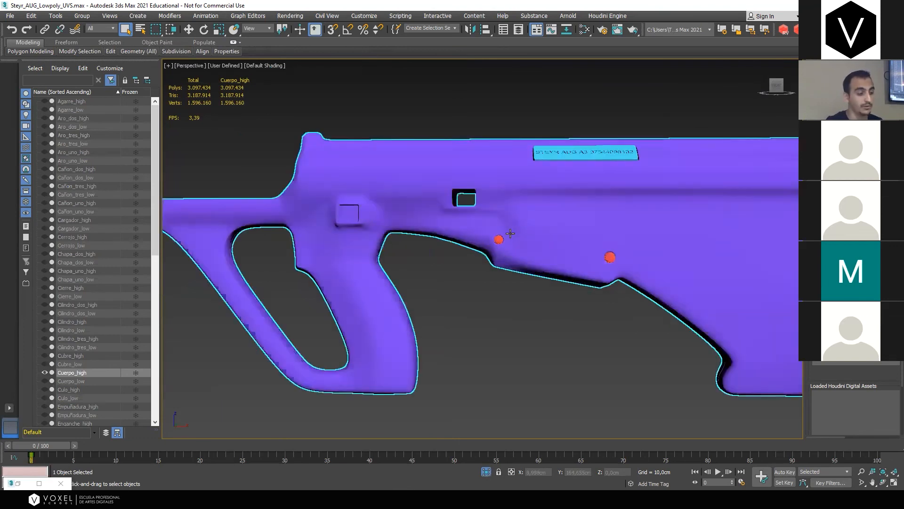
scroll(616, 160, down, 2)
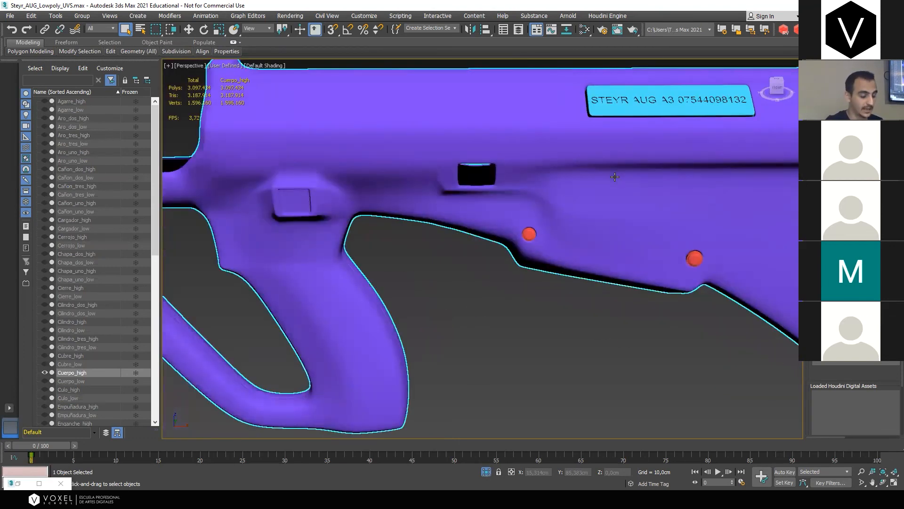
Examine the Multi/Sub-Object Material #57 and its connected sub-materials in the maximized Slate Material Editor
key(m)
click(387, 53)
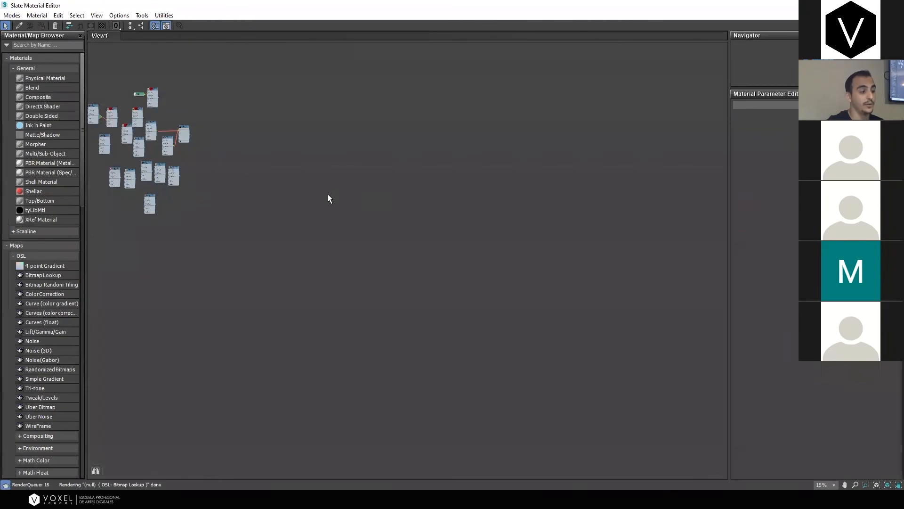
scroll(456, 203, up, 10)
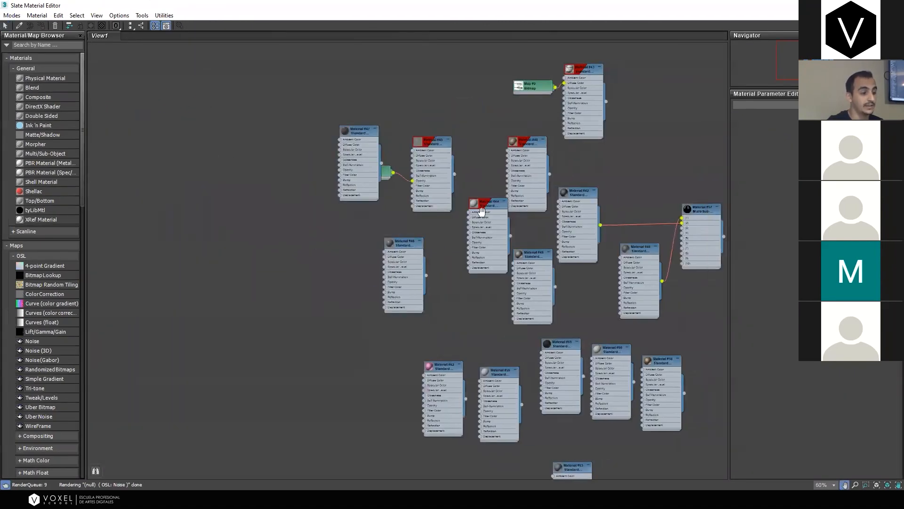
drag(315, 141, 548, 328)
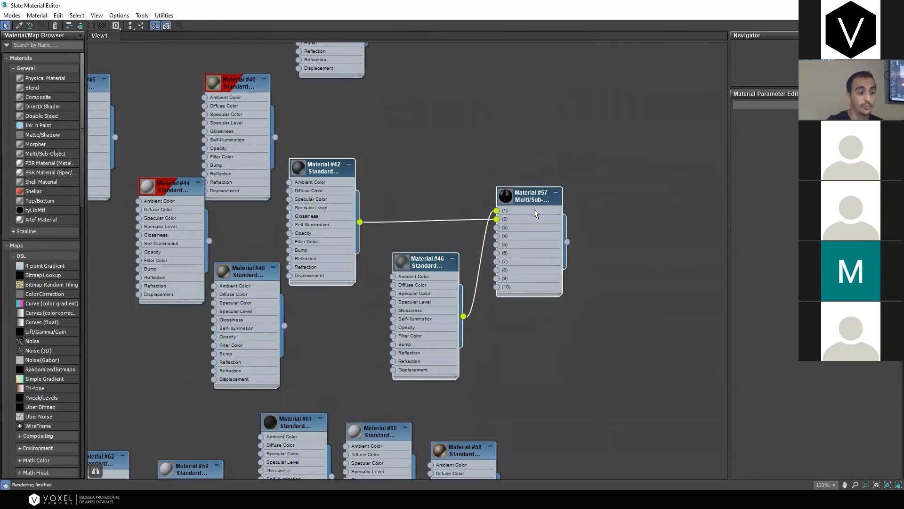
click(640, 238)
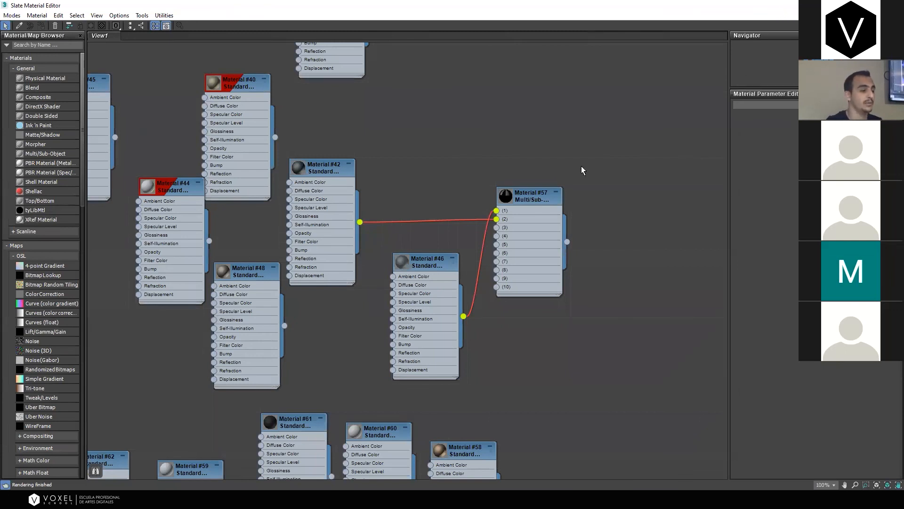
Restore the Slate Material Editor's window size, add a new Multi/Sub-Object material and assign it to the Cuerpo_high body
click(872, 5)
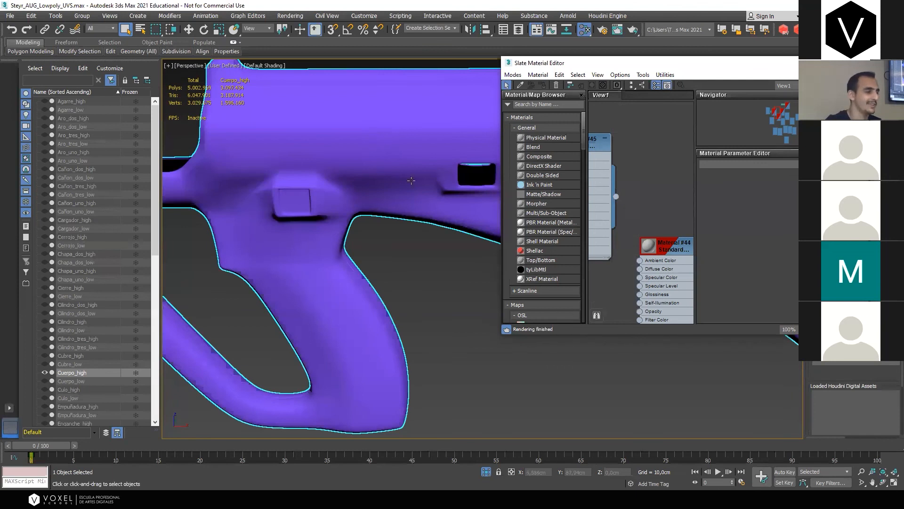
scroll(612, 159, down, 1)
mouse_move(633, 197)
middle_down()
mouse_move(546, 273)
mouse_move(523, 311)
middle_up()
middle_drag(653, 245, 662, 340)
middle_drag(627, 167, 593, 208)
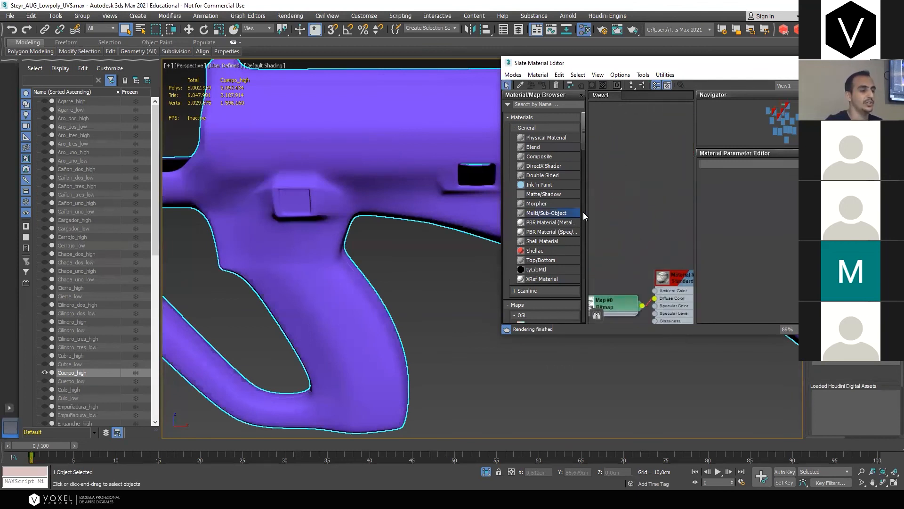
drag(572, 212, 695, 161)
click(543, 86)
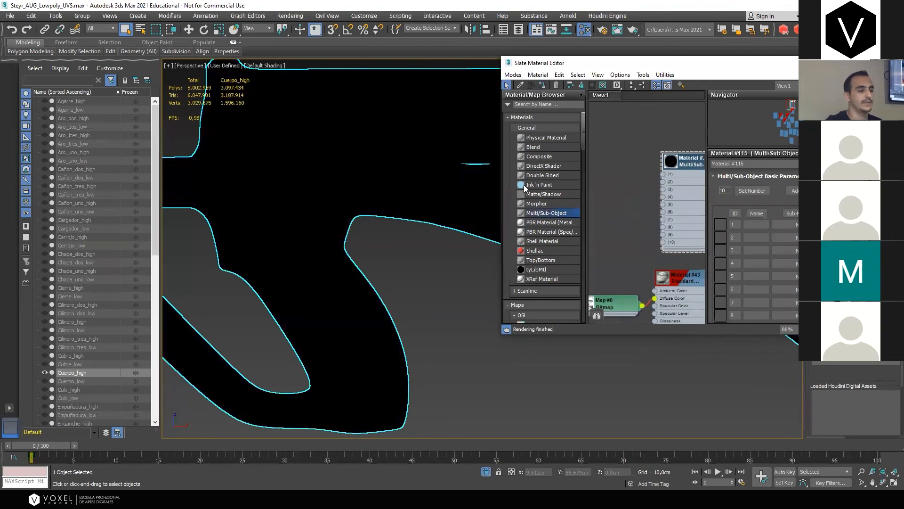
scroll(434, 236, down, 4)
scroll(335, 182, up, 3)
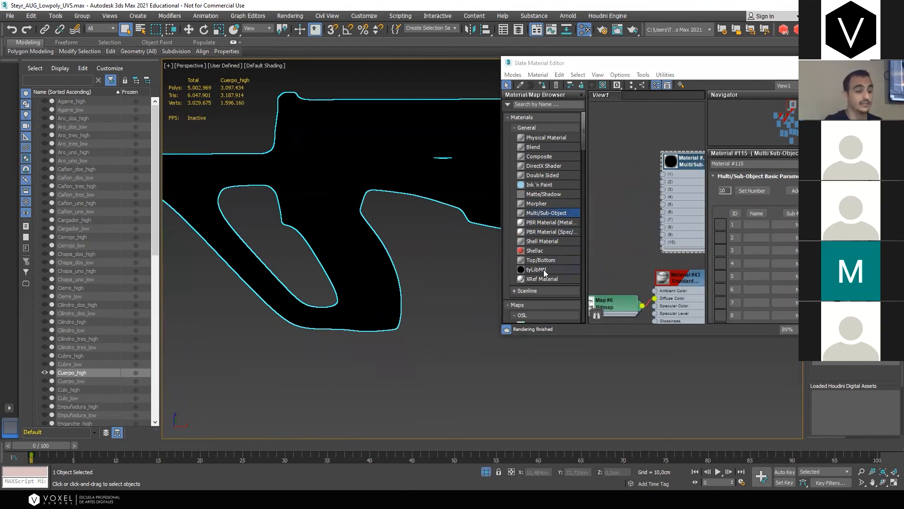
Add a Standard (Legacy) material and connect it to slot 1 of the new Multi/Sub-Object material
scroll(552, 269, down, 5)
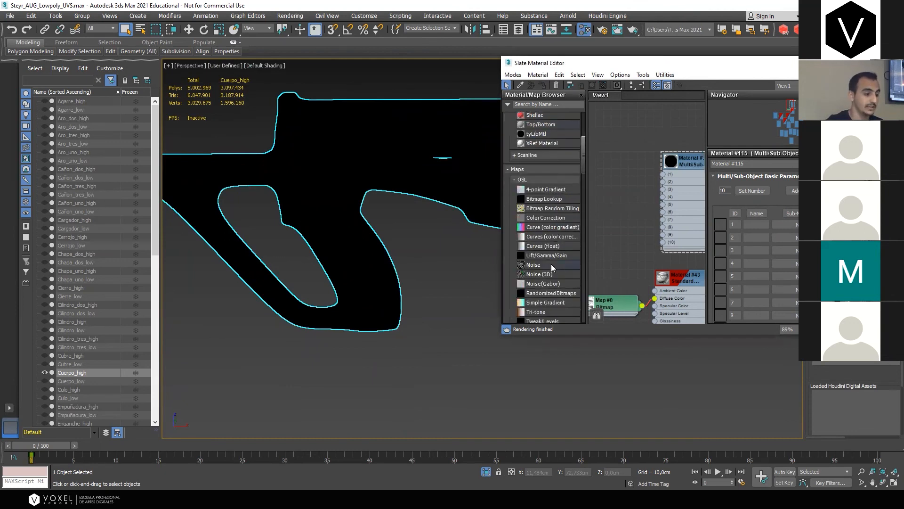
click(516, 159)
drag(542, 193, 638, 129)
middle_drag(652, 116, 646, 182)
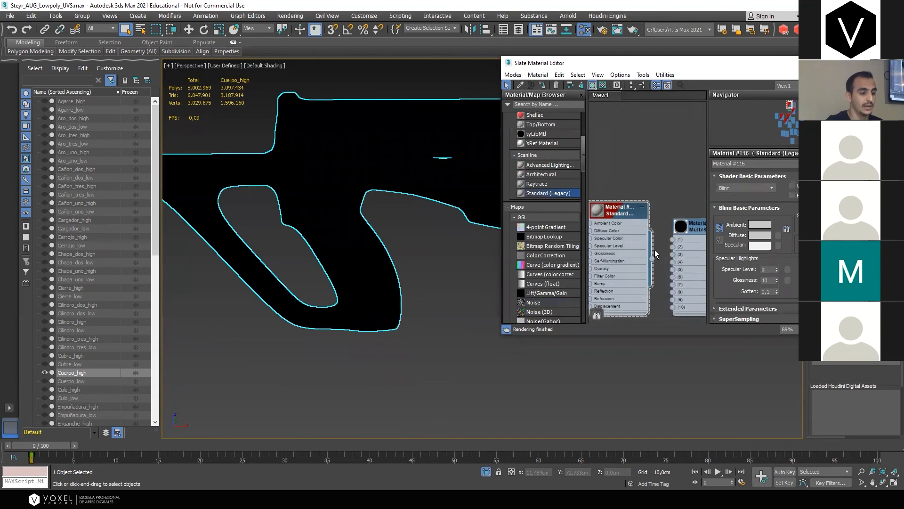
drag(651, 259, 673, 238)
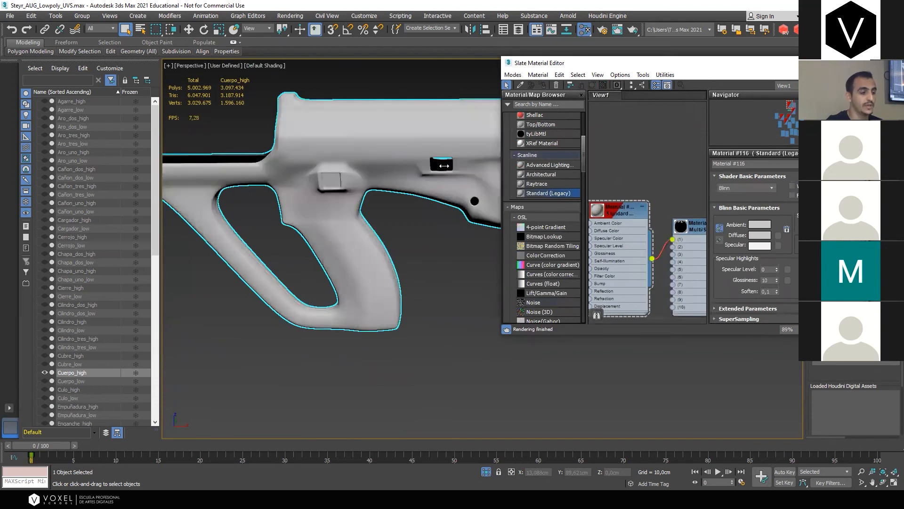
Minimize the material editor, select the main element of Cuerpo_high, undo the last change made to it and clear the selection
click(816, 62)
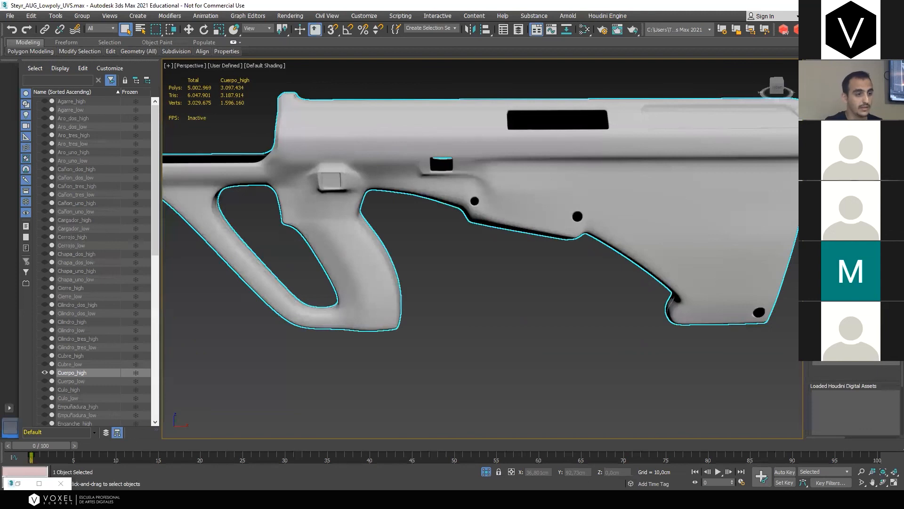
key(5)
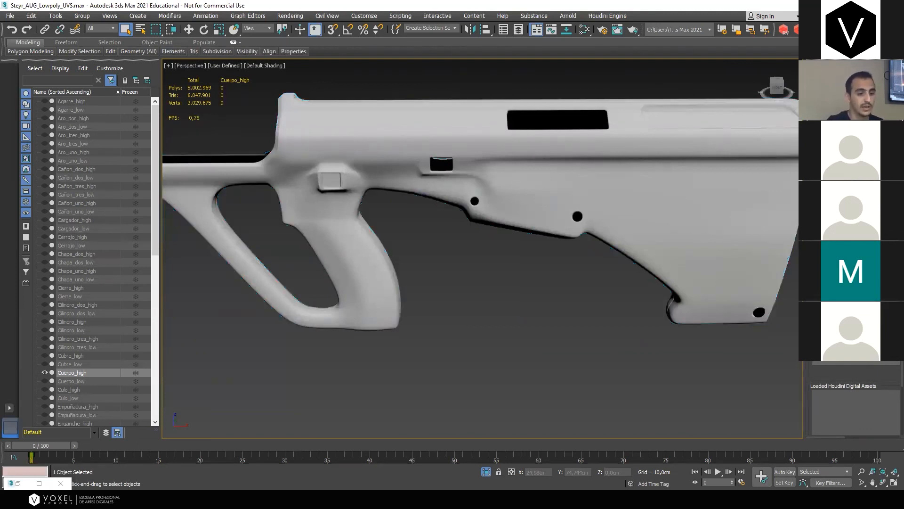
click(439, 140)
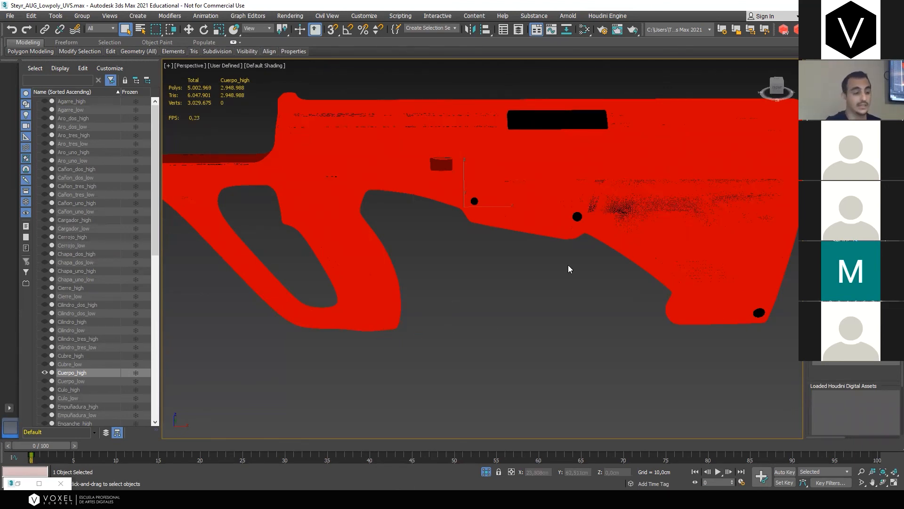
click(541, 239)
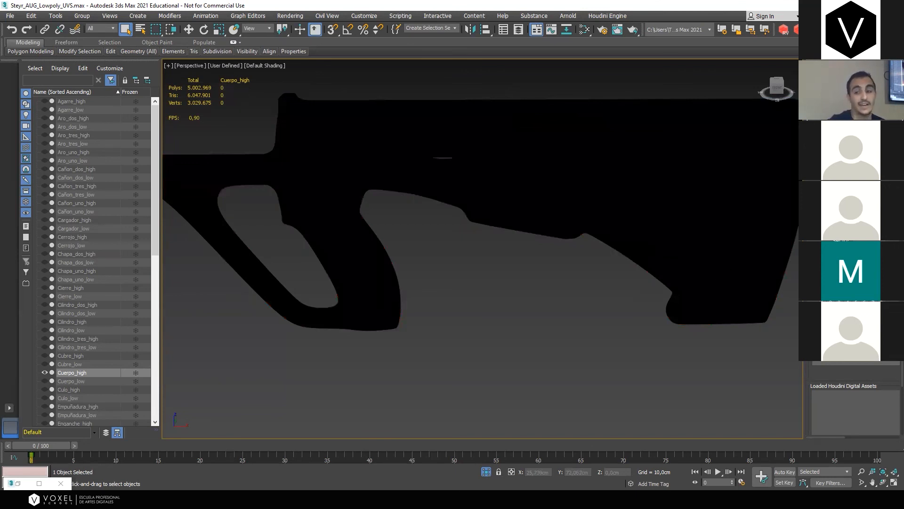
key(ctrl+z)
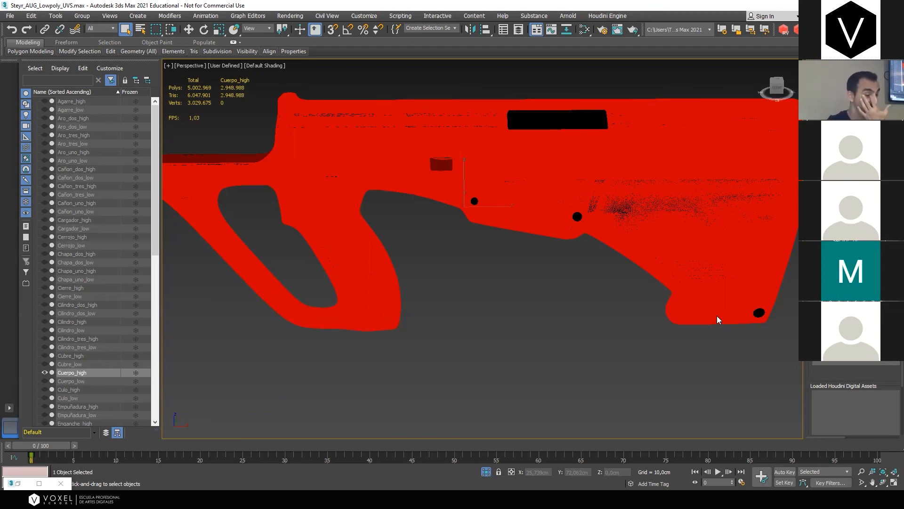
click(637, 325)
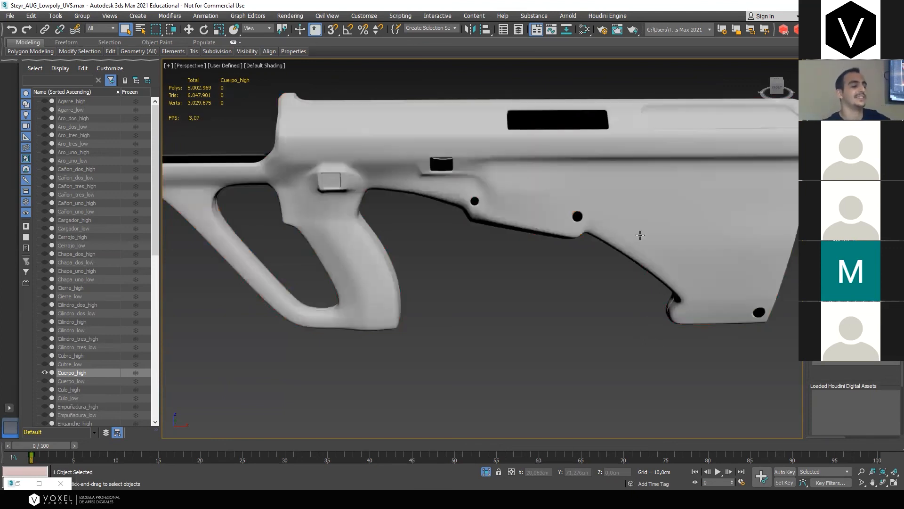
Reopen the material editor and set the Standard material's diffuse color to a saturated blue
key(m)
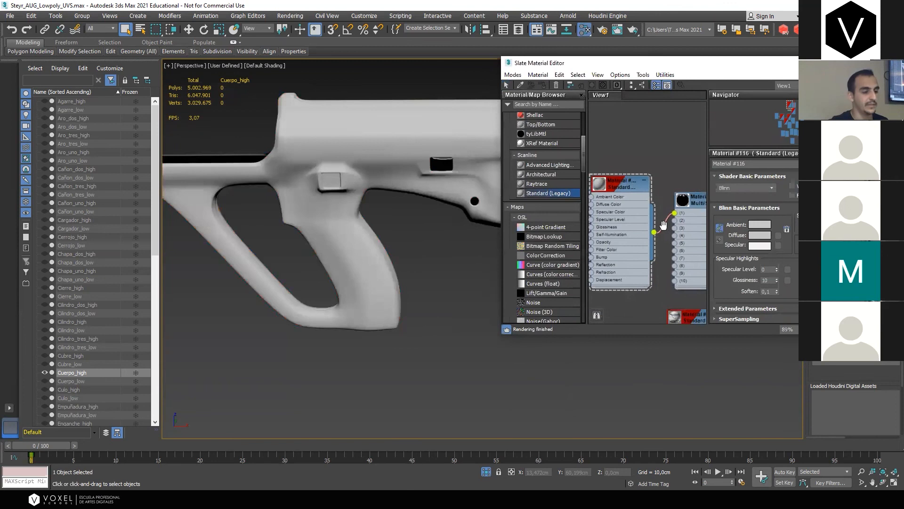
click(767, 235)
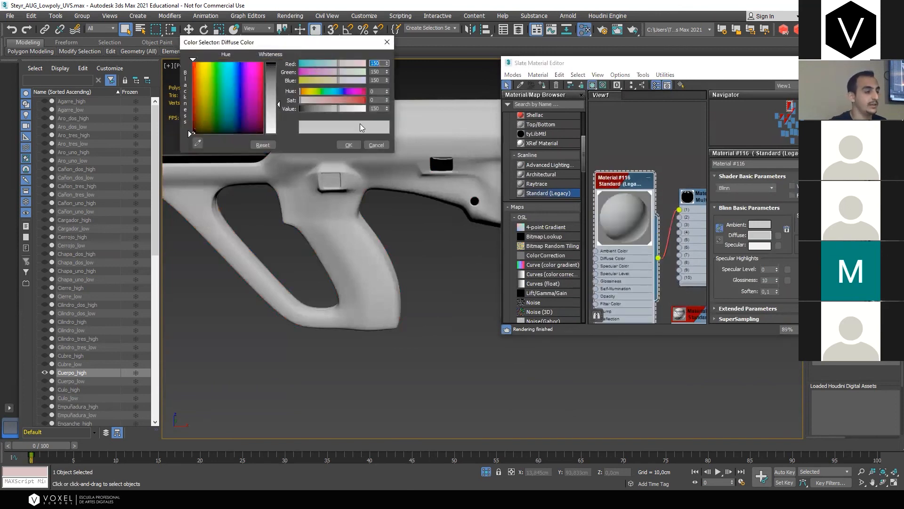
drag(331, 100, 362, 100)
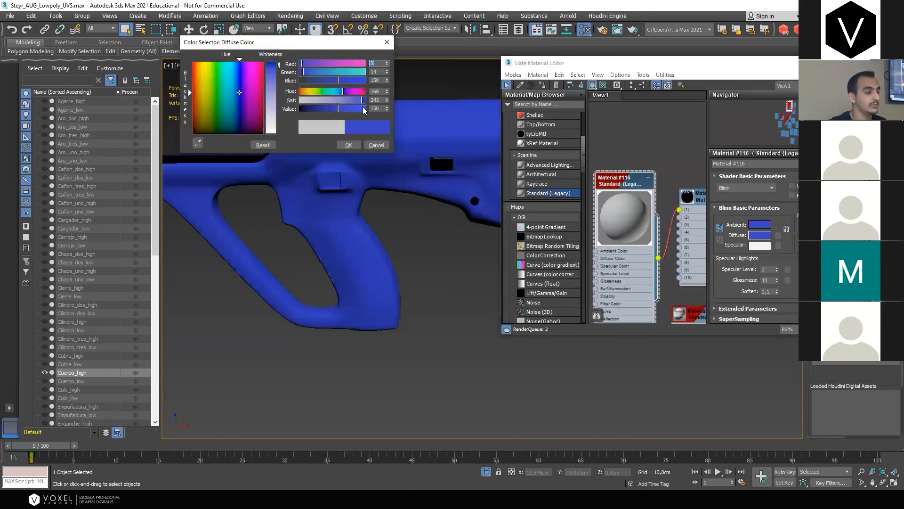
click(349, 144)
Add a second Standard (Legacy) material with a red diffuse color and connect it to slot 2 of the Multi/Sub-Object material
middle_drag(596, 231, 641, 165)
drag(662, 121, 612, 80)
drag(561, 191, 613, 271)
double_click(613, 274)
middle_drag(621, 275, 649, 224)
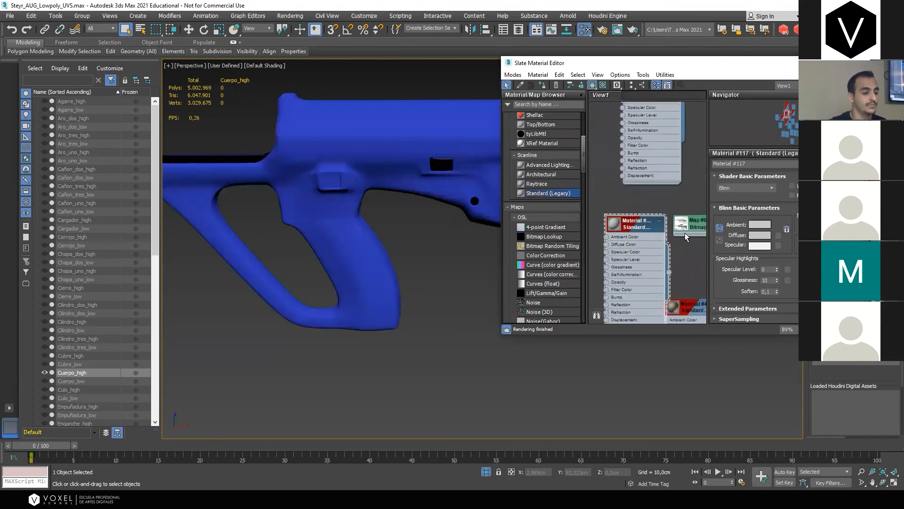
click(760, 235)
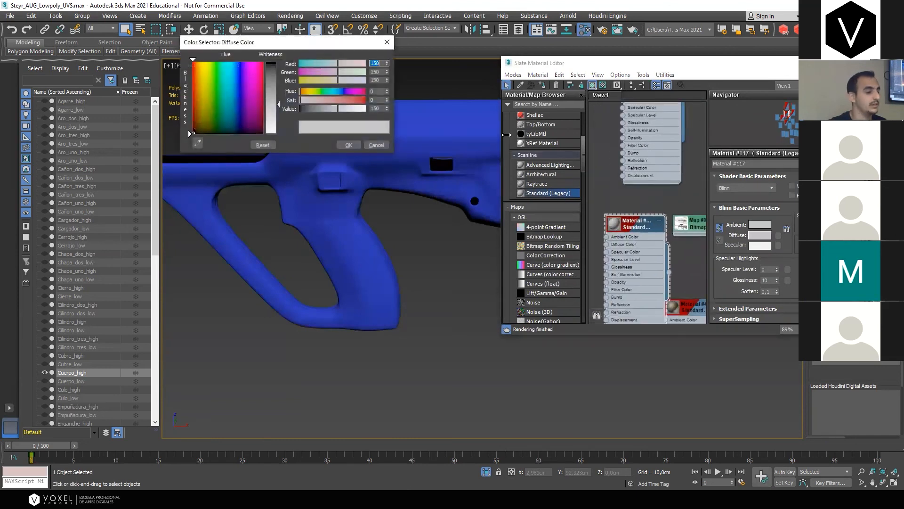
click(359, 100)
click(357, 147)
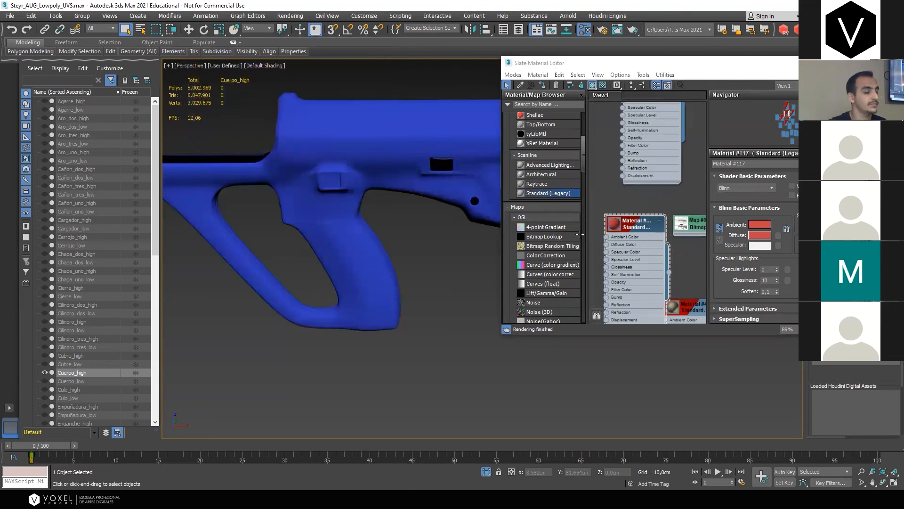
middle_drag(702, 221, 648, 250)
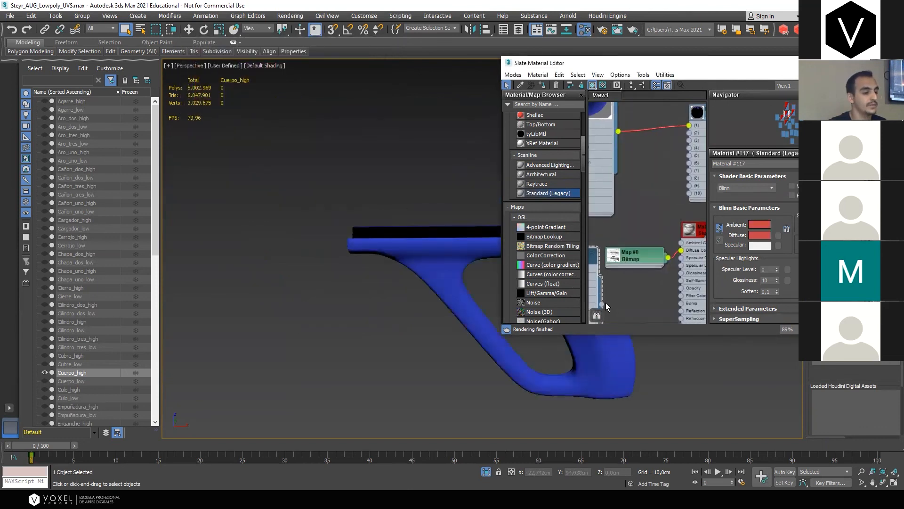
drag(602, 304, 689, 132)
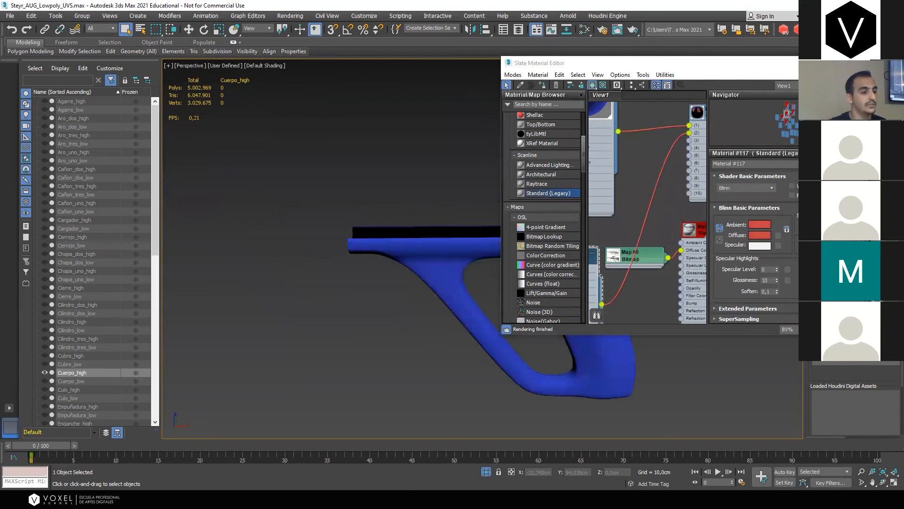
Minimize the material editor and inspect the two ID colors on Cuerpo_high, up close and as a whole
click(818, 62)
middle_drag(384, 236, 258, 217)
scroll(475, 202, up, 3)
middle_drag(475, 202, 370, 163)
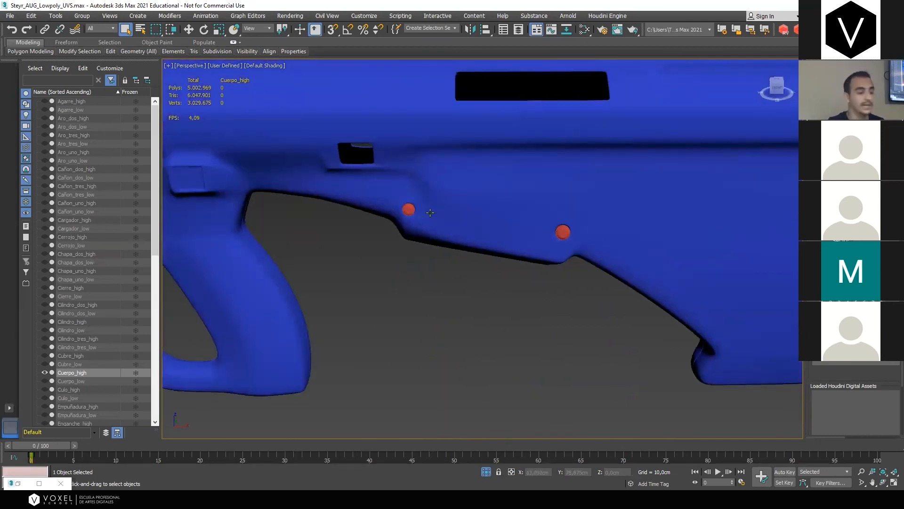
scroll(441, 247, down, 5)
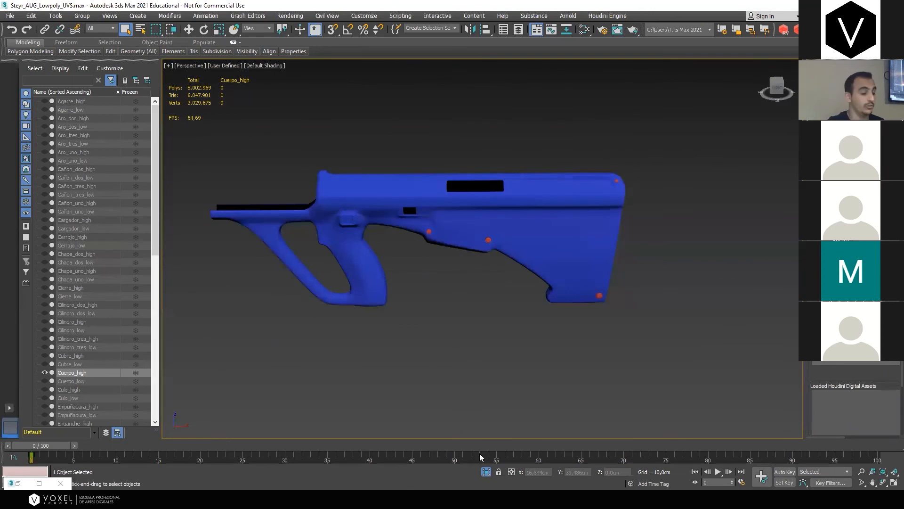
End the isolation of Cuerpo_high and show all the exploded weapon parts with their ID colors
click(486, 472)
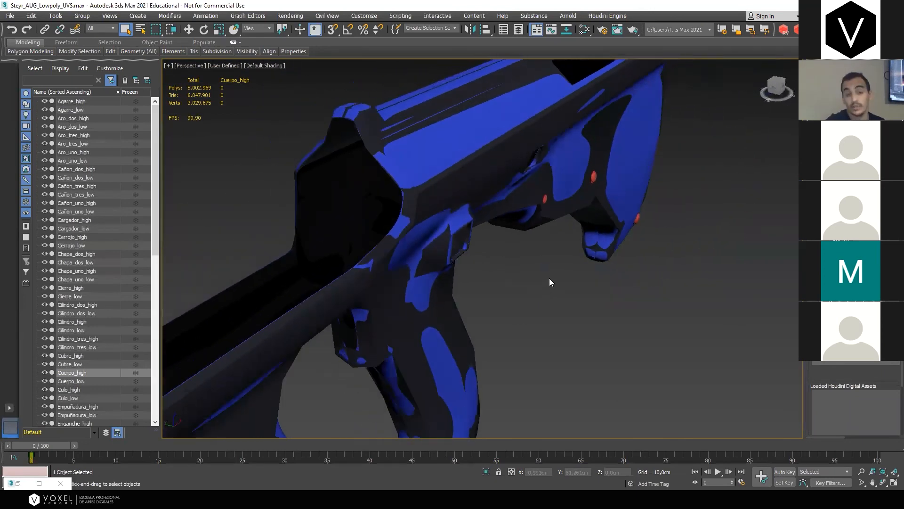
scroll(549, 278, down, 10)
middle_drag(563, 328, 537, 281)
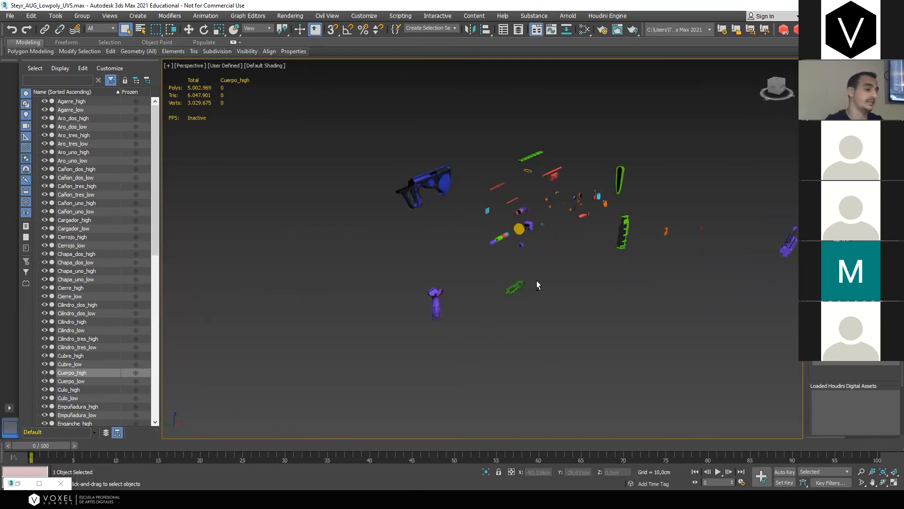
alt+middle_drag(535, 285, 501, 280)
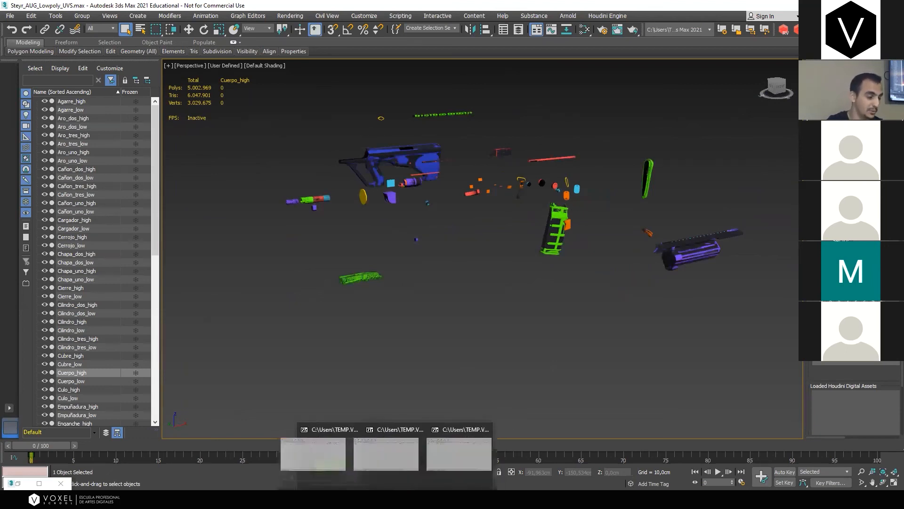
Switch to the Steyr_AUG project in Substance Painter and frame the rifle from the stock to the grip
click(335, 499)
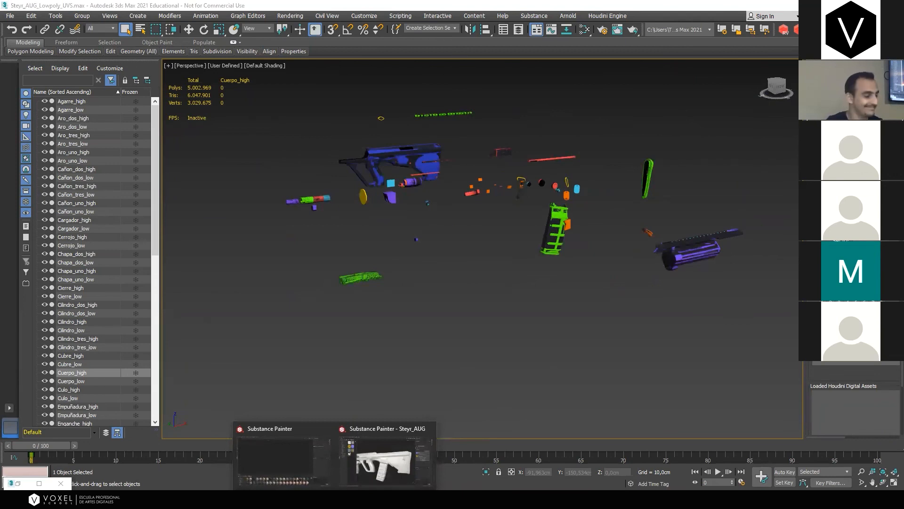
click(374, 472)
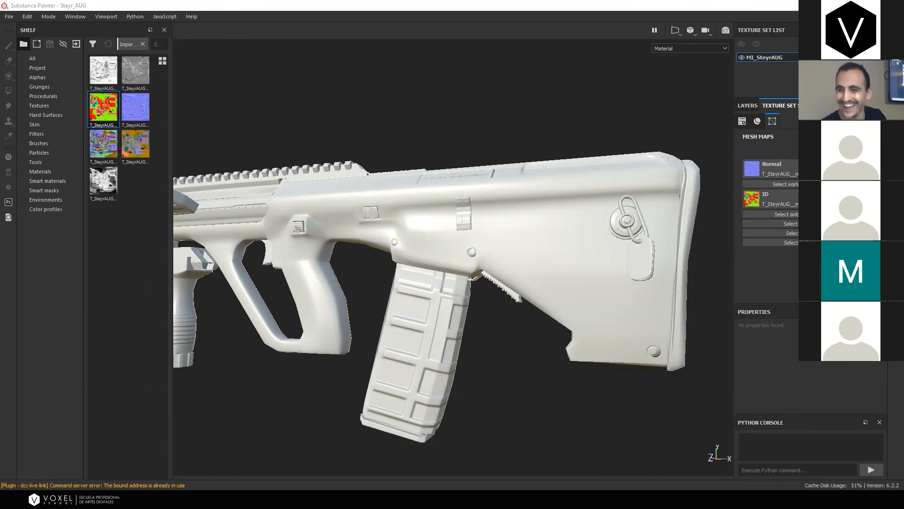
alt+drag(237, 99, 369, 147)
scroll(369, 148, down, 3)
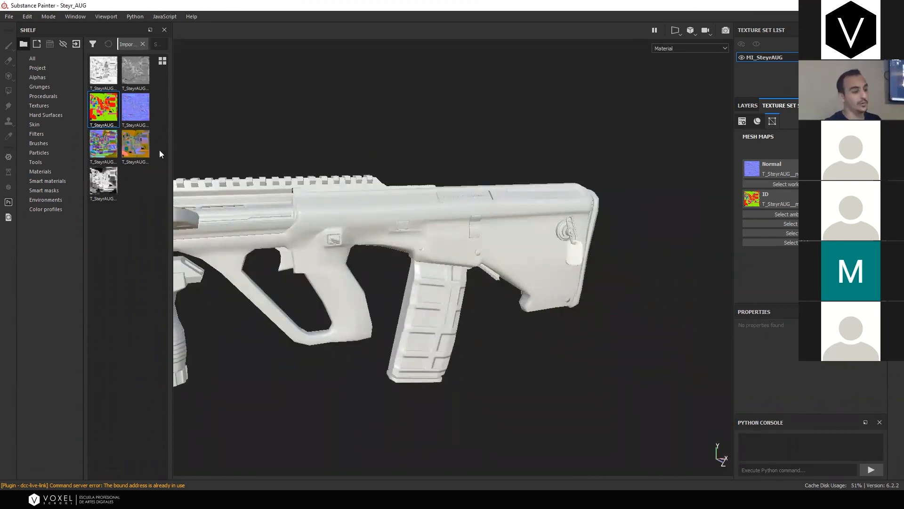
Assign the imported T_SteyrAUG textures to the World space normal, Ambient occlusion, Curvature, Position and Thickness mesh map slots
mouse_move(112, 142)
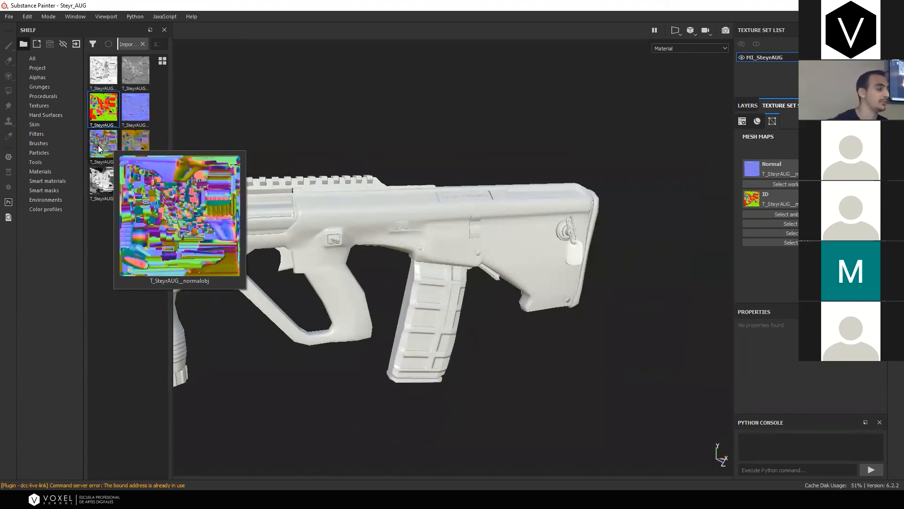
click(97, 145)
drag(97, 145, 804, 184)
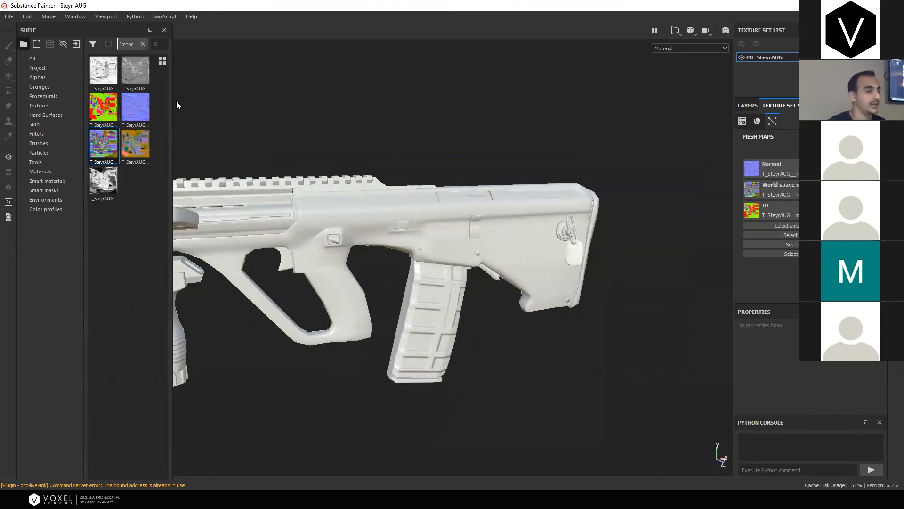
drag(98, 62, 783, 226)
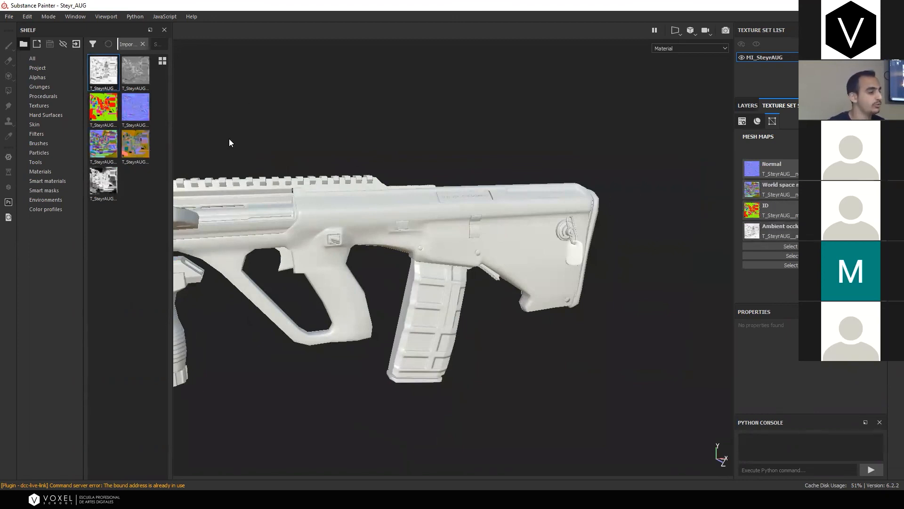
drag(137, 81, 781, 247)
click(136, 149)
drag(136, 150, 772, 273)
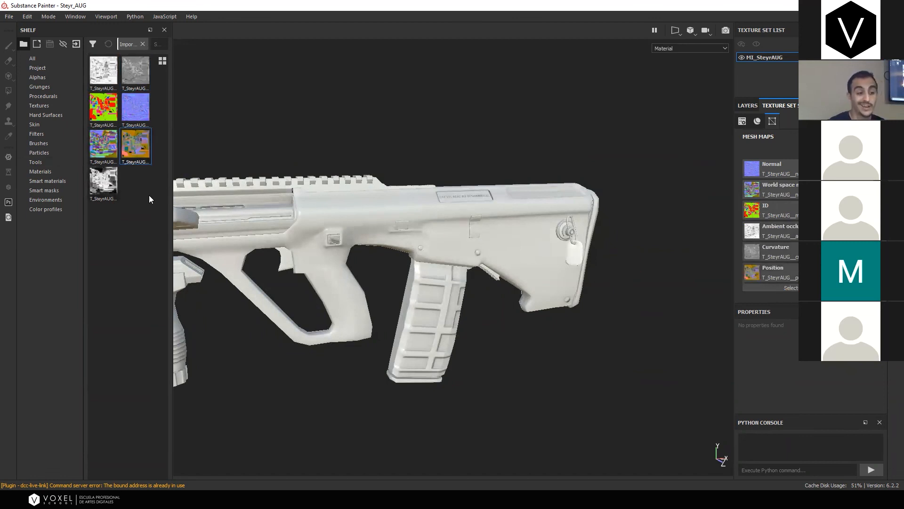
drag(102, 188, 796, 289)
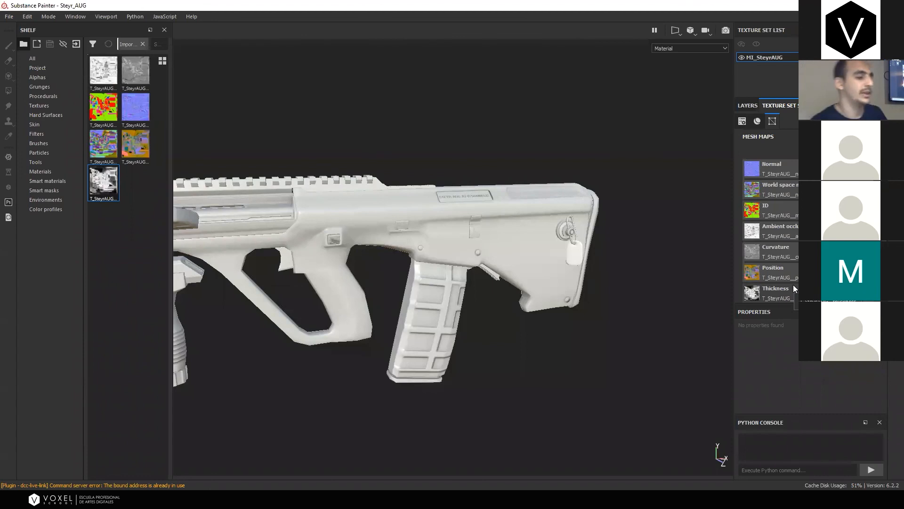
Add a fill layer to the layer stack of the MI_SteyrAUG texture set
click(746, 106)
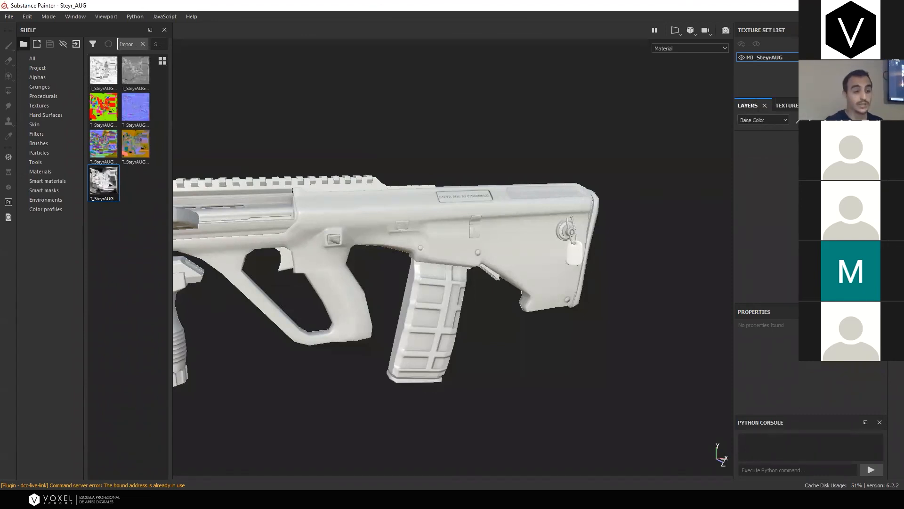
click(839, 121)
double_click(774, 143)
key(Tab)
key(Tab)
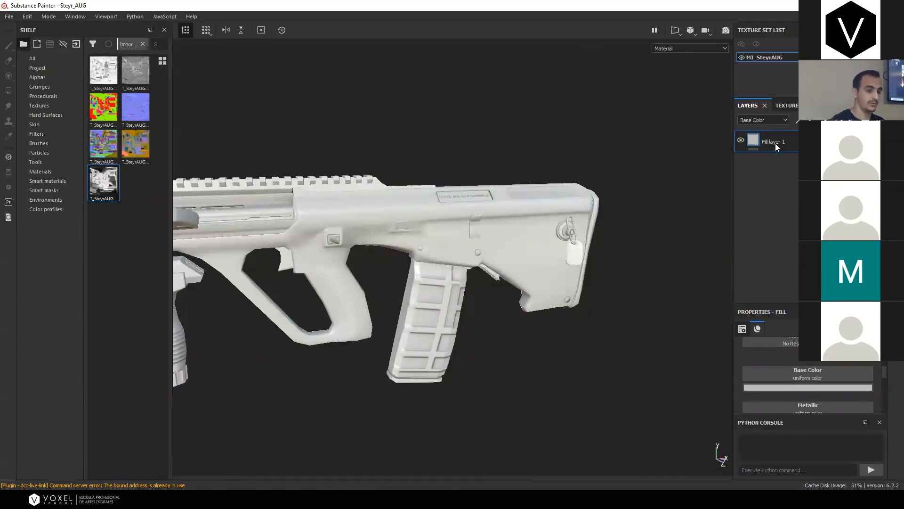
Rename the fill layer as Basecolor
double_click(781, 141)
text(bASECO)
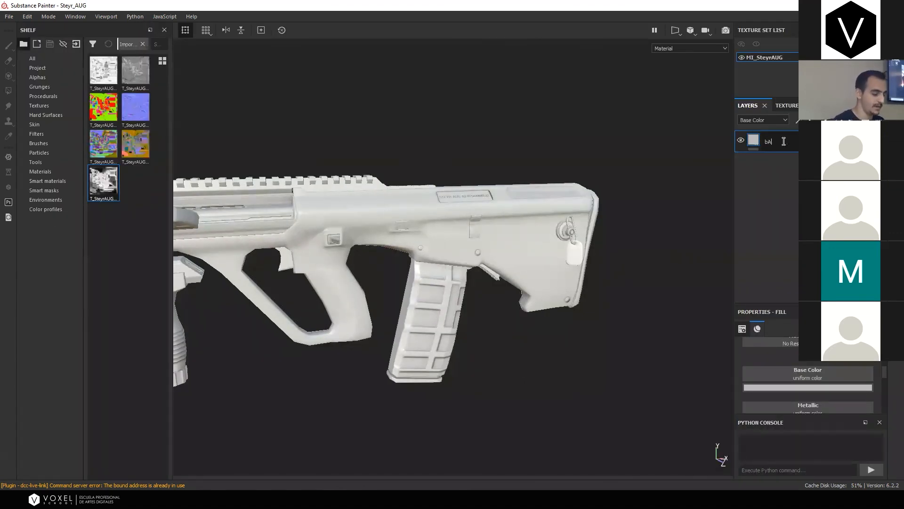
key(BackSpace)
key(BackSpace)
key(BackSpace)
key(BackSpace)
key(BackSpace)
text(B)
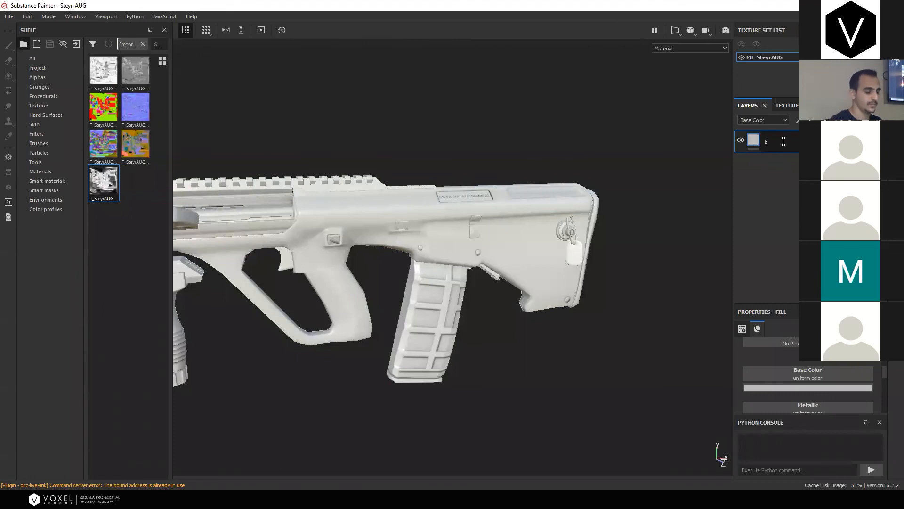
text(asecolor)
key(Return)
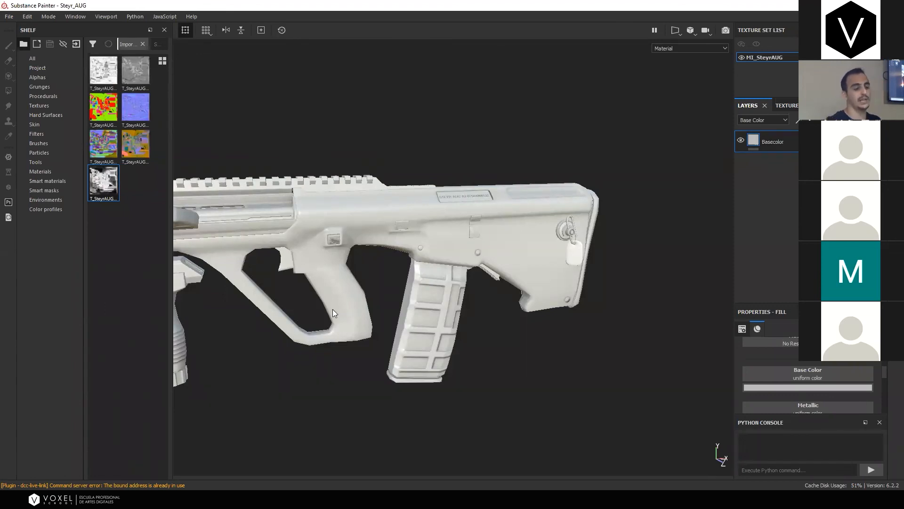
Set the Basecolor fill's base color to an olive-brown sampled from the rifle reference board
mouse_move(380, 498)
click(339, 450)
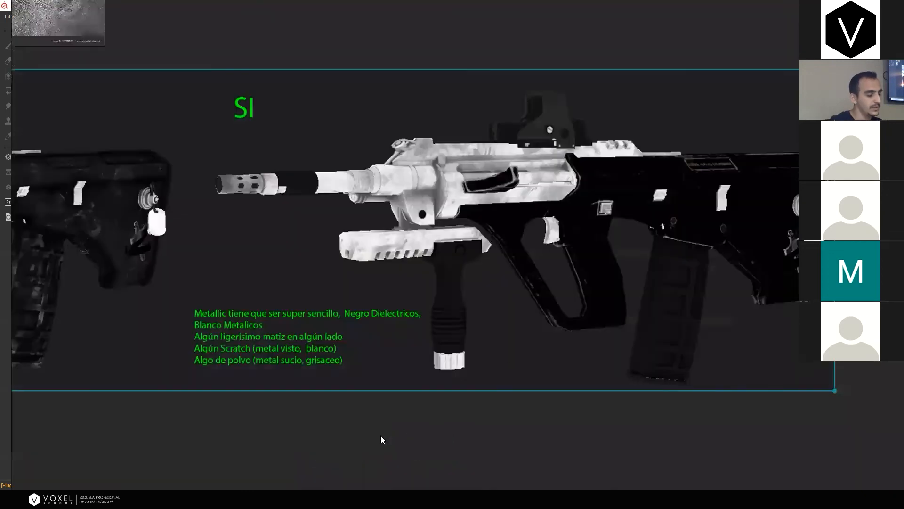
scroll(697, 199, down, 5)
middle_drag(402, 62, 444, 251)
scroll(443, 245, up, 6)
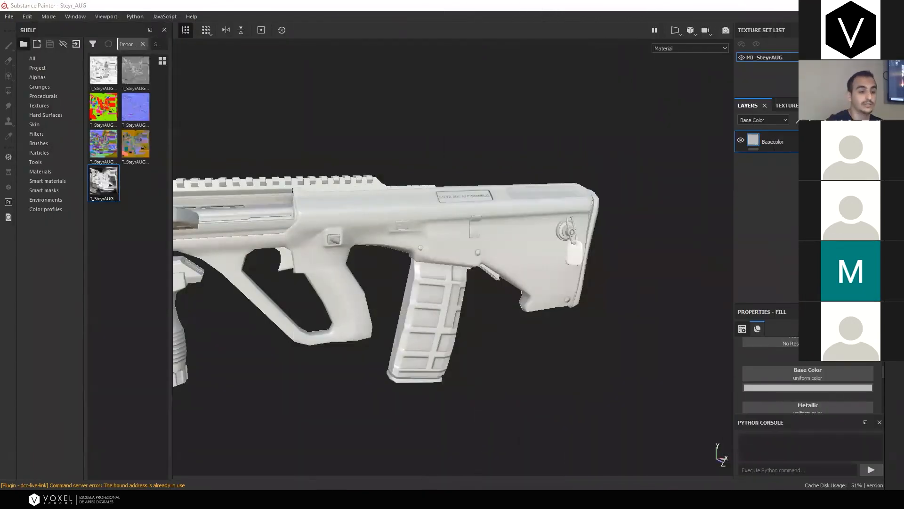
scroll(779, 402, up, 2)
scroll(833, 389, down, 1)
click(823, 388)
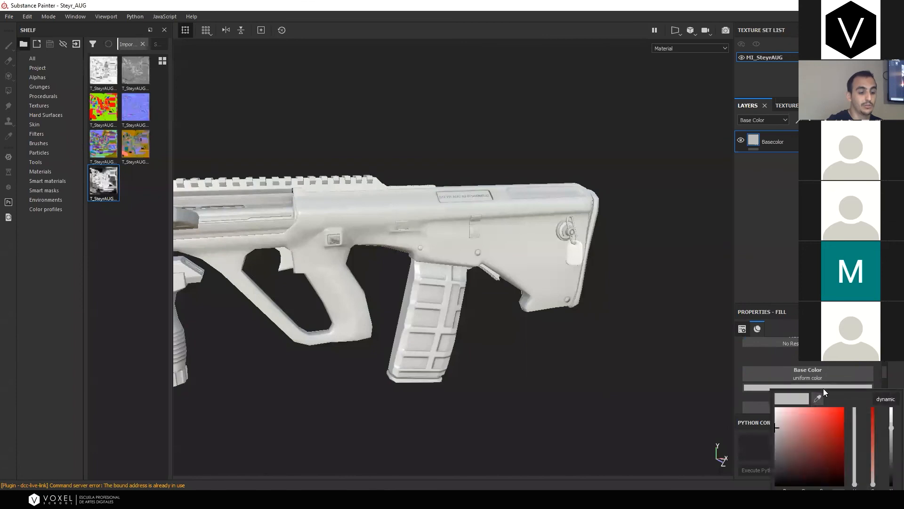
click(818, 398)
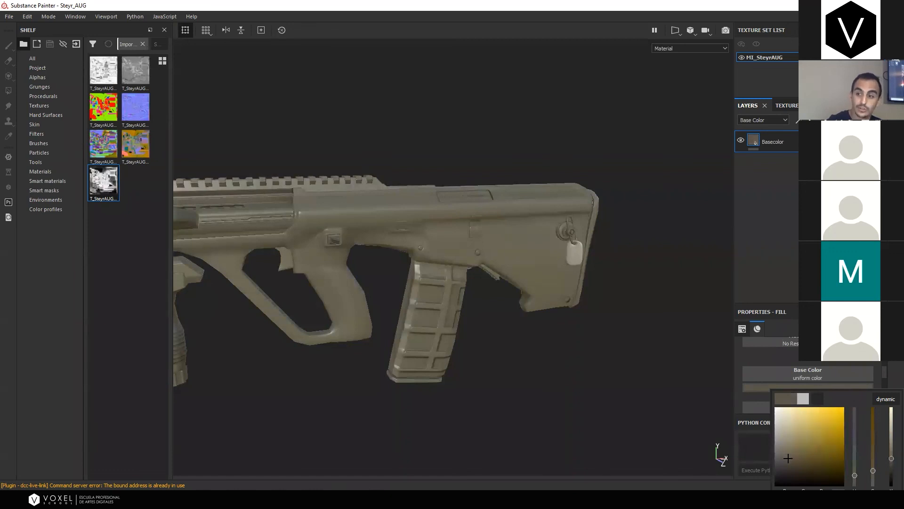
click(788, 458)
click(578, 176)
alt+drag(563, 173, 472, 197)
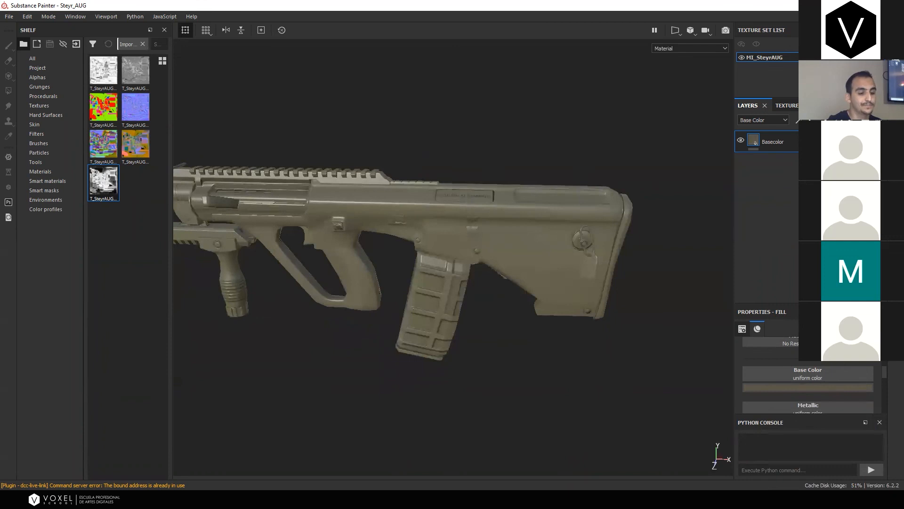
Enlarge the fill properties area, try a higher metallic value on the Basecolor layer, and undo it
drag(808, 303, 808, 188)
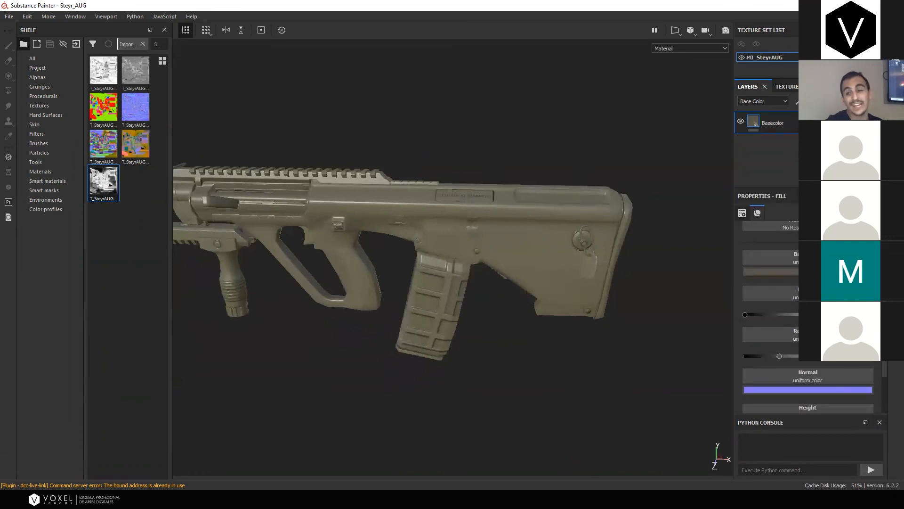
click(784, 315)
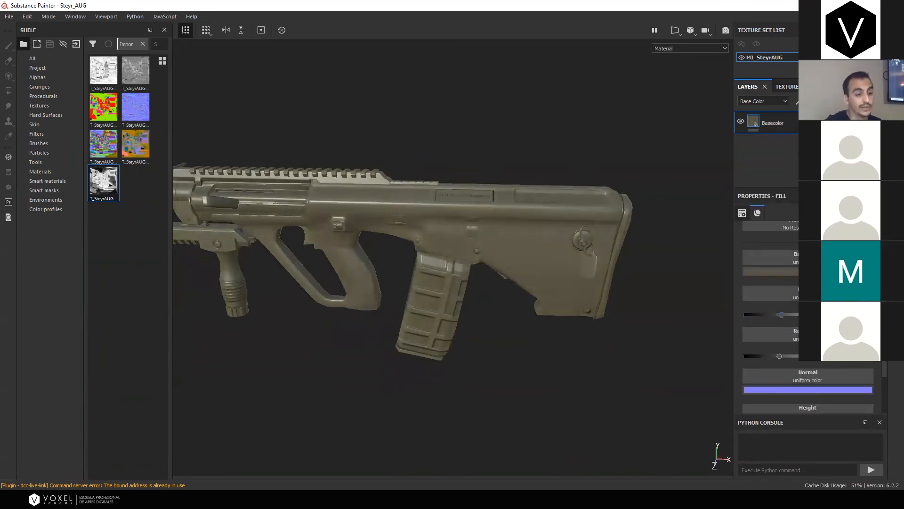
alt+drag(479, 267, 513, 170)
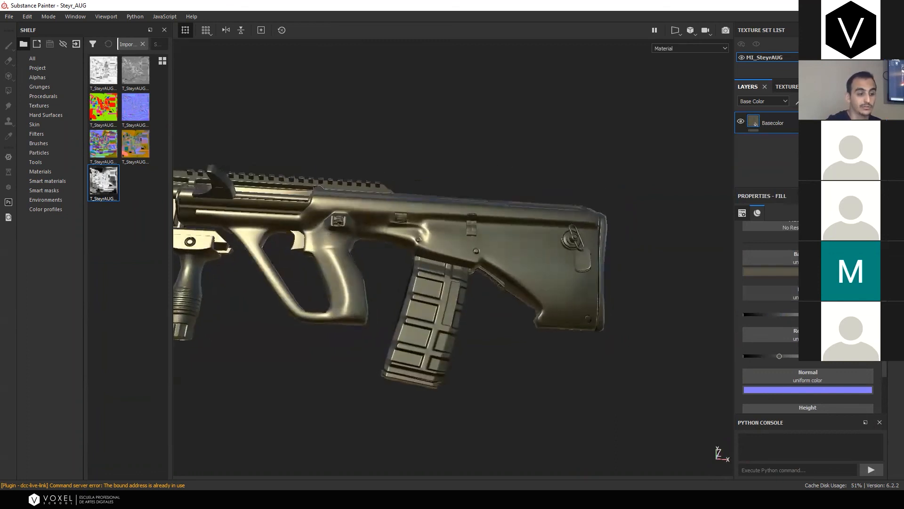
key(ctrl+z)
key(ctrl+y)
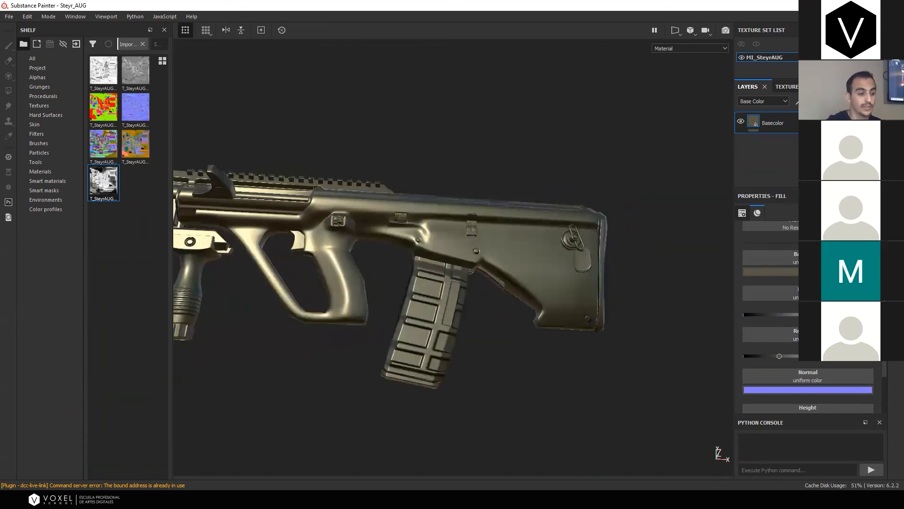
key(ctrl+z)
Raise the roughness of the Basecolor fill slightly and check its shading on the stock
alt+drag(393, 361, 364, 391)
scroll(423, 367, up, 3)
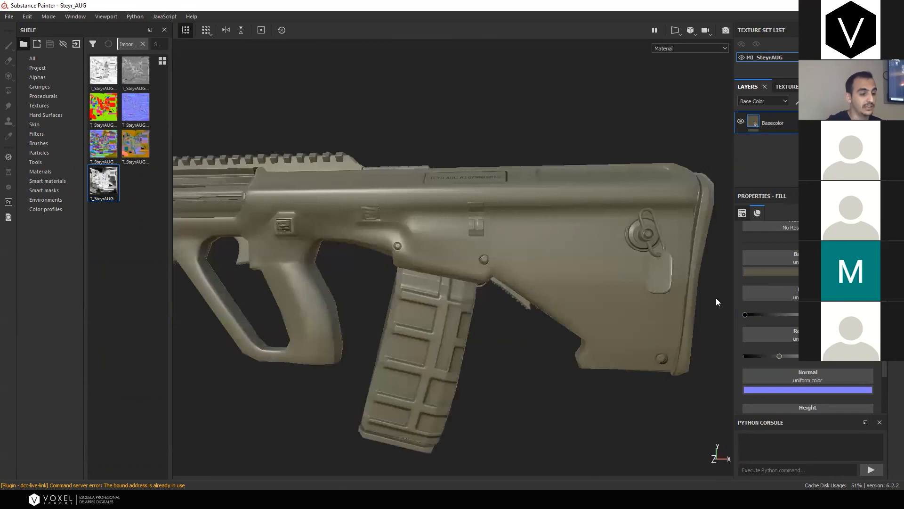
mouse_move(792, 357)
mouse_down()
mouse_move(805, 358)
mouse_move(797, 361)
mouse_up()
mouse_move(598, 354)
alt+mouse_down()
mouse_move(563, 258)
mouse_move(607, 256)
alt+mouse_up()
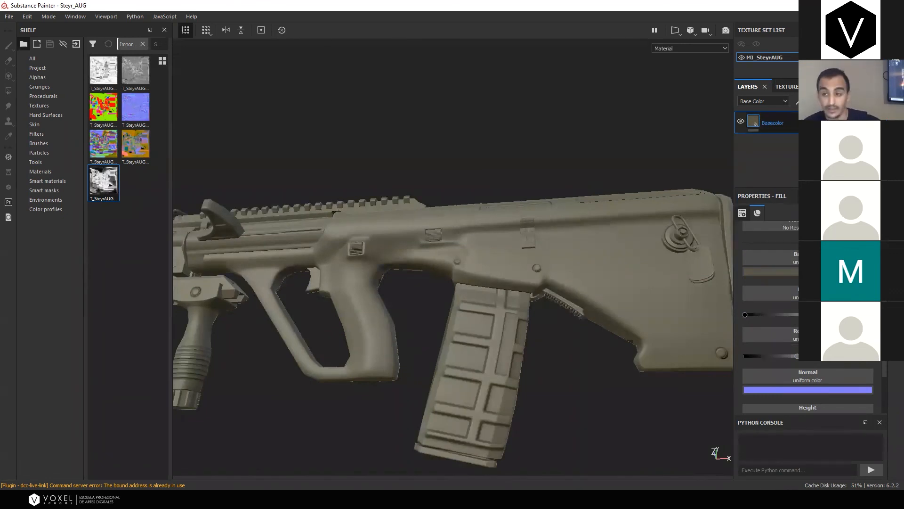
Group the Basecolor layer into a folder and name the folder Culata
key(ctrl+g)
double_click(789, 123)
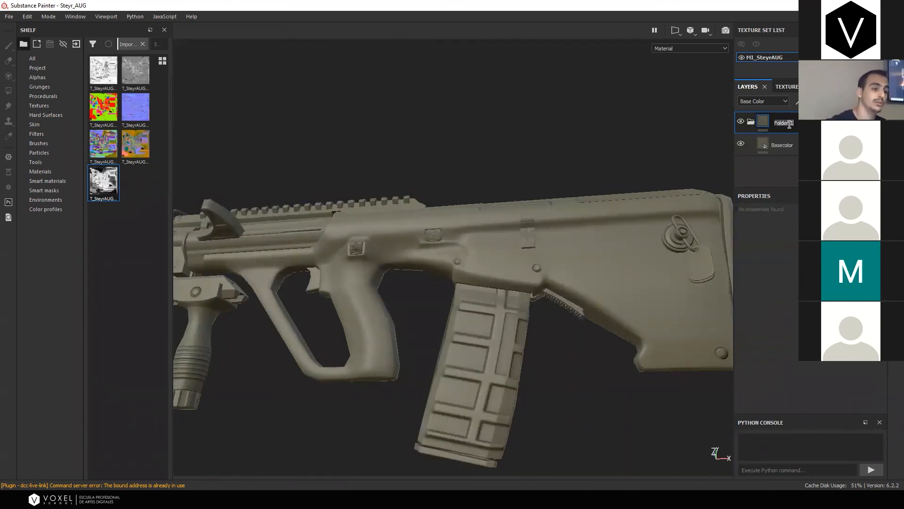
text(culata)
key(Return)
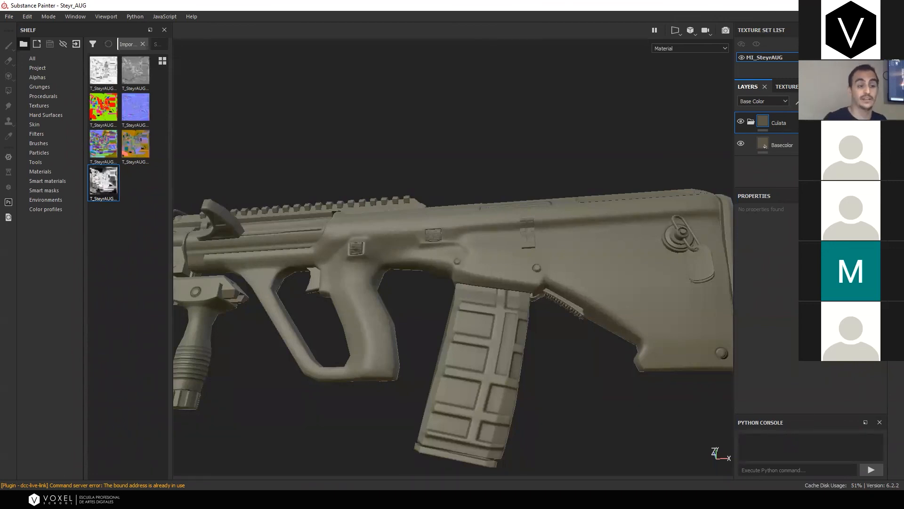
Add a black mask to the Culata folder and put a paint effect on it
click(831, 123)
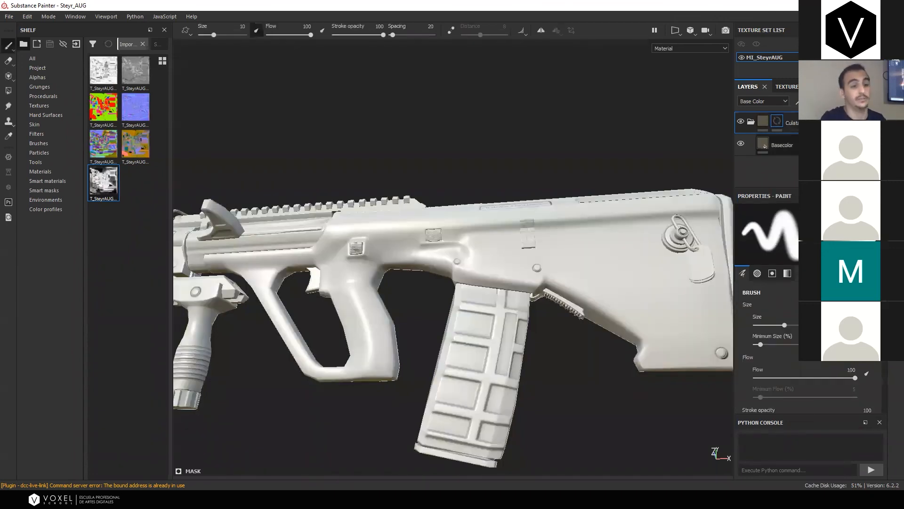
click(797, 101)
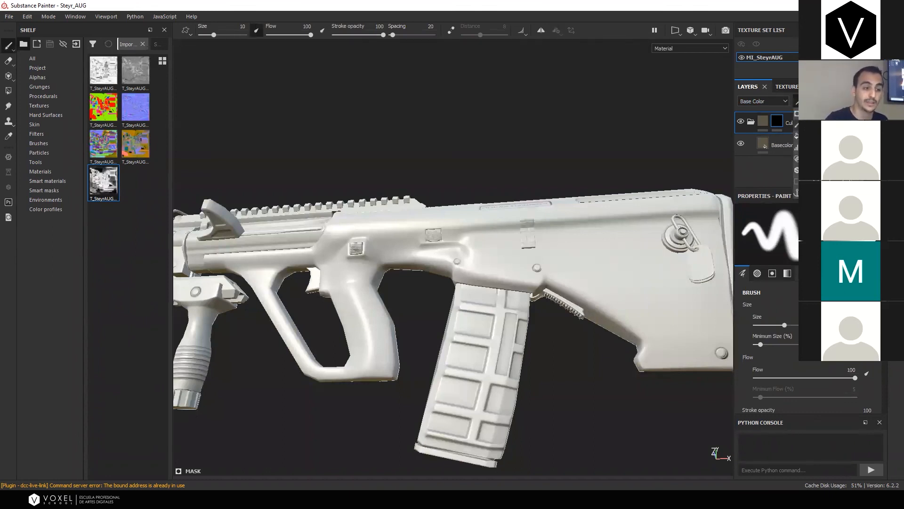
click(796, 125)
Reveal the stock and grip body in the Culata mask with a mesh-mode Polygon Fill, and return to the Paint tool
click(8, 91)
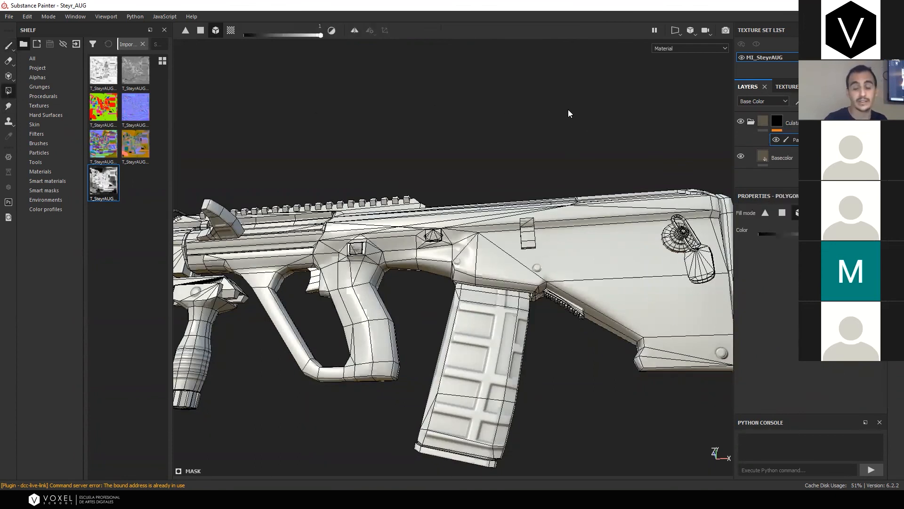
alt+drag(568, 113, 767, 210)
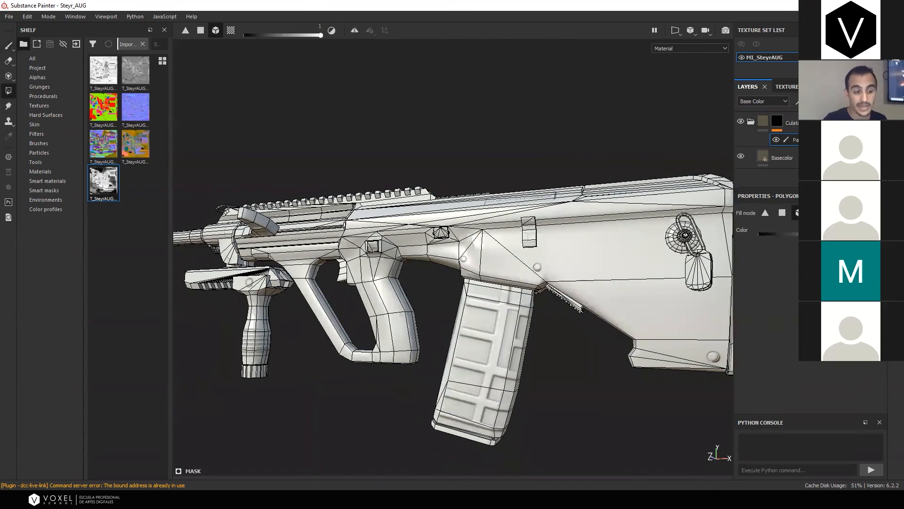
click(627, 234)
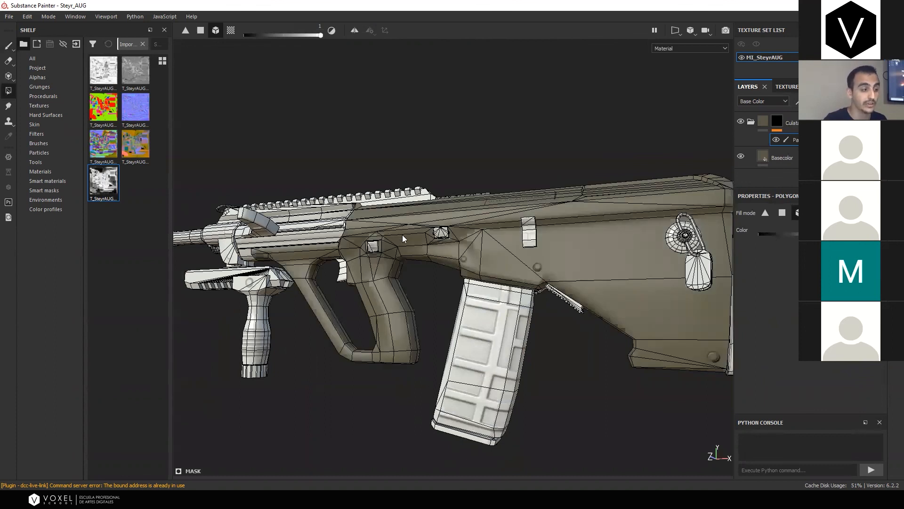
click(8, 45)
Add a color selection effect above the mask's paint effect and pick the magenta ID color of the stock pins
scroll(533, 257, up, 3)
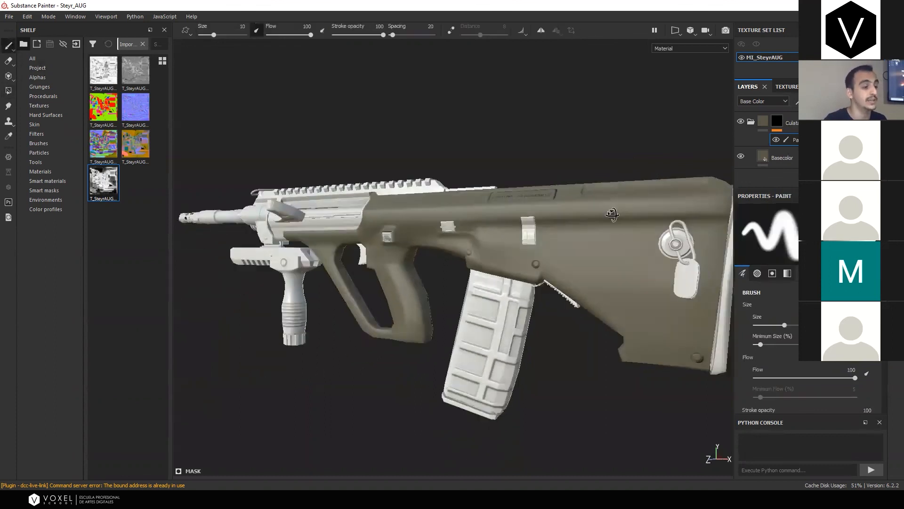
scroll(533, 257, up, 6)
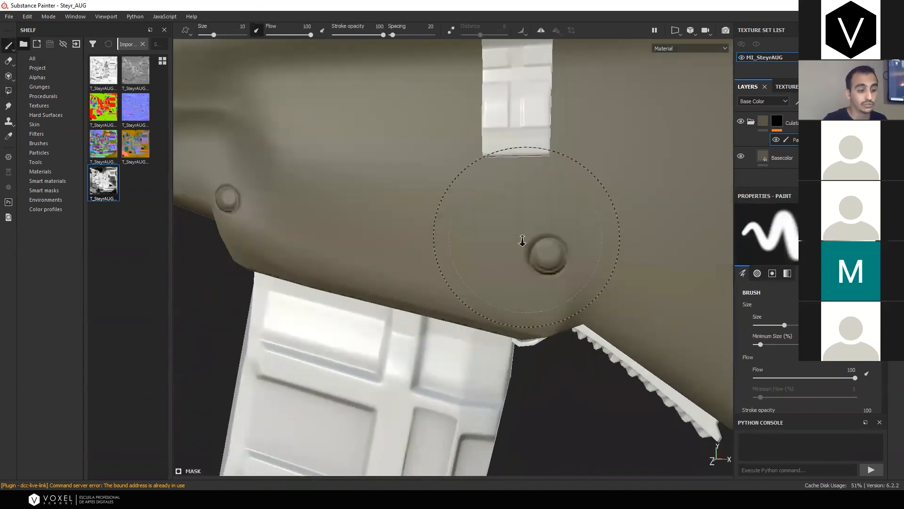
scroll(303, 223, down, 5)
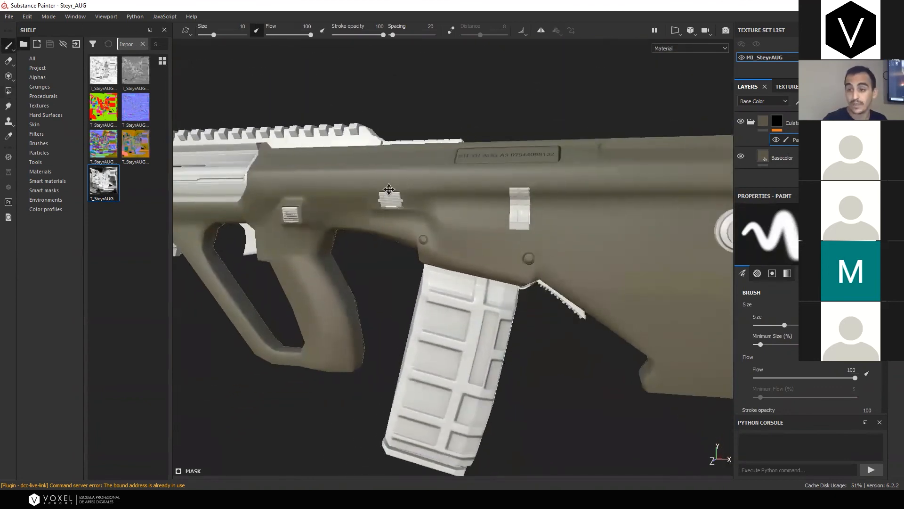
scroll(535, 157, down, 4)
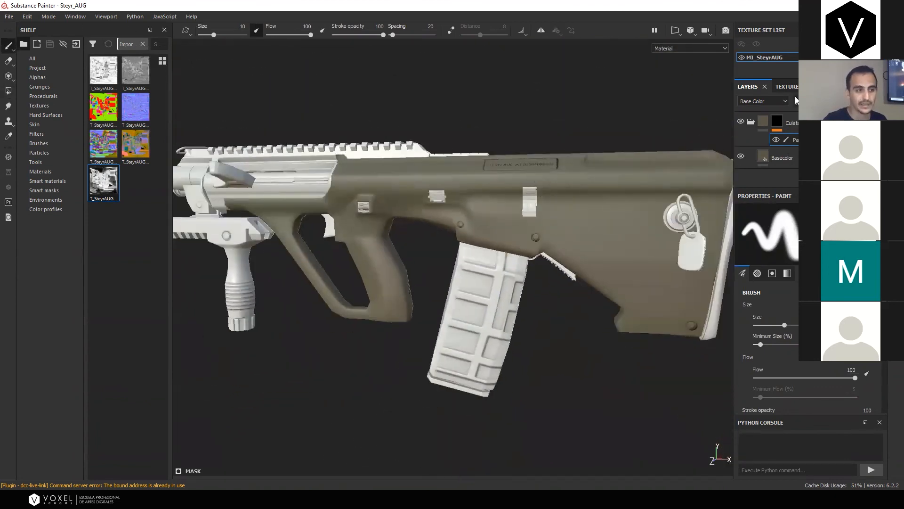
click(821, 181)
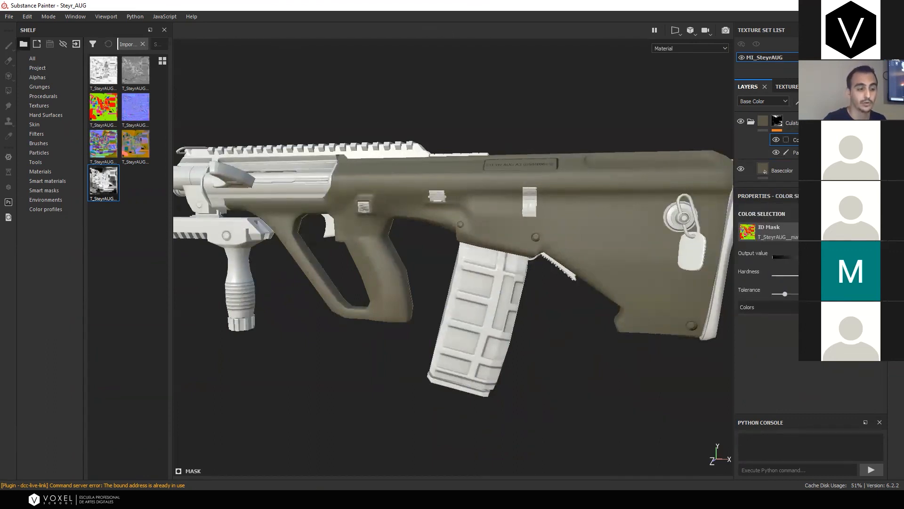
click(833, 307)
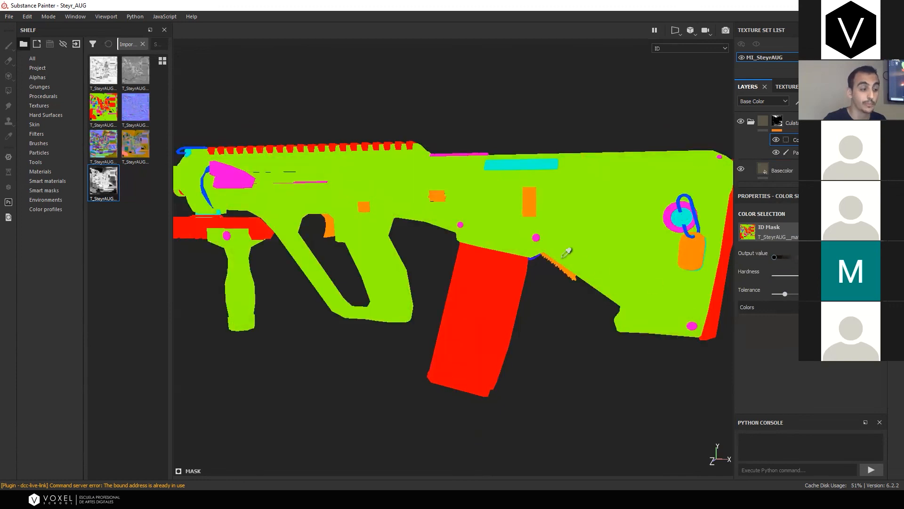
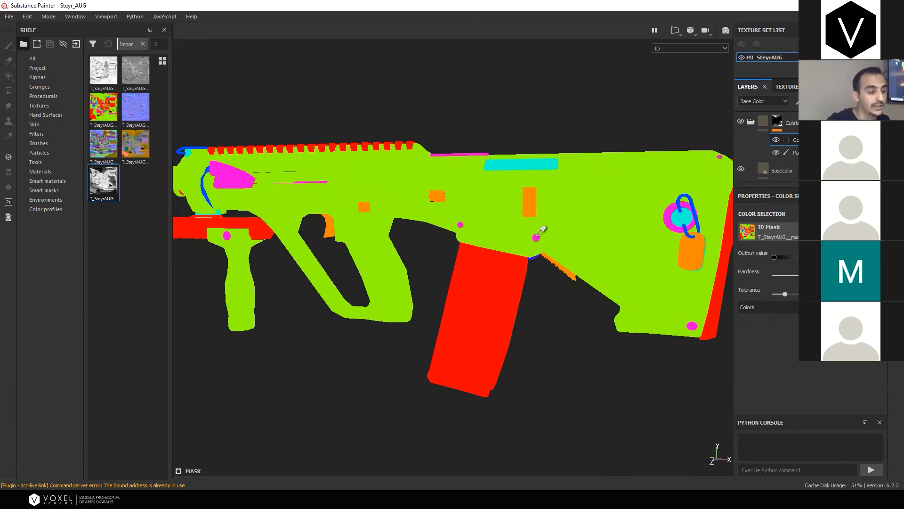
click(536, 236)
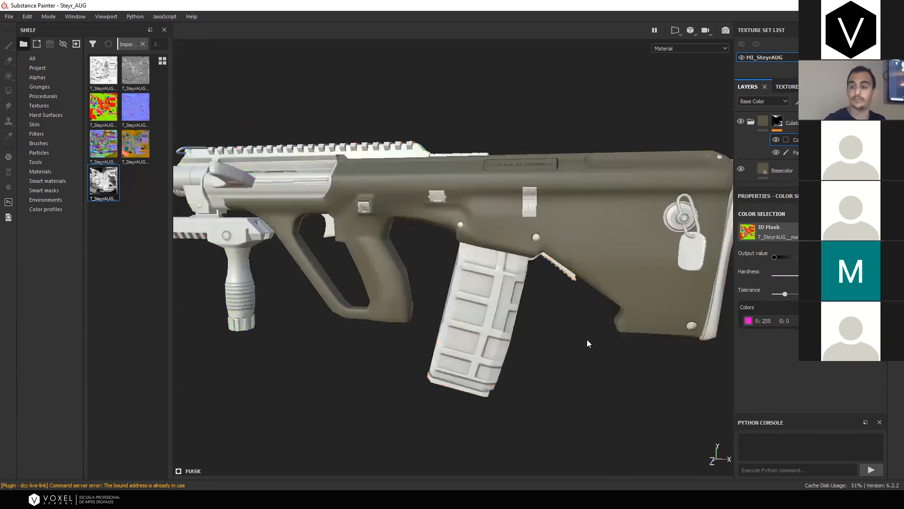
Remove the paint and color selection effects from the Culata folder's mask
scroll(567, 289, up, 6)
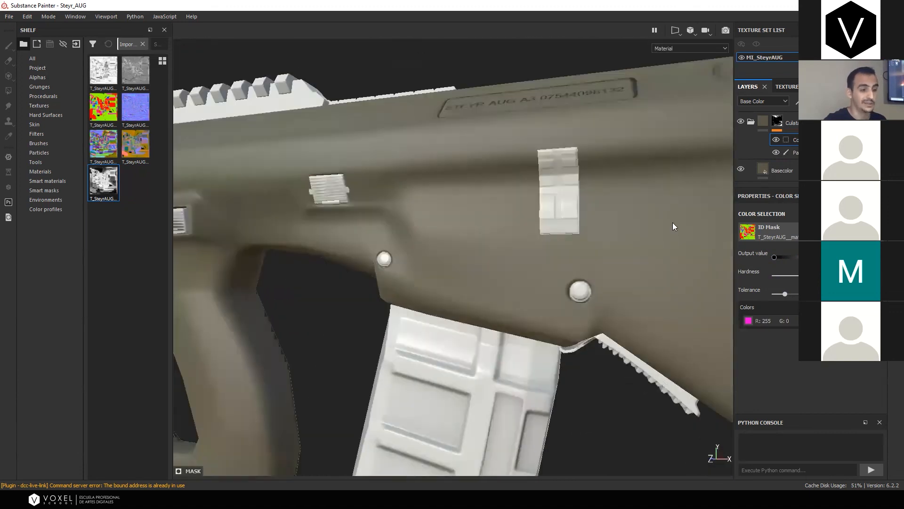
alt+middle_drag(593, 250, 485, 263)
scroll(477, 265, down, 3)
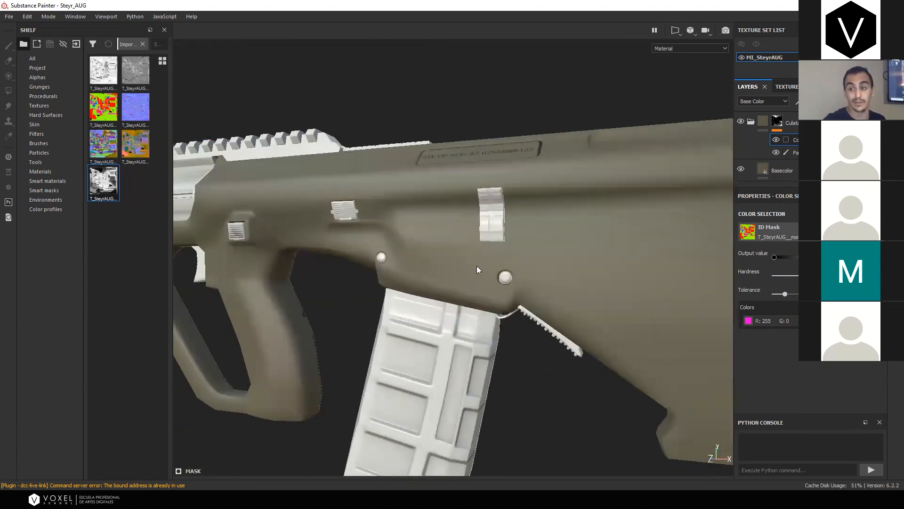
click(879, 152)
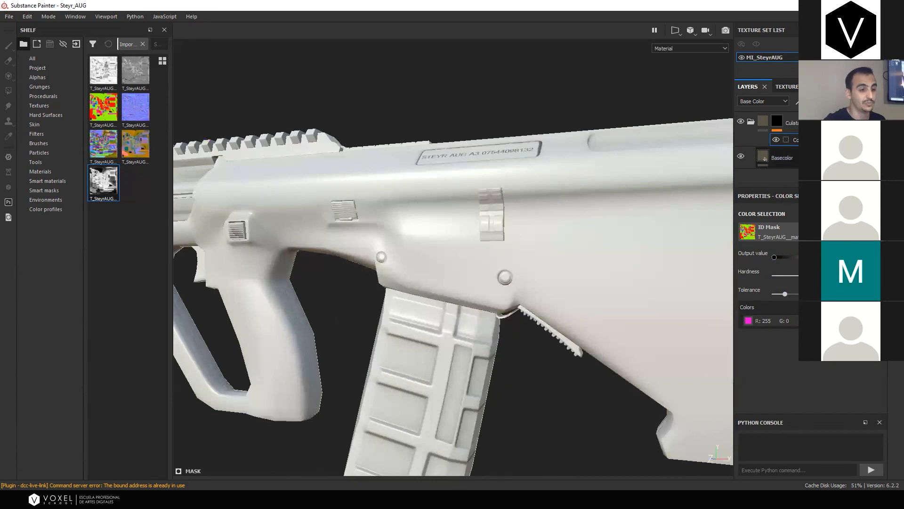
click(879, 139)
Try masking the Culata folder with a single color selection effect that picks the lime-green ID color, and inspect the pin edges
click(800, 101)
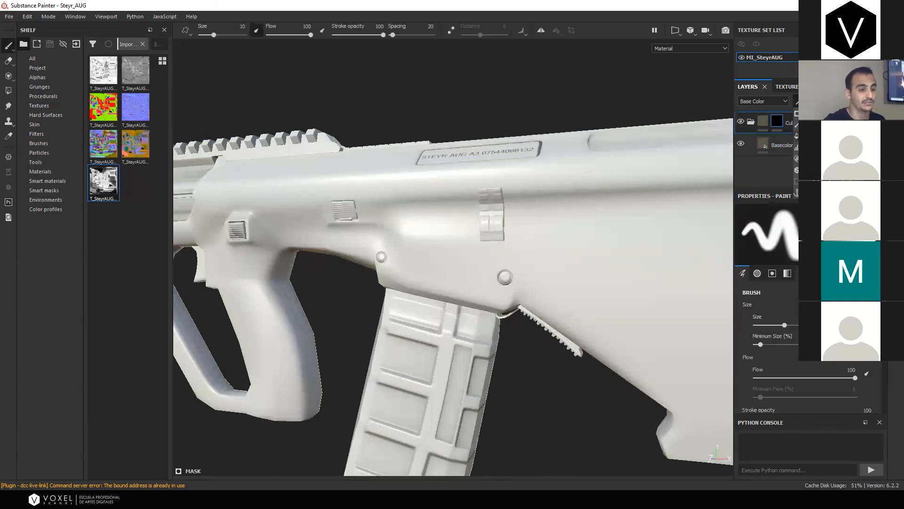
click(825, 181)
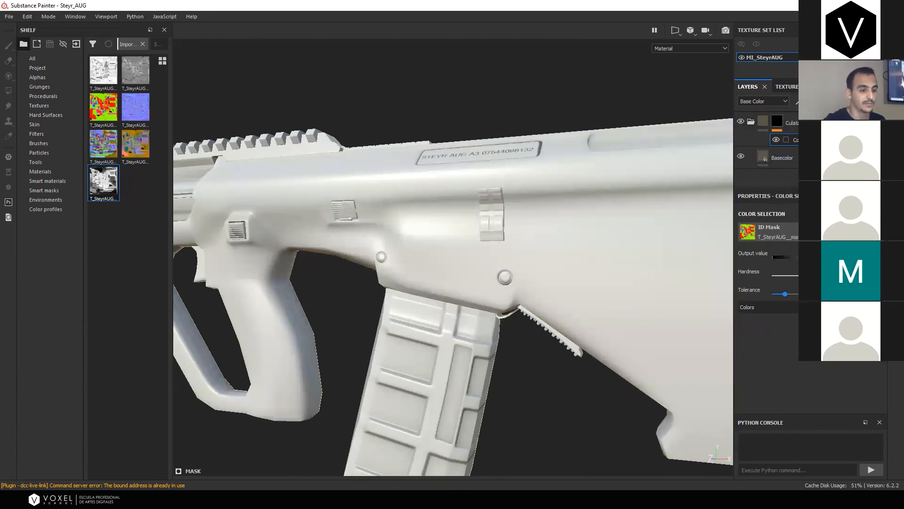
click(609, 269)
scroll(505, 278, up, 5)
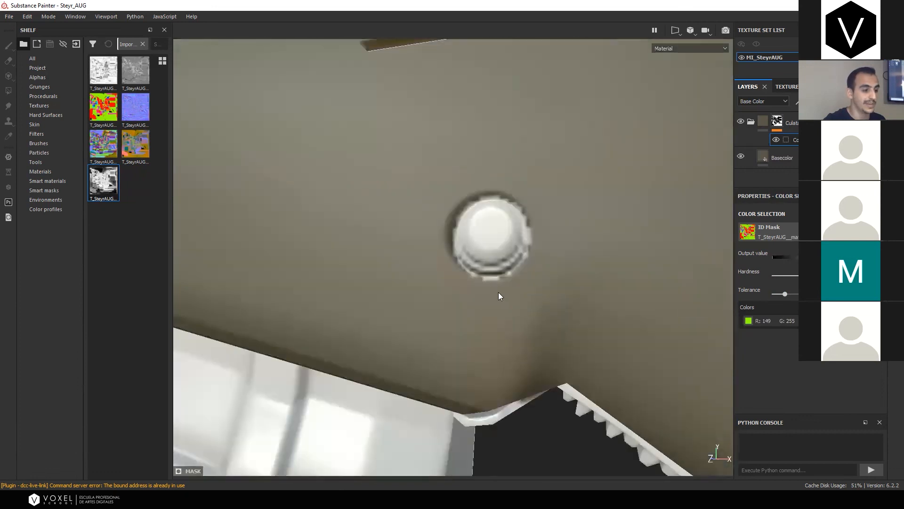
scroll(539, 155, down, 5)
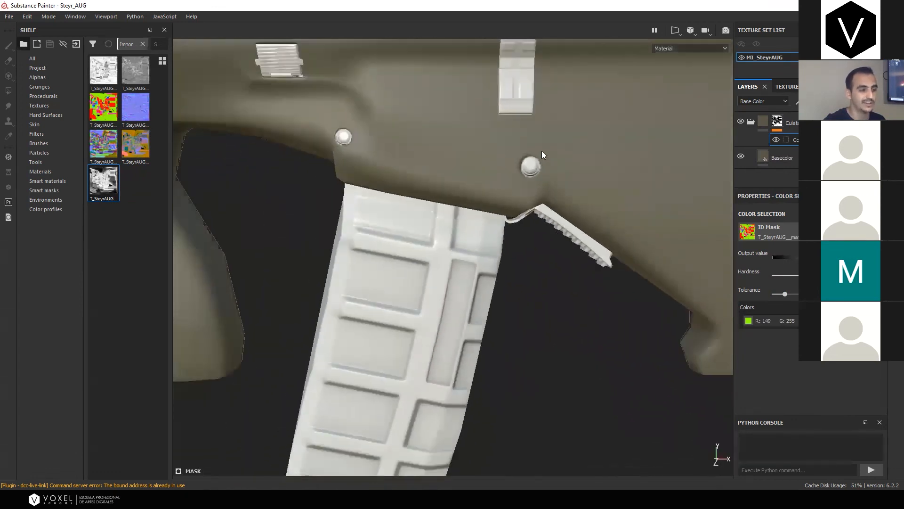
scroll(541, 153, down, 3)
alt+middle_drag(541, 153, 521, 237)
Undo the lime-green color selection and the effect removals to restore the mask's paint and magenta color selection effects
key(ctrl+z)
key(ctrl+z)
key(ctrl+z)
key(ctrl+z)
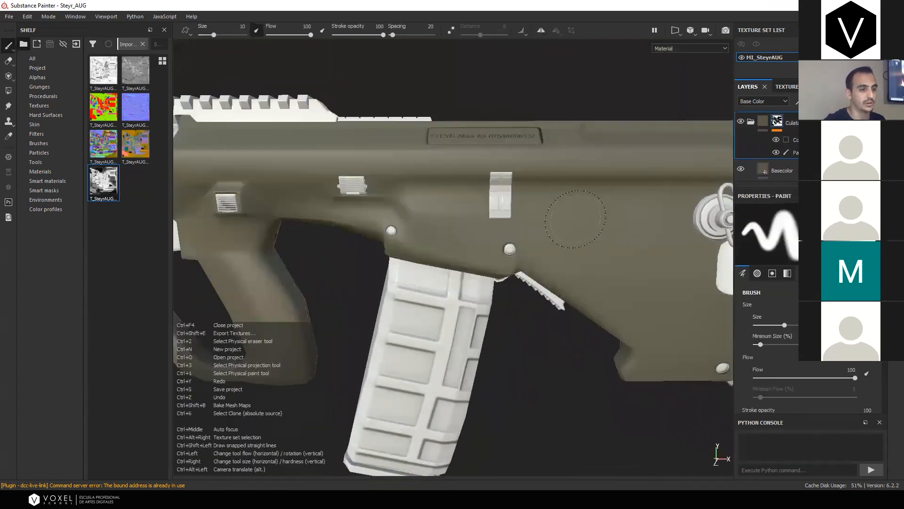
scroll(496, 250, up, 3)
scroll(517, 245, down, 2)
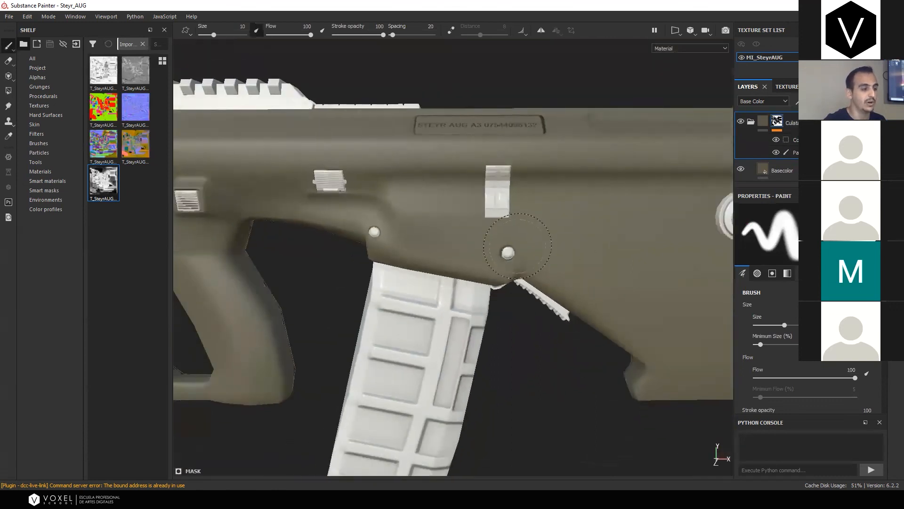
Add a fill layer above the Culata folder and name it Basecolor
scroll(517, 245, down, 2)
alt+drag(549, 253, 149, 269)
scroll(511, 250, down, 3)
mouse_move(481, 214)
alt+mouse_down()
mouse_move(618, 158)
mouse_move(643, 163)
alt+mouse_up()
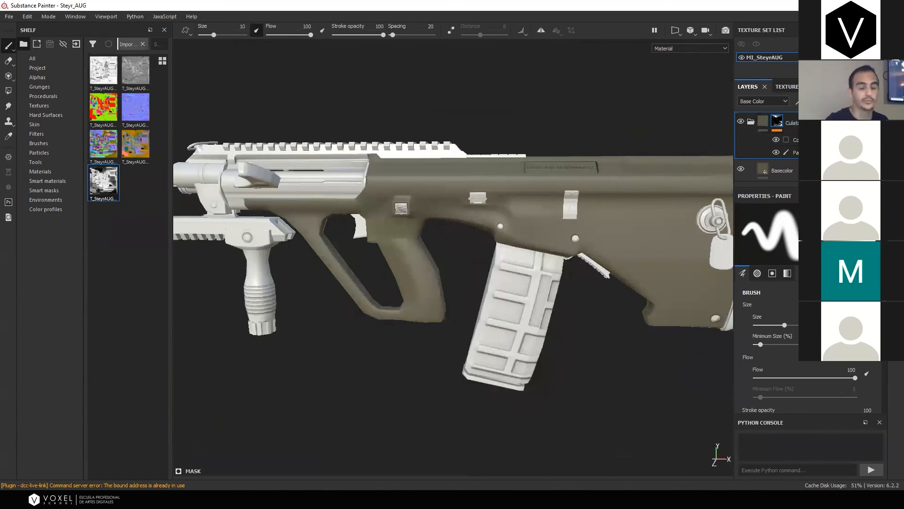
click(839, 101)
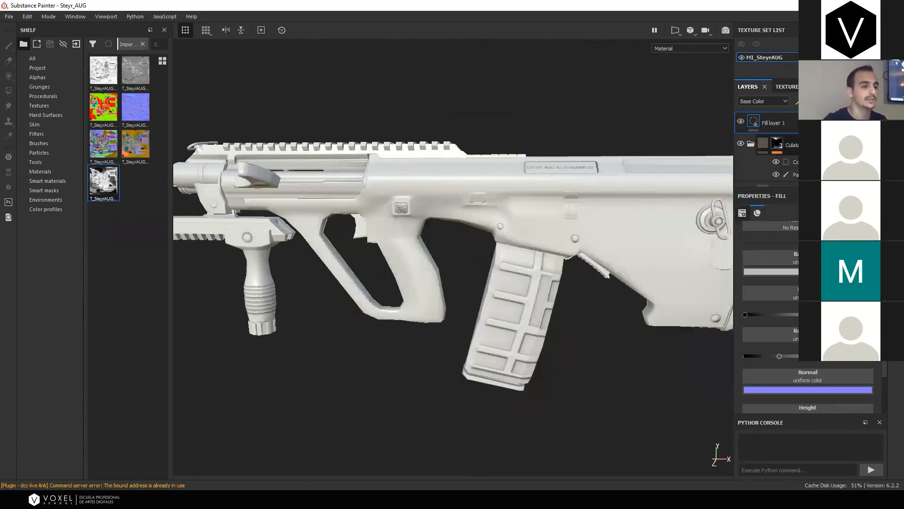
double_click(775, 120)
text(Basecolor)
key(Return)
alt+middle_drag(339, 150, 441, 155)
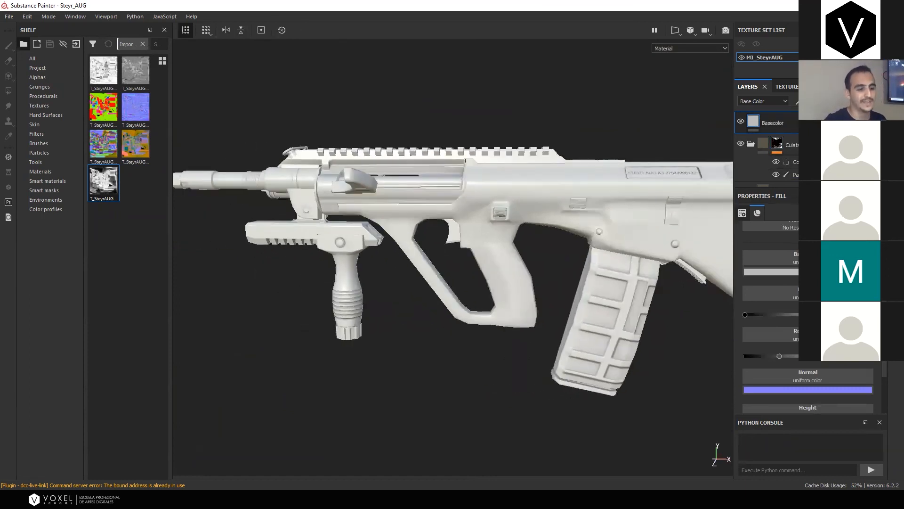
Set the new fill layer's base color to a dark bluish grey, R 0.048, G 0.048, B 0.051
click(808, 272)
drag(777, 297, 776, 349)
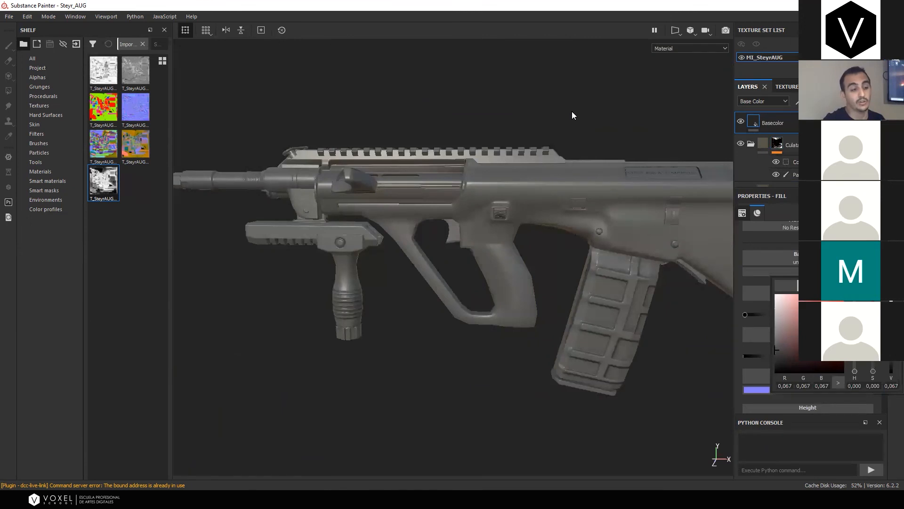
drag(855, 371, 855, 321)
drag(785, 350, 779, 352)
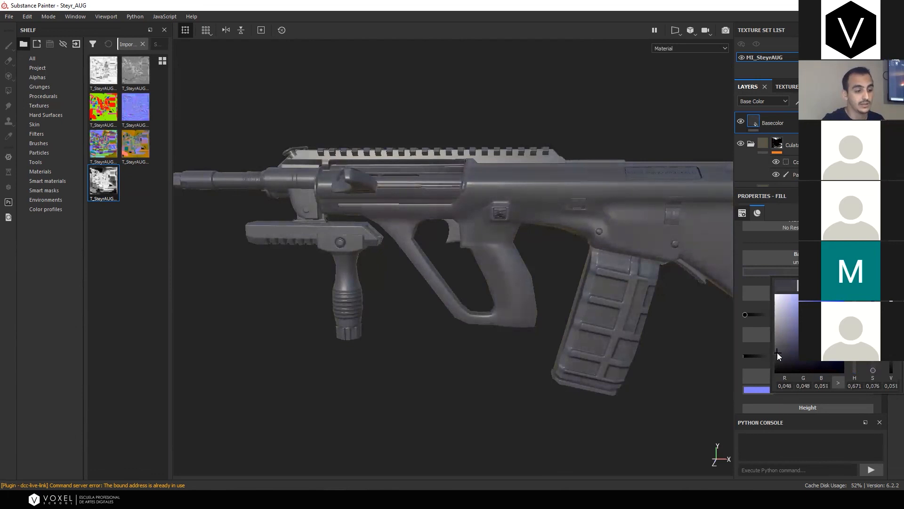
click(615, 106)
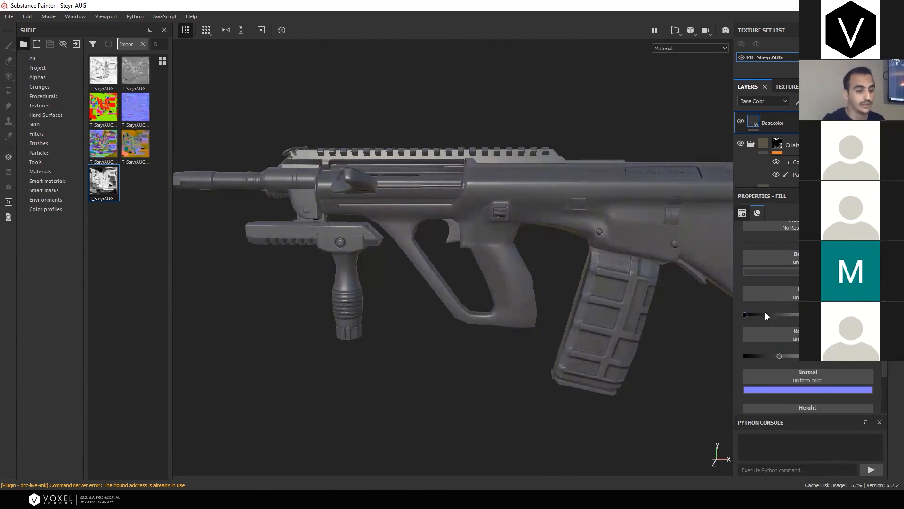
Set the new Basecolor layer's metallic to about 0.86 and raise its roughness slightly
drag(765, 315, 843, 314)
drag(781, 354, 786, 354)
drag(781, 314, 843, 314)
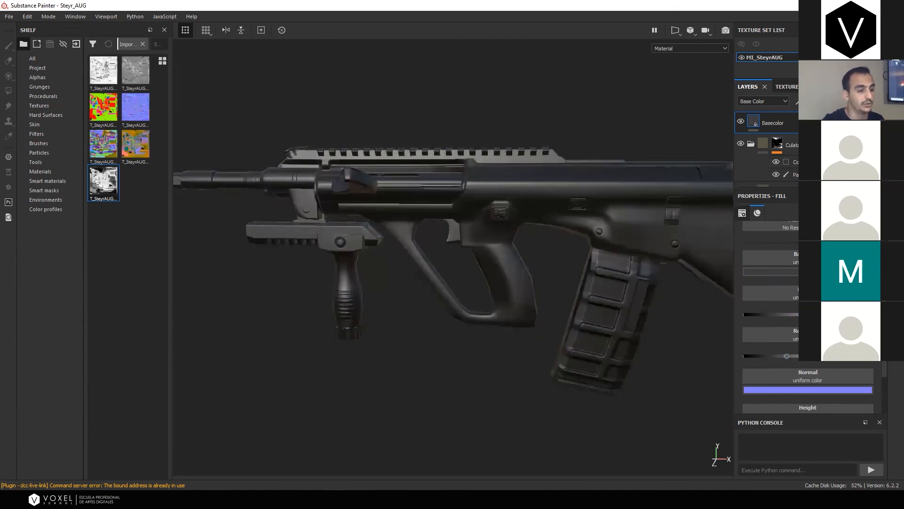
alt+drag(417, 174, 592, 199)
alt+right_drag(418, 246, 481, 245)
alt+drag(480, 245, 554, 240)
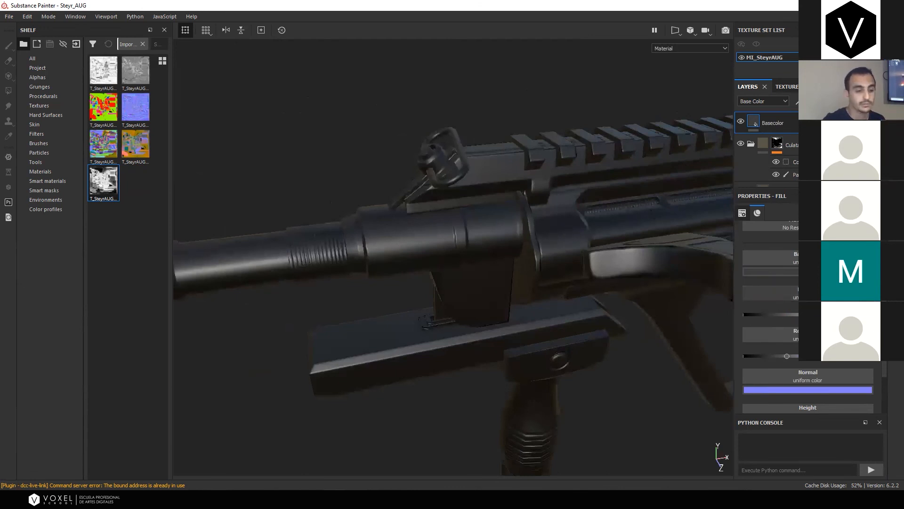
drag(843, 314, 824, 320)
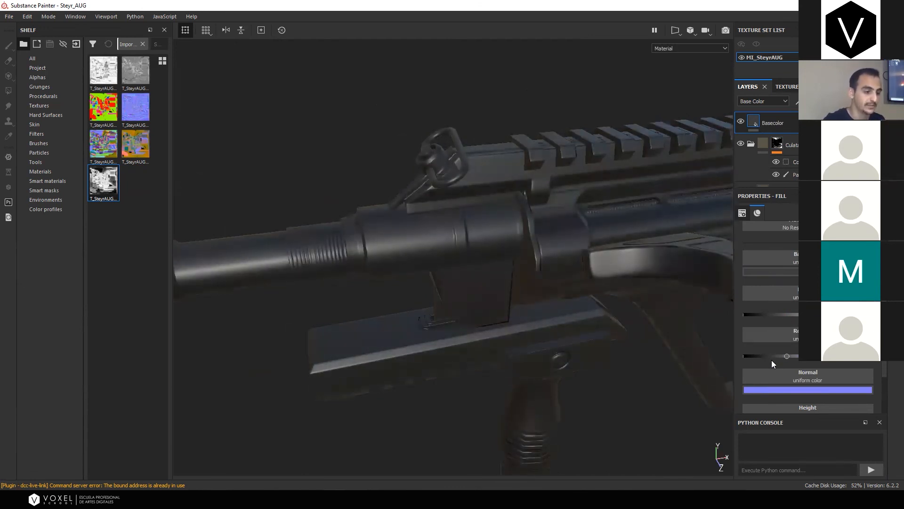
scroll(779, 355, up, 3)
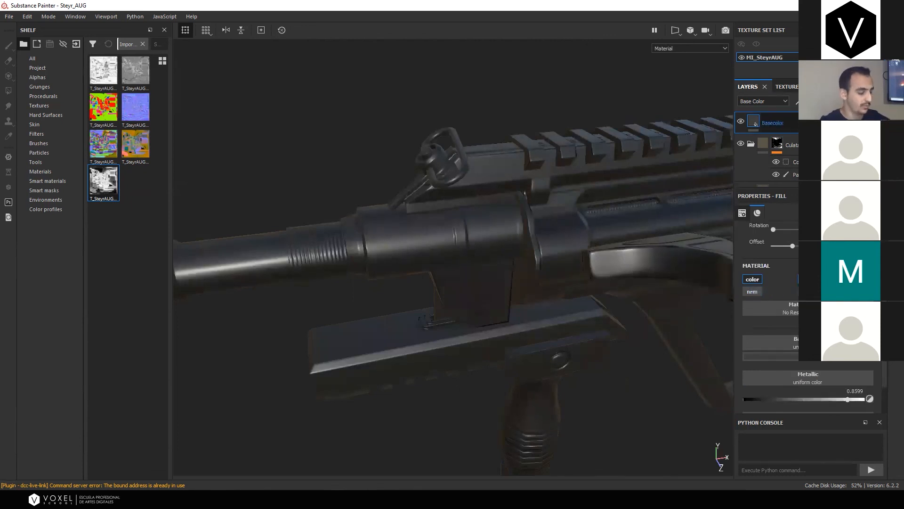
Group the dark Basecolor layer into a folder named Metal and give the folder a black mask with a paint effect
key(ctrl+g)
double_click(779, 123)
text(Metal)
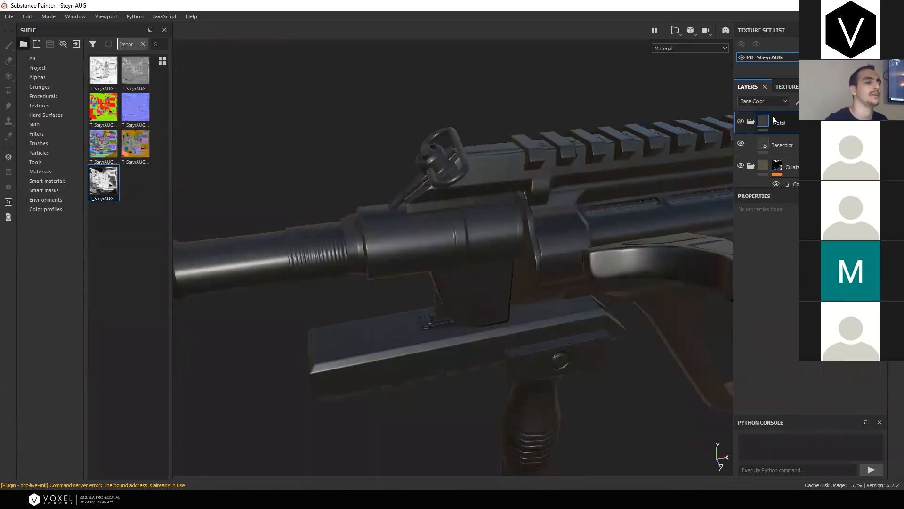
key(Return)
click(833, 124)
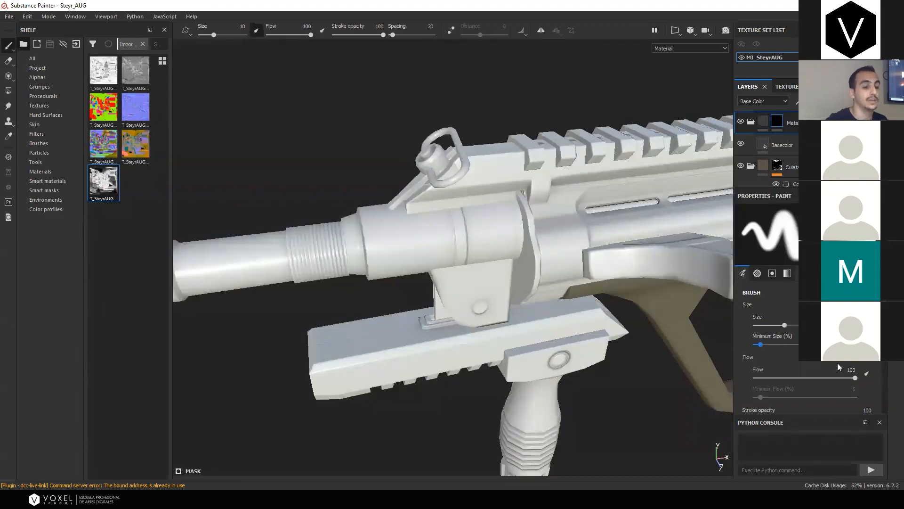
click(799, 101)
click(816, 125)
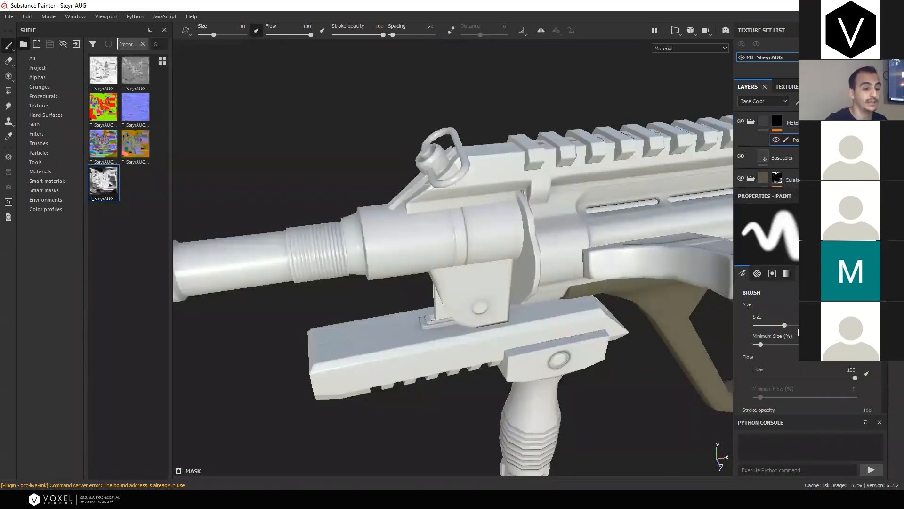
Use polygon fill by mesh part to add the barrel, muzzle and front barrel mount to the Metal folder's mask
click(8, 90)
click(323, 258)
click(361, 264)
scroll(363, 256, down, 6)
drag(244, 184, 307, 307)
scroll(430, 276, down, 1)
alt+drag(455, 260, 437, 256)
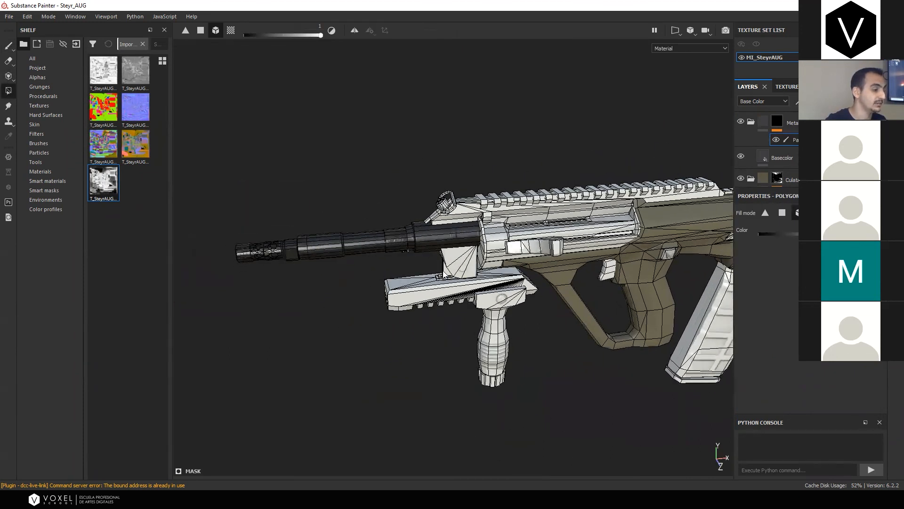
scroll(462, 247, up, 1)
click(464, 248)
scroll(381, 247, up, 5)
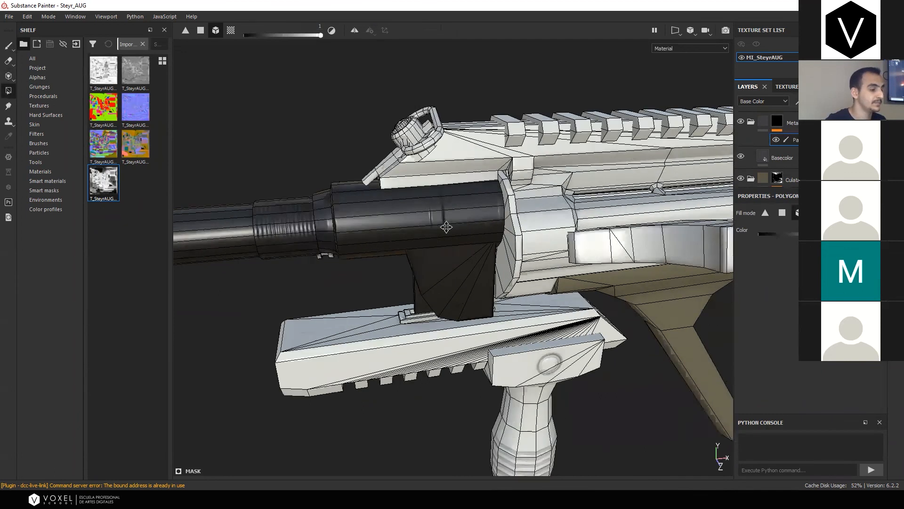
Fill the receiver, front sight and the whole top rail with its teeth into the Metal mask
click(373, 262)
click(360, 224)
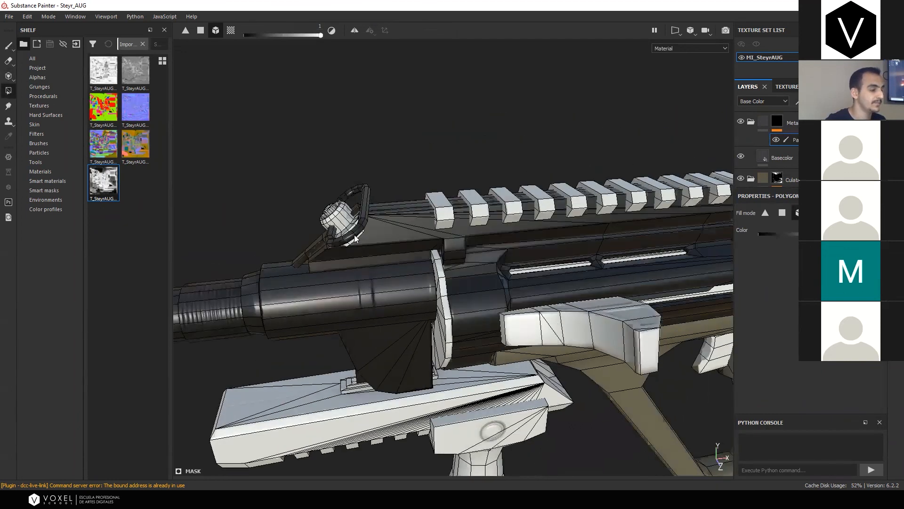
drag(311, 187, 349, 227)
alt+drag(419, 218, 495, 223)
scroll(500, 229, down, 2)
alt+middle_drag(500, 228, 339, 208)
drag(327, 168, 736, 196)
alt+middle_drag(539, 208, 393, 207)
click(683, 210)
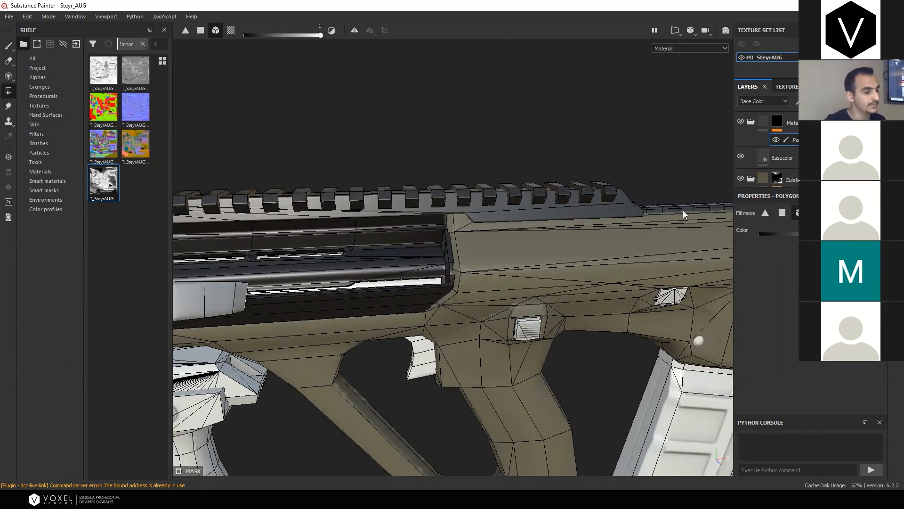
Fill the remaining white inner parts seen through the receiver's slots into the Metal mask
alt+drag(423, 263, 374, 269)
click(383, 272)
alt+middle_drag(383, 271, 478, 250)
scroll(483, 247, up, 4)
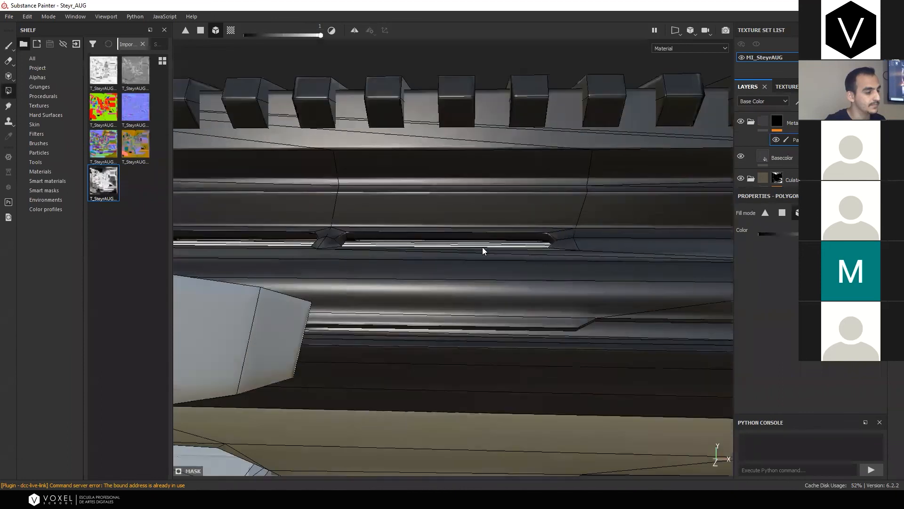
alt+drag(482, 247, 485, 254)
click(487, 238)
scroll(483, 257, down, 2)
scroll(483, 257, down, 4)
Add a second paint effect above the Culata mask's color selection and fill the charging handle into that mask
click(778, 178)
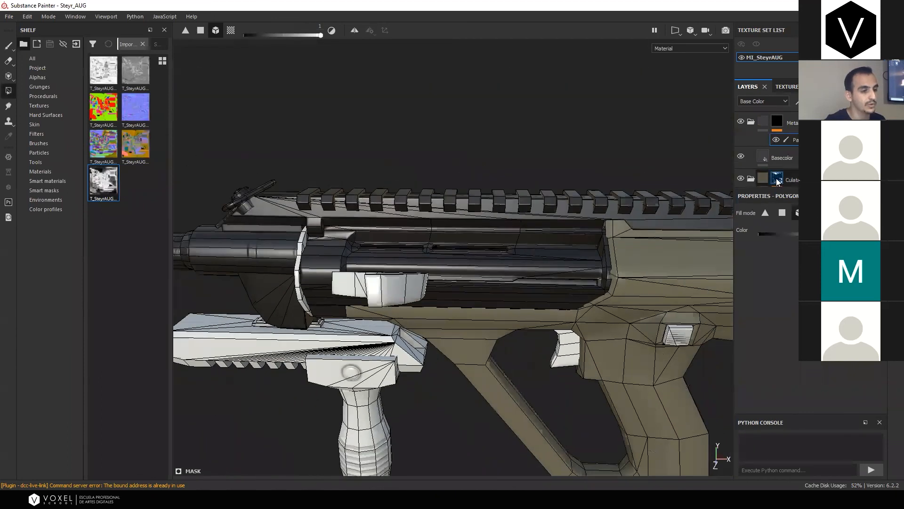
scroll(783, 180, down, 1)
click(793, 153)
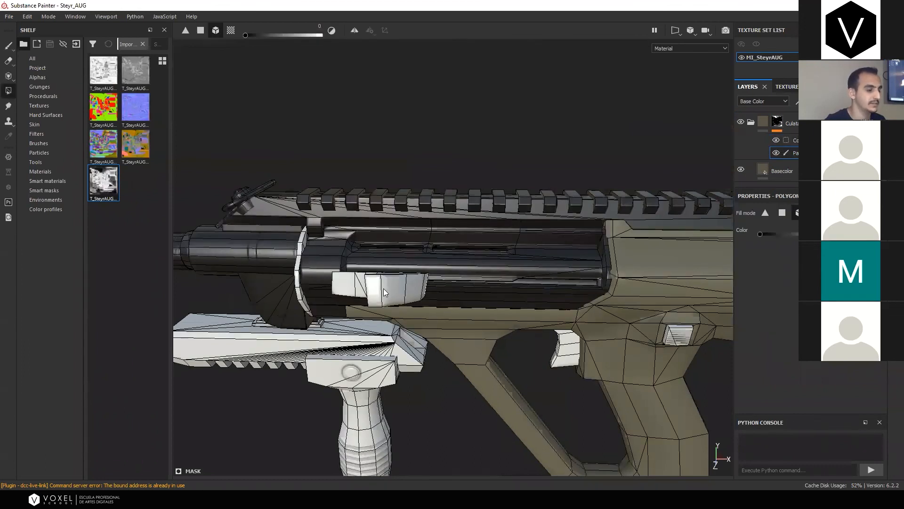
click(793, 140)
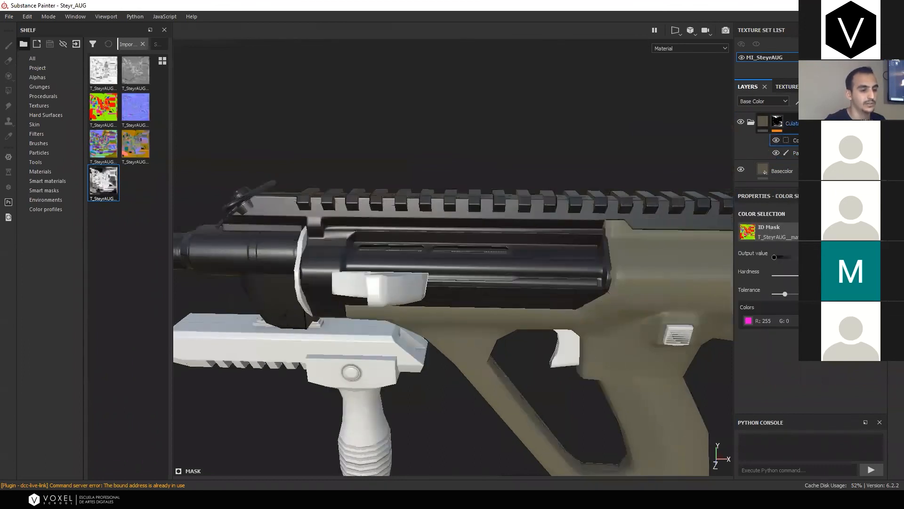
click(797, 101)
click(810, 123)
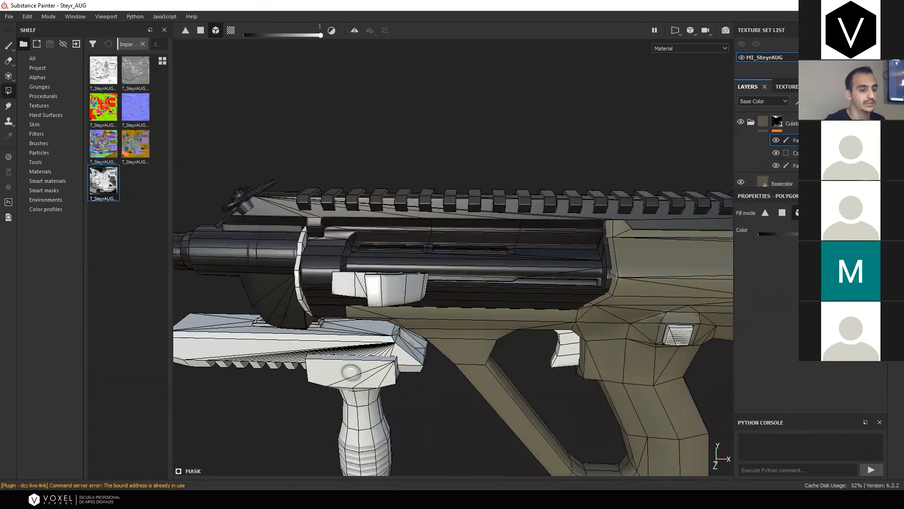
alt+drag(405, 285, 471, 330)
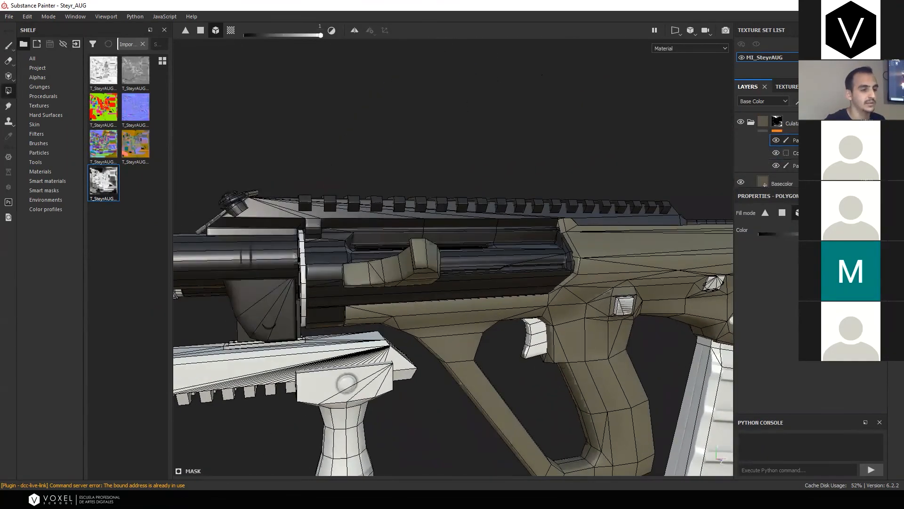
Fill the hanging tag and the sling mounts with their rings on both sides of the stock into the Metal mask
alt+drag(593, 304, 574, 284)
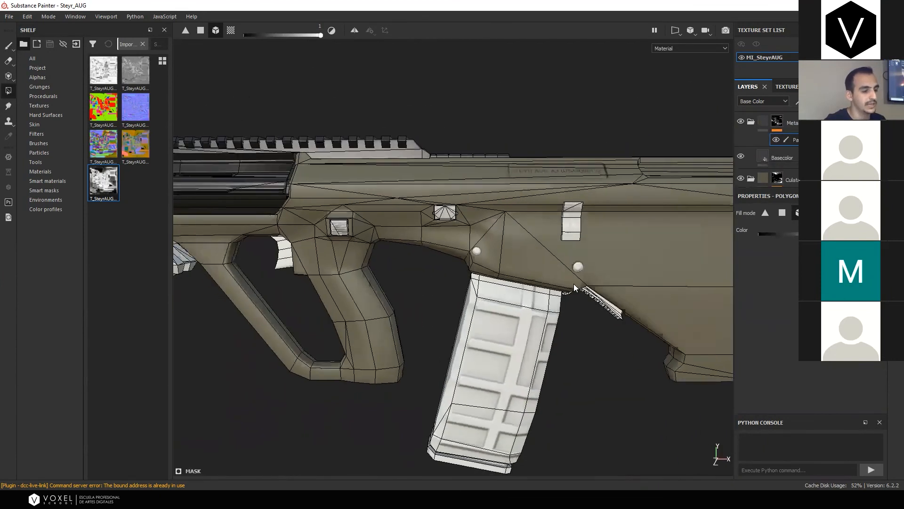
alt+middle_drag(574, 283, 453, 277)
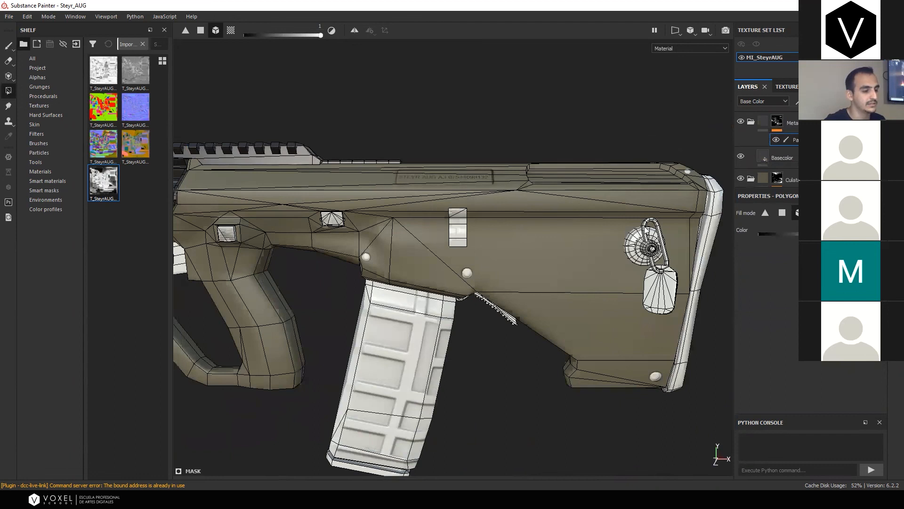
scroll(639, 235, up, 5)
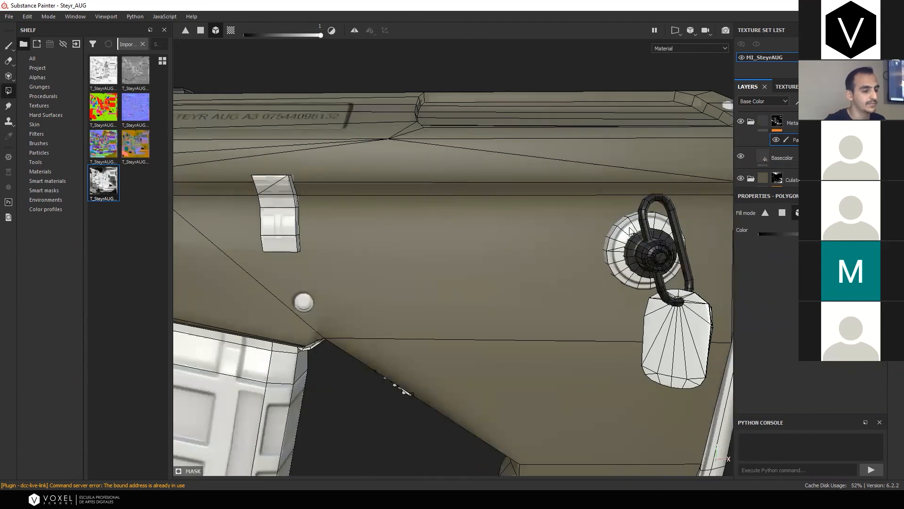
click(674, 322)
click(633, 246)
alt+drag(633, 247, 412, 307)
scroll(596, 284, down, 3)
click(542, 246)
scroll(551, 263, up, 5)
click(551, 276)
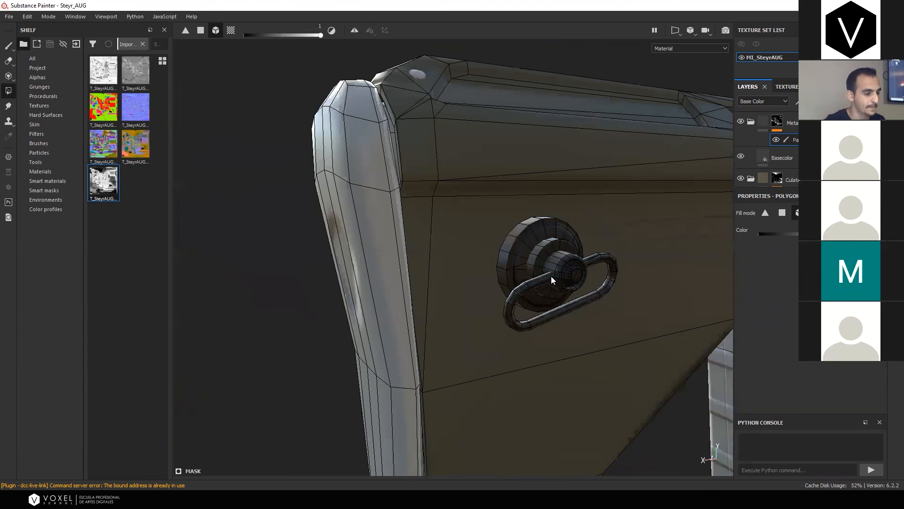
Fill the thin vertical plate at the front of the receiver into the Metal mask and return to the paint brush
scroll(638, 262, down, 3)
alt+drag(639, 262, 467, 282)
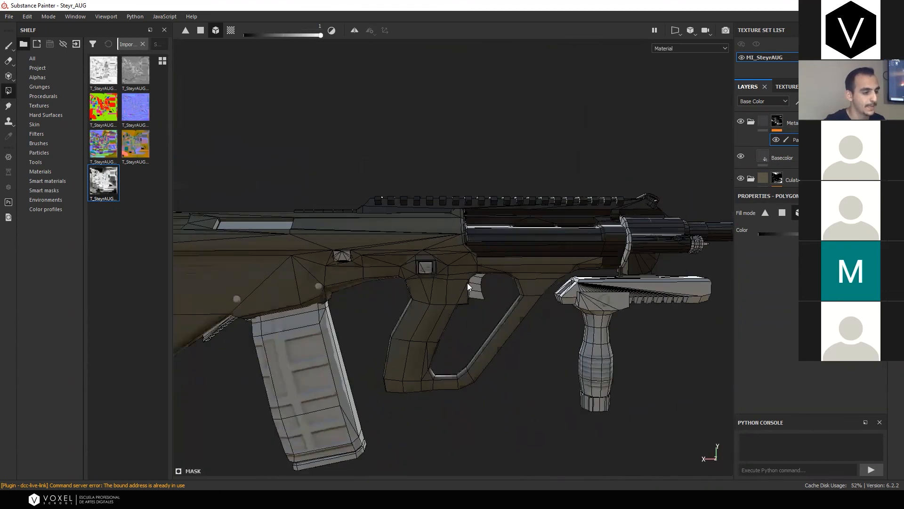
scroll(467, 283, up, 3)
alt+drag(597, 252, 554, 253)
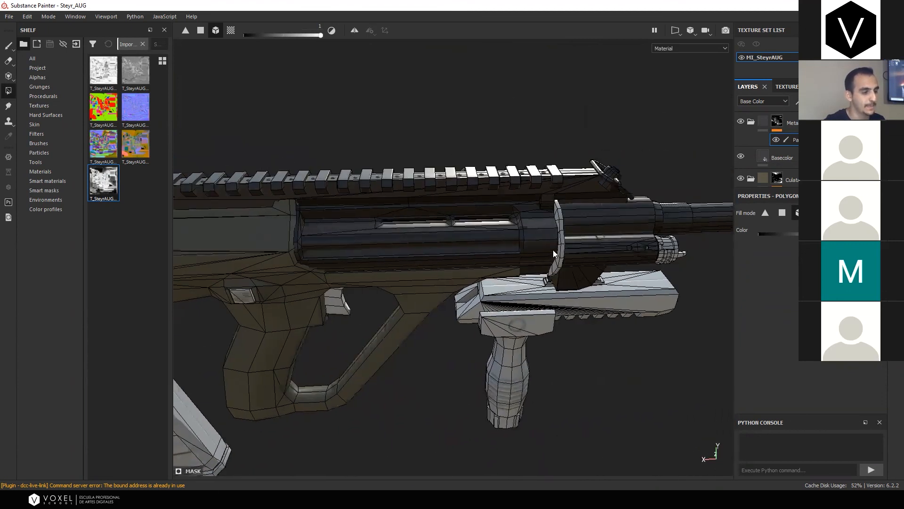
click(560, 248)
key(1)
mouse_move(294, 102)
alt+mouse_down()
mouse_move(352, 164)
mouse_move(386, 161)
mouse_move(440, 183)
mouse_move(418, 103)
mouse_move(398, 86)
alt+mouse_up()
Collapse the Metal folder and add a fill layer above it named Basecolor
click(751, 122)
click(810, 123)
click(840, 102)
double_click(775, 123)
text(Basecolor)
key(Return)
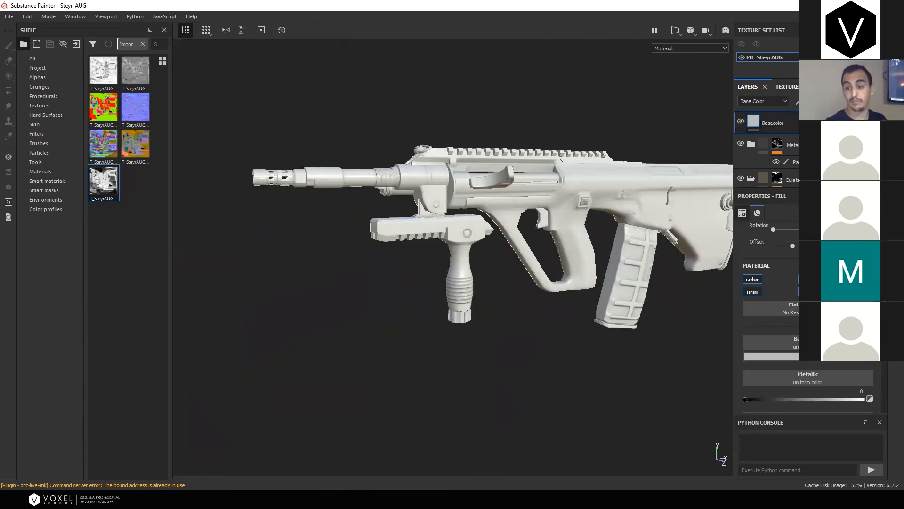
Sample a dark grey as the new layer's base color, darken it further, and set the roughness to about 0.68
click(772, 357)
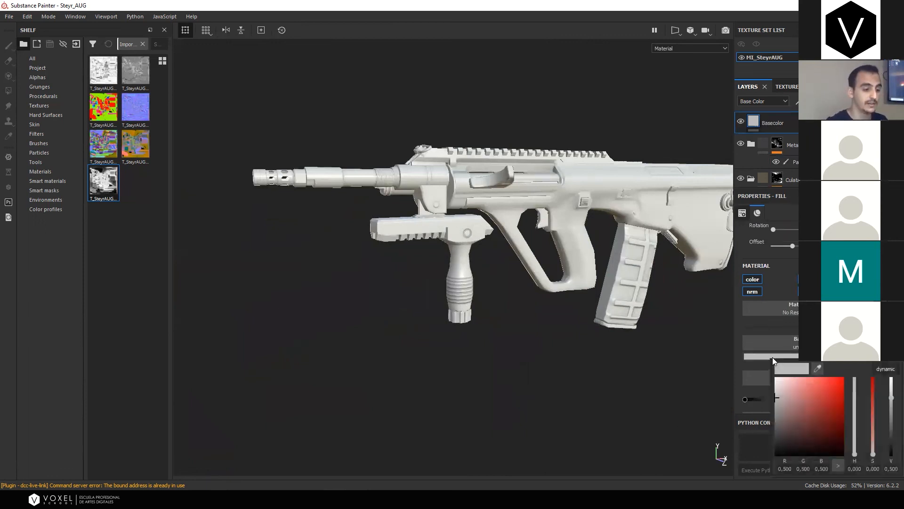
click(817, 368)
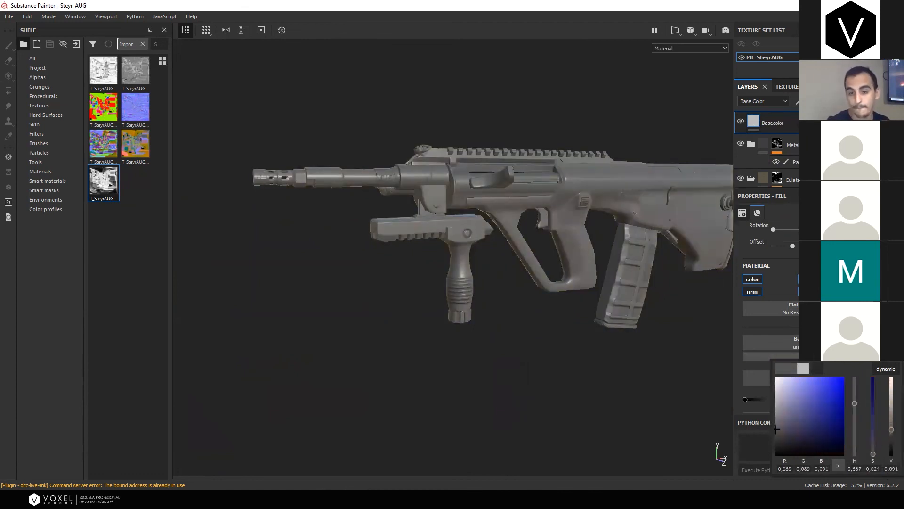
click(508, 54)
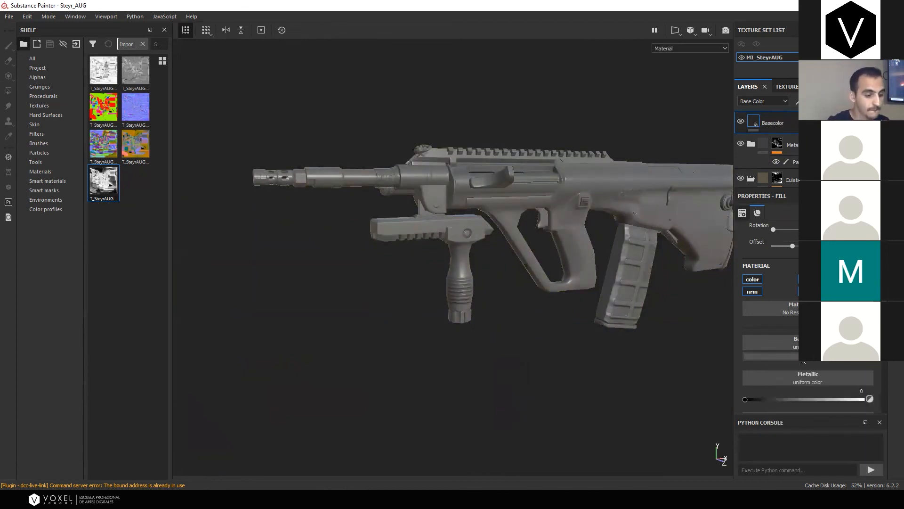
click(800, 356)
click(781, 434)
scroll(782, 424, down, 3)
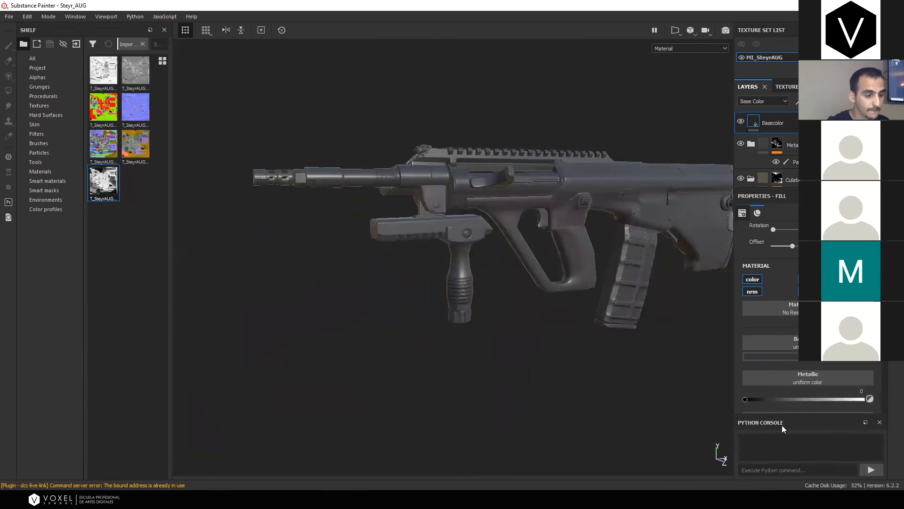
drag(800, 384, 851, 384)
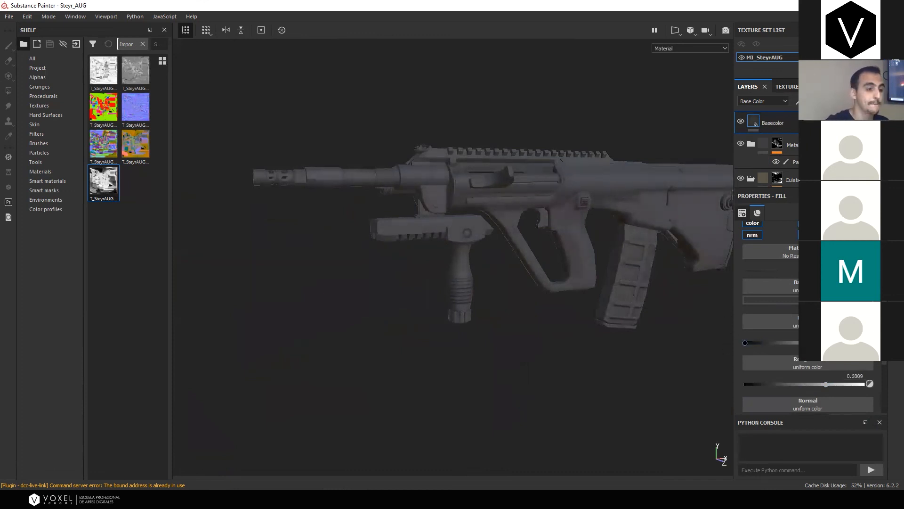
Group the Basecolor layer into a folder named Plastic and give it a black mask with a paint effect
key(ctrl+g)
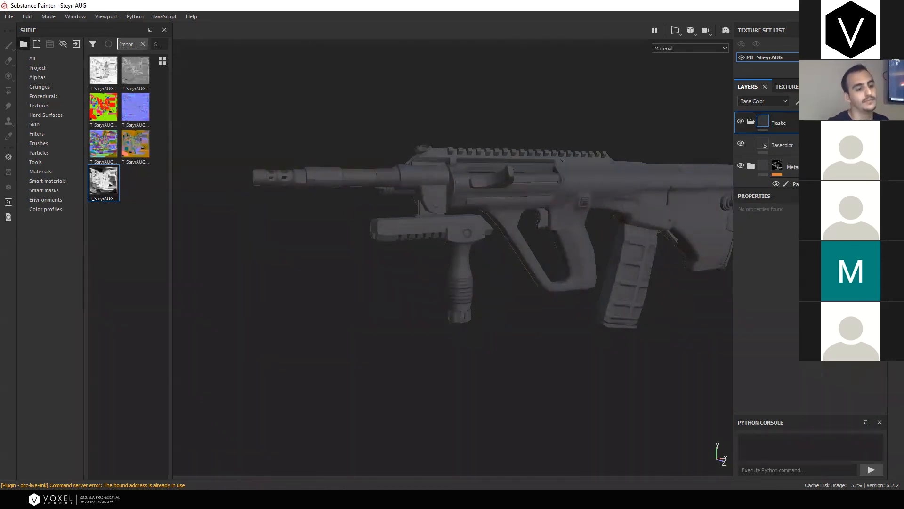
click(823, 124)
click(798, 101)
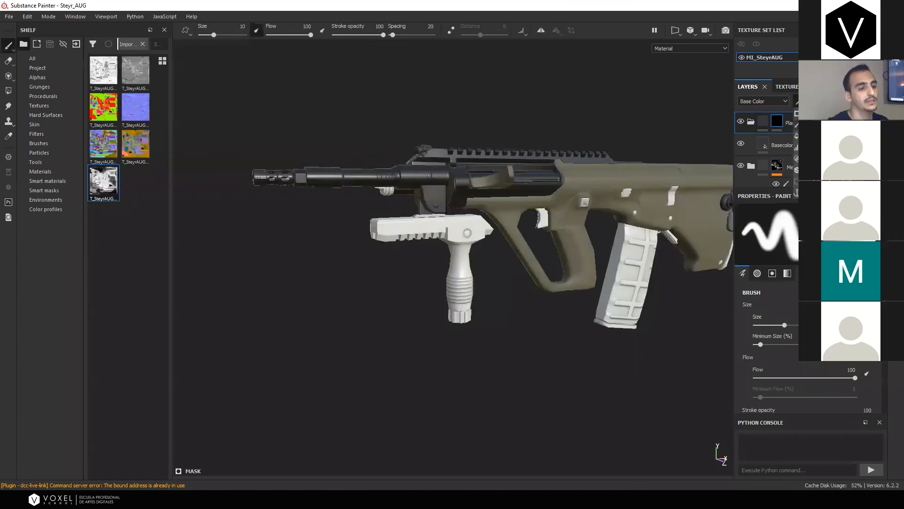
click(817, 125)
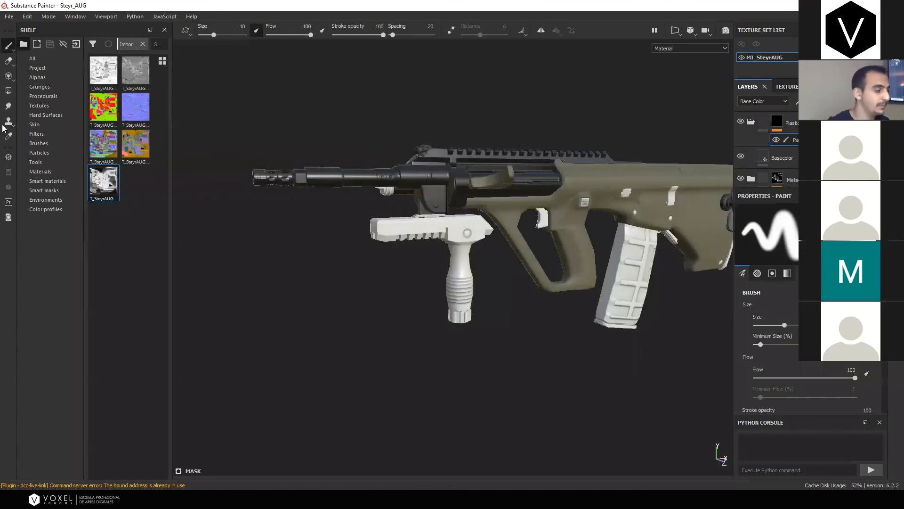
Fill the vertical foregrip into the Plastic mask using polygon fill in mesh mode
click(9, 91)
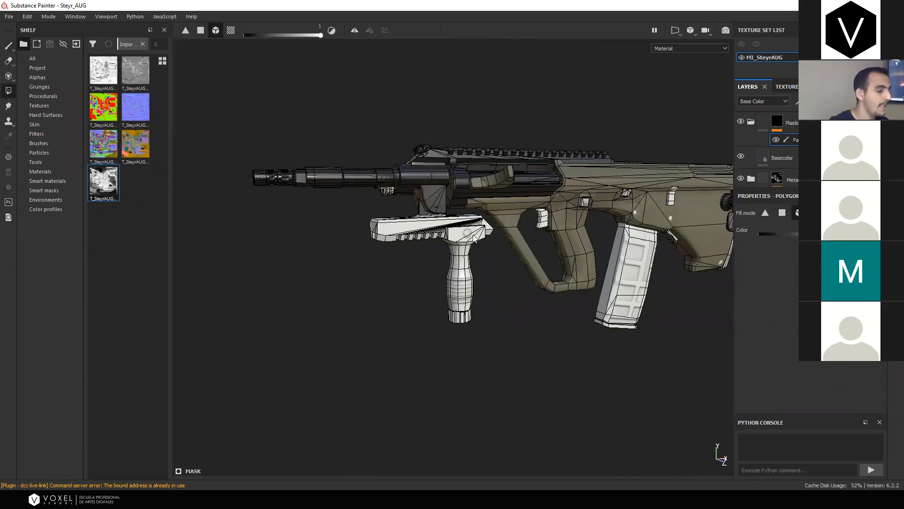
scroll(441, 225, up, 3)
click(439, 224)
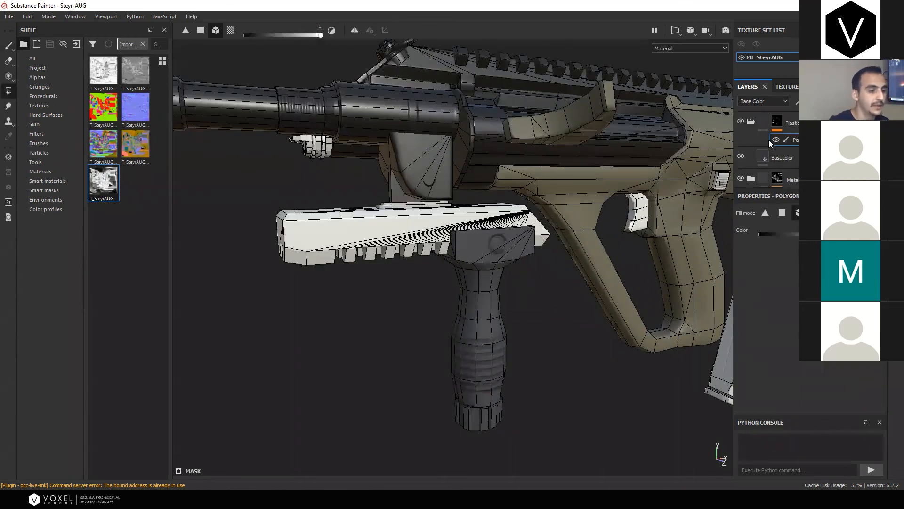
Fill the rail that carries the foregrip into the Metal mask and reselect the Plastic mask's paint effect
click(751, 121)
click(784, 174)
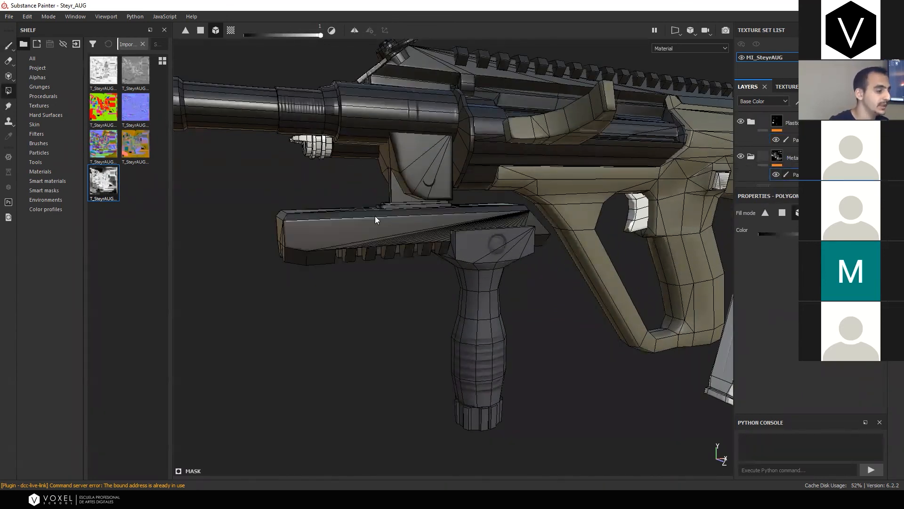
click(791, 140)
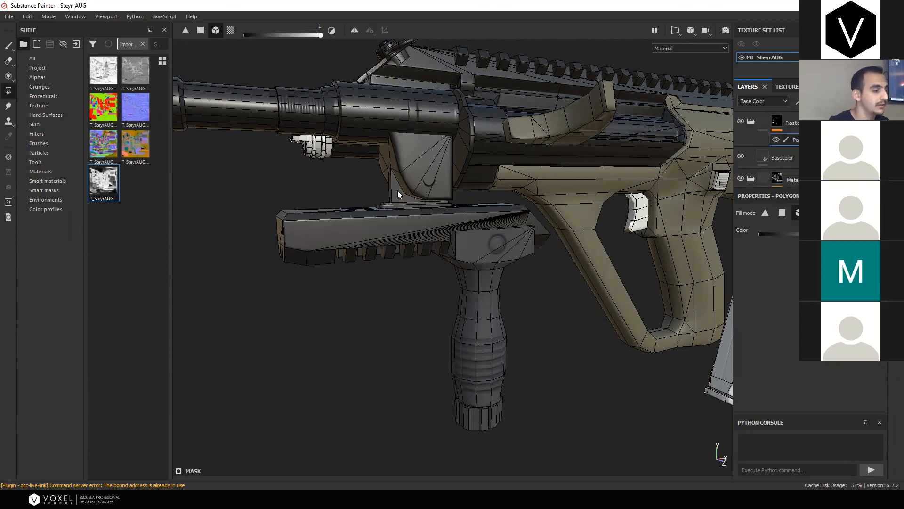
Fill the ribbed rings of the small knob under the barrel and the trigger into the Plastic mask
scroll(398, 193, up, 6)
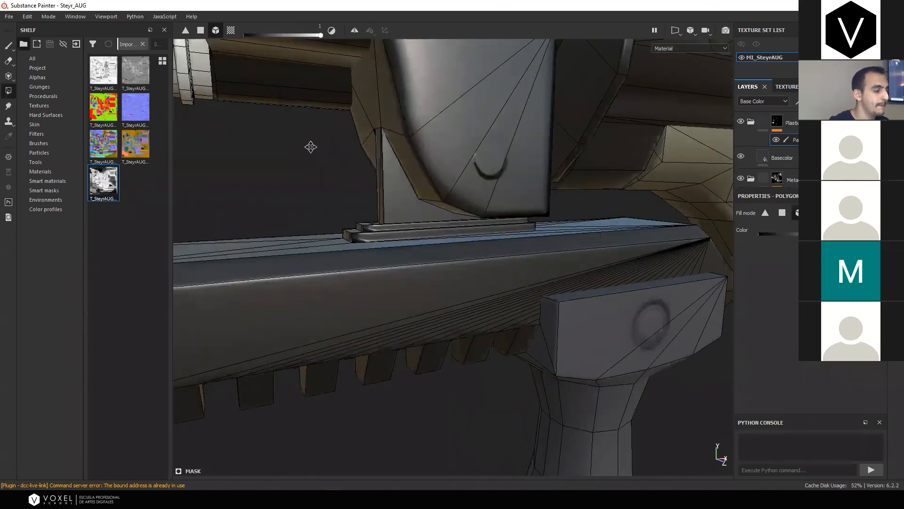
scroll(278, 130, down, 3)
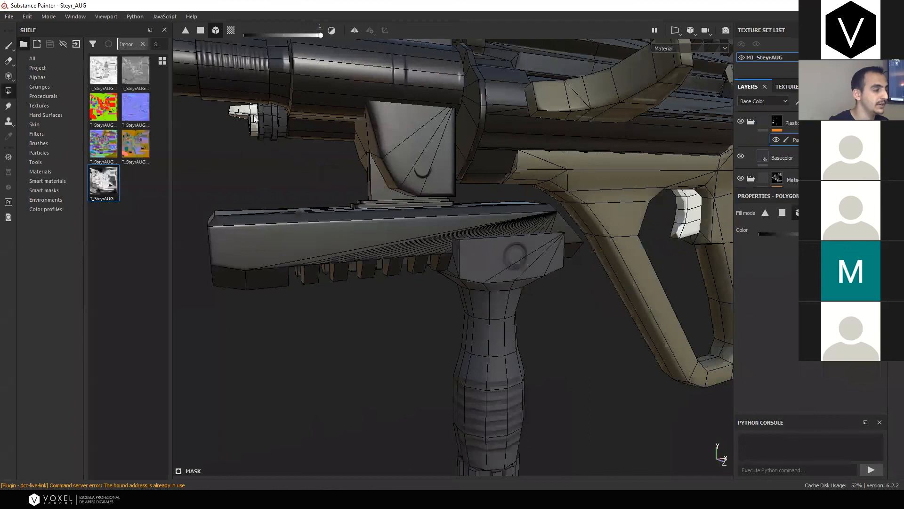
scroll(255, 119, down, 4)
alt+drag(321, 166, 384, 205)
scroll(503, 237, up, 3)
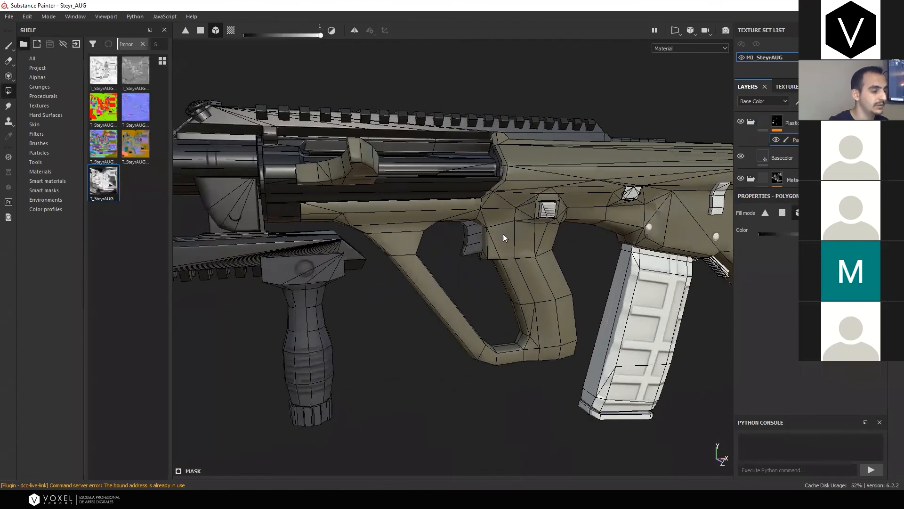
Fill the stock, the long narrow ejection port plate and the square button above the grip into the Plastic mask
alt+middle_drag(651, 225, 515, 226)
alt+drag(516, 227, 611, 177)
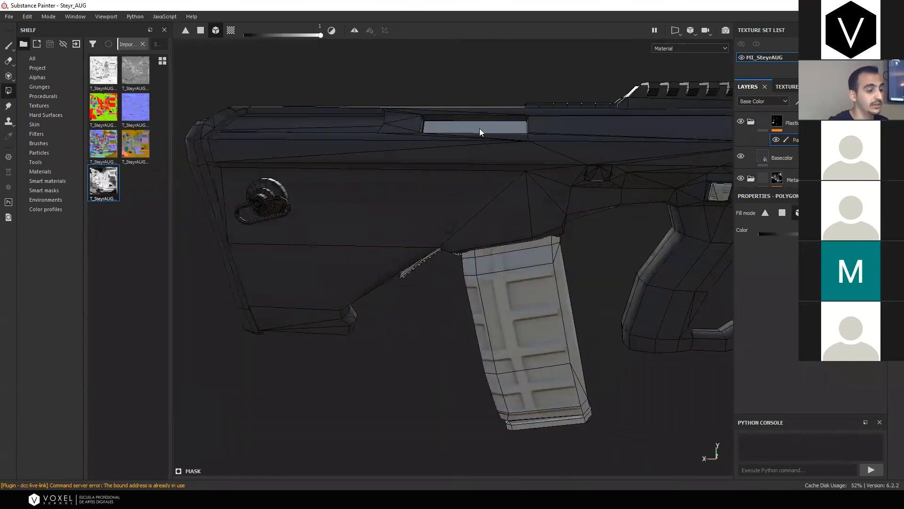
alt+middle_drag(628, 159, 547, 188)
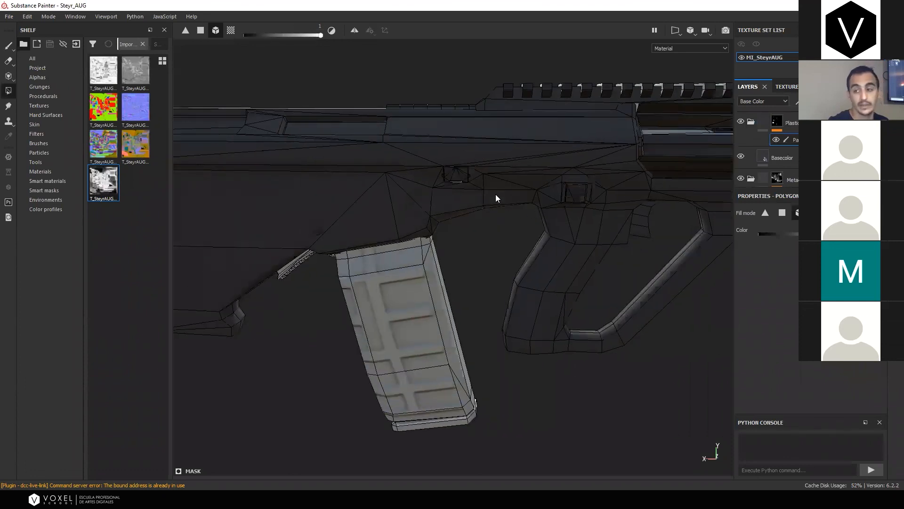
alt+drag(496, 194, 507, 189)
Undo the last two fills and fill the ejection port plate into the Metal mask instead
key(ctrl+z)
key(ctrl+z)
click(781, 176)
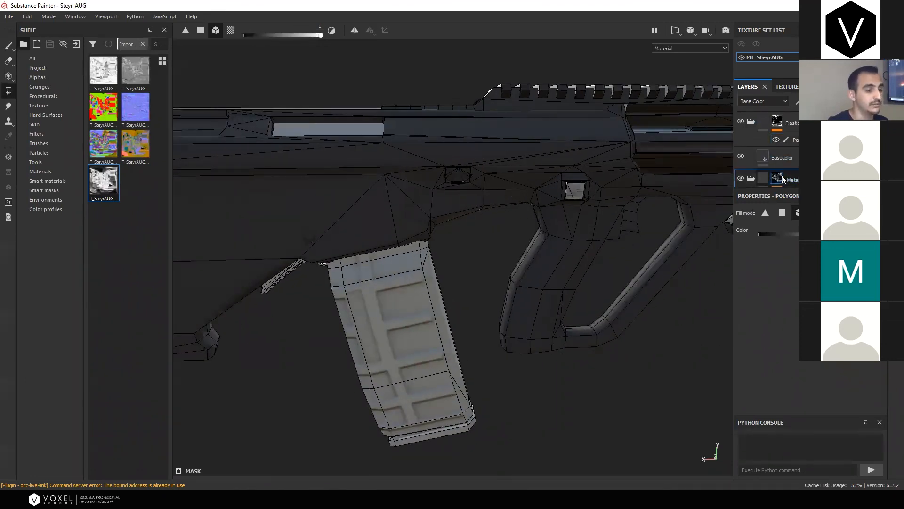
scroll(782, 175, down, 1)
scroll(795, 168, up, 2)
click(793, 168)
click(372, 130)
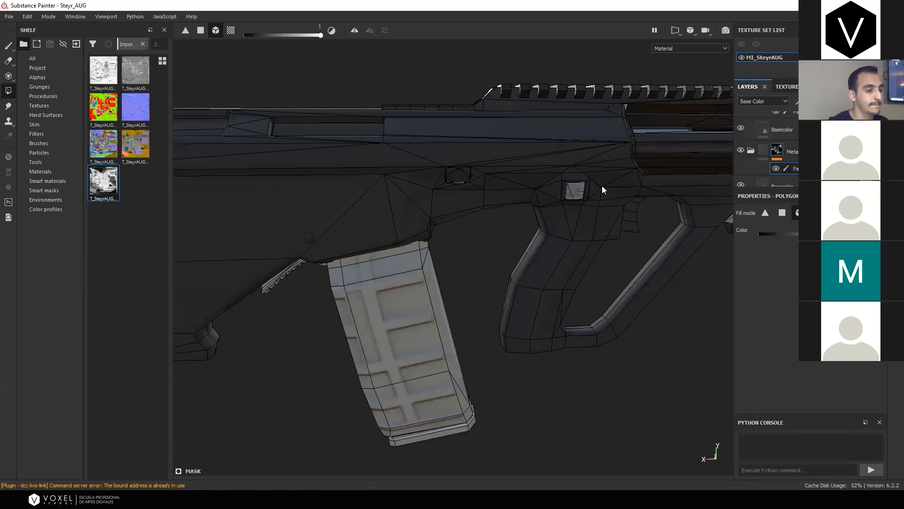
Fill the square button above the grip, and fill the serrated catch behind the magazine into the Plastic mask
scroll(783, 149, up, 1)
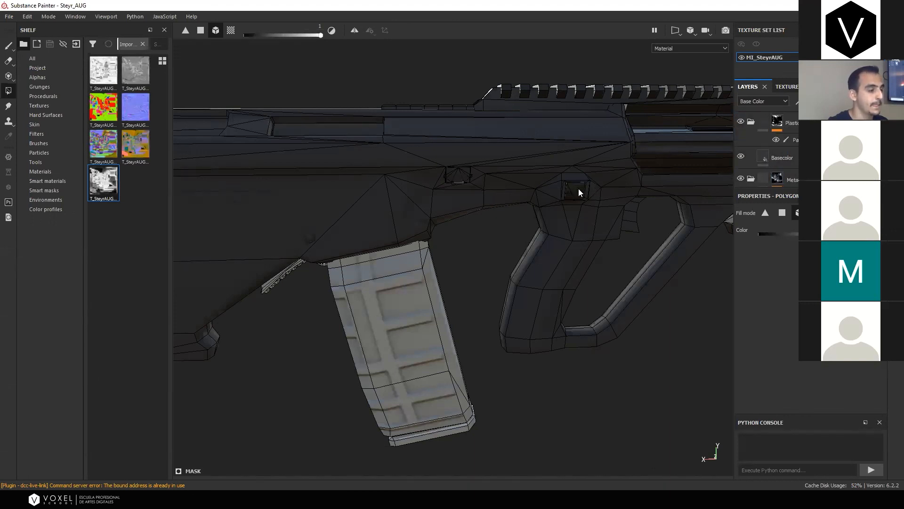
click(579, 189)
scroll(578, 188, down, 3)
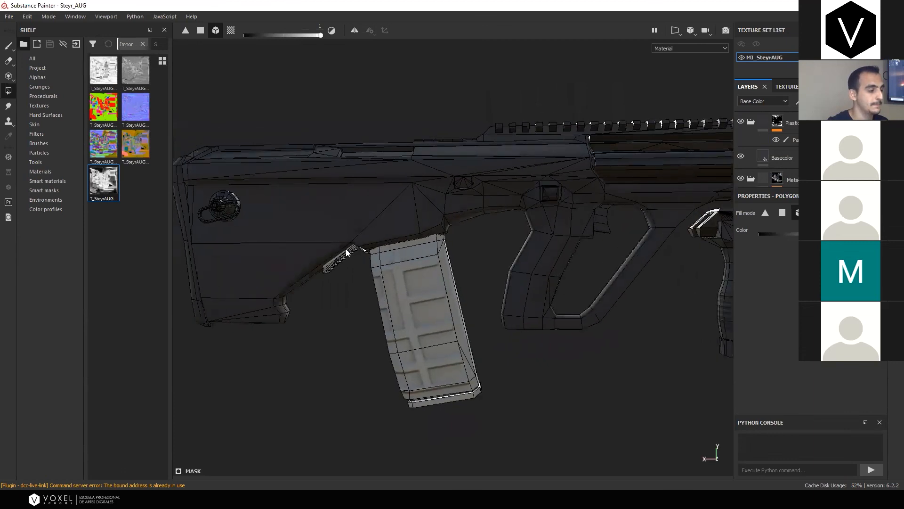
alt+middle_drag(347, 255, 478, 154)
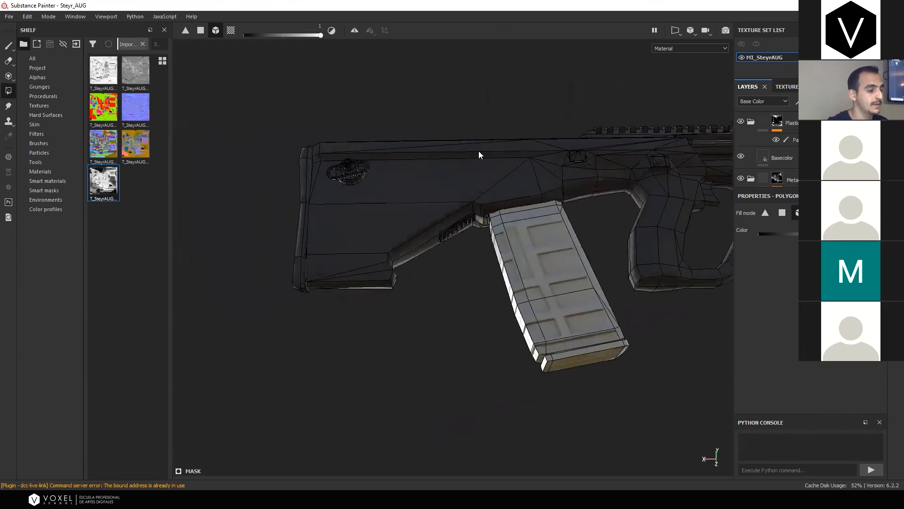
scroll(491, 232, up, 5)
scroll(503, 255, down, 5)
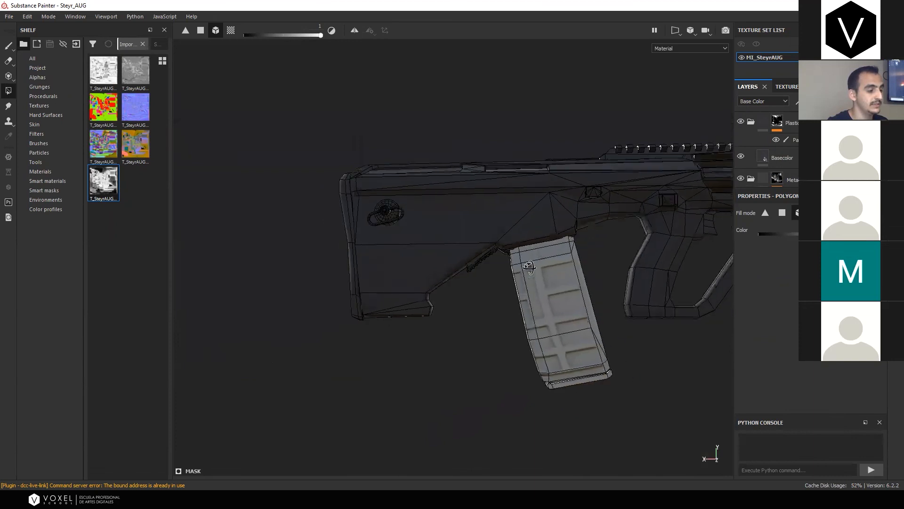
scroll(792, 130, down, 2)
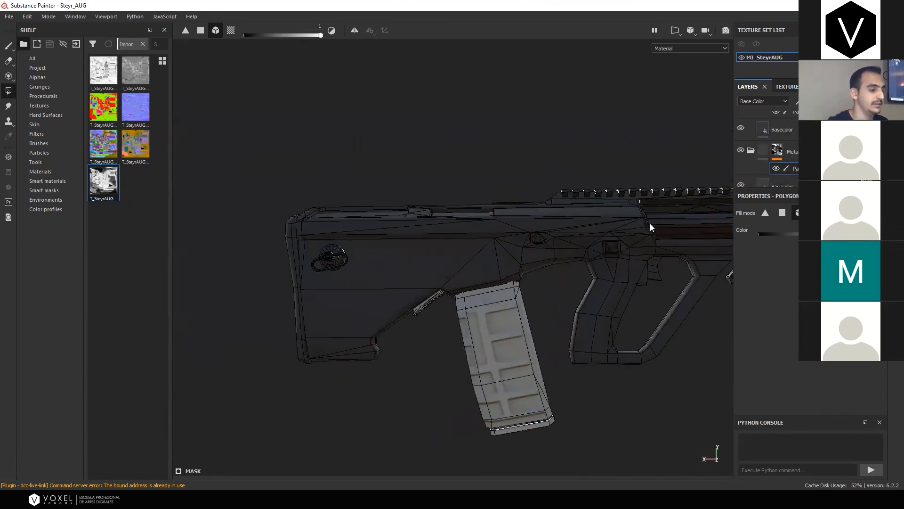
scroll(763, 175, up, 2)
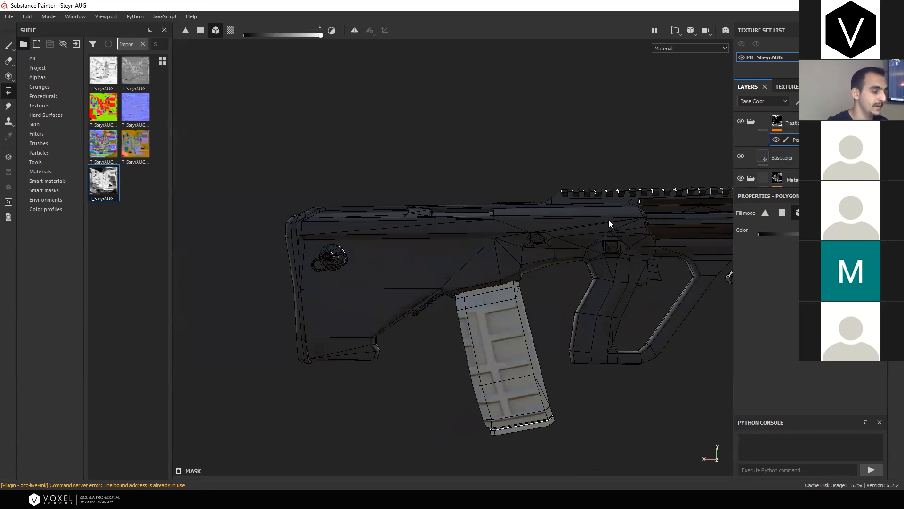
Add a color selection effect to the Plastic mask and pick the stock's green ID color to exclude it
click(796, 101)
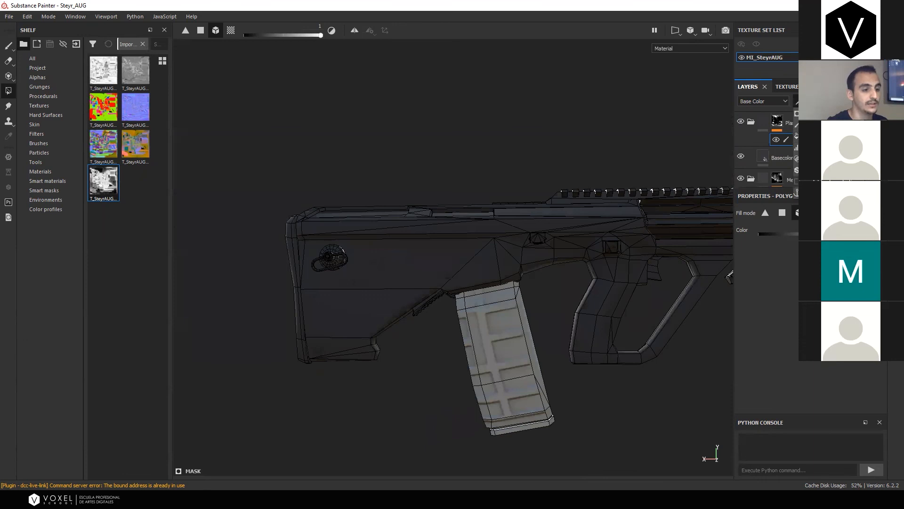
click(796, 181)
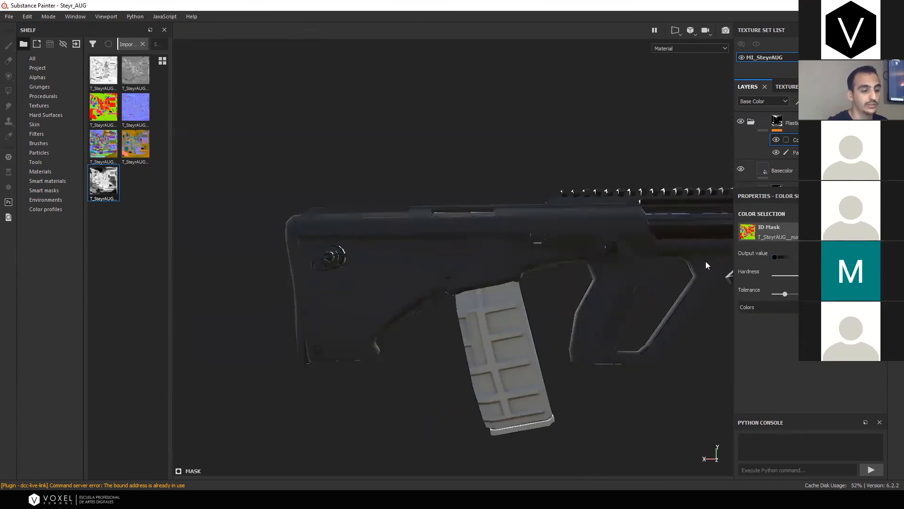
click(843, 307)
click(484, 256)
alt+drag(484, 256, 866, 219)
mouse_move(648, 189)
shift+right_down()
mouse_move(633, 190)
mouse_move(653, 193)
shift+right_up()
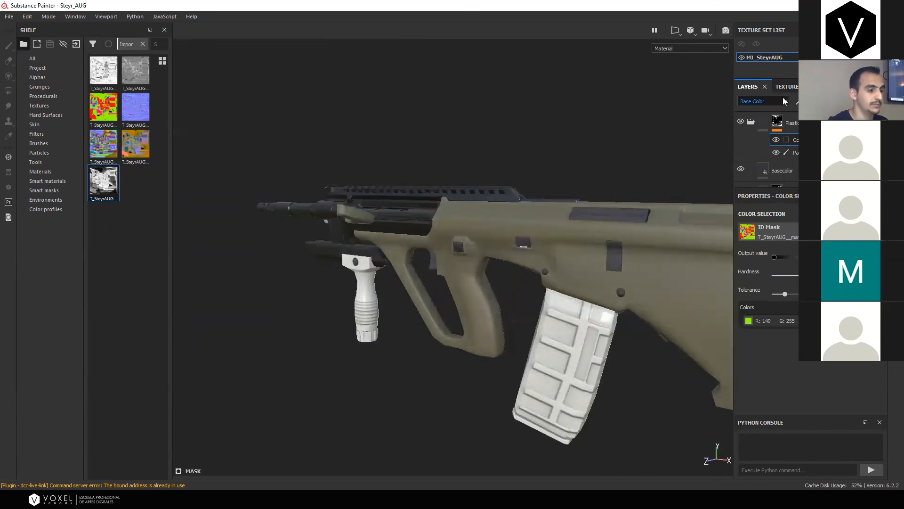
Fill the small strip below the stock's rectangular panel into the Plastic mask's lower paint effect
click(793, 152)
scroll(599, 242, up, 1)
scroll(430, 259, up, 5)
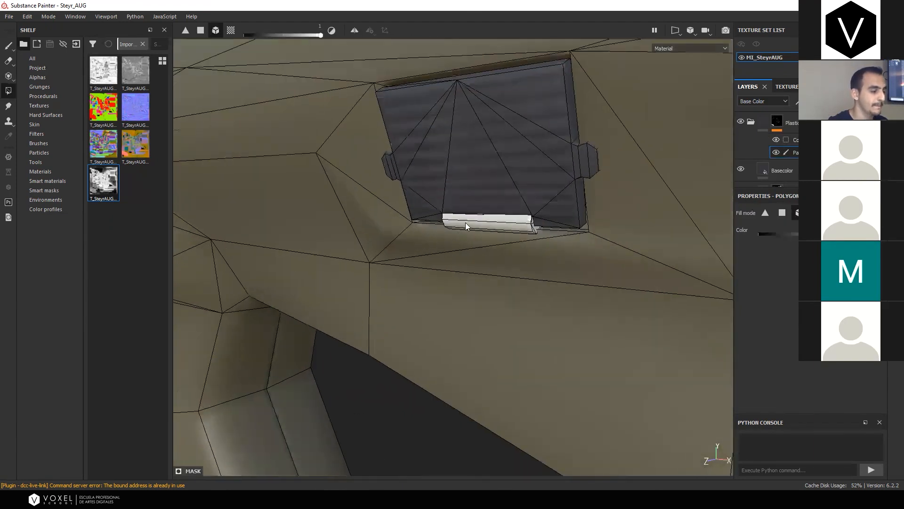
scroll(466, 224, down, 7)
Add a paint effect above the Plastic mask's color selection and fill the vertical foregrip back in
alt+drag(282, 238, 415, 233)
scroll(419, 250, up, 6)
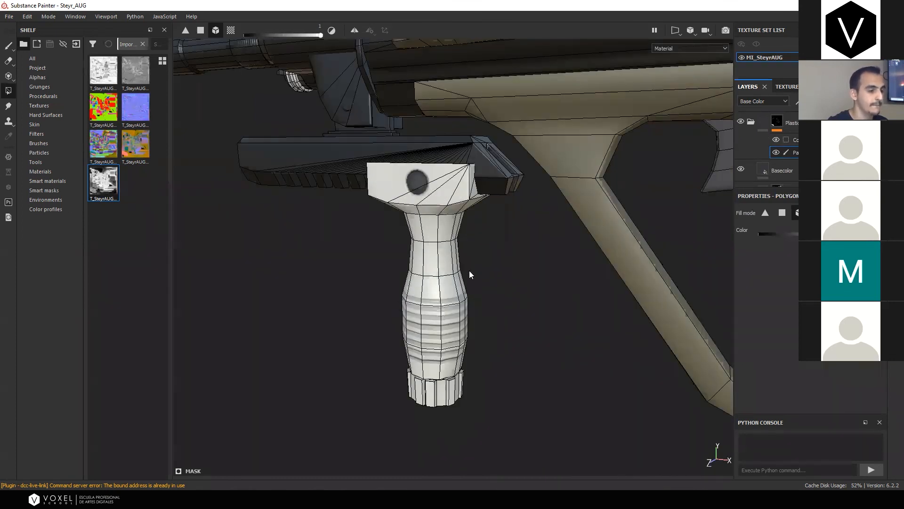
click(786, 140)
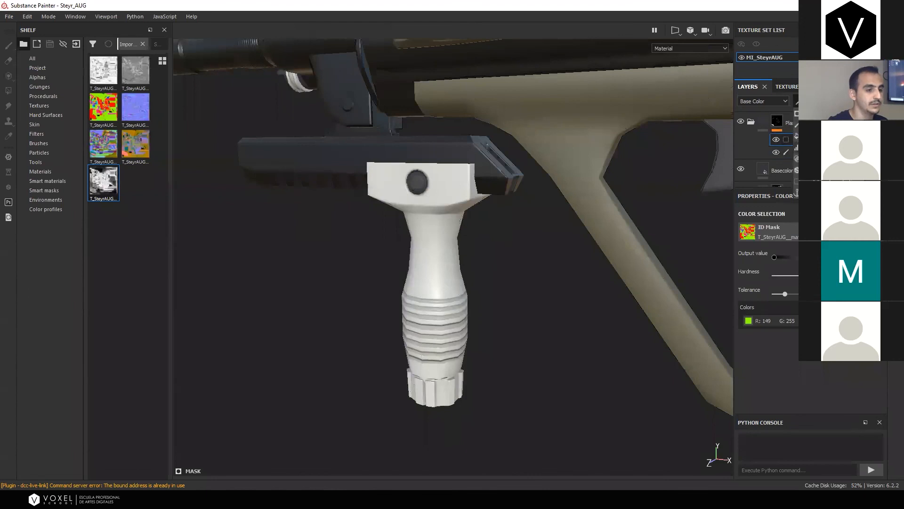
click(814, 125)
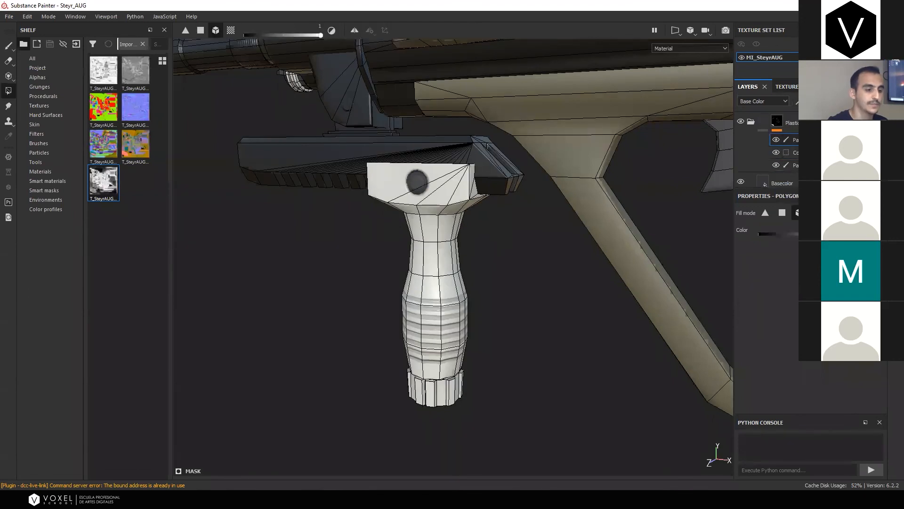
click(431, 290)
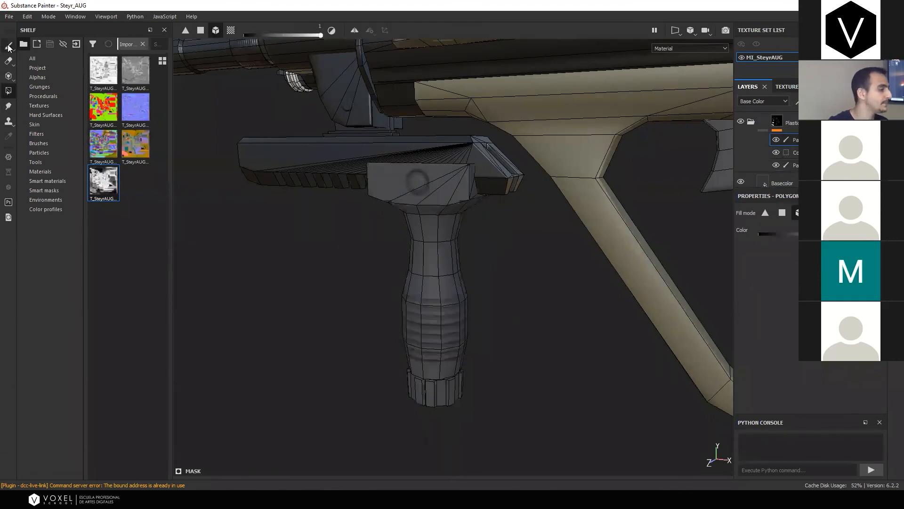
Add another color selection effect to the Plastic mask and pick the foregrip button's magenta ID color to exclude it
click(799, 101)
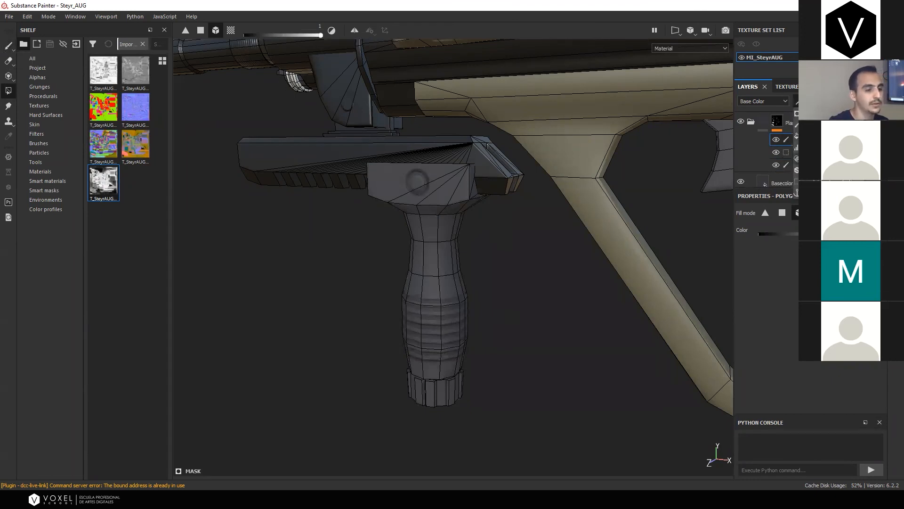
click(820, 181)
alt+right_drag(400, 203, 702, 250)
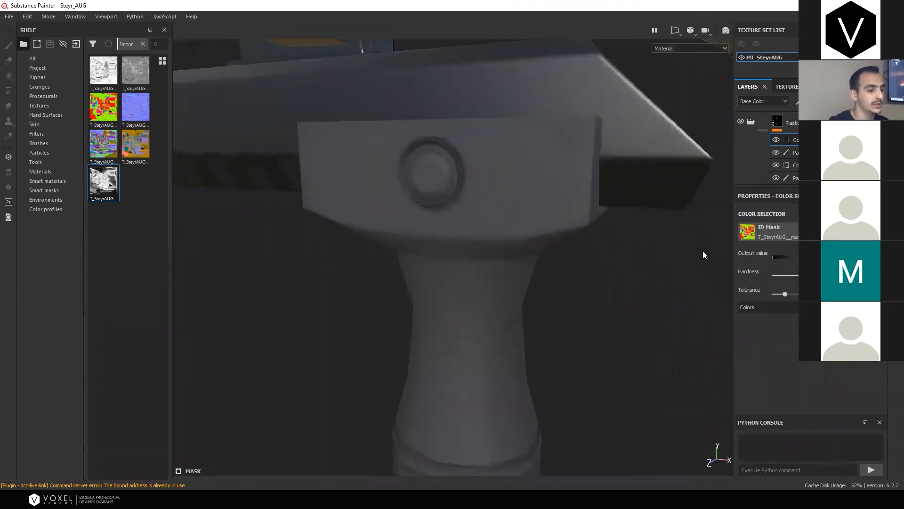
click(843, 307)
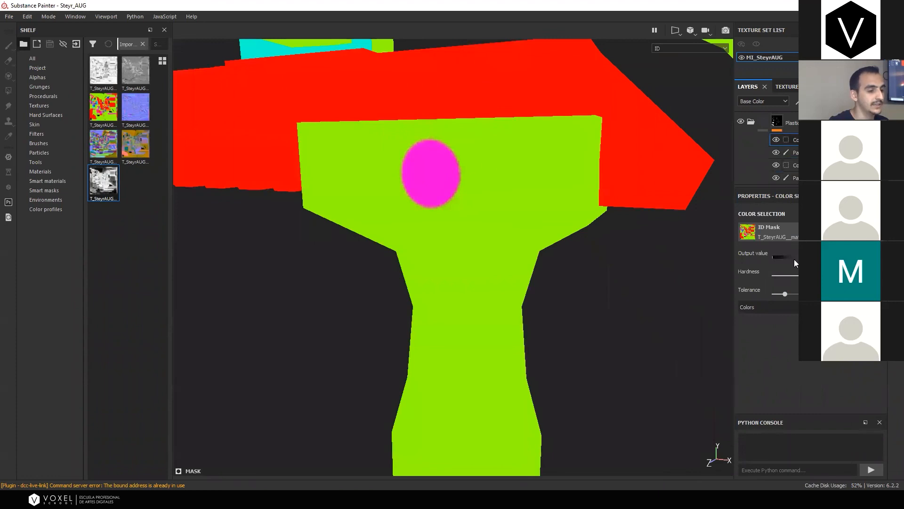
click(440, 170)
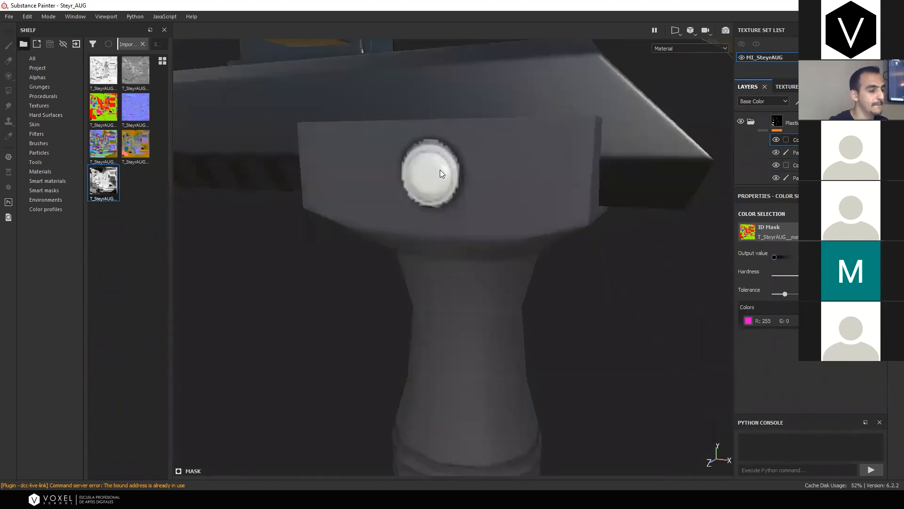
scroll(439, 170, down, 5)
scroll(383, 129, up, 5)
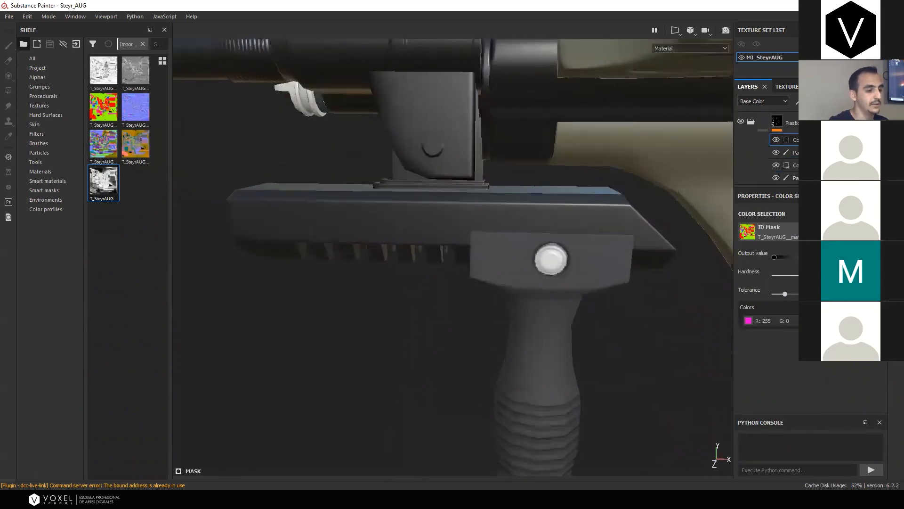
click(843, 307)
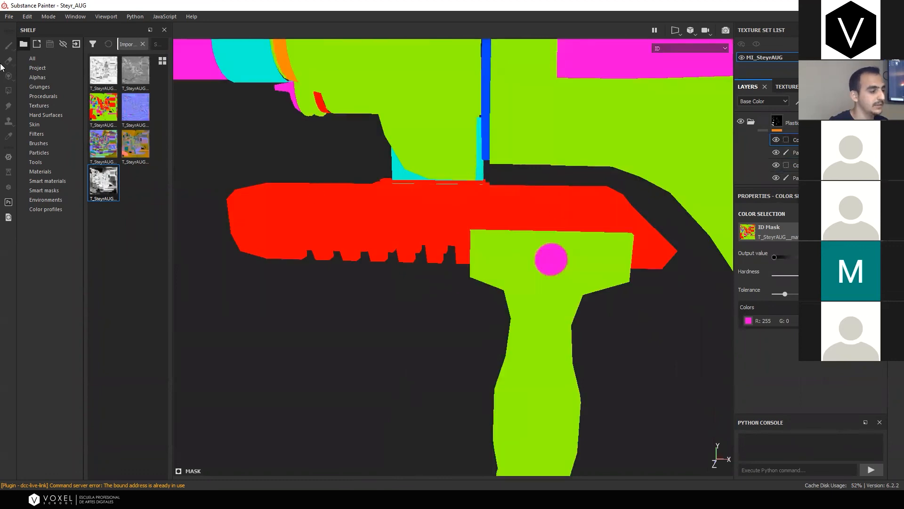
click(189, 152)
scroll(190, 154, down, 5)
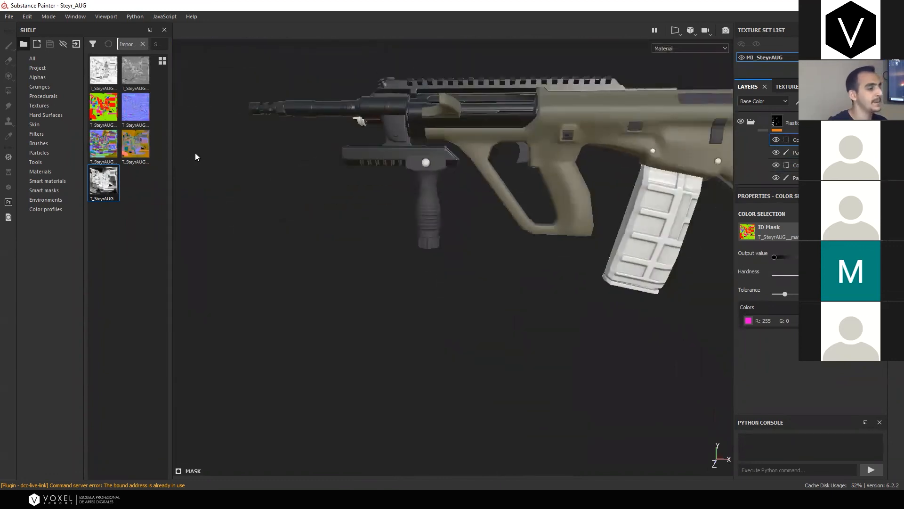
Add a paint effect above the Plastic mask's color selection and fill the pronged plug and its bracket near the barrel back in
alt+drag(239, 158, 329, 181)
scroll(304, 95, up, 4)
scroll(307, 95, up, 3)
alt+drag(307, 95, 579, 127)
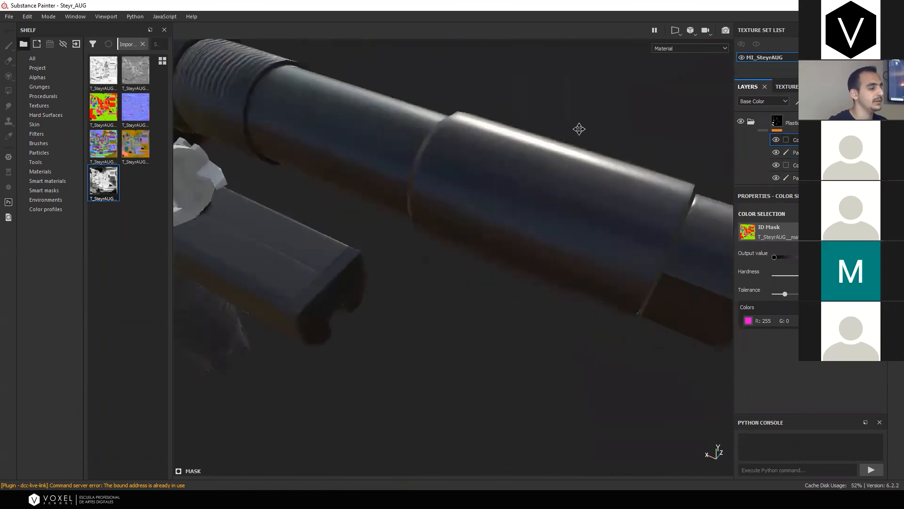
alt+middle_drag(245, 160, 445, 174)
scroll(444, 173, up, 4)
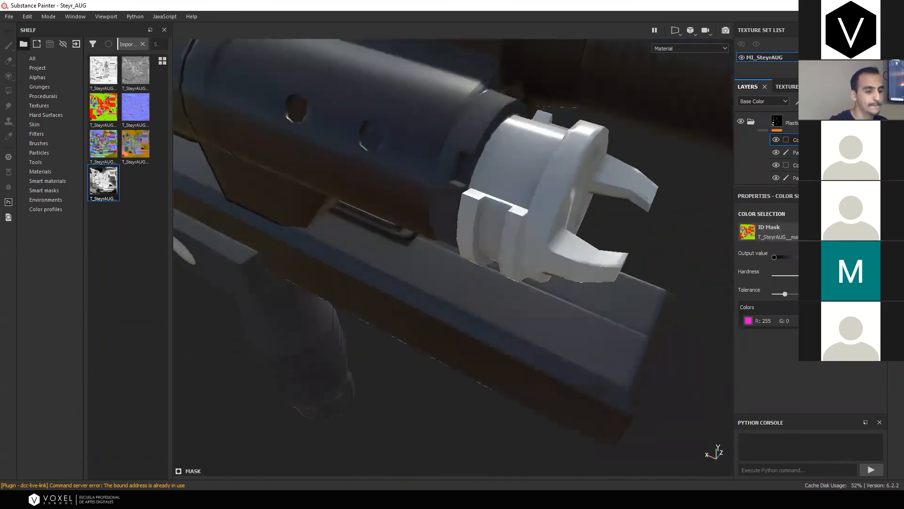
click(800, 101)
click(811, 126)
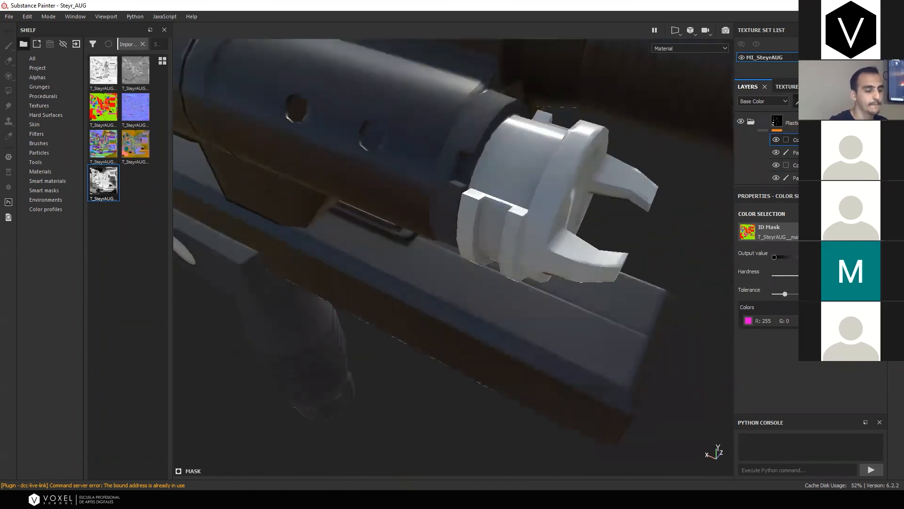
click(561, 204)
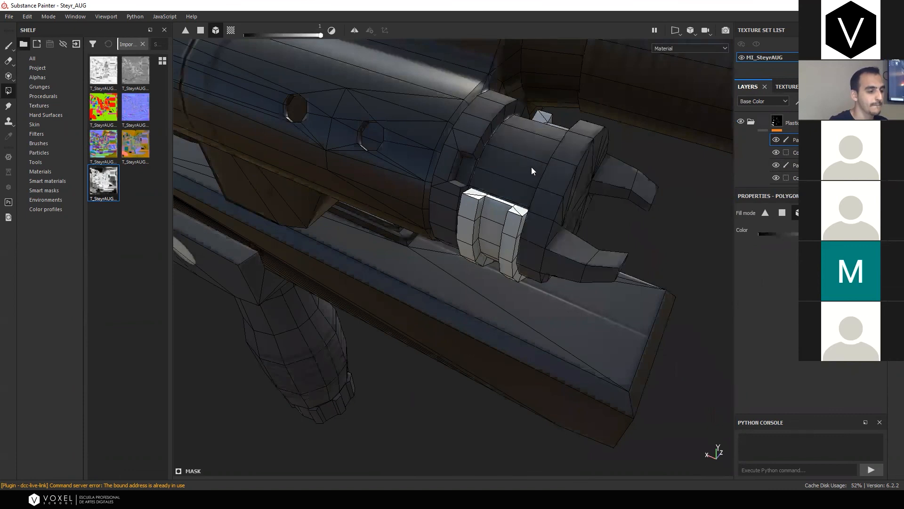
click(516, 240)
scroll(550, 229, down, 5)
mouse_move(552, 229)
alt+mouse_down()
mouse_move(341, 86)
mouse_move(380, 211)
mouse_move(493, 189)
mouse_move(434, 221)
mouse_move(461, 207)
mouse_move(556, 203)
mouse_move(414, 180)
alt+mouse_up()
click(8, 46)
scroll(405, 203, down, 5)
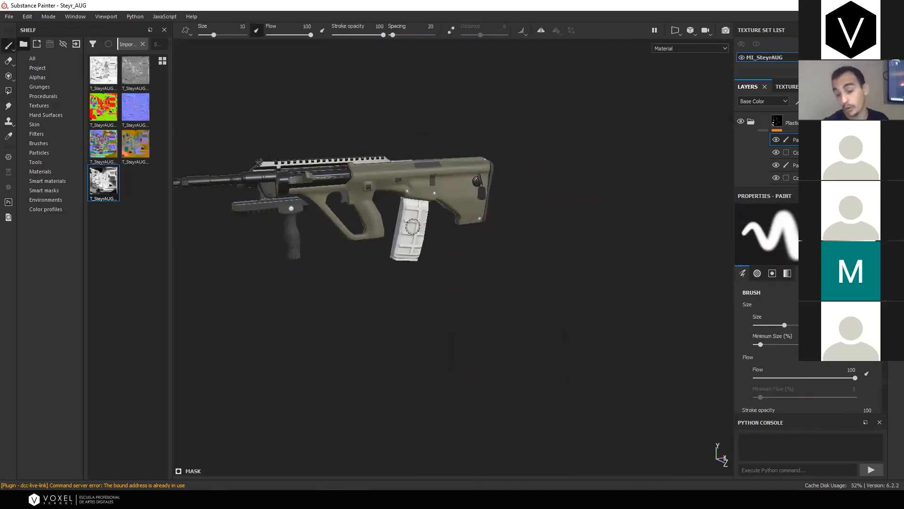
Fill the stock body into the Metal mask's existing paint effect using polygon fill
scroll(412, 227, up, 10)
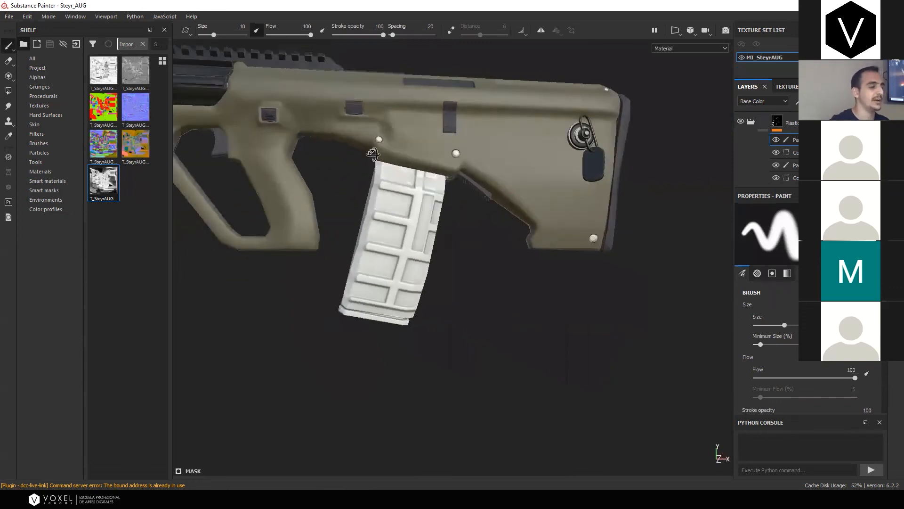
scroll(797, 166, down, 3)
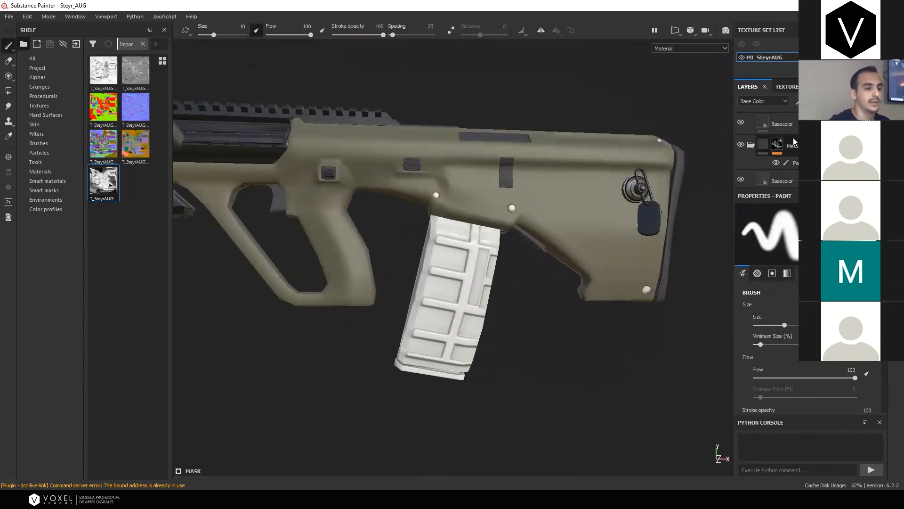
click(799, 102)
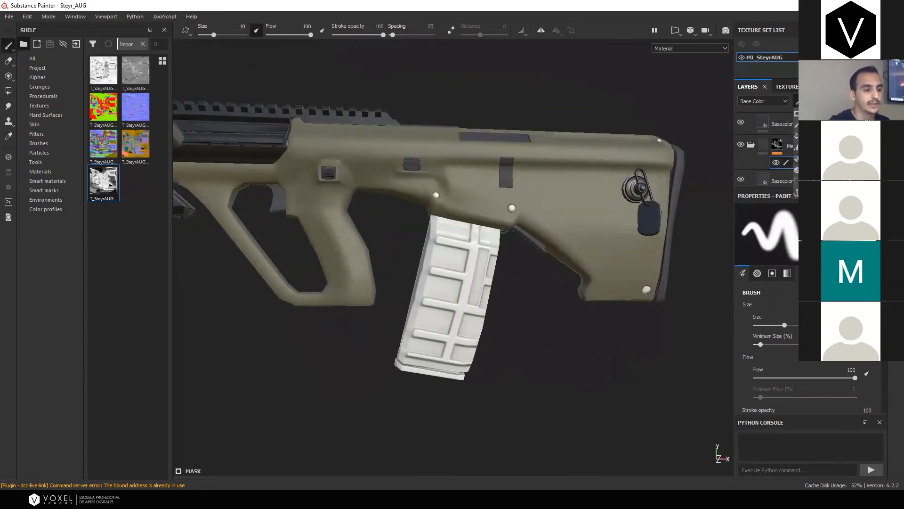
click(615, 313)
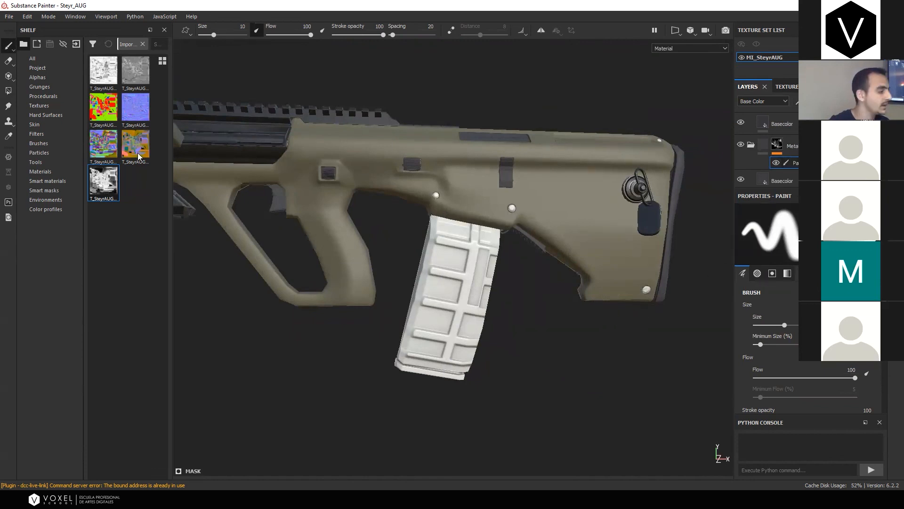
key(4)
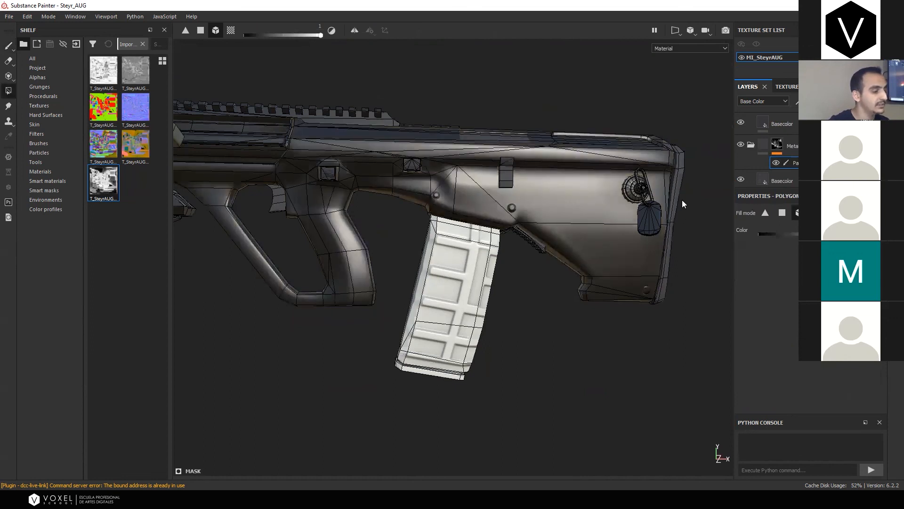
Try adding a color selection effect to the Metal mask and picking the stock's green ID color to exclude it
click(796, 100)
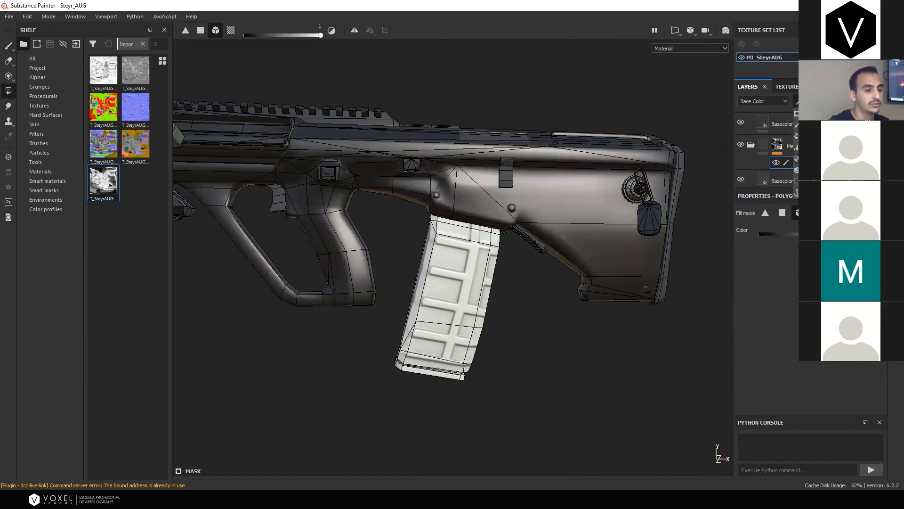
click(822, 181)
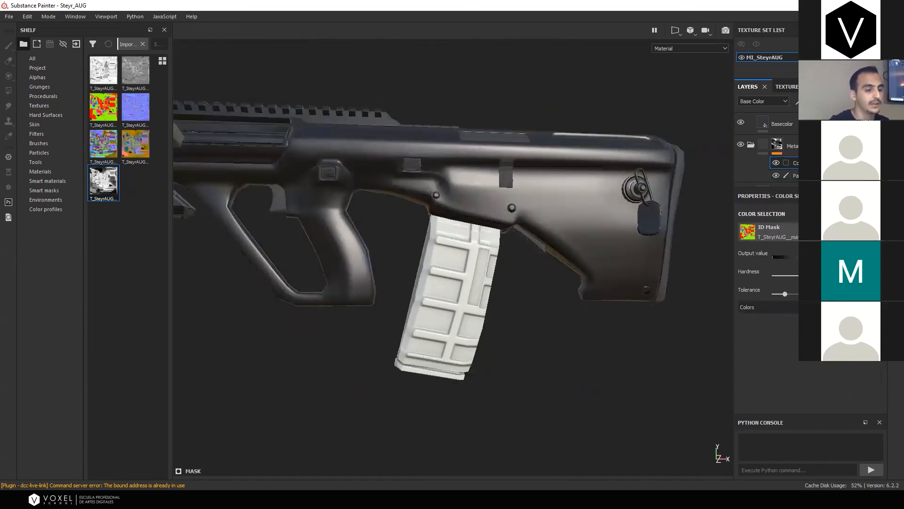
click(576, 206)
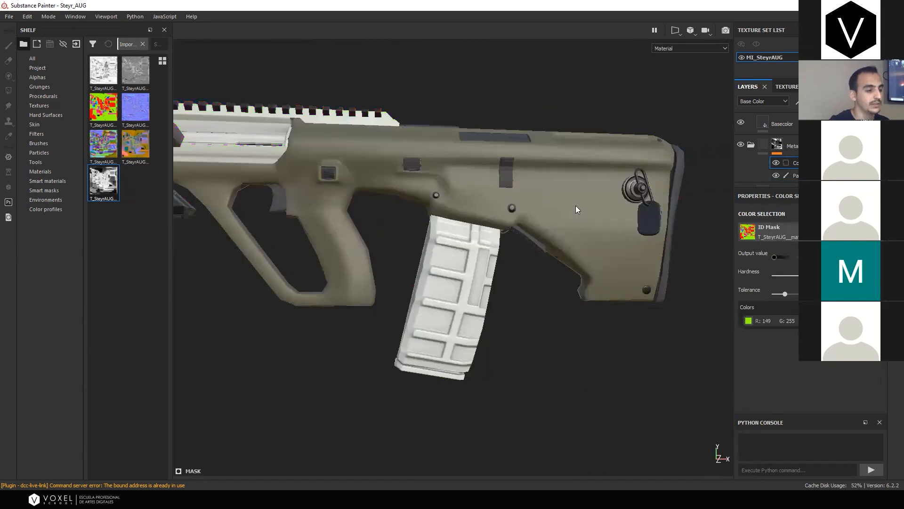
Examine the rifle's masked parts in the individual channel views, including Metallic, and return to the material view
scroll(530, 204, up, 5)
scroll(455, 235, down, 5)
key(c)
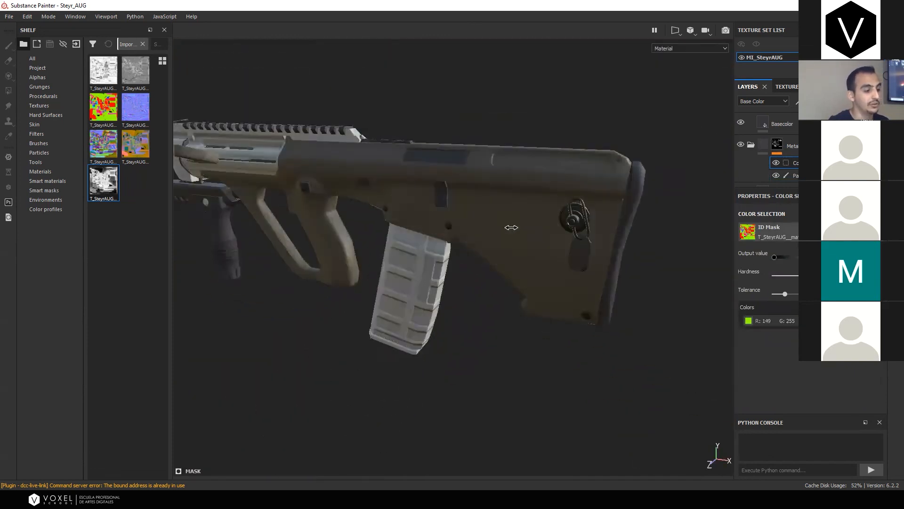
key(c)
alt+drag(482, 236, 661, 206)
scroll(558, 219, down, 3)
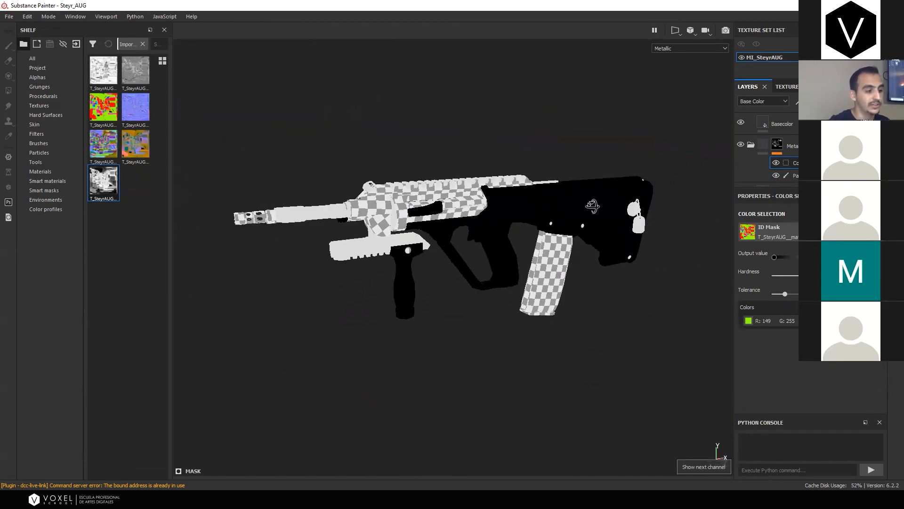
alt+drag(593, 206, 540, 153)
scroll(569, 211, up, 6)
scroll(570, 208, up, 3)
alt+drag(570, 208, 490, 257)
scroll(539, 202, down, 8)
scroll(534, 234, up, 3)
key(c)
scroll(491, 257, down, 2)
key(m)
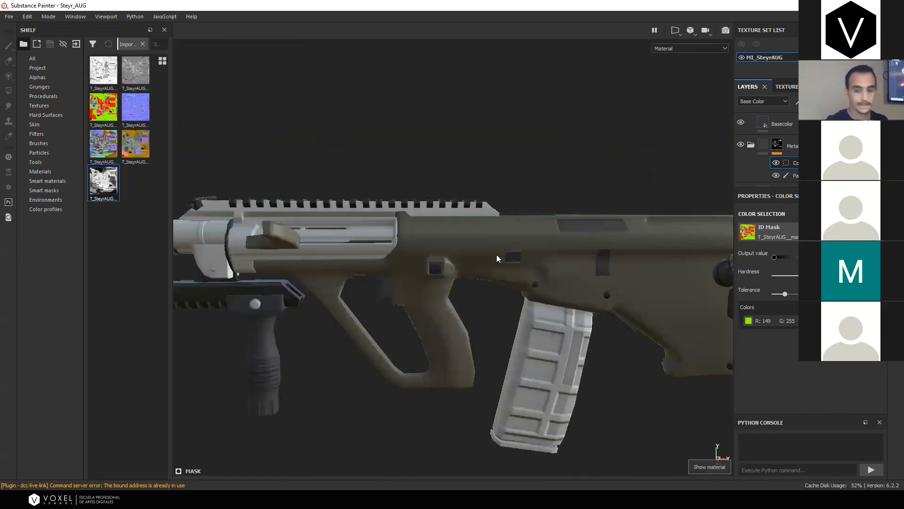
alt+drag(566, 261, 652, 214)
scroll(663, 176, up, 3)
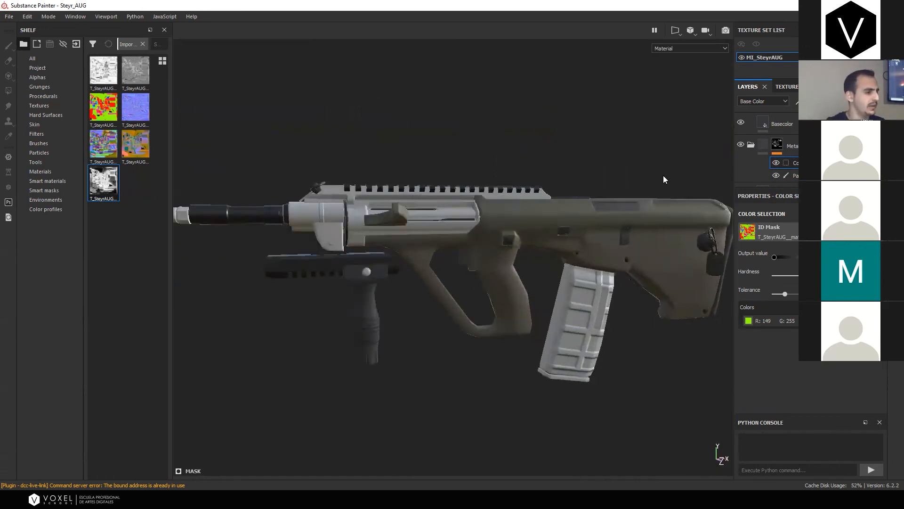
Undo the green ID color pick in the Metal mask's color selection
key(ctrl+z)
key(ctrl+z)
Add a paint effect above the Metal mask's color selection and fill the stock body out of the mask with value 0
scroll(563, 188, up, 2)
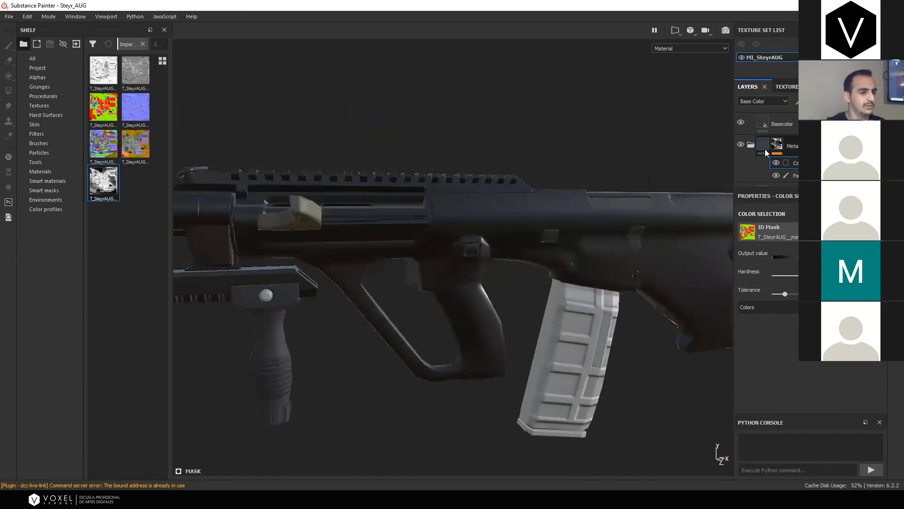
click(796, 102)
click(796, 125)
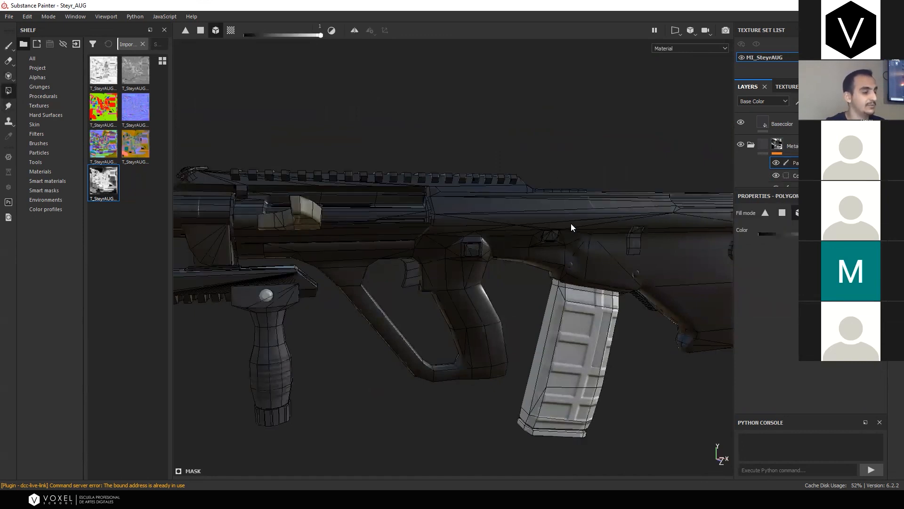
click(482, 223)
scroll(546, 230, down, 3)
alt+drag(545, 229, 499, 251)
scroll(499, 251, up, 3)
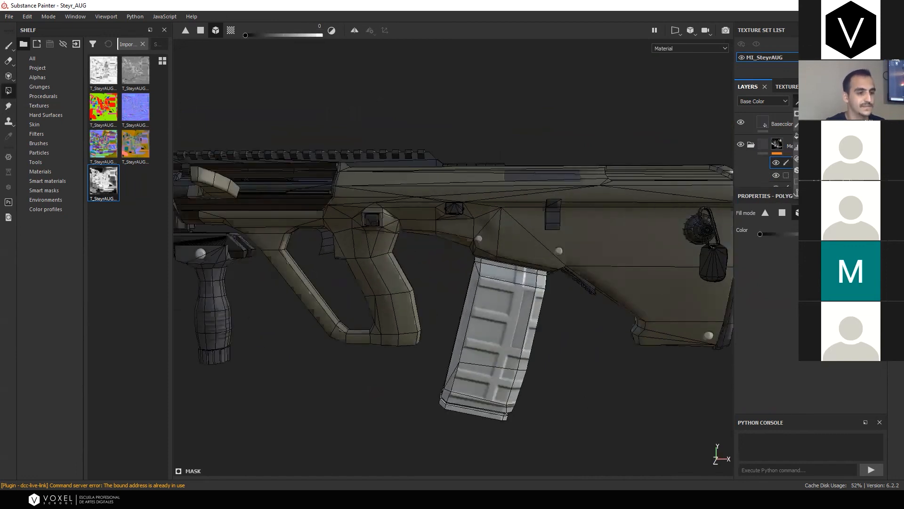
Add a color selection effect on top of the Metal mask and pick the stock pins' magenta ID color
click(788, 162)
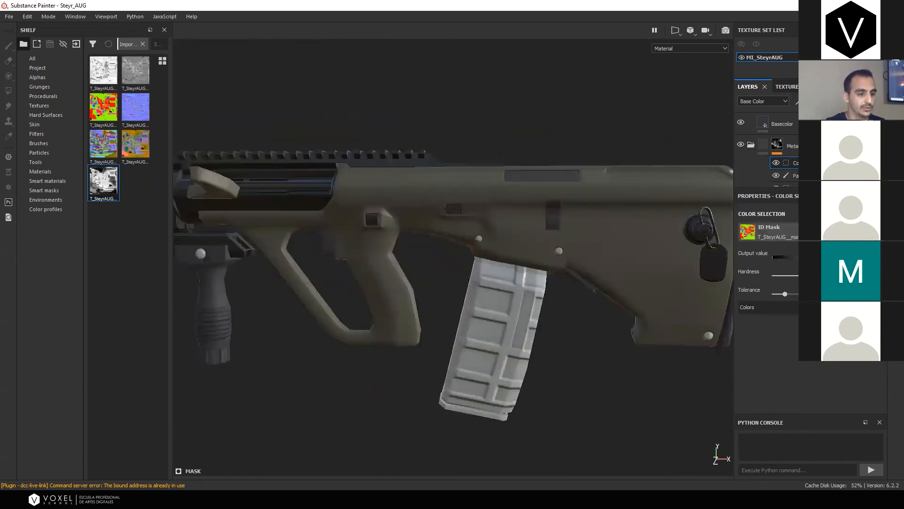
click(834, 307)
click(559, 251)
alt+drag(464, 270, 401, 241)
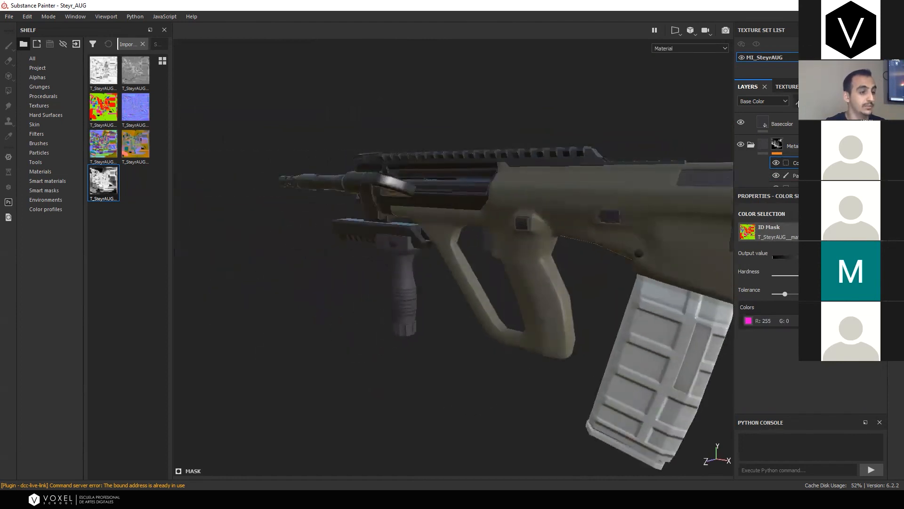
Add another paint effect above the Metal mask's magenta color selection and return to the brush
key(4)
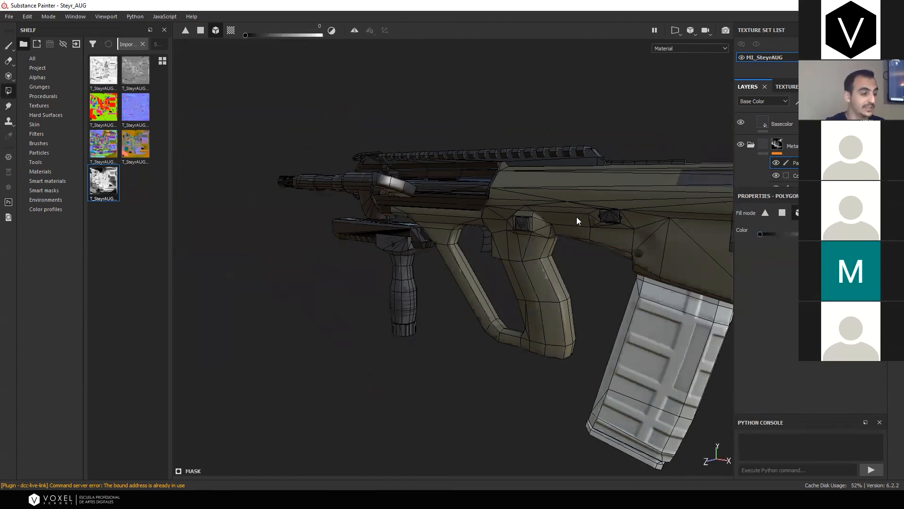
click(8, 45)
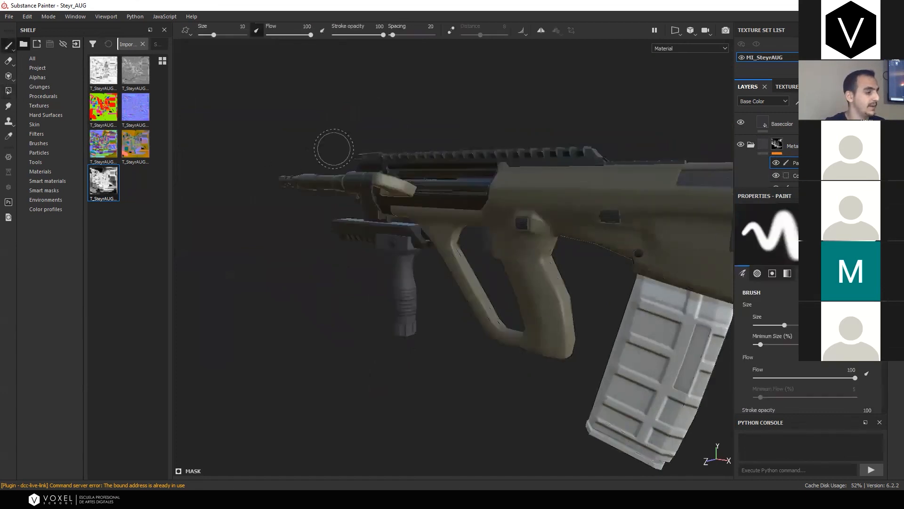
key(f)
alt+drag(534, 138, 520, 173)
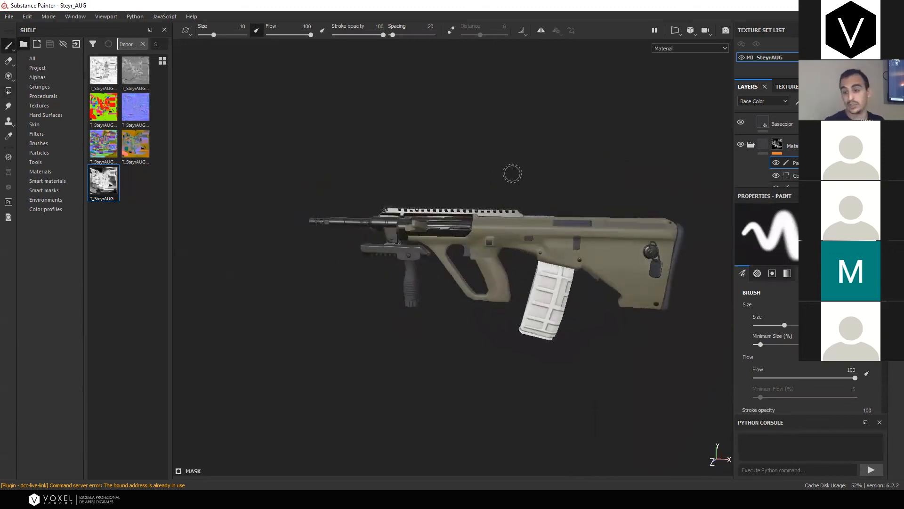
scroll(573, 142, up, 5)
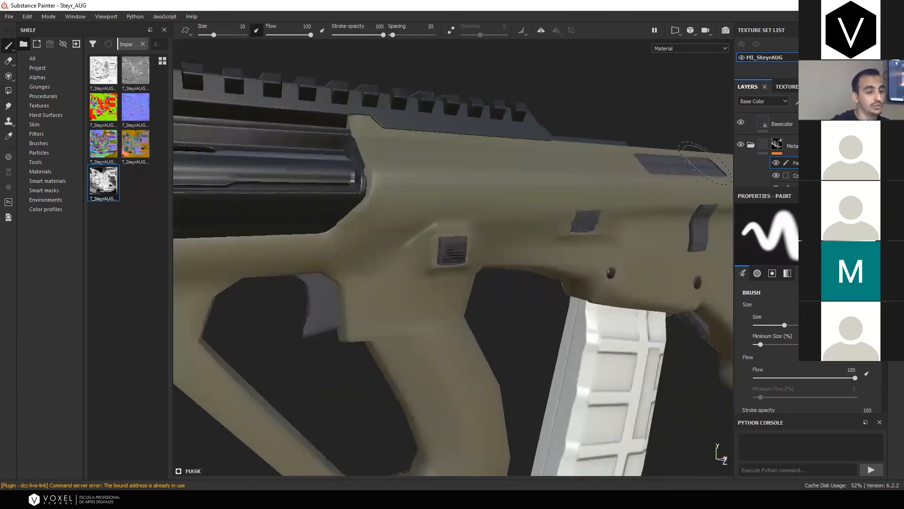
Select the Basecolor fill layer inside the Culata folder
scroll(752, 147, down, 3)
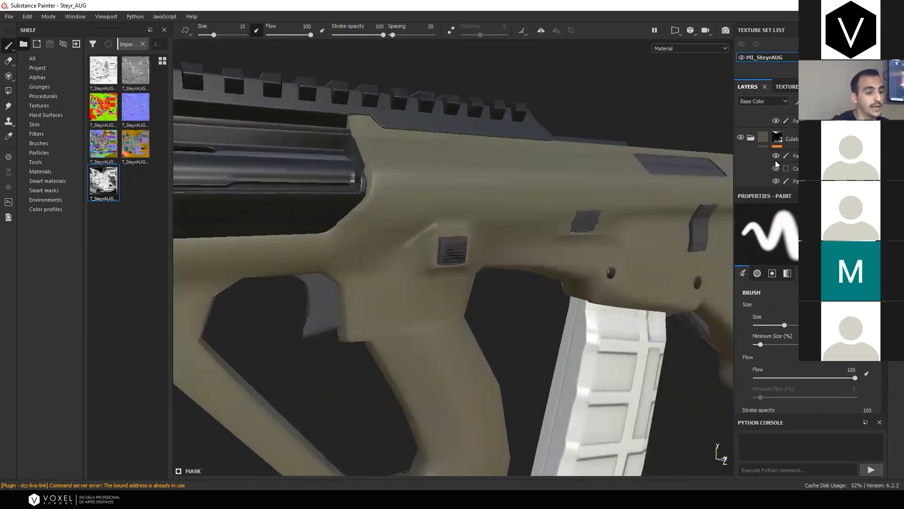
scroll(759, 150, down, 1)
click(780, 170)
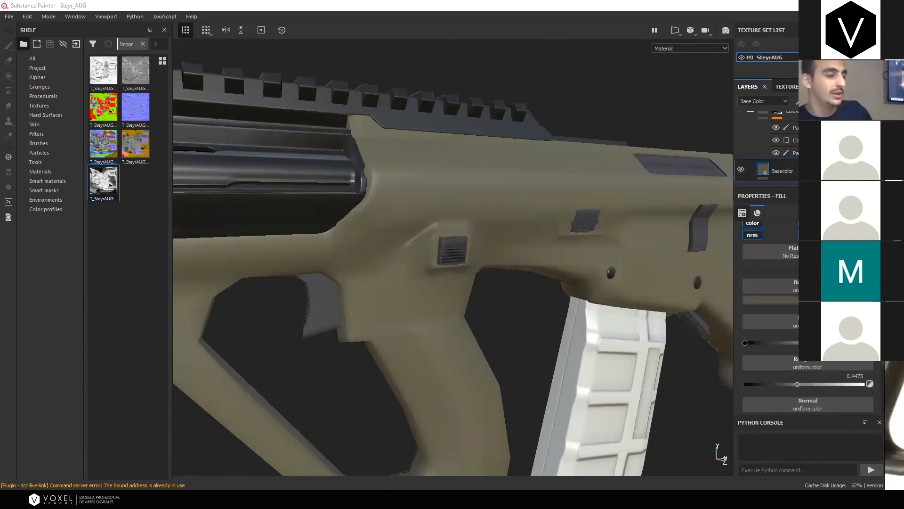
click(597, 33)
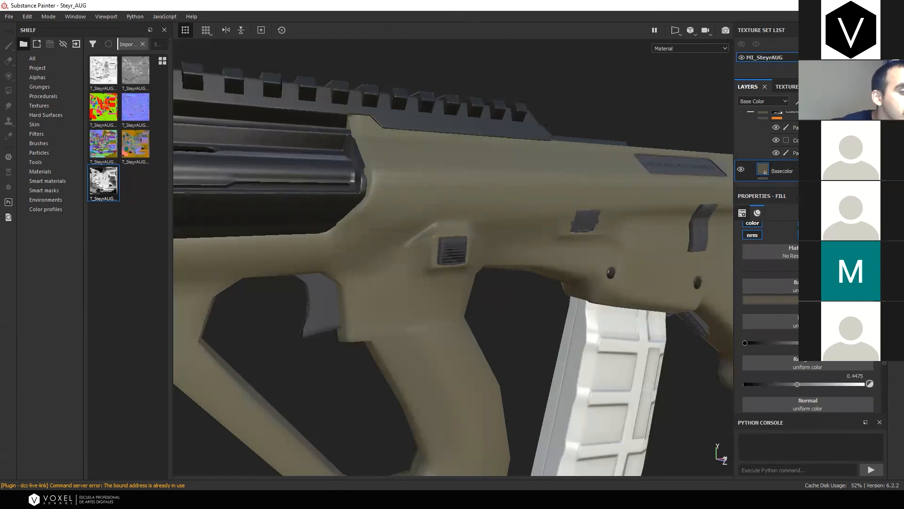
Switch to the reference board and examine the rifle photos for the stock's color and surface, the pins and the magazine
key(alt+Tab)
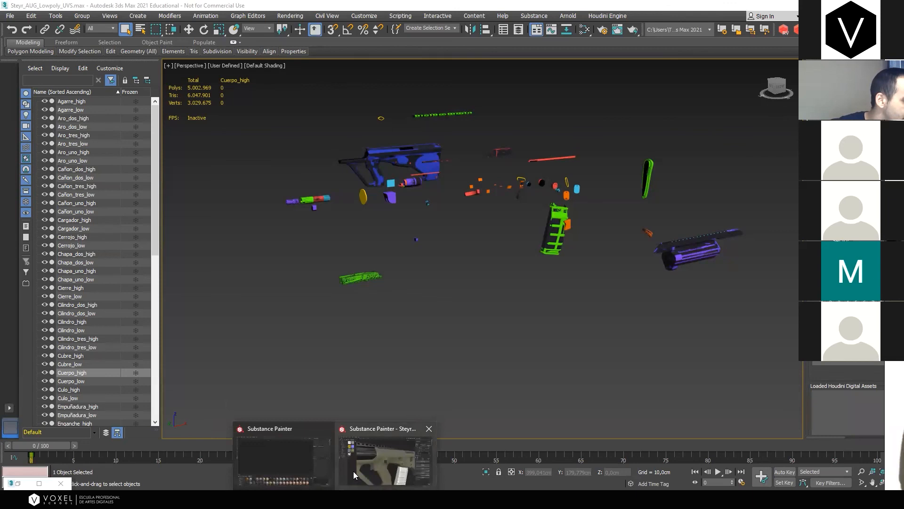
click(353, 470)
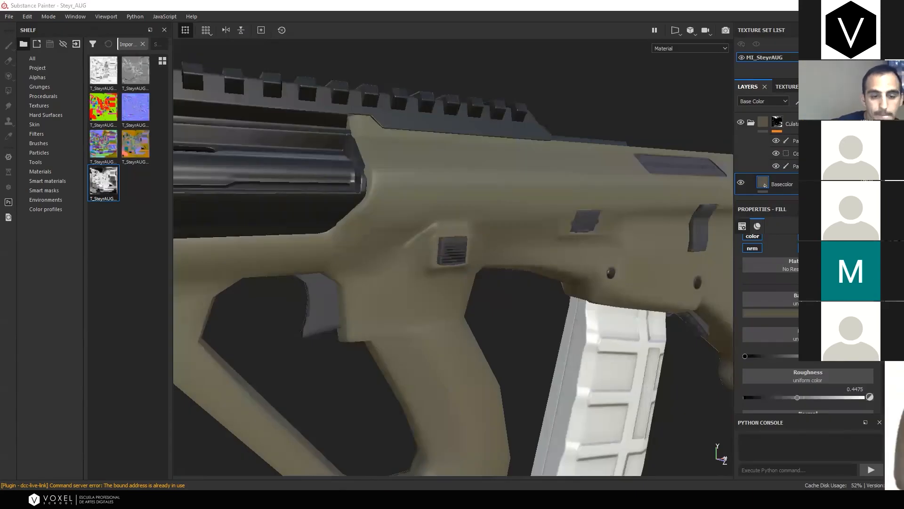
right_drag(903, 245, 602, 245)
middle_drag(452, 282, 662, 249)
scroll(363, 269, up, 3)
middle_drag(363, 269, 489, 356)
scroll(418, 284, down, 5)
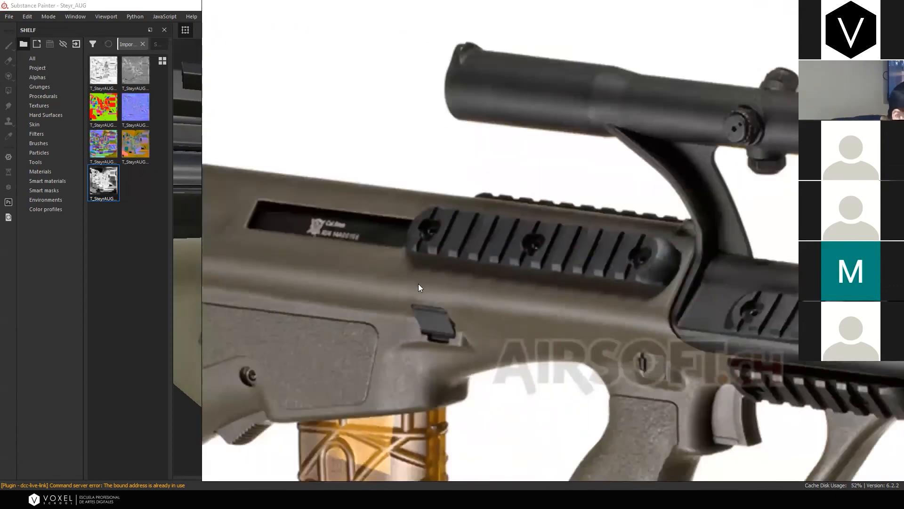
scroll(492, 280, up, 6)
scroll(531, 397, down, 4)
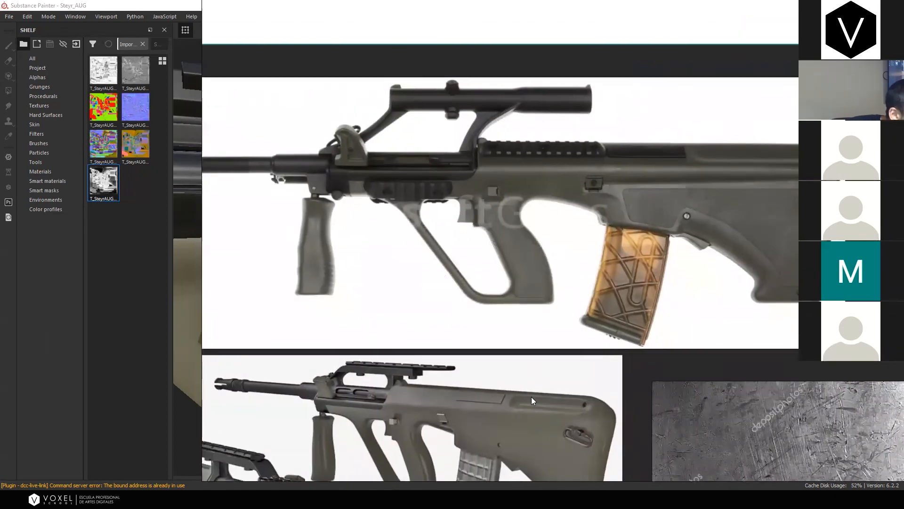
scroll(565, 219, up, 4)
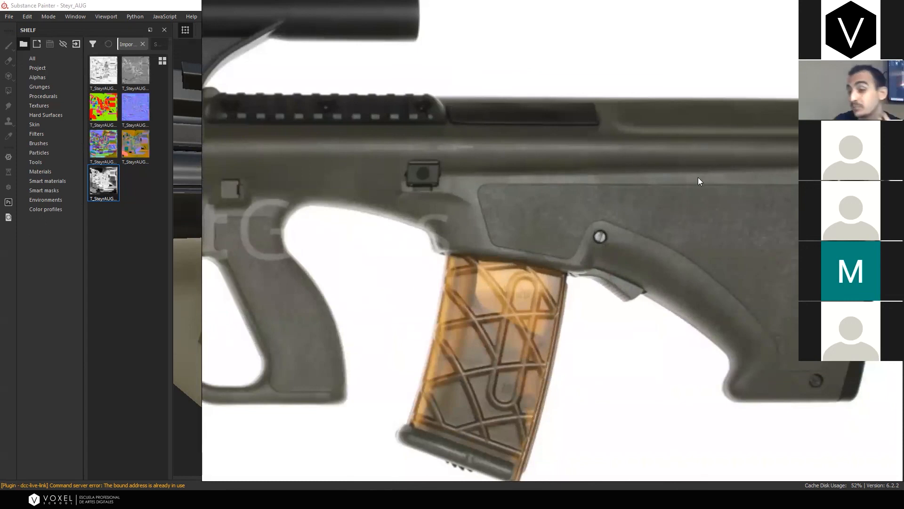
middle_drag(604, 171, 903, 195)
middle_drag(586, 206, 553, 187)
right_drag(553, 187, 594, 197)
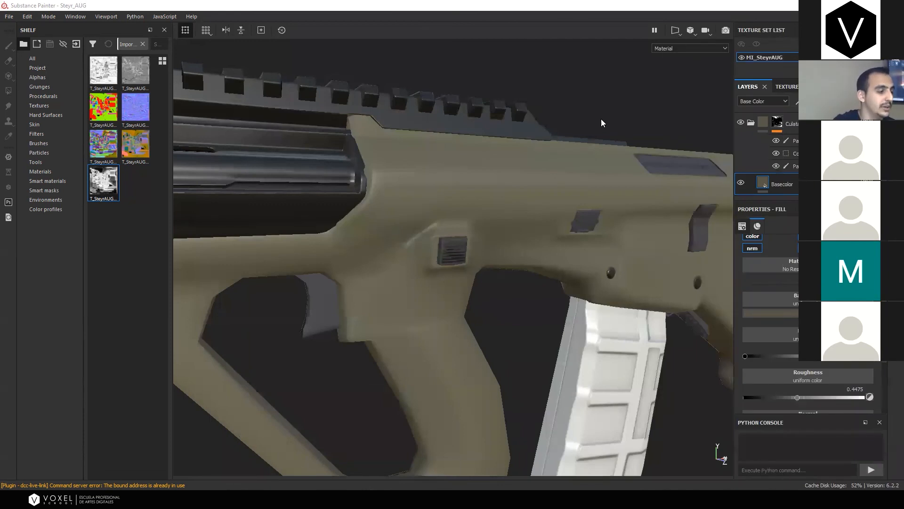
Duplicate the stock's Basecolor layer and set the copy's roughness to about 0.288 and its height to 0.0039
click(602, 117)
alt+drag(648, 107, 697, 137)
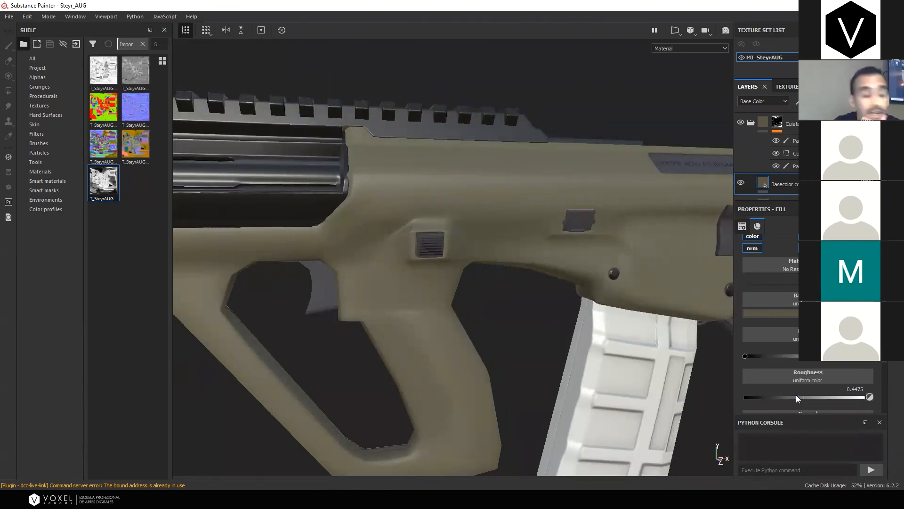
mouse_move(799, 398)
mouse_down()
mouse_move(764, 401)
mouse_move(783, 404)
mouse_up()
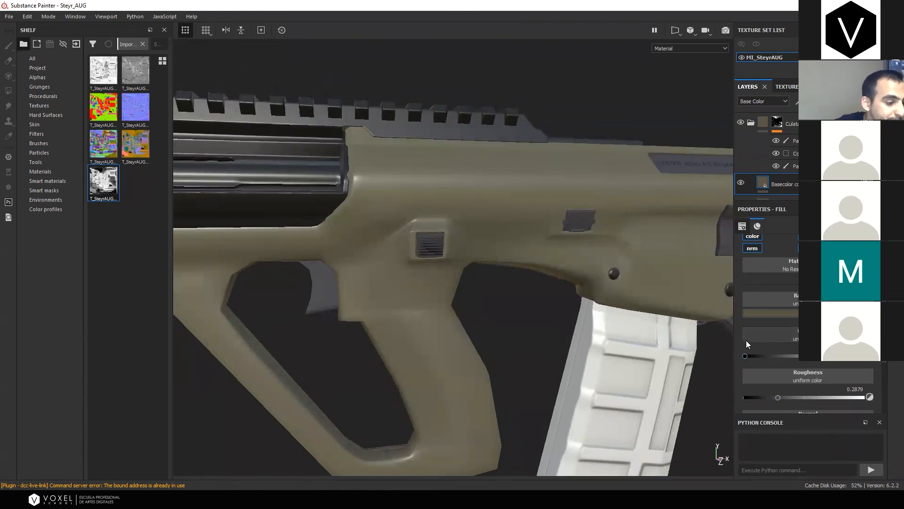
scroll(761, 359, down, 2)
scroll(763, 359, up, 3)
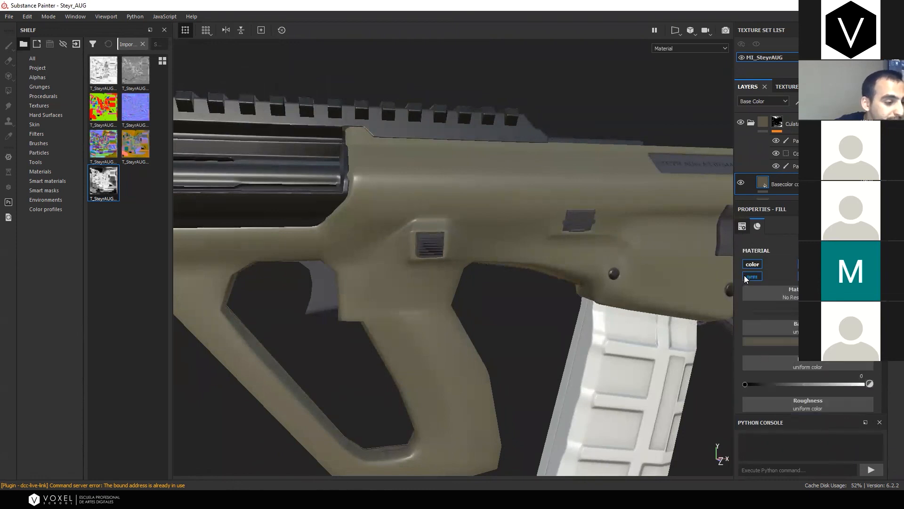
scroll(810, 377, down, 3)
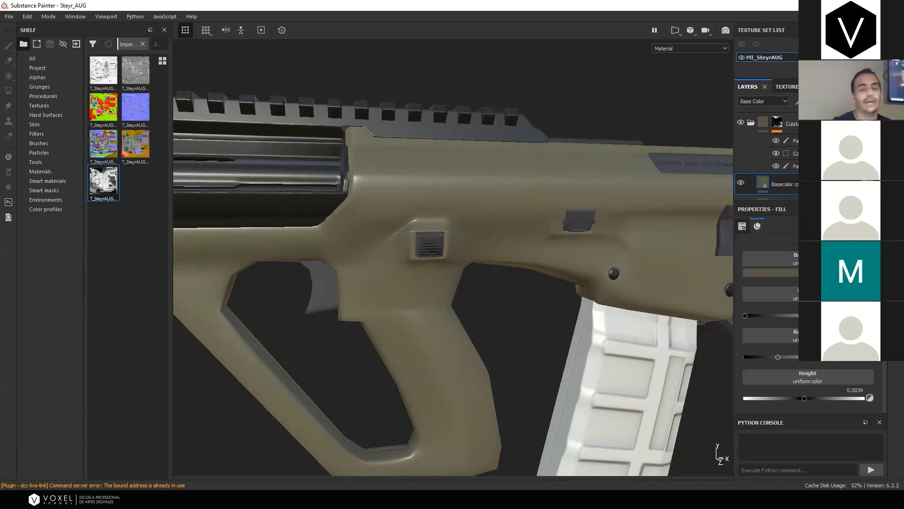
Add a black mask to the Basecolor copy and put a fill effect on that mask
click(831, 124)
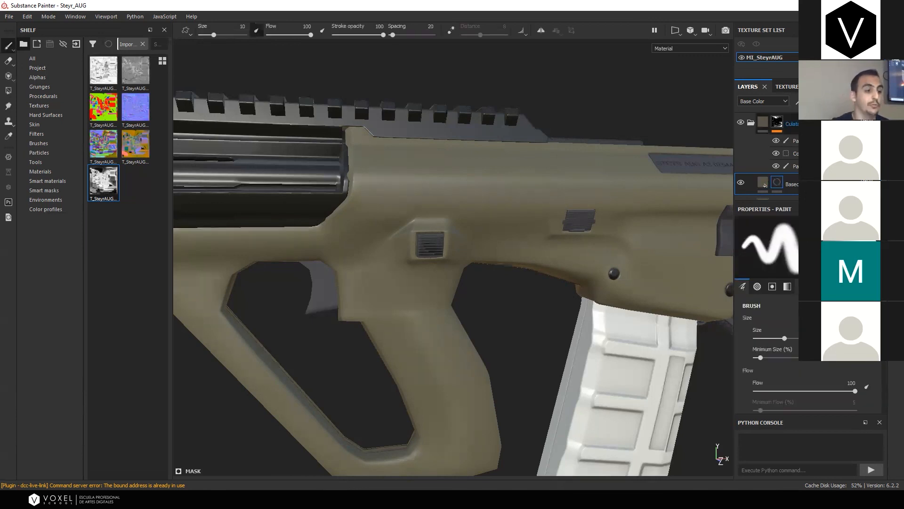
click(800, 101)
click(815, 136)
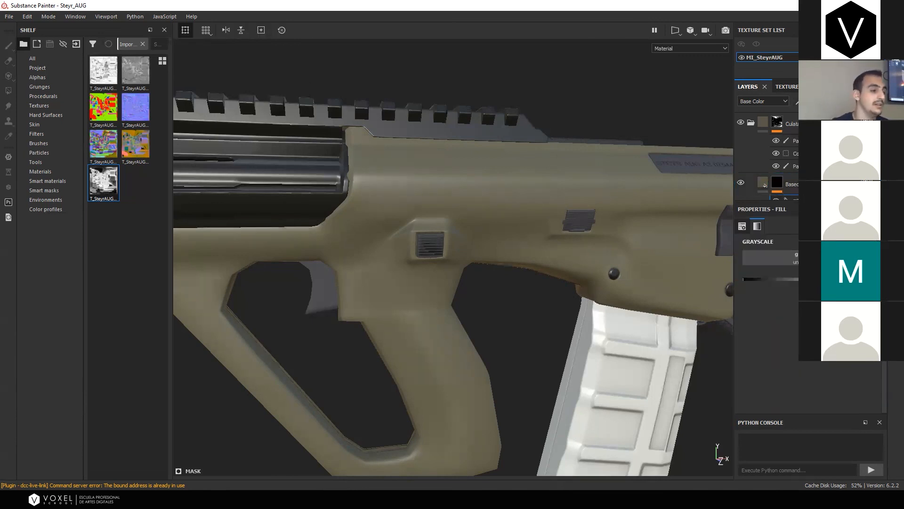
Find White Noise among the procedurals and assign it to the mask fill's grayscale input
click(48, 98)
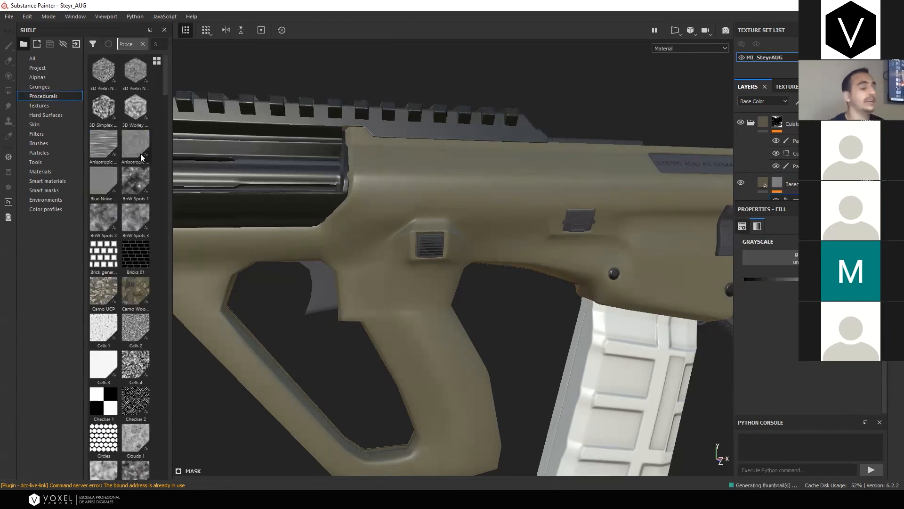
mouse_move(141, 157)
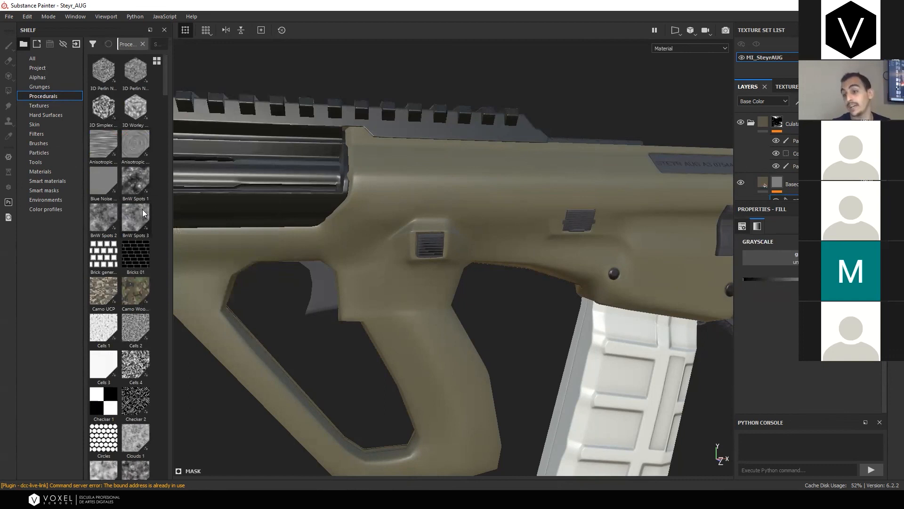
mouse_move(146, 210)
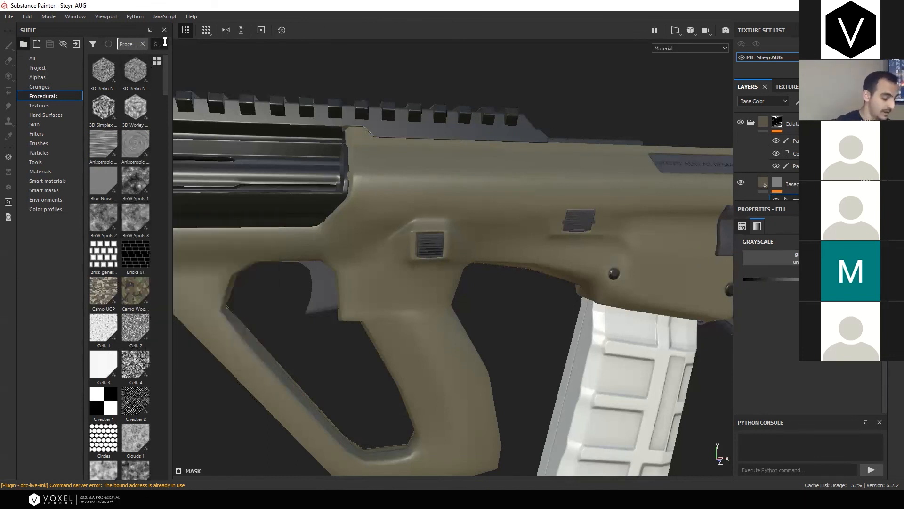
click(165, 42)
text(whit)
click(114, 69)
drag(106, 76, 814, 258)
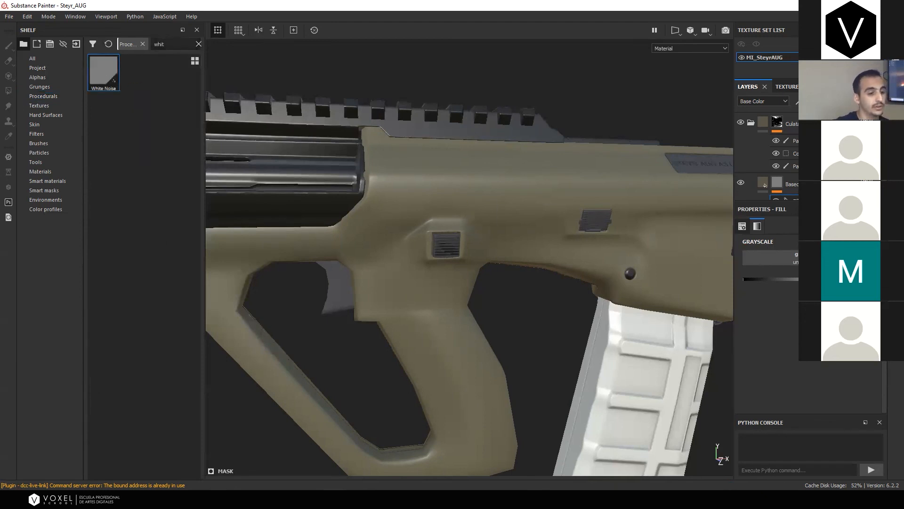
scroll(490, 183, up, 5)
alt+drag(485, 183, 460, 186)
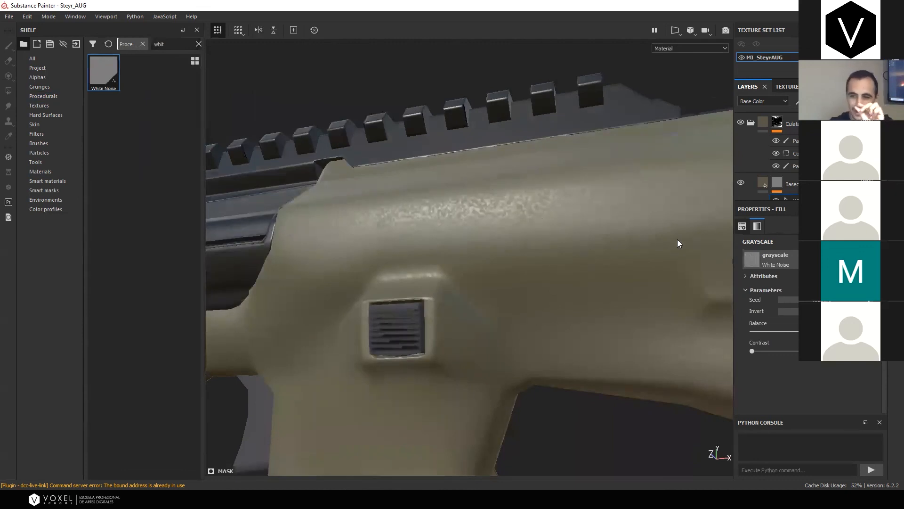
Display the mask channel and set the white noise's UV scale to 1.78
scroll(776, 293, up, 4)
drag(799, 302, 795, 303)
alt+drag(669, 306, 616, 263)
key(c)
key(c)
key(c)
scroll(615, 261, down, 5)
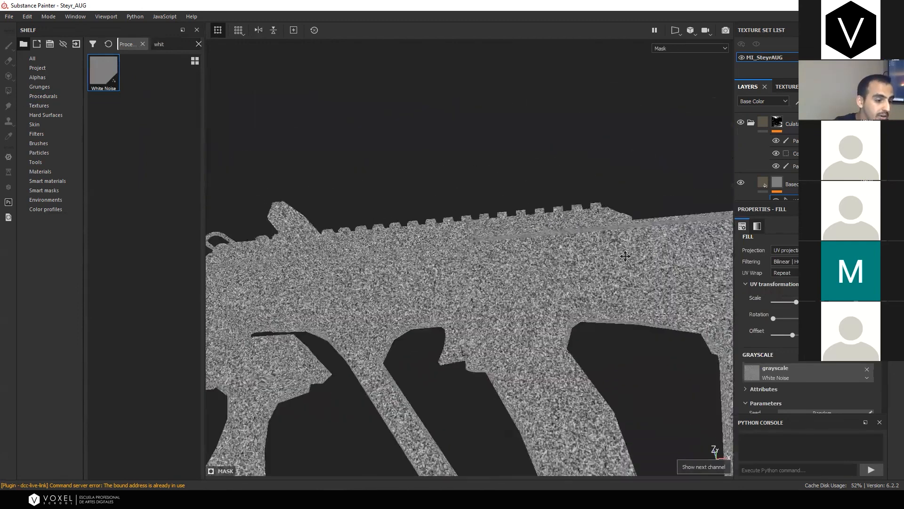
scroll(625, 255, down, 3)
drag(795, 302, 797, 305)
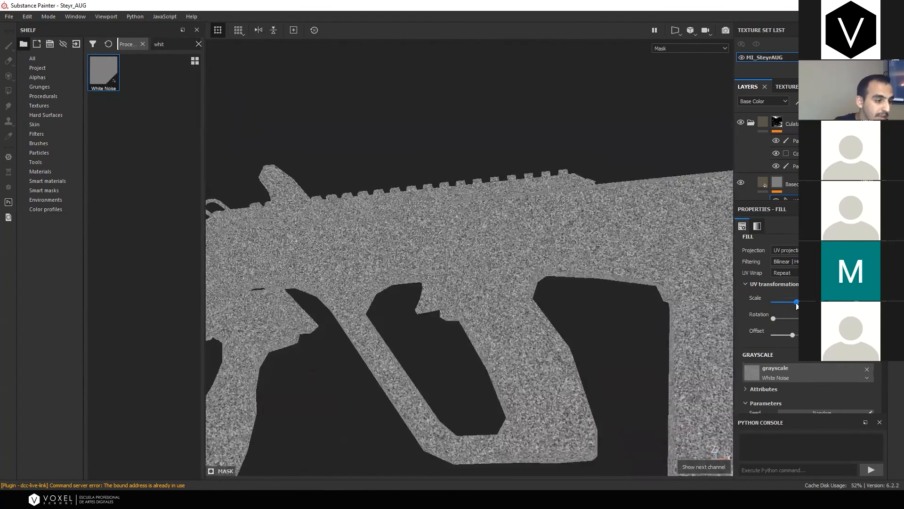
Switch the white noise fill's projection from UV to tri-planar
scroll(613, 253, up, 10)
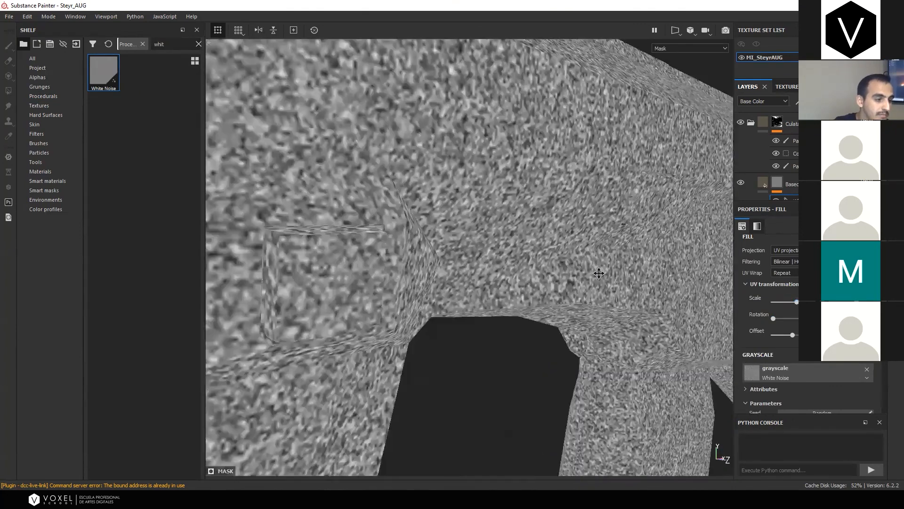
click(785, 250)
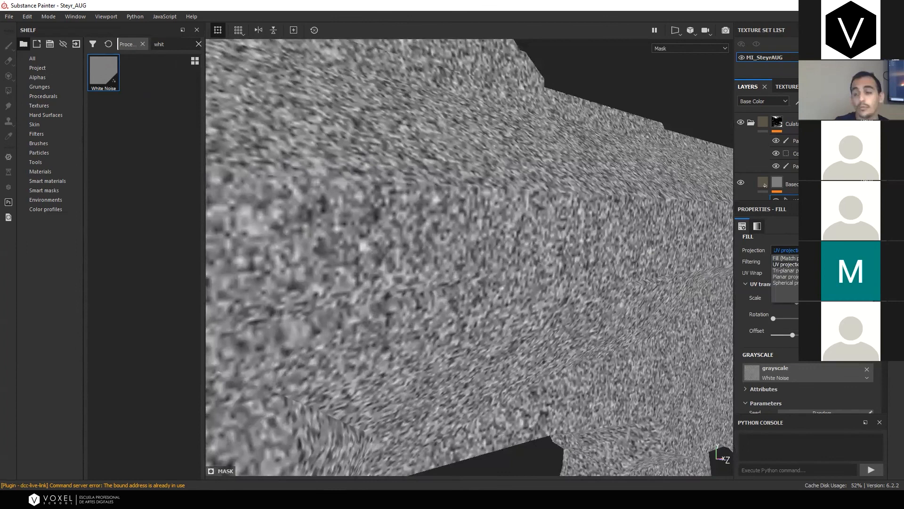
click(785, 271)
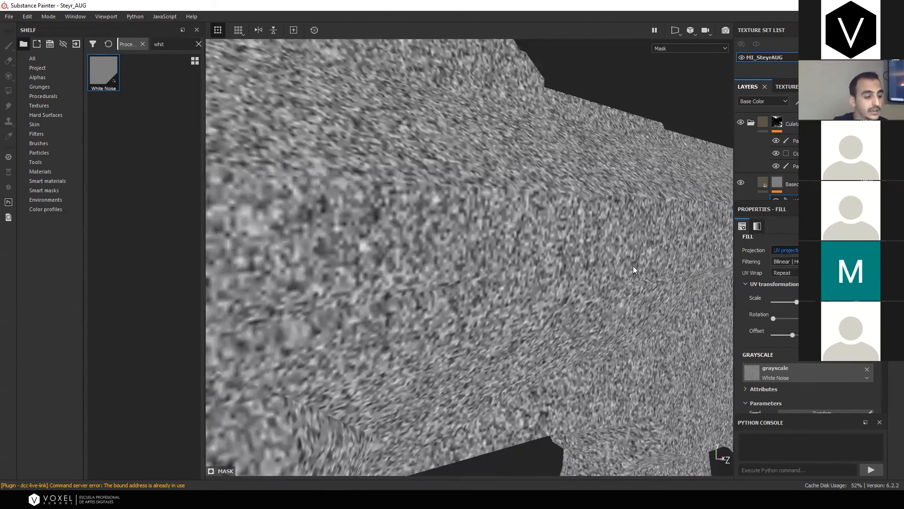
scroll(633, 266, down, 5)
middle_drag(602, 276, 480, 246)
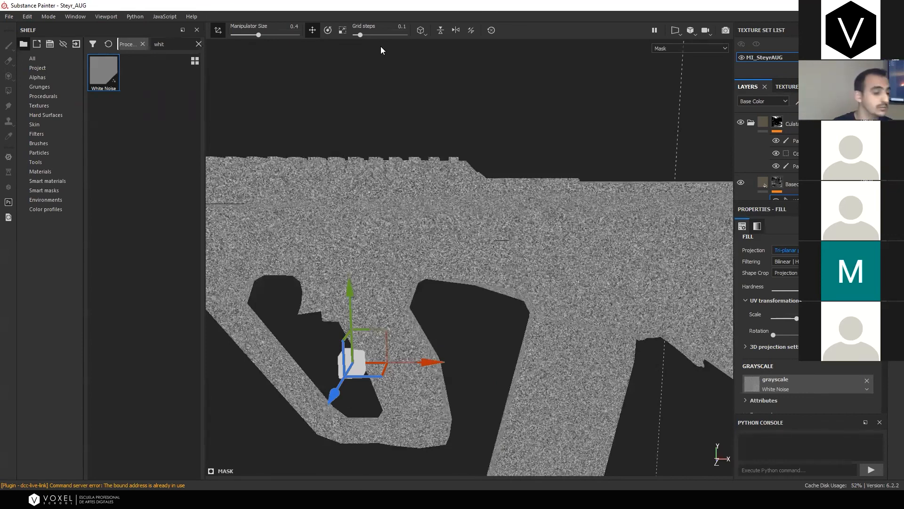
scroll(449, 213, up, 2)
Try planar projection on the white noise fill, inspect the noise around the grip opening, and return to tri-planar
click(786, 250)
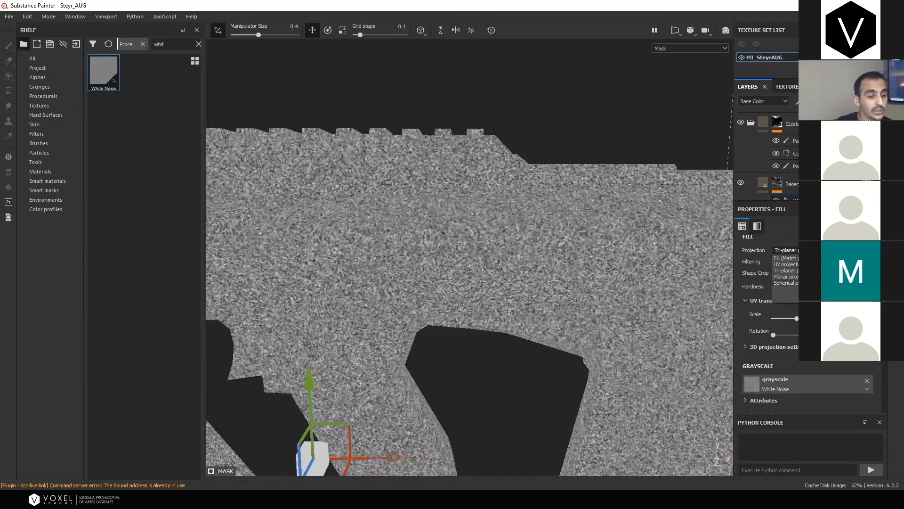
click(786, 276)
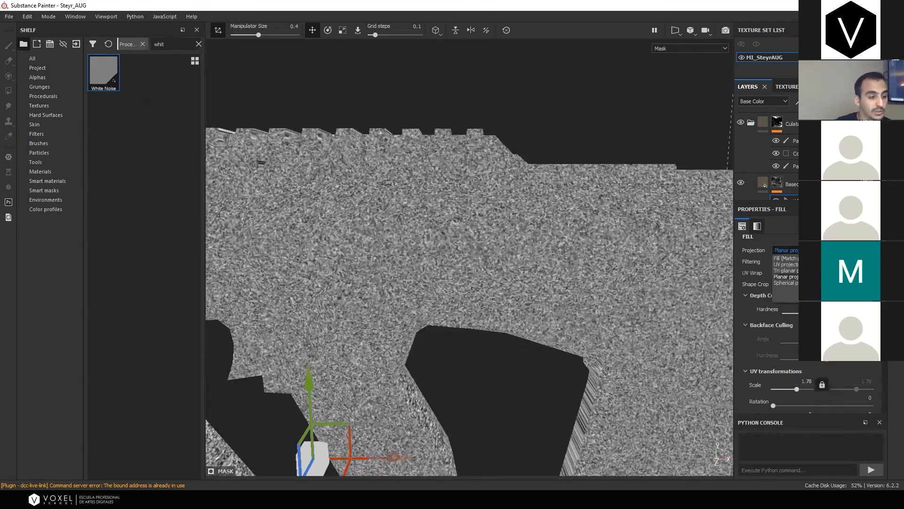
alt+middle_drag(526, 337, 494, 151)
alt+drag(480, 316, 569, 125)
alt+right_drag(569, 126, 565, 325)
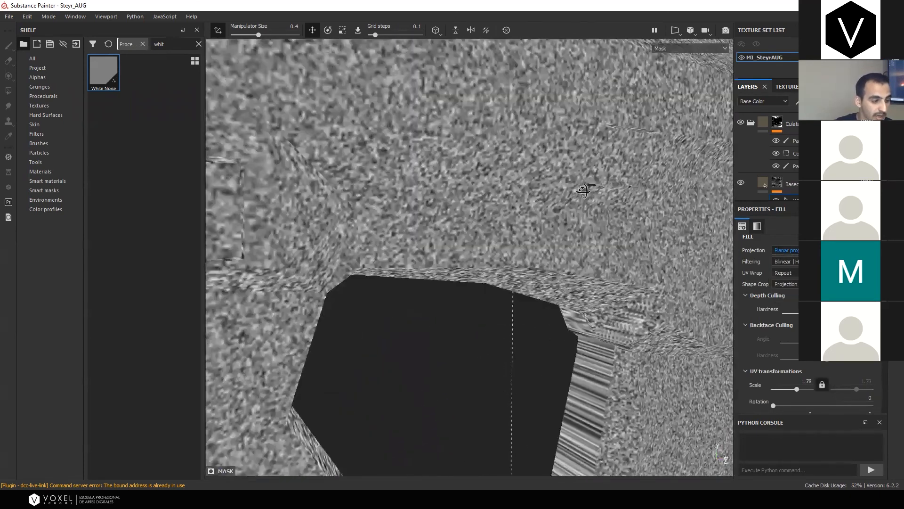
alt+middle_drag(565, 325, 554, 141)
alt+drag(554, 141, 578, 154)
click(785, 250)
click(793, 270)
Return to the material view and examine the noise highlights around the stock's grip, pin and magazine opening
alt+right_drag(629, 241, 594, 189)
alt+drag(594, 188, 568, 202)
key(m)
alt+right_drag(569, 203, 612, 127)
alt+drag(612, 127, 520, 100)
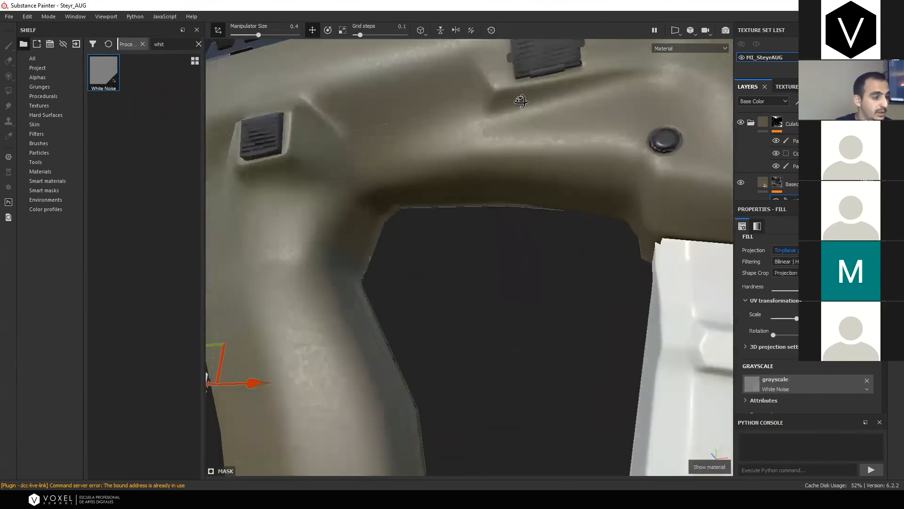
alt+middle_drag(520, 100, 493, 236)
alt+drag(492, 236, 584, 241)
Select the Basecolor copy's material and raise its roughness to about 0.315, judging it from several angles
click(772, 178)
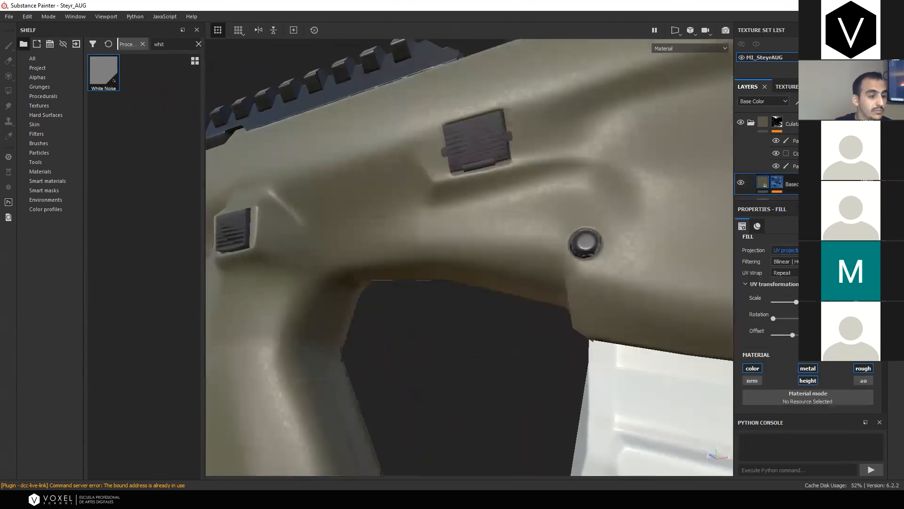
scroll(832, 398, down, 5)
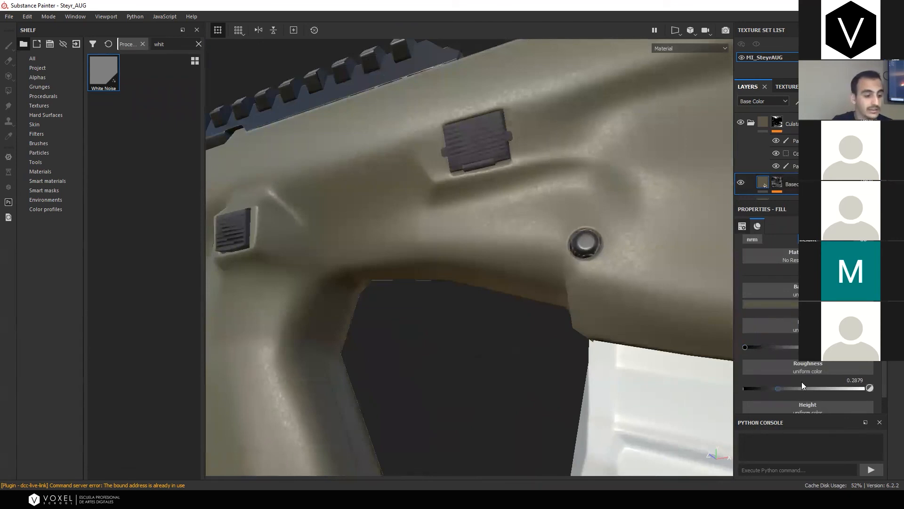
mouse_move(802, 387)
mouse_down()
mouse_move(827, 387)
mouse_move(782, 391)
mouse_up()
alt+right_drag(626, 290, 579, 268)
alt+drag(579, 268, 561, 298)
shift+right_drag(615, 396, 609, 277)
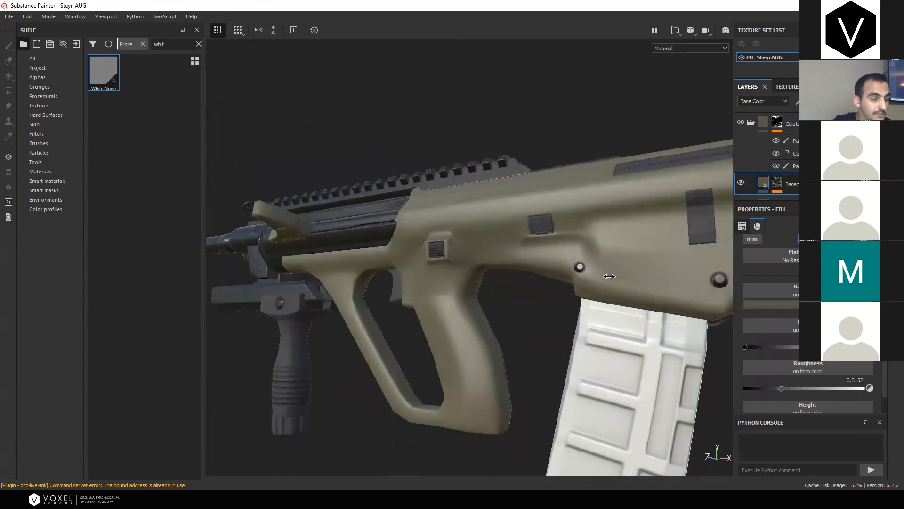
alt+middle_drag(609, 277, 520, 222)
mouse_move(521, 222)
alt+mouse_down()
mouse_move(471, 212)
mouse_move(523, 222)
alt+mouse_up()
alt+right_drag(522, 221, 557, 226)
alt+drag(557, 226, 572, 243)
Try a slightly lighter, less saturated base color on the Basecolor copy and inspect the stock
click(789, 301)
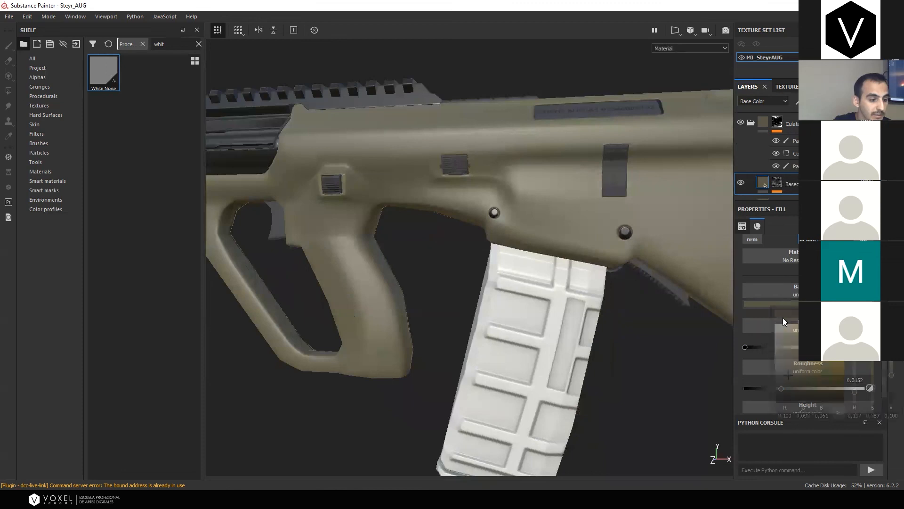
drag(787, 372, 783, 366)
alt+drag(546, 256, 607, 313)
alt+middle_drag(517, 212, 612, 250)
alt+right_drag(367, 160, 410, 167)
alt+drag(410, 166, 394, 124)
scroll(749, 262, up, 2)
Turn off the color channel on the Basecolor copy and check the stock's surface
click(752, 283)
alt+right_drag(513, 266, 535, 231)
alt+middle_drag(596, 346, 453, 217)
alt+drag(453, 217, 427, 242)
alt+drag(506, 233, 495, 281)
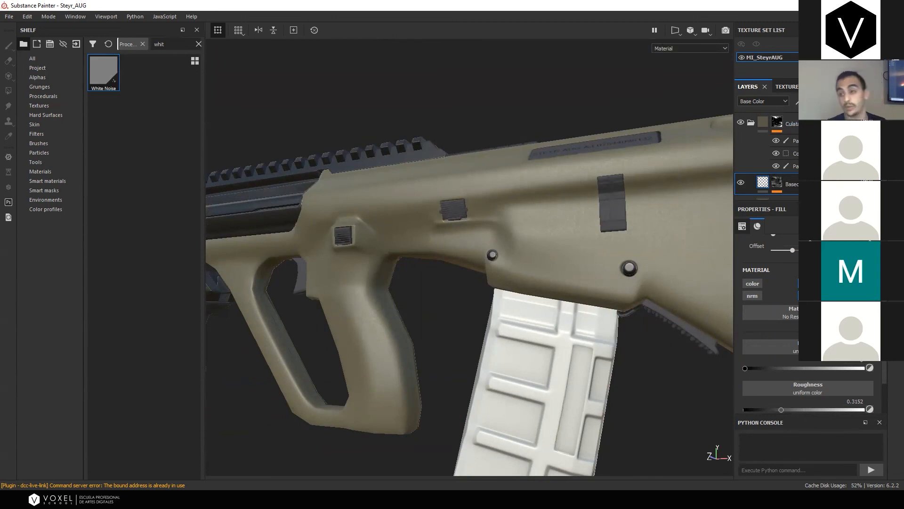
Add a new fill layer above the Basecolor copy, change its blending mode and limit it to the color channel
click(839, 101)
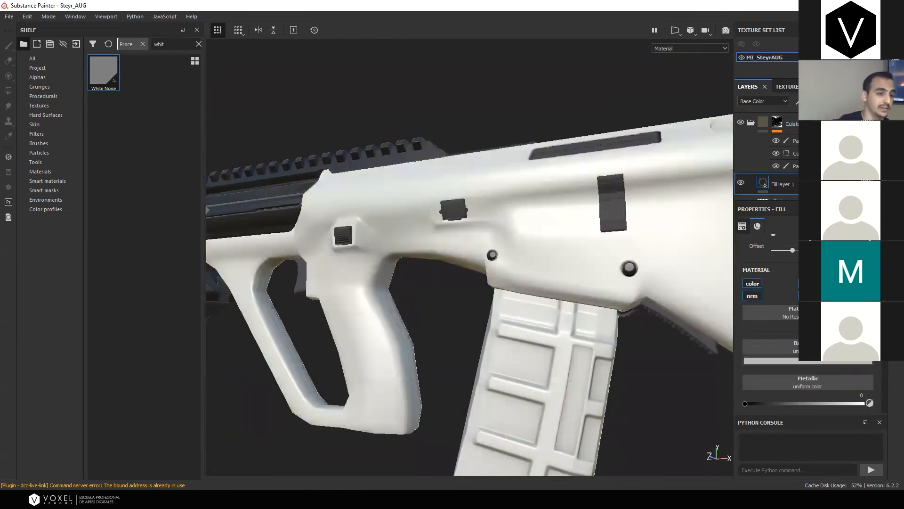
click(868, 181)
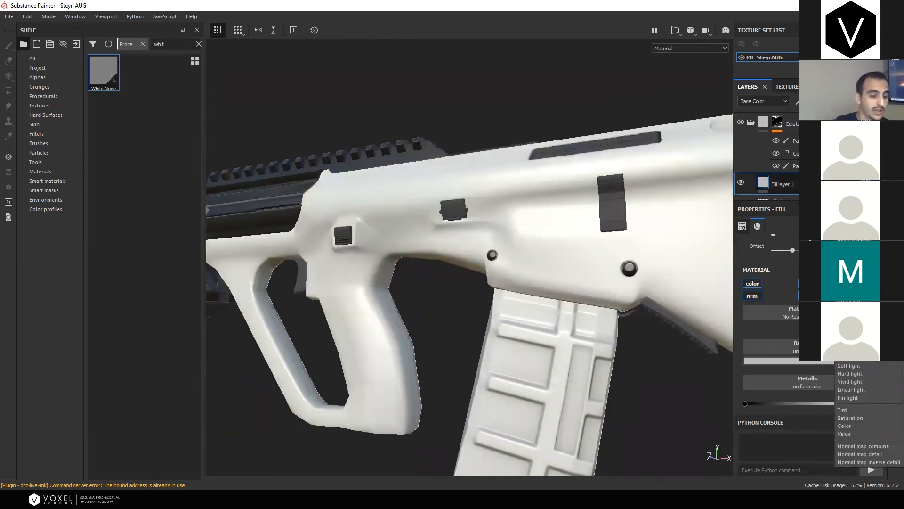
click(850, 321)
click(808, 284)
click(863, 283)
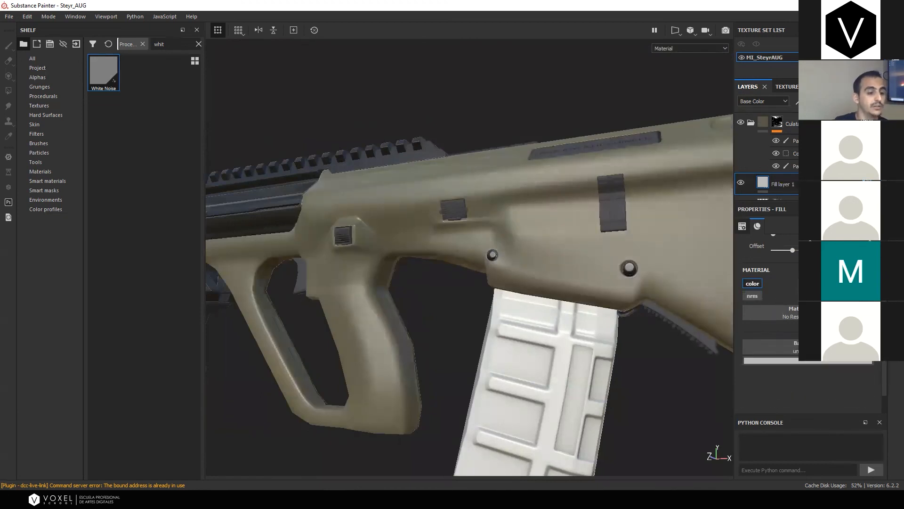
Sample a dark olive base color for the new fill layer, about R 0.076, G 0.078, B 0.058
click(836, 362)
click(817, 374)
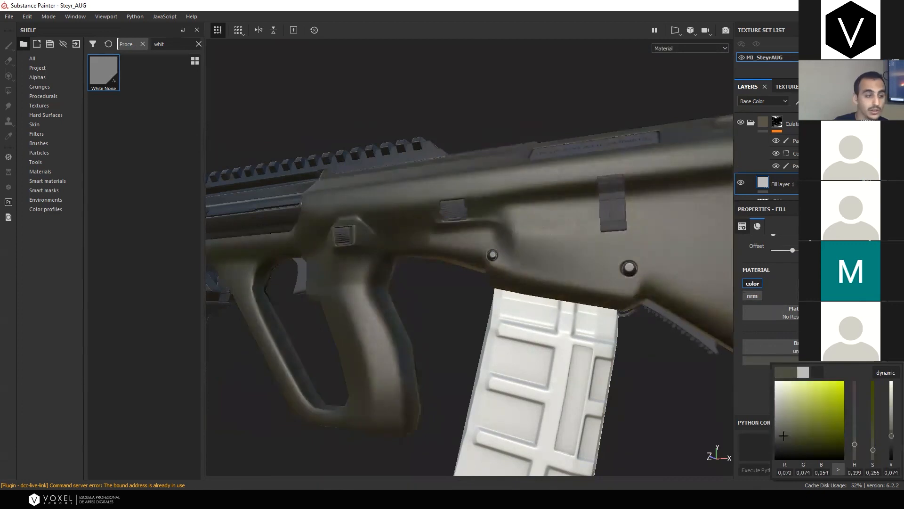
click(463, 355)
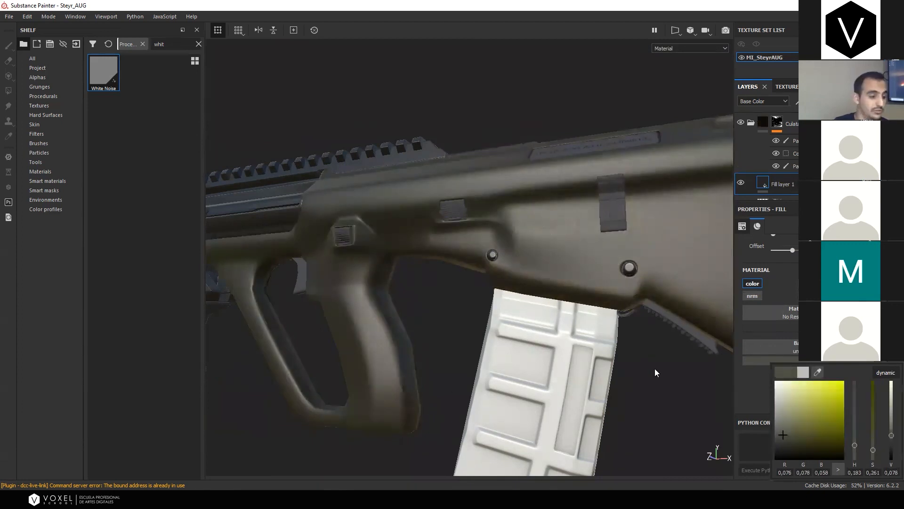
scroll(626, 362, down, 3)
alt+drag(599, 355, 530, 351)
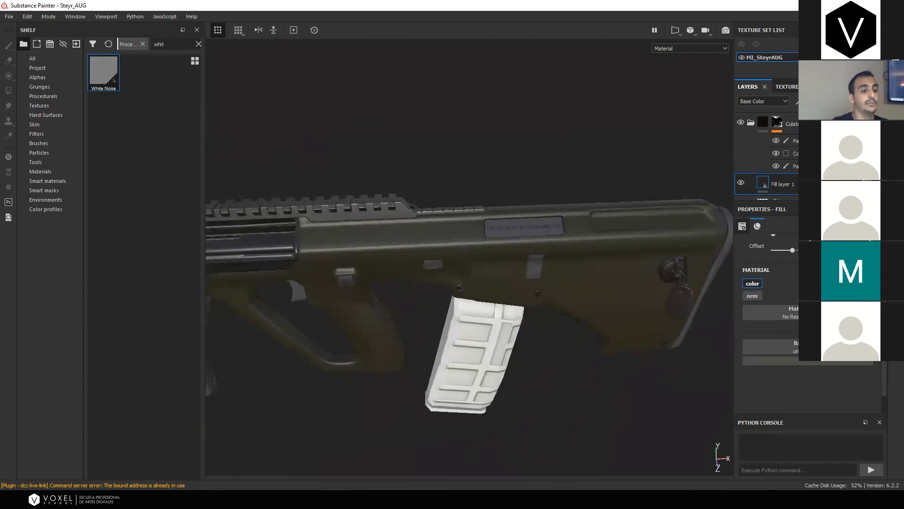
Add a black mask with a Curvature generator to Fill layer 1 and adjust the generator's global balance
click(831, 122)
click(799, 101)
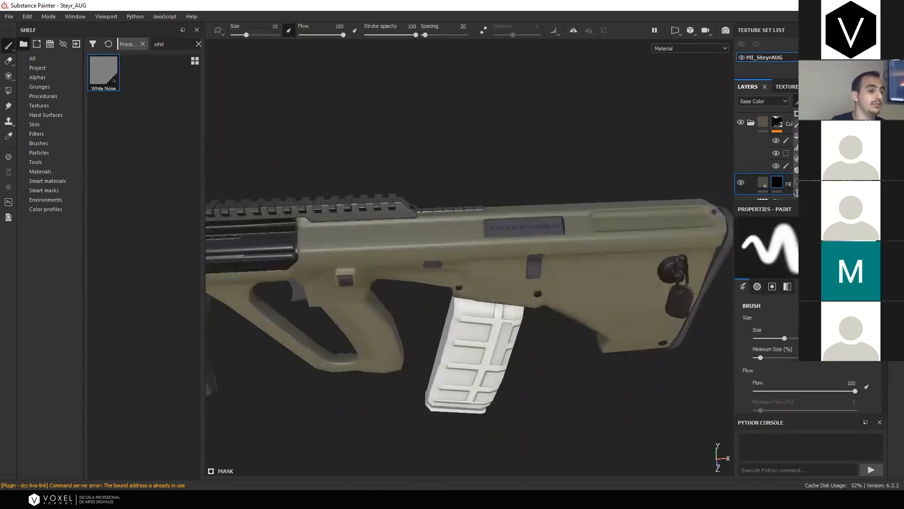
click(822, 114)
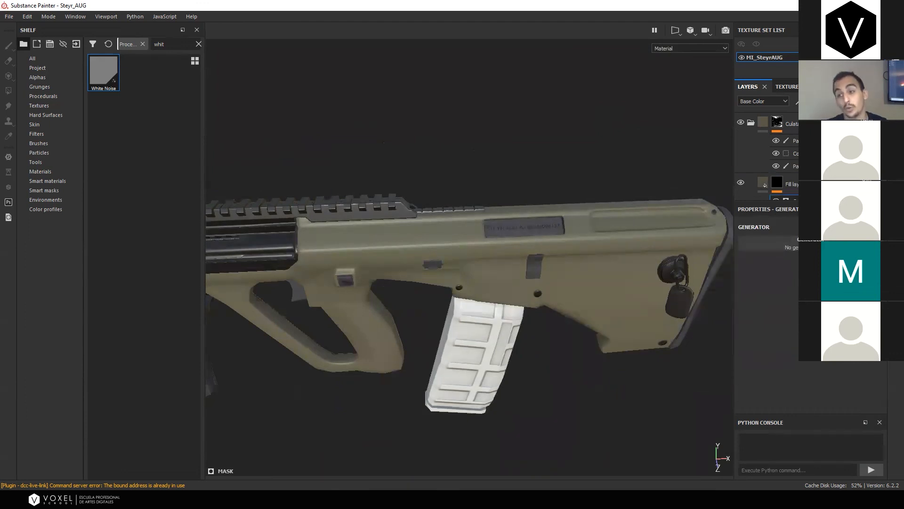
click(817, 243)
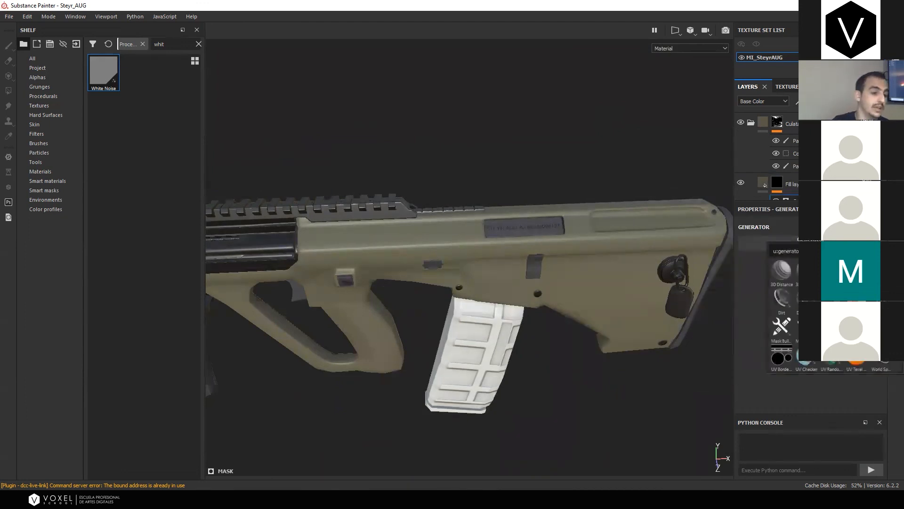
click(37, 69)
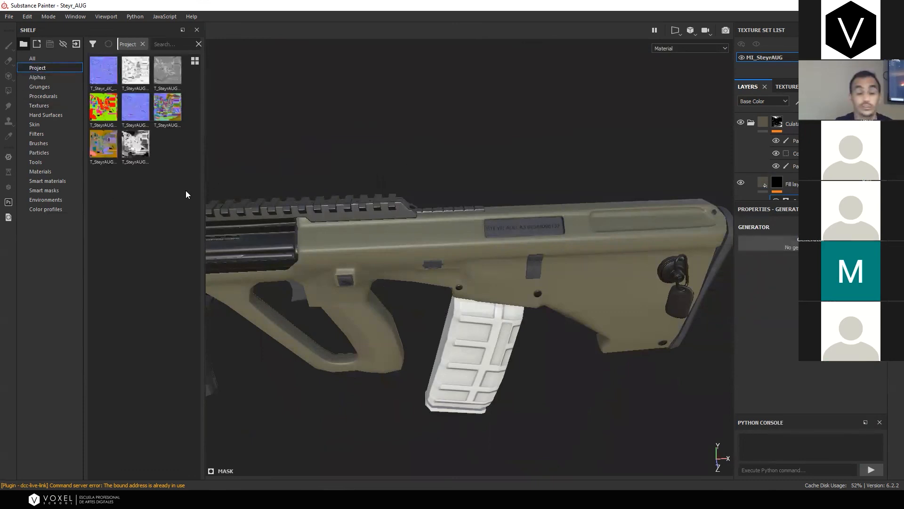
click(796, 243)
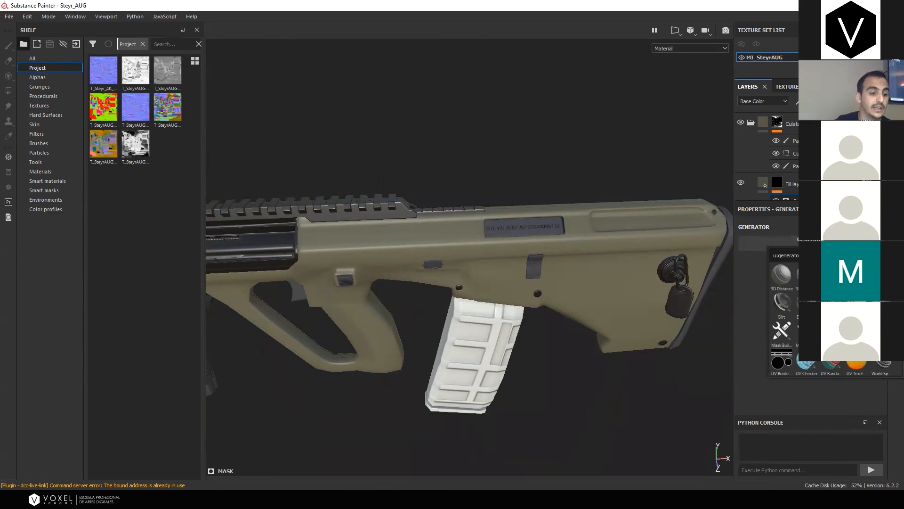
click(881, 274)
alt+drag(457, 277, 651, 263)
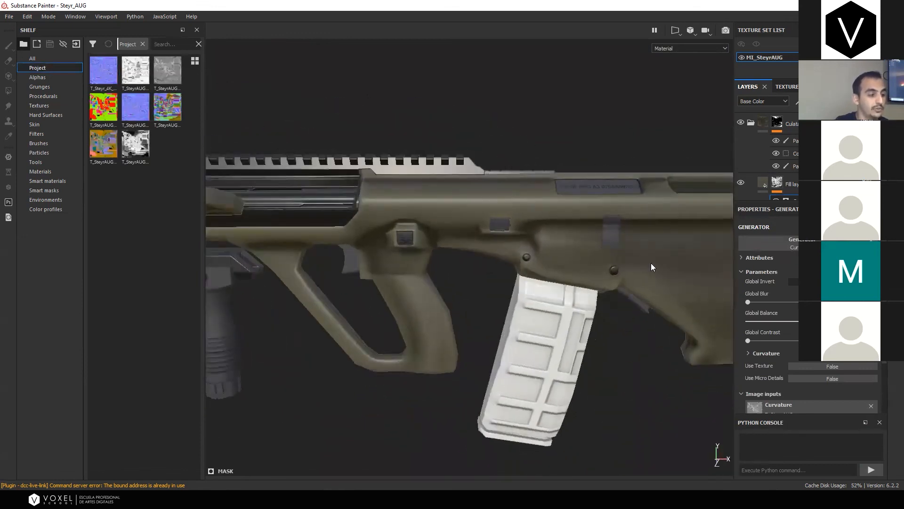
mouse_move(786, 327)
mouse_down()
mouse_move(759, 323)
mouse_move(792, 315)
mouse_up()
alt+drag(613, 254, 520, 251)
Try a light khaki base color on Fill layer 1
click(762, 182)
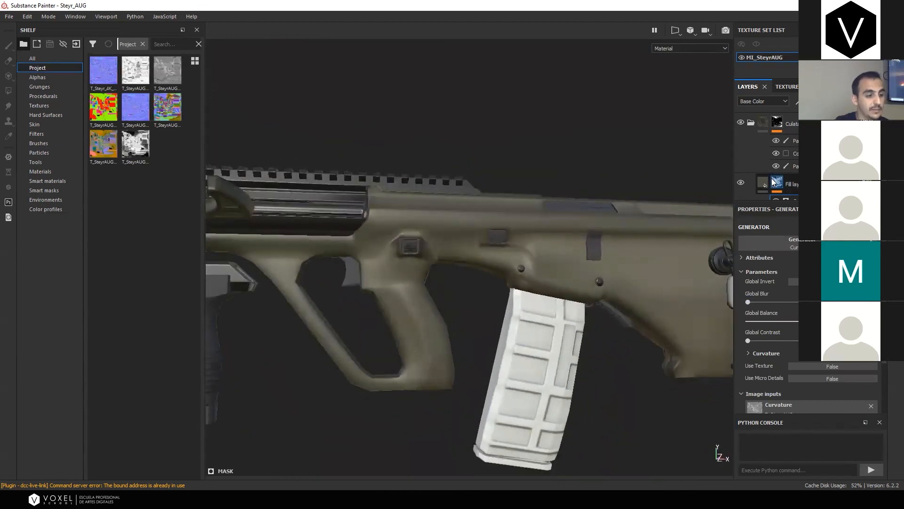
click(808, 362)
click(795, 351)
click(809, 406)
click(786, 353)
click(796, 361)
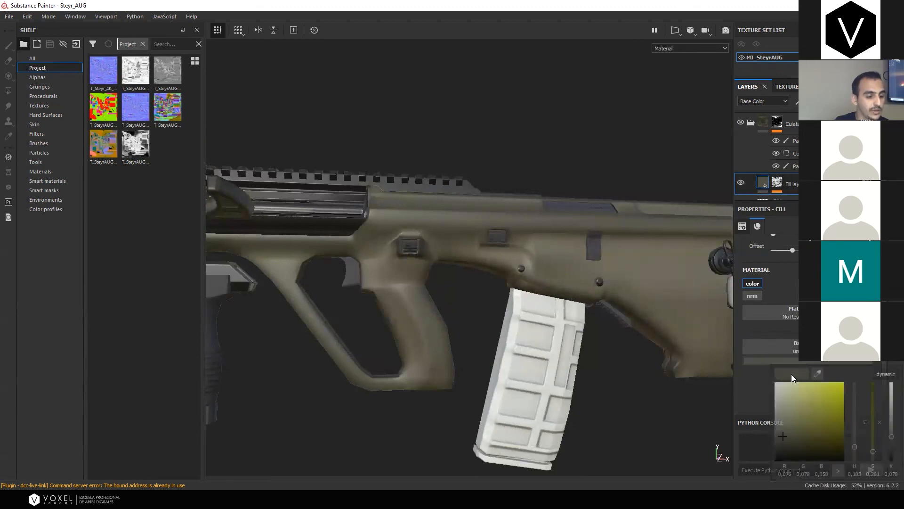
click(806, 393)
mouse_move(805, 392)
mouse_down()
mouse_move(793, 401)
mouse_move(791, 392)
mouse_up()
Examine how the lighter curvature-masked color reads on the stock and grip, from far away and close up
alt+drag(692, 344, 578, 243)
scroll(598, 297, down, 4)
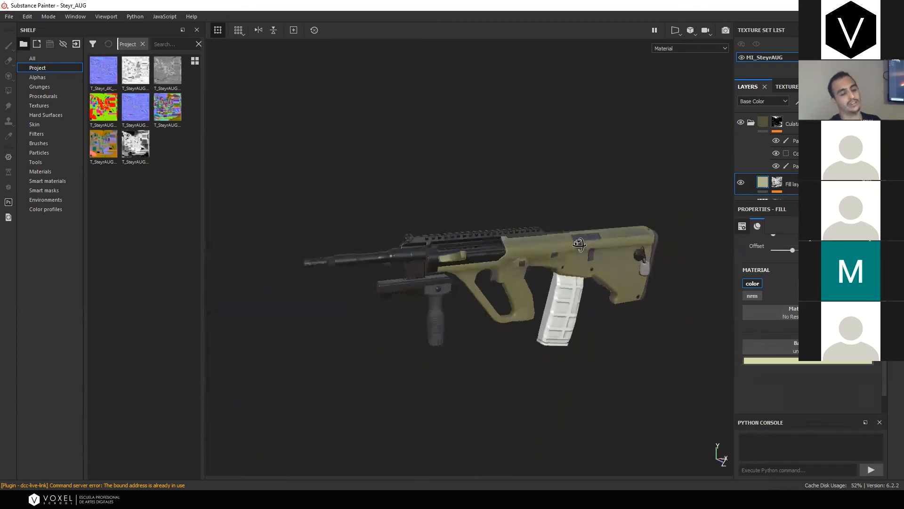
scroll(579, 247, up, 6)
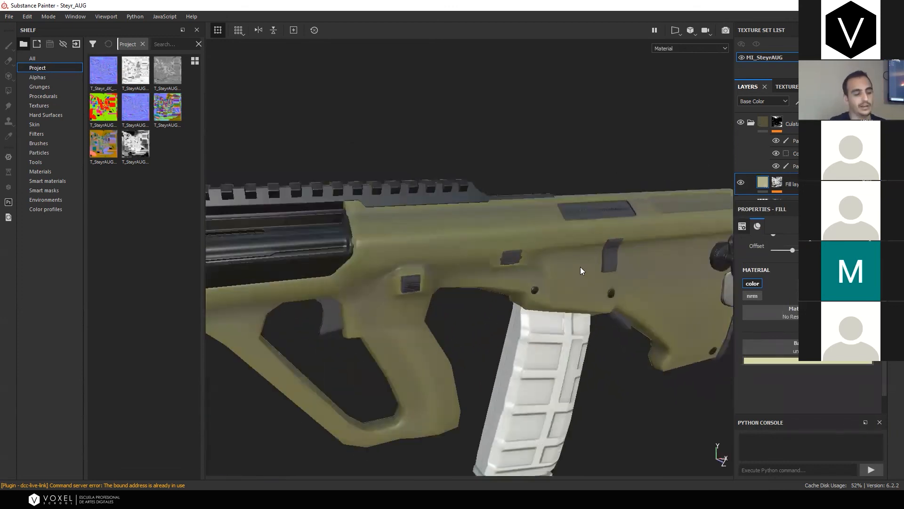
alt+drag(580, 267, 526, 269)
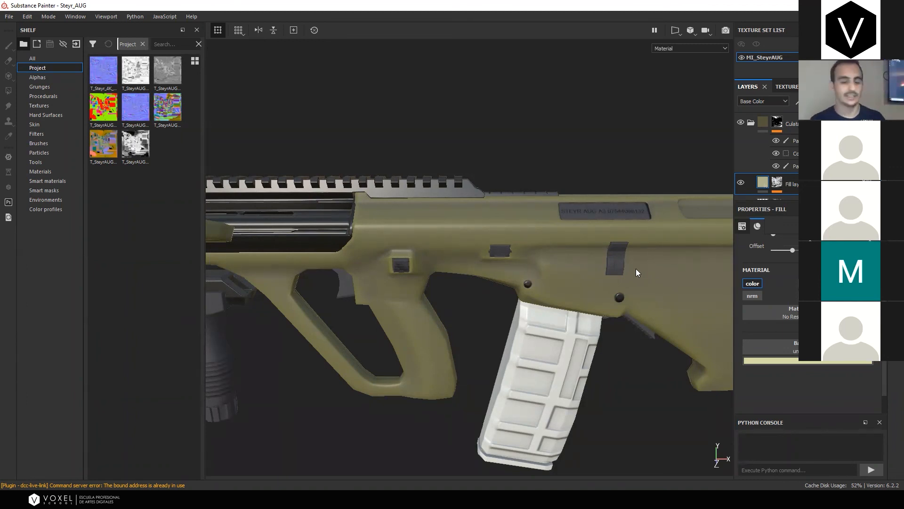
scroll(642, 255, down, 2)
alt+drag(631, 253, 550, 250)
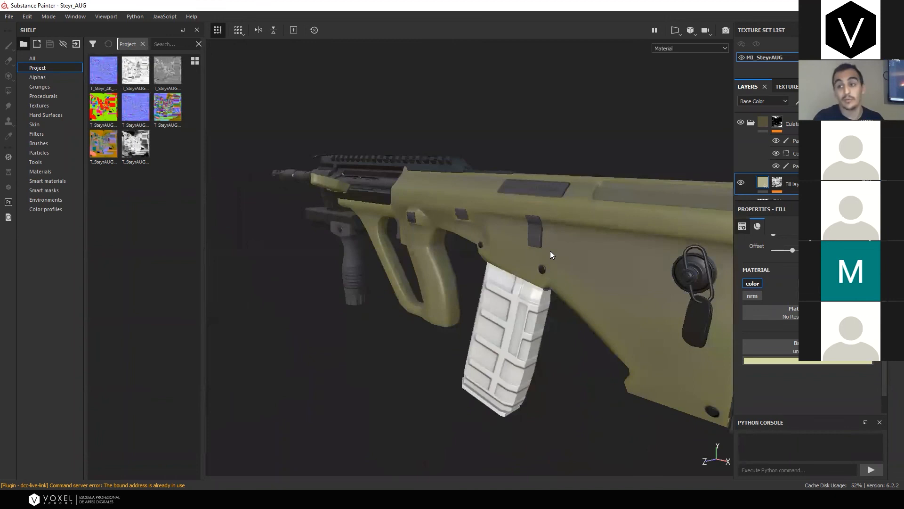
alt+right_drag(553, 235, 588, 239)
alt+drag(588, 239, 547, 176)
key(1)
scroll(766, 156, down, 1)
Return Fill layer 1 to its dark olive color and replace its mask's Curvature generator with Ambient Occlusion
click(791, 172)
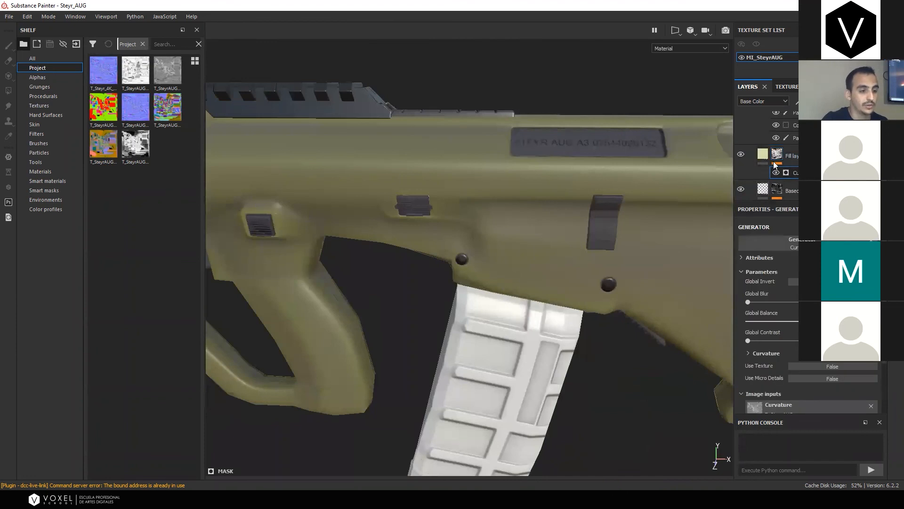
click(758, 155)
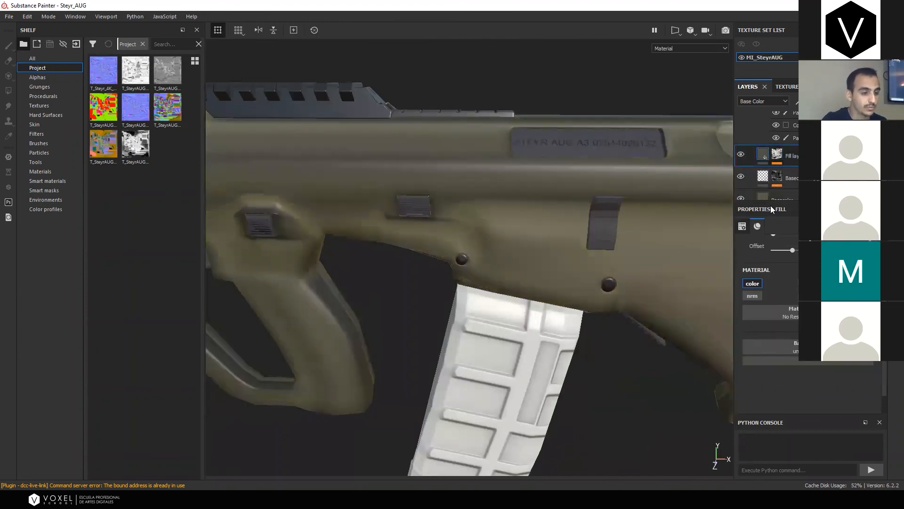
click(777, 154)
click(794, 173)
click(801, 243)
click(782, 349)
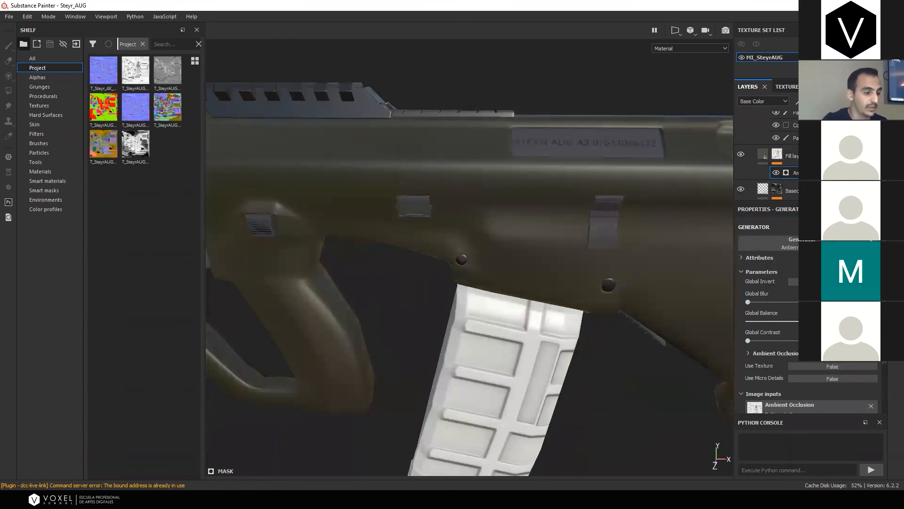
Inspect the Ambient Occlusion mask by itself on the rifle and compare it with the shaded material on the stock
scroll(504, 251, down, 4)
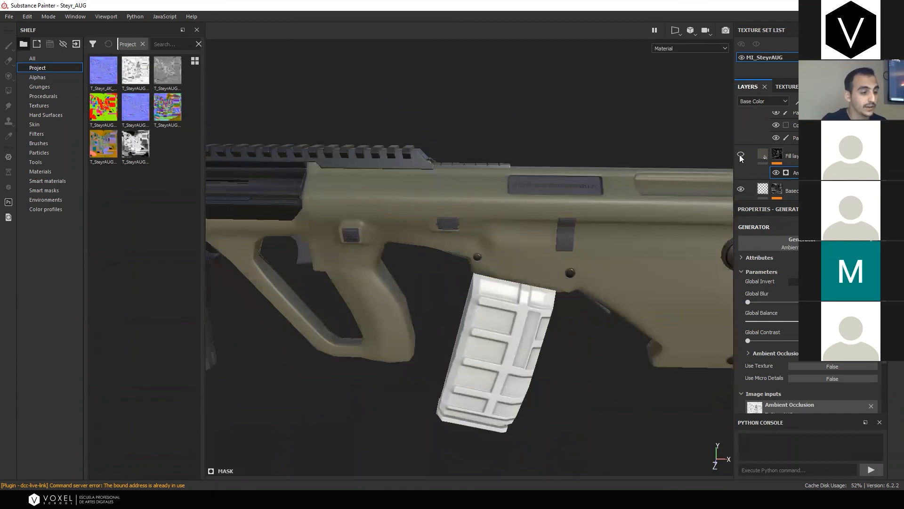
alt+drag(542, 236, 514, 242)
key(c)
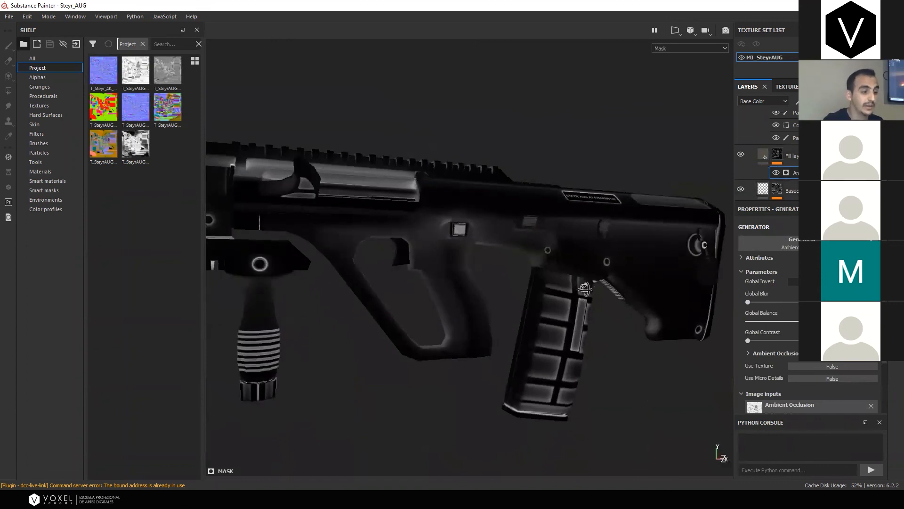
alt+drag(627, 245, 584, 241)
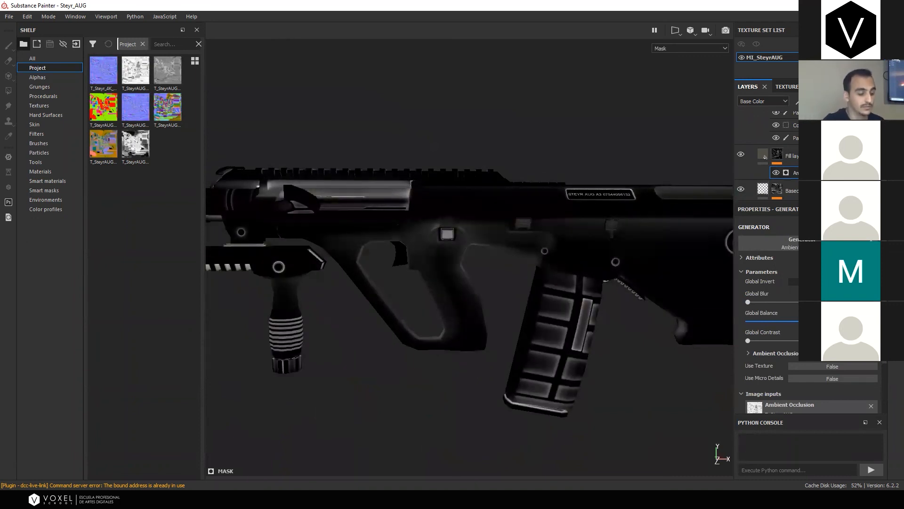
key(m)
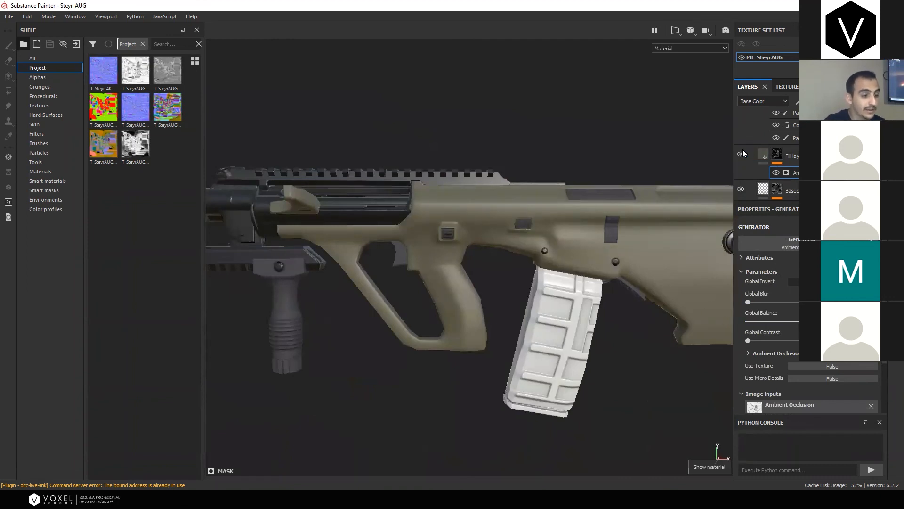
scroll(612, 230, up, 4)
alt+drag(612, 231, 529, 231)
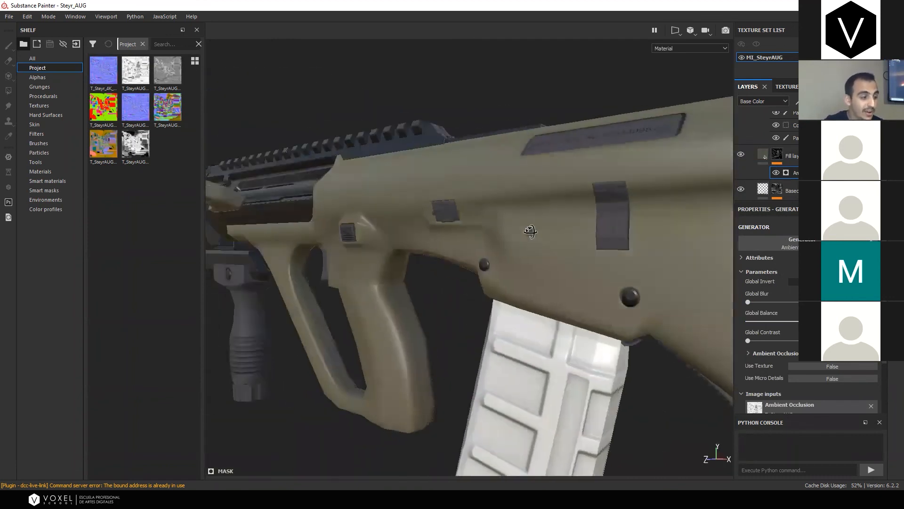
alt+middle_drag(676, 228, 470, 270)
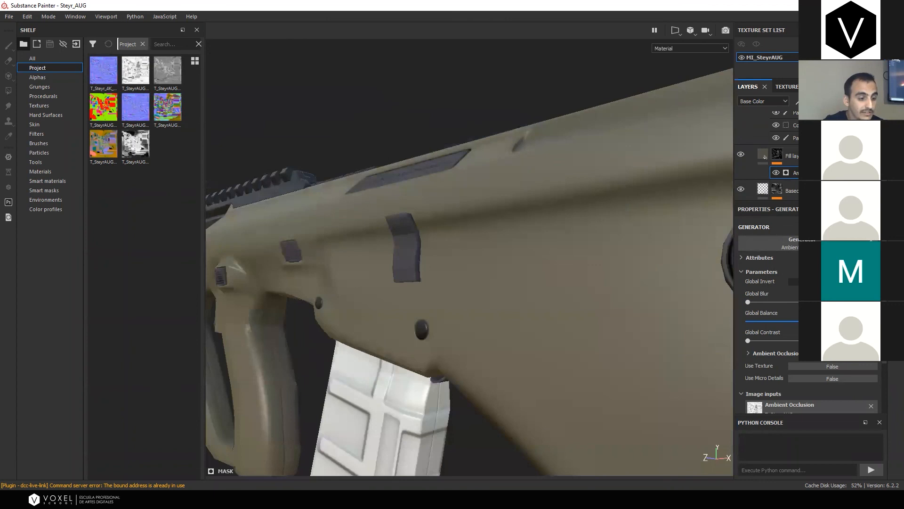
Try a much lower global balance on the Ambient Occlusion generator and undo it
drag(811, 322, 752, 333)
scroll(540, 271, down, 4)
scroll(540, 272, down, 2)
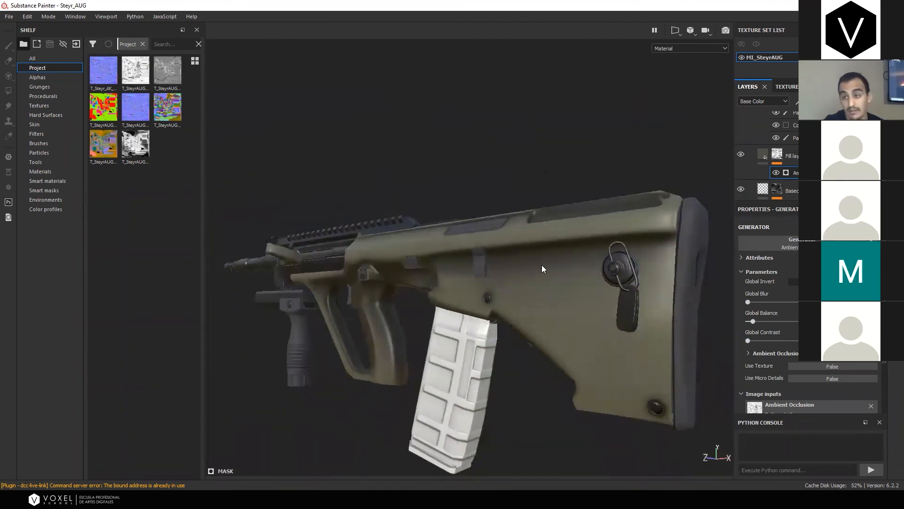
key(ctrl+z)
alt+drag(541, 265, 656, 288)
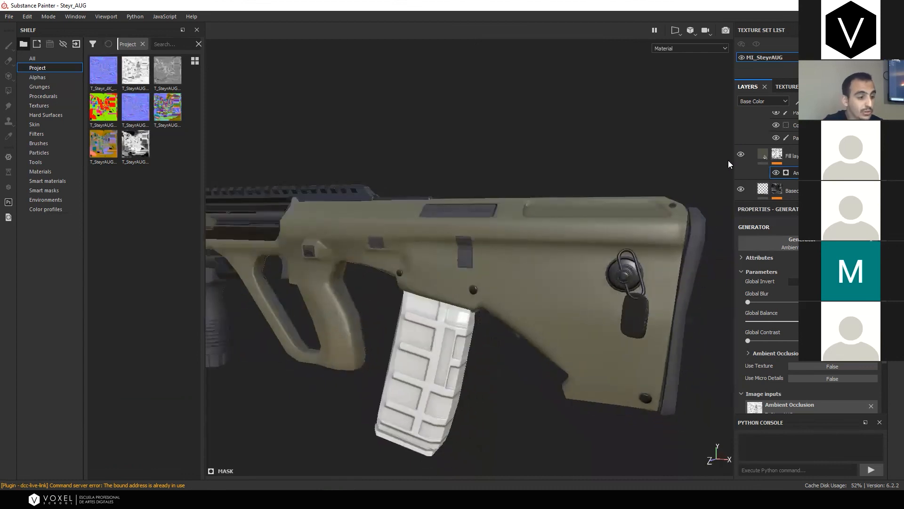
click(743, 157)
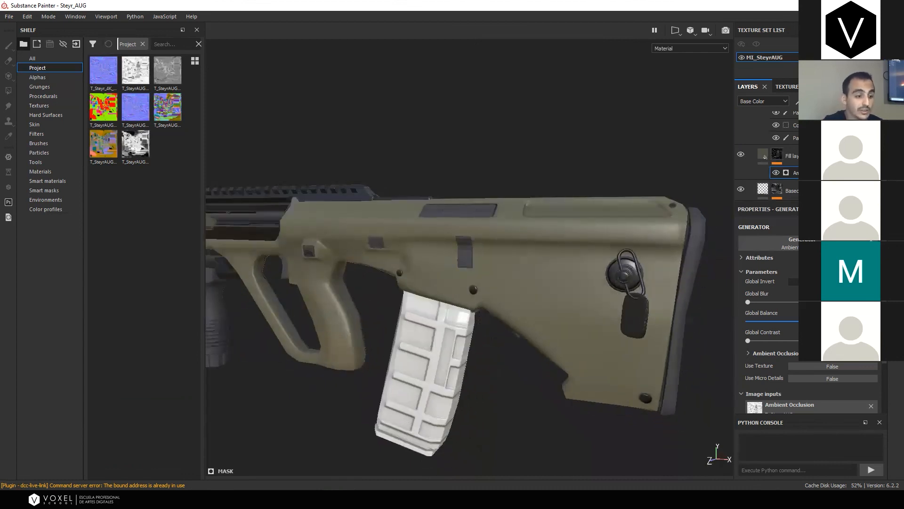
Examine the occlusion-driven color variation around the whole rifle, including the other side and the back of the stock
scroll(595, 275, down, 3)
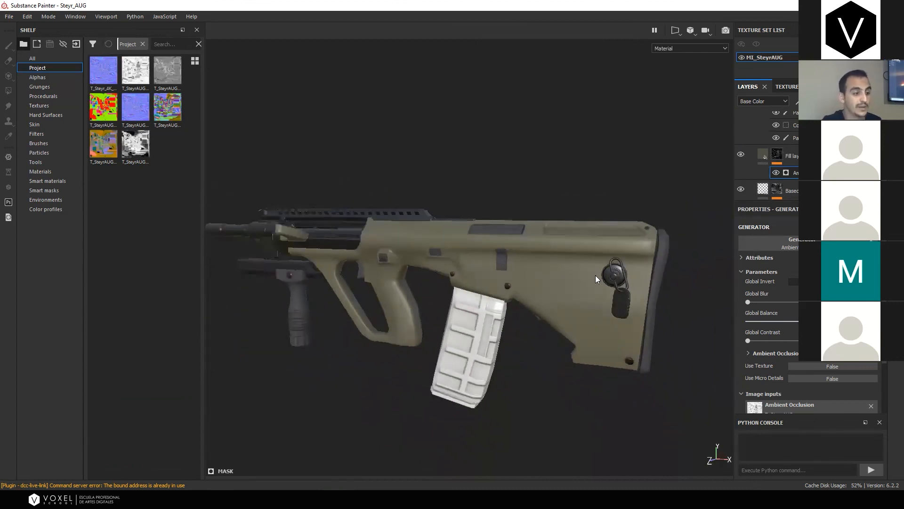
alt+drag(595, 275, 702, 302)
alt+middle_drag(501, 229, 551, 174)
alt+drag(551, 174, 610, 206)
alt+drag(539, 199, 594, 202)
scroll(807, 158, up, 3)
scroll(807, 189, down, 3)
alt+drag(707, 174, 466, 153)
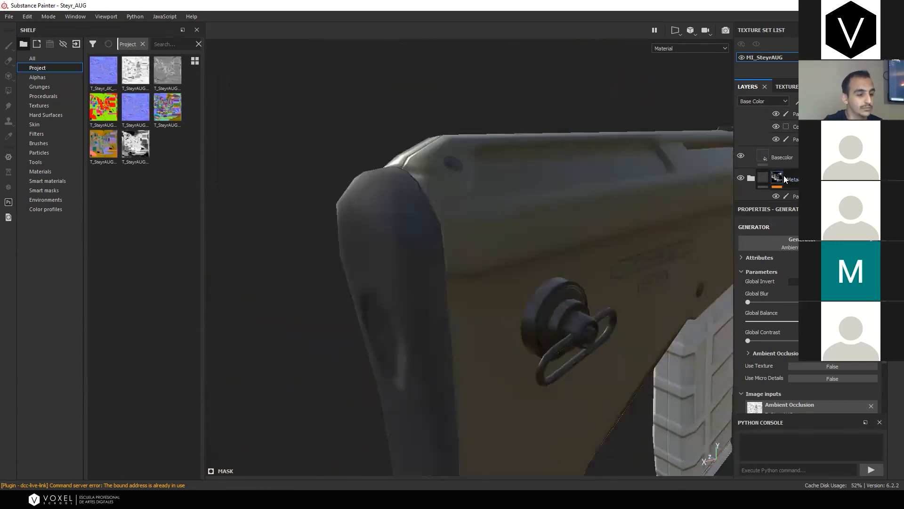
Isolate the metal and plastic folder masks to locate the engraved lettering, and select the plastic mask's uppermost paint effect
alt+click(777, 178)
scroll(781, 155, up, 3)
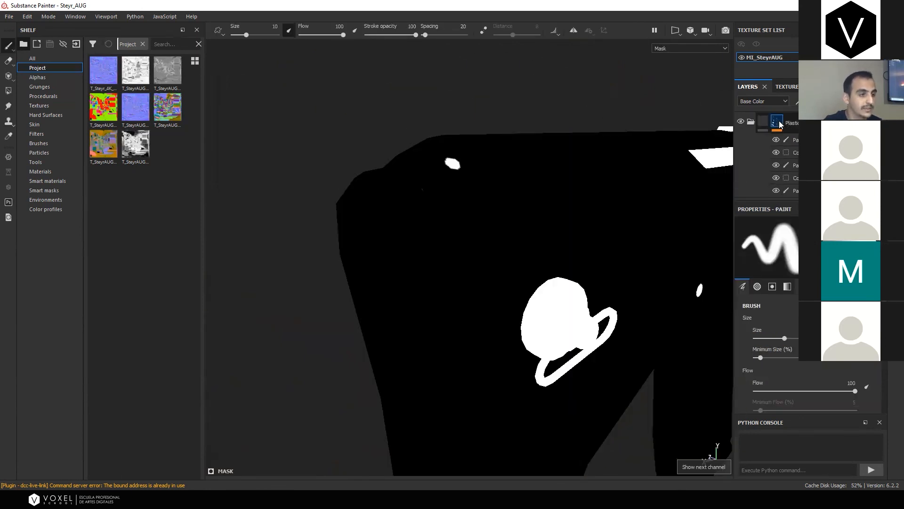
alt+click(778, 123)
click(791, 140)
alt+middle_drag(618, 256, 375, 212)
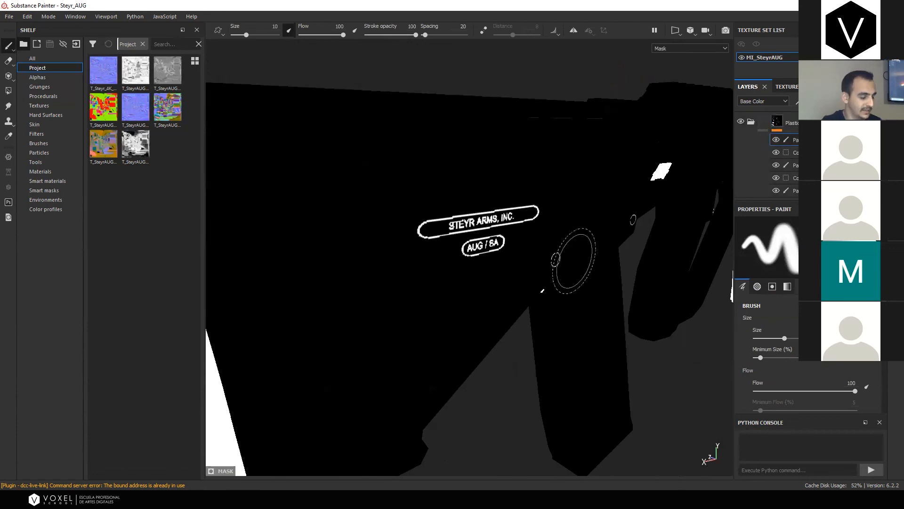
key(m)
Paint the STEYR ARMS, INC. and AUG / SA engravings out of the plastic folder's mask in black
mouse_move(505, 243)
alt+right_down()
mouse_move(521, 213)
mouse_move(584, 207)
mouse_move(562, 204)
alt+right_up()
mouse_move(560, 204)
alt+mouse_down()
mouse_move(501, 193)
mouse_move(503, 168)
alt+mouse_up()
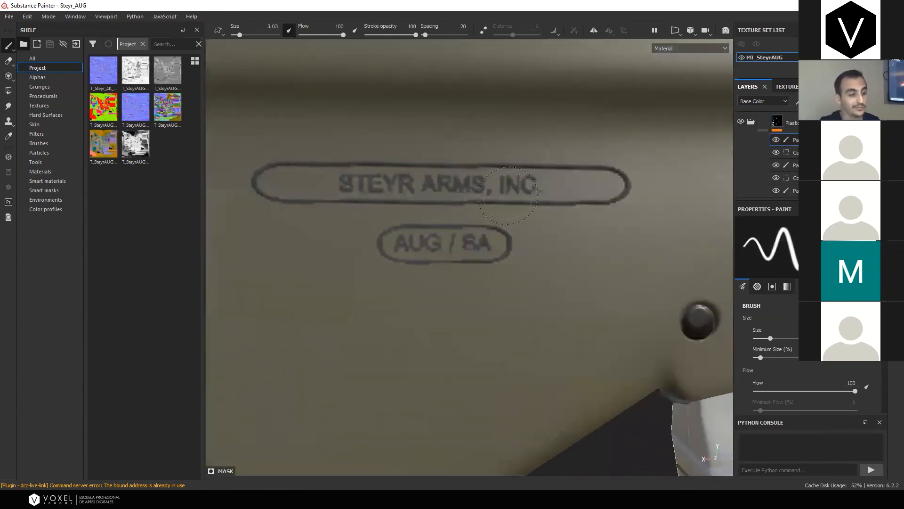
mouse_move(521, 218)
mouse_down()
mouse_move(471, 250)
mouse_move(481, 256)
mouse_up()
key(x)
mouse_move(542, 233)
mouse_down()
mouse_move(423, 282)
mouse_move(579, 188)
mouse_move(405, 181)
mouse_move(294, 154)
mouse_up()
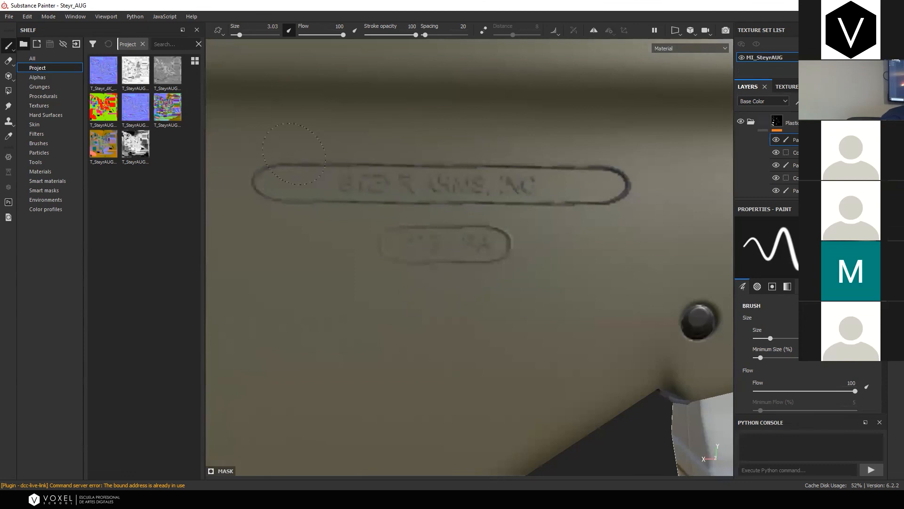
drag(601, 134, 568, 197)
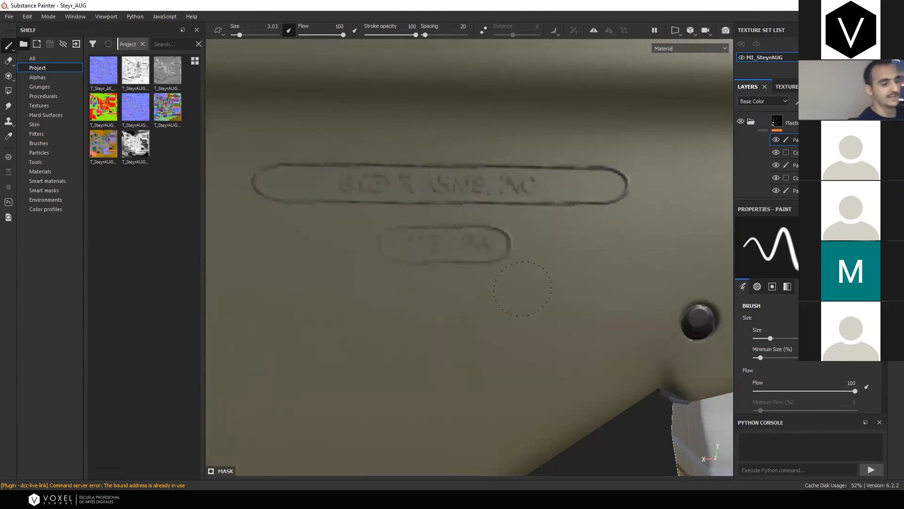
Add the unmasked white strip under the ribbed cover on the stock to the metal folder's mask with a white polygon fill
alt+right_drag(579, 283, 478, 266)
alt+drag(478, 266, 521, 255)
alt+right_drag(521, 255, 551, 238)
alt+middle_drag(551, 238, 396, 176)
scroll(779, 145, down, 3)
click(780, 146)
click(793, 162)
click(8, 91)
alt+right_drag(354, 217, 436, 196)
alt+middle_drag(287, 184, 467, 226)
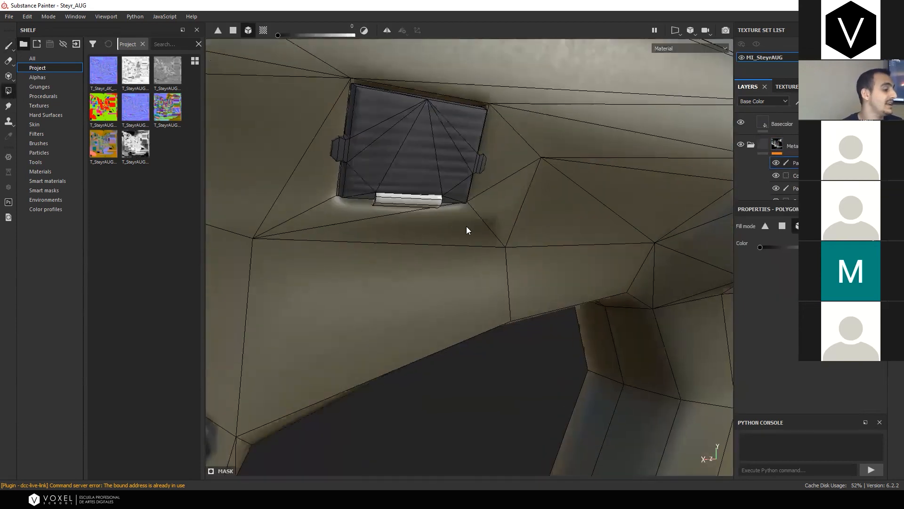
key(x)
click(409, 201)
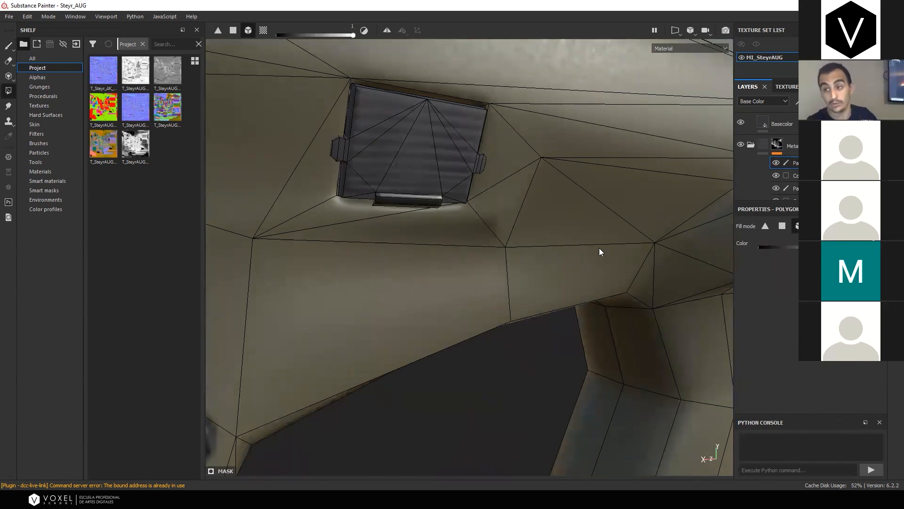
Return to the Paint tool and inspect the engraved nameplate on the other side of the stock
click(9, 46)
scroll(556, 304, down, 7)
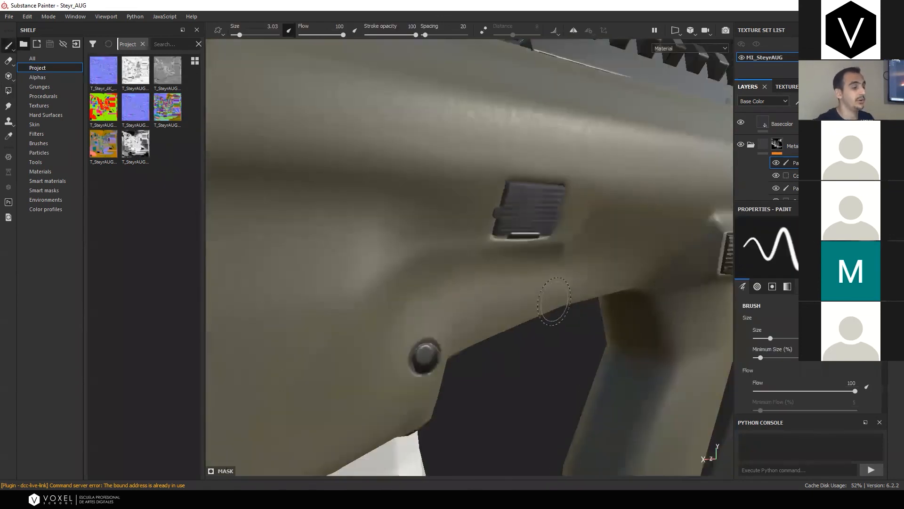
scroll(560, 299, down, 6)
alt+drag(278, 212, 543, 191)
scroll(542, 211, up, 7)
mouse_move(555, 240)
alt+mouse_down()
mouse_move(592, 250)
mouse_move(565, 238)
alt+mouse_up()
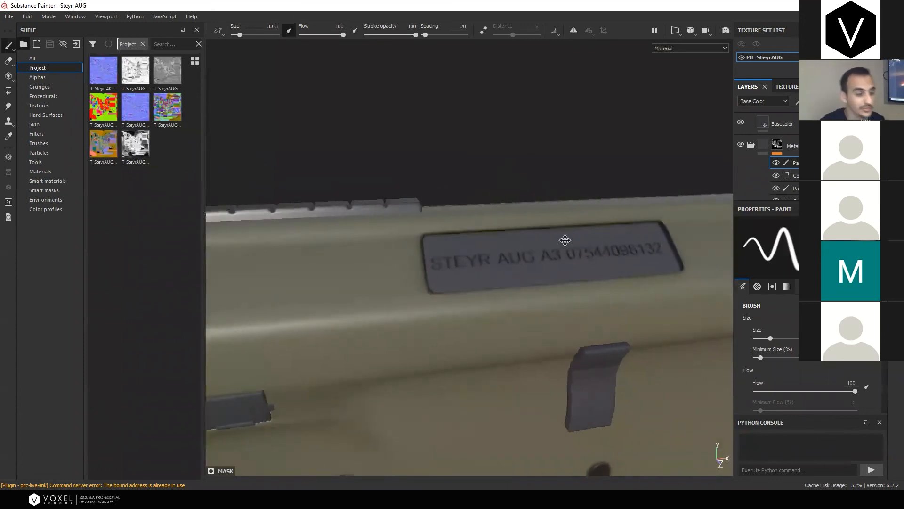
Remove the nameplate engraved STEYR AUG A3 from the metal folder's mask by painting it black in the mask's paint effect
alt+middle_drag(565, 239, 523, 251)
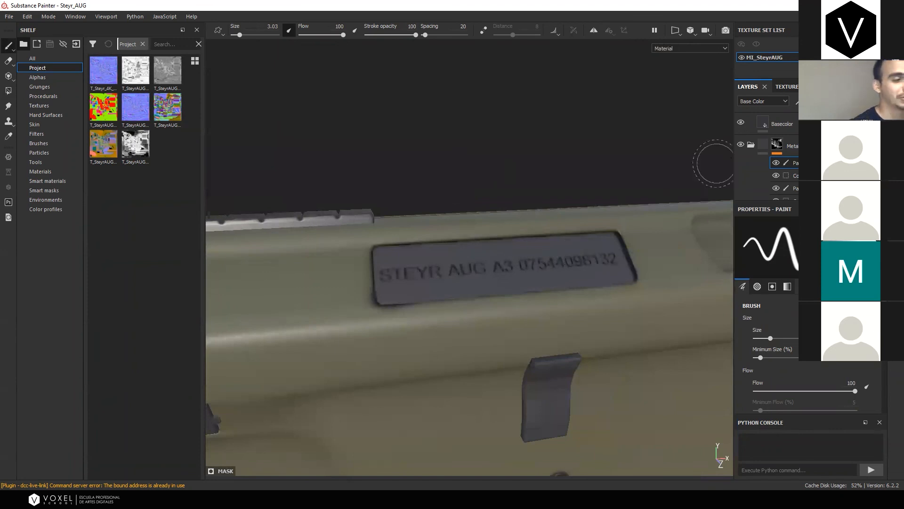
scroll(773, 156, down, 2)
right_click(475, 272)
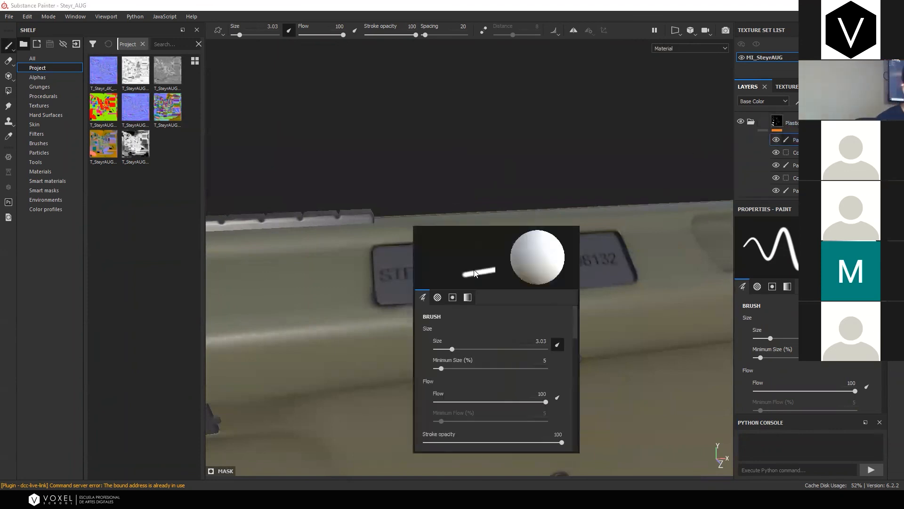
mouse_move(577, 269)
mouse_down()
mouse_move(400, 291)
mouse_move(415, 261)
mouse_move(560, 249)
mouse_move(539, 249)
mouse_move(504, 283)
mouse_up()
scroll(796, 156, down, 4)
click(794, 190)
mouse_move(429, 284)
mouse_down()
mouse_move(469, 275)
mouse_move(380, 309)
mouse_up()
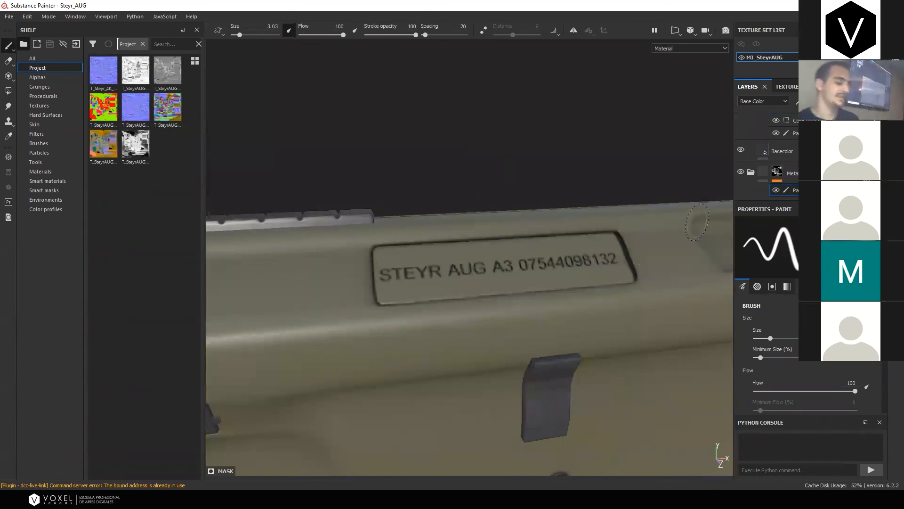
Rename the two layers above the stock's base color: the lower one Noise and the masked fill layer AO 2
alt+middle_drag(648, 83, 455, 96)
scroll(417, 274, down, 3)
alt+drag(452, 302, 584, 220)
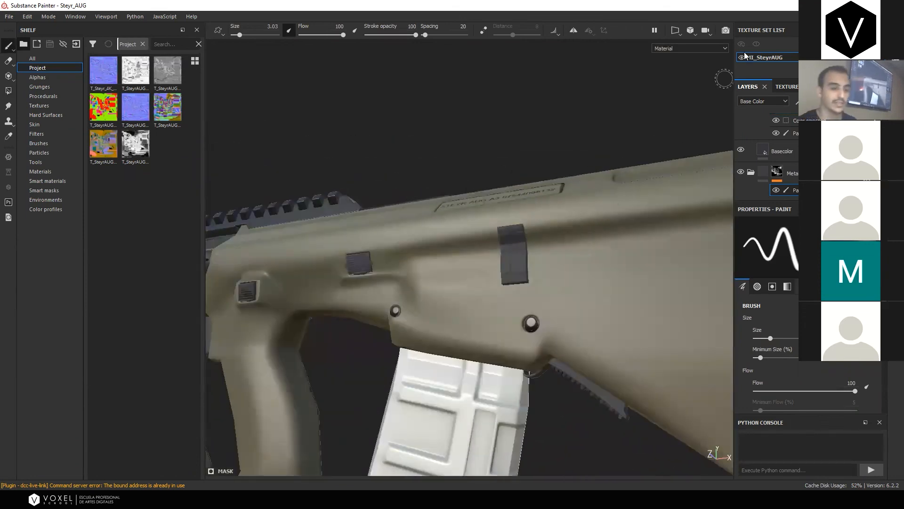
scroll(796, 182, down, 3)
scroll(797, 181, down, 1)
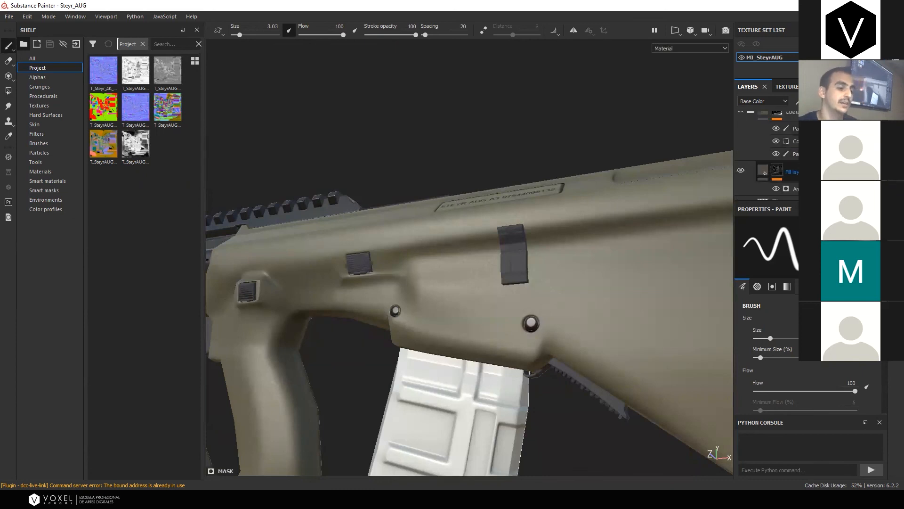
click(796, 172)
scroll(782, 155, down, 2)
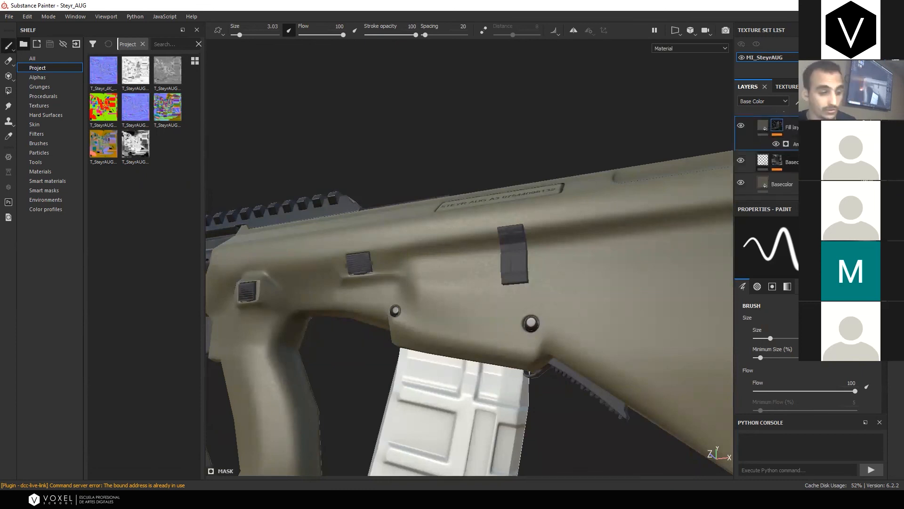
double_click(796, 162)
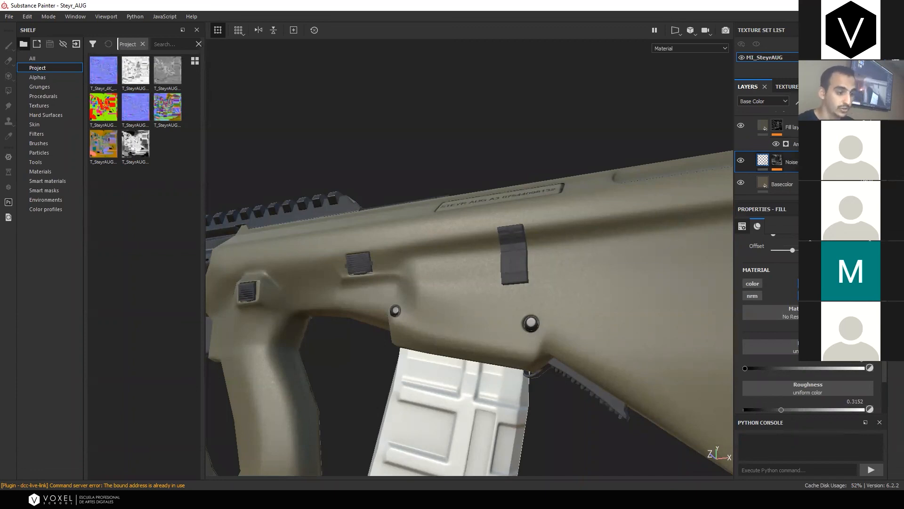
double_click(799, 127)
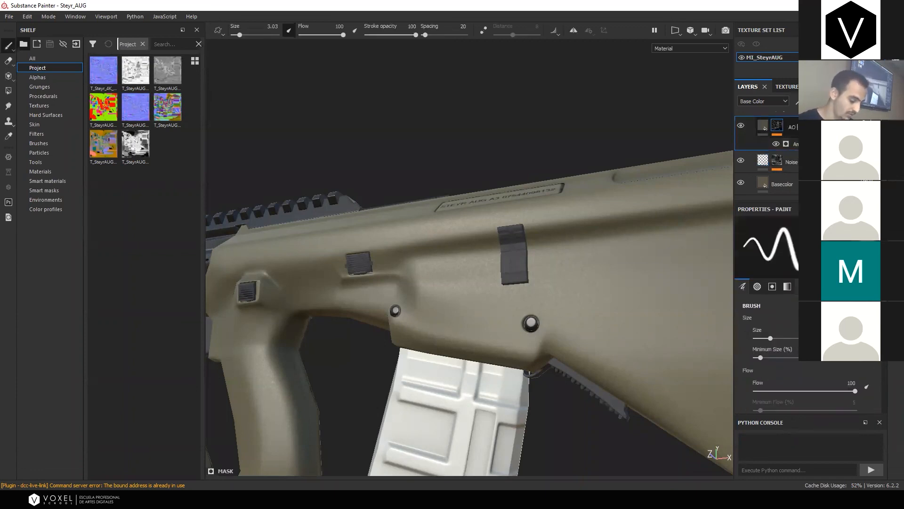
scroll(782, 158, up, 2)
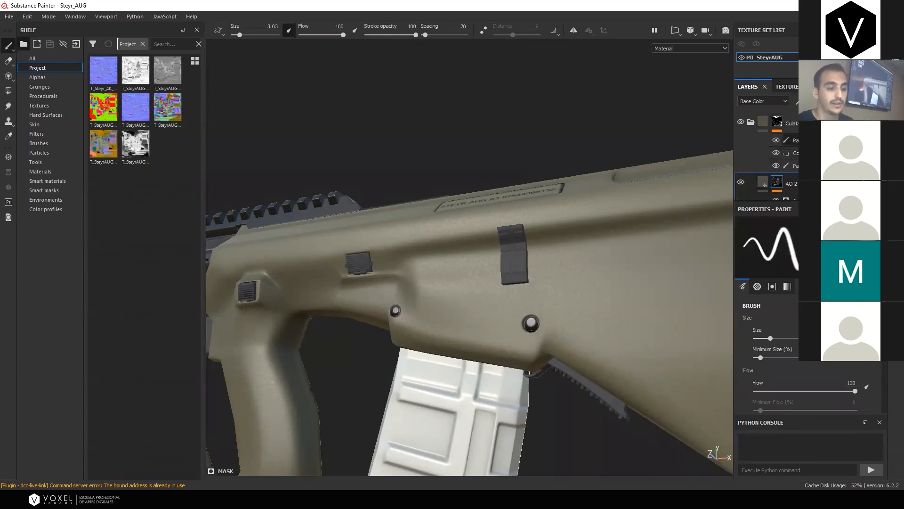
Add a fill layer above AO 2 in the stock's folder and name it Scratches
click(840, 100)
double_click(789, 182)
text(A)
text(cratches)
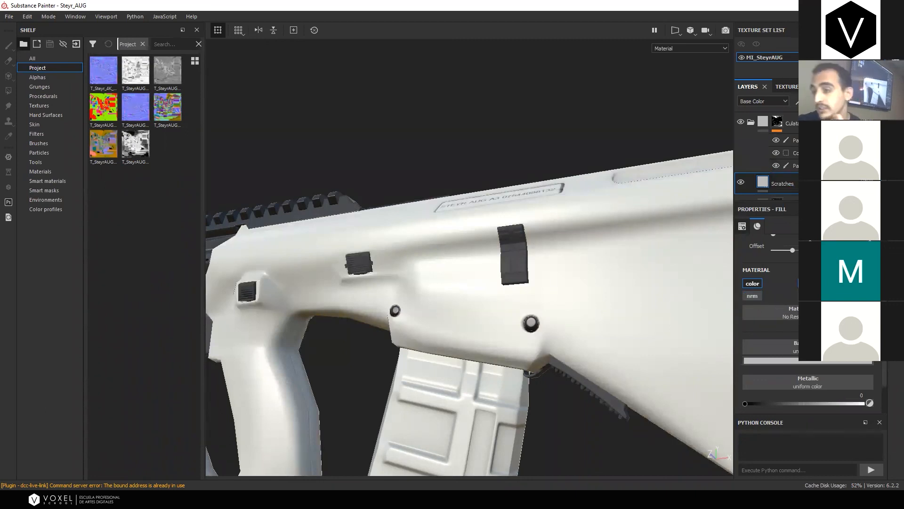
Give the Scratches layer an olive base color sampled from the stock and adjusted in the color picker, and set its roughness to about 0.17
scroll(772, 325, down, 2)
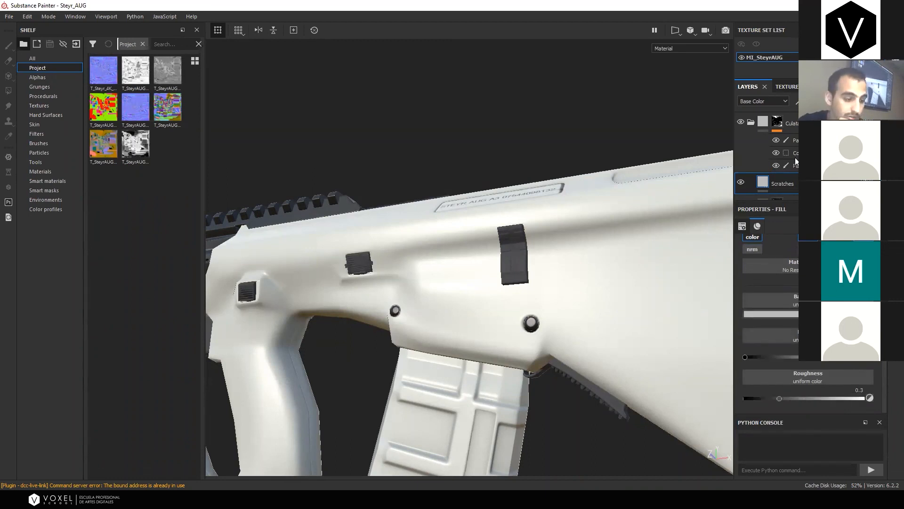
scroll(796, 162, down, 3)
click(772, 313)
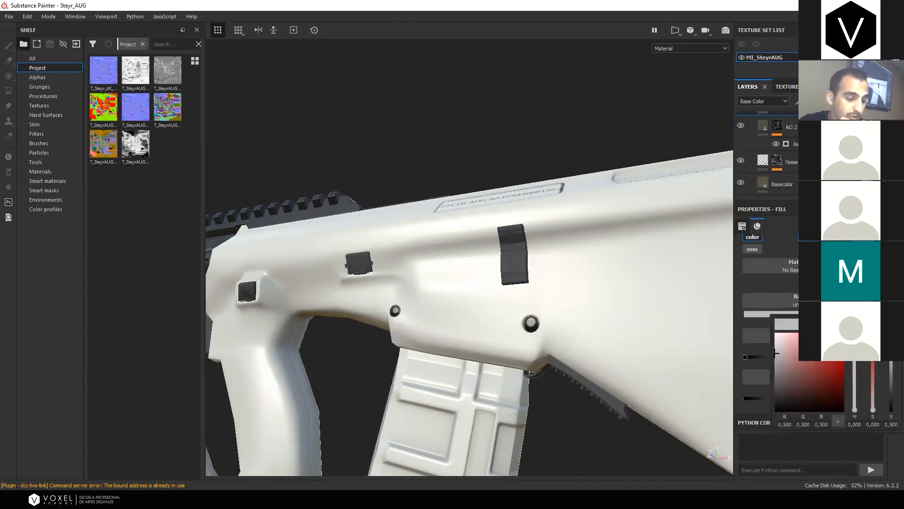
drag(833, 324, 764, 178)
click(636, 112)
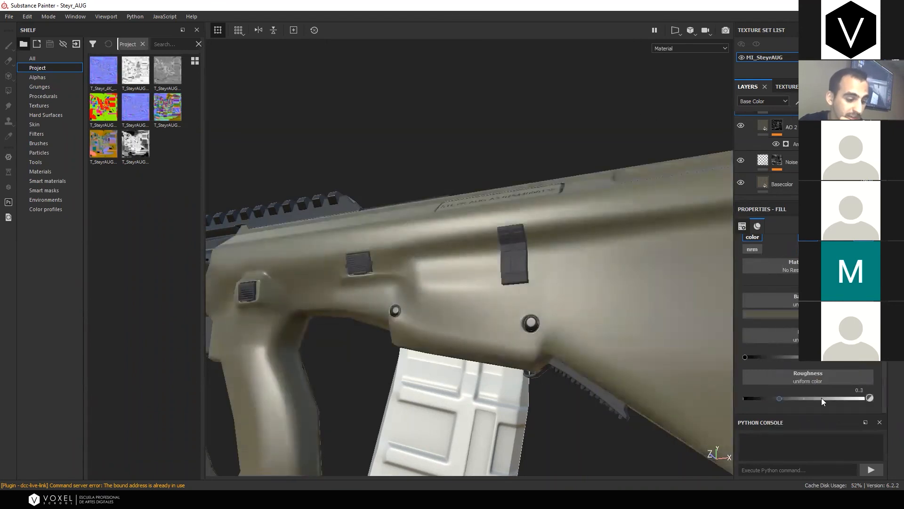
click(782, 314)
click(788, 383)
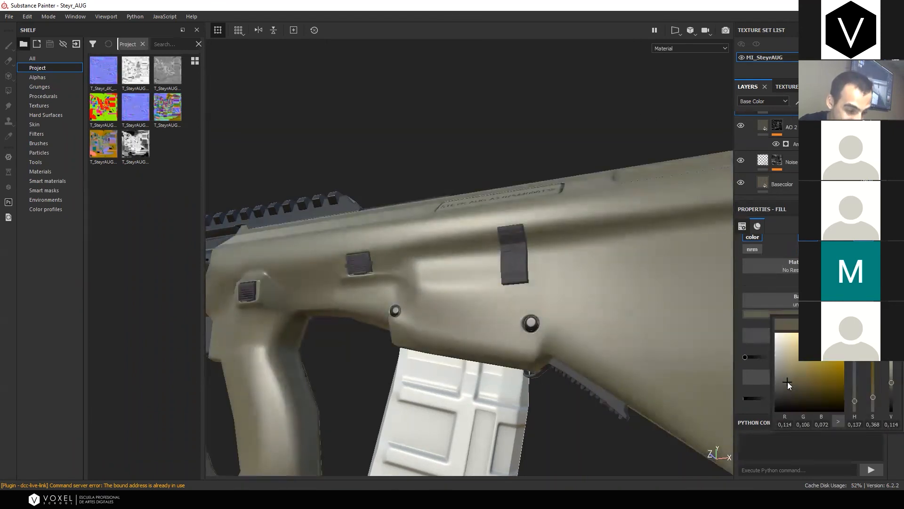
click(628, 131)
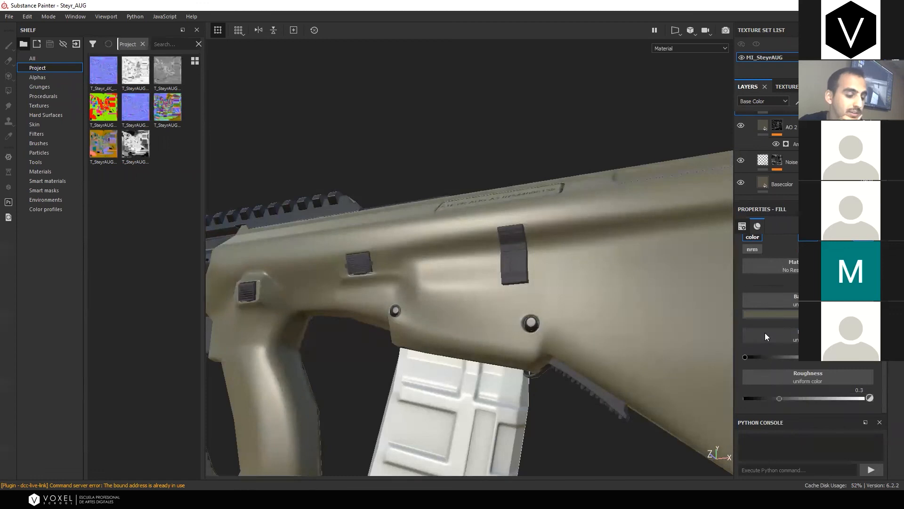
drag(785, 398, 763, 402)
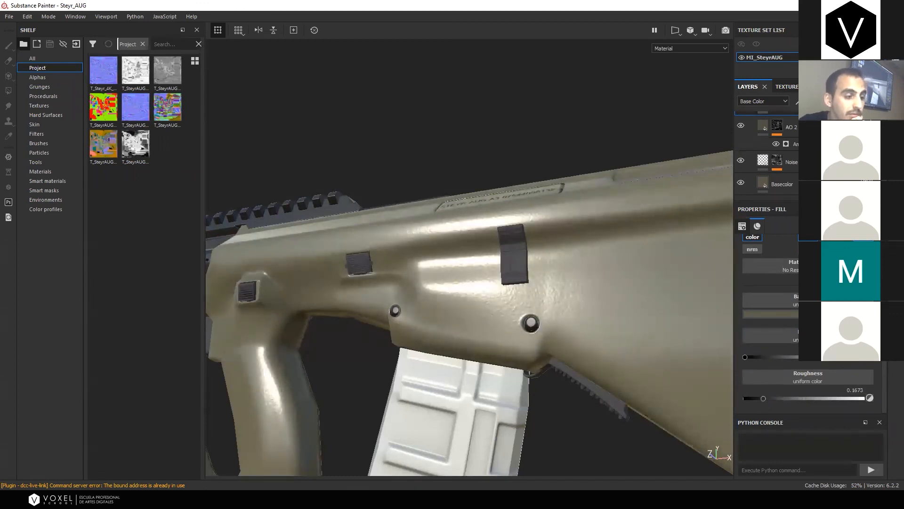
Add a black mask with a fill effect to the Scratches layer and assign a Grunge Scratches procedural to its grayscale
key(1)
click(815, 136)
click(47, 96)
click(166, 45)
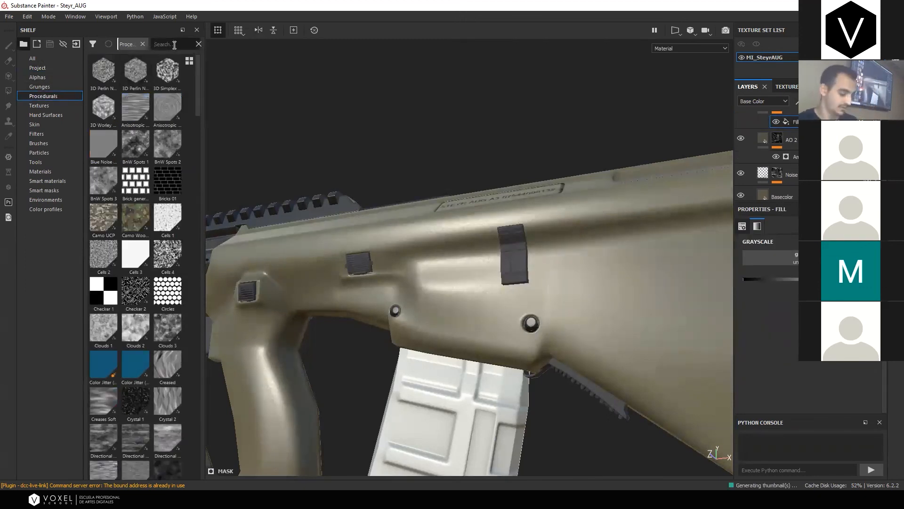
text(scrat)
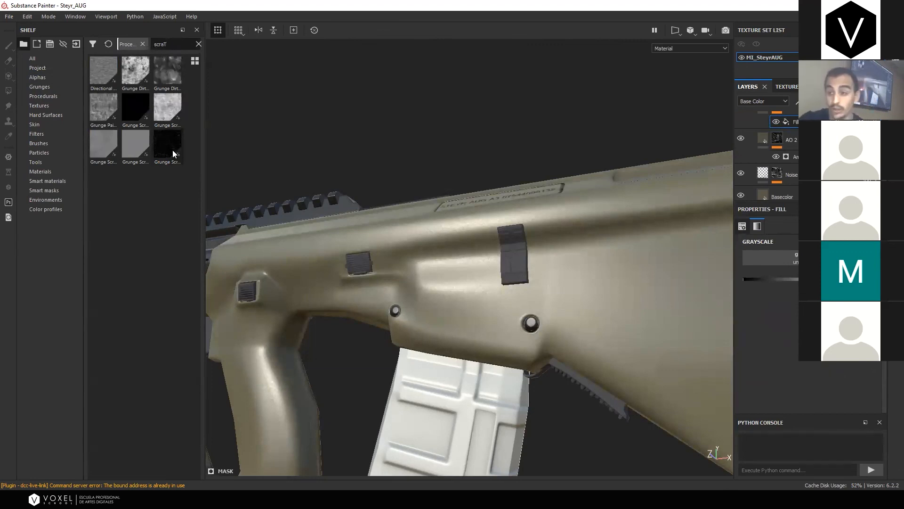
mouse_move(173, 149)
drag(172, 150, 787, 253)
Display the Scratches mask and increase the grunge fill's UV scale so the scratches tile smaller across the rifle
alt+drag(725, 256, 610, 180)
key(m)
scroll(614, 254, down, 5)
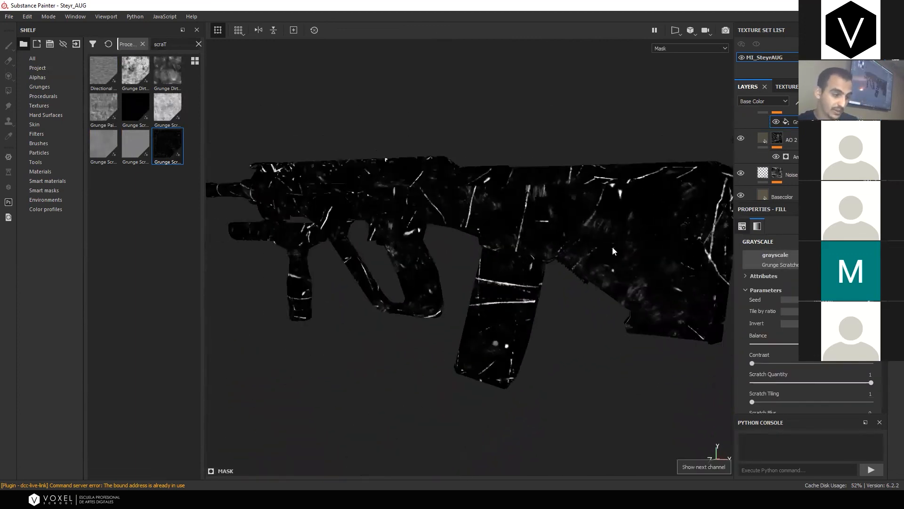
scroll(613, 250, down, 1)
scroll(773, 306, up, 3)
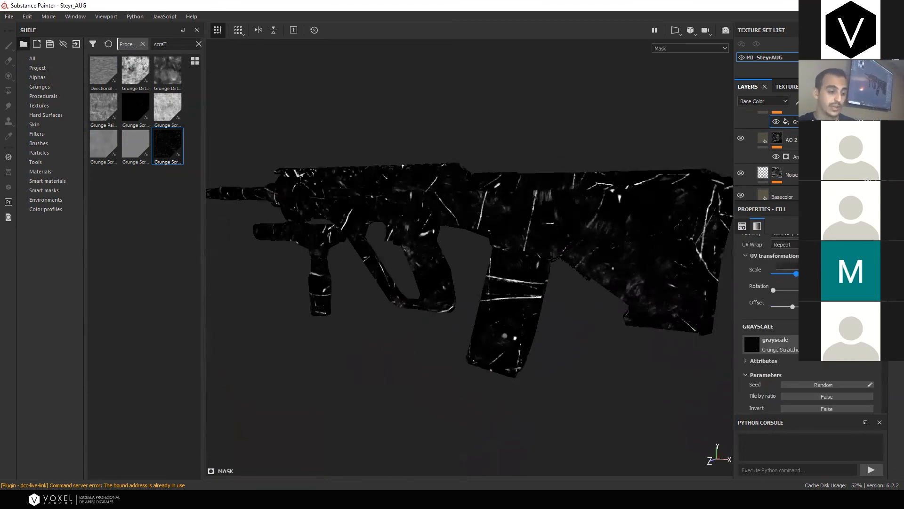
drag(797, 273, 804, 274)
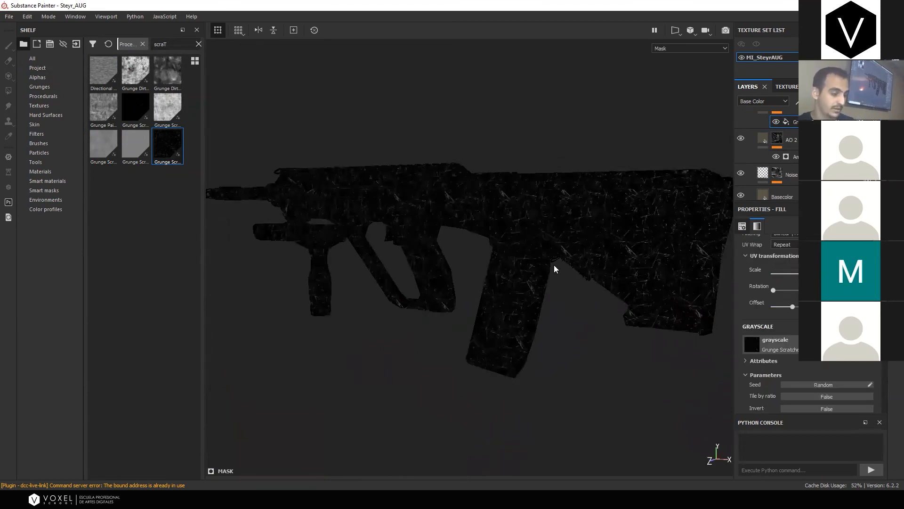
Examine the scratches on the stock in Material view, close up and from different camera and lighting angles
scroll(555, 250, up, 3)
key(m)
scroll(537, 203, up, 4)
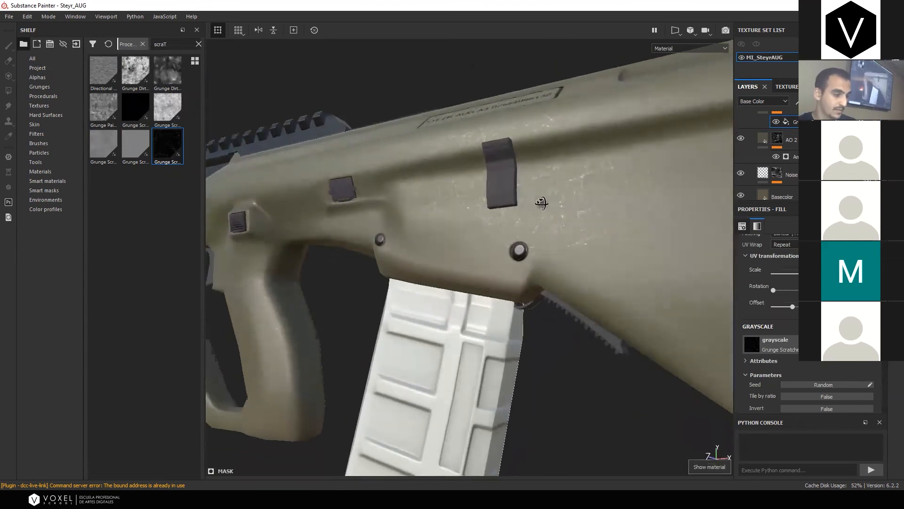
scroll(541, 203, up, 5)
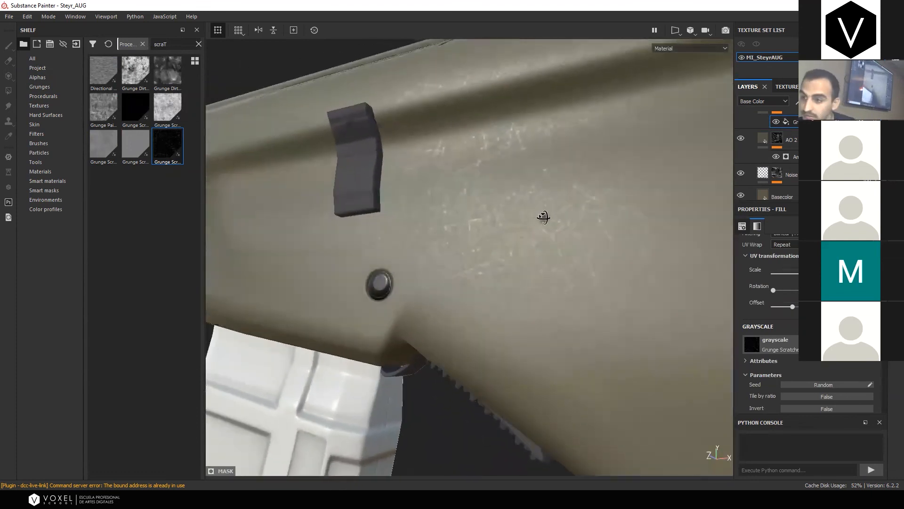
scroll(544, 217, down, 6)
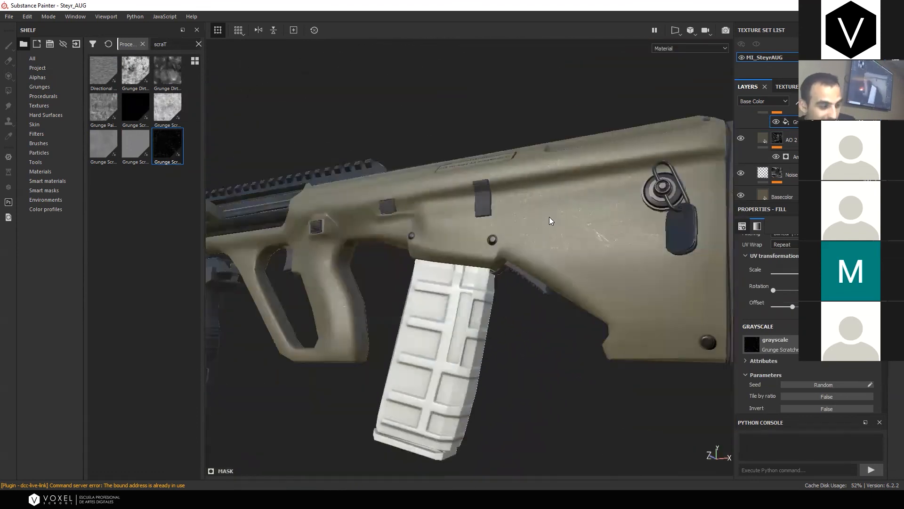
alt+drag(551, 221, 563, 229)
scroll(805, 370, down, 3)
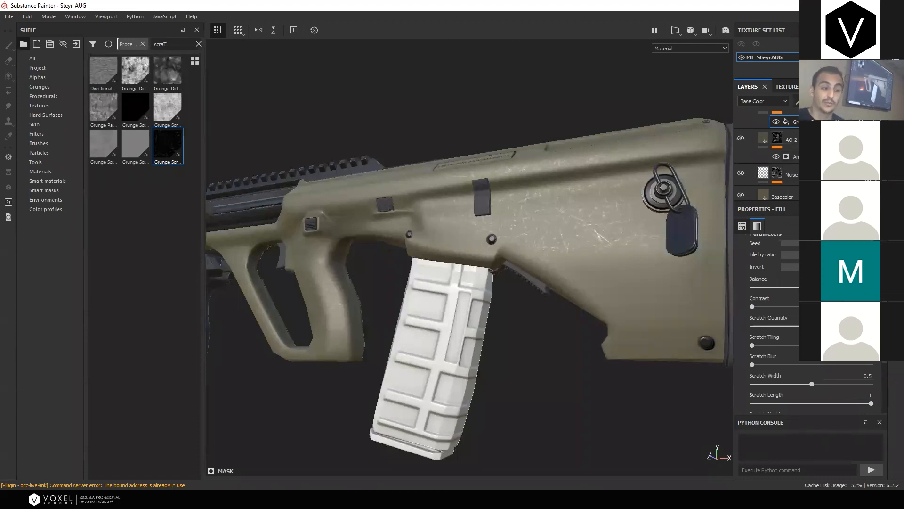
alt+drag(499, 208, 586, 210)
scroll(587, 208, down, 3)
mouse_move(587, 209)
shift+right_down()
mouse_move(568, 213)
mouse_move(589, 218)
shift+right_up()
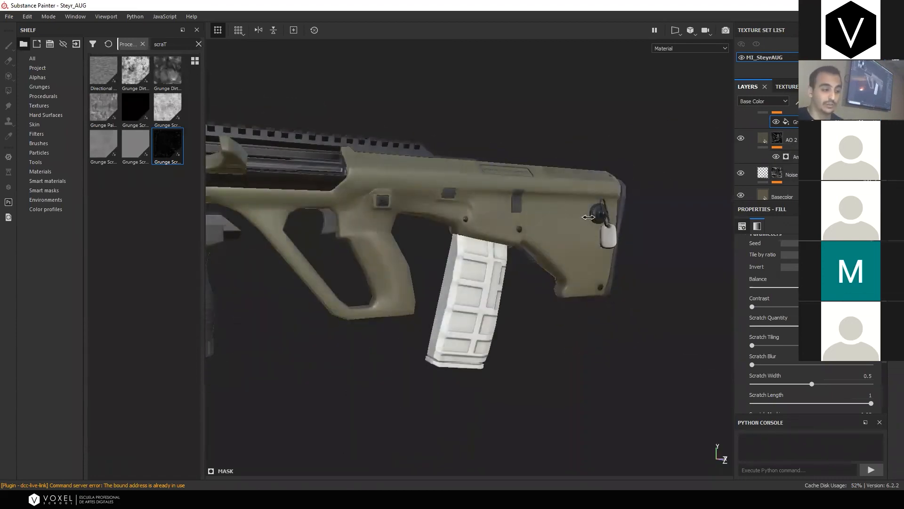
Compare how the scratches read on the stock in the mask, base color and roughness channels
key(c)
scroll(588, 213, up, 3)
alt+drag(587, 214, 550, 213)
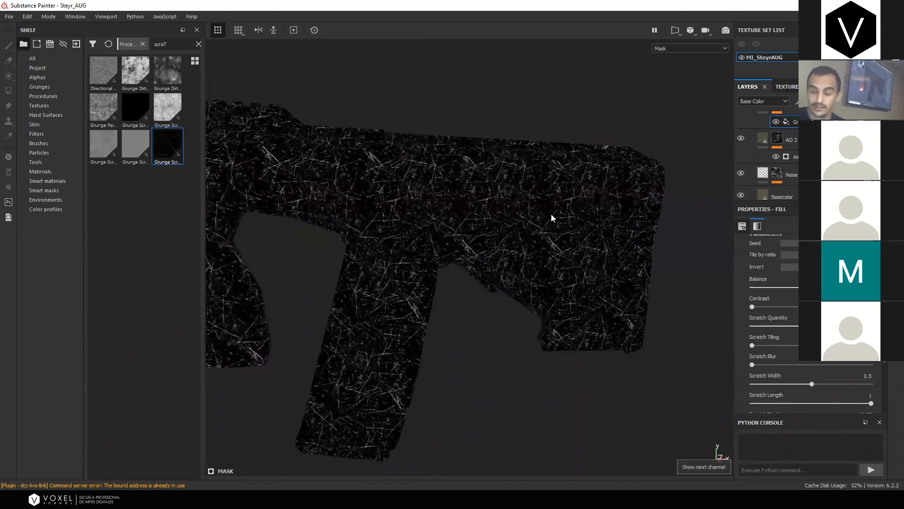
key(m)
key(c)
key(c)
key(c)
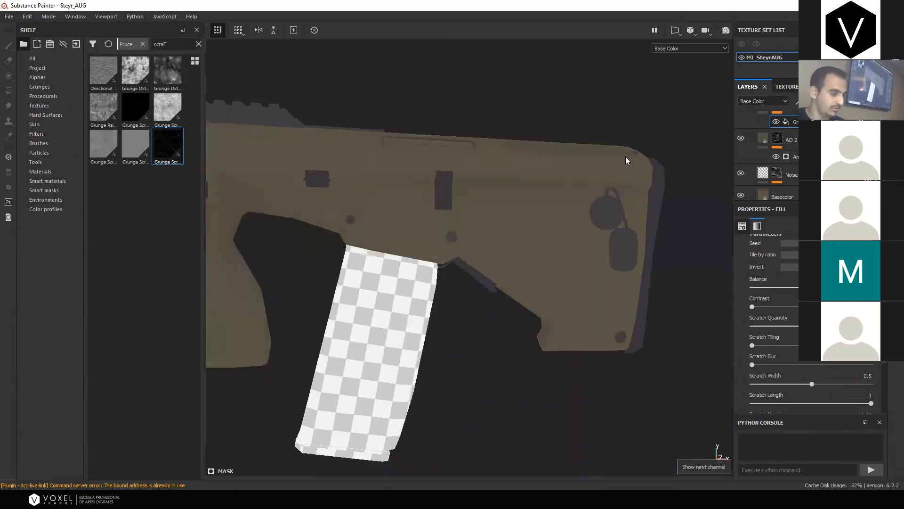
scroll(582, 219, up, 3)
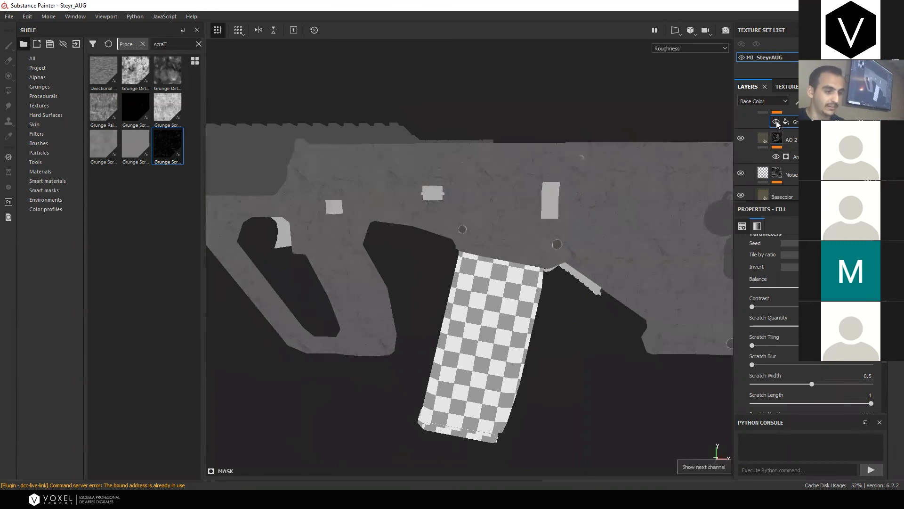
Add a paint effect above the grunge fill in the Scratches mask, activate Polygon Fill, and return to Material view
scroll(777, 155, up, 2)
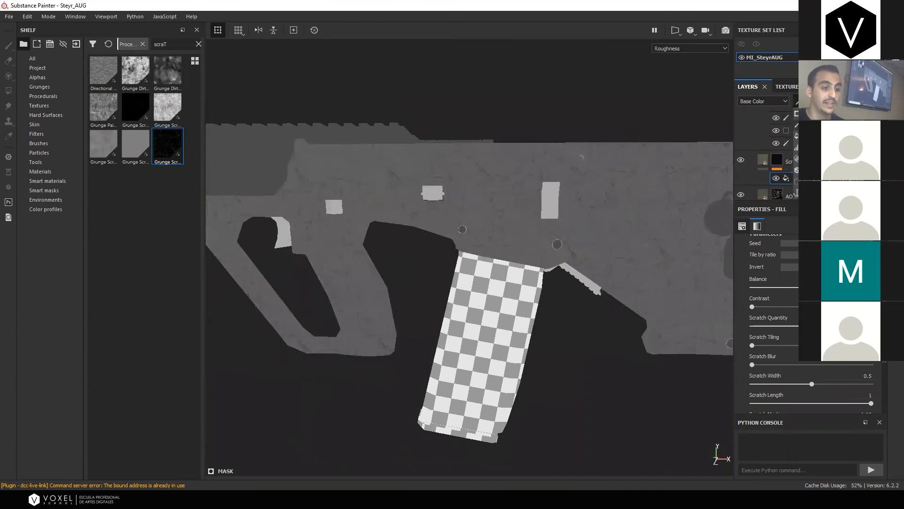
click(817, 125)
click(843, 178)
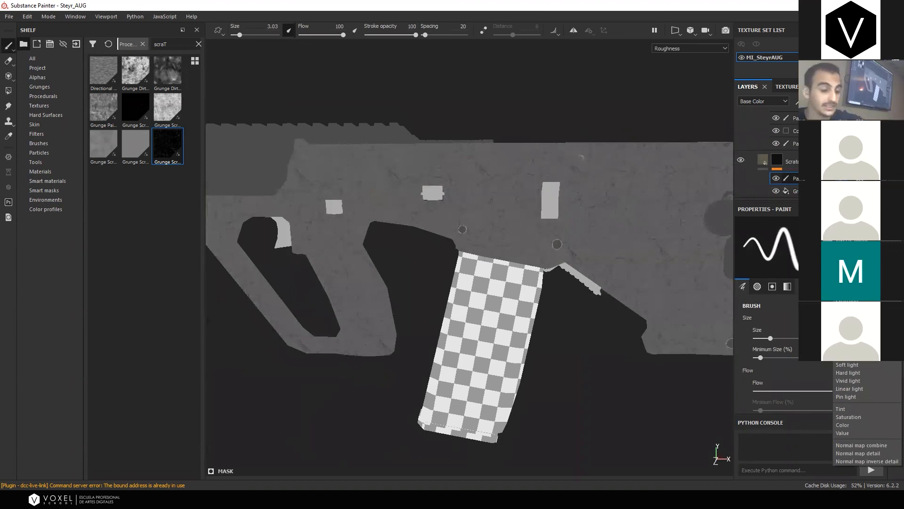
key(Escape)
click(15, 96)
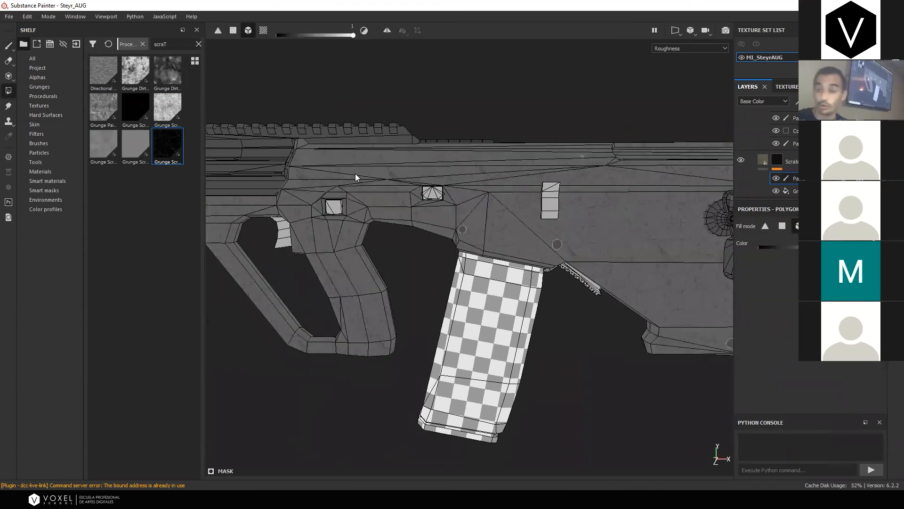
middle_drag(358, 173, 461, 210)
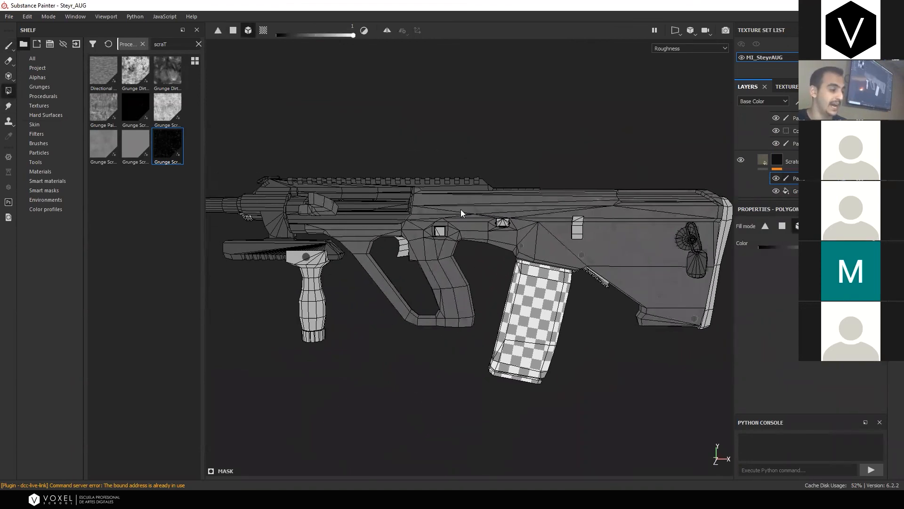
key(m)
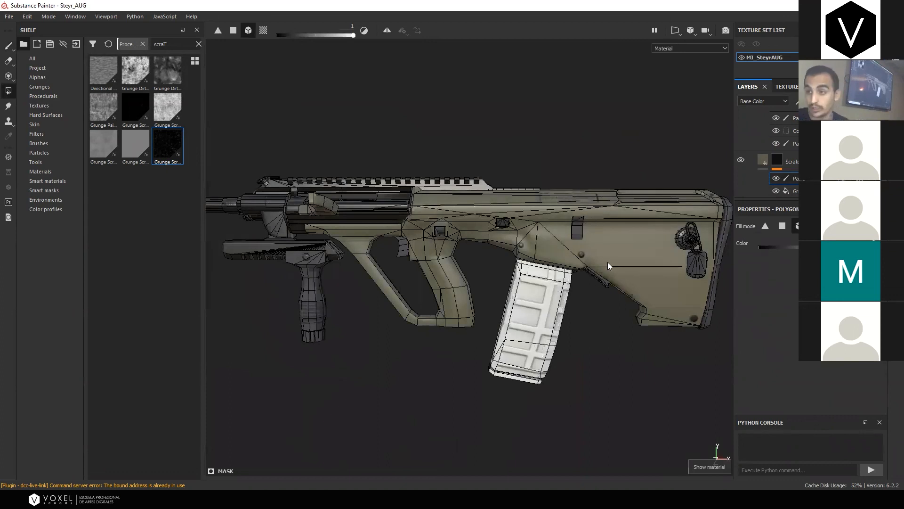
alt+middle_drag(608, 262, 596, 257)
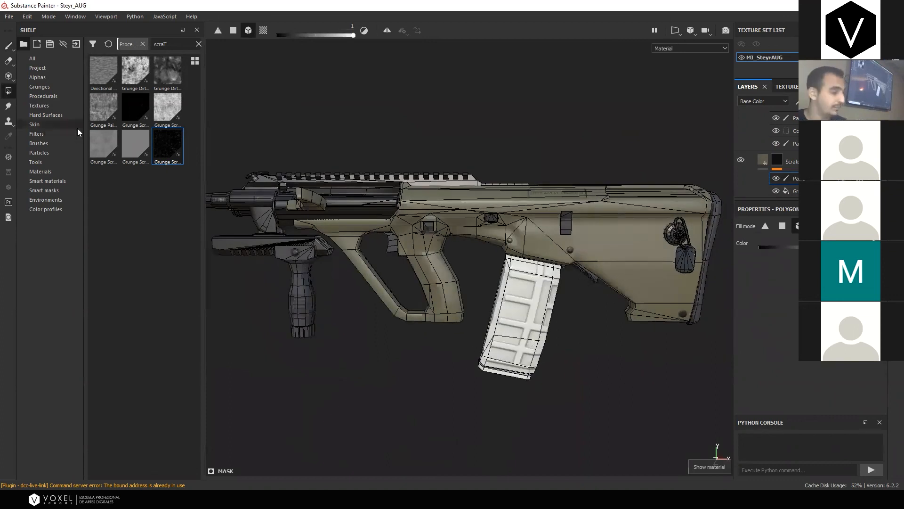
Black out the whole rifle in the Scratches mask's paint effect with mesh-mode Polygon Fill at 0, and switch to the Paint brush at size 6.74
click(247, 31)
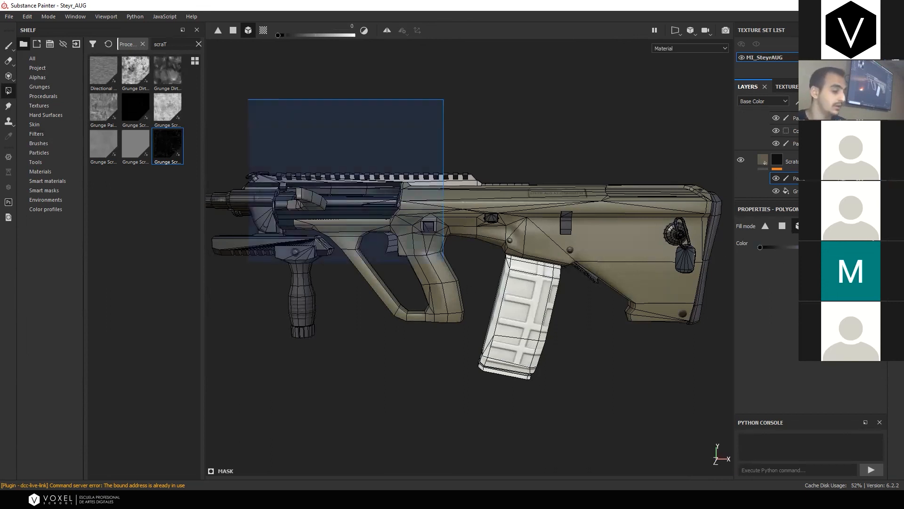
click(9, 47)
scroll(476, 214, up, 10)
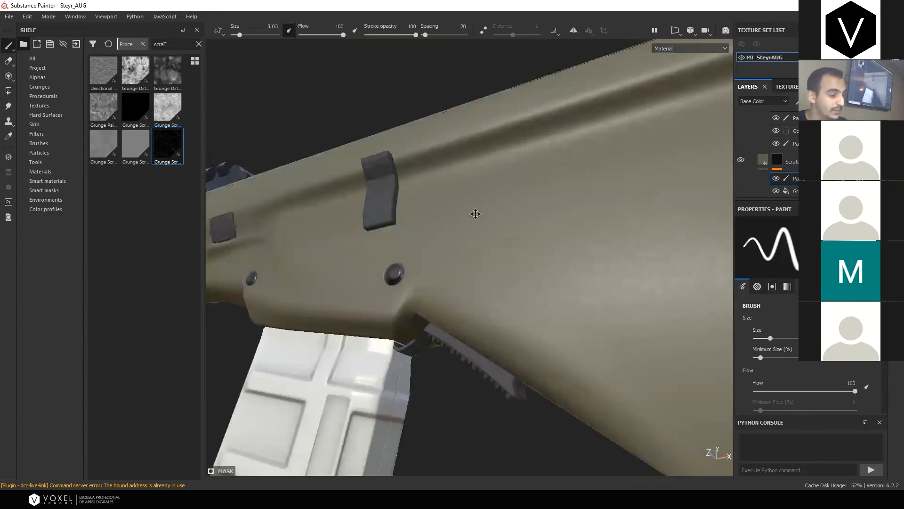
alt+drag(476, 214, 480, 259)
ctrl+right_drag(476, 253, 494, 253)
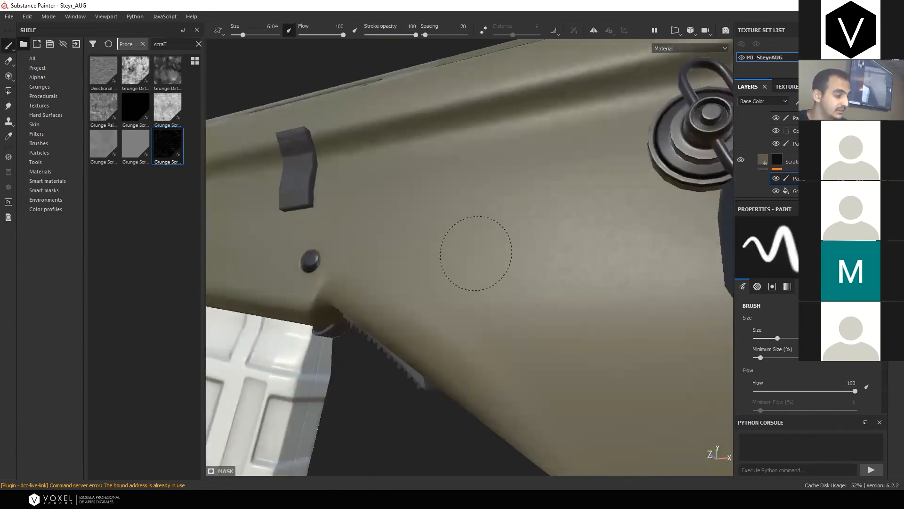
Find the Dirt 2 brush by searching for "DIRT", and set its flow to 56 with pen pressure controlling the flow
click(39, 143)
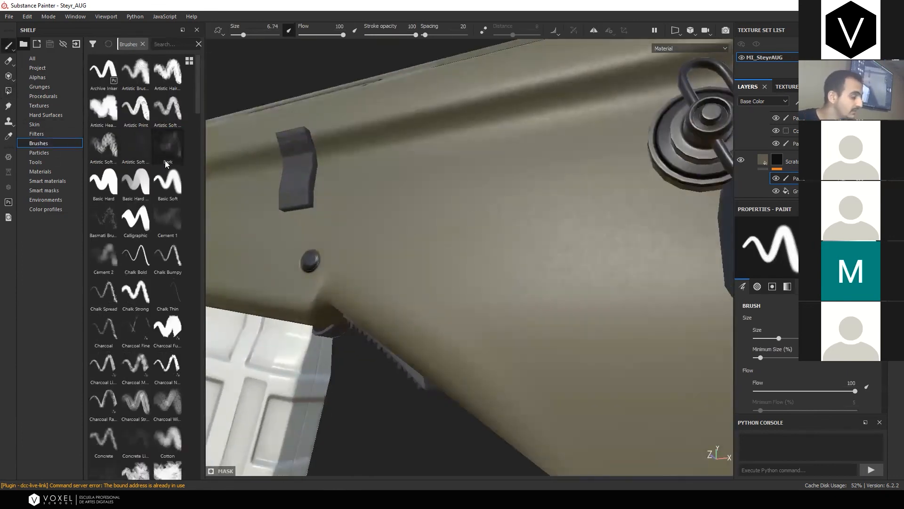
click(171, 44)
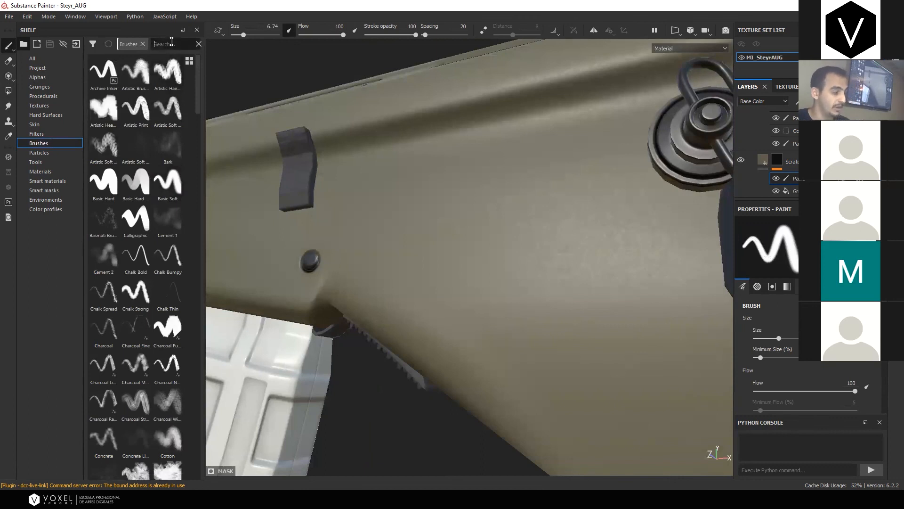
text(DiRT)
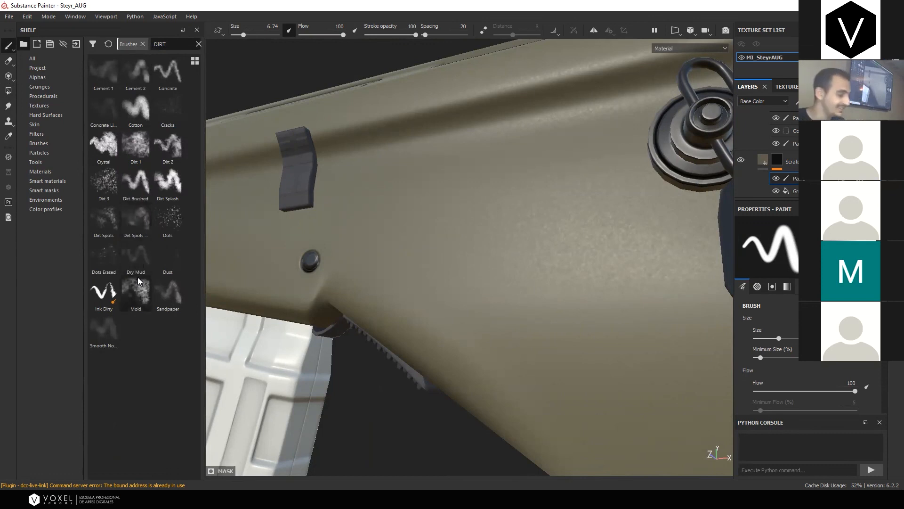
click(169, 151)
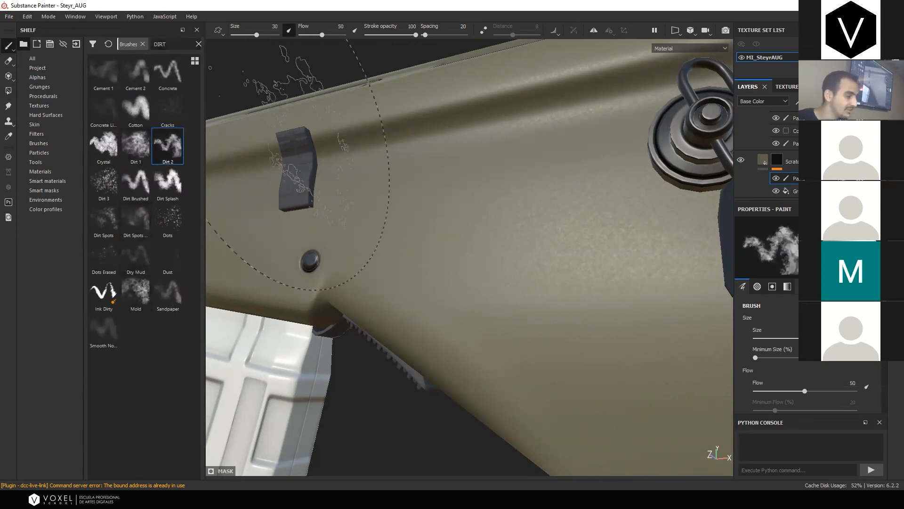
click(315, 35)
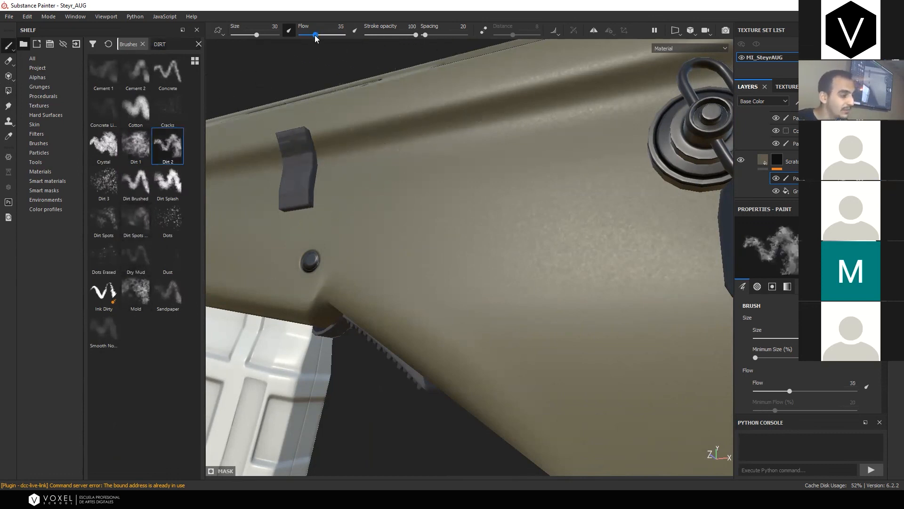
click(354, 31)
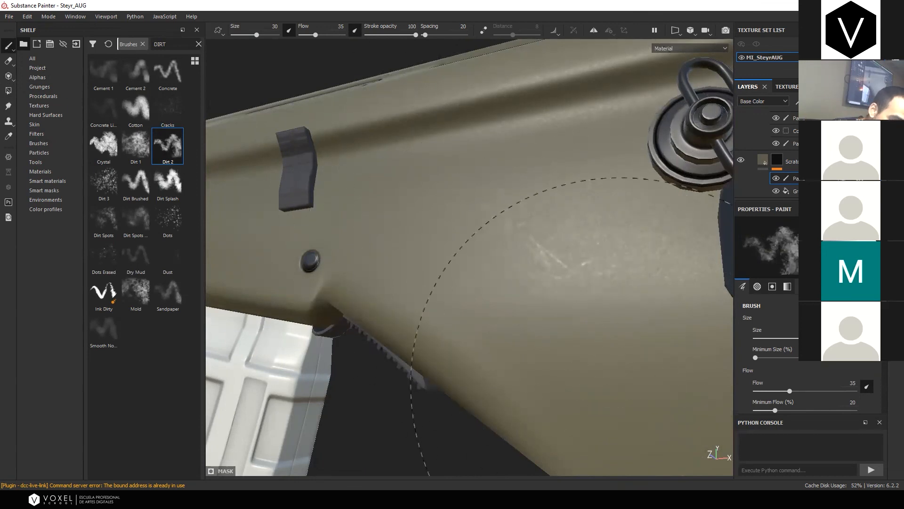
click(324, 34)
Brush scratches onto the rear and upper stock, checking them in the Roughness channel before returning to Material view
key(c)
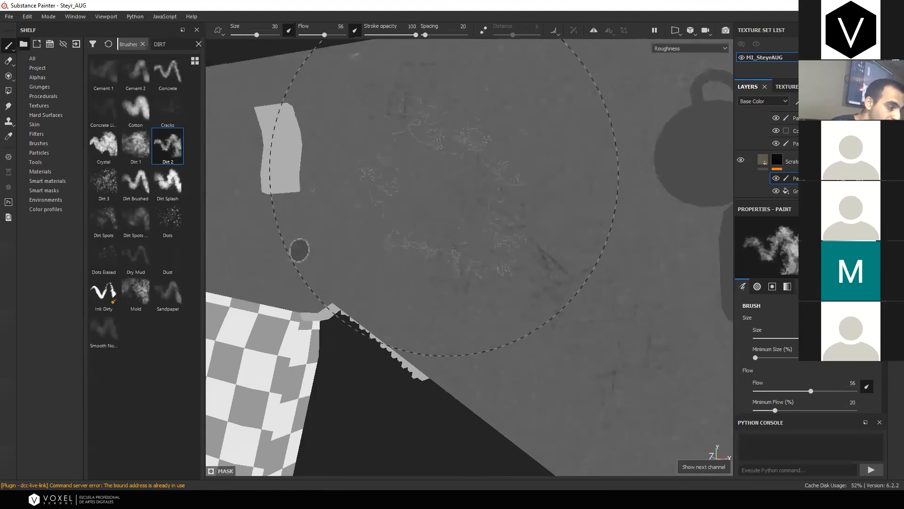
key(m)
scroll(410, 275, down, 3)
alt+drag(410, 276, 531, 254)
alt+middle_drag(530, 254, 725, 325)
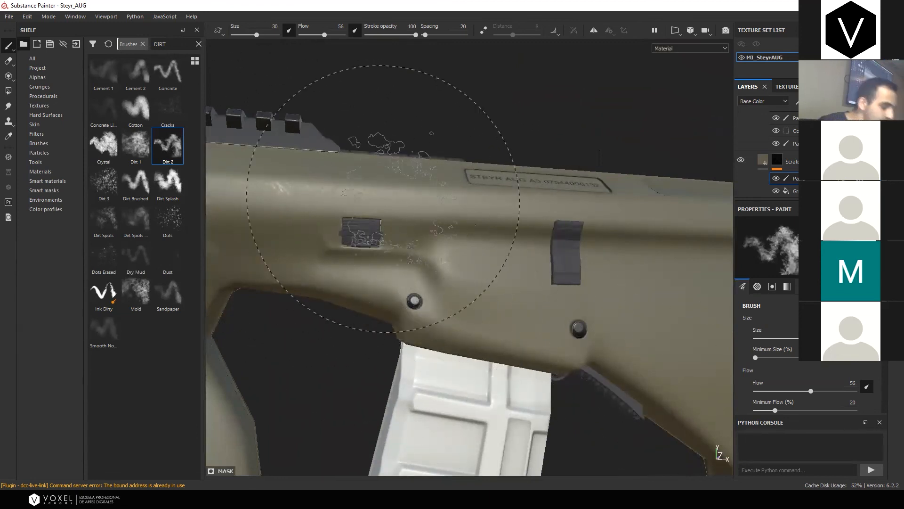
Reduce the brush size to 15.64 and paint light scratches along the receiver ridge above the grip
mouse_move(404, 202)
alt+mouse_down()
mouse_move(484, 148)
mouse_move(476, 187)
mouse_move(679, 177)
alt+mouse_up()
mouse_move(678, 178)
alt+right_down()
mouse_move(582, 188)
mouse_move(575, 177)
alt+right_up()
alt+middle_drag(575, 174, 534, 165)
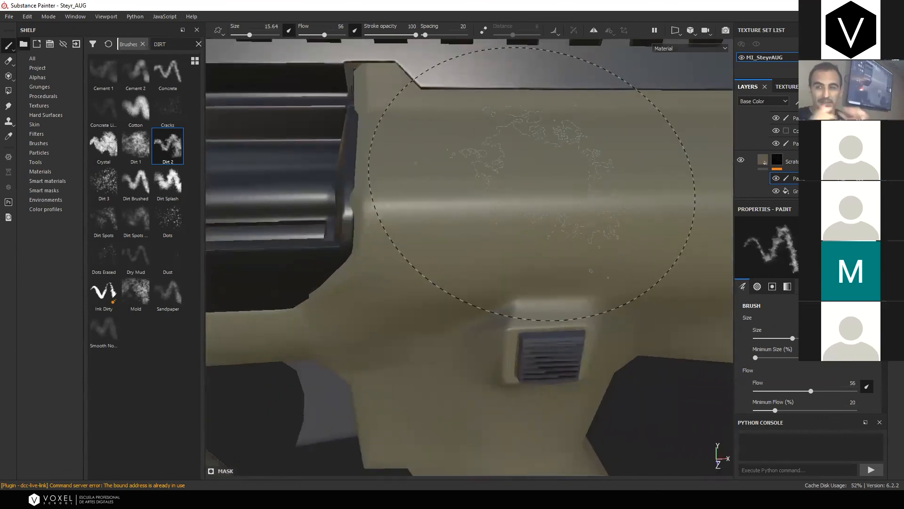
right_click(532, 184)
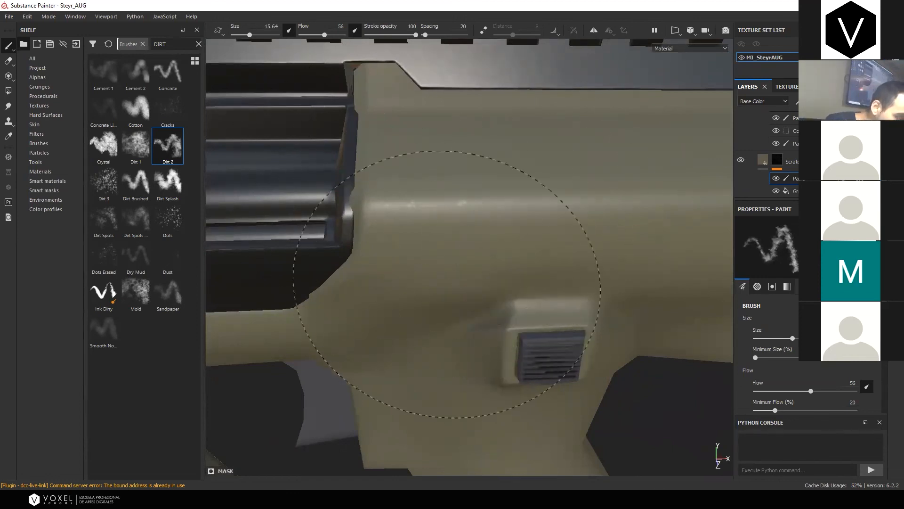
right_click(492, 273)
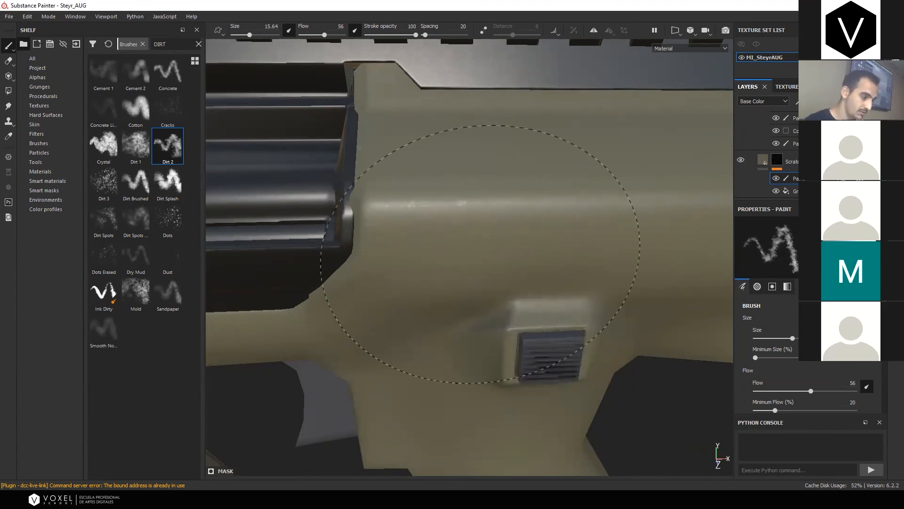
Display the Roughness channel and paint scratches over the grip and trigger guard on both sides of the rifle
scroll(496, 203, down, 3)
key(c)
scroll(496, 203, down, 1)
alt+middle_drag(612, 226, 301, 141)
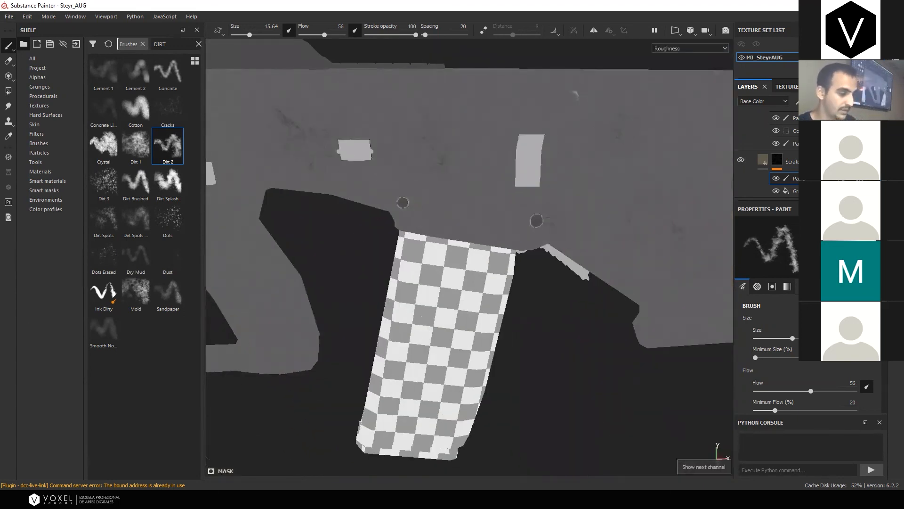
alt+drag(405, 188, 452, 207)
alt+middle_drag(452, 207, 652, 206)
scroll(435, 284, up, 3)
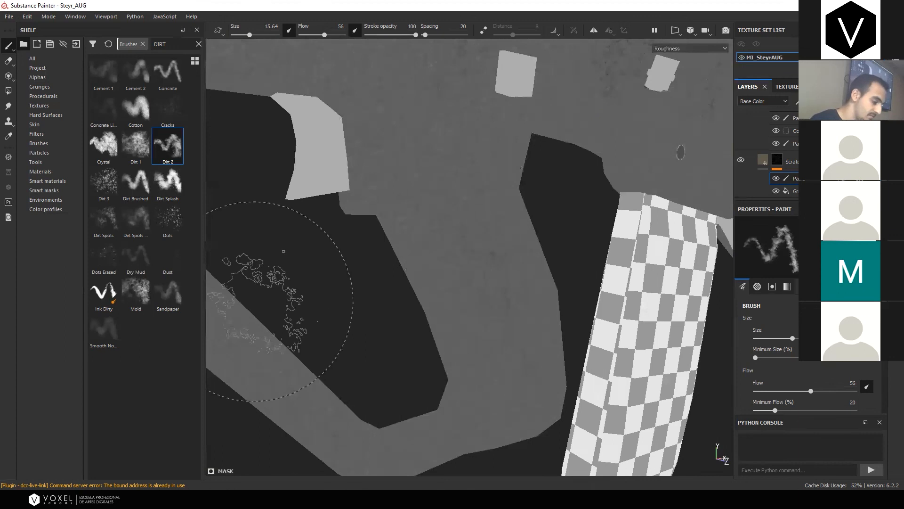
alt+drag(329, 419, 380, 341)
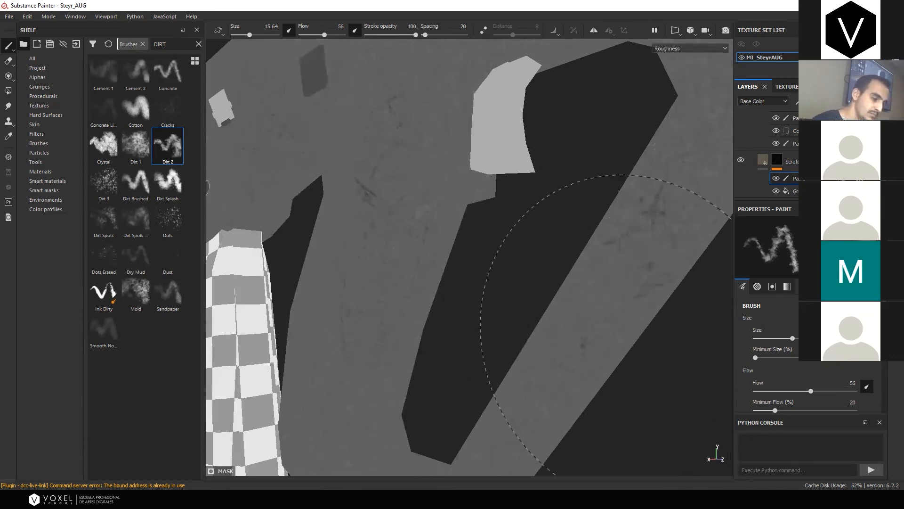
alt+right_drag(631, 75, 419, 85)
alt+middle_drag(530, 186, 671, 383)
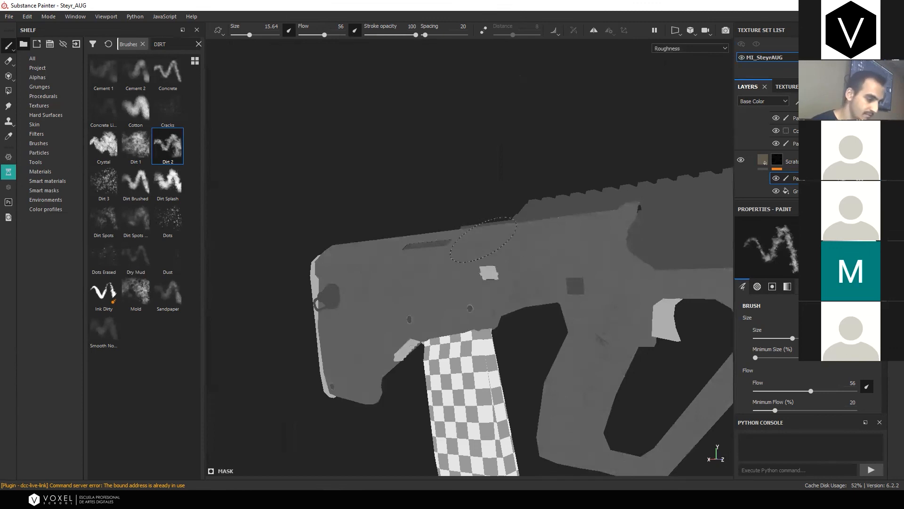
Return to Material view, paint scratches on the opposite side of the stock, and toggle the Scratches layer's visibility to compare
key(m)
alt+drag(482, 240, 523, 264)
shift+right_drag(523, 264, 662, 319)
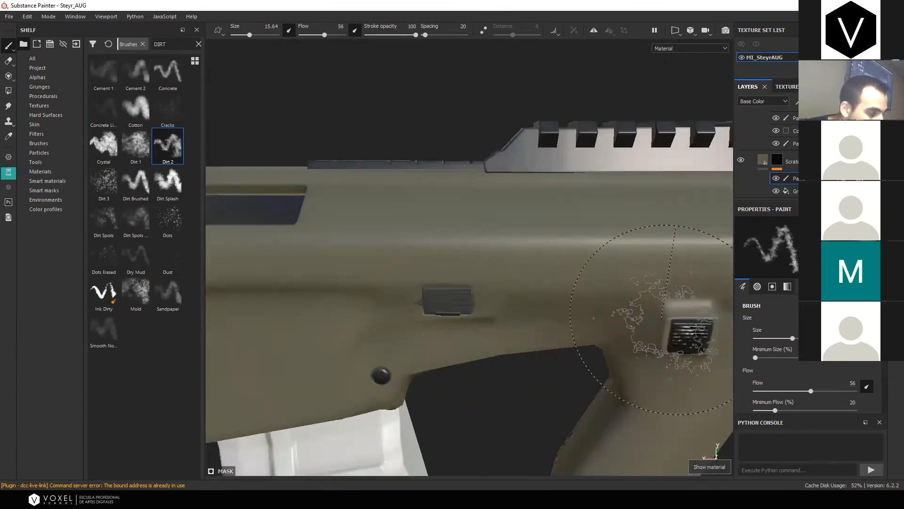
alt+drag(664, 319, 646, 308)
alt+middle_drag(376, 306, 683, 247)
alt+middle_drag(348, 286, 545, 244)
alt+drag(545, 244, 587, 203)
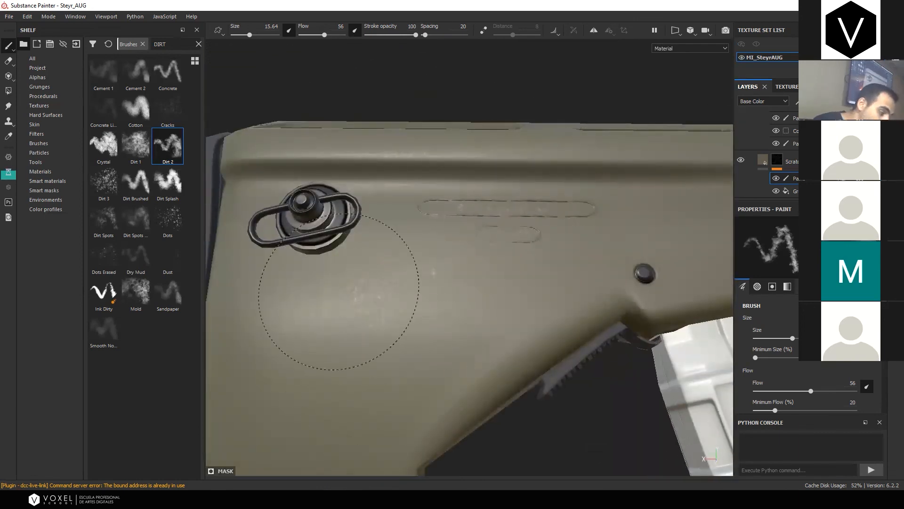
shift+right_drag(464, 333, 484, 335)
shift+drag(484, 335, 478, 332)
scroll(480, 333, down, 1)
click(740, 161)
Enlarge the brush to 25.33, dab more scratches onto the stock below the sling swivel, and save the project
ctrl+right_drag(436, 352, 464, 352)
click(368, 321)
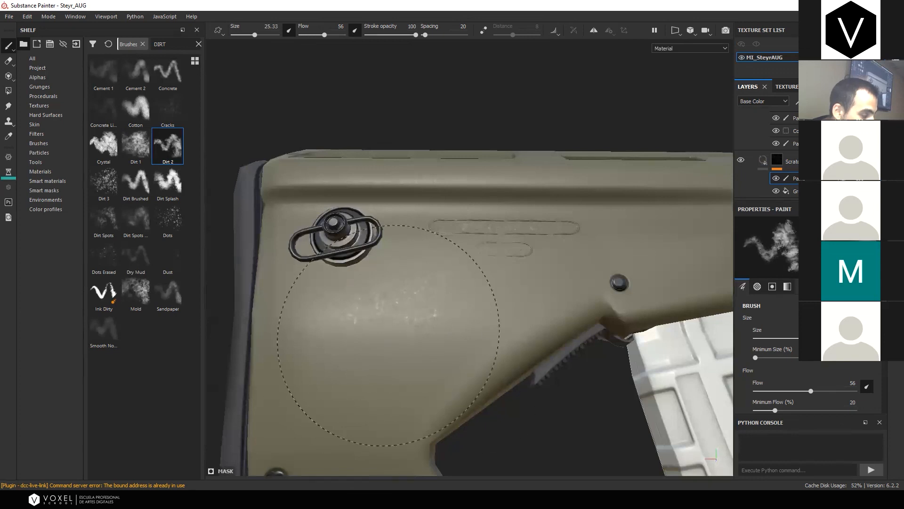
mouse_move(669, 193)
alt+mouse_down()
mouse_move(599, 265)
mouse_move(605, 255)
alt+mouse_up()
key(ctrl+s)
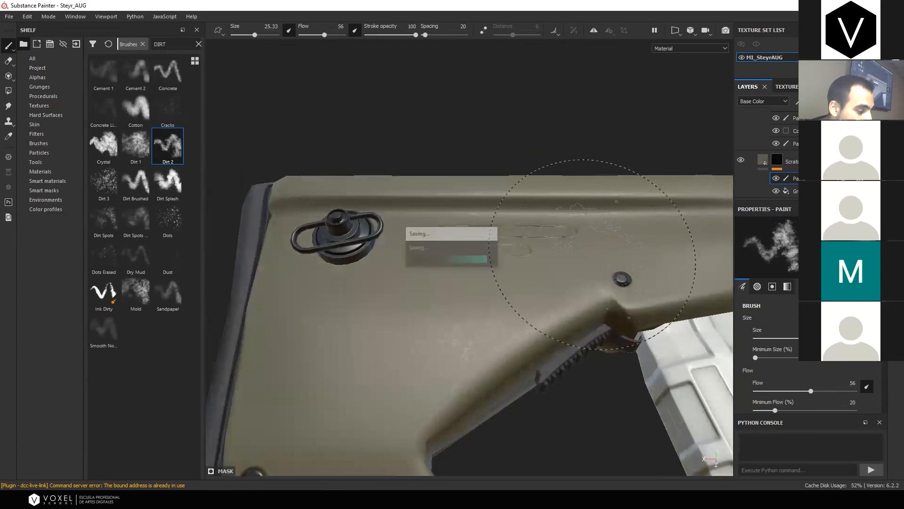
key(ctrl)
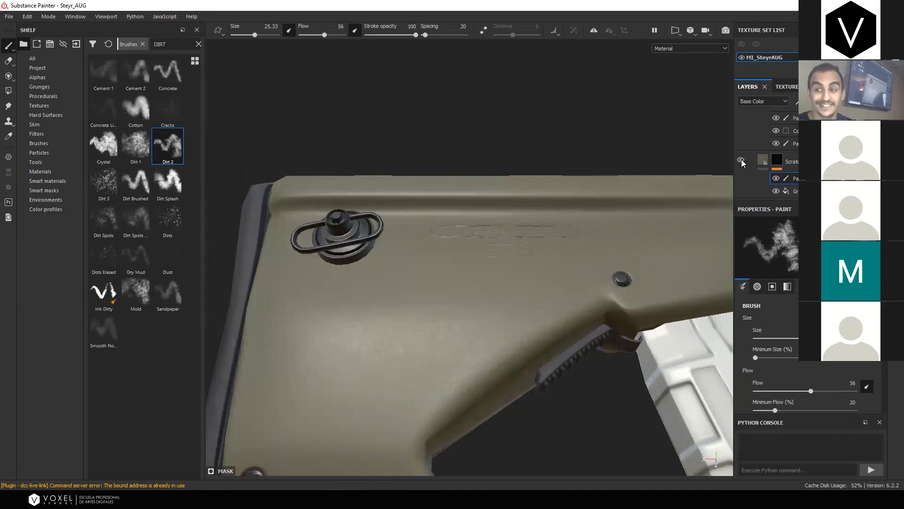
Add a fill layer above the Scratches layer and leave only its metallic and roughness channels enabled
alt+drag(465, 242, 556, 258)
shift+right_drag(556, 257, 415, 273)
alt+drag(414, 274, 502, 266)
click(793, 162)
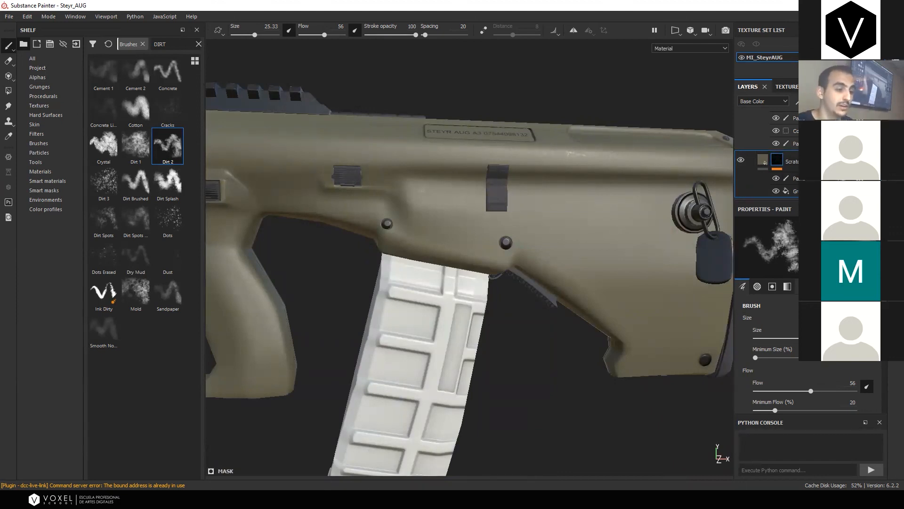
click(838, 102)
click(752, 236)
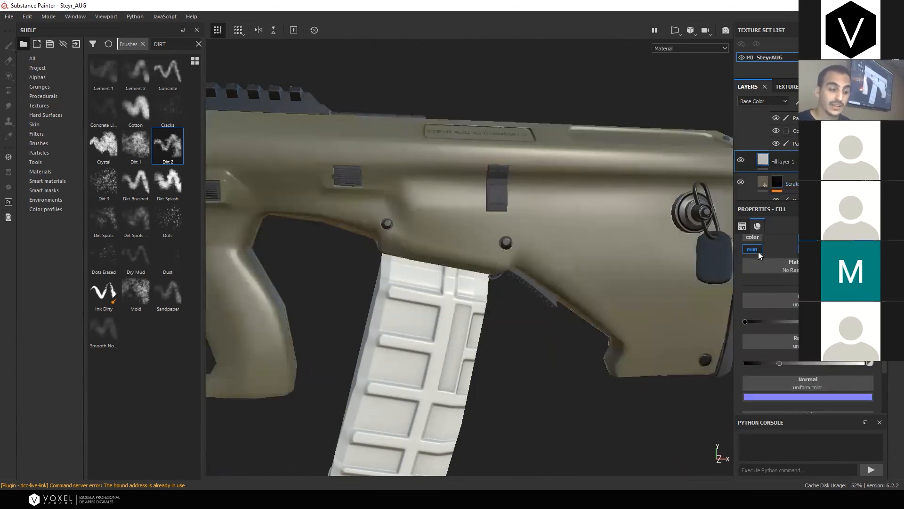
scroll(759, 351, up, 1)
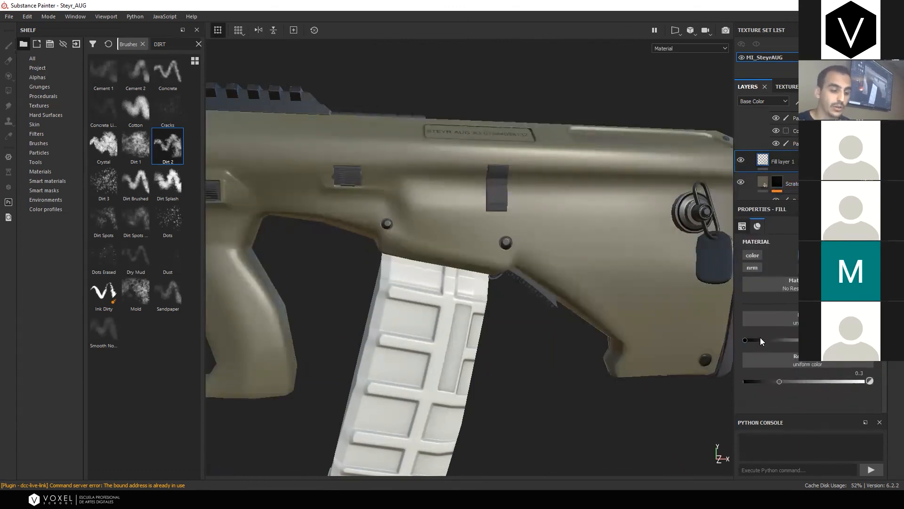
Try a raised metallic value with roughness 0.2529 on the new fill layer, and return metallic to 0
drag(745, 339, 788, 341)
drag(779, 381, 774, 381)
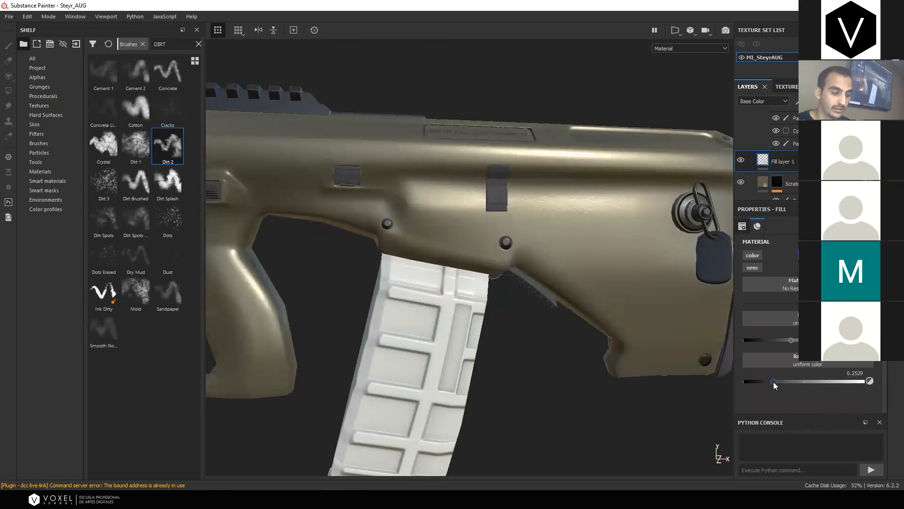
alt+drag(587, 287, 595, 229)
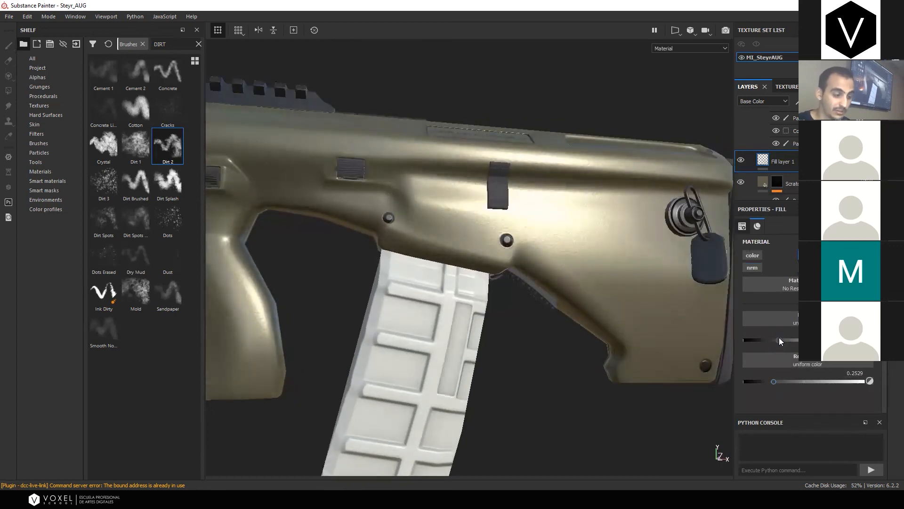
drag(783, 340, 741, 340)
Lower the fill layer's roughness to 0.1440, rename it FingerPrint, and give it a black mask
drag(772, 384, 766, 384)
alt+drag(529, 282, 506, 225)
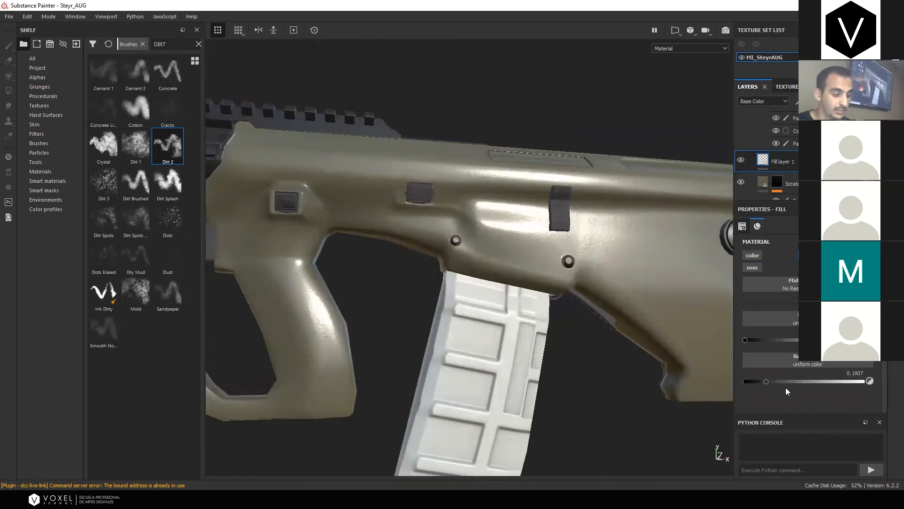
drag(766, 384, 762, 384)
alt+drag(639, 302, 617, 294)
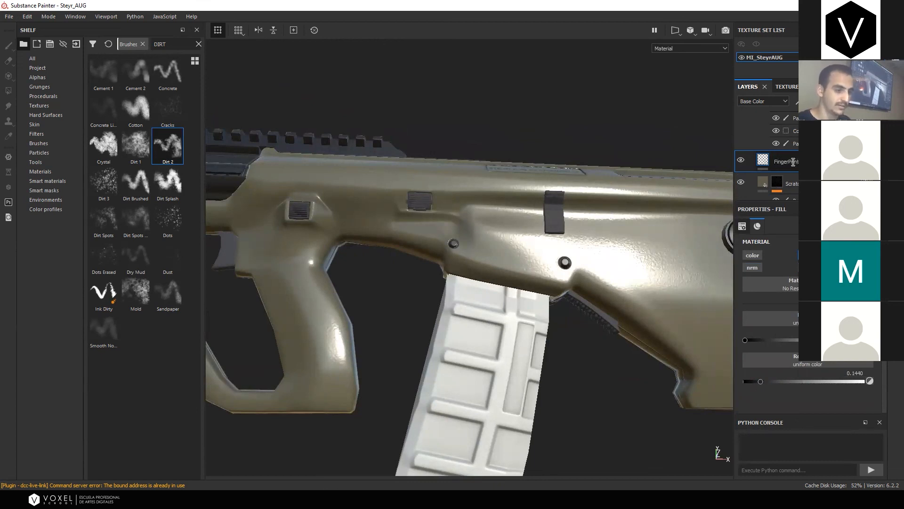
key(Return)
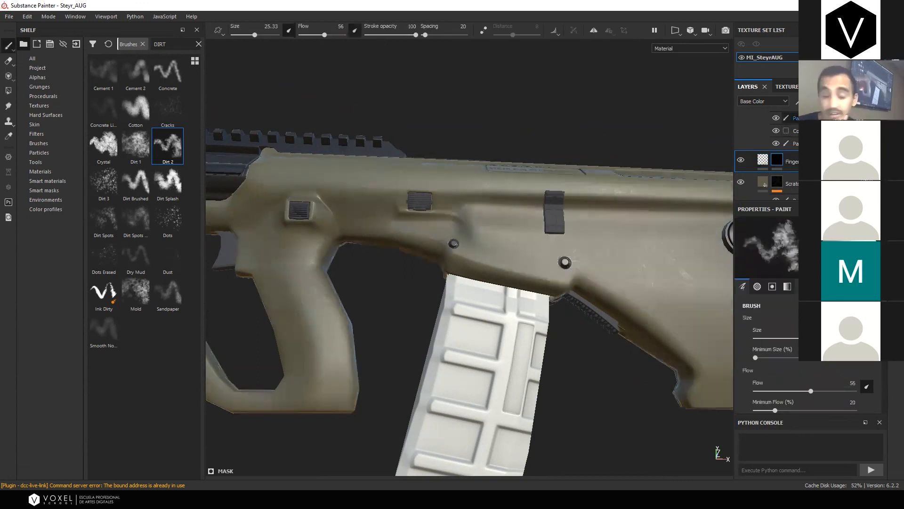
click(799, 102)
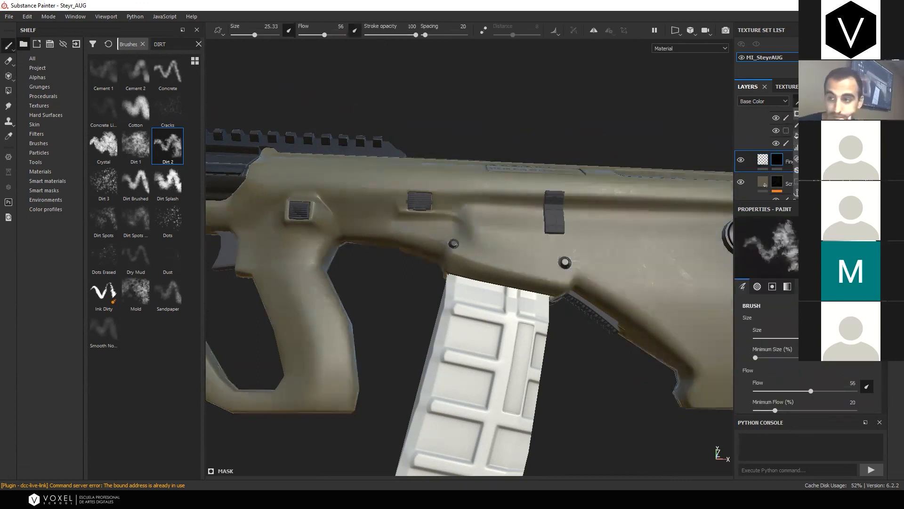
click(811, 125)
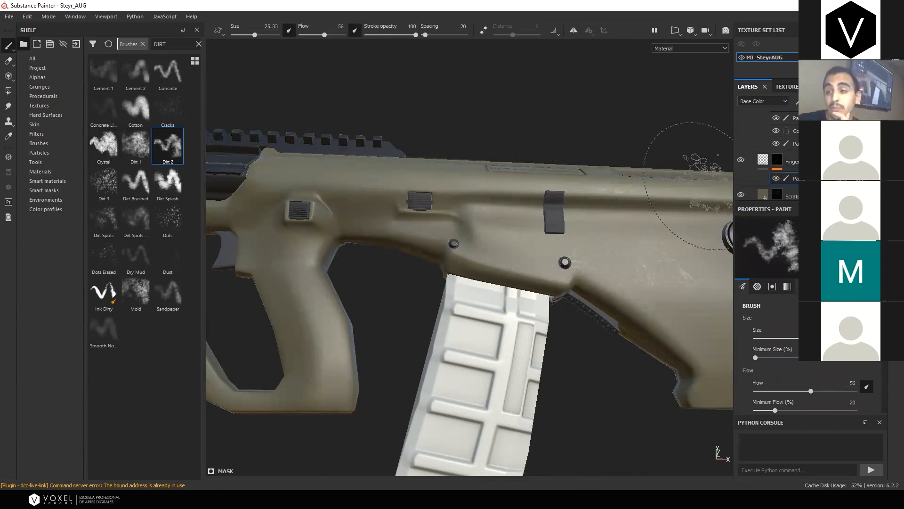
click(876, 178)
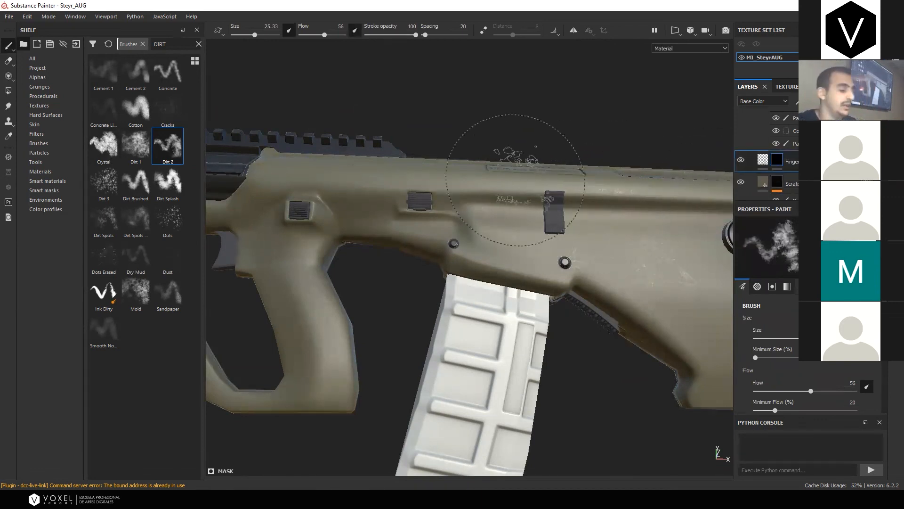
Add a fill effect to the fingerprint layer's mask and assign the third Grunge Fingerprints procedural, found by searching for "fing"
click(799, 101)
click(811, 137)
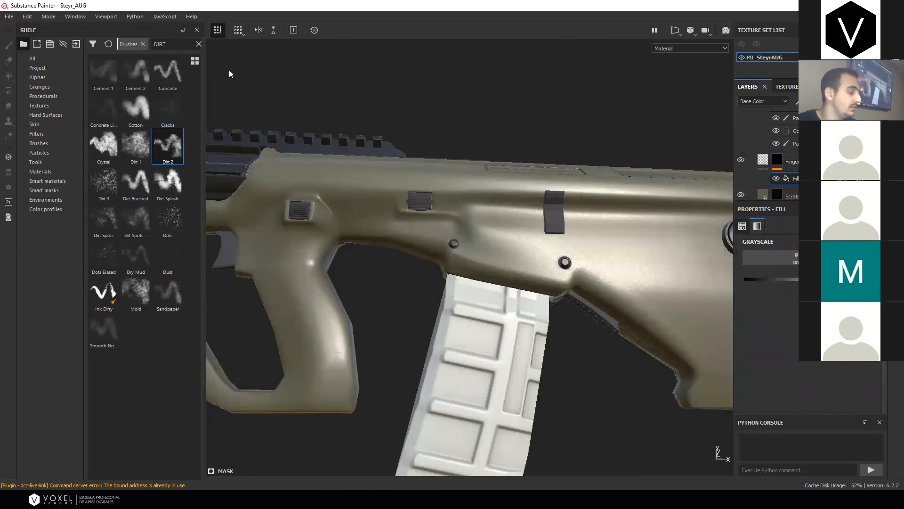
click(198, 44)
click(43, 96)
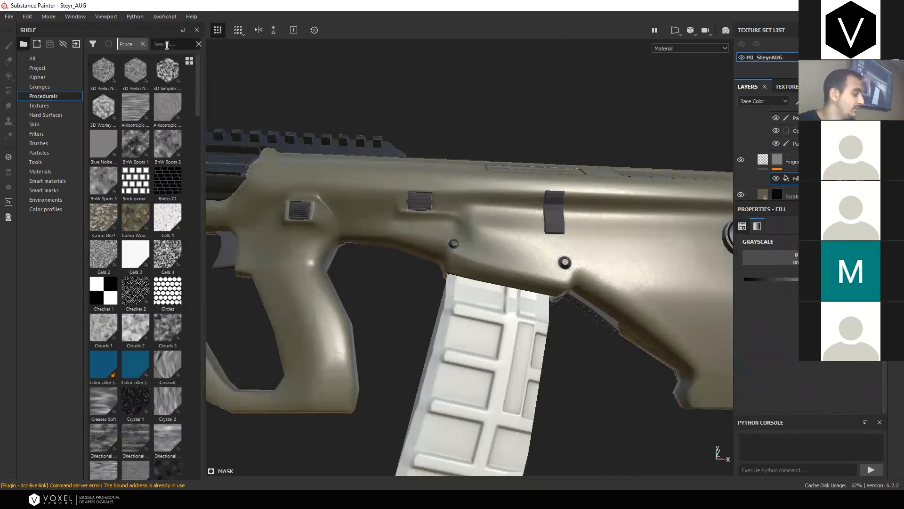
text(fing)
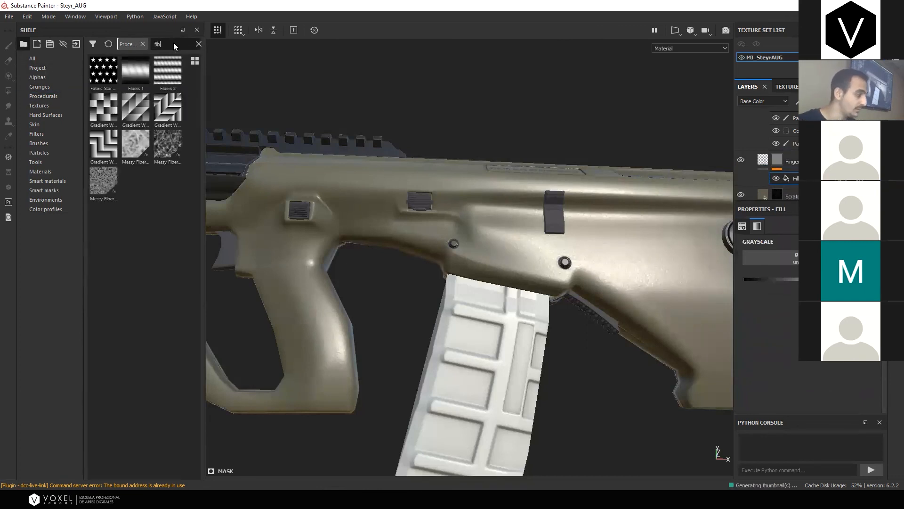
drag(169, 78, 770, 258)
mouse_move(607, 283)
alt+mouse_down()
mouse_move(648, 265)
mouse_move(496, 264)
mouse_move(644, 251)
mouse_move(671, 238)
alt+mouse_up()
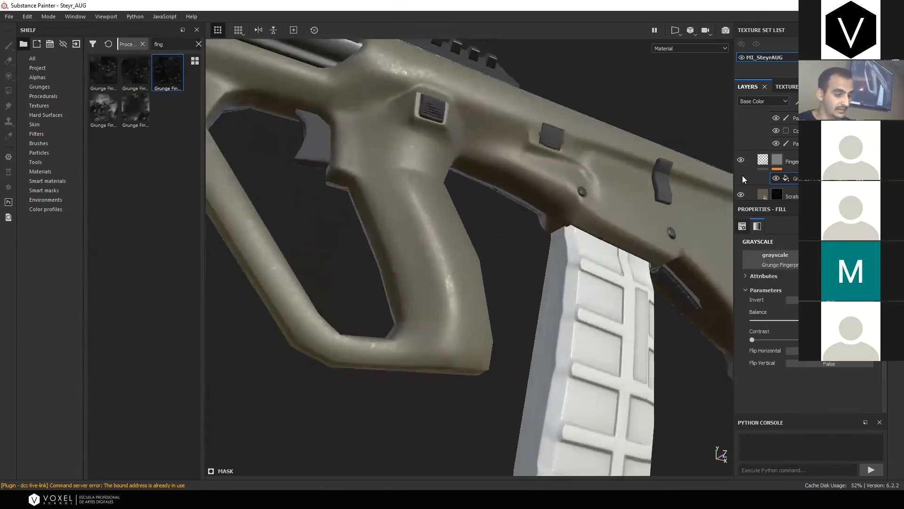
Compare the rifle with the fingerprint layer shown and hidden, and examine its grunge mask across the whole model
click(738, 159)
click(738, 159)
click(738, 158)
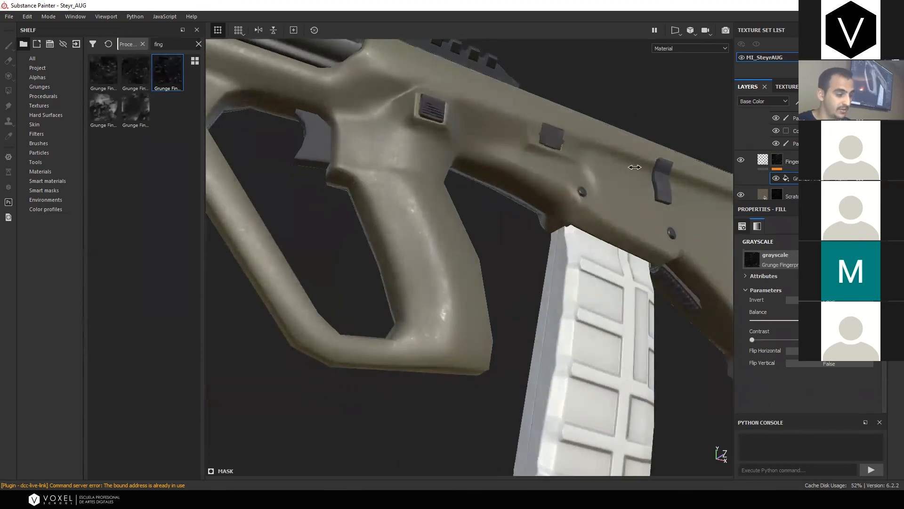
key(c)
key(c)
key(c)
key(c)
key(c)
alt+drag(668, 247, 542, 305)
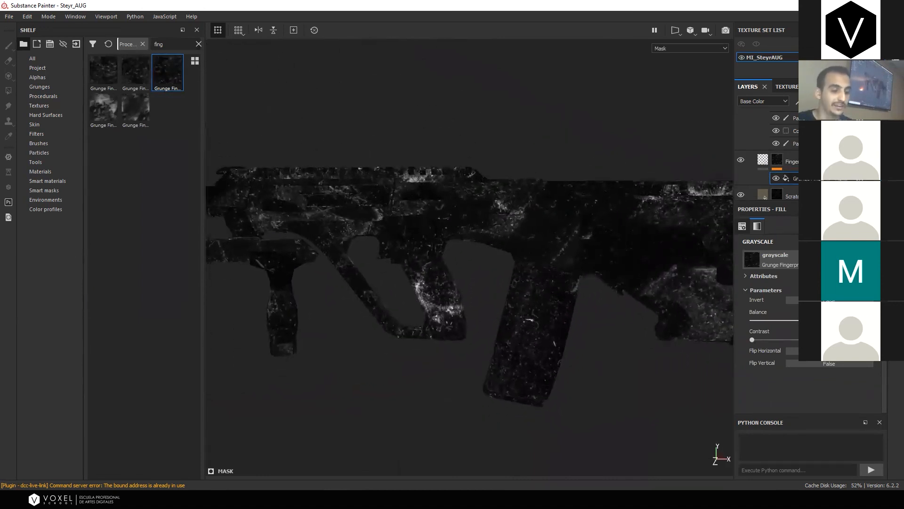
Remove the grunge fill from the fingerprint layer's mask, add a paint effect to it, and choose the Basic Hard brush
key(Delete)
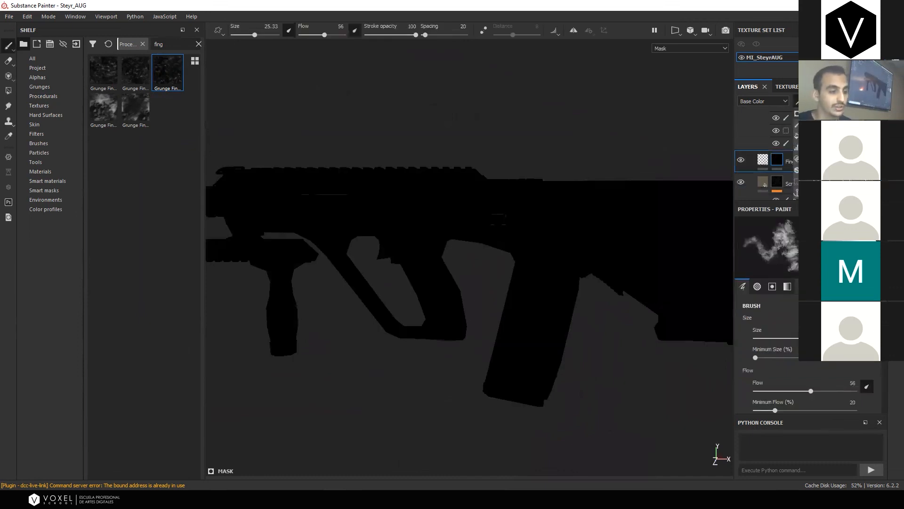
click(42, 142)
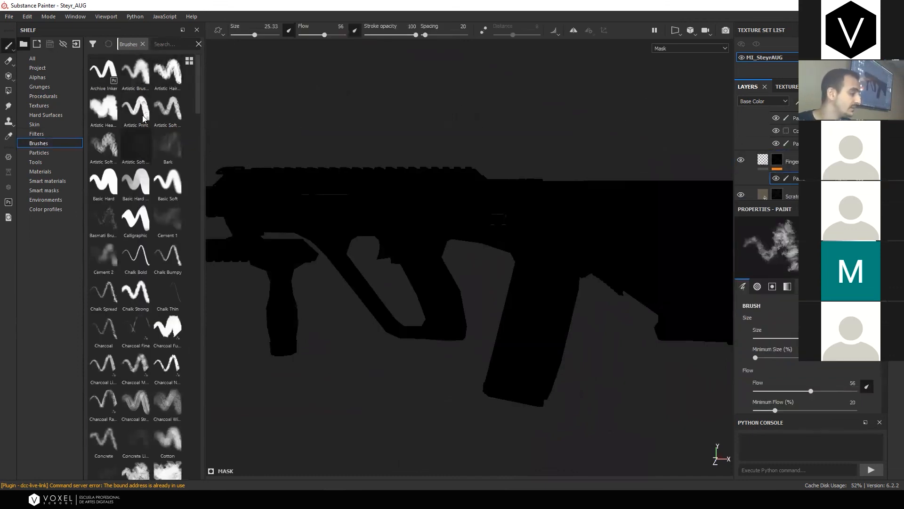
click(114, 184)
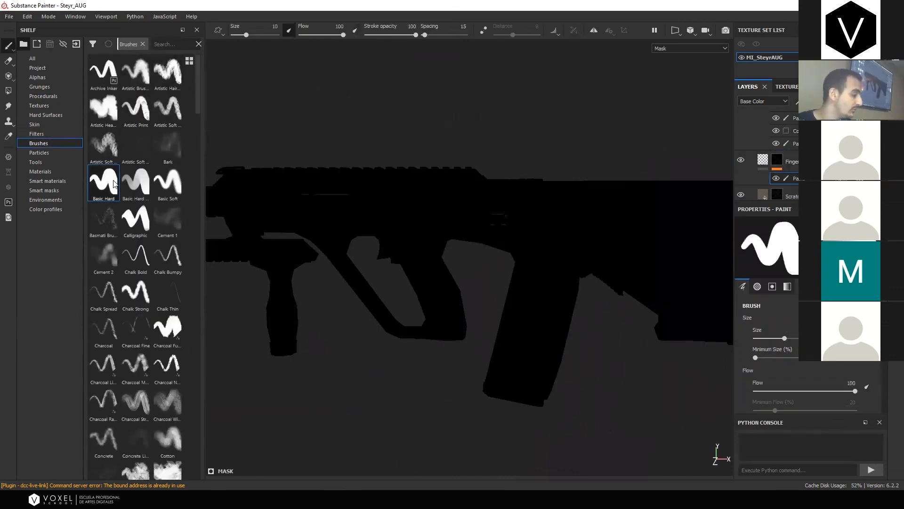
Search the alphas for "fin" and load a single fingerprint alpha into the brush
click(47, 78)
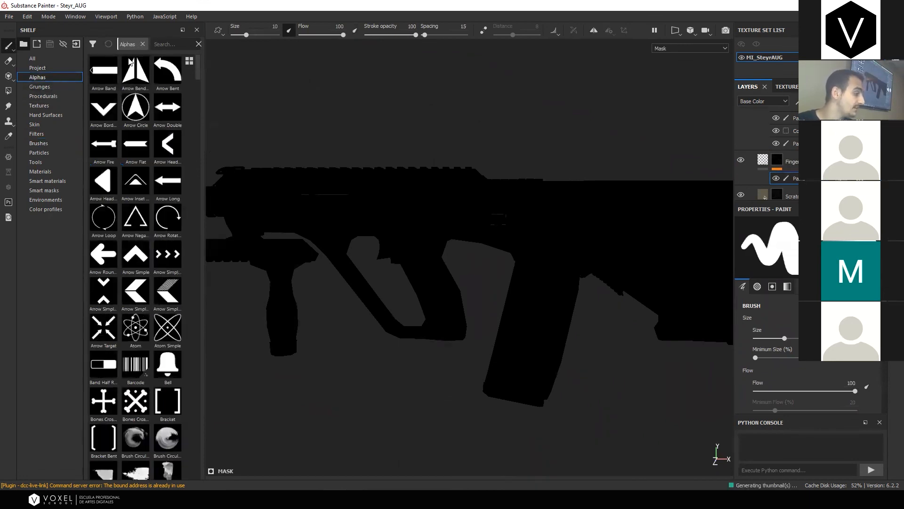
click(181, 42)
text(fin)
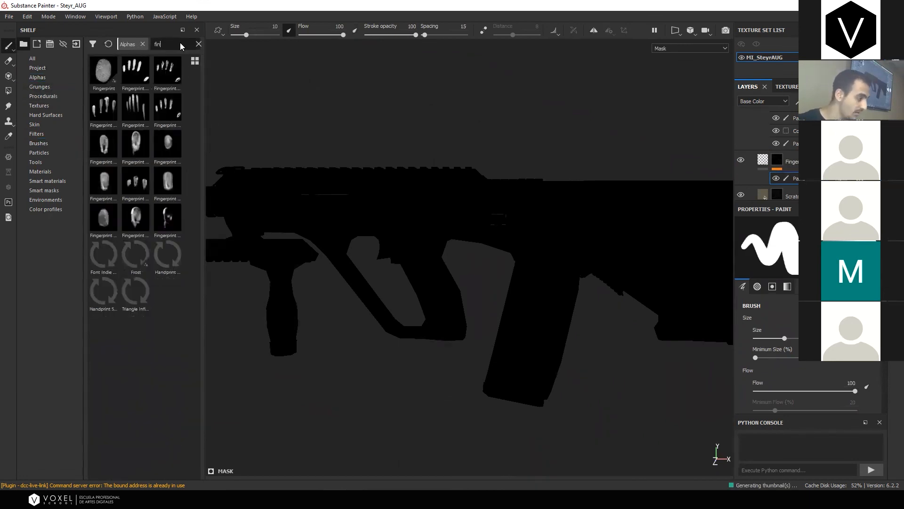
click(167, 181)
Return to the material view and size the fingerprint brush to 14.73 with a 275-degree angle over the pistol grip
scroll(414, 282, up, 6)
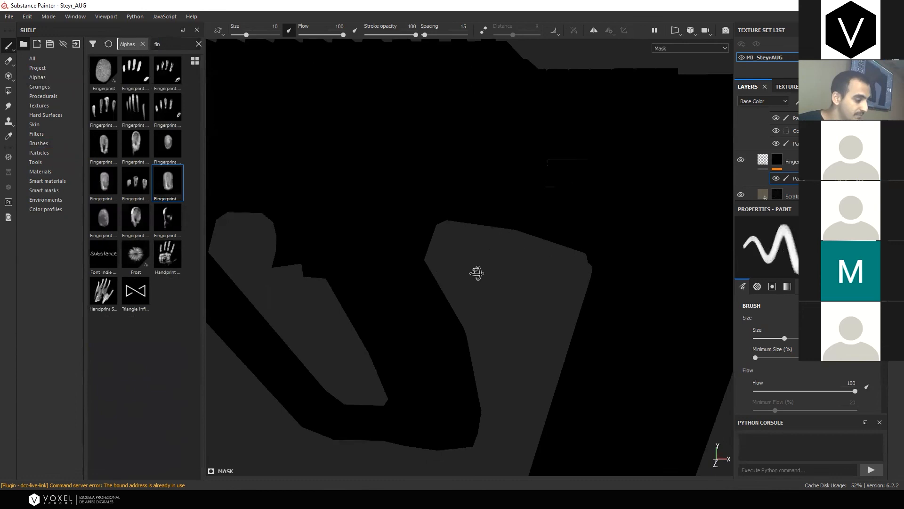
key(m)
click(444, 271)
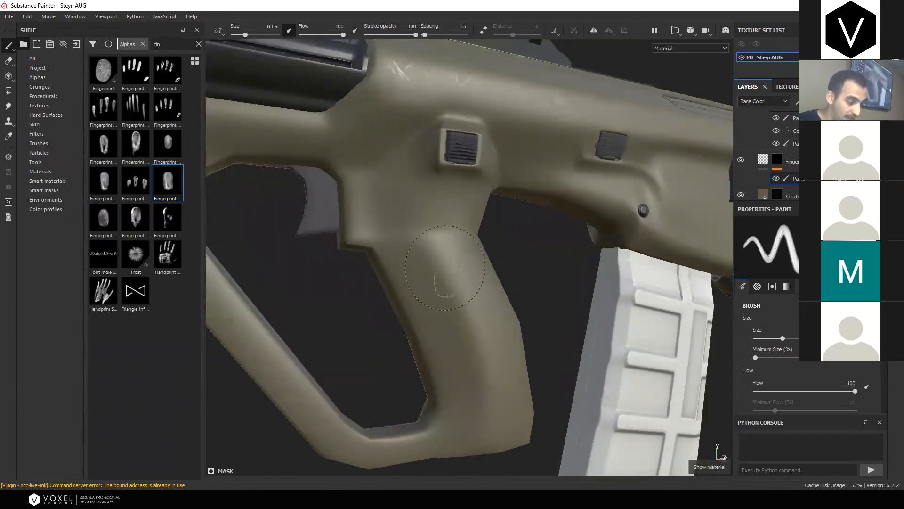
ctrl+right_drag(422, 292, 445, 292)
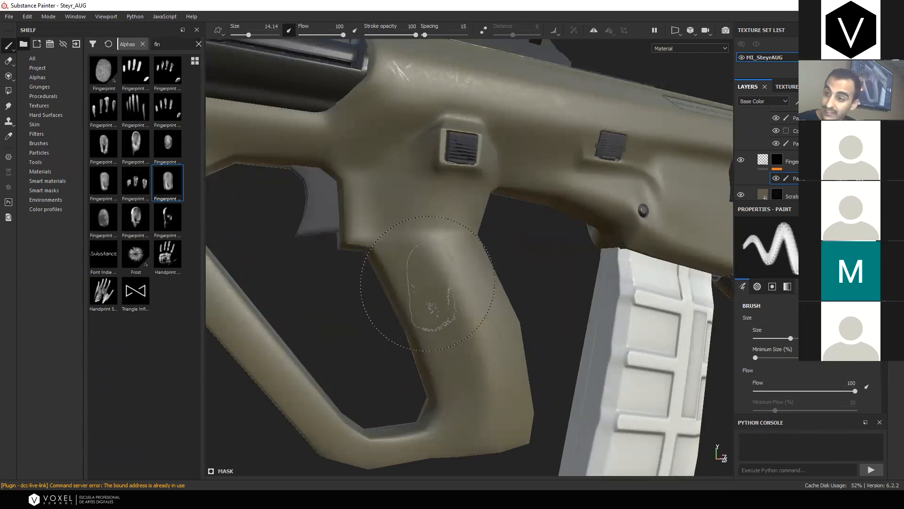
ctrl+right_drag(428, 283, 443, 283)
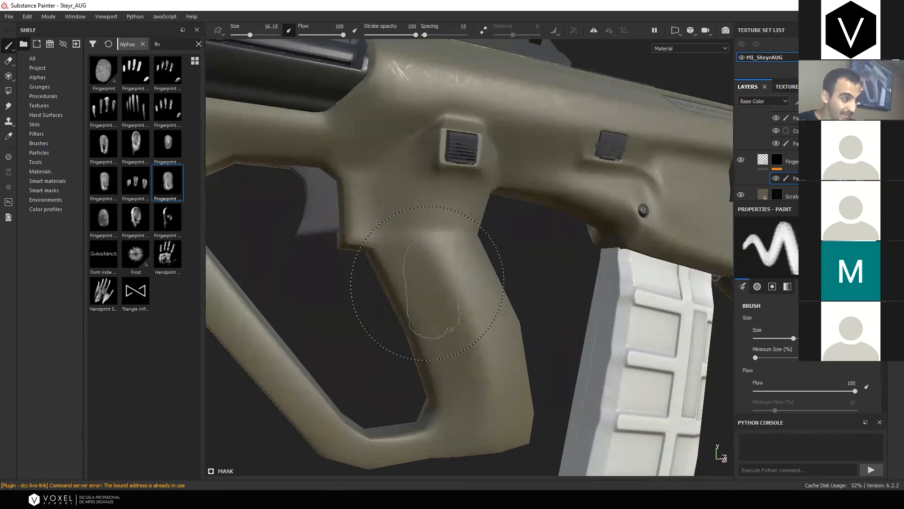
scroll(779, 341, down, 3)
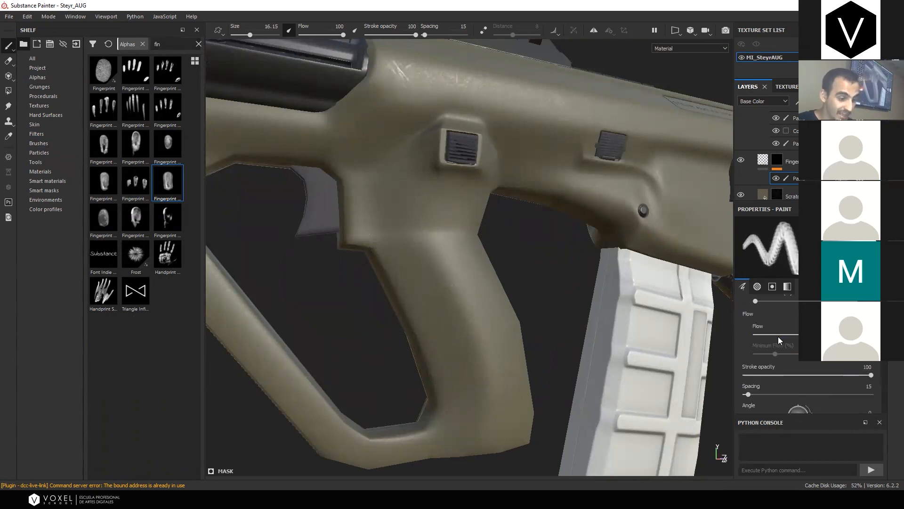
ctrl+right_drag(454, 328, 446, 328)
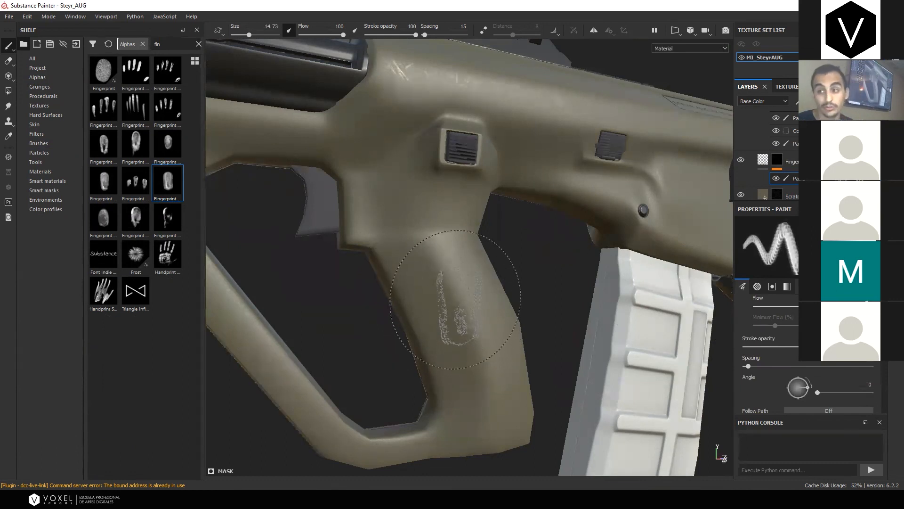
ctrl+drag(455, 292, 455, 264)
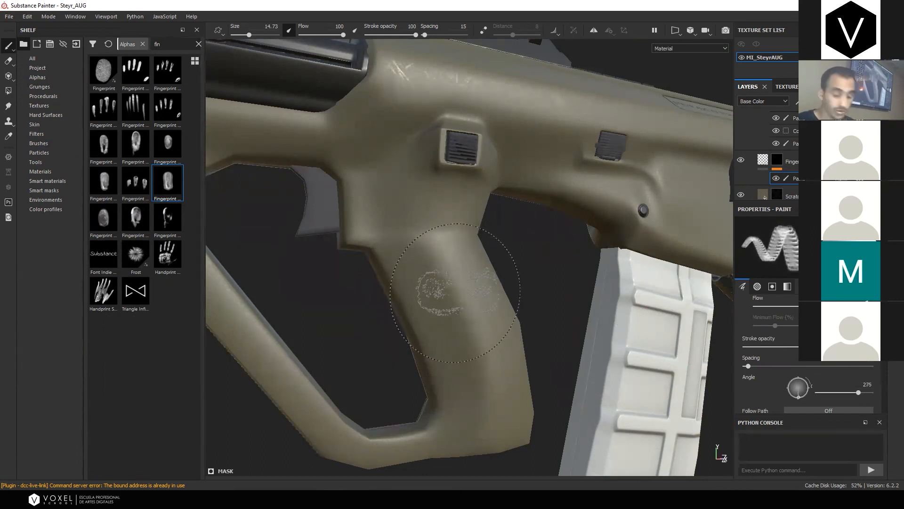
Rotate the fingerprint brush to 307 degrees and stamp a print on the opposite side of the pistol grip
alt+drag(450, 325, 416, 242)
scroll(371, 201, up, 2)
alt+drag(438, 284, 725, 332)
shift+right_drag(536, 314, 359, 315)
alt+drag(292, 169, 358, 224)
ctrl+drag(426, 332, 426, 325)
click(425, 329)
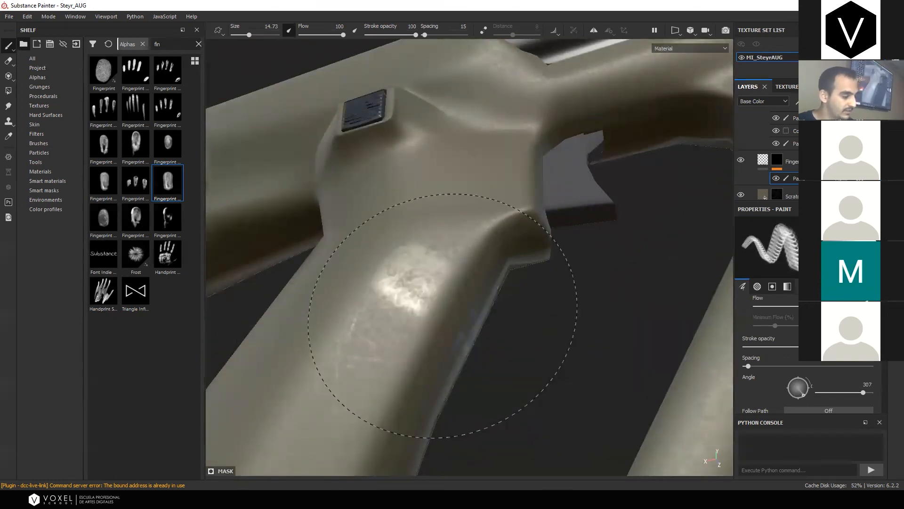
Reduce the brush size to 11.95 and stamp another fingerprint further down the pistol grip
mouse_move(504, 414)
alt+mouse_down()
mouse_move(495, 394)
mouse_move(480, 405)
mouse_move(438, 378)
mouse_move(433, 300)
alt+mouse_up()
ctrl+right_drag(399, 314, 386, 312)
click(431, 309)
mouse_move(456, 377)
alt+mouse_down()
mouse_move(566, 431)
mouse_move(505, 400)
alt+mouse_up()
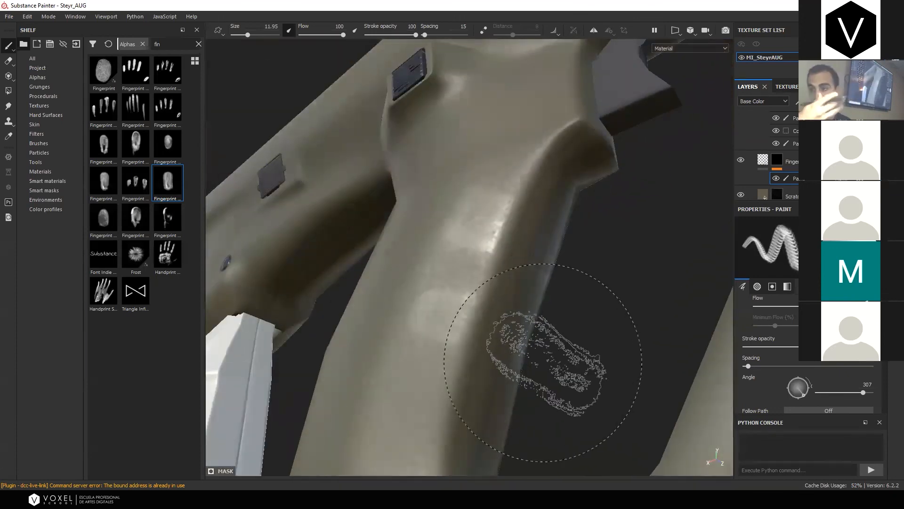
mouse_move(528, 355)
alt+mouse_down()
mouse_move(484, 369)
mouse_move(490, 353)
mouse_move(535, 323)
mouse_move(456, 372)
alt+mouse_up()
Switch to a different fingerprint alpha and enlarge the brush to 12.66 for more prints on the grip
click(136, 219)
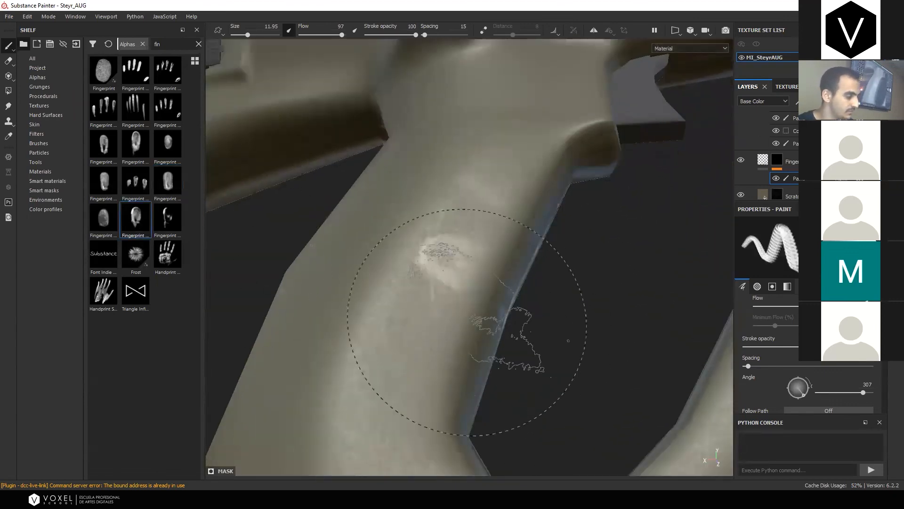
ctrl+right_drag(478, 328, 475, 327)
ctrl+right_drag(521, 192, 533, 169)
mouse_move(539, 151)
alt+mouse_down()
mouse_move(439, 249)
mouse_move(542, 264)
mouse_move(585, 252)
mouse_move(599, 208)
mouse_move(502, 210)
alt+mouse_up()
shift+right_drag(503, 210, 678, 217)
alt+middle_drag(678, 217, 457, 232)
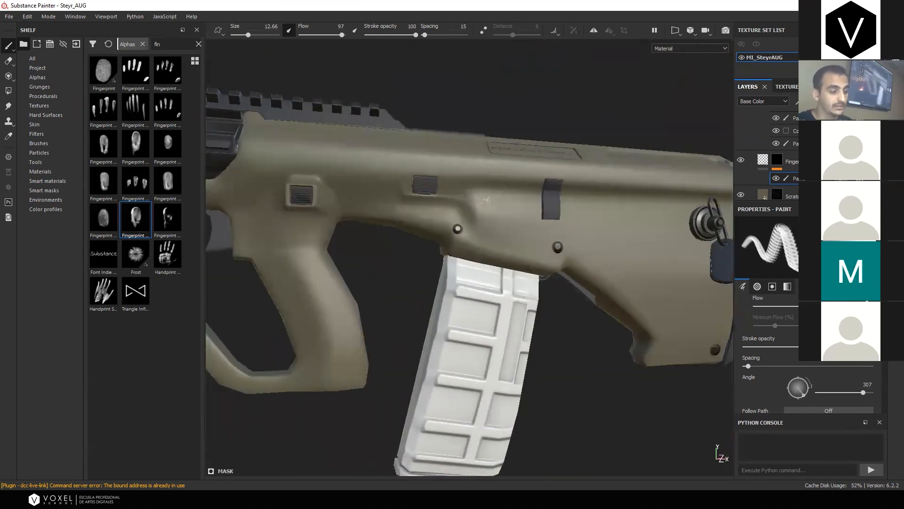
Move the fingerprint layer out of the plastic folder to the top of the layer stack
alt+drag(457, 231, 517, 210)
scroll(540, 226, up, 8)
mouse_move(582, 217)
alt+mouse_down()
mouse_move(551, 253)
mouse_move(579, 237)
alt+mouse_up()
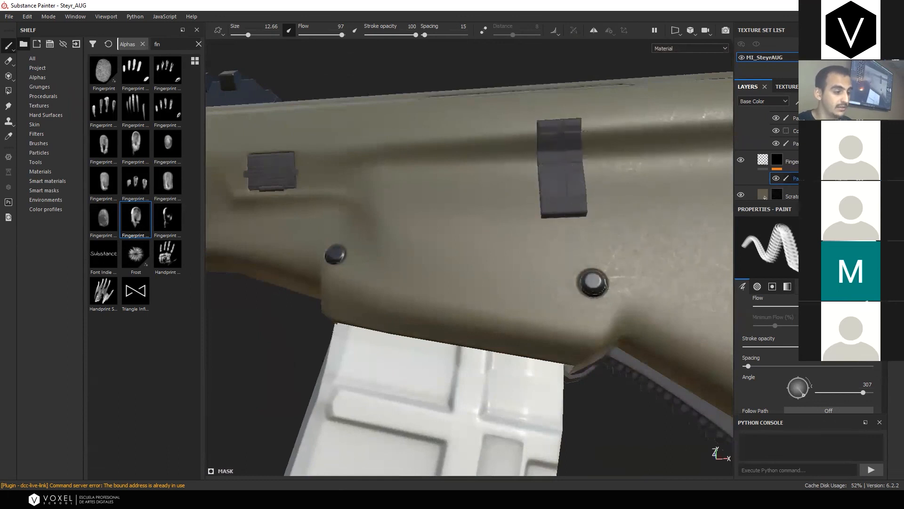
click(792, 162)
scroll(768, 160, down, 5)
scroll(768, 160, up, 3)
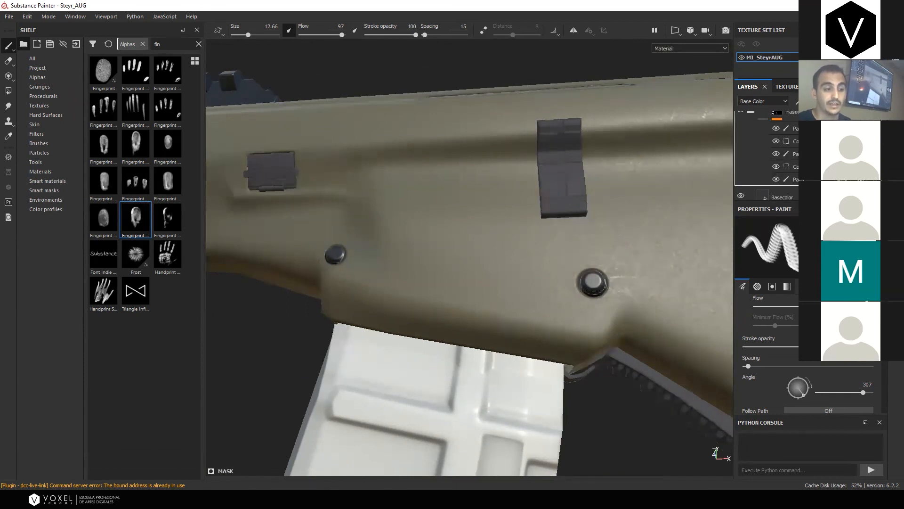
scroll(768, 155, up, 1)
scroll(768, 156, up, 1)
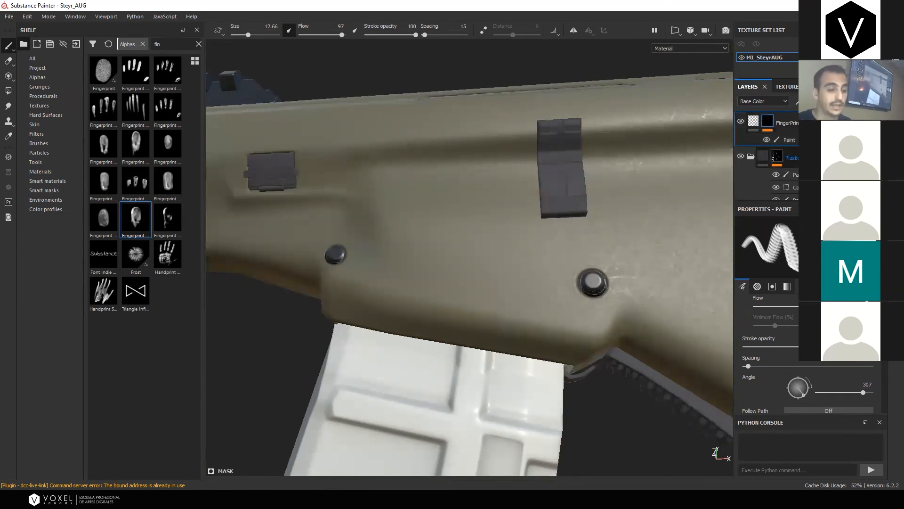
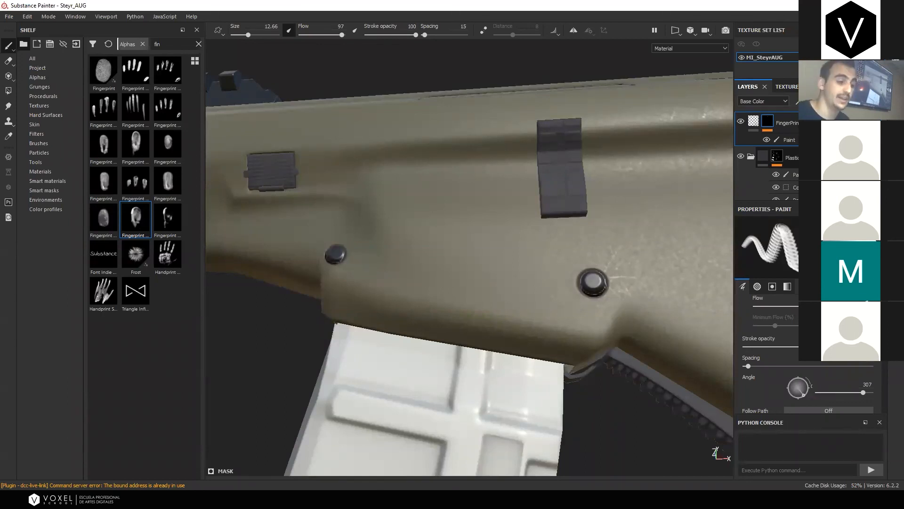
Add a second paint effect to the fingerprint mask and stamp a print at 272 degrees across the dark clip and receiver
mouse_move(581, 191)
alt+mouse_down()
mouse_move(638, 248)
mouse_move(667, 190)
mouse_move(581, 166)
mouse_move(673, 168)
mouse_move(551, 246)
mouse_move(610, 217)
alt+mouse_up()
scroll(581, 166, up, 6)
scroll(675, 165, down, 6)
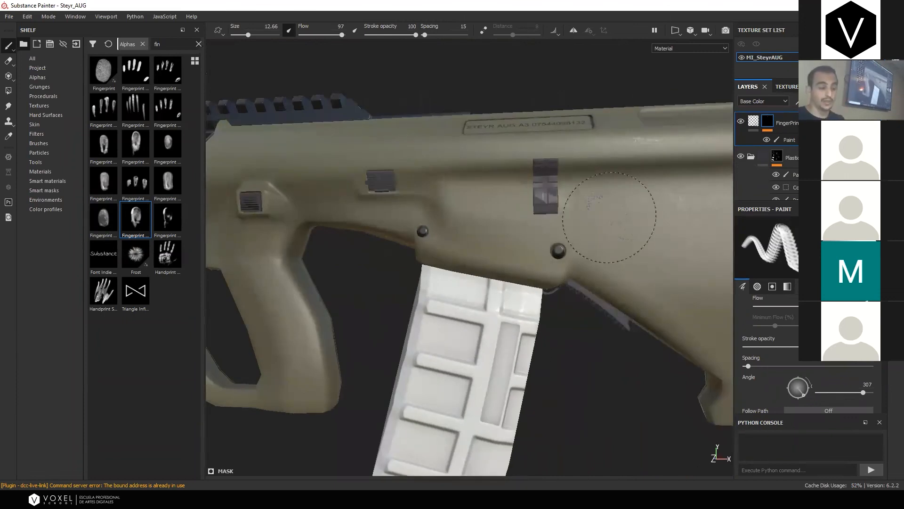
mouse_move(697, 163)
alt+mouse_down()
mouse_move(564, 181)
mouse_move(503, 262)
mouse_move(604, 204)
mouse_move(563, 239)
mouse_move(636, 273)
alt+mouse_up()
scroll(513, 259, up, 4)
shift+right_drag(635, 273, 624, 304)
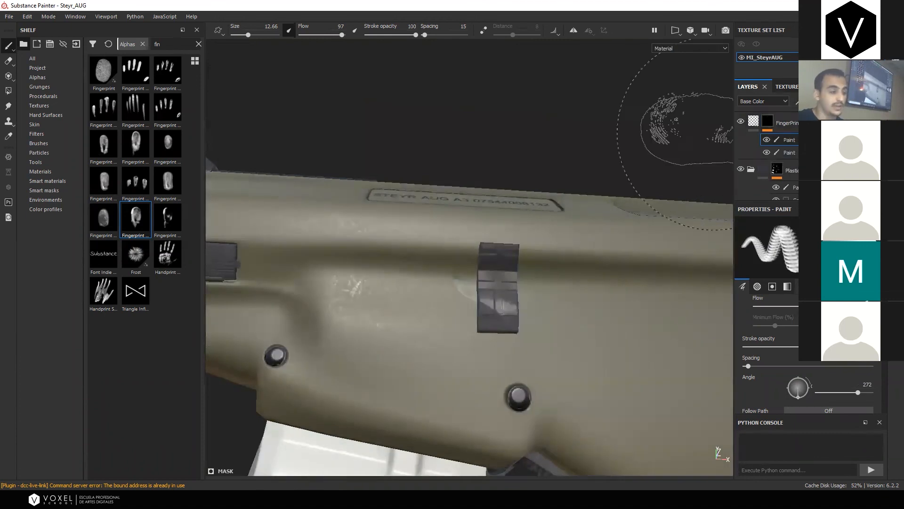
Search the brushes for "dir", choose Dirt 2, and paint over the print on the clip to break it up
click(45, 142)
click(170, 44)
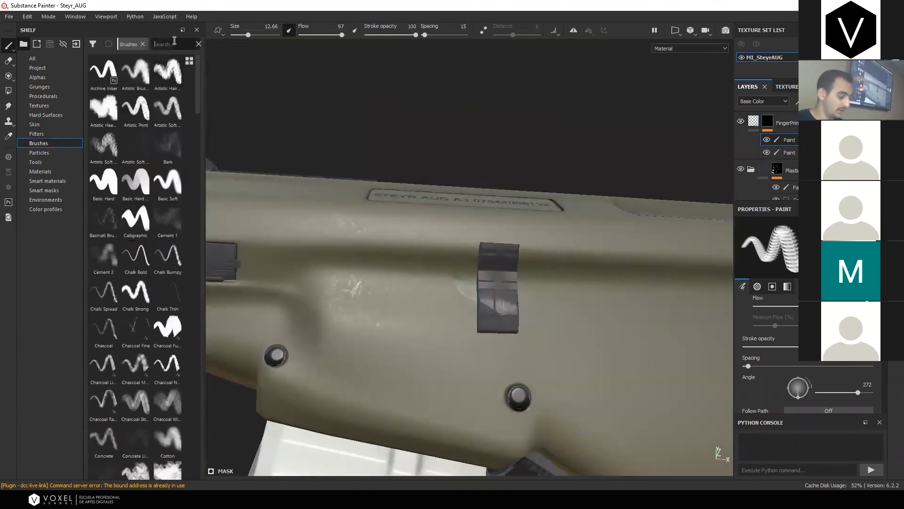
text(dir)
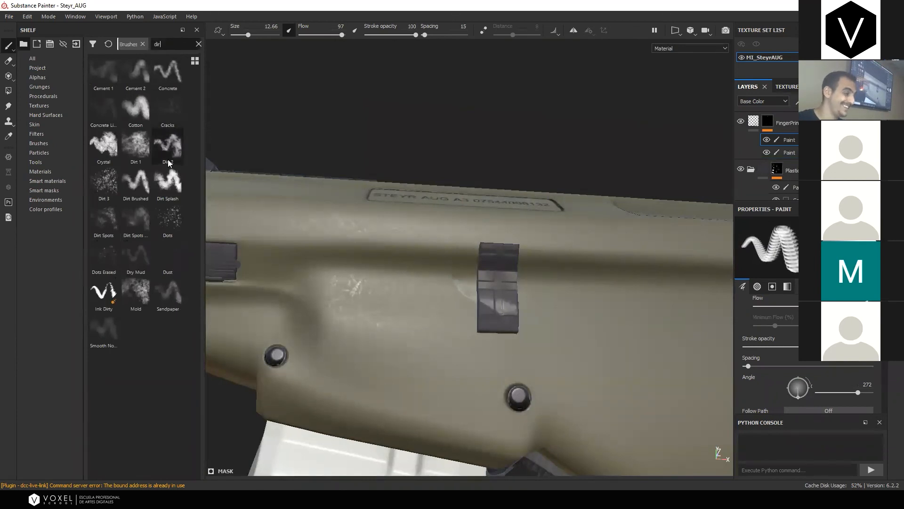
click(168, 147)
scroll(434, 291, up, 5)
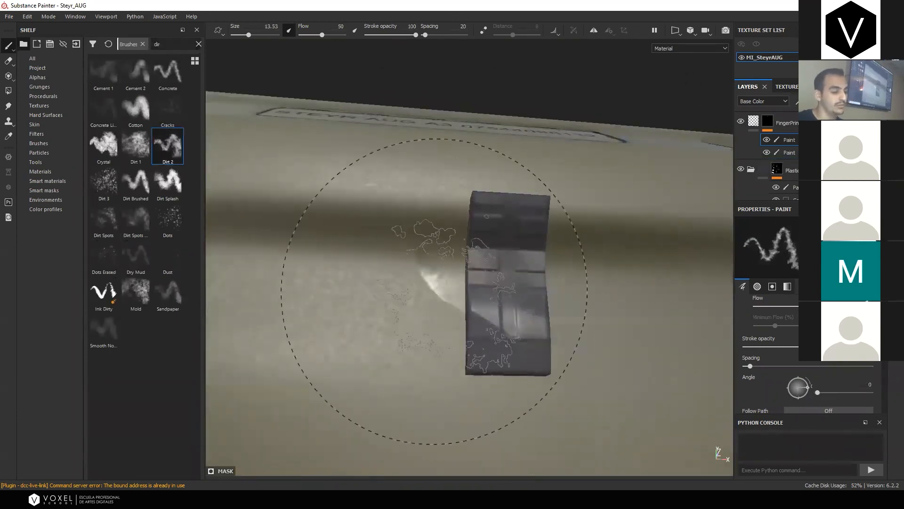
mouse_move(450, 293)
mouse_down()
mouse_move(444, 310)
mouse_move(474, 319)
mouse_move(444, 310)
mouse_move(438, 281)
mouse_move(490, 319)
mouse_move(509, 276)
mouse_up()
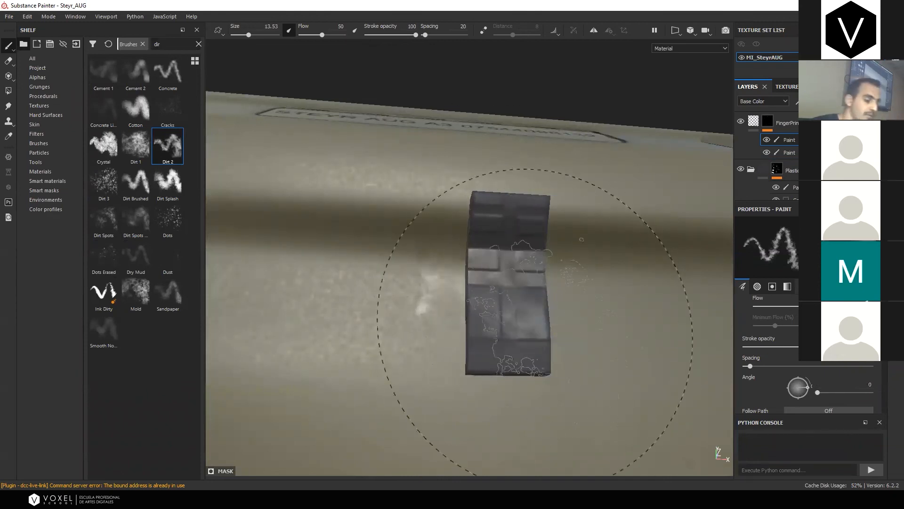
Break up the fingerprints on the upper part of the pistol grip with the Dirt 2 brush
scroll(534, 315, down, 6)
mouse_move(438, 357)
alt+middle_down()
mouse_move(422, 356)
mouse_move(662, 259)
alt+middle_up()
scroll(646, 258, up, 3)
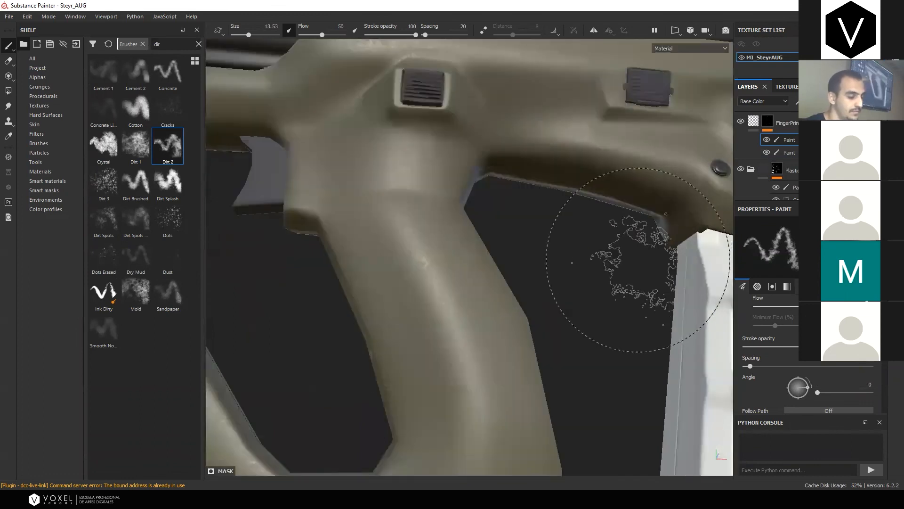
scroll(556, 313, up, 1)
alt+drag(545, 317, 460, 253)
drag(434, 212, 458, 165)
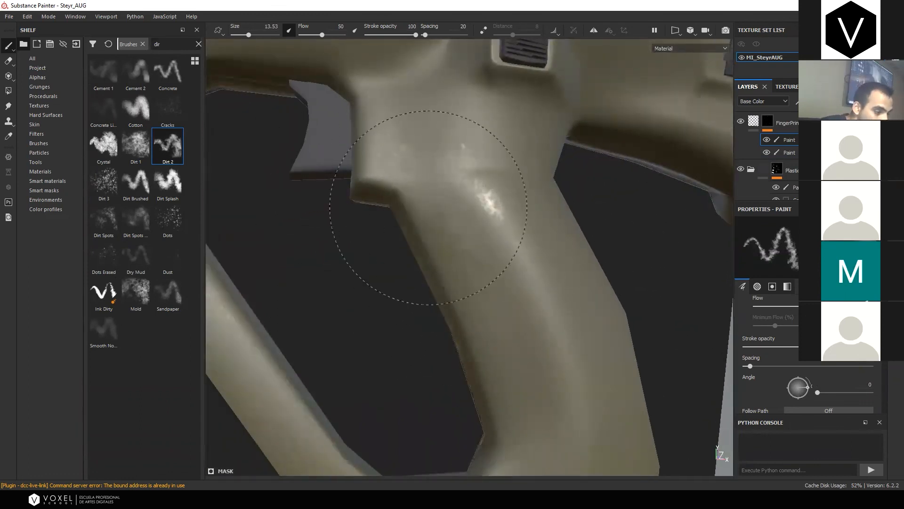
Examine the fingerprint wear on the grip and the whole rifle from several angles
alt+drag(429, 208, 551, 325)
mouse_move(527, 393)
alt+mouse_down()
mouse_move(567, 301)
mouse_move(728, 301)
mouse_move(618, 295)
mouse_move(596, 193)
mouse_move(491, 151)
mouse_move(443, 146)
alt+mouse_up()
shift+right_drag(442, 146, 494, 147)
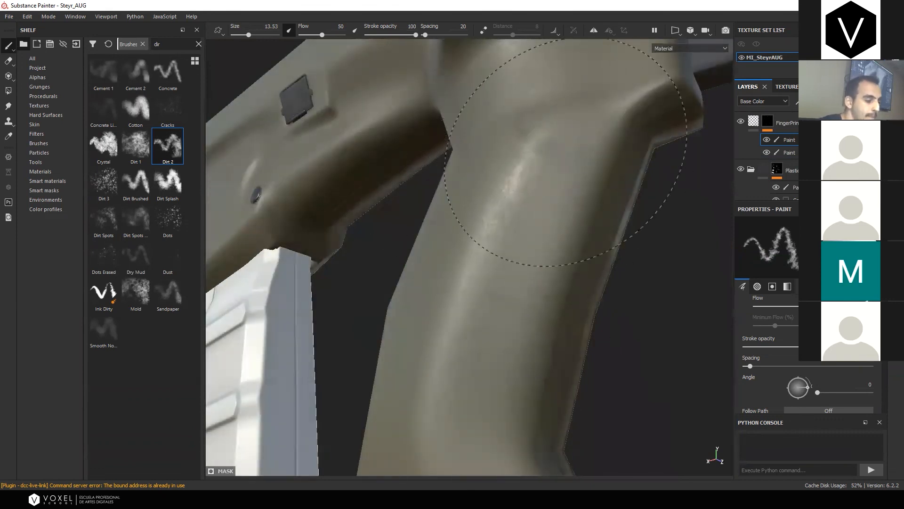
alt+right_drag(578, 271, 572, 299)
mouse_move(572, 299)
alt+mouse_down()
mouse_move(553, 335)
mouse_move(343, 298)
mouse_move(358, 297)
alt+mouse_up()
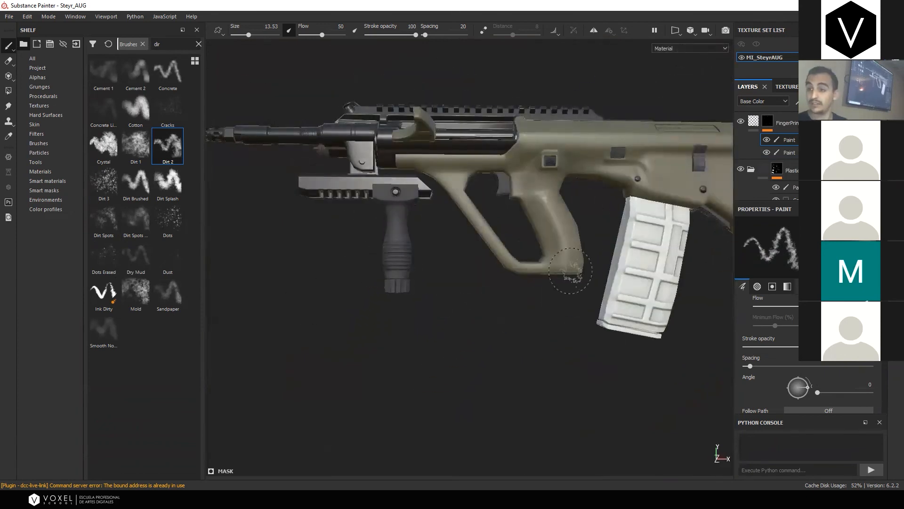
alt+right_drag(607, 276, 545, 326)
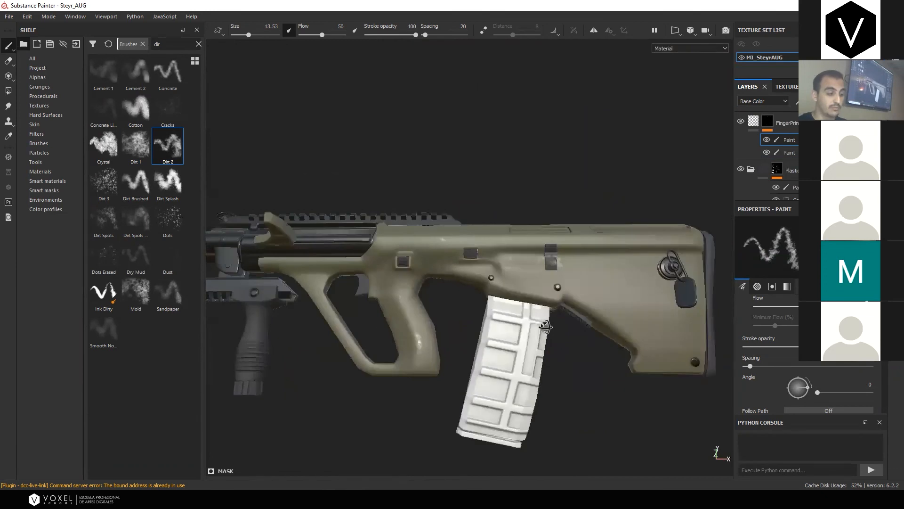
alt+drag(546, 311, 563, 293)
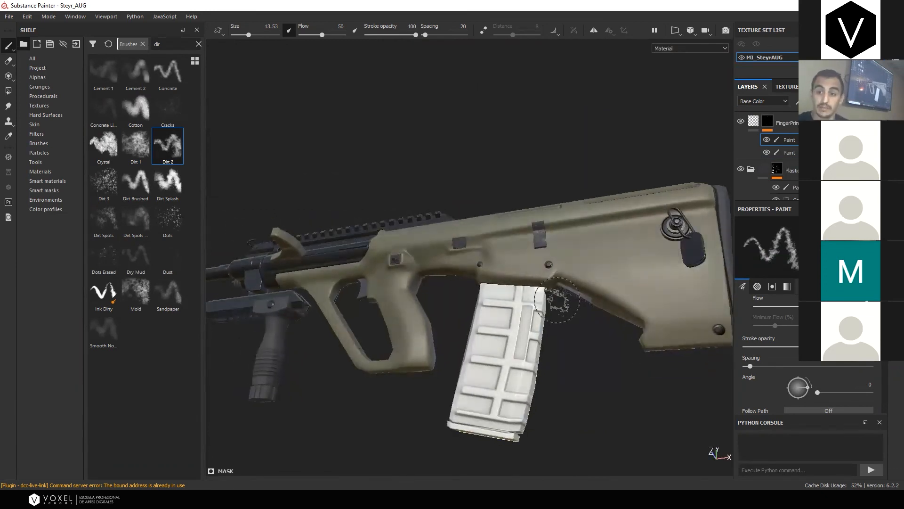
mouse_move(576, 305)
alt+mouse_down()
mouse_move(572, 317)
mouse_move(562, 272)
mouse_move(410, 329)
alt+mouse_up()
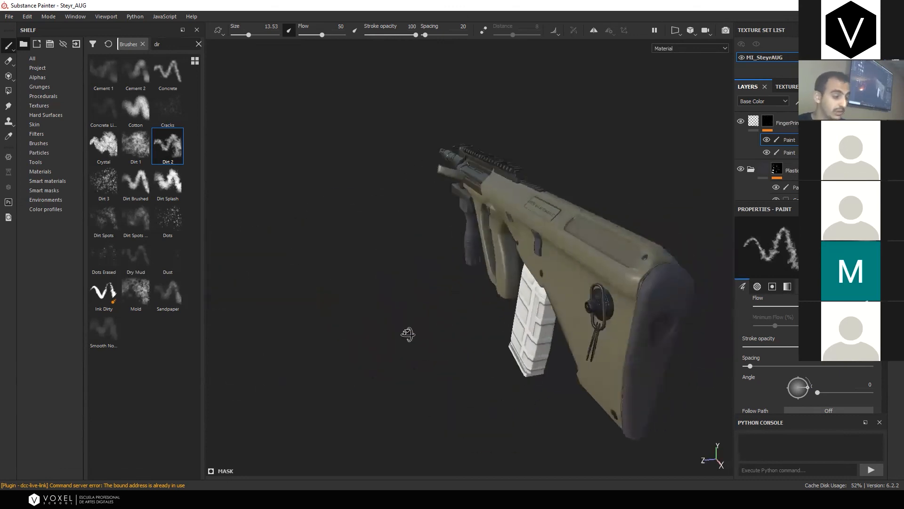
Create a new fill layer above the fingerprint layer and give it a black mask
click(768, 121)
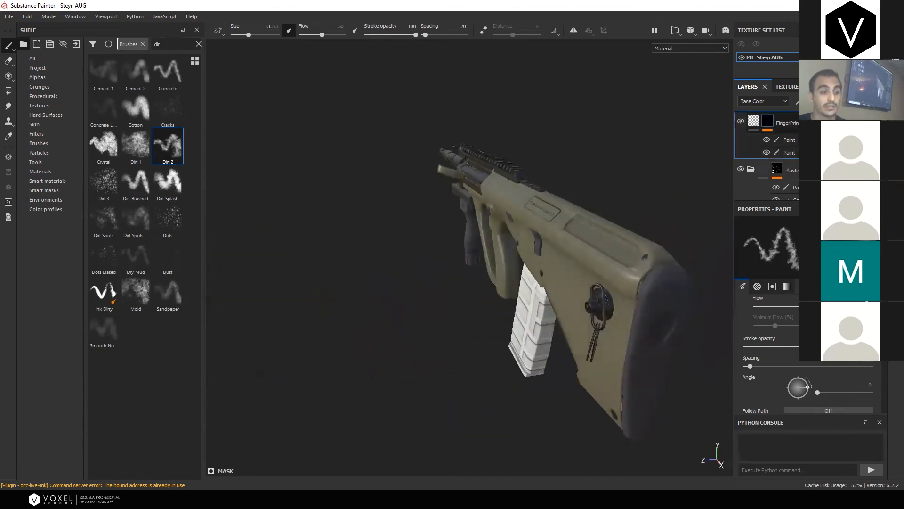
click(839, 101)
alt+drag(561, 245, 630, 231)
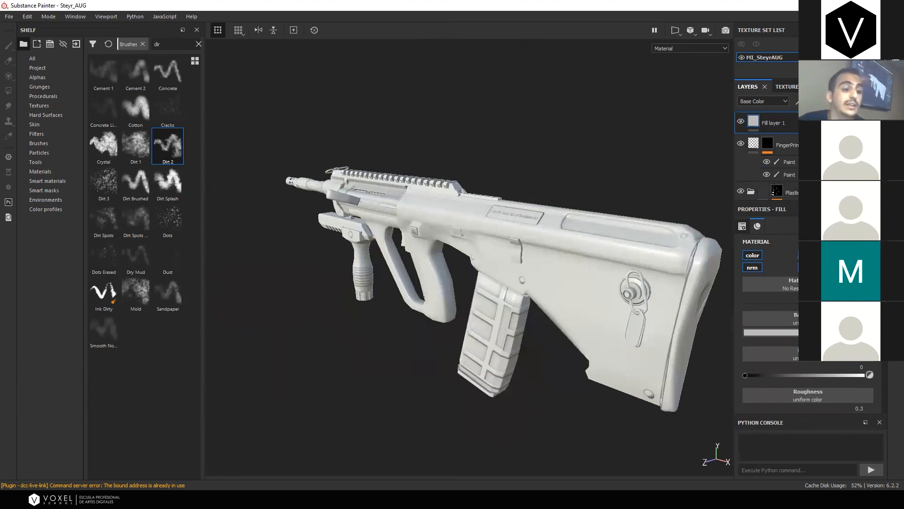
click(834, 124)
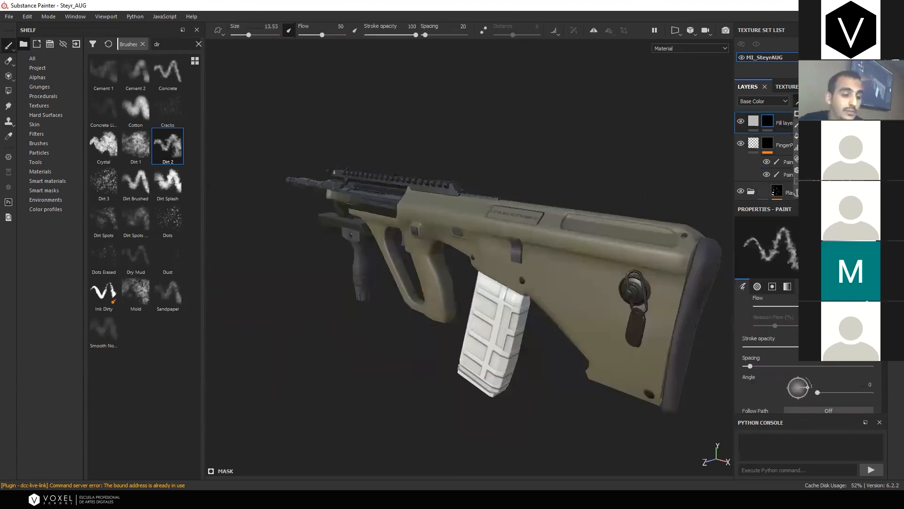
Add a Metal Edge Wear generator to the new fill layer's mask and adjust its wear level and contrast
click(825, 113)
click(815, 242)
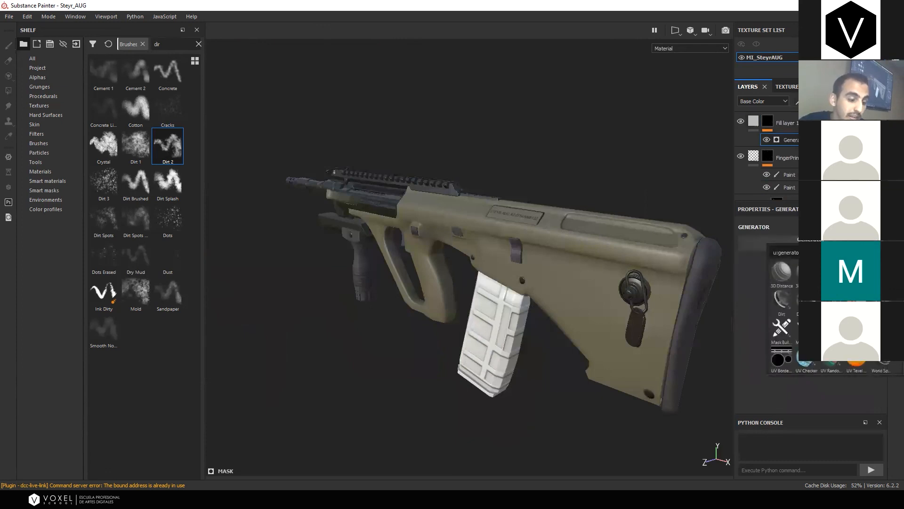
click(832, 328)
scroll(457, 261, up, 6)
alt+drag(460, 256, 641, 269)
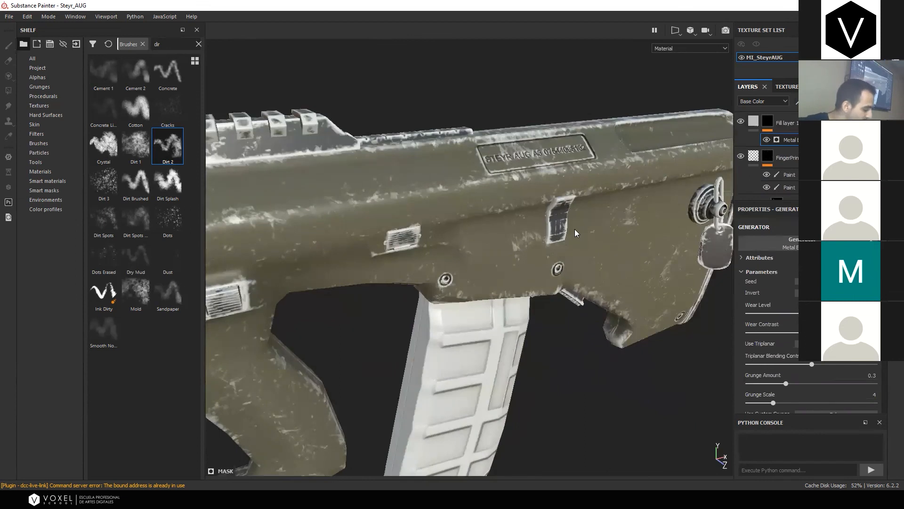
scroll(575, 229, down, 2)
drag(788, 333, 822, 313)
alt+drag(278, 211, 697, 235)
Give the wear fill a sunken height of about -0.1, a roughness of 0.2763 and a higher metallic value
click(781, 123)
scroll(807, 377, down, 4)
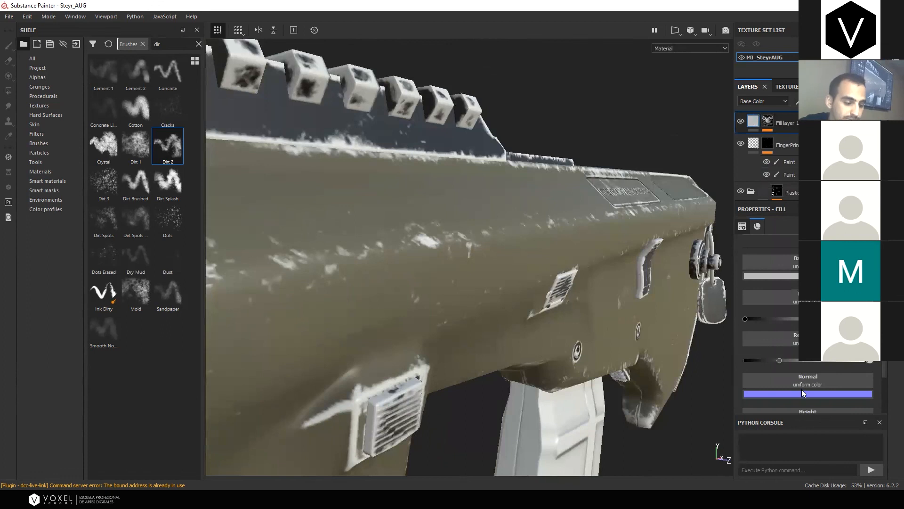
drag(806, 383, 796, 384)
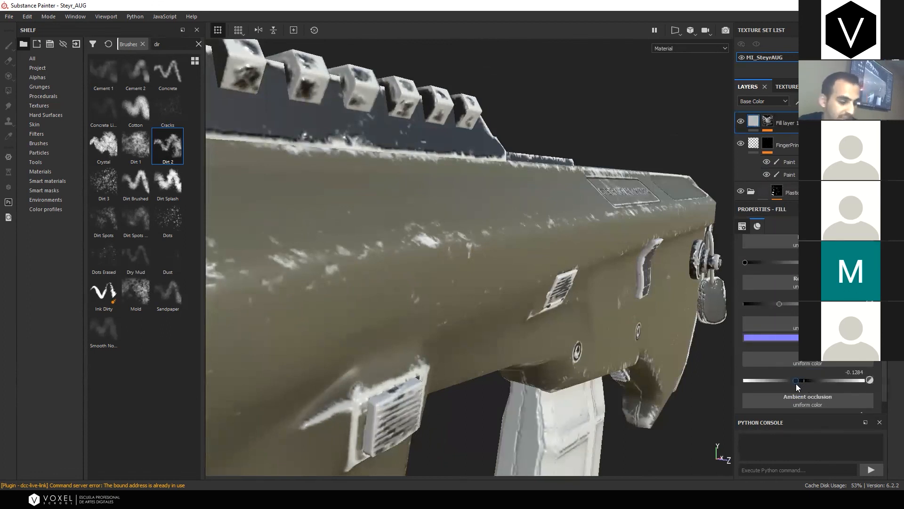
scroll(805, 375, up, 2)
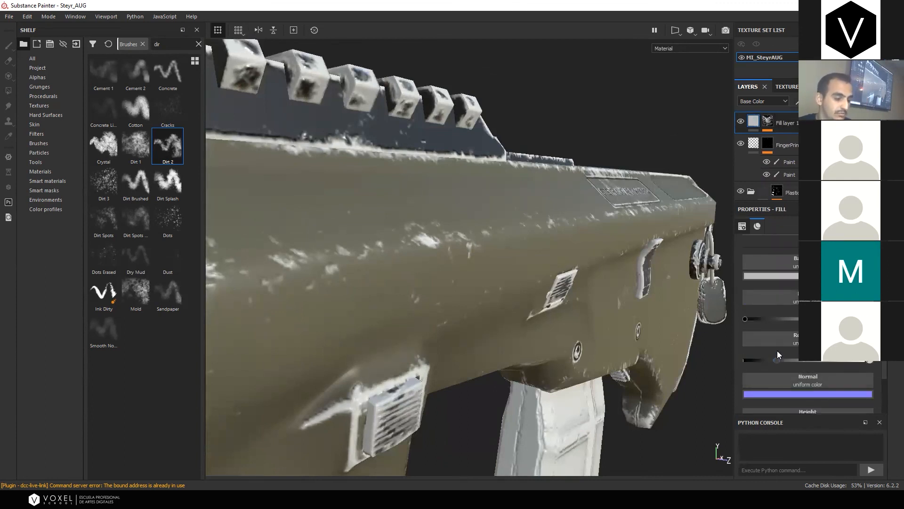
scroll(403, 278, down, 5)
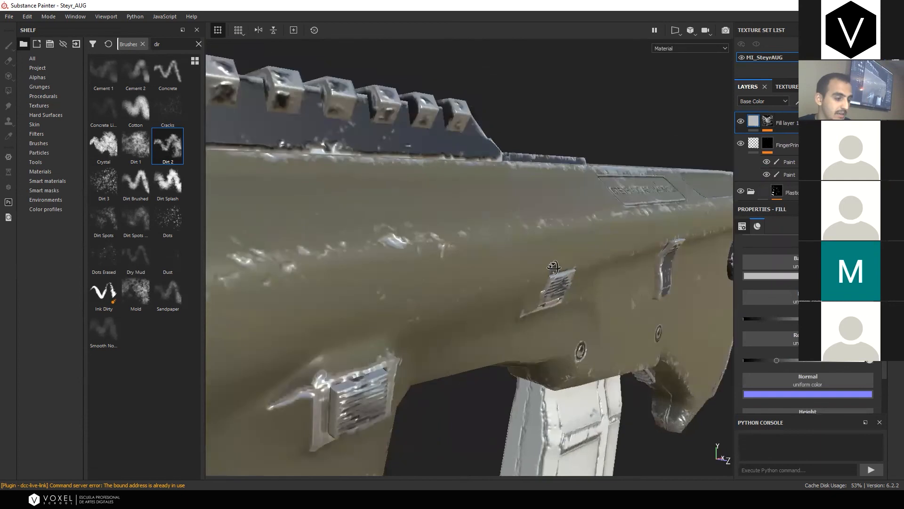
alt+drag(403, 278, 523, 272)
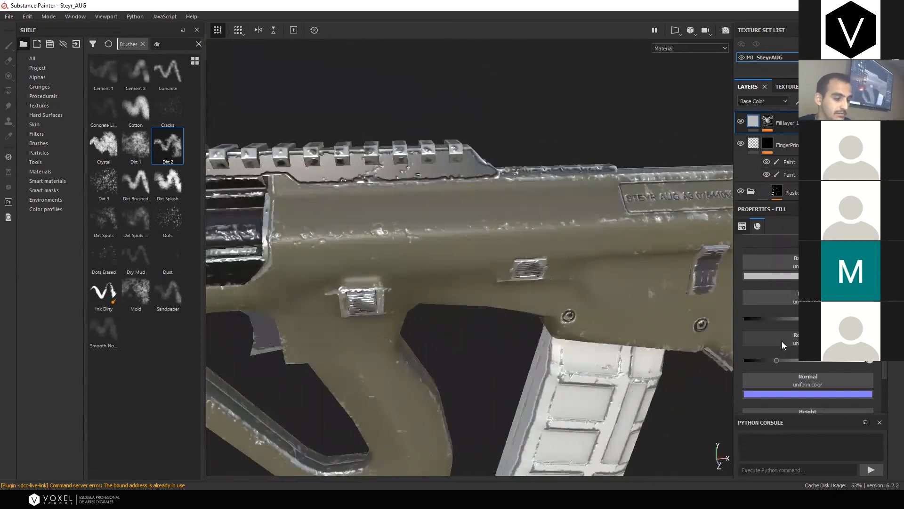
Sample the rifle's olive body colour as the wear fill's base colour and set its metallic value to 0.1712
click(772, 275)
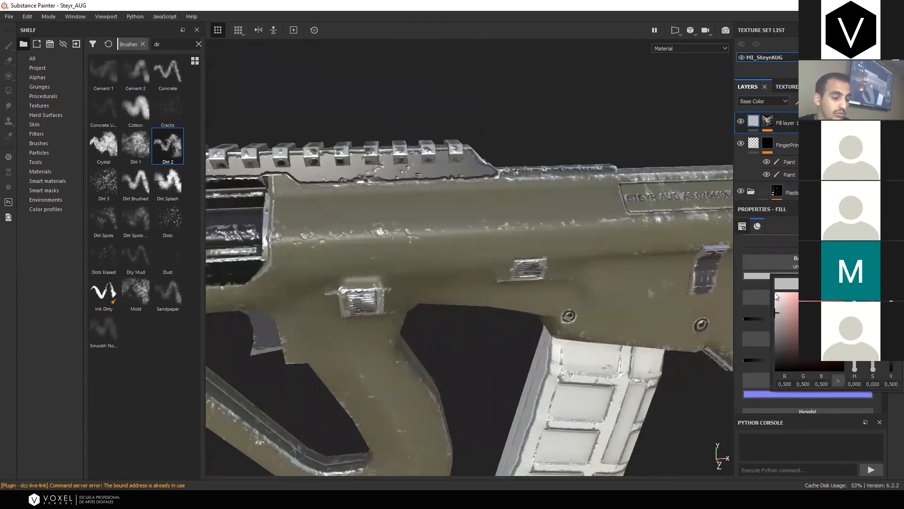
scroll(744, 283, up, 3)
click(748, 283)
mouse_move(518, 254)
alt+mouse_down()
mouse_move(367, 240)
mouse_move(612, 273)
alt+mouse_up()
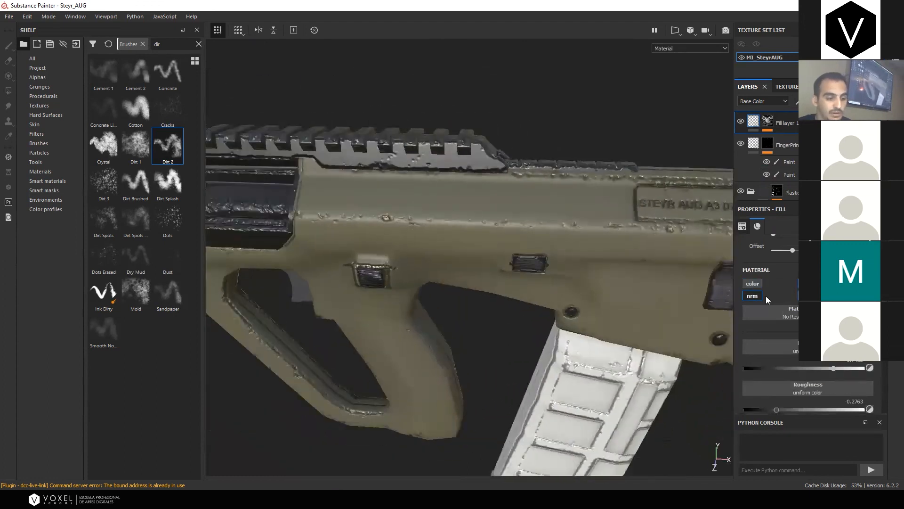
click(752, 283)
click(810, 361)
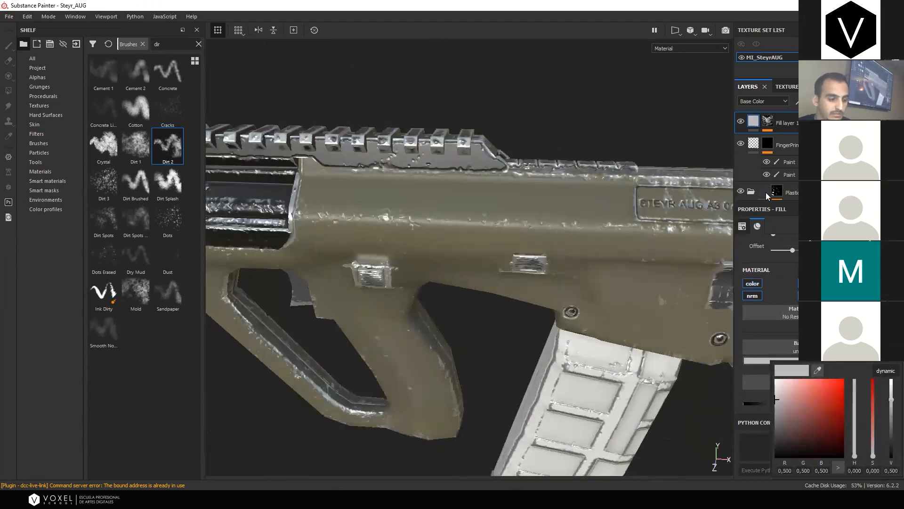
drag(817, 372, 612, 282)
click(522, 312)
drag(817, 407, 764, 403)
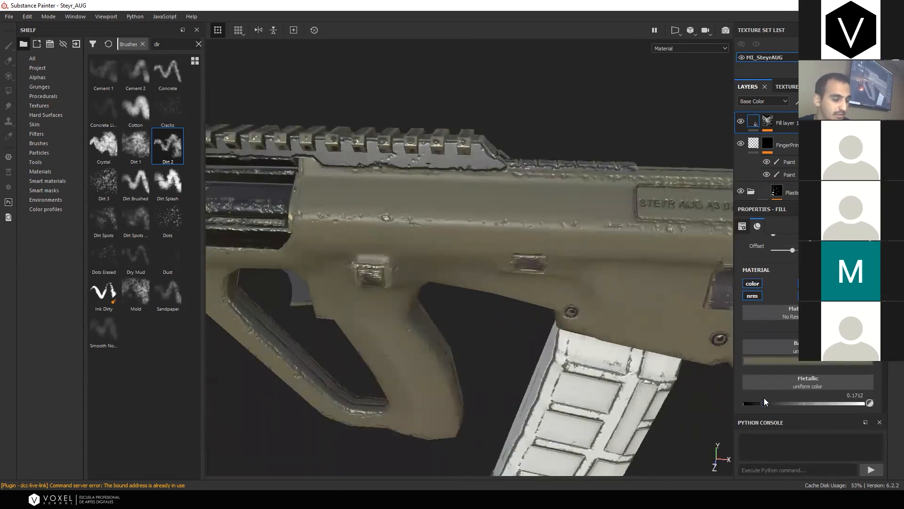
scroll(777, 386, down, 4)
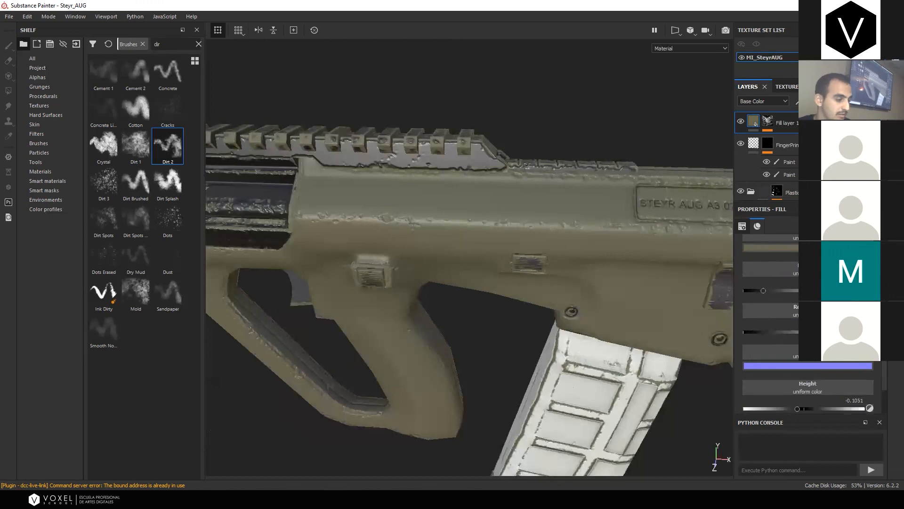
alt+drag(532, 270, 497, 277)
Add a paint effect above the Metal Edge Wear generator and polygon-fill the whole rifle with black to clear the mask
click(768, 124)
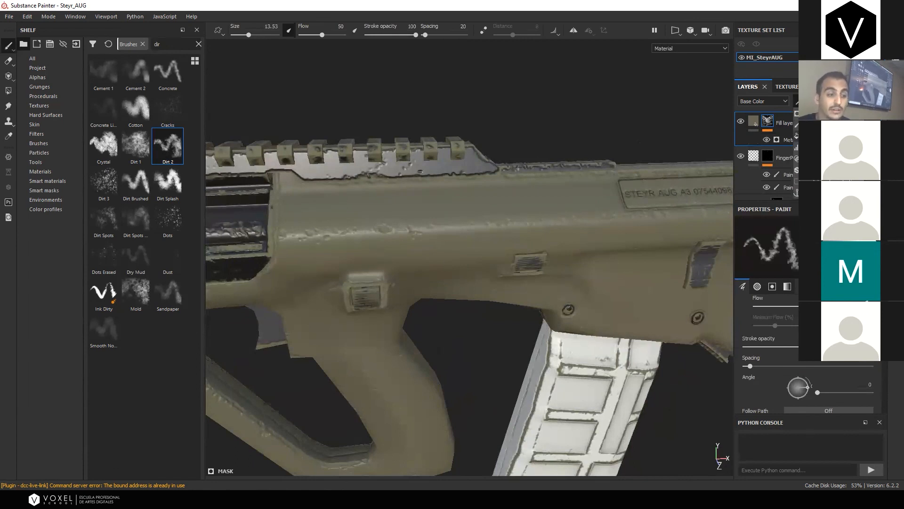
click(817, 125)
click(844, 139)
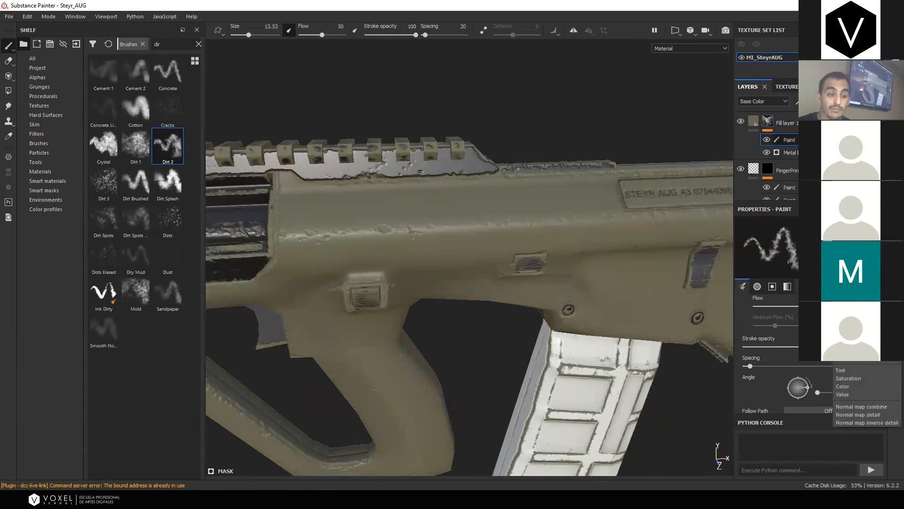
click(780, 189)
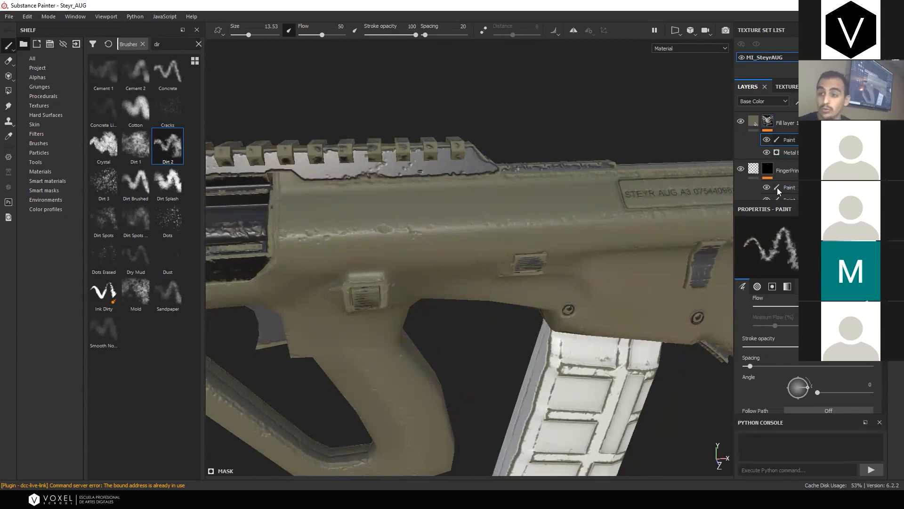
click(9, 91)
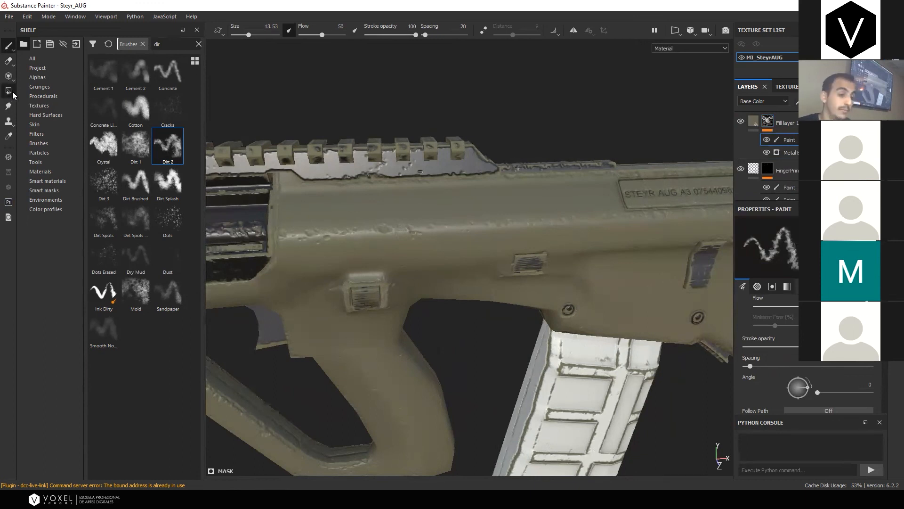
key(f)
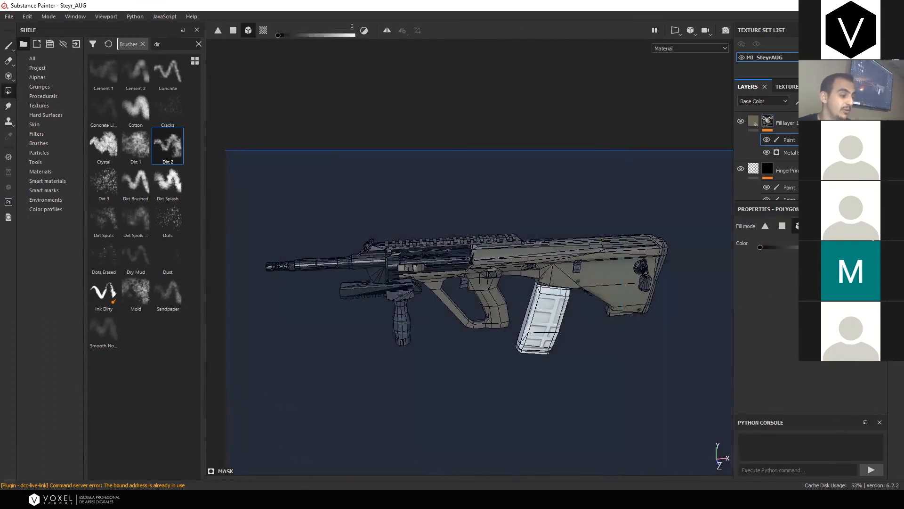
Paint small wear marks on the receiver beside the serial plate with the Dirt 2 brush at size 5.27
click(9, 45)
scroll(513, 287, up, 10)
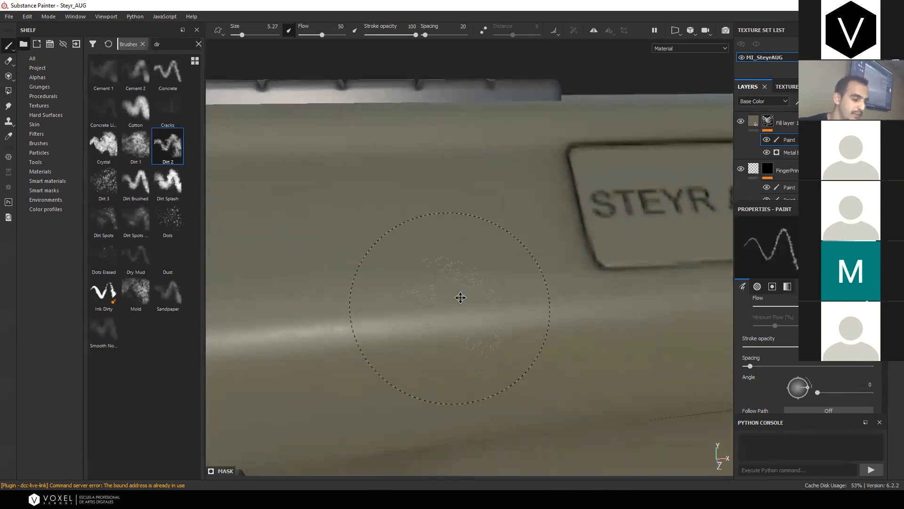
scroll(461, 299, up, 3)
click(450, 311)
click(593, 300)
scroll(437, 388, down, 6)
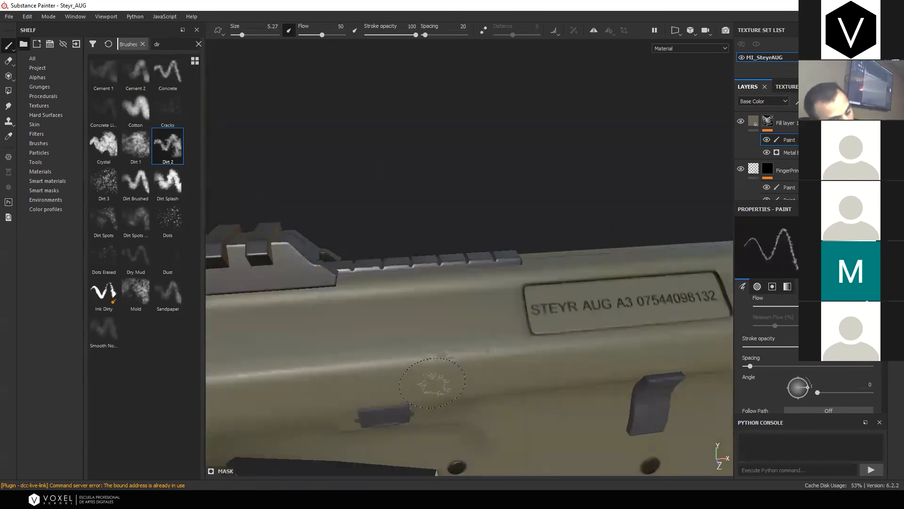
Paint scattered scratches along the upper receiver and onto the stock near the sling swivel, on the serial plate side
alt+drag(479, 411, 475, 332)
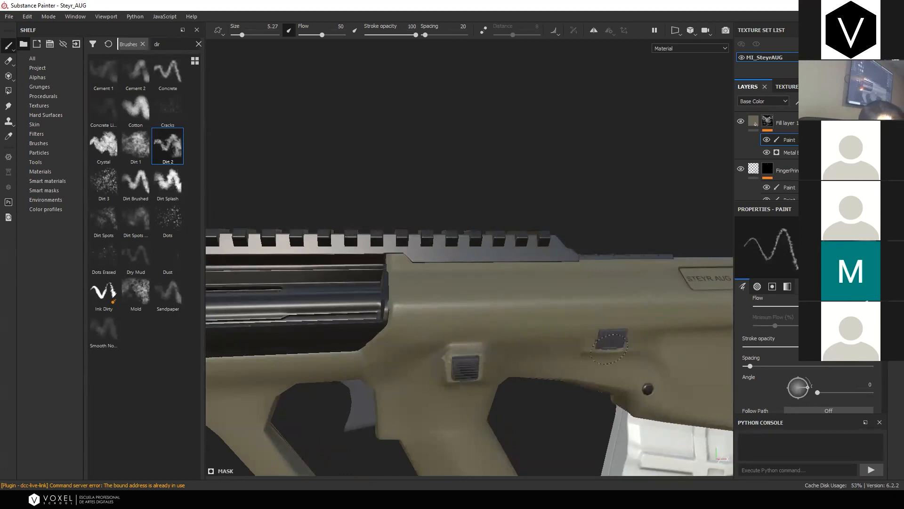
alt+drag(664, 357, 667, 333)
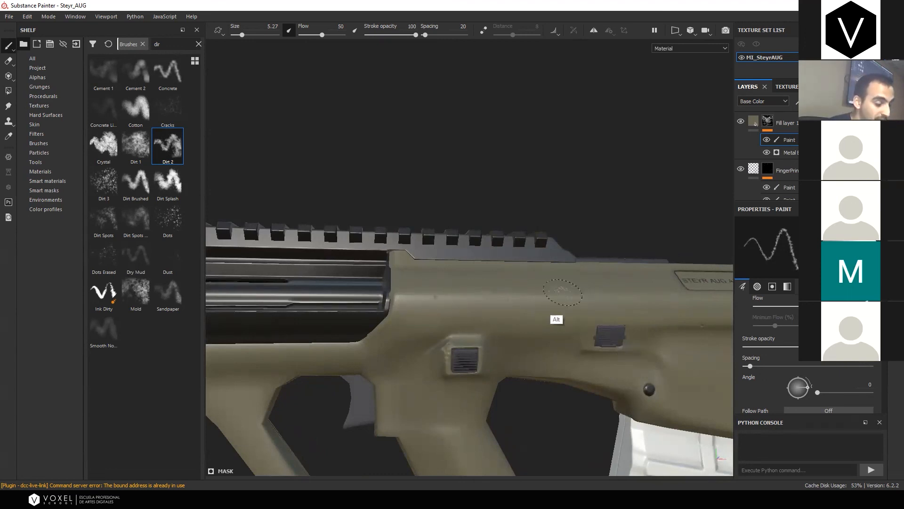
alt+drag(563, 292, 508, 308)
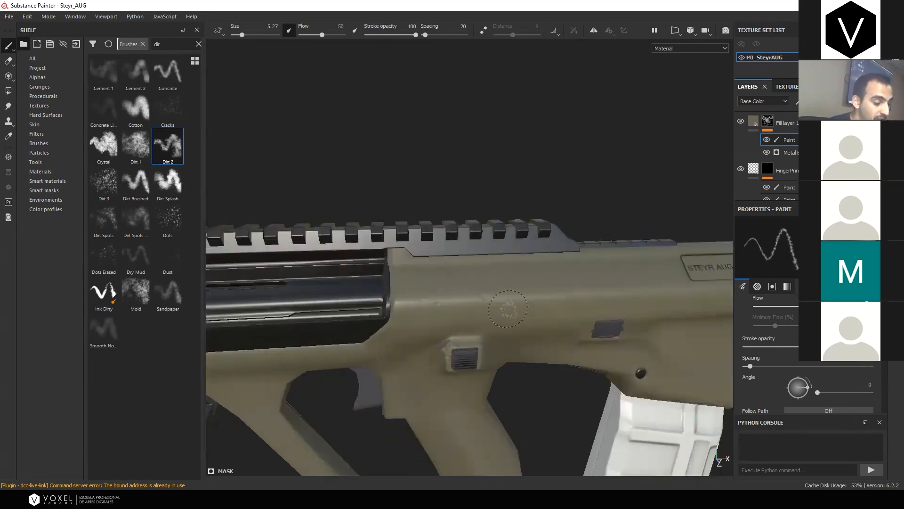
right_click(563, 274)
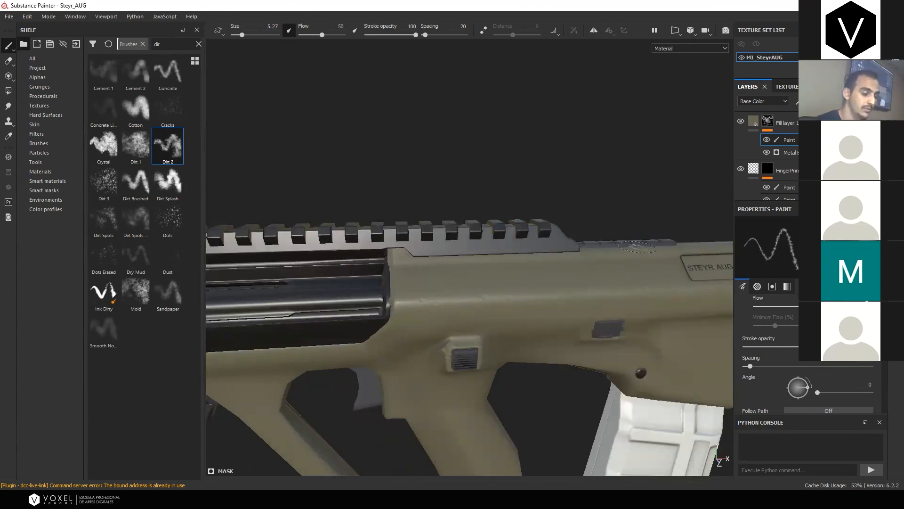
alt+right_drag(522, 239, 445, 240)
alt+drag(546, 259, 503, 243)
mouse_move(528, 278)
alt+mouse_down()
mouse_move(501, 218)
mouse_move(508, 226)
alt+mouse_up()
alt+middle_drag(551, 252, 474, 222)
alt+right_drag(485, 240, 532, 264)
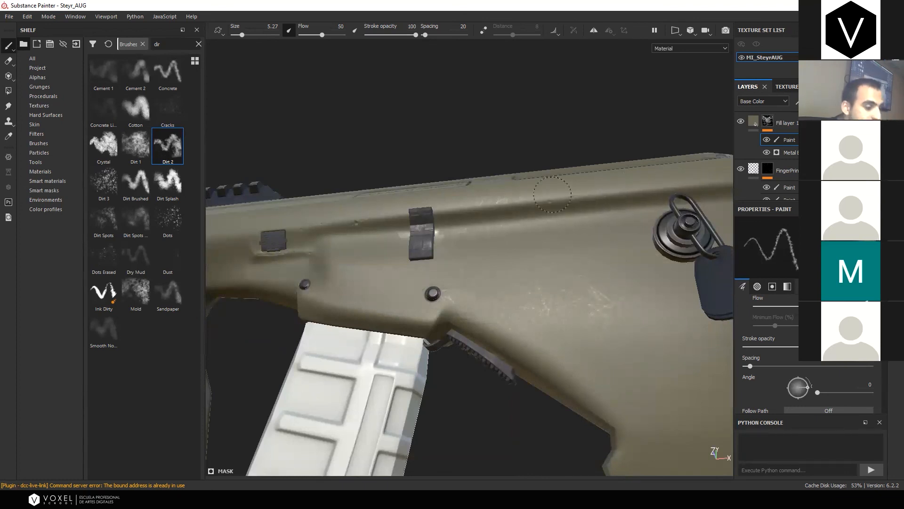
Paint scratches on the opposite side of the rifle, along the receiver above the engraved markings
alt+right_drag(635, 165, 478, 365)
alt+drag(551, 310, 226, 320)
alt+right_drag(414, 285, 485, 292)
alt+middle_drag(620, 264, 404, 250)
alt+right_drag(404, 250, 470, 202)
mouse_move(470, 203)
alt+mouse_down()
mouse_move(413, 182)
mouse_move(508, 236)
mouse_move(503, 230)
alt+mouse_up()
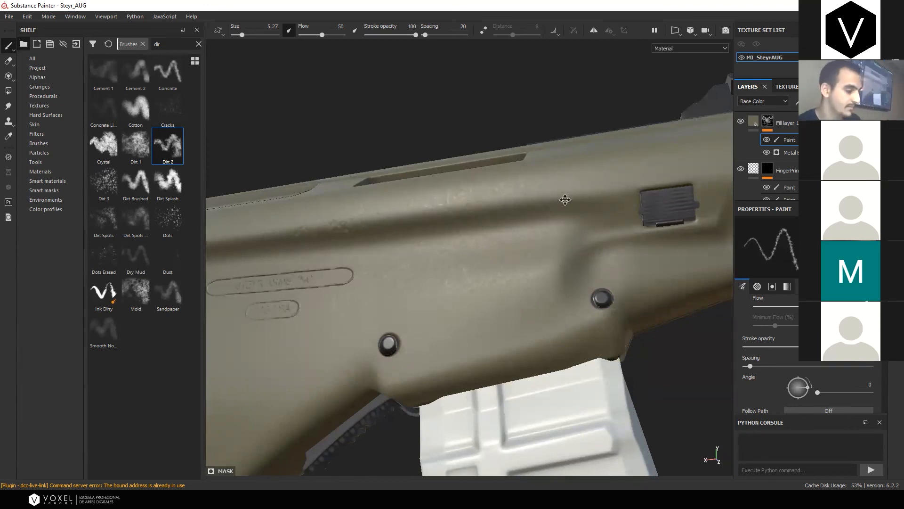
alt+drag(626, 155, 669, 141)
alt+middle_drag(669, 141, 443, 170)
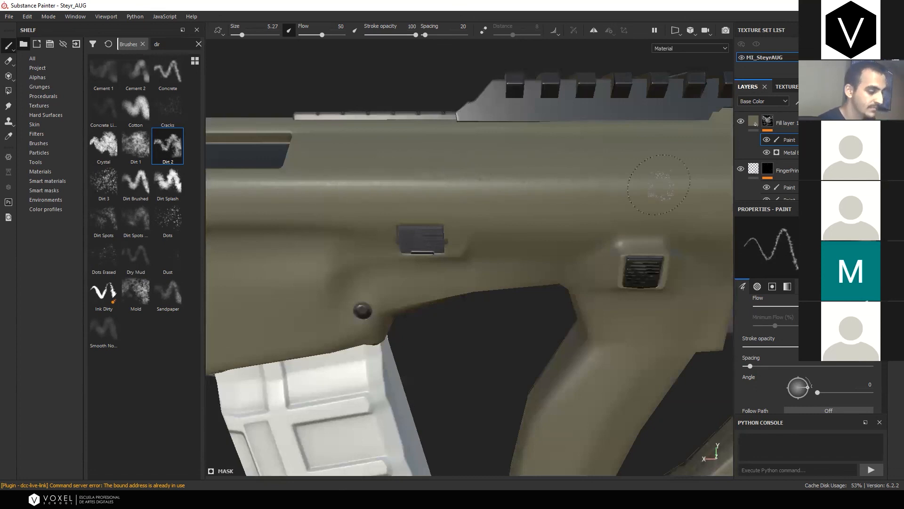
Paint wear marks down the pistol grip on the side opposite the serial plate
scroll(659, 185, down, 1)
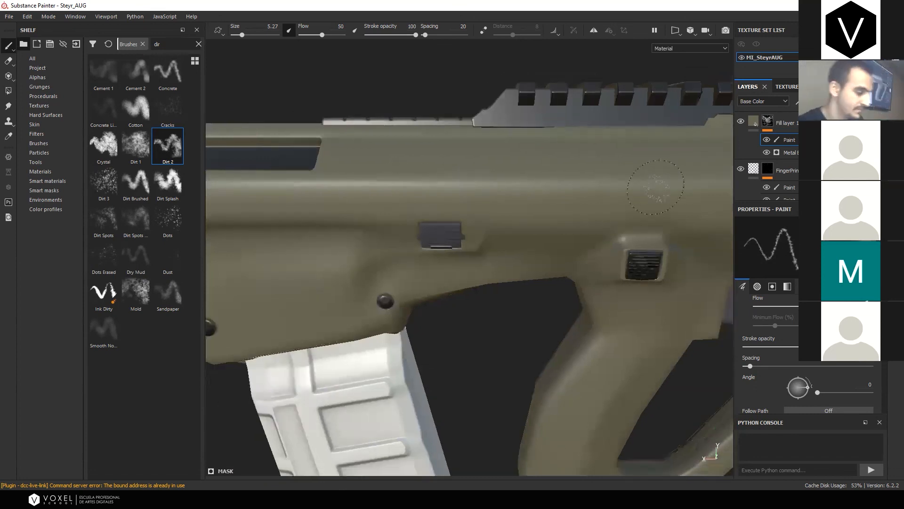
scroll(656, 187, down, 3)
alt+drag(655, 187, 535, 258)
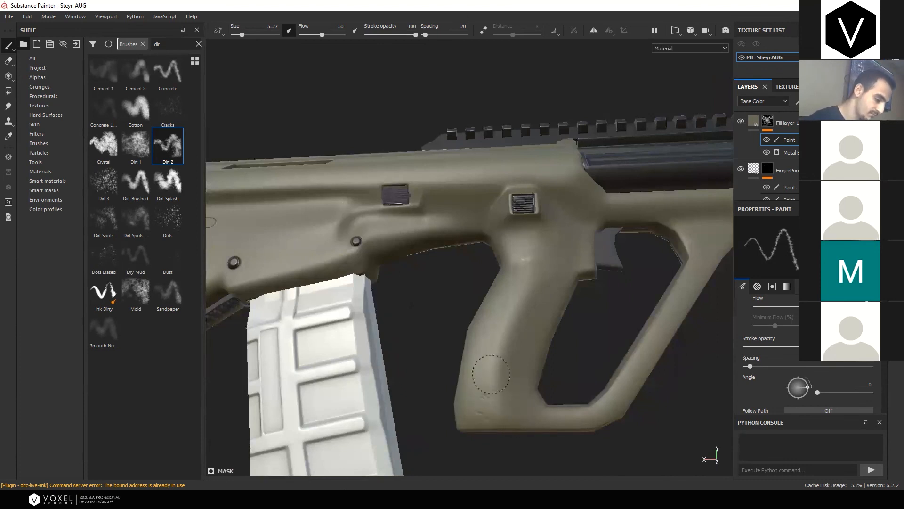
Check the scratches around the rifle under rotated lighting, and rename their fill layer for scratches inside the Culata folder
scroll(563, 420, down, 5)
alt+drag(649, 263, 500, 280)
shift+right_drag(500, 280, 456, 277)
alt+drag(456, 277, 561, 214)
shift+right_drag(560, 214, 575, 213)
alt+drag(575, 213, 553, 235)
scroll(777, 167, down, 5)
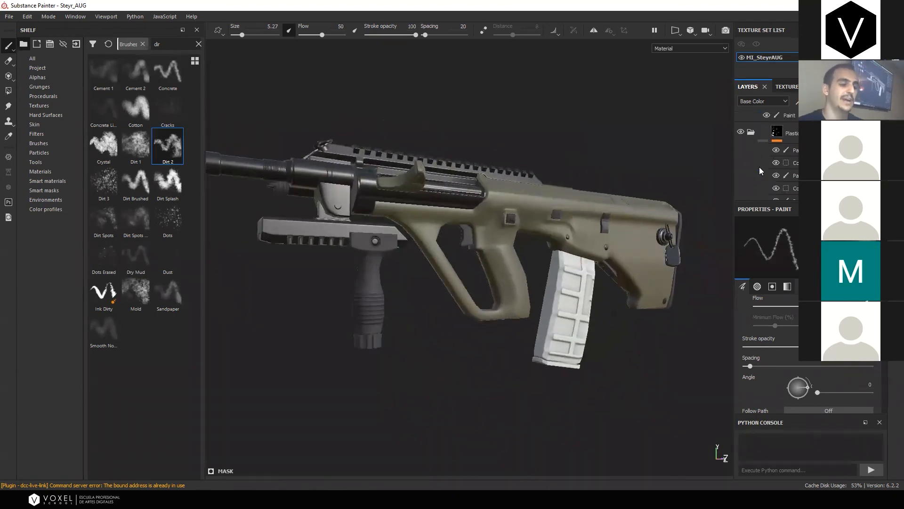
scroll(778, 168, up, 3)
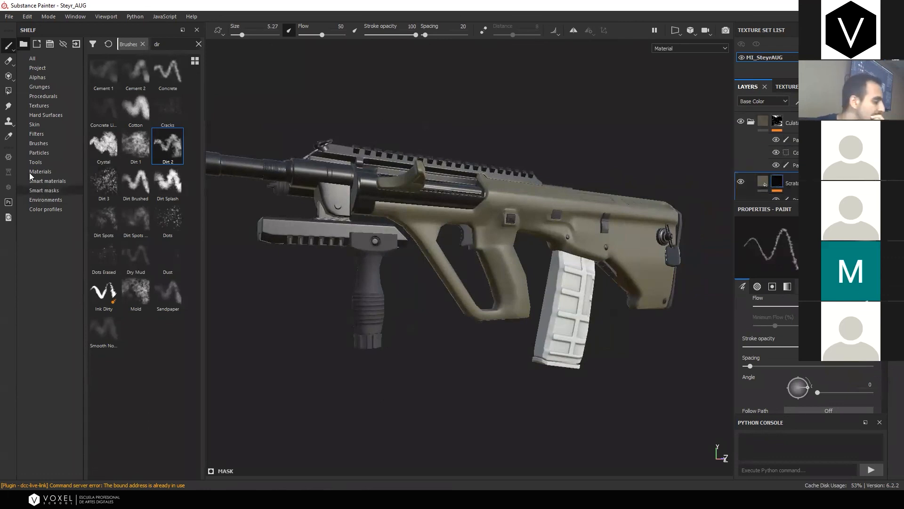
Add an HSL Perceptive filter above the scratches layer in the Culata folder and shift the body's hue towards green
click(55, 136)
drag(127, 340, 810, 188)
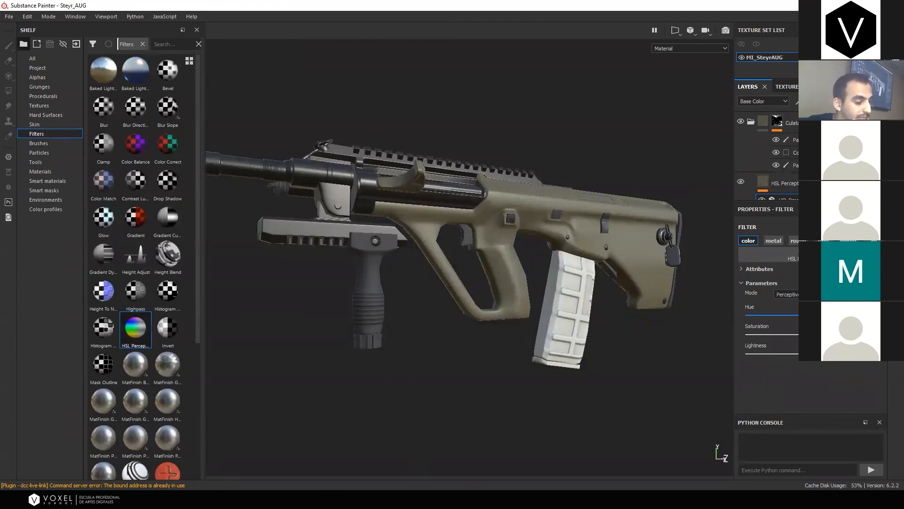
scroll(531, 206, up, 5)
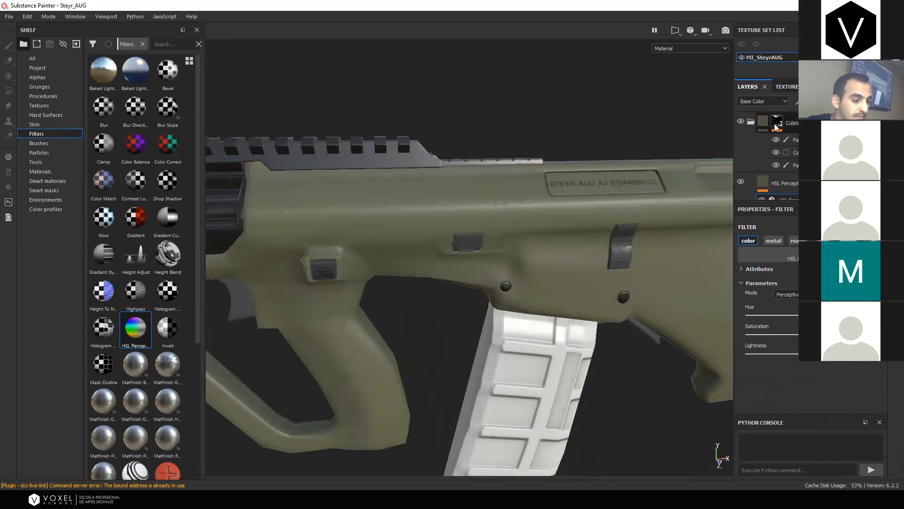
Give the HSL Perceptive layer in the Culata folder a mask with a fill, and load the project's position map into it
key(1)
click(834, 125)
click(799, 101)
click(797, 147)
click(37, 67)
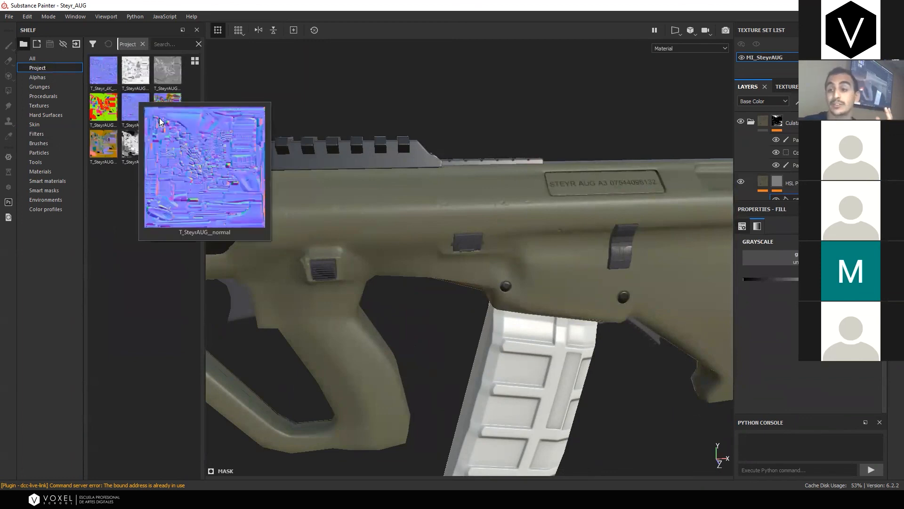
drag(97, 150, 773, 258)
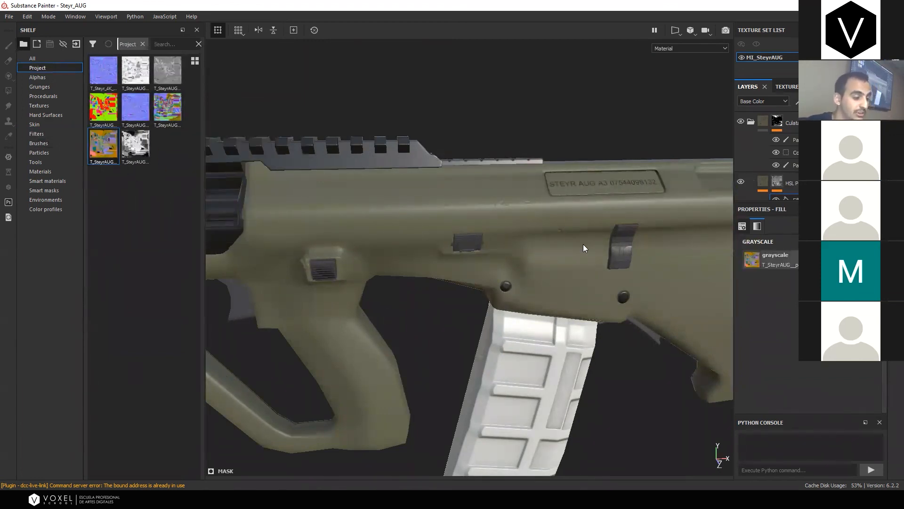
Cycle through the display channels to the Mask view and examine how the position map covers the rifle body
scroll(588, 239, down, 3)
alt+drag(599, 230, 539, 208)
key(c)
key(c)
key(c)
key(c)
key(c)
key(c)
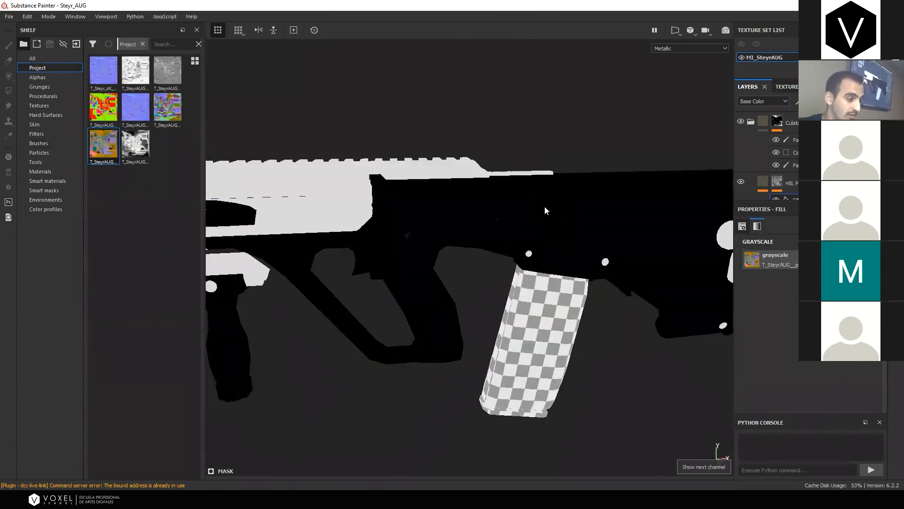
key(c)
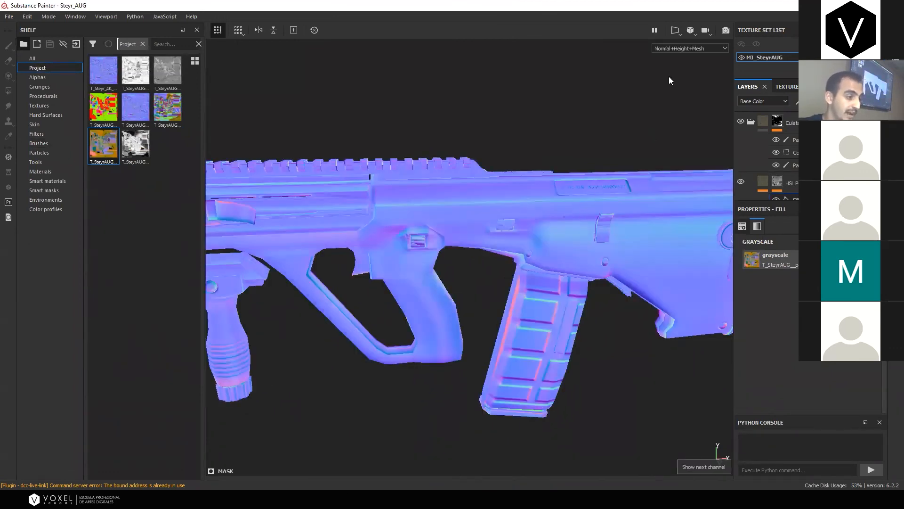
click(709, 48)
key(c)
alt+drag(661, 187, 711, 213)
scroll(521, 244, up, 3)
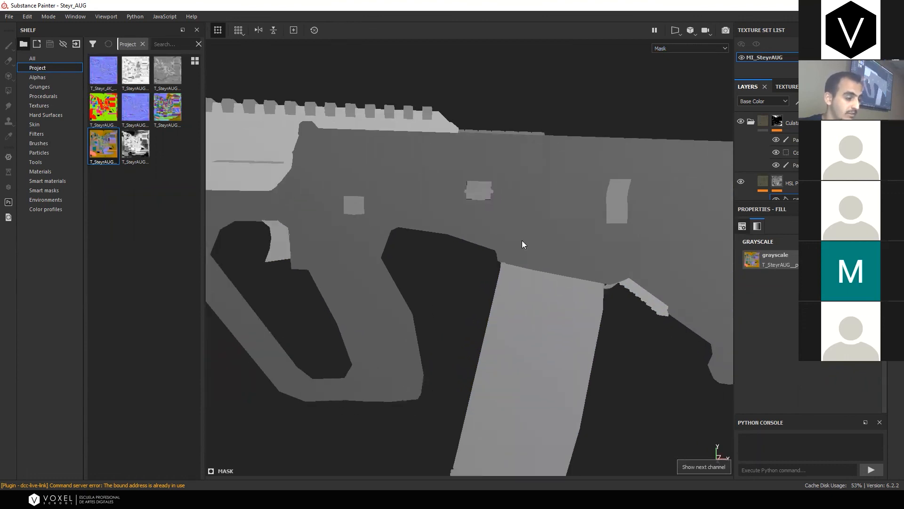
Try clearing and reloading the position map and adding a Levels adjustment to the mask, and remove the Levels
click(872, 259)
drag(107, 145, 788, 251)
alt+drag(652, 224, 499, 232)
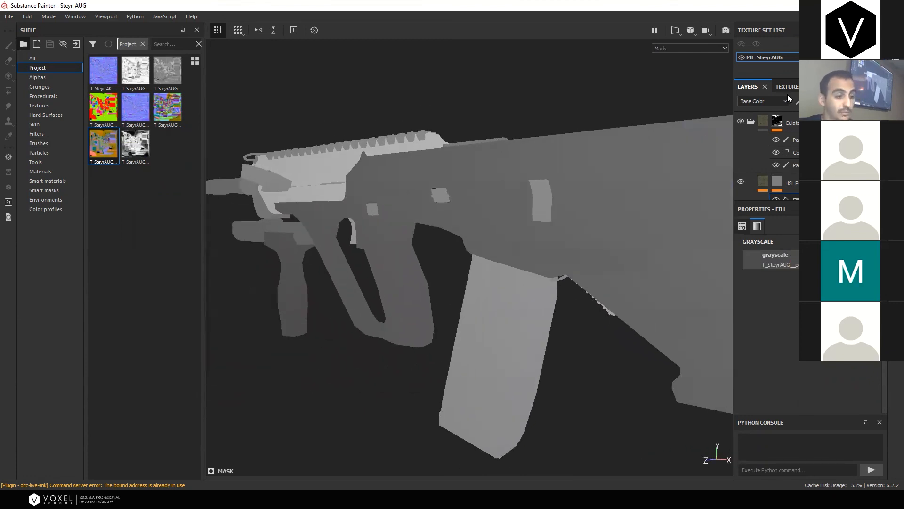
click(795, 101)
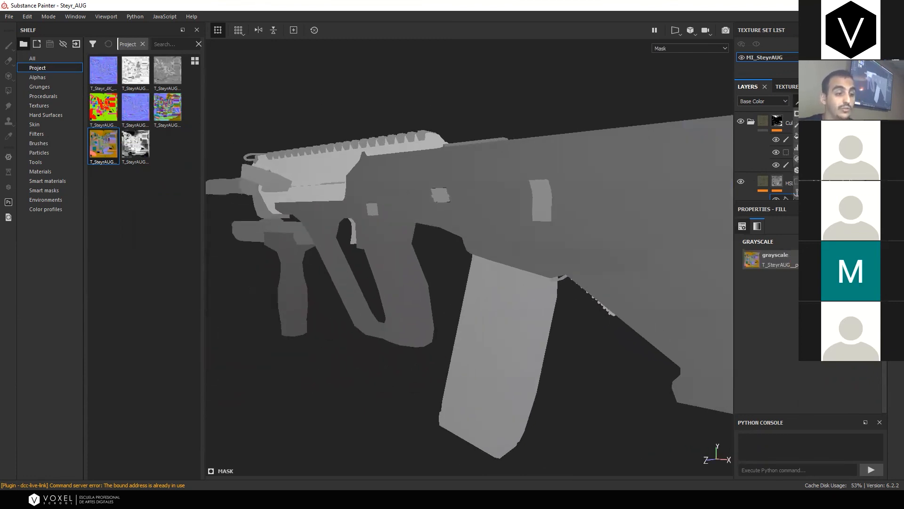
click(797, 102)
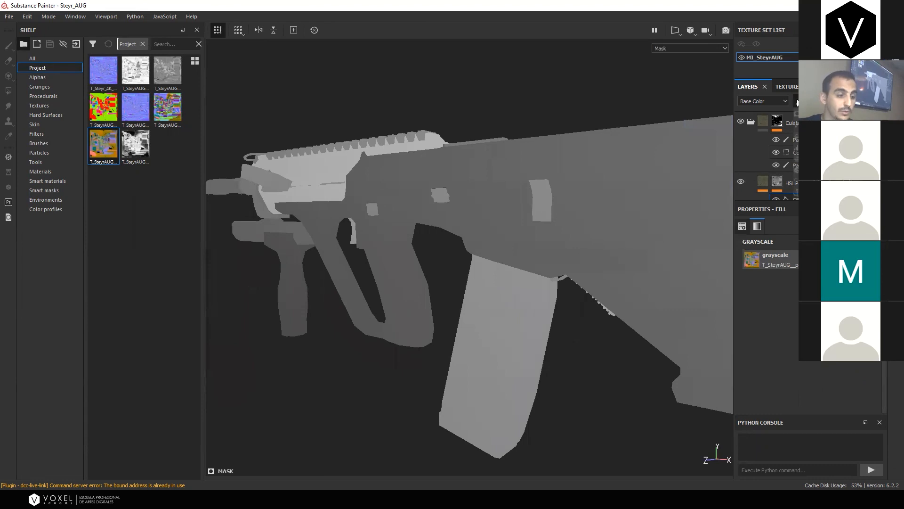
click(817, 148)
mouse_move(811, 248)
mouse_down()
mouse_move(831, 248)
mouse_move(816, 248)
mouse_up()
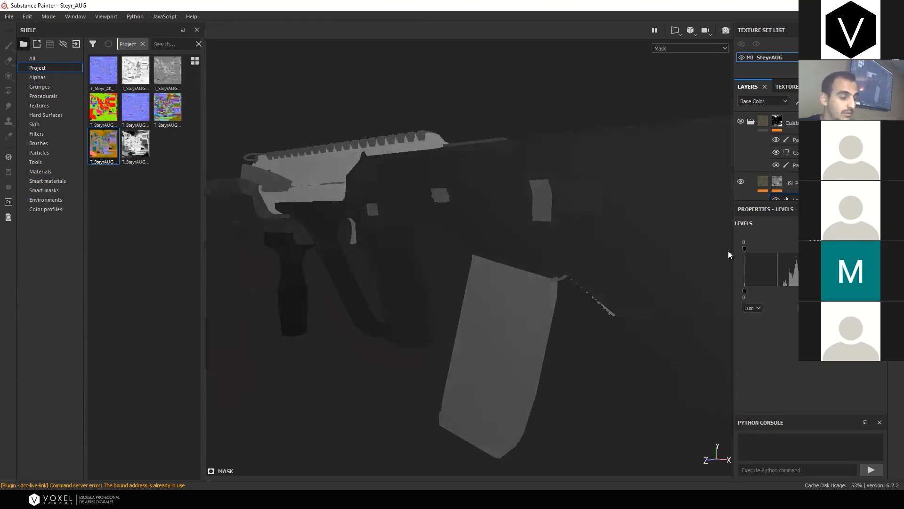
key(ctrl+z)
scroll(780, 167, down, 1)
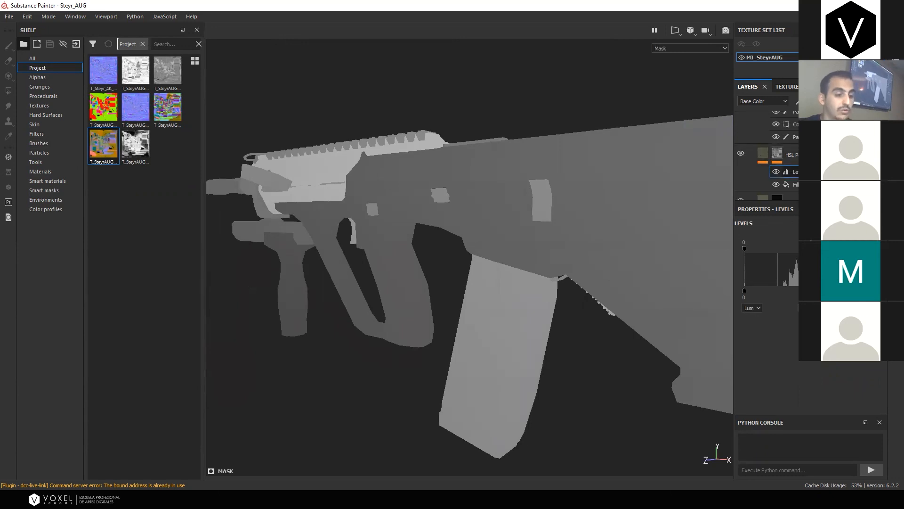
key(Delete)
Replace the HSL mask fill's texture with the project's thickness map, and check the tint in Material and Base Color views
drag(135, 145, 783, 256)
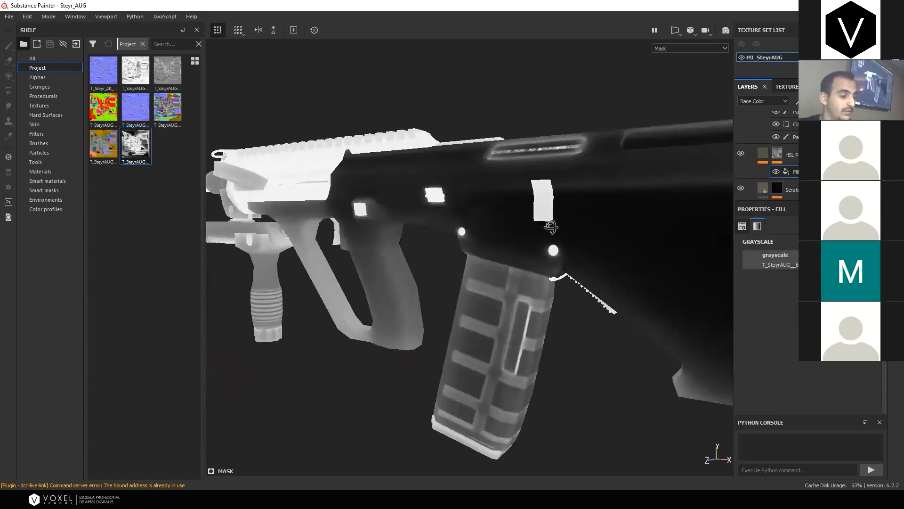
scroll(641, 232, up, 3)
key(m)
alt+middle_drag(540, 201, 630, 215)
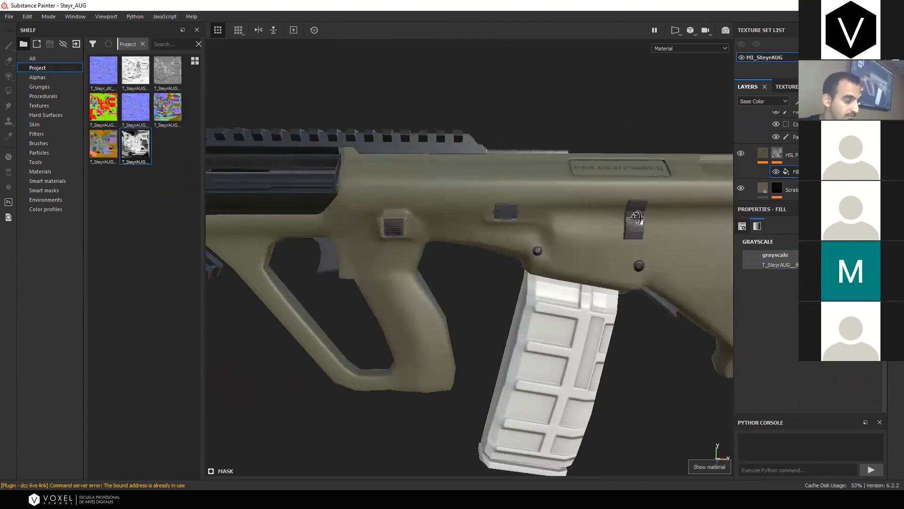
click(741, 152)
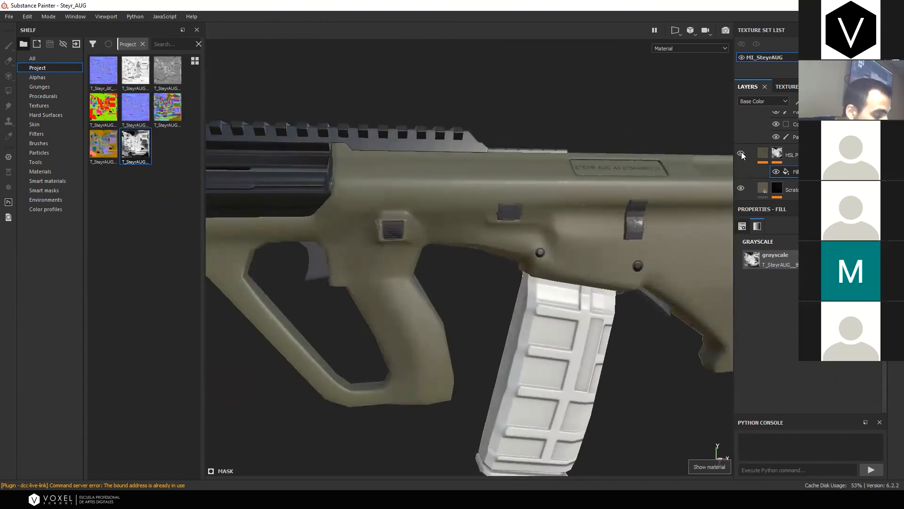
key(c)
scroll(453, 243, up, 5)
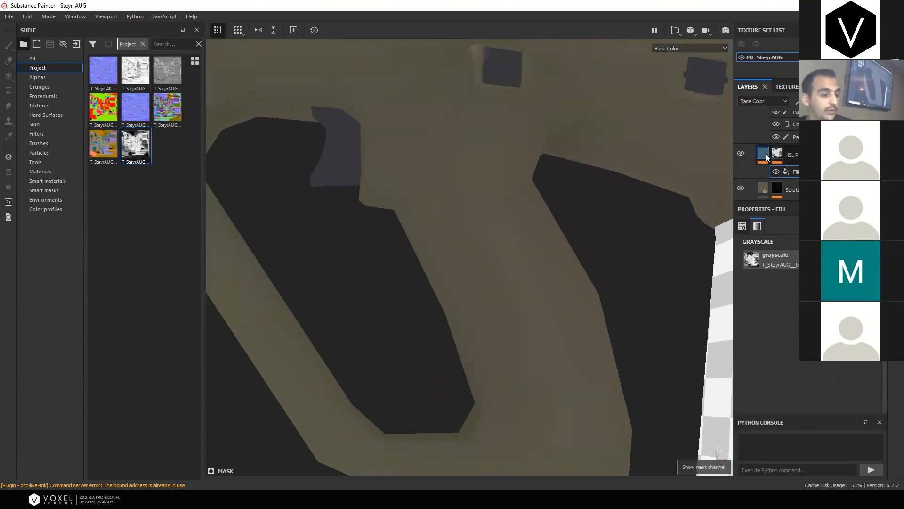
Raise the saturation of the HSL Perceptive filter and check the olive body in Base Color and Material views
click(763, 153)
click(784, 171)
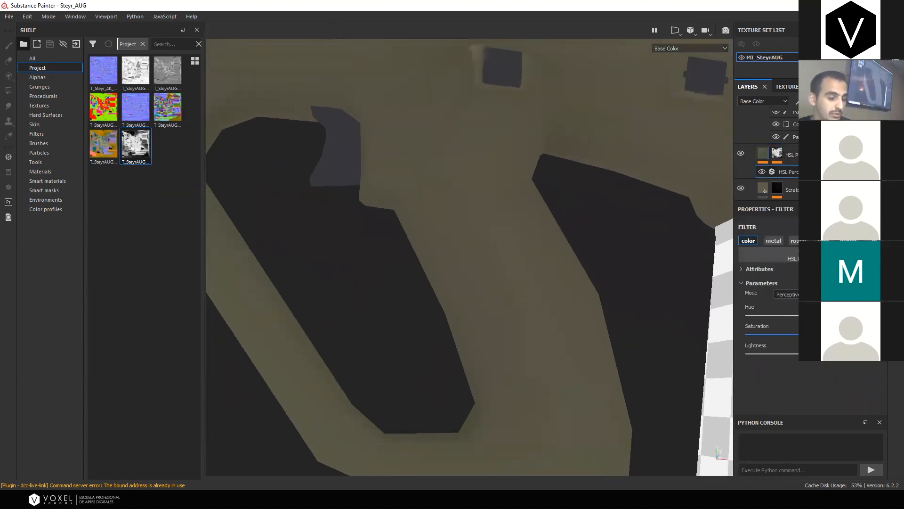
scroll(554, 246, down, 5)
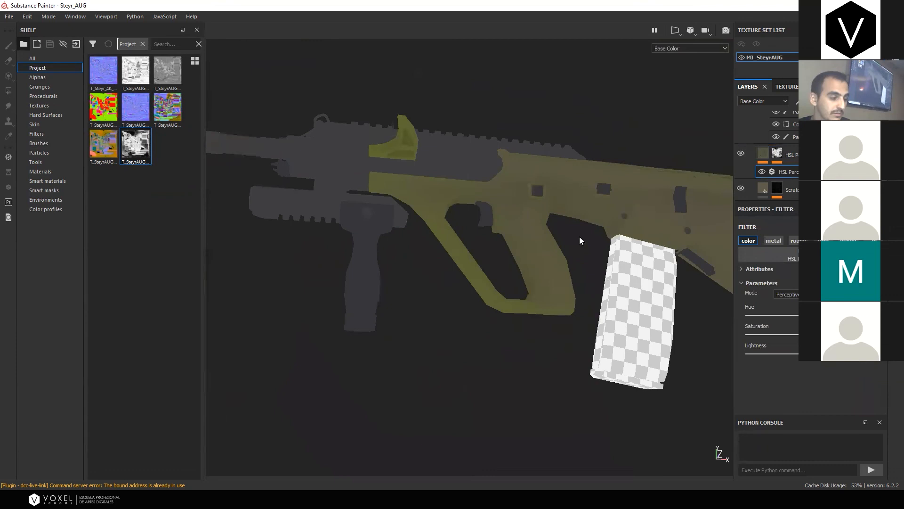
alt+middle_drag(580, 240, 442, 268)
alt+drag(442, 268, 518, 279)
alt+middle_drag(518, 279, 565, 284)
key(m)
alt+drag(565, 284, 542, 263)
alt+right_drag(541, 263, 572, 276)
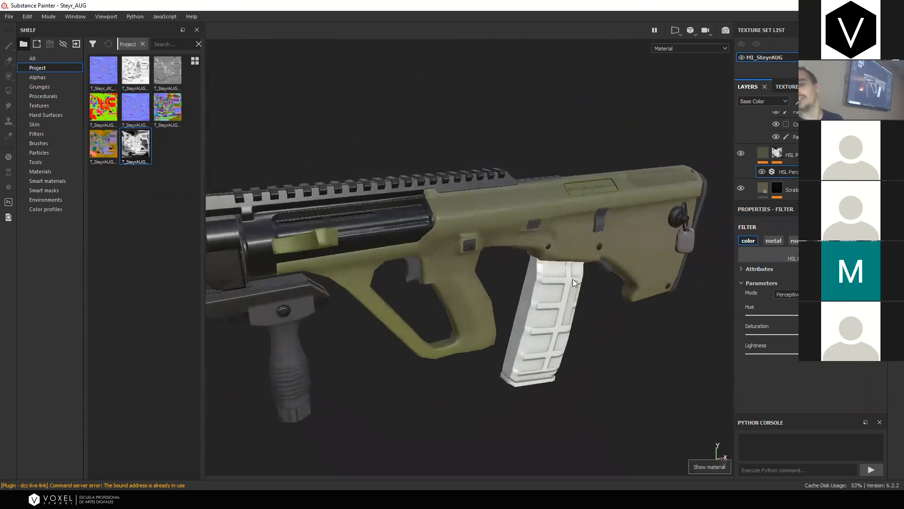
Add Levels to the HSL Perceptive layer's mask, move the midtone level to 0.624, and check the tint along the rifle
click(777, 153)
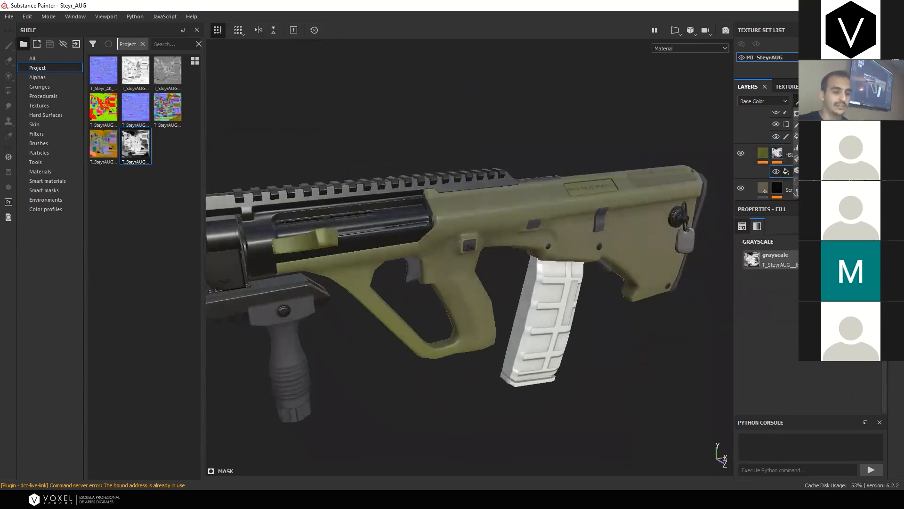
click(797, 148)
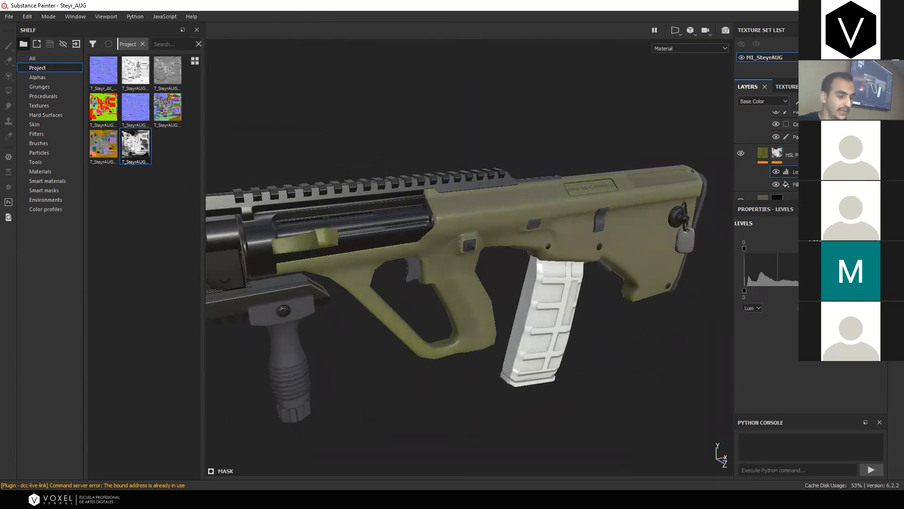
drag(786, 255, 784, 255)
alt+drag(569, 234, 428, 253)
scroll(497, 256, down, 4)
scroll(429, 253, up, 5)
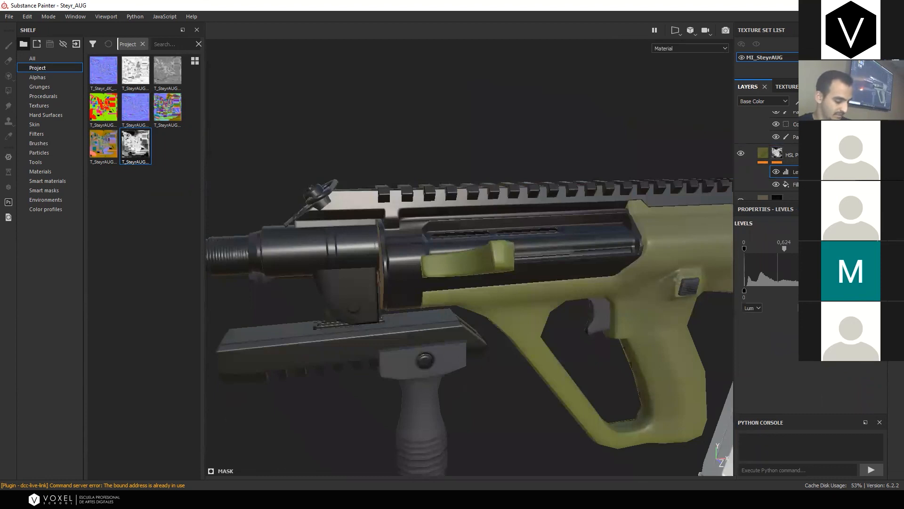
scroll(557, 226, down, 5)
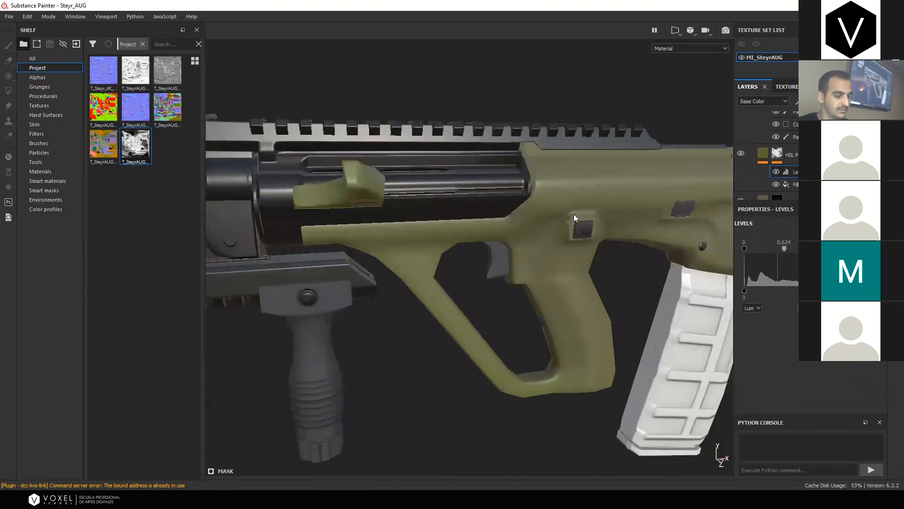
alt+drag(558, 226, 605, 226)
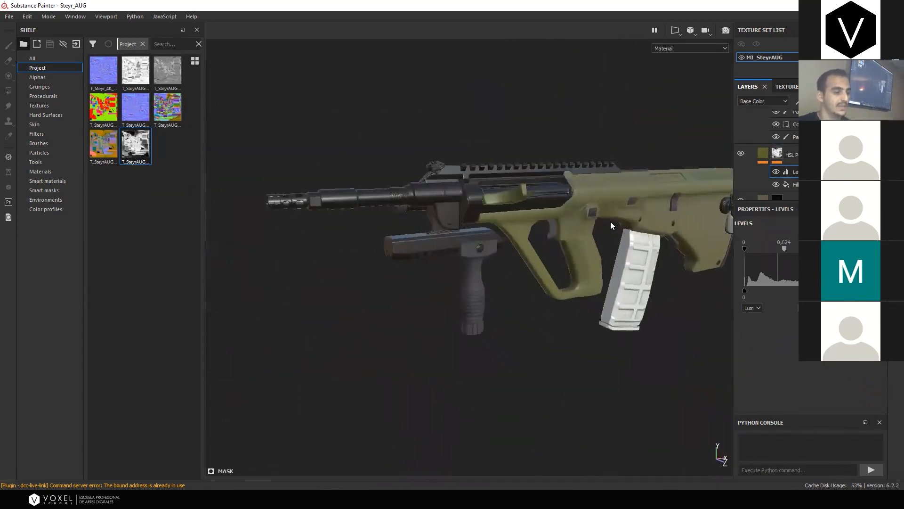
scroll(608, 231, up, 5)
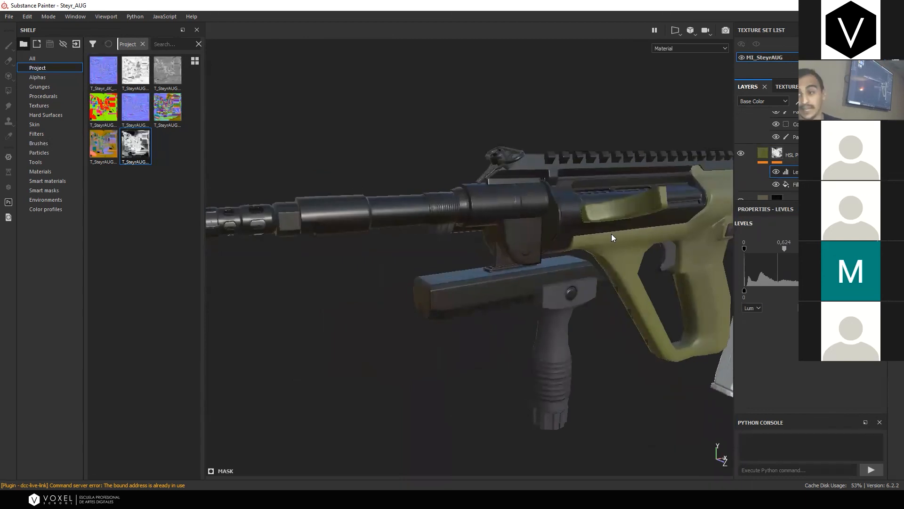
Collapse the Culata folder and examine the metal surfaces of the barrel, sight and front rail
click(782, 157)
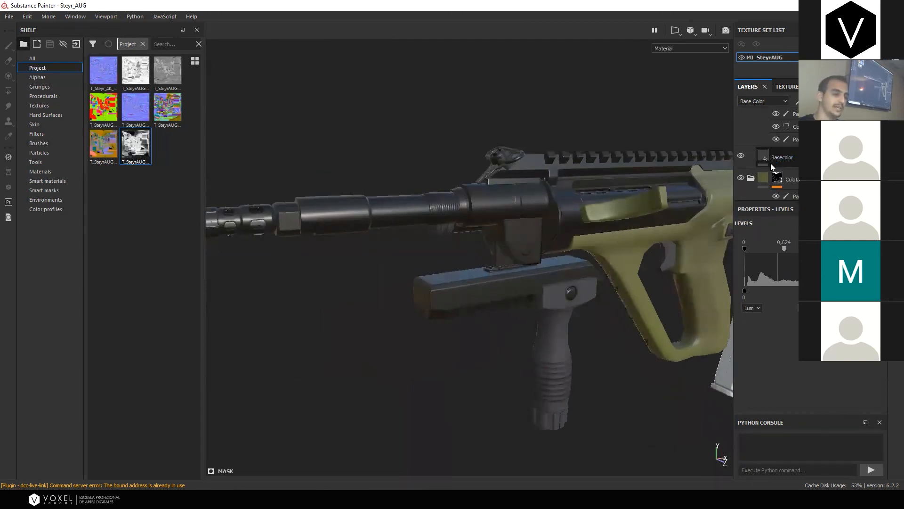
click(752, 178)
alt+drag(612, 188, 573, 153)
scroll(779, 174, up, 1)
alt+drag(570, 199, 657, 152)
scroll(555, 160, up, 4)
scroll(491, 198, down, 4)
scroll(448, 182, down, 3)
scroll(658, 152, up, 3)
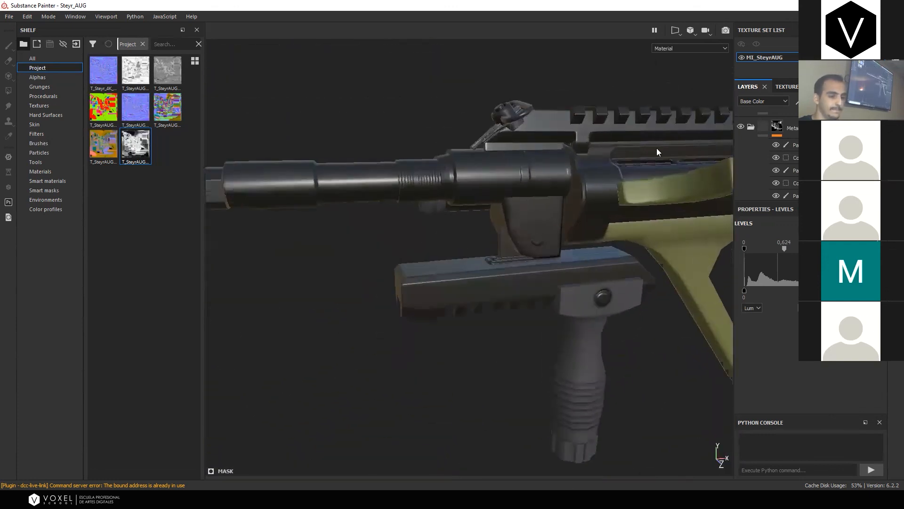
scroll(776, 145, down, 2)
Duplicate the metal's Basecolor layer, turn off the copy's color channel and set its roughness to 0.1829
click(763, 157)
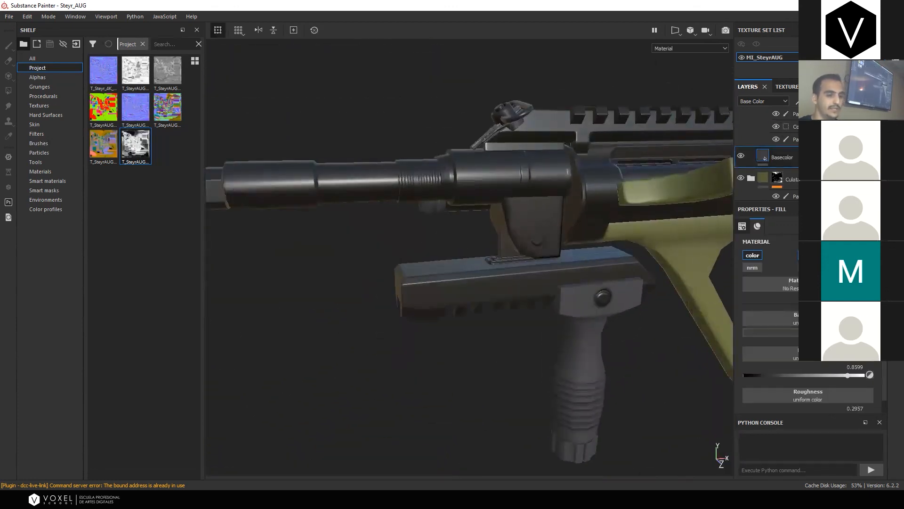
key(ctrl+d)
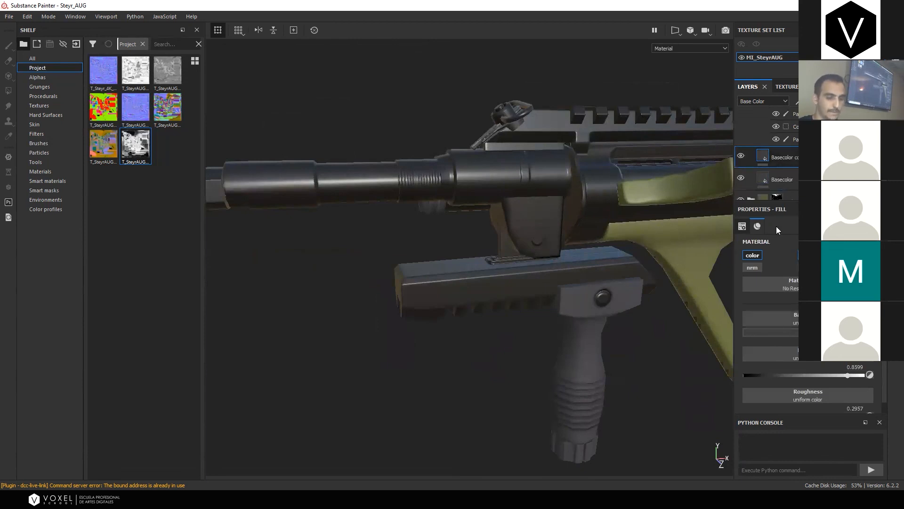
click(754, 256)
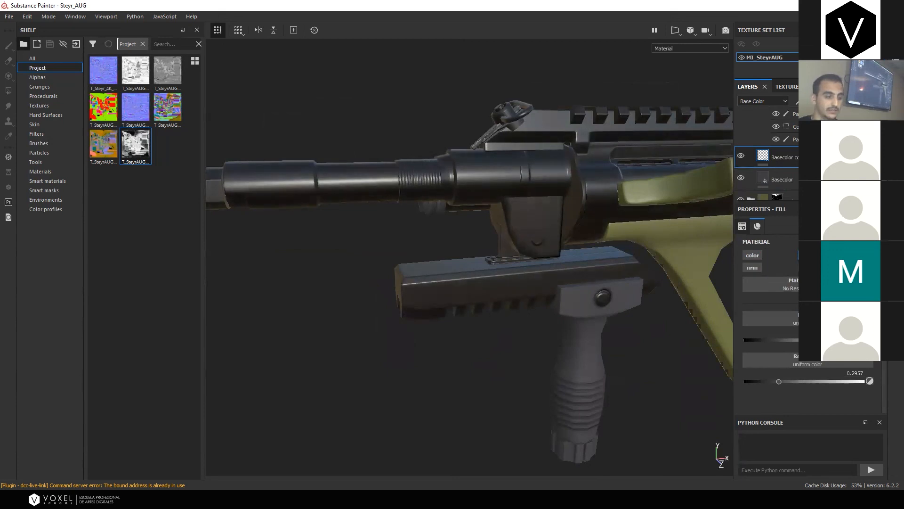
mouse_move(771, 382)
mouse_down()
mouse_move(756, 380)
mouse_move(765, 380)
mouse_up()
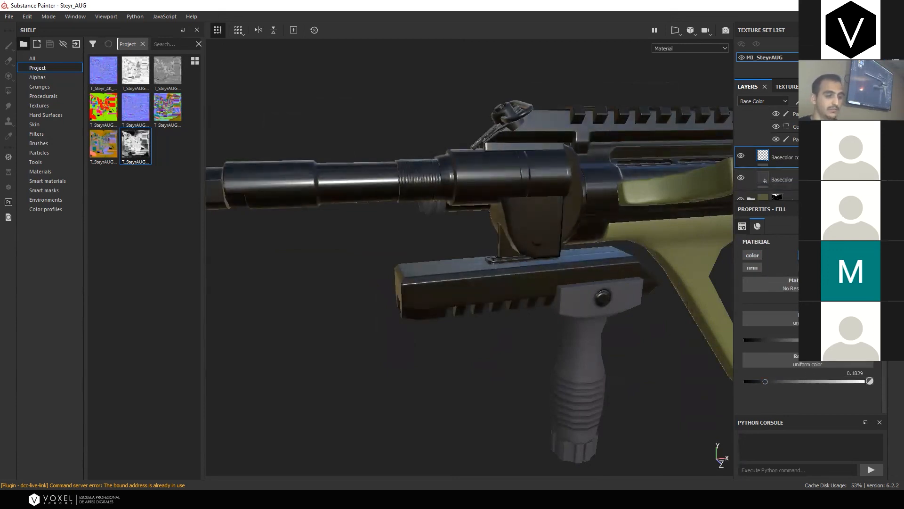
Add a black mask with a fill to the Basecolor copy, and load the Grunge Dirt Scratchy texture into it
click(827, 125)
click(800, 101)
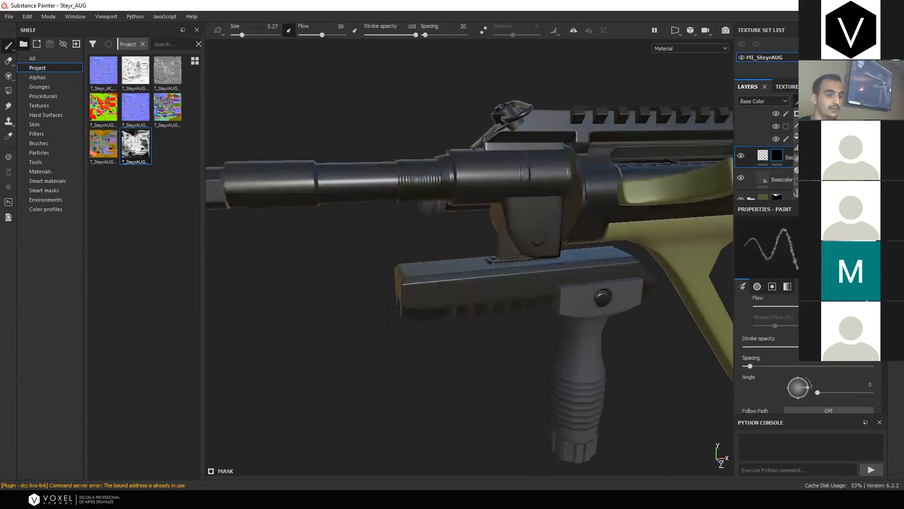
click(815, 136)
click(60, 96)
click(168, 45)
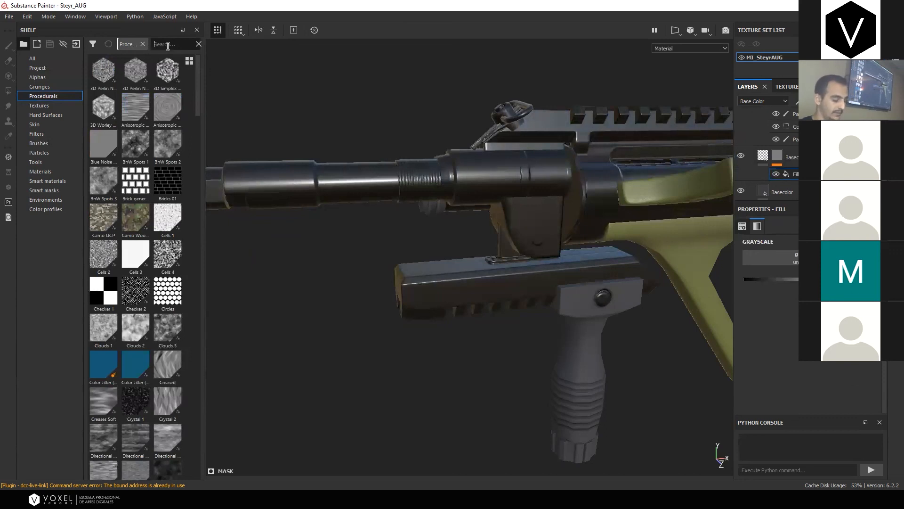
text(scrat)
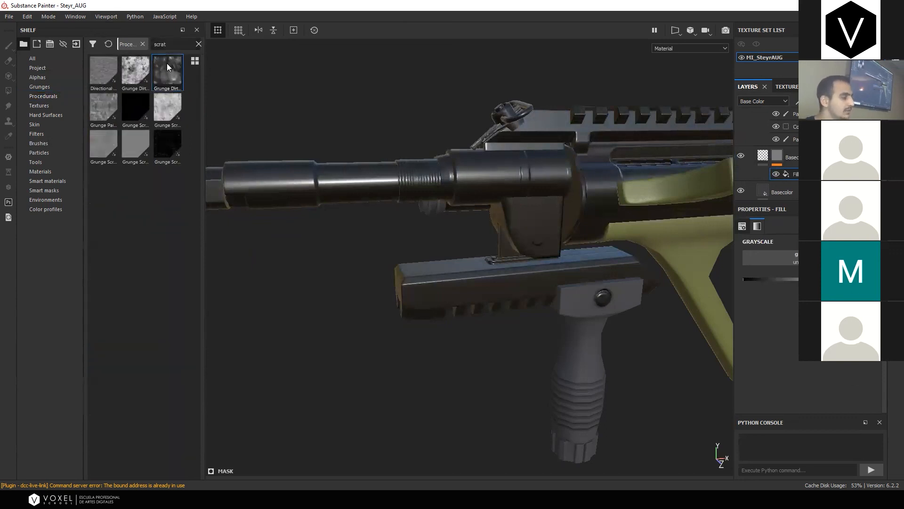
drag(167, 72, 767, 256)
Increase the UV scale of the Grunge Dirt Scratchy fill and check the reflections on the barrel and front rail under rotated lighting
alt+middle_drag(461, 184, 623, 219)
alt+right_drag(391, 172, 450, 168)
alt+drag(450, 168, 503, 214)
shift+right_drag(503, 213, 506, 209)
alt+drag(505, 209, 485, 164)
scroll(797, 319, up, 3)
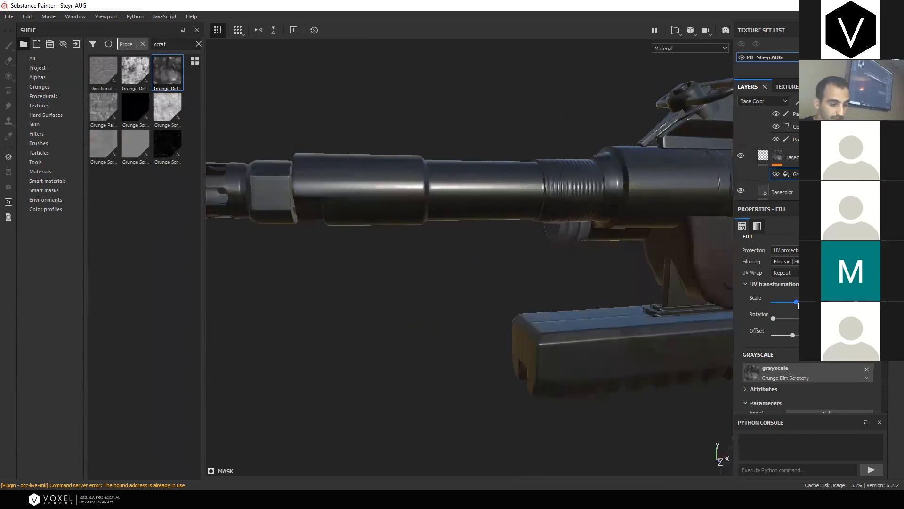
alt+drag(680, 300, 660, 282)
alt+middle_drag(660, 283, 482, 196)
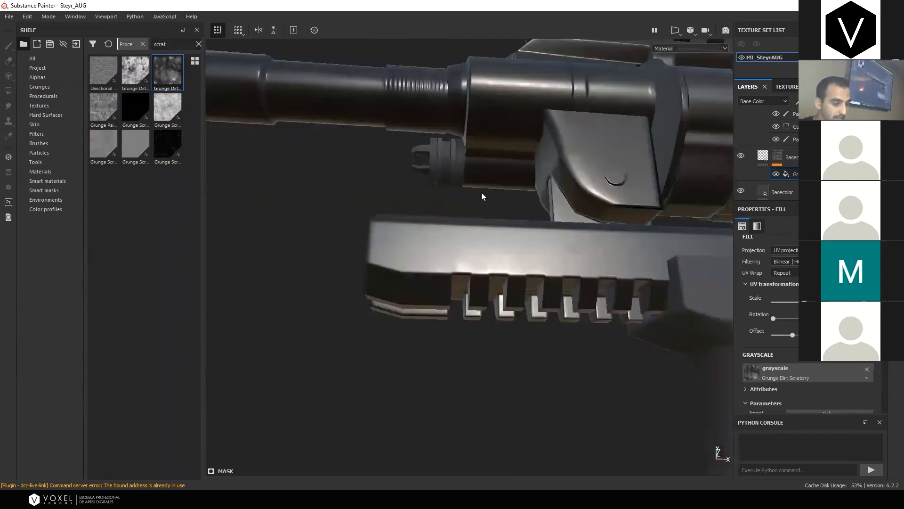
alt+drag(483, 195, 543, 315)
alt+right_drag(543, 315, 561, 302)
alt+drag(560, 302, 487, 252)
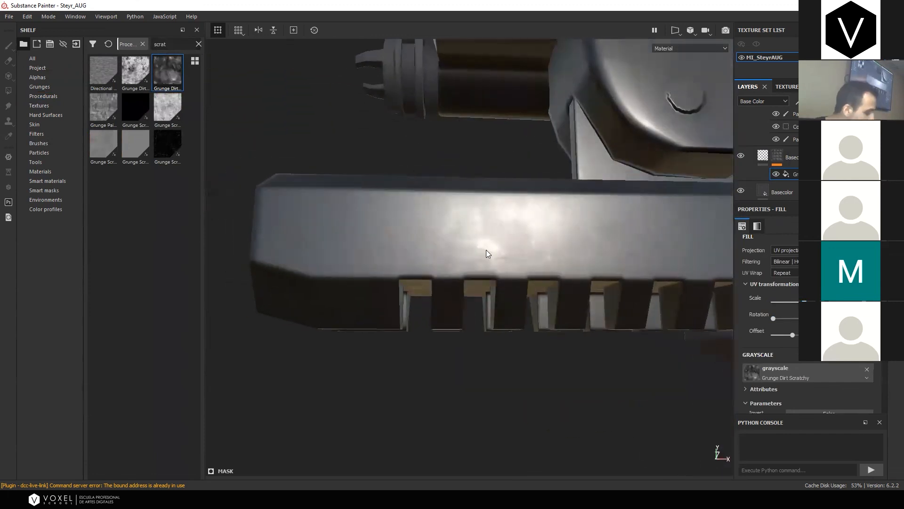
Examine the grunge in the roughness channel across the metal parts, and compare it with the material view around the barrel and receiver
key(c)
key(c)
key(c)
alt+drag(539, 264, 587, 315)
alt+drag(575, 261, 577, 335)
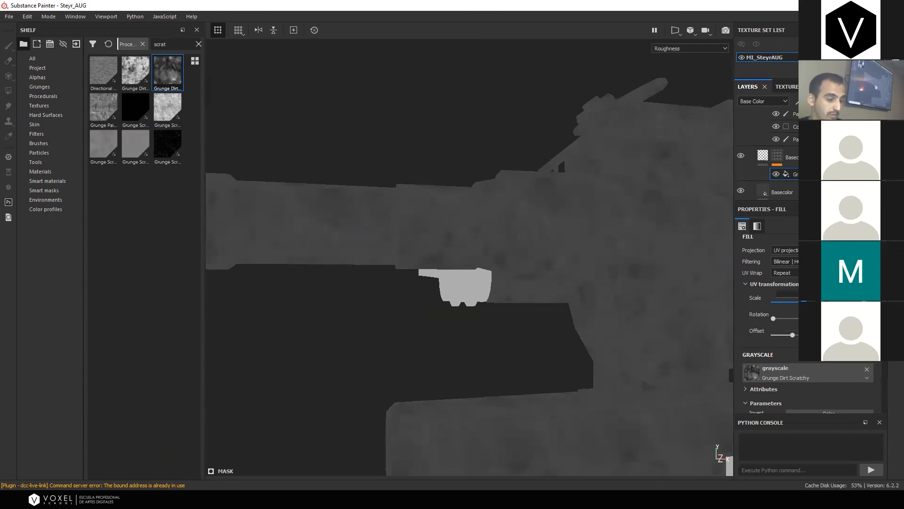
scroll(583, 262, down, 3)
alt+middle_drag(584, 262, 550, 255)
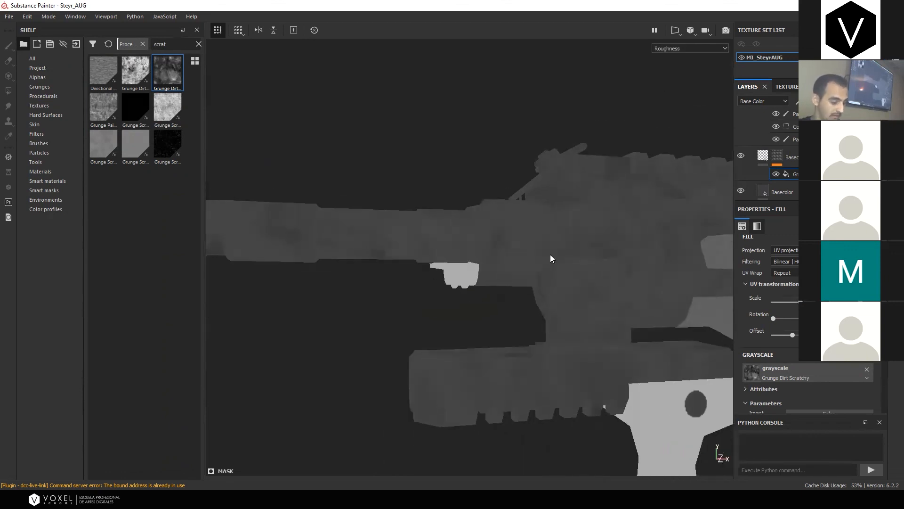
key(m)
scroll(532, 250, up, 3)
alt+drag(533, 251, 551, 224)
alt+middle_drag(551, 224, 529, 213)
alt+drag(529, 214, 654, 169)
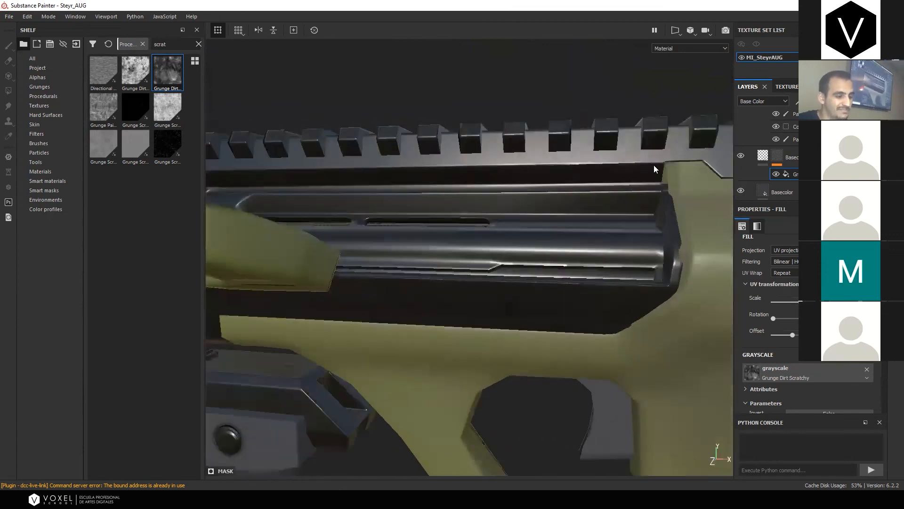
Increase the contrast of the Grunge Dirt Scratchy mask fill and check the reflections on the barrel and front rail mount
scroll(811, 411, down, 4)
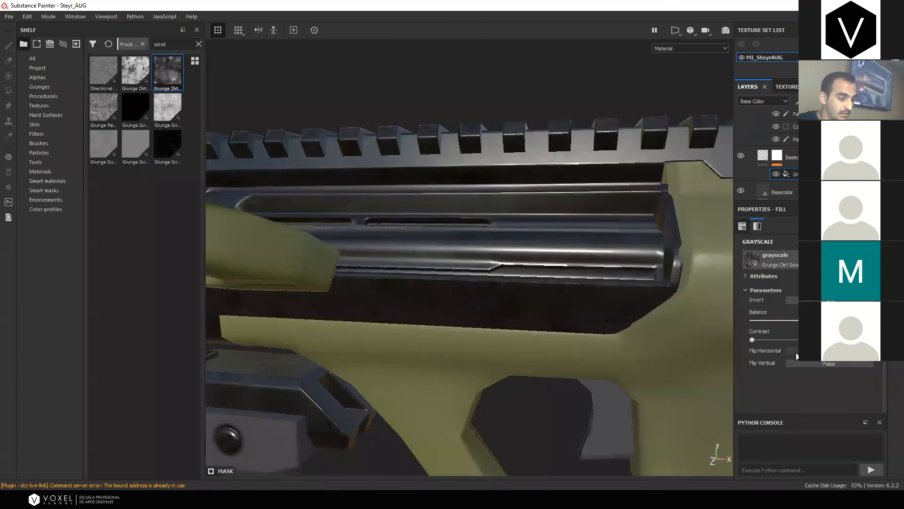
click(805, 340)
scroll(463, 295, down, 4)
mouse_move(463, 296)
alt+mouse_down()
mouse_move(535, 258)
mouse_move(494, 282)
mouse_move(454, 288)
alt+mouse_up()
scroll(453, 287, up, 7)
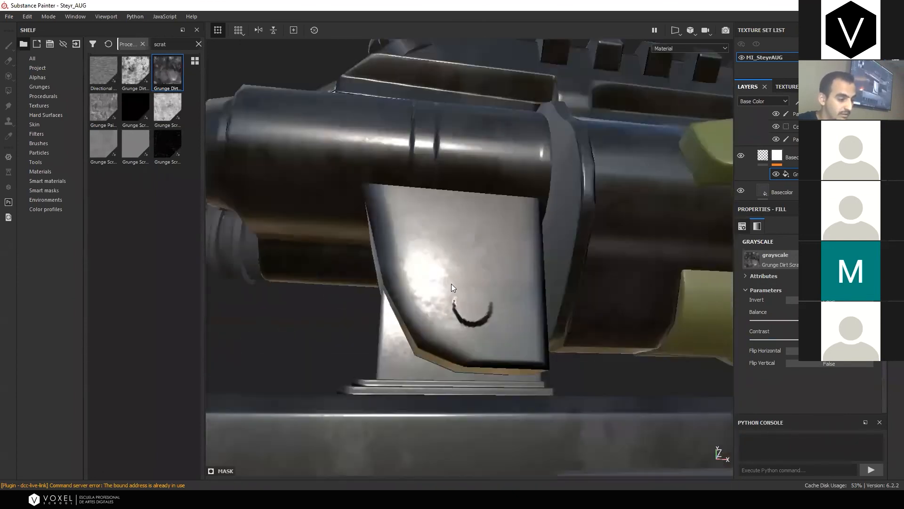
scroll(451, 288, down, 7)
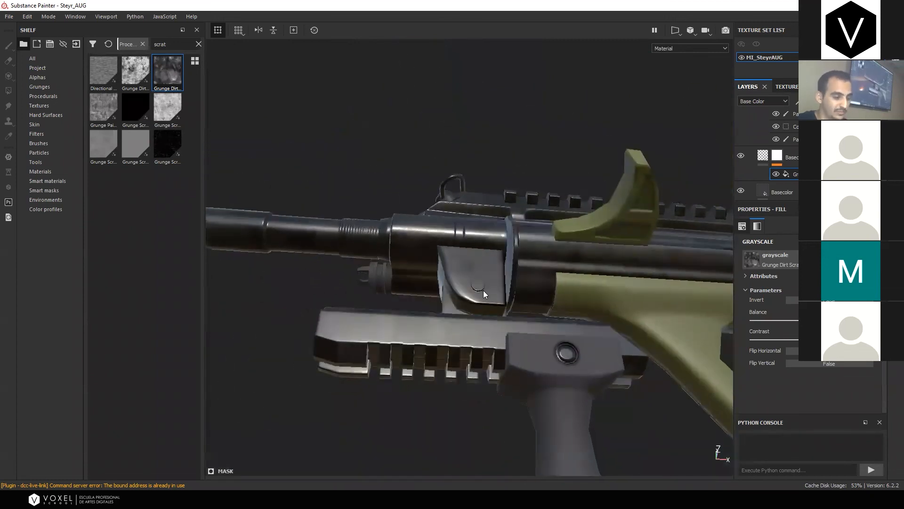
mouse_move(490, 292)
alt+mouse_down()
mouse_move(541, 283)
mouse_move(631, 344)
mouse_move(707, 361)
mouse_move(601, 359)
mouse_move(612, 356)
alt+mouse_up()
Add a fill layer above the Basecolor copy, turn off its normal channel and give it a black mask
click(777, 155)
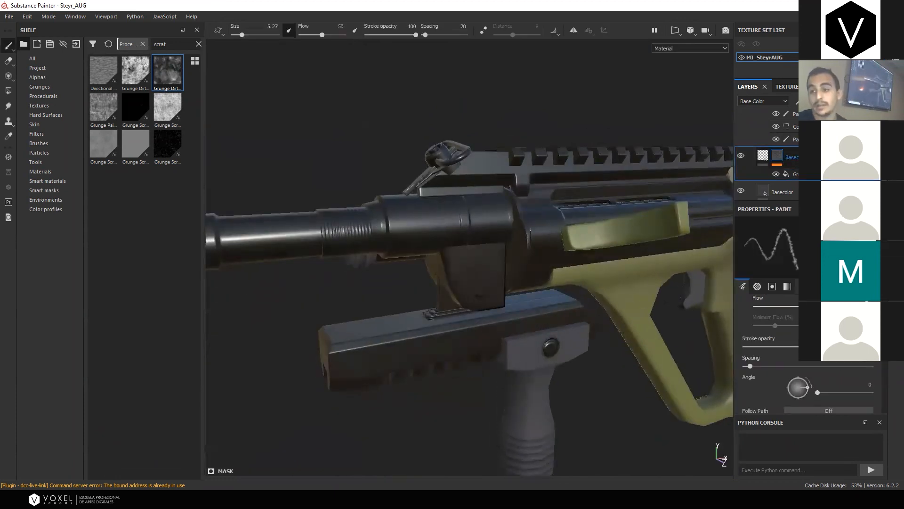
click(839, 102)
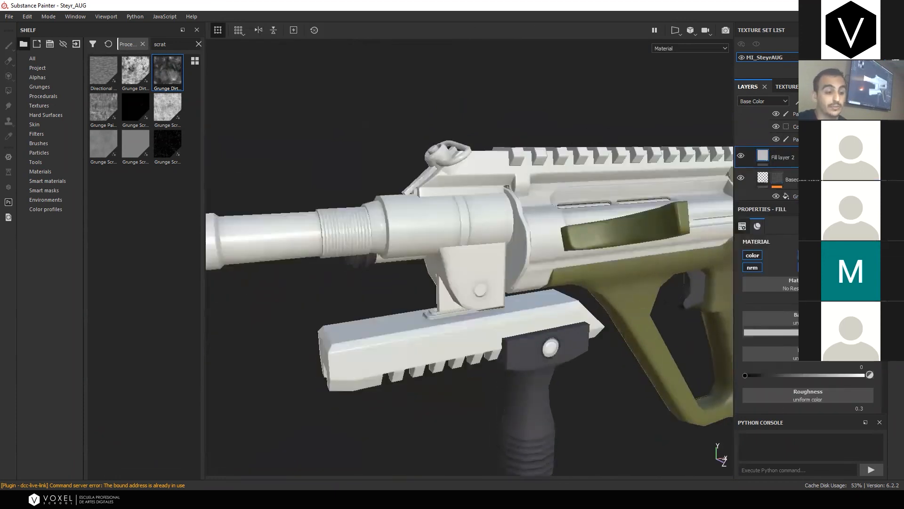
click(757, 267)
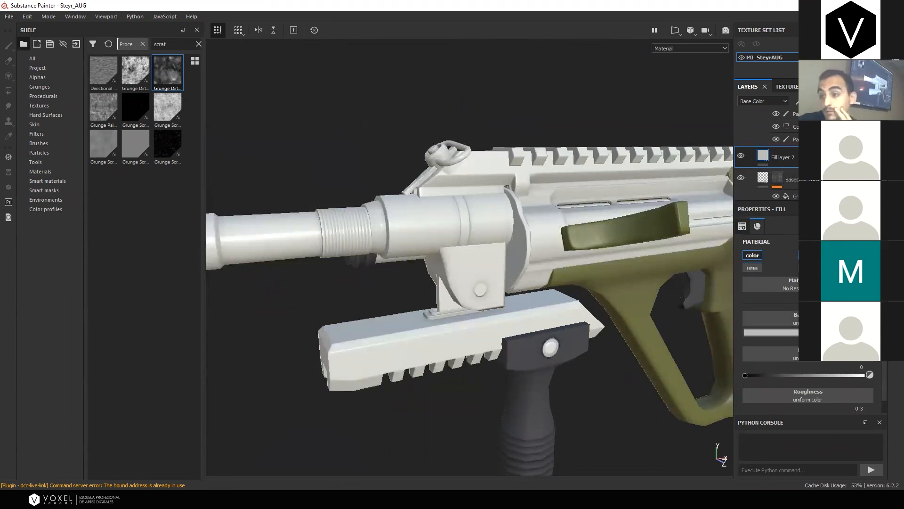
click(811, 101)
click(830, 125)
Add a fill to the new layer's mask and load the rifle's curvature map from the project textures into it
click(797, 101)
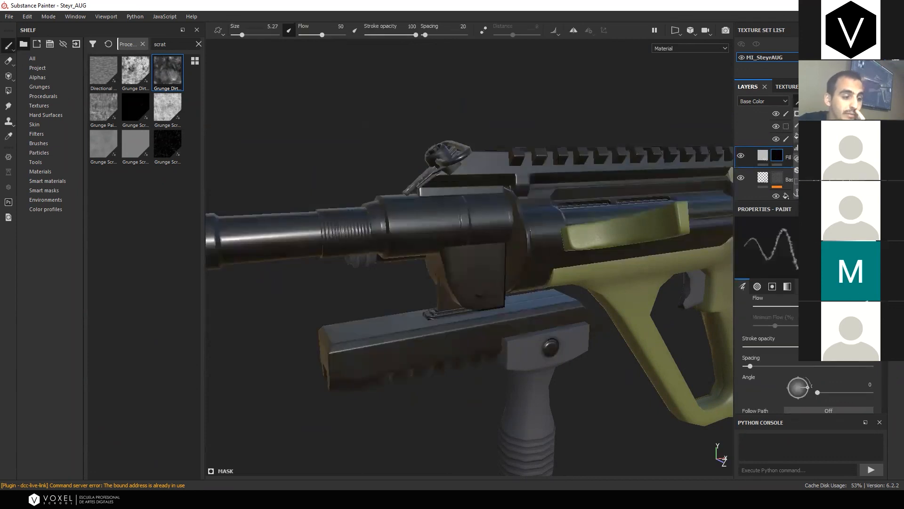
click(820, 137)
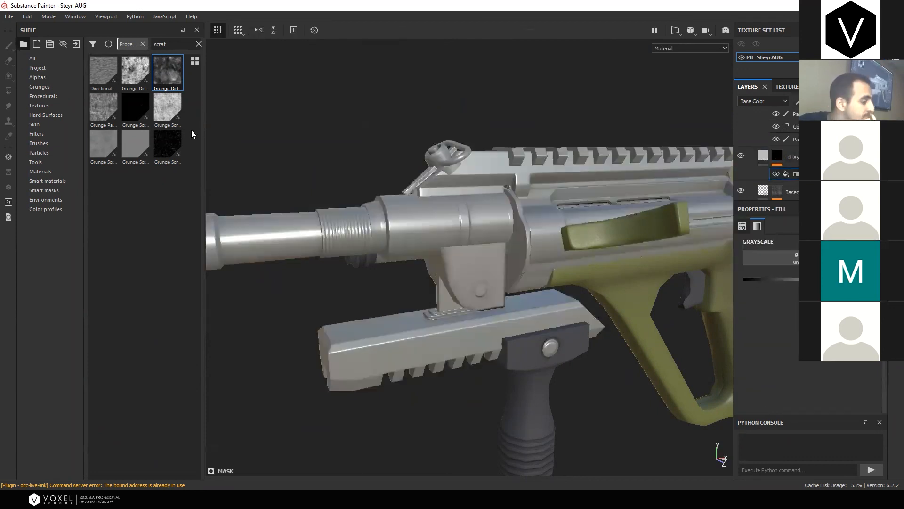
click(62, 69)
mouse_move(158, 82)
mouse_down()
mouse_move(733, 190)
mouse_move(770, 258)
mouse_up()
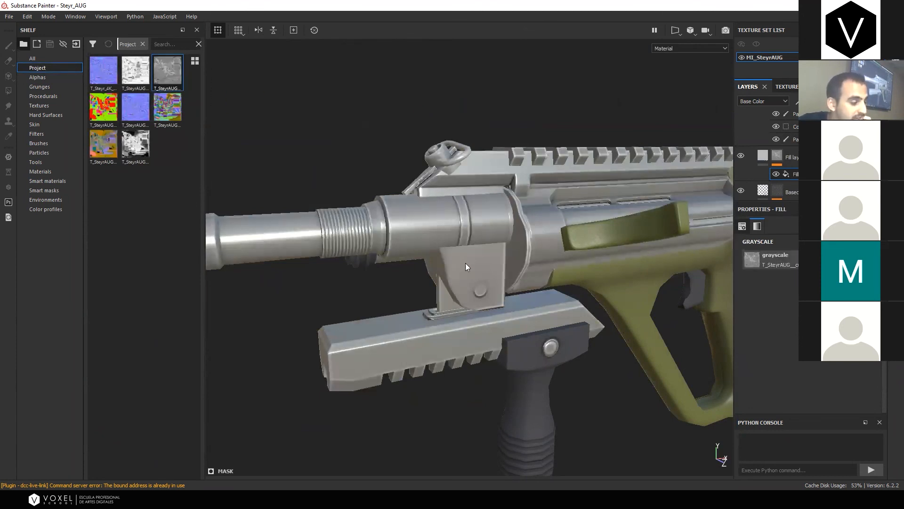
scroll(466, 265, down, 2)
scroll(496, 258, up, 3)
Add a Levels effect to the curvature mask and tighten it to the metal's edges, checking the barrel and muzzle
click(797, 101)
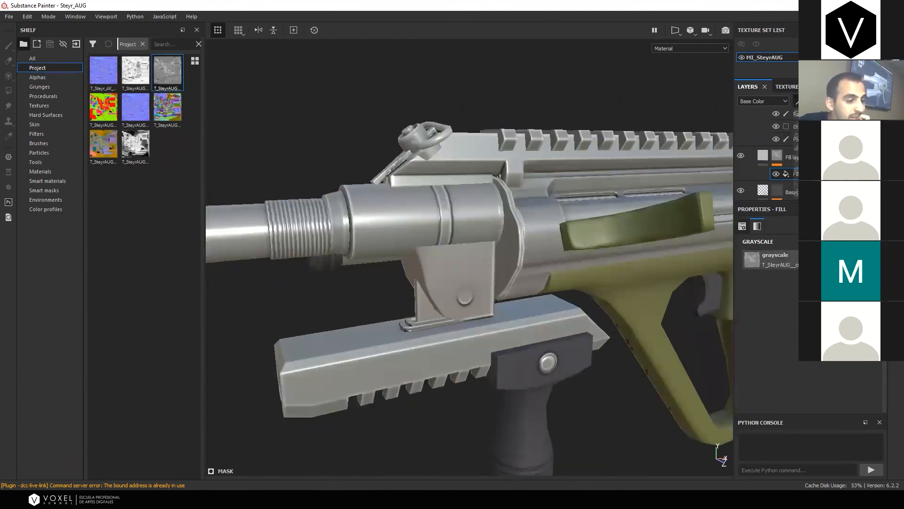
click(797, 148)
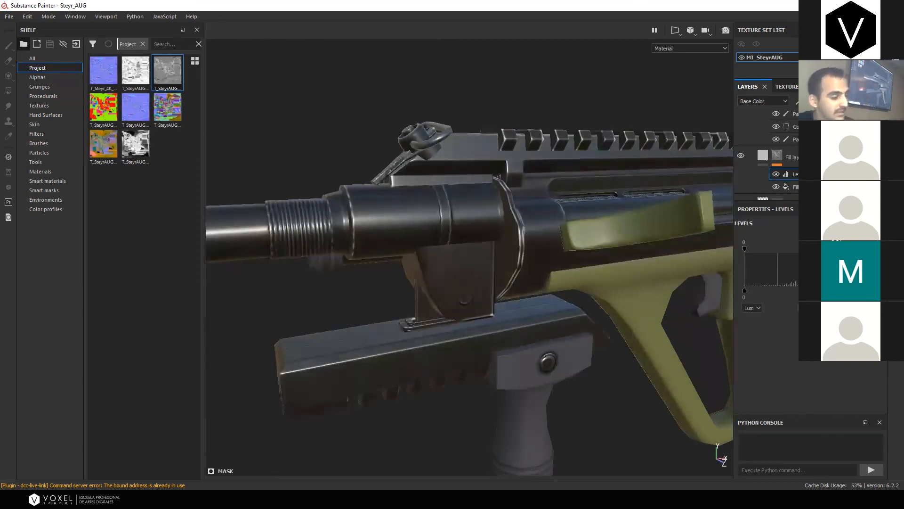
scroll(398, 212, down, 3)
alt+middle_drag(400, 228, 561, 221)
alt+drag(560, 219, 577, 242)
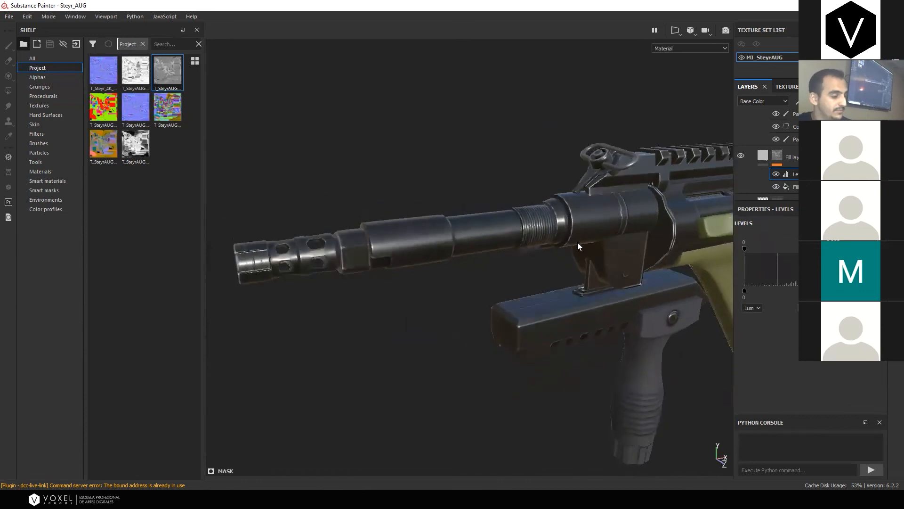
Set the edge-wear fill's base color to R 0.048, G 0.048, B 0.051 by sampling the Basecolor layer's thumbnail
click(763, 156)
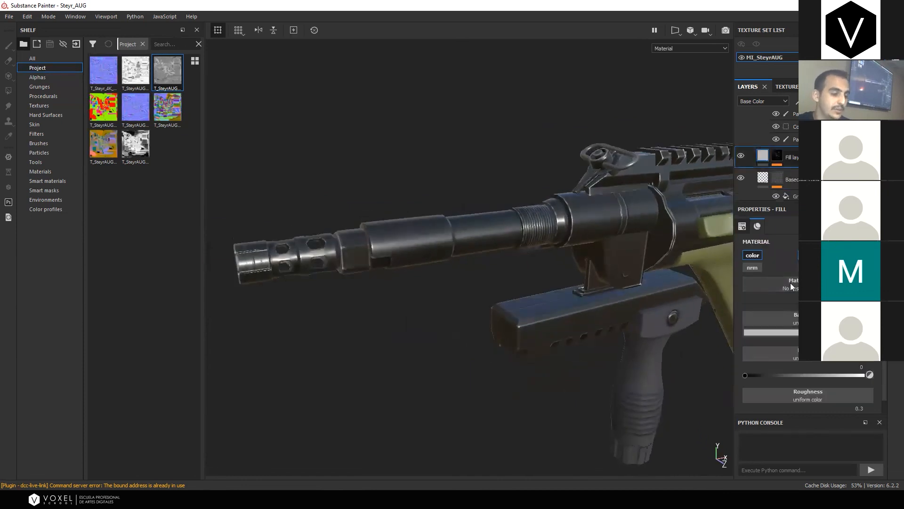
click(797, 318)
drag(830, 340, 780, 178)
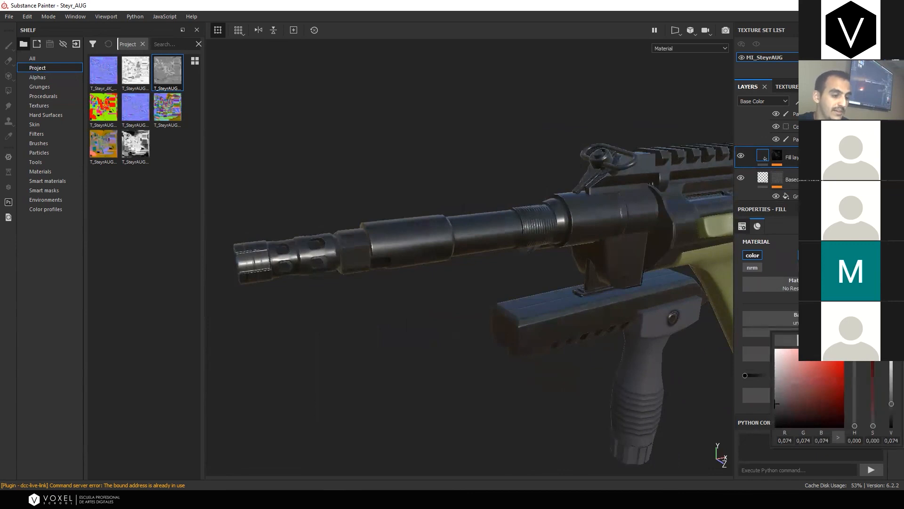
scroll(765, 159, down, 2)
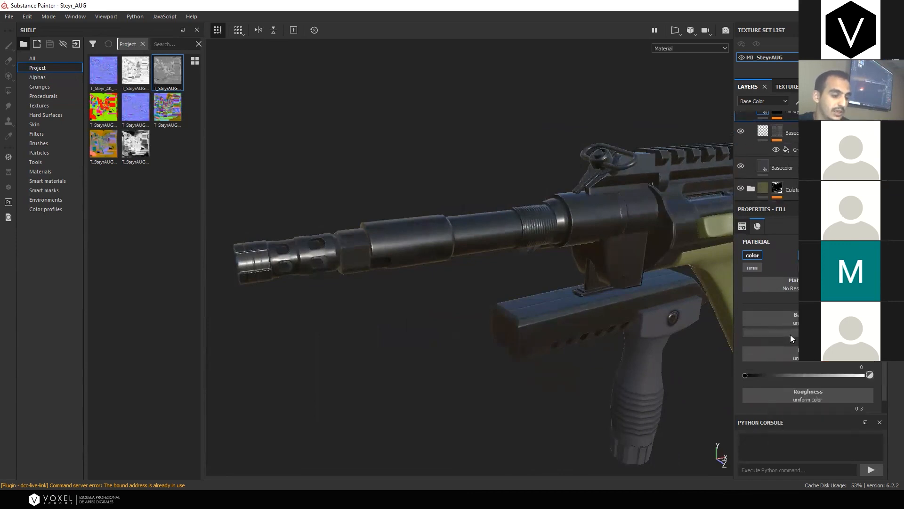
drag(820, 345, 763, 165)
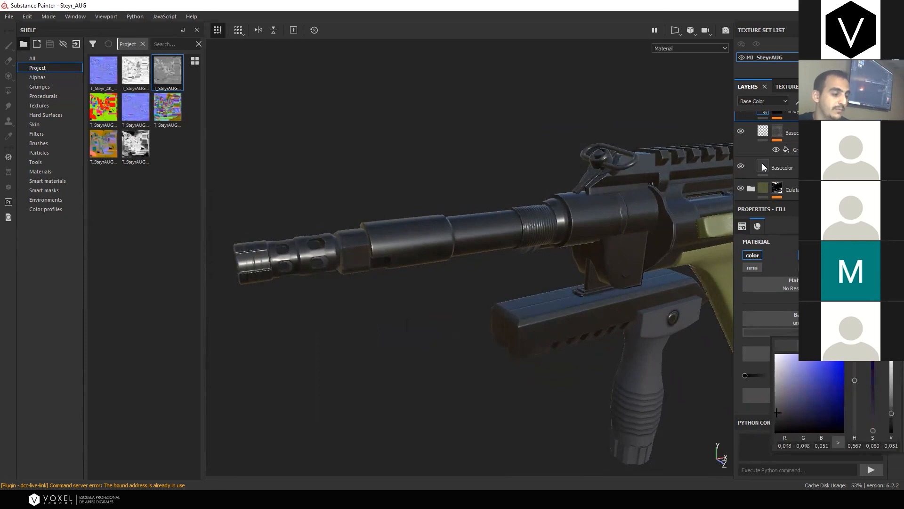
Raise the edge-wear fill's metallic and roughness values while checking the barrel's threaded section up close
alt+right_drag(386, 266, 595, 196)
scroll(753, 122, up, 1)
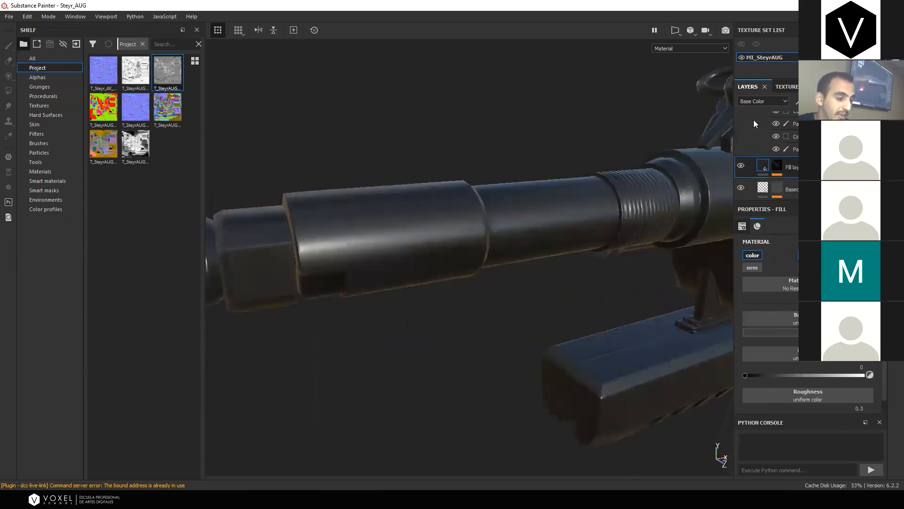
alt+drag(629, 212, 454, 287)
alt+right_drag(454, 287, 523, 229)
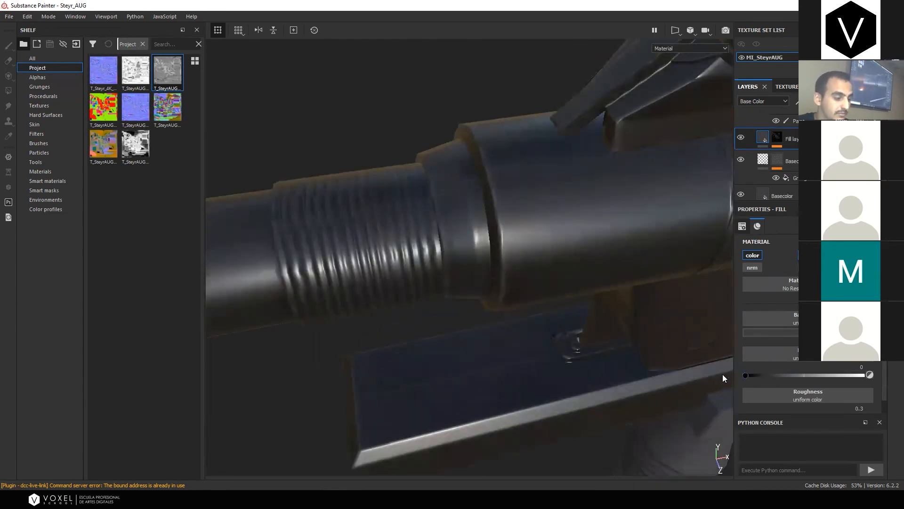
scroll(806, 382, down, 1)
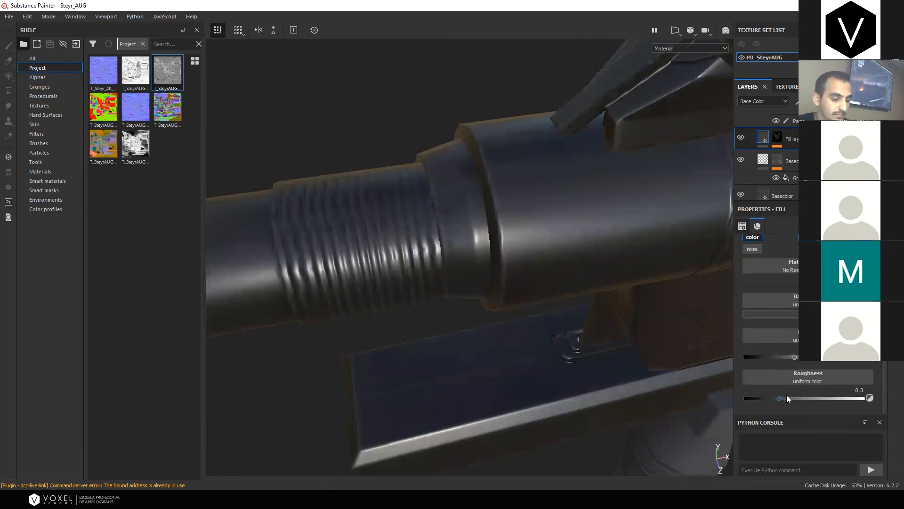
drag(806, 398, 794, 398)
Add a paint effect to the edge-wear mask and paint worn patches on the barrel collar and threaded section
click(776, 138)
click(793, 156)
click(799, 102)
click(810, 123)
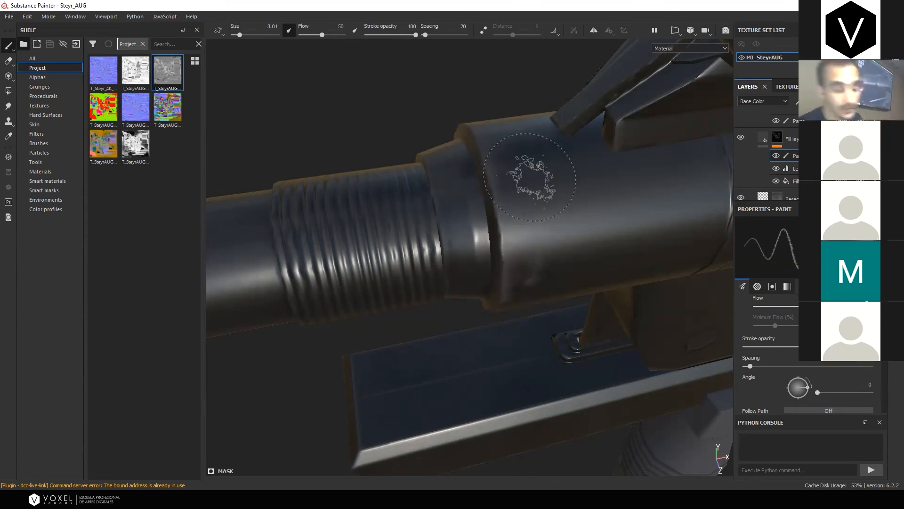
key(p)
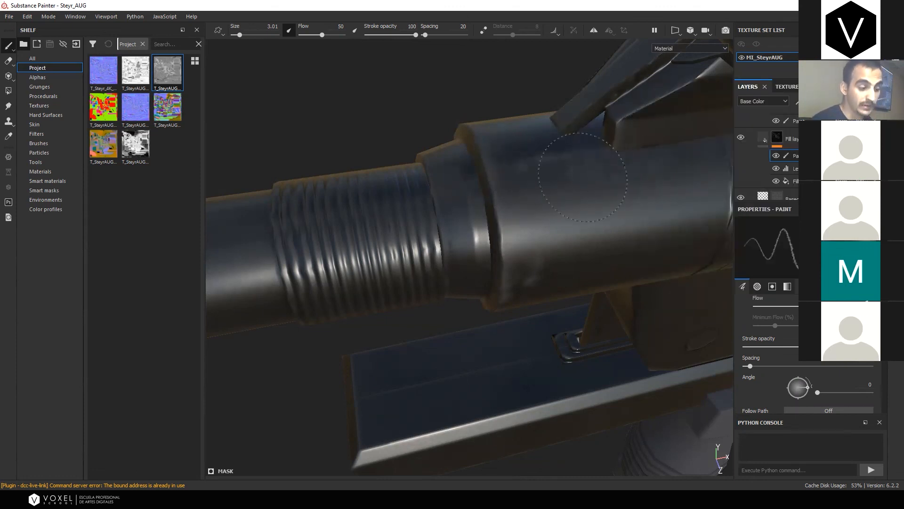
mouse_move(681, 66)
mouse_down()
mouse_move(660, 78)
mouse_move(665, 63)
mouse_up()
drag(665, 62, 607, 99)
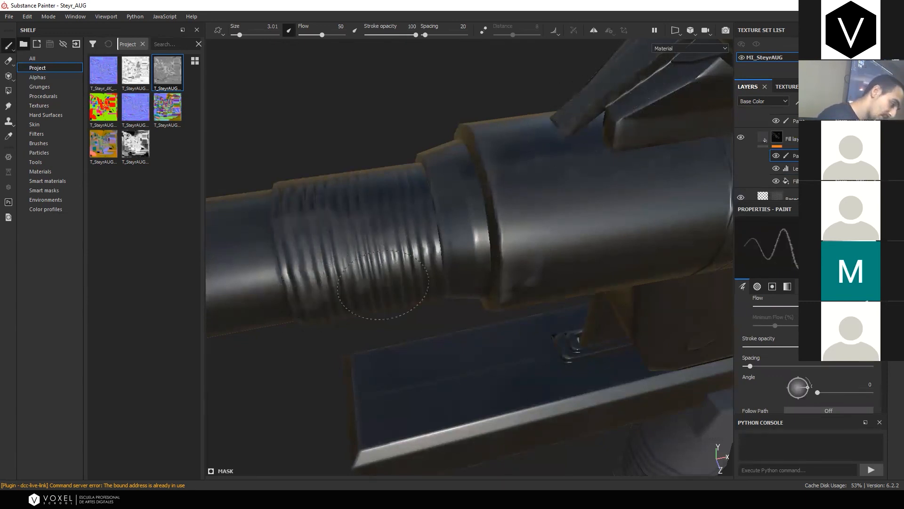
scroll(431, 337, down, 5)
alt+drag(373, 299, 509, 197)
click(792, 139)
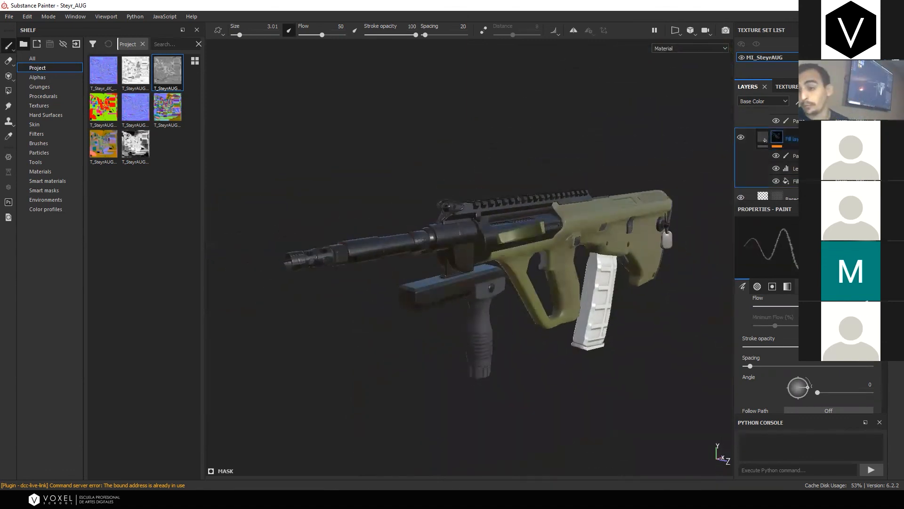
click(838, 101)
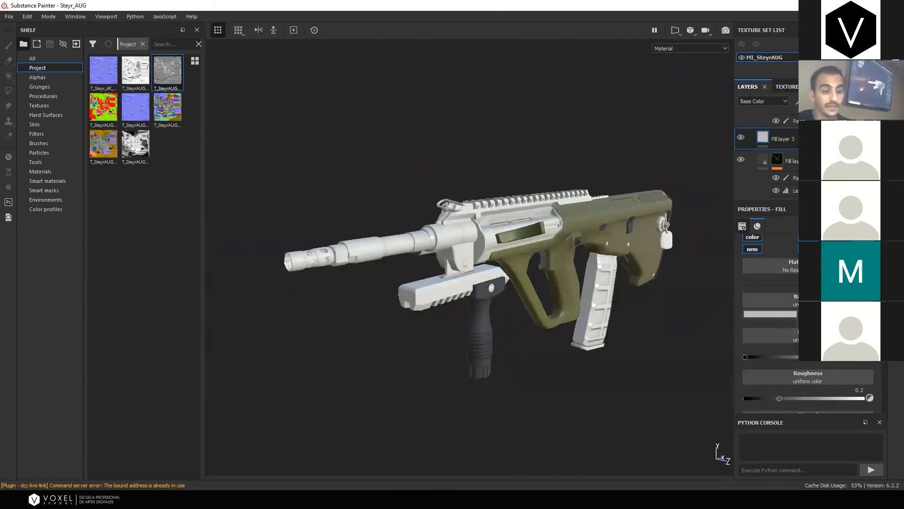
key(ctrl+z)
Add a fill layer at the top of the layer stack with a dark brown base color and roughness 0.9572
click(755, 124)
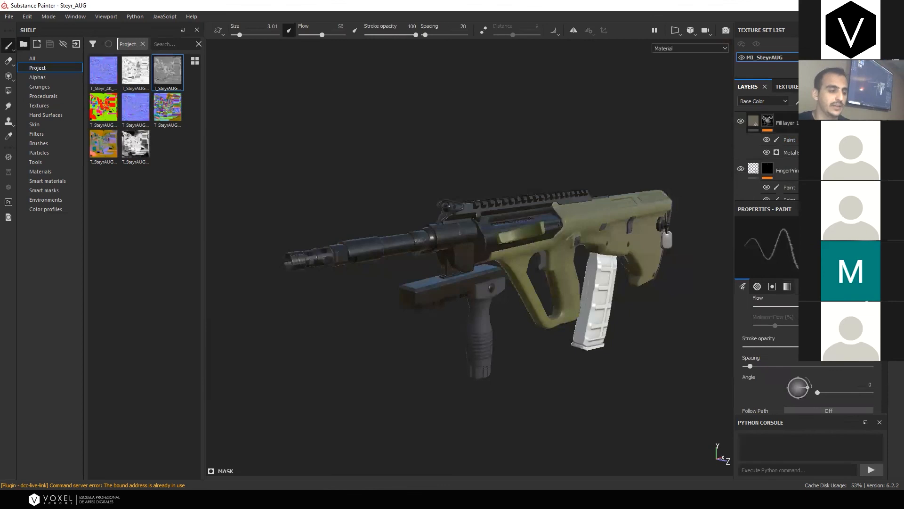
click(838, 101)
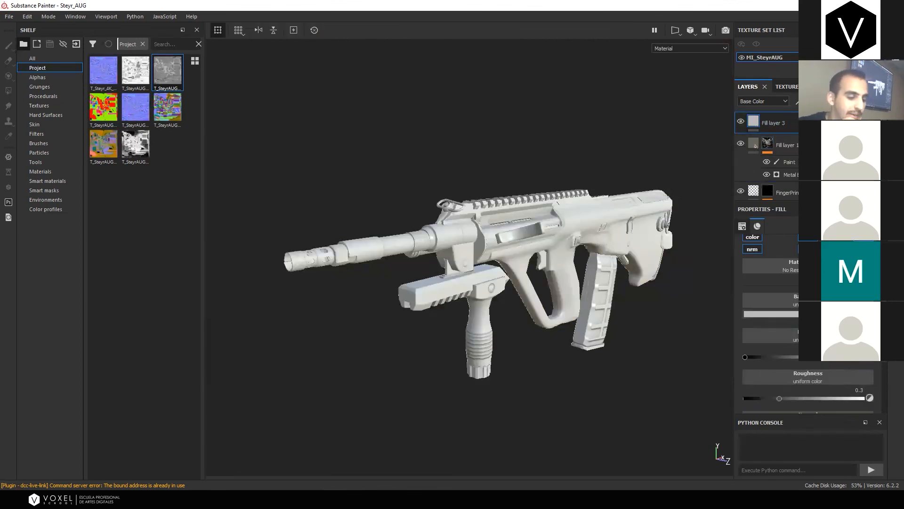
click(772, 313)
drag(815, 392, 847, 398)
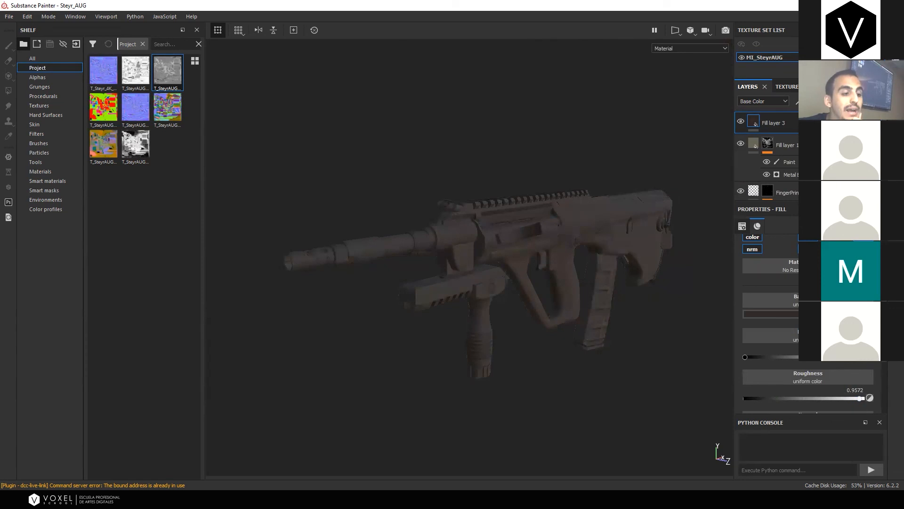
Add a black mask with an empty generator to the dark brown fill layer
click(824, 124)
click(799, 102)
click(822, 114)
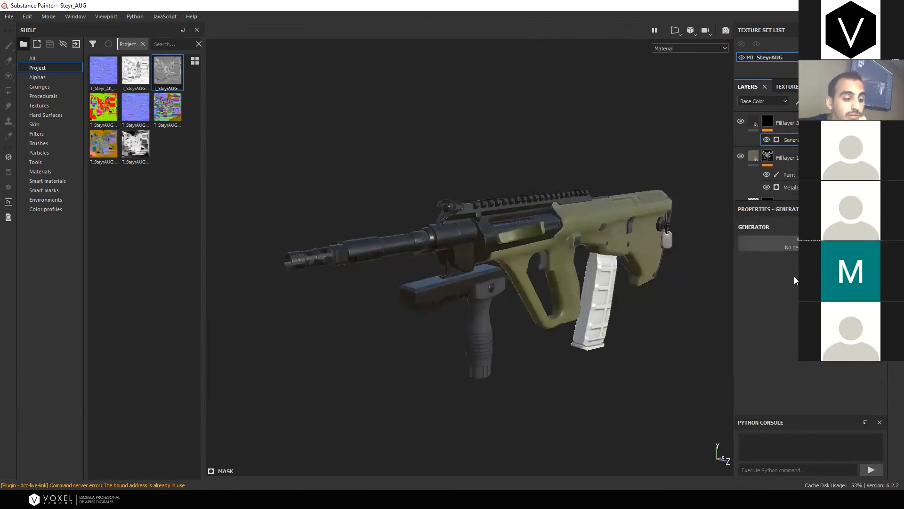
Try the Dirt Ground smart mask on the dark brown layer, check it across the rifle, and clear the mask's effects again
click(58, 191)
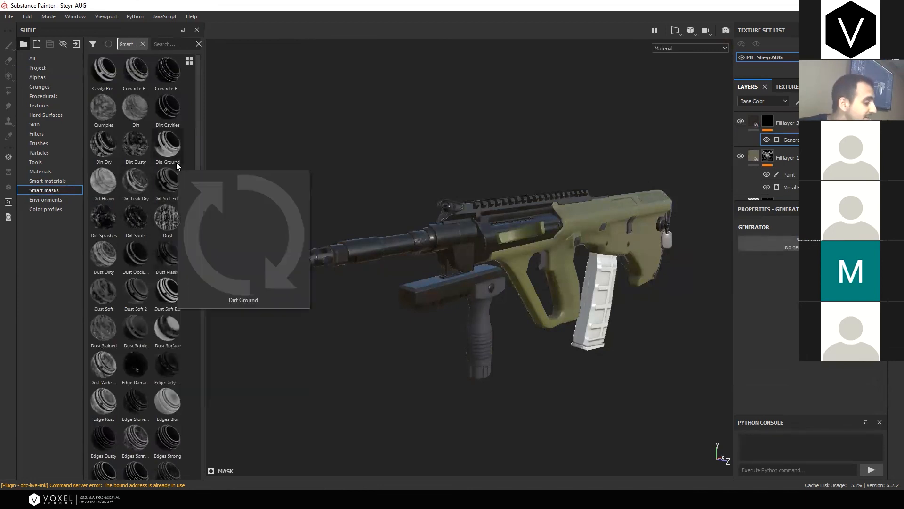
drag(177, 165, 772, 162)
drag(773, 193, 777, 125)
scroll(556, 257, up, 4)
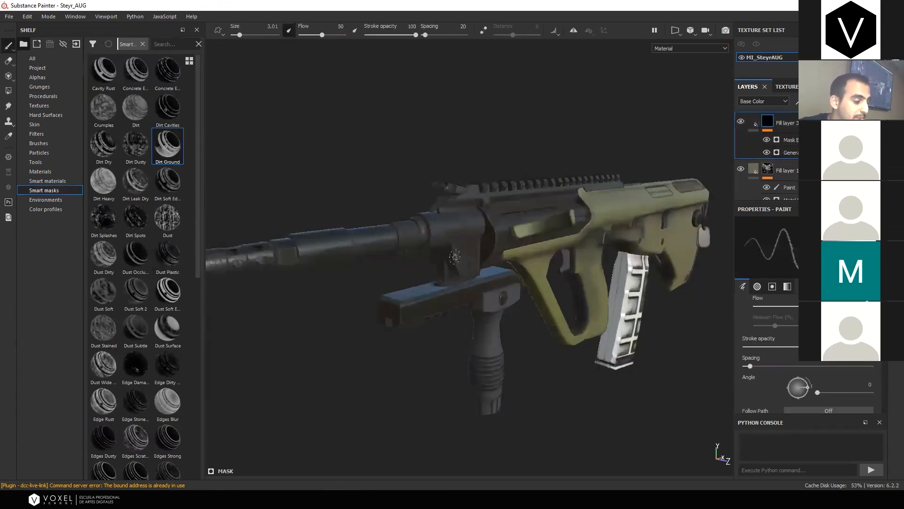
alt+drag(594, 248, 663, 264)
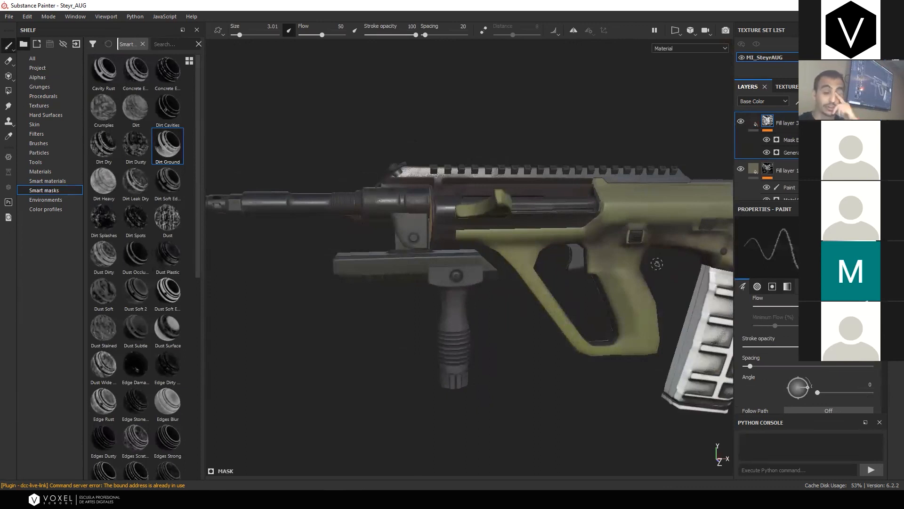
key(ctrl+z)
double_click(798, 126)
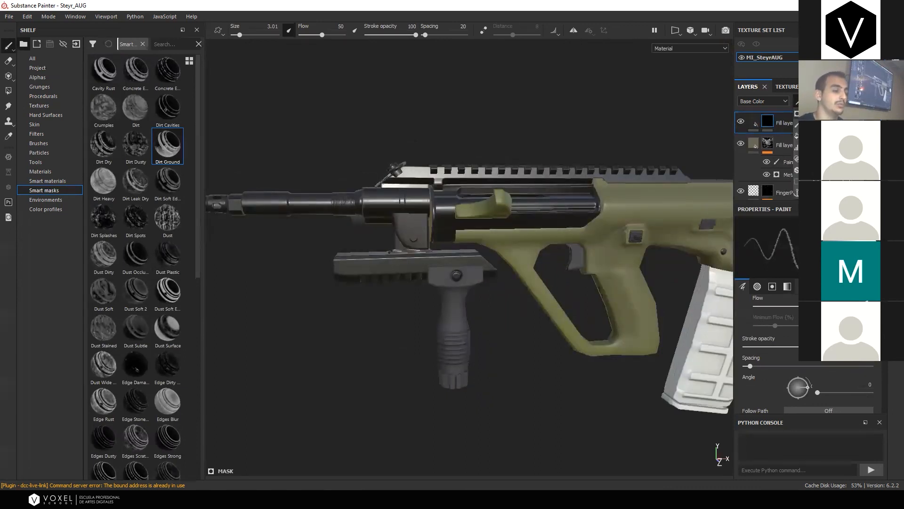
Add the Curvature generator to the dark brown layer's mask and lower its Global Balance so the dirt spreads over the rifle
click(817, 113)
click(796, 246)
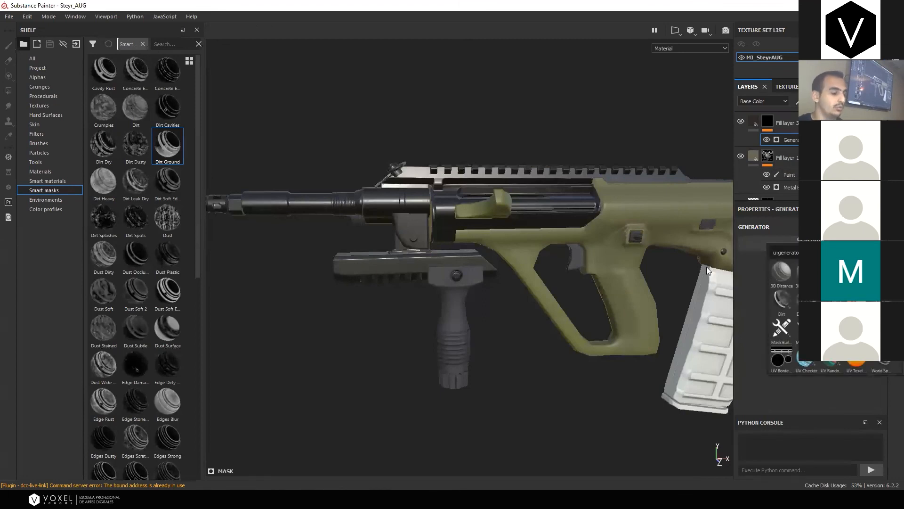
alt+drag(461, 241, 633, 247)
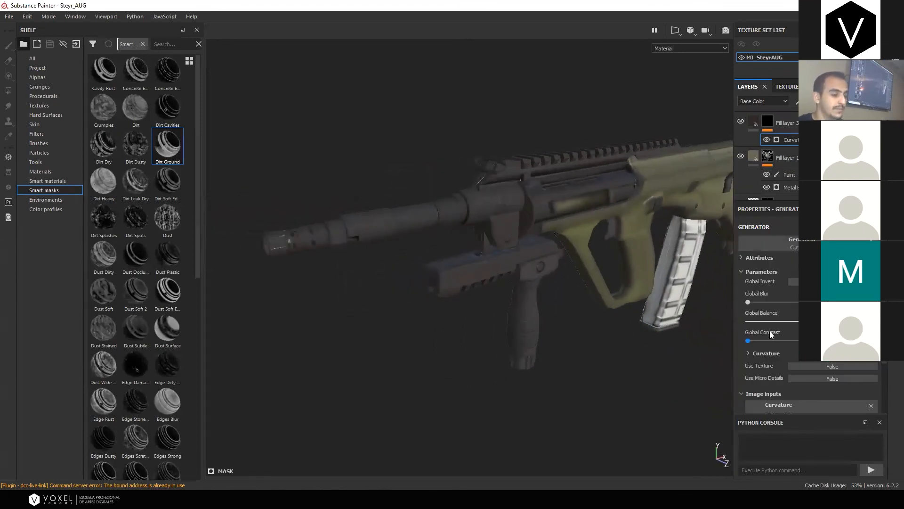
mouse_move(784, 320)
mouse_down()
mouse_move(767, 323)
mouse_move(783, 325)
mouse_up()
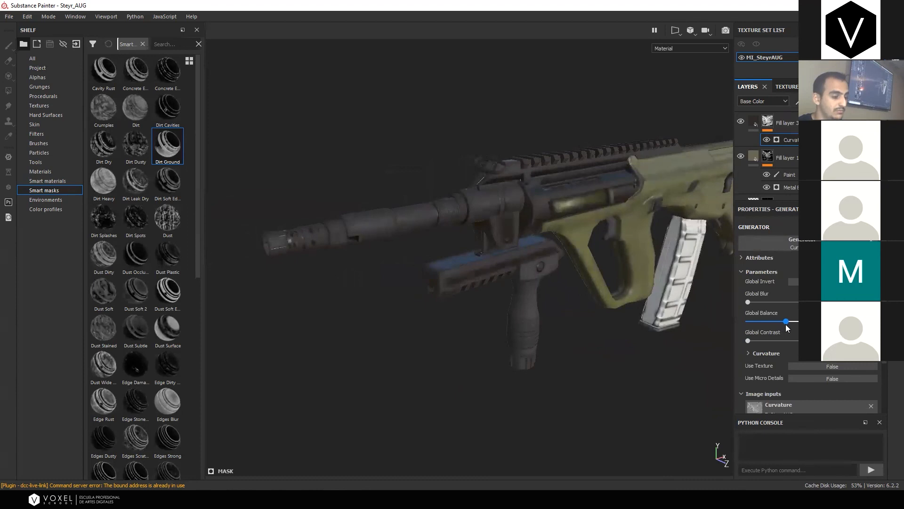
alt+drag(575, 263, 584, 223)
alt+drag(499, 259, 523, 316)
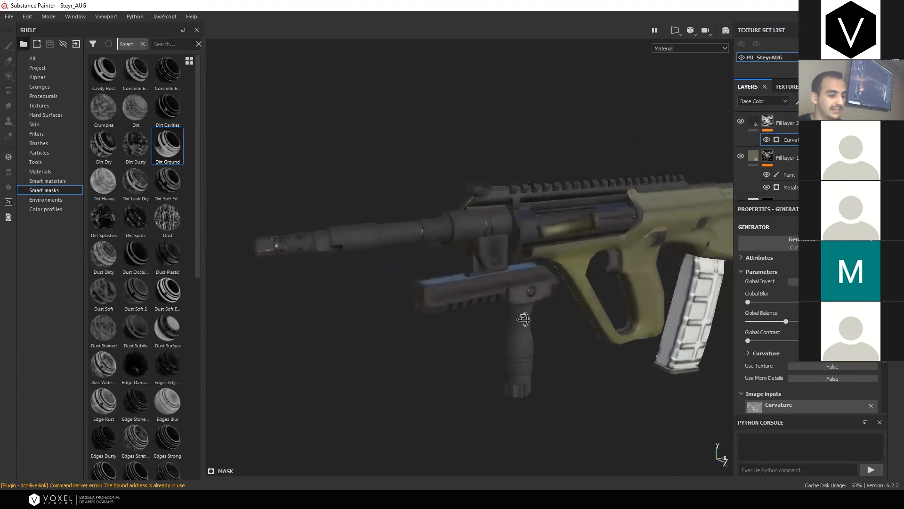
Enable Use Texture in the Curvature generator and assign the BnW Spots 1 procedural as its texture input
scroll(785, 360, down, 3)
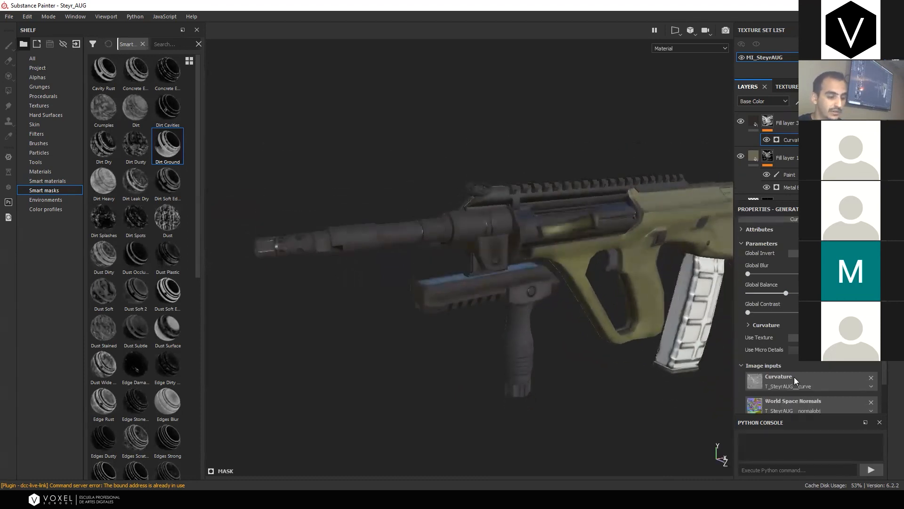
click(797, 313)
click(822, 369)
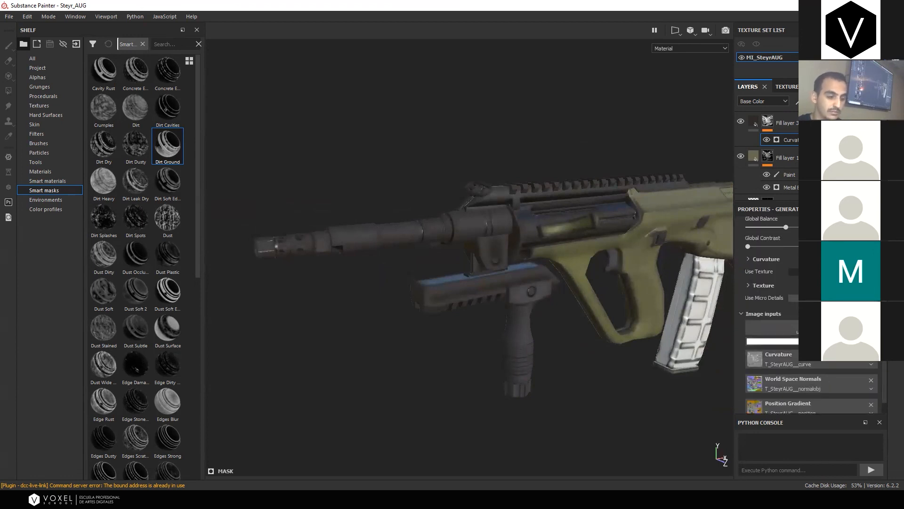
click(50, 96)
drag(108, 146, 801, 329)
scroll(554, 290, up, 5)
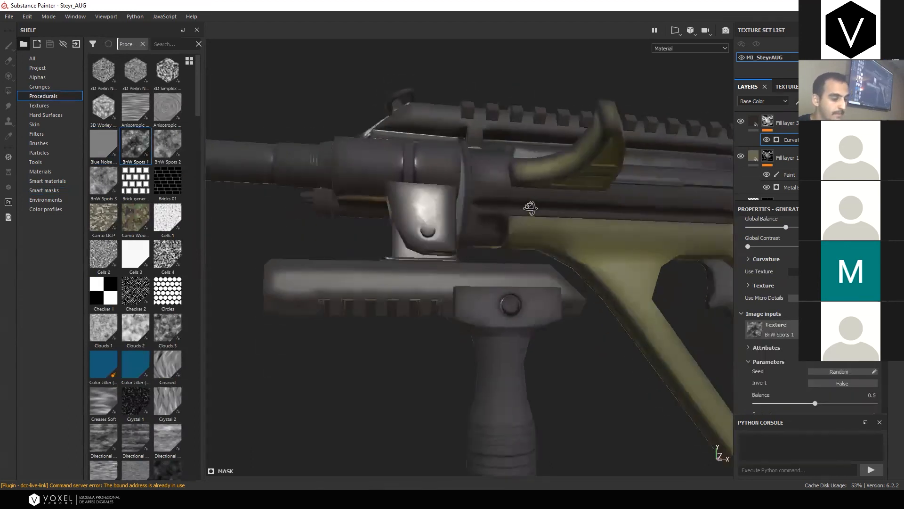
middle_drag(584, 314, 647, 328)
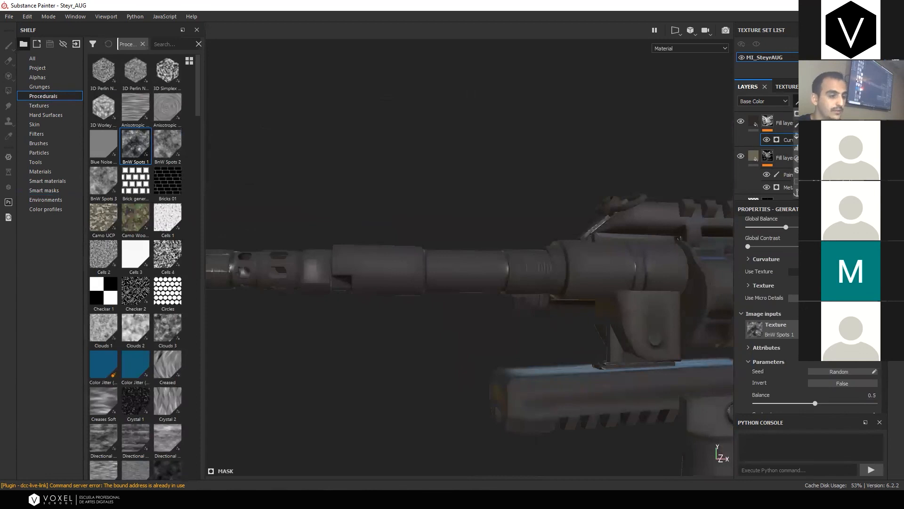
Add a paint effect to the dirt mask and fill the whole rifle's polygons with black to hide the dirt
click(817, 124)
click(843, 139)
scroll(339, 173, down, 5)
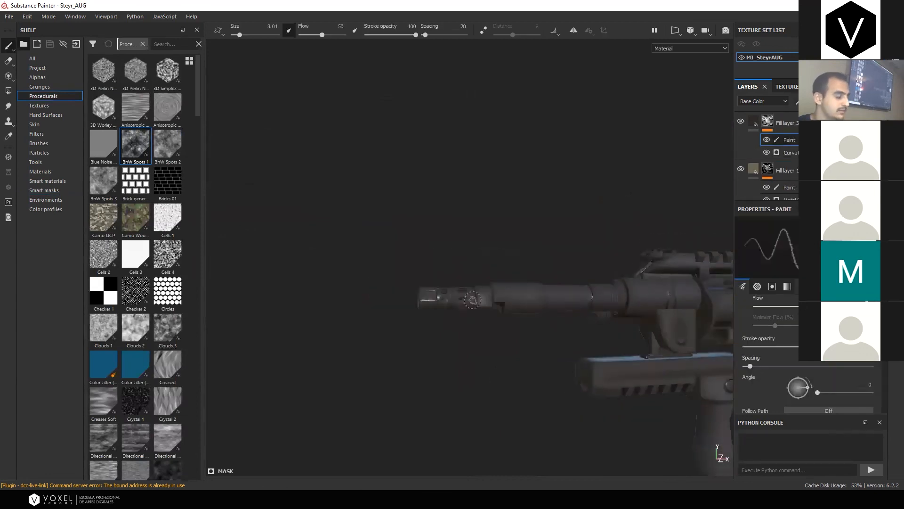
key(4)
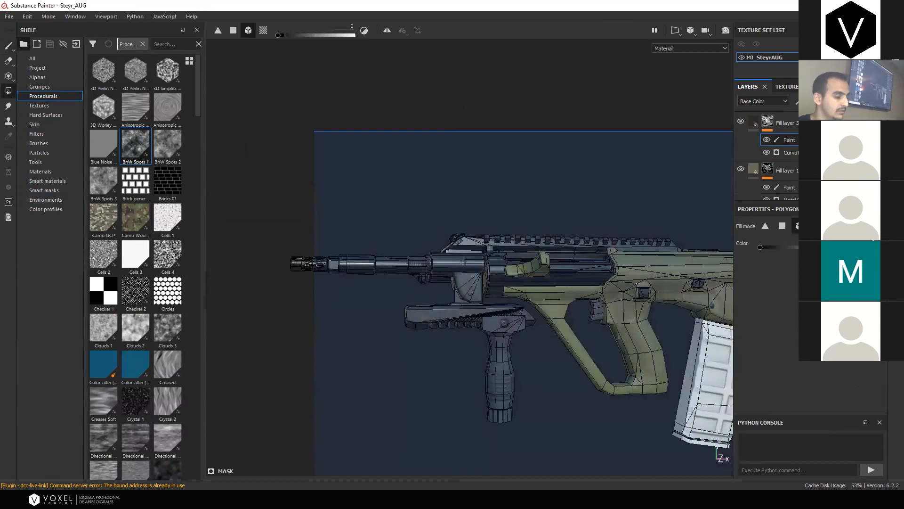
key(f)
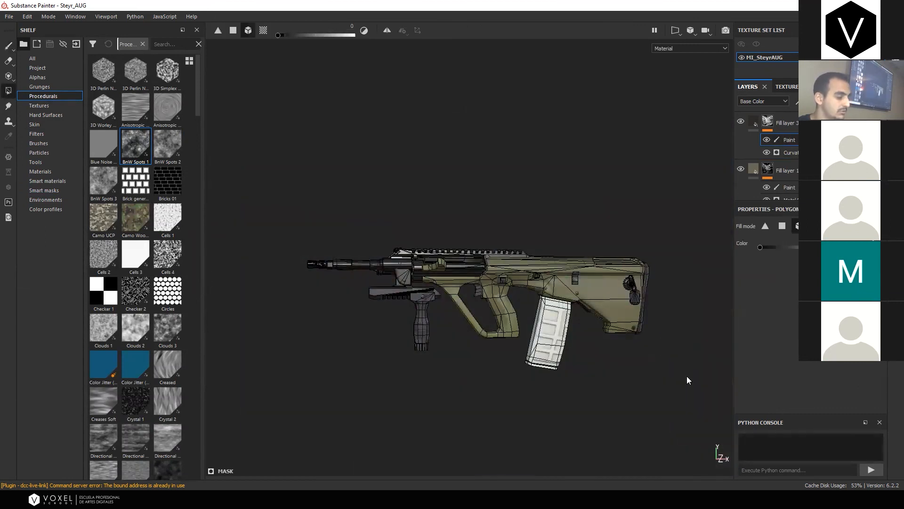
Switch to the paint brush at size 6.21 and paint dirt patches on the barrel collar
click(8, 45)
scroll(388, 333, up, 10)
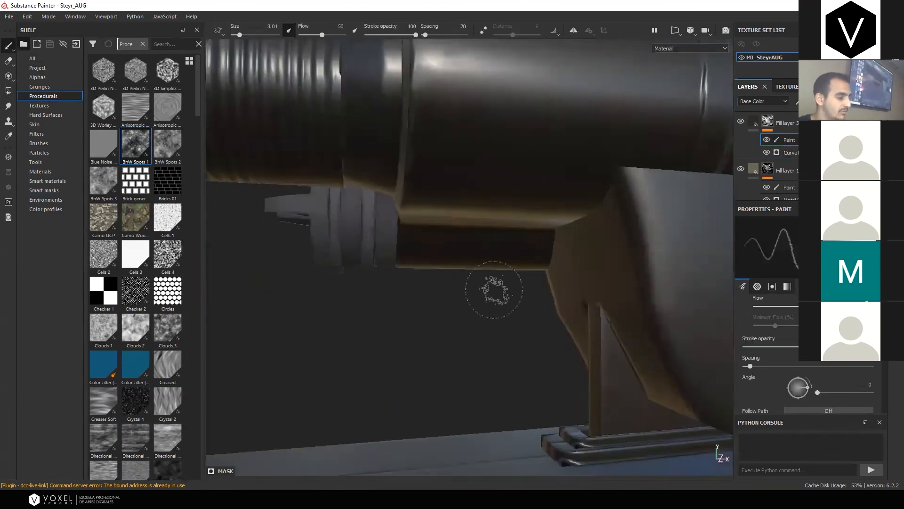
alt+middle_drag(494, 290, 525, 339)
ctrl+right_drag(541, 350, 586, 349)
alt+middle_drag(586, 349, 391, 362)
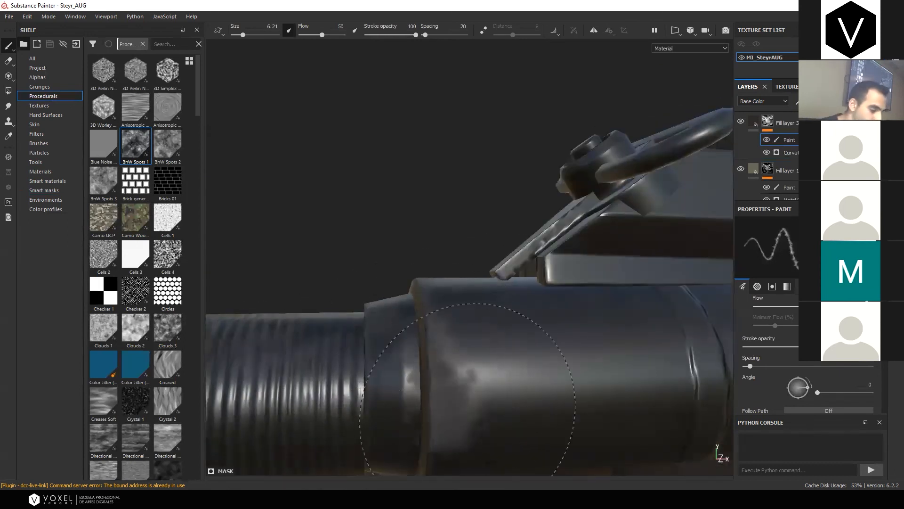
mouse_move(439, 330)
mouse_down()
mouse_move(445, 422)
mouse_move(436, 327)
mouse_move(434, 438)
mouse_up()
scroll(393, 414, down, 3)
scroll(393, 414, down, 6)
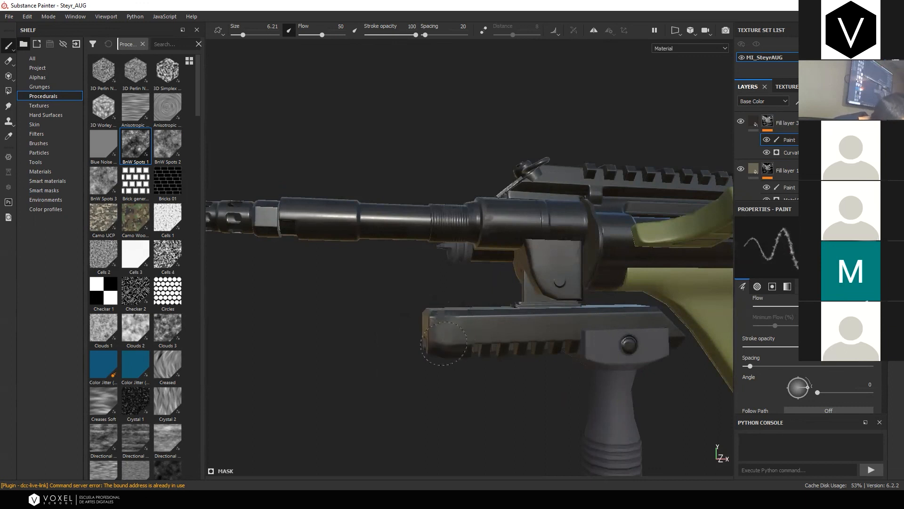
Swap the brush's mask value and paint along the side and front end of the lower handguard rail
alt+drag(453, 321, 472, 296)
right_click(442, 322)
key(x)
right_click(435, 325)
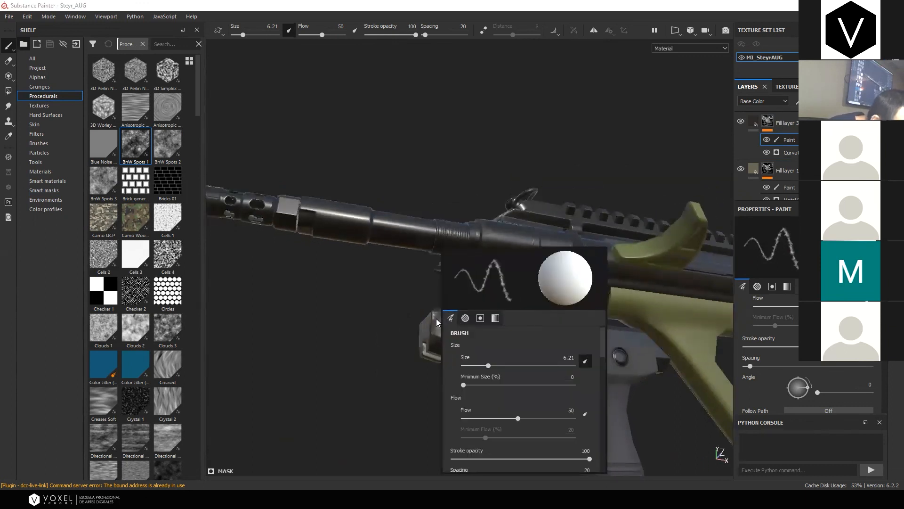
click(434, 327)
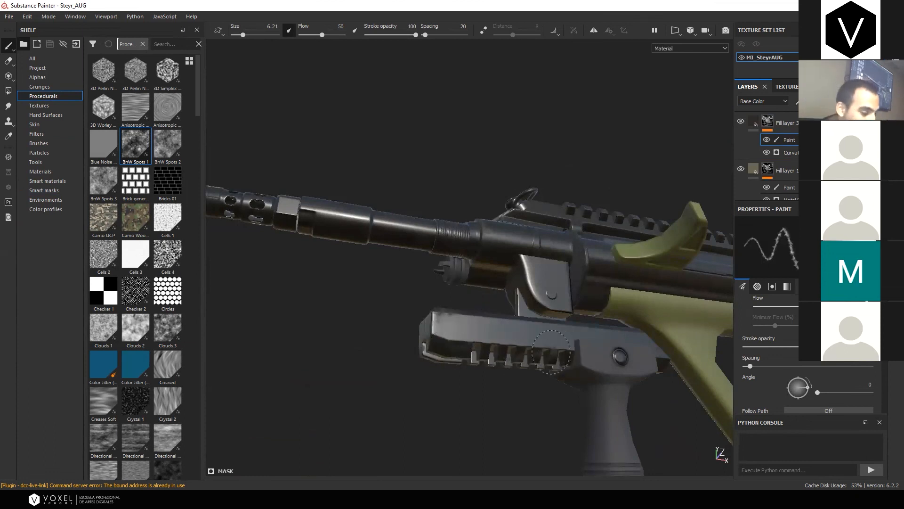
mouse_move(572, 333)
alt+mouse_down()
mouse_move(573, 369)
mouse_move(543, 360)
alt+mouse_up()
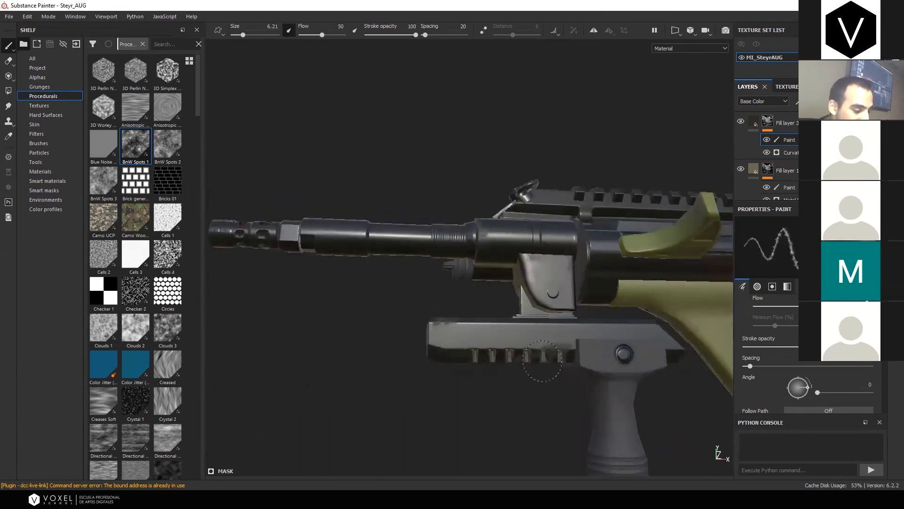
drag(611, 327, 592, 331)
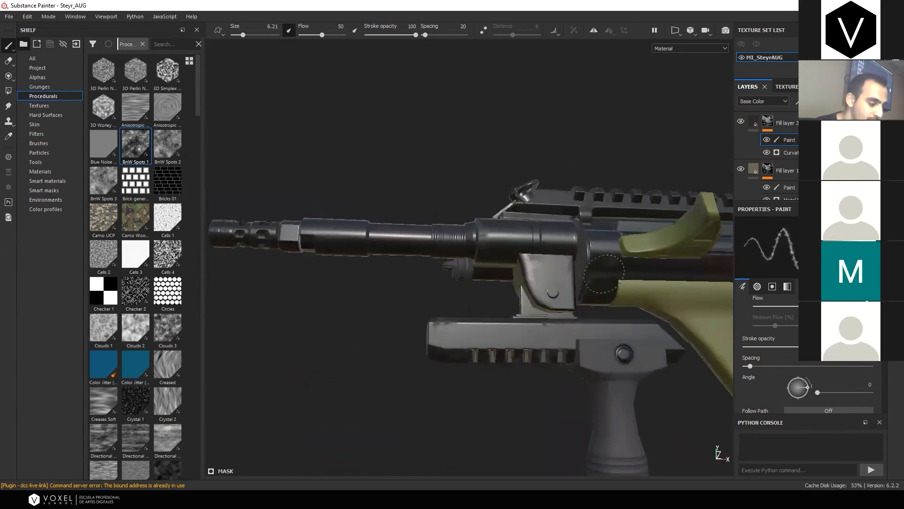
Enlarge the brush to 13.75 and paint dirt around the barrel bracket, front of the receiver and upper rail
ctrl+right_drag(461, 109, 482, 109)
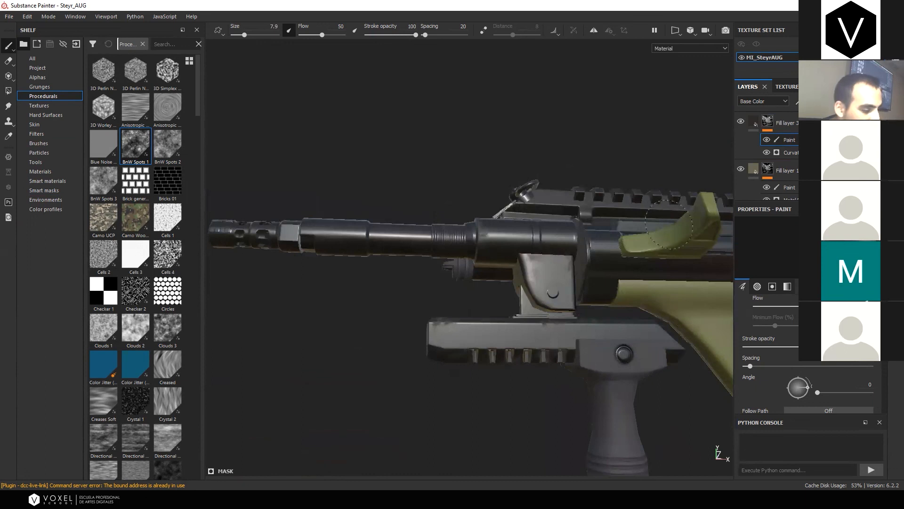
ctrl+right_drag(634, 243, 657, 243)
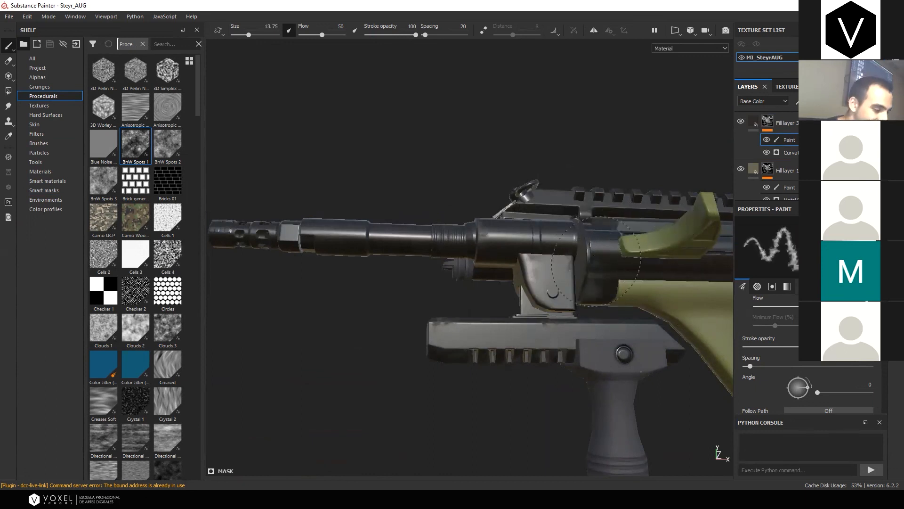
mouse_move(620, 287)
alt+mouse_down()
mouse_move(611, 297)
mouse_move(606, 221)
alt+mouse_up()
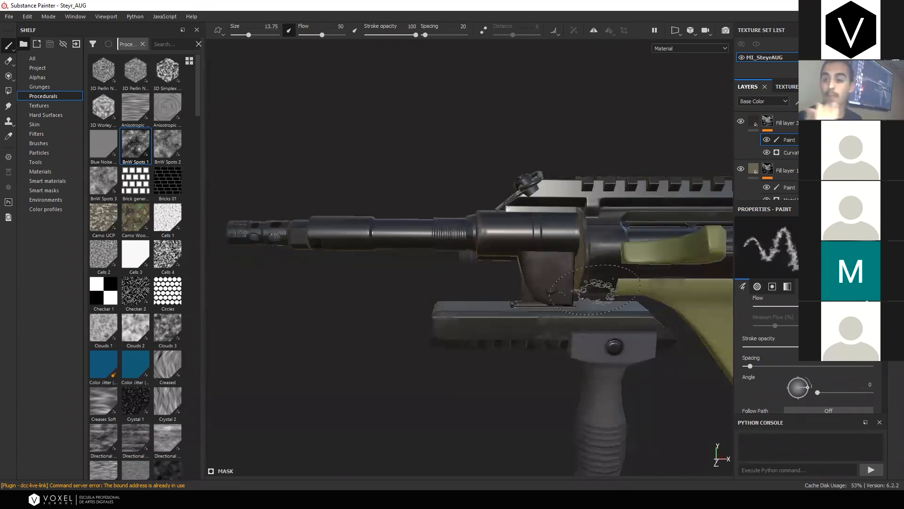
alt+drag(594, 289, 568, 286)
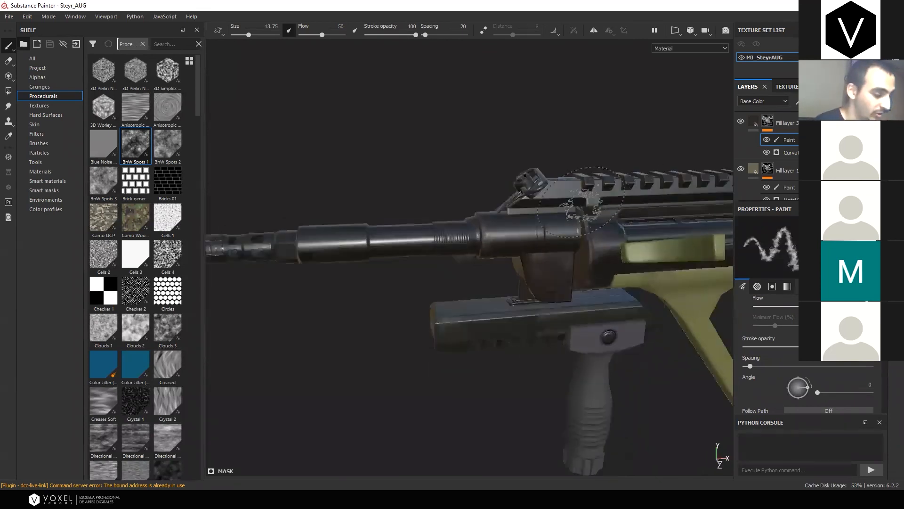
alt+drag(699, 171, 617, 198)
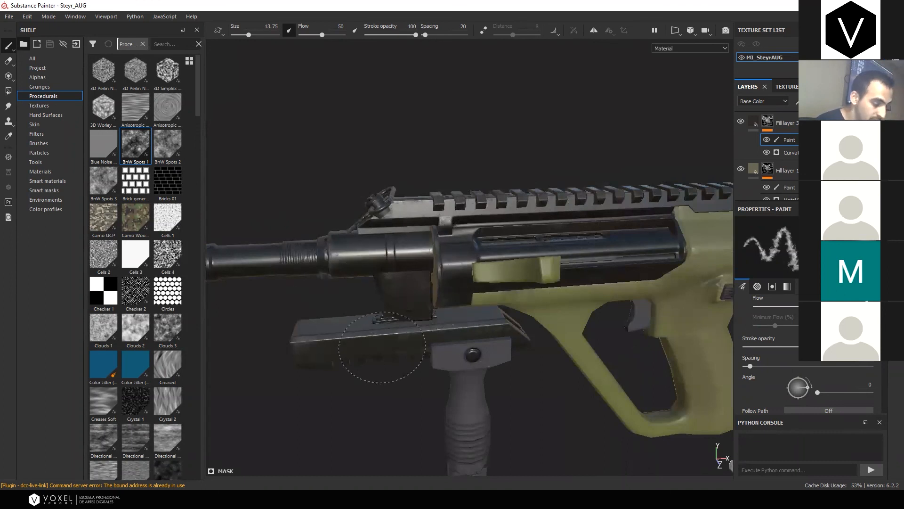
scroll(525, 314, down, 5)
alt+middle_drag(522, 311, 628, 295)
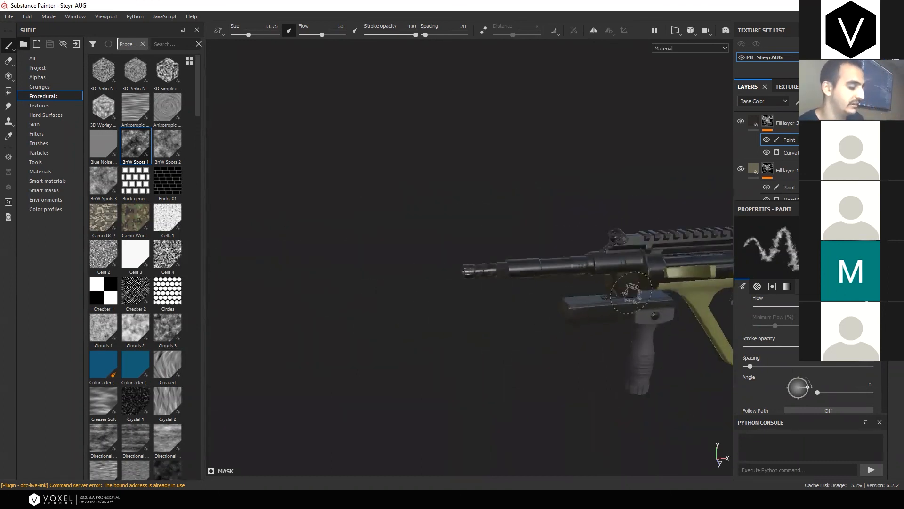
Paint dirt around the muzzle device from several sides, using the Roughness channel view to judge the coverage
scroll(476, 267, up, 5)
alt+middle_drag(498, 262, 486, 264)
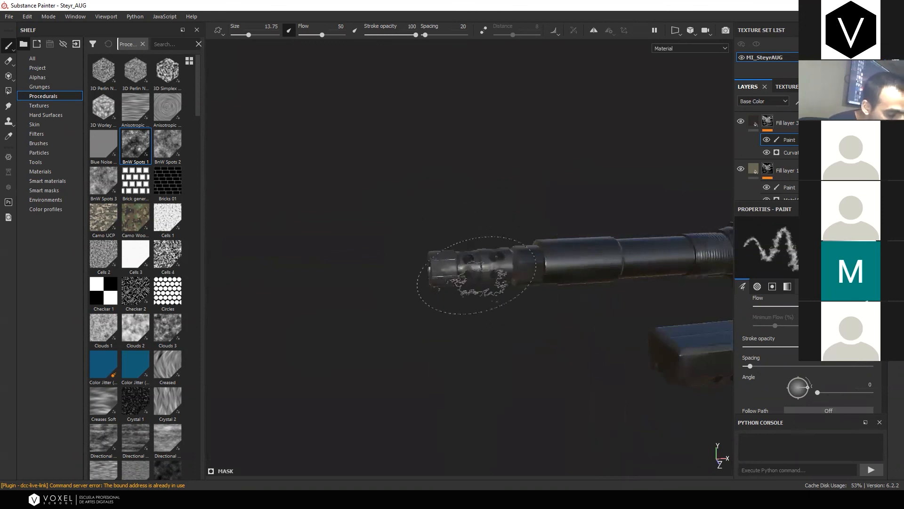
alt+drag(427, 277, 471, 278)
key(c)
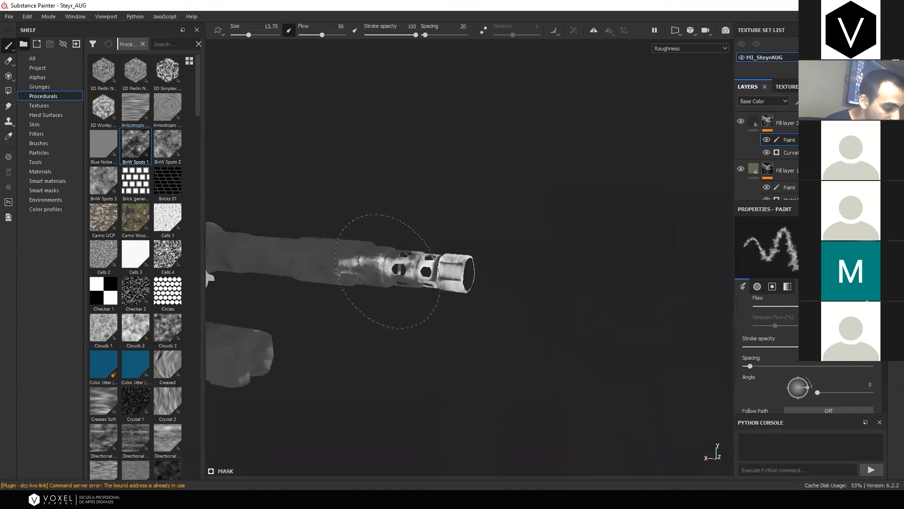
mouse_move(430, 210)
alt+mouse_down()
mouse_move(405, 274)
mouse_move(360, 266)
mouse_move(371, 256)
mouse_move(356, 251)
mouse_move(394, 270)
alt+mouse_up()
mouse_move(510, 224)
alt+mouse_down()
mouse_move(414, 259)
mouse_move(373, 227)
alt+mouse_up()
mouse_move(517, 282)
alt+mouse_down()
mouse_move(484, 279)
mouse_move(525, 257)
mouse_move(506, 260)
alt+mouse_up()
mouse_move(657, 344)
alt+mouse_down()
mouse_move(648, 377)
mouse_move(572, 354)
mouse_move(587, 375)
alt+mouse_up()
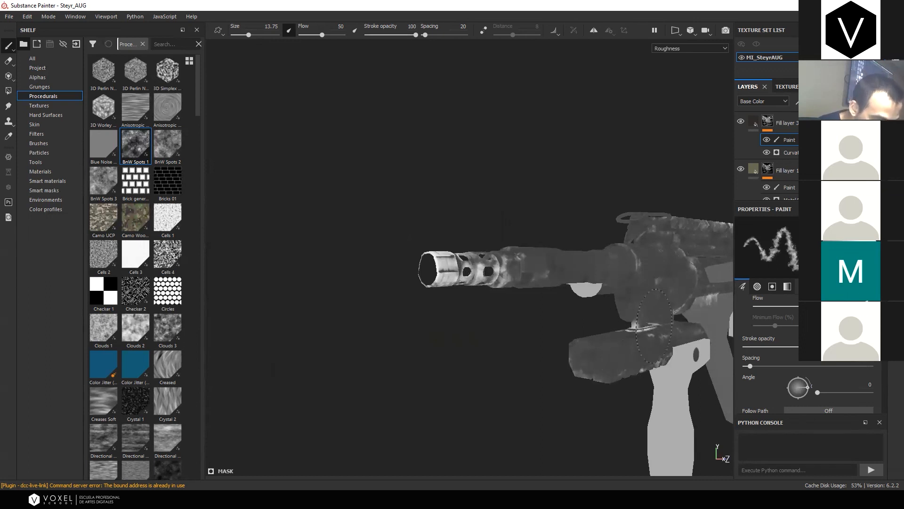
Paint dirt on the barrel bracket and front of the receiver, and enlarge the brush to 21.61
drag(652, 326, 652, 315)
drag(648, 283, 607, 285)
mouse_move(545, 283)
alt+middle_down()
mouse_move(527, 268)
mouse_move(313, 257)
alt+middle_up()
alt+drag(537, 335, 507, 334)
mouse_move(506, 335)
alt+right_down()
mouse_move(501, 310)
mouse_move(517, 308)
alt+right_up()
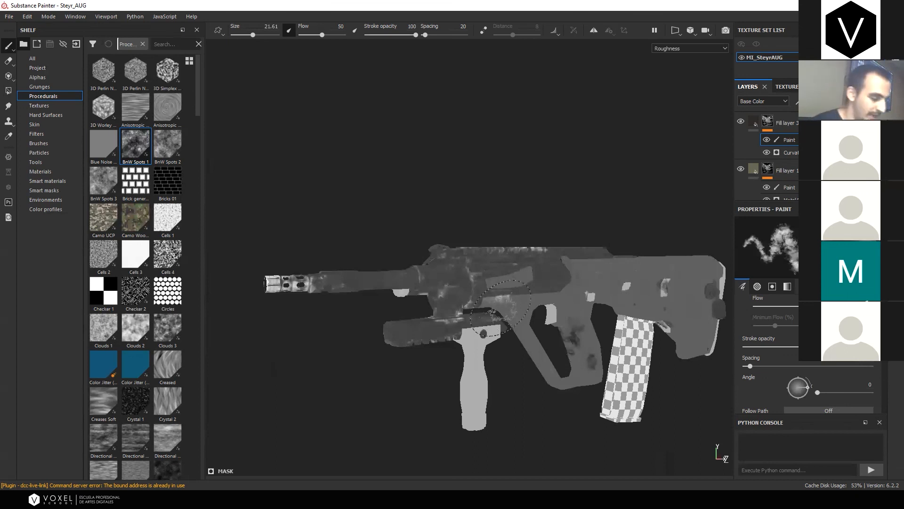
Undo the broad stroke across the barrel and paint lighter dirt on the foregrip, pistol grip, trigger guard and lower stock
mouse_move(513, 290)
mouse_down()
mouse_move(405, 283)
mouse_move(480, 269)
mouse_move(632, 349)
mouse_up()
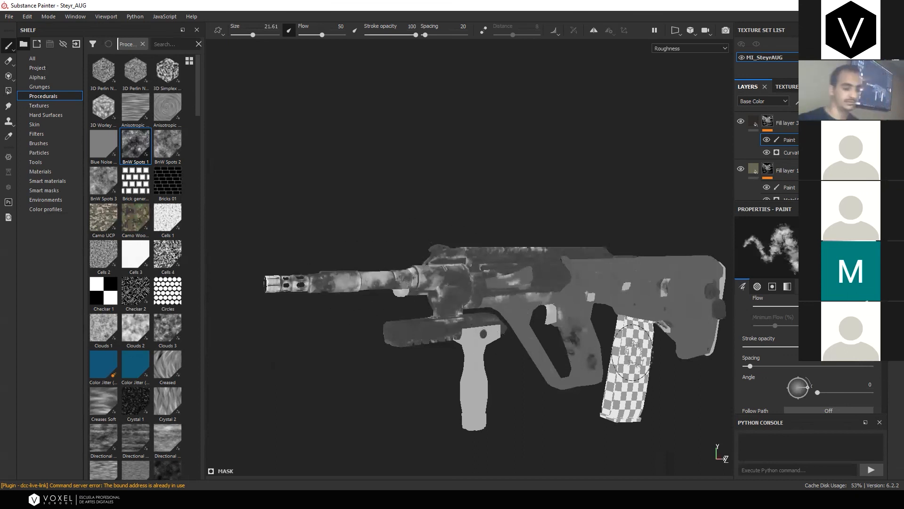
key(ctrl+z)
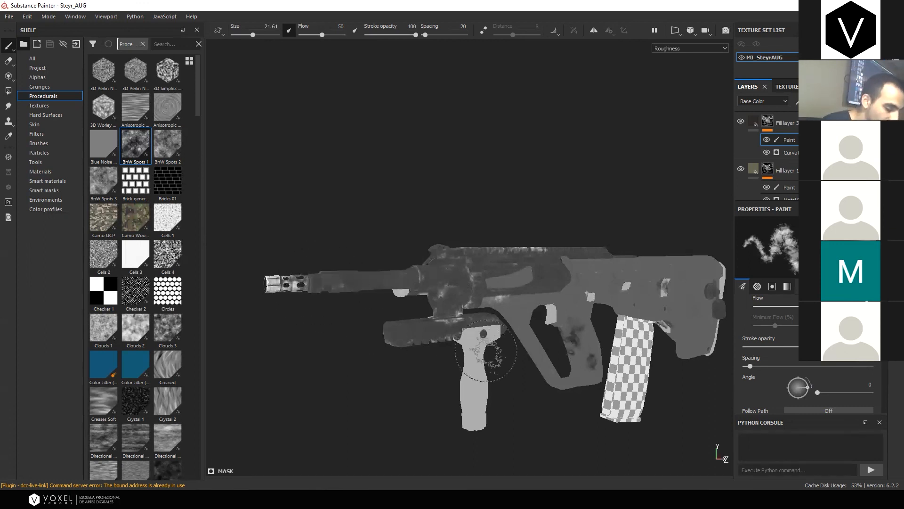
drag(470, 383, 476, 408)
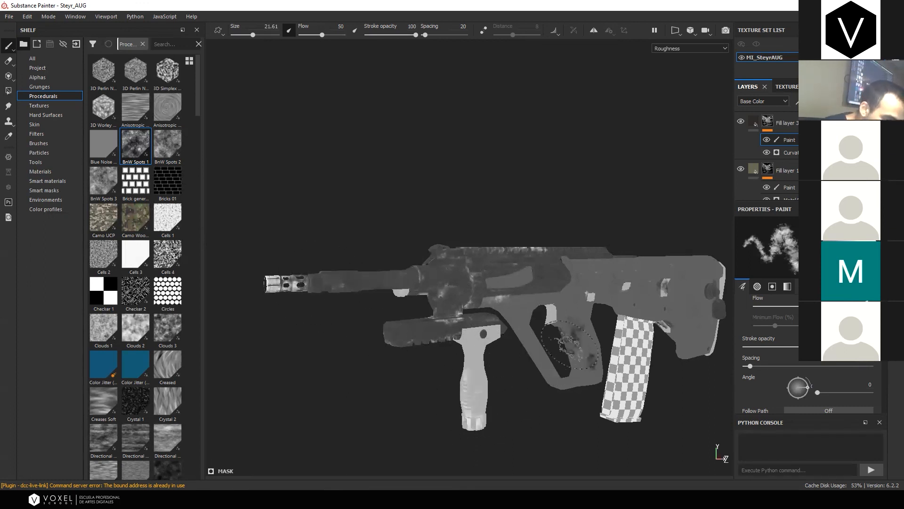
drag(571, 362, 577, 372)
mouse_move(531, 348)
mouse_down()
mouse_move(555, 370)
mouse_move(545, 381)
mouse_up()
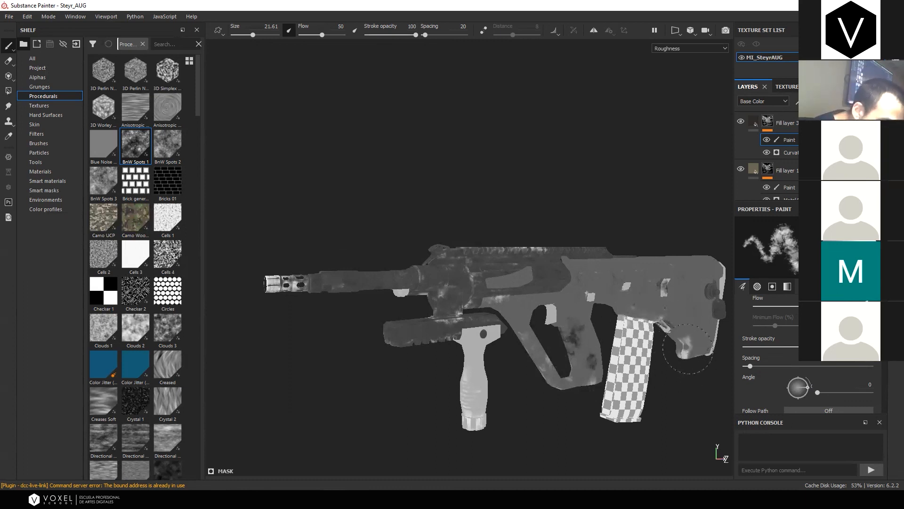
Return to the Material view to check the rifle and rename the painted dirt layer as Dust
key(m)
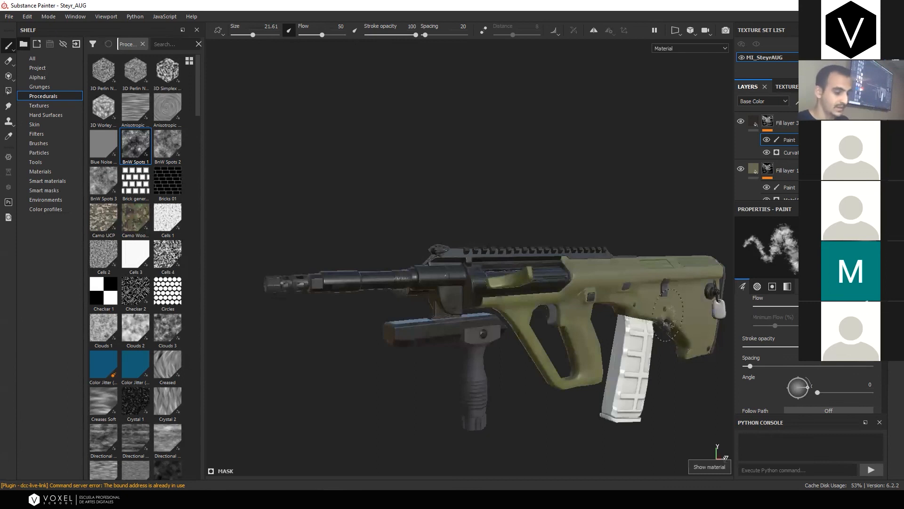
mouse_move(686, 338)
alt+mouse_down()
mouse_move(563, 277)
mouse_move(455, 326)
mouse_move(500, 340)
alt+mouse_up()
click(767, 122)
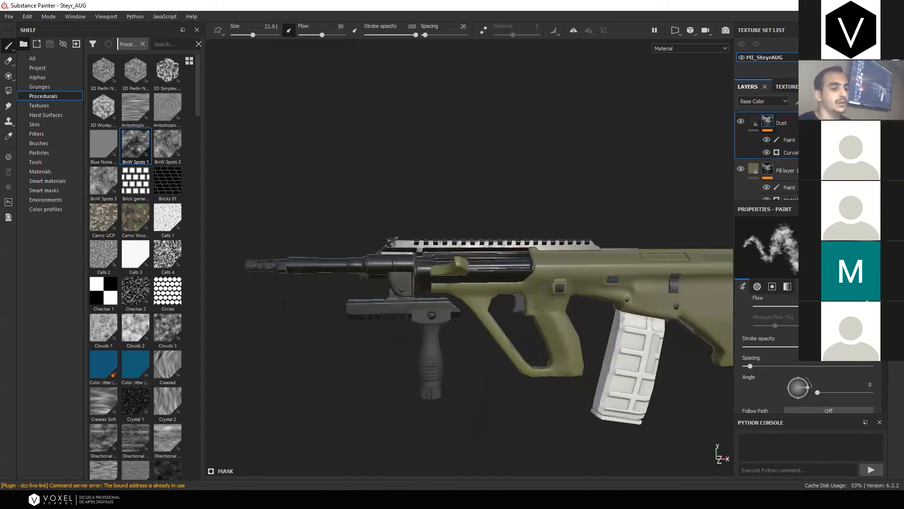
Add a fill layer above the Dust layer and give it a dark brown base color
click(810, 101)
click(772, 314)
drag(857, 396, 854, 404)
click(805, 388)
drag(803, 389, 792, 391)
click(870, 119)
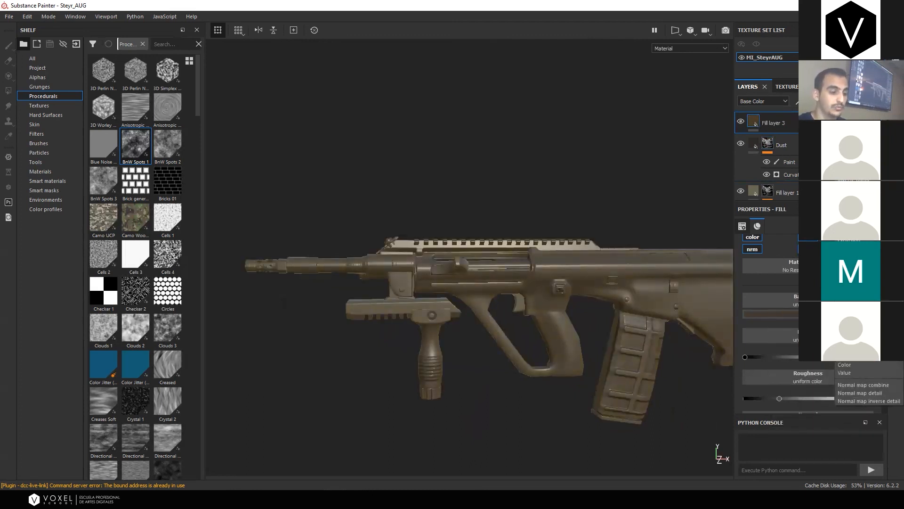
click(849, 168)
Give Fill layer 3 a lighter tan base color, a roughness of 0.8521 and no normal channel
alt+middle_drag(329, 247, 559, 232)
scroll(559, 232, up, 4)
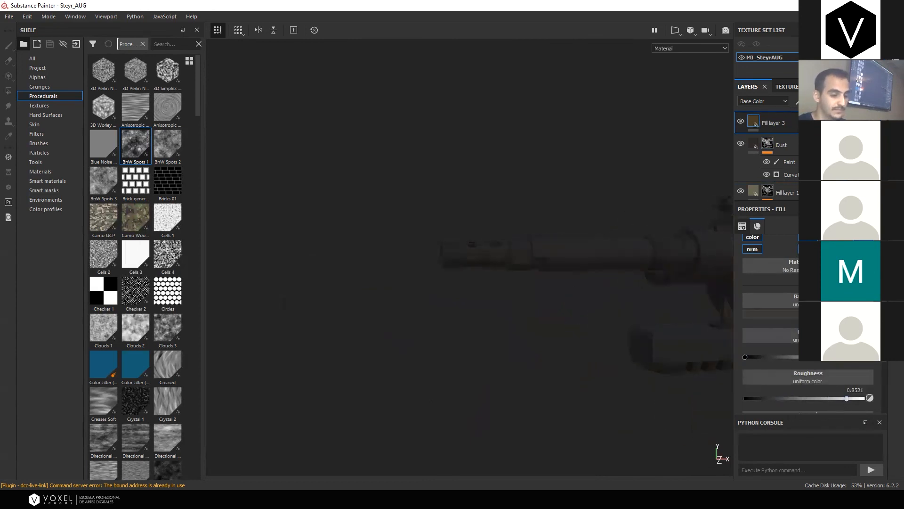
click(770, 314)
click(813, 366)
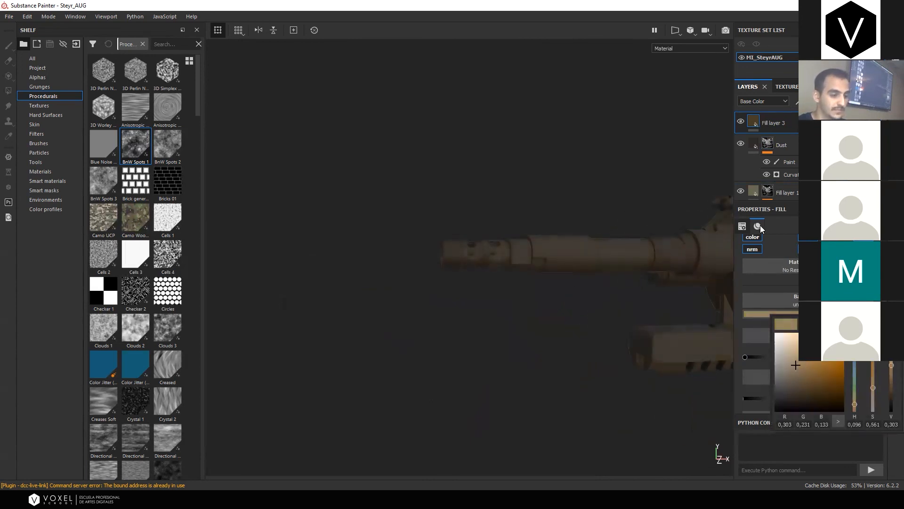
alt+middle_drag(713, 164, 614, 215)
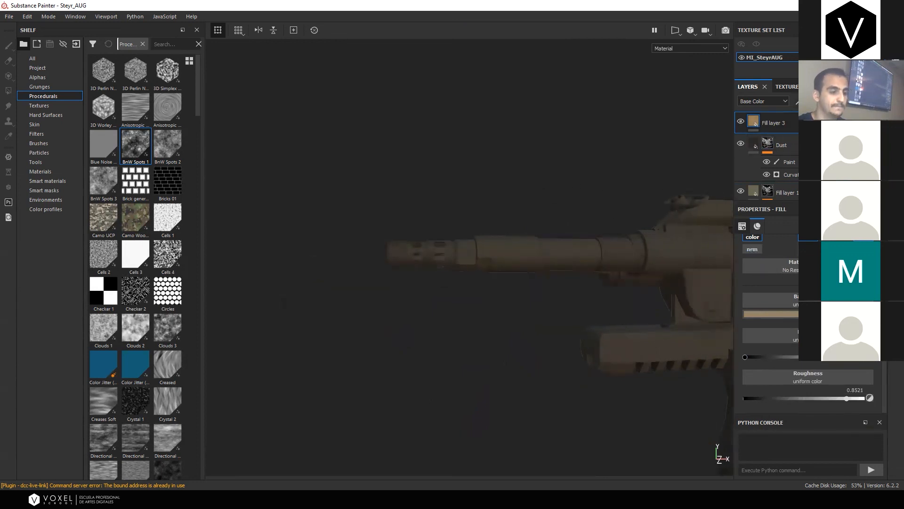
Add a black mask to Fill layer 3 and drive it with a Metal Edge Wear generator
click(828, 125)
click(800, 101)
click(820, 114)
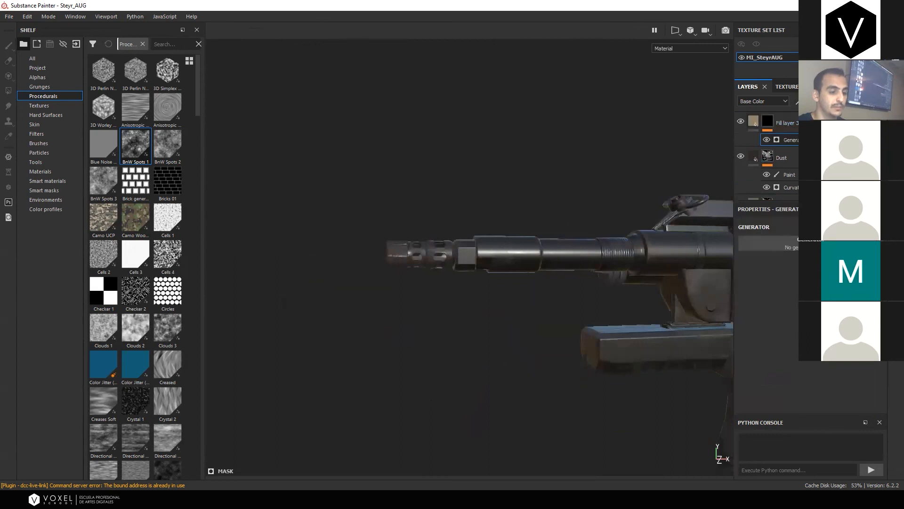
click(817, 244)
click(833, 327)
Adjust the Metal Edge Wear generator's wear level and contrast, judging the dirt on the muzzle under rotated lighting
scroll(384, 252, up, 6)
mouse_move(488, 297)
alt+mouse_down()
mouse_move(506, 307)
mouse_move(480, 293)
alt+mouse_up()
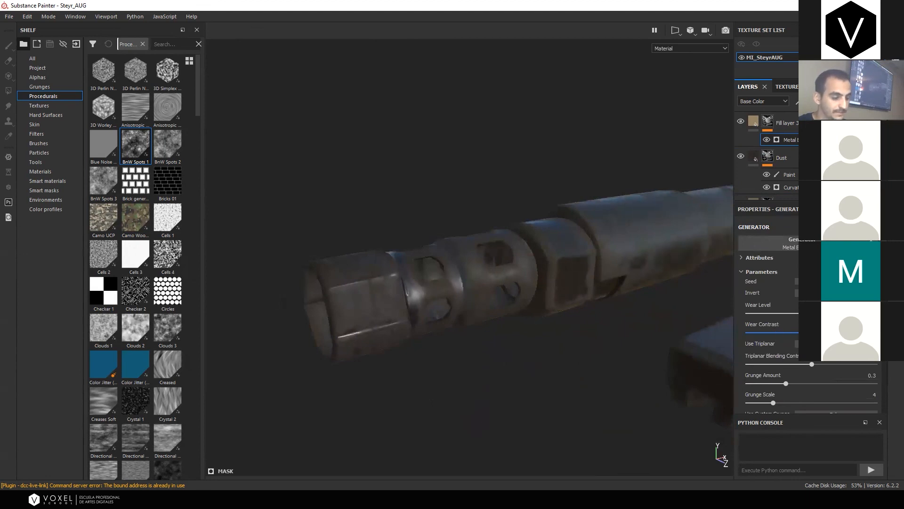
shift+right_drag(471, 292, 518, 292)
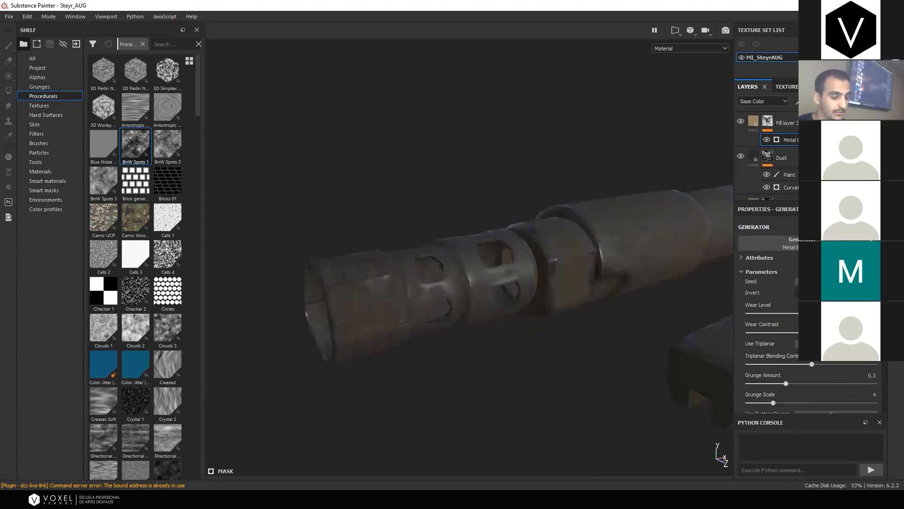
drag(831, 313, 817, 313)
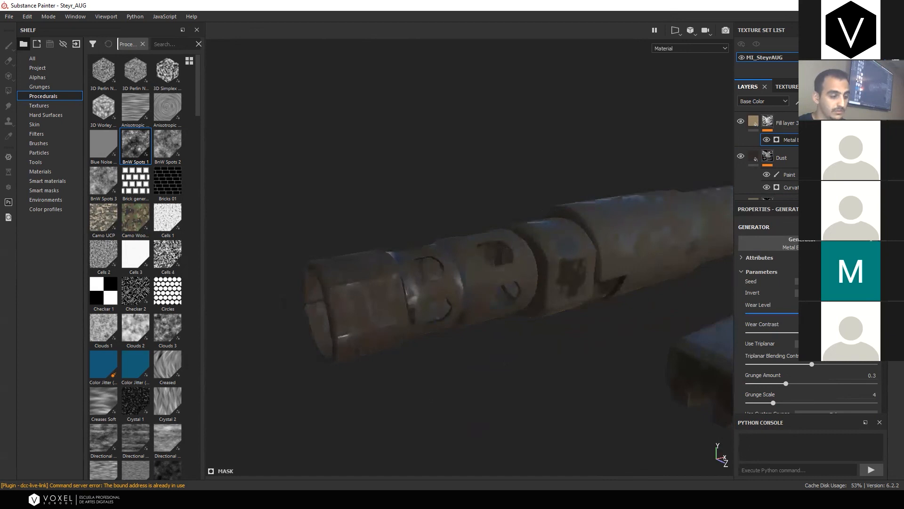
scroll(571, 230, down, 10)
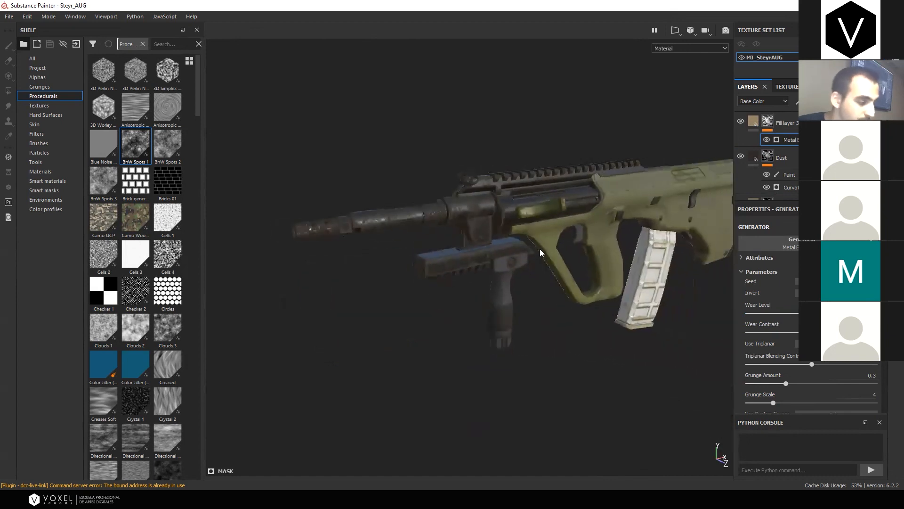
alt+drag(539, 249, 520, 231)
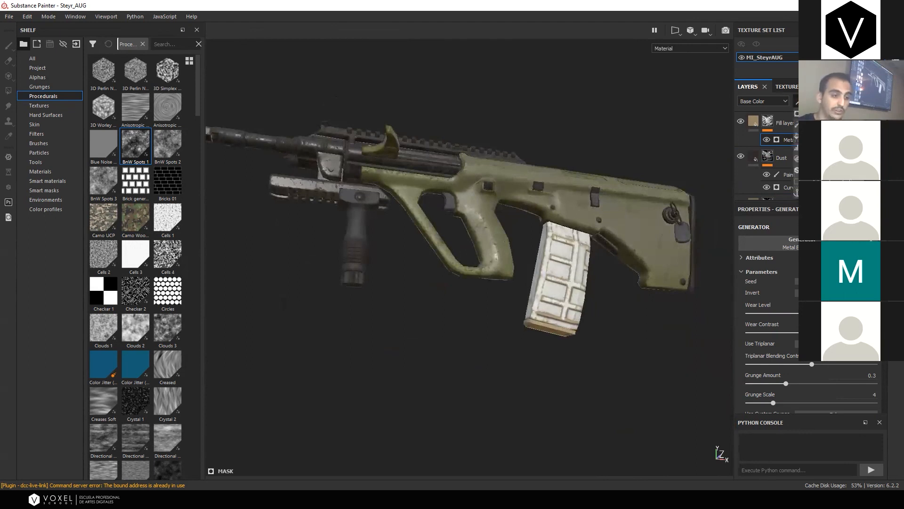
Add a Paint effect to Fill layer 3's mask and brush over the pistol grip and trigger guard
click(817, 124)
click(843, 140)
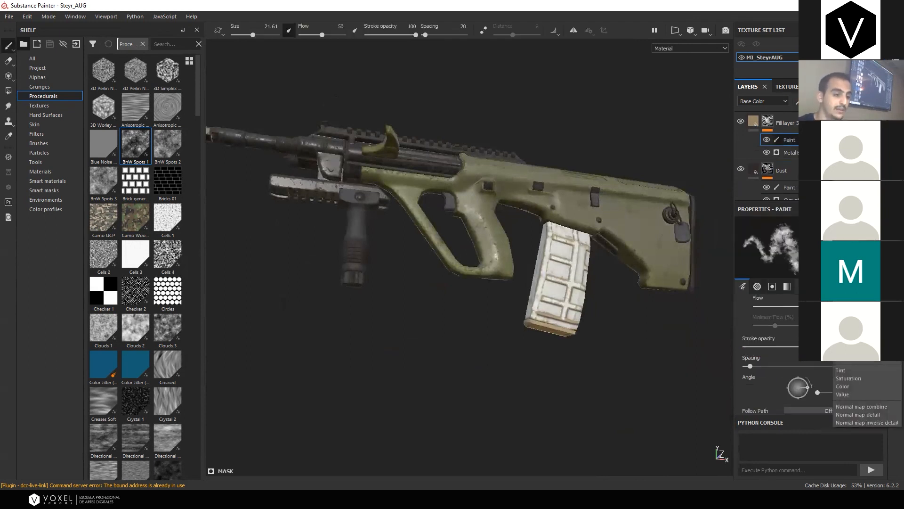
click(842, 140)
click(9, 91)
scroll(245, 97, down, 3)
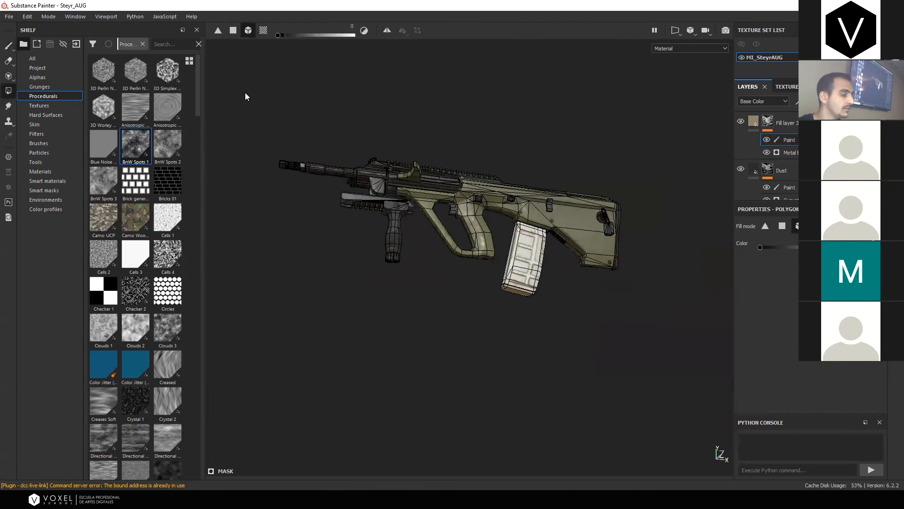
click(8, 46)
scroll(479, 209, up, 7)
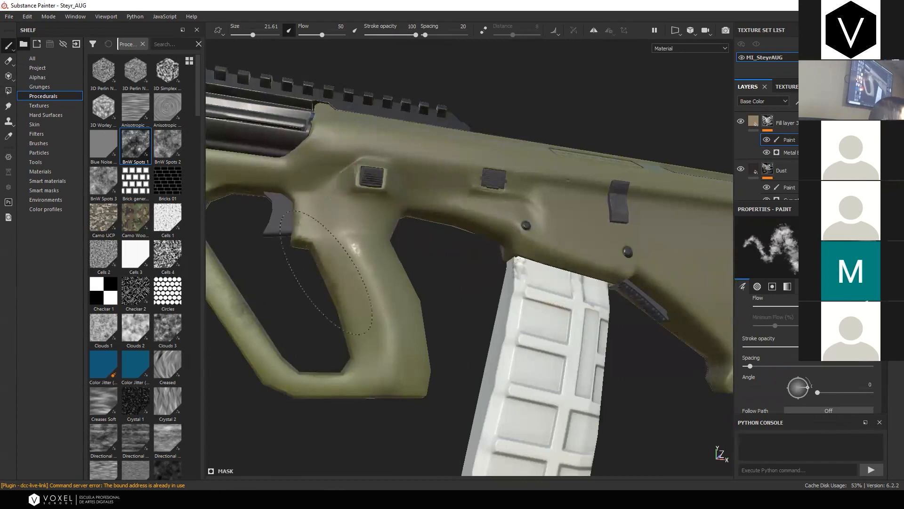
mouse_move(344, 392)
mouse_down()
mouse_move(363, 390)
mouse_move(369, 372)
mouse_move(389, 378)
mouse_up()
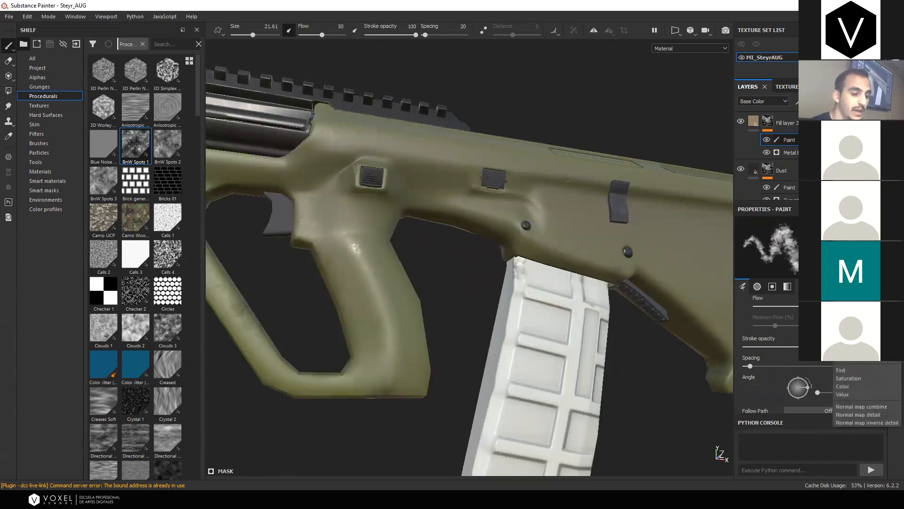
drag(320, 235, 334, 273)
mouse_move(301, 230)
mouse_down()
mouse_move(358, 414)
mouse_move(321, 311)
mouse_move(423, 410)
mouse_move(377, 190)
mouse_move(372, 303)
mouse_move(353, 391)
mouse_move(346, 374)
mouse_move(400, 298)
mouse_move(311, 325)
mouse_move(344, 403)
mouse_move(294, 377)
mouse_move(325, 372)
mouse_up()
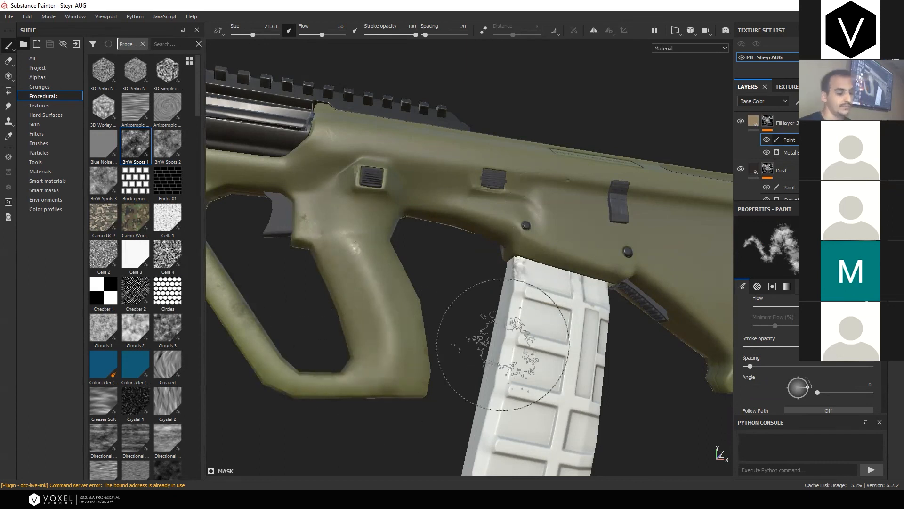
Examine the dirt on the stock, magazine and barrel from several angles
scroll(502, 345, down, 4)
mouse_move(416, 330)
alt+mouse_down()
mouse_move(571, 309)
mouse_move(501, 323)
alt+mouse_up()
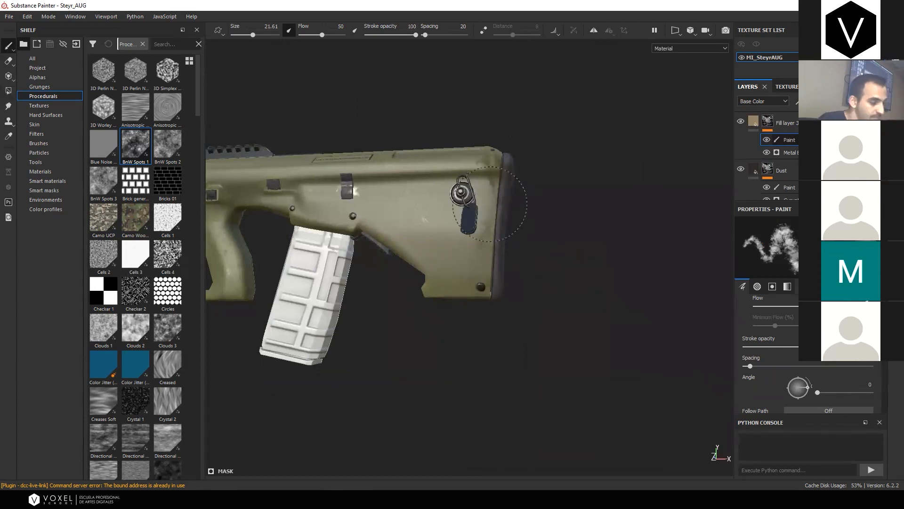
alt+right_drag(494, 307, 368, 248)
alt+drag(367, 249, 494, 268)
mouse_move(494, 268)
alt+middle_down()
mouse_move(590, 259)
mouse_move(525, 262)
alt+middle_up()
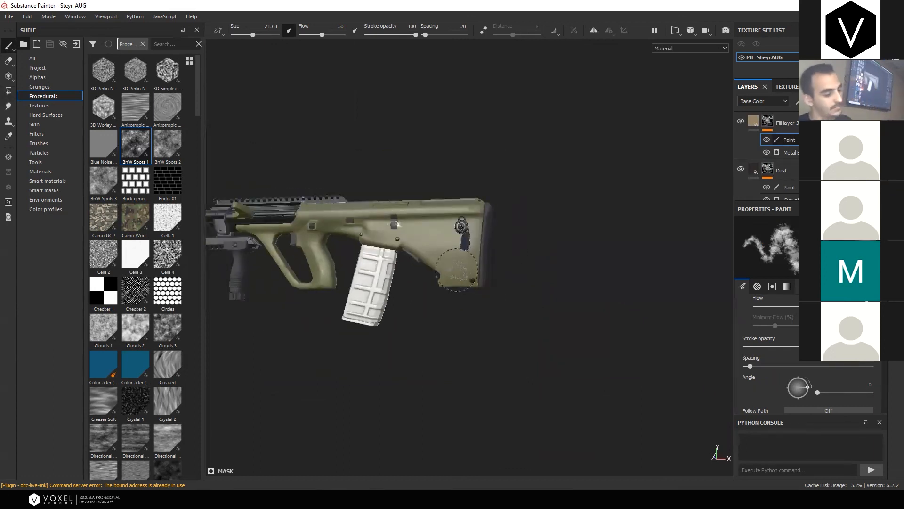
mouse_move(525, 262)
alt+mouse_down()
mouse_move(572, 278)
mouse_move(565, 275)
alt+mouse_up()
alt+right_drag(283, 212, 353, 235)
alt+drag(353, 236, 370, 241)
alt+right_drag(370, 241, 424, 257)
scroll(793, 173, down, 10)
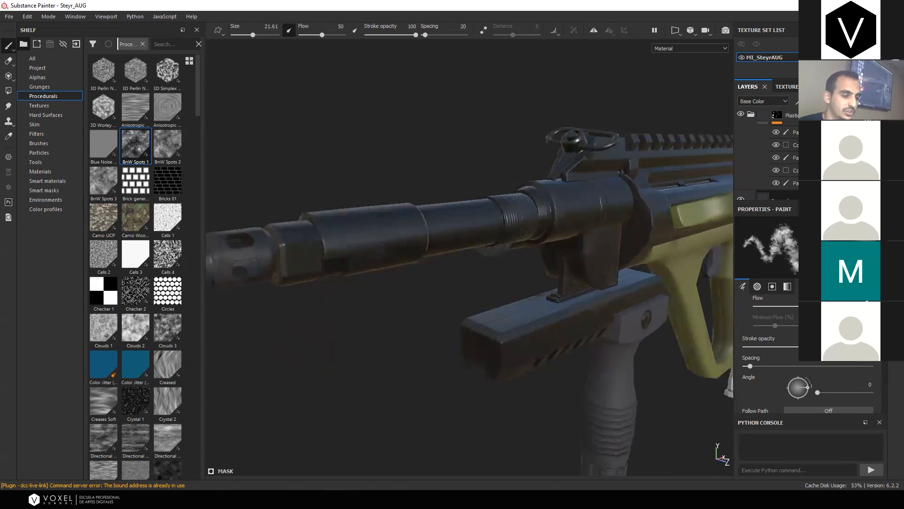
click(806, 197)
click(808, 314)
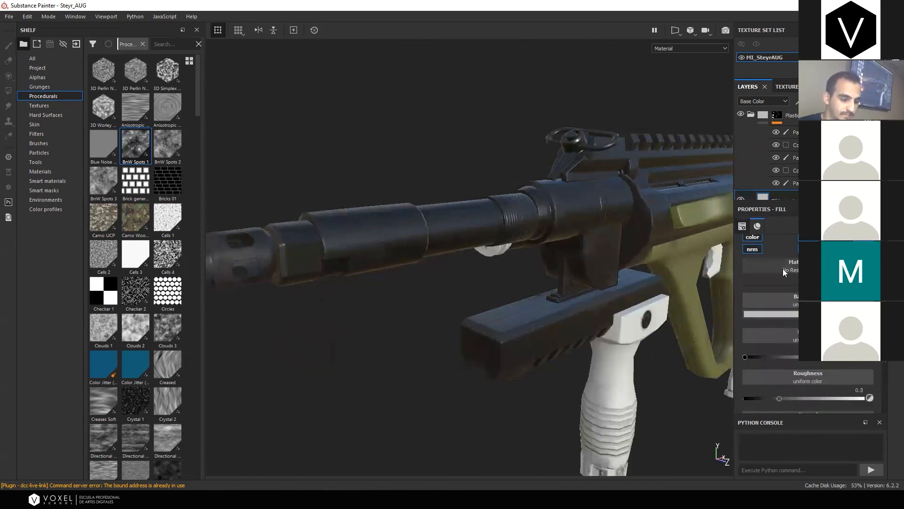
key(ctrl+z)
Enlarge the layer list and rename the masked fill layer in the metal folder as Dust
scroll(783, 141, down, 3)
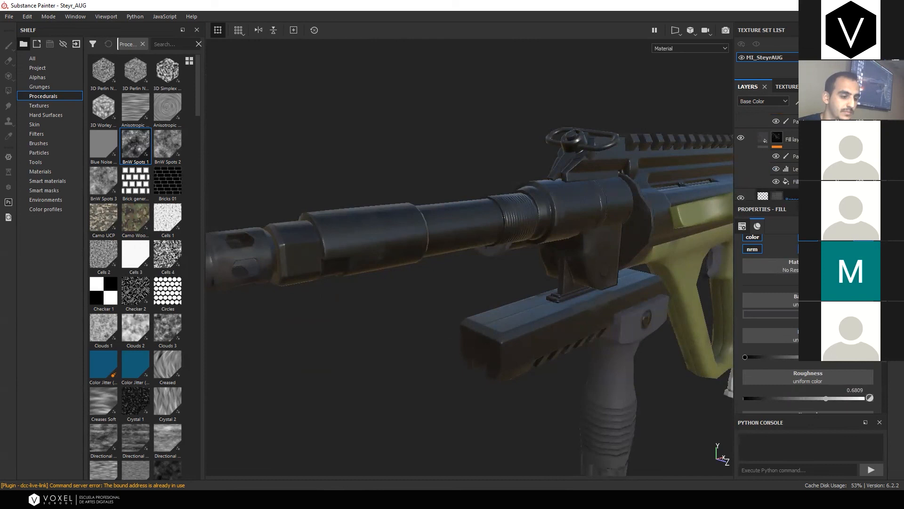
drag(796, 201, 796, 304)
scroll(792, 233, down, 1)
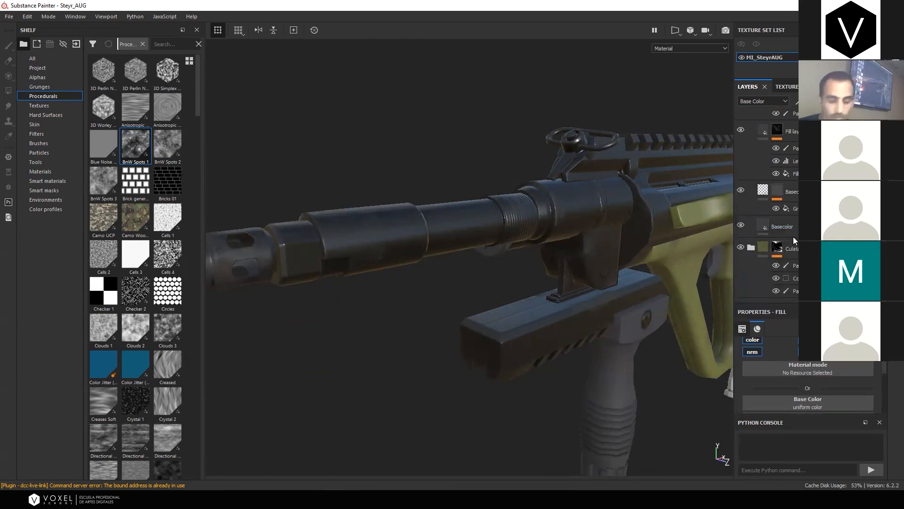
scroll(790, 244, up, 1)
scroll(790, 244, up, 1)
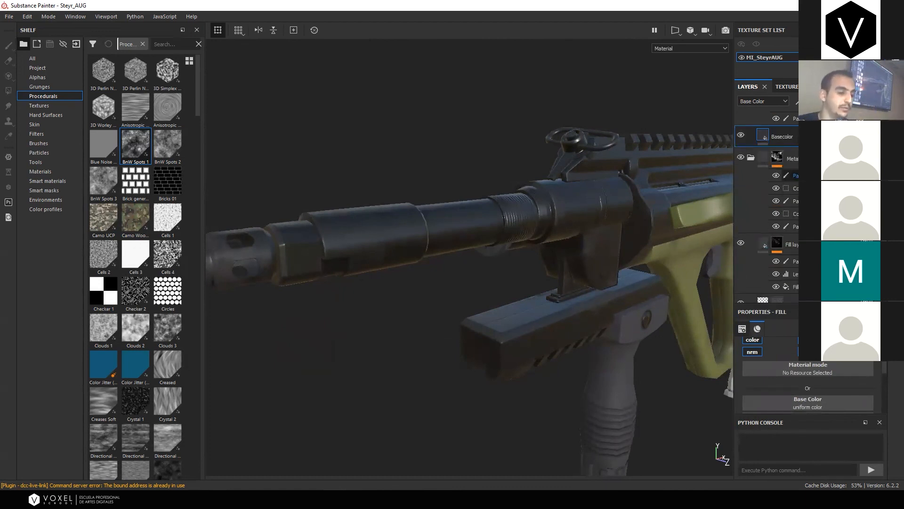
click(777, 243)
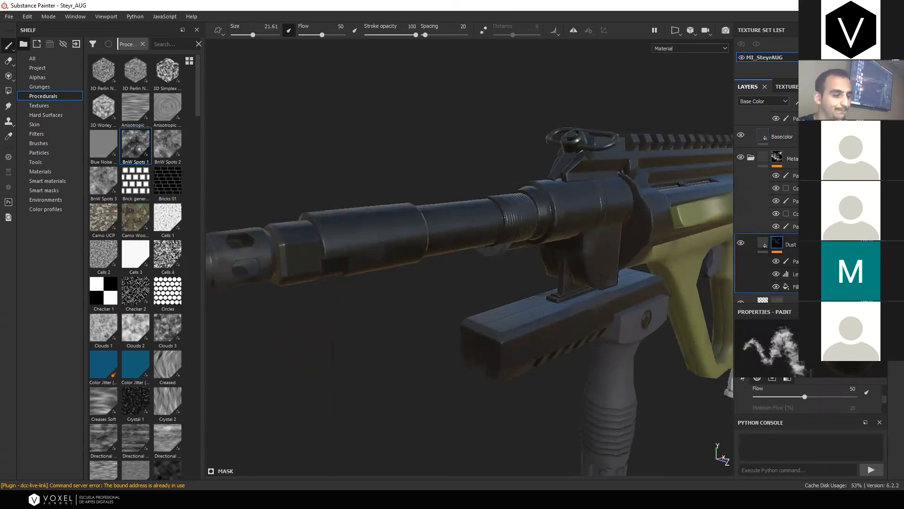
Add a fill layer above Dust in the metal folder, disable its color and normal channels, and set roughness to 0.0428
click(839, 101)
click(762, 351)
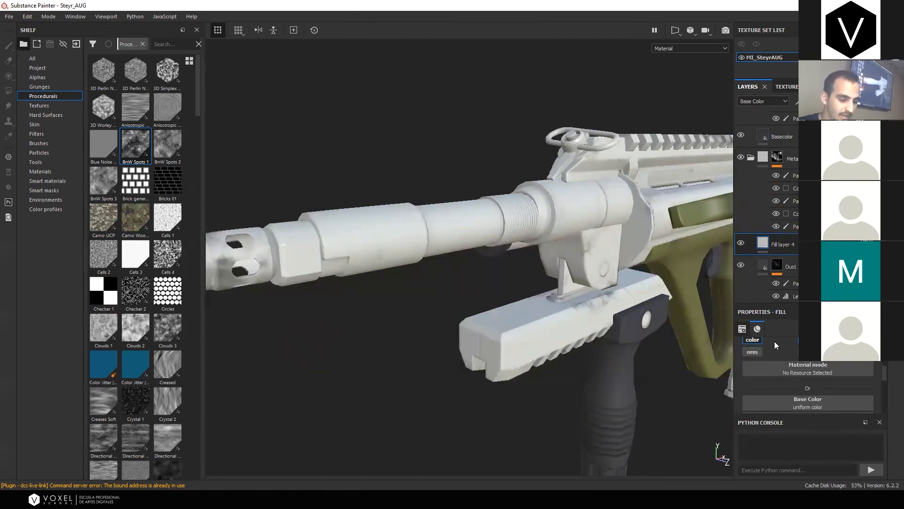
click(752, 339)
scroll(802, 409, down, 3)
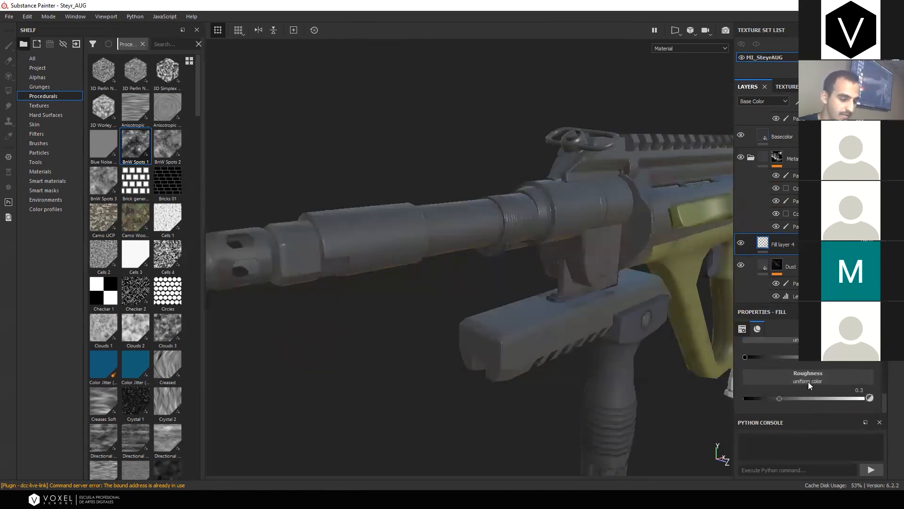
drag(779, 398, 750, 398)
drag(792, 358, 877, 364)
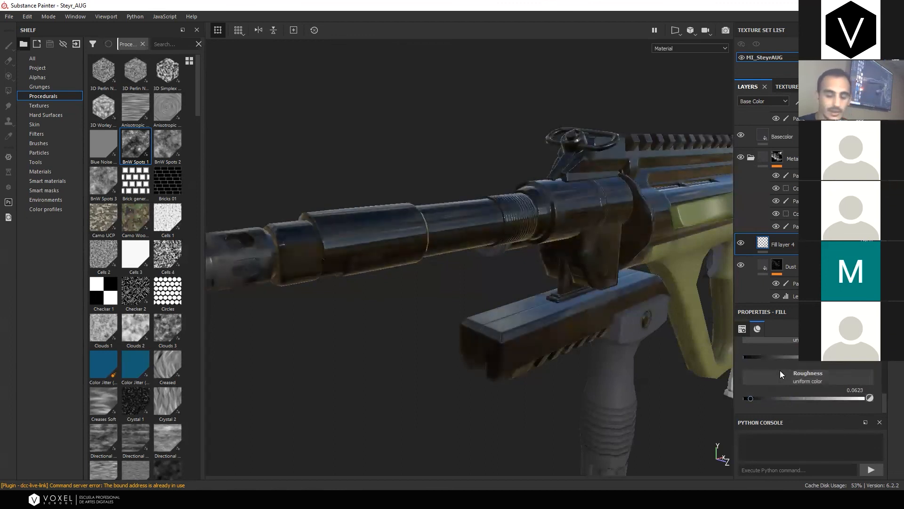
drag(749, 398, 749, 397)
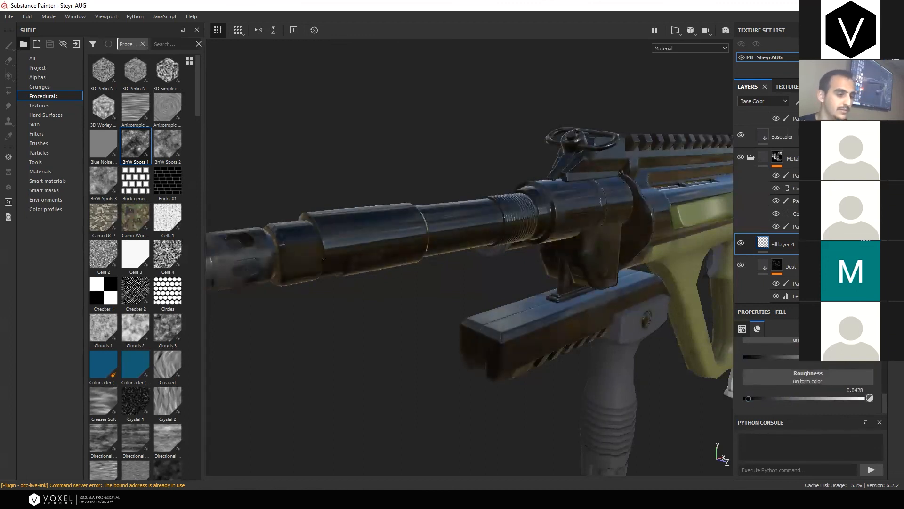
Add a black mask to Fill layer 4 and fill it with the Grunge Scratches Rough texture
click(813, 101)
click(825, 125)
click(800, 102)
click(815, 136)
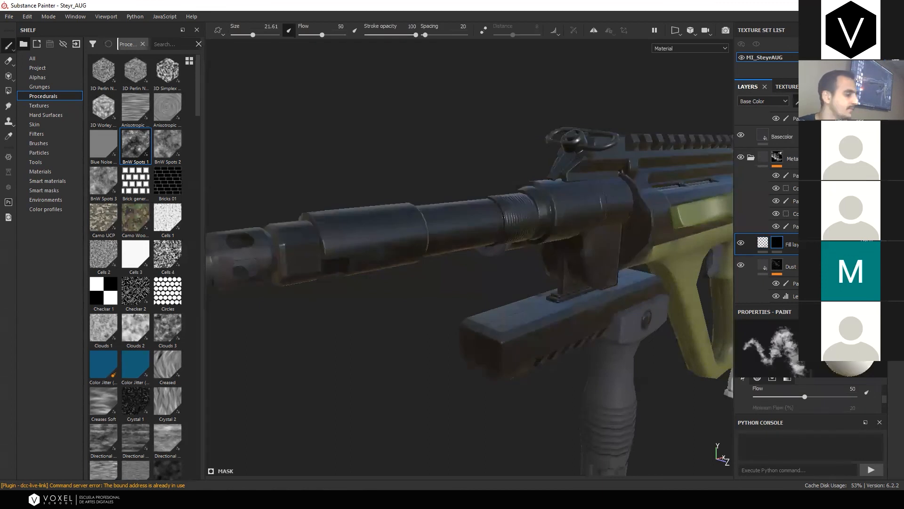
click(172, 46)
text(scra)
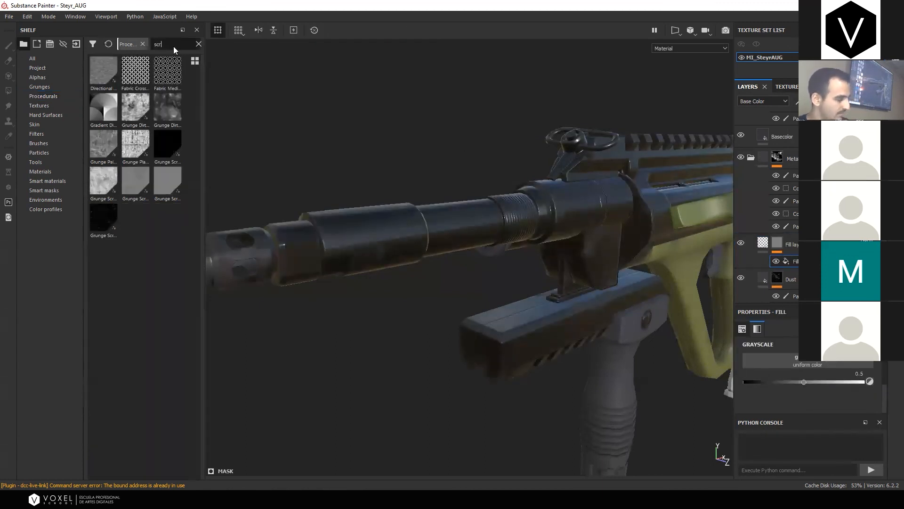
drag(103, 181, 812, 362)
Set the scratches texture's UV scale to 11.13, judging the result on the barrel
alt+drag(470, 206, 400, 169)
scroll(529, 208, up, 3)
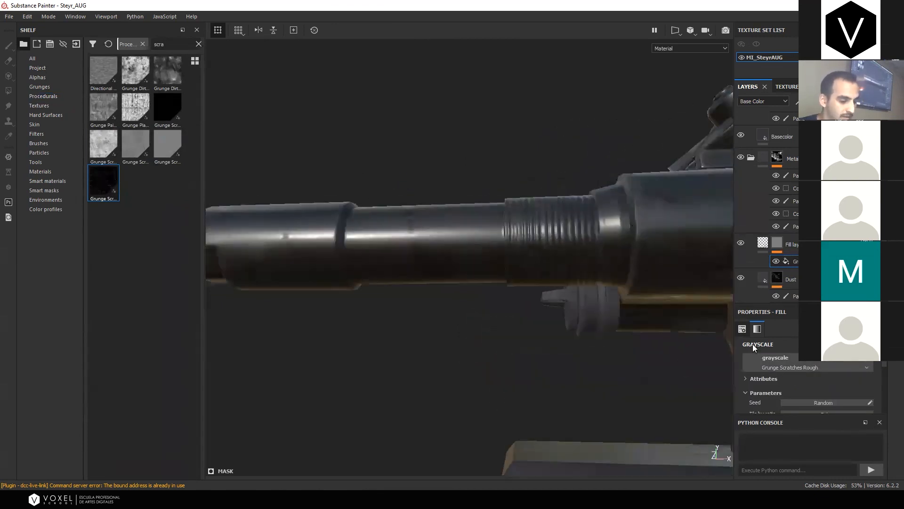
scroll(762, 349, down, 5)
drag(796, 376, 798, 376)
alt+drag(479, 325, 500, 324)
drag(800, 373, 801, 374)
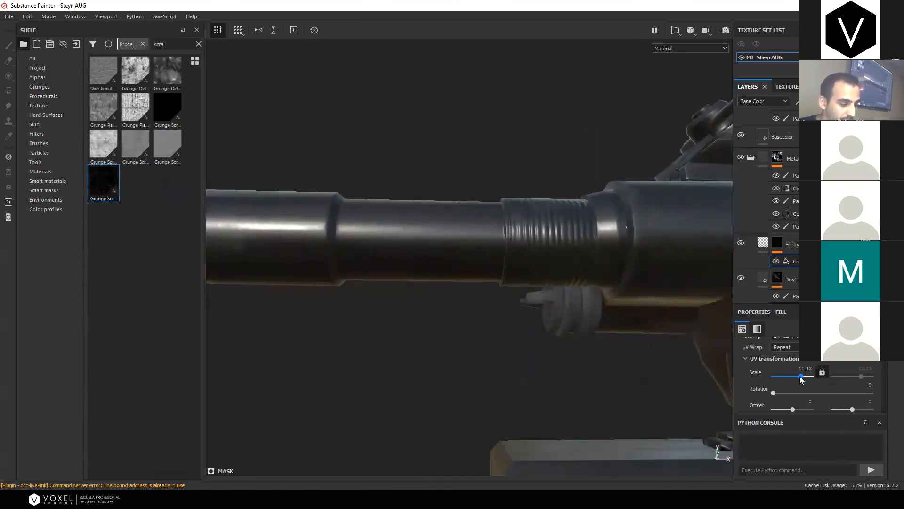
Try a roughness of 0.9922 on the scratches fill layer
click(761, 244)
scroll(811, 398, down, 3)
scroll(812, 395, down, 4)
drag(783, 398, 866, 404)
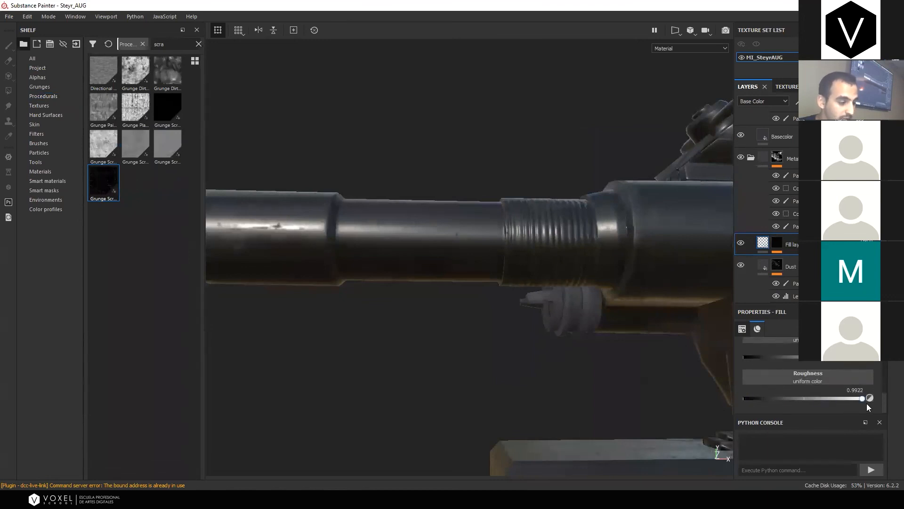
Inspect the scratches around the barrel bracket and add a Paint effect to the scratches layer's mask
alt+drag(509, 286, 512, 267)
scroll(537, 206, up, 5)
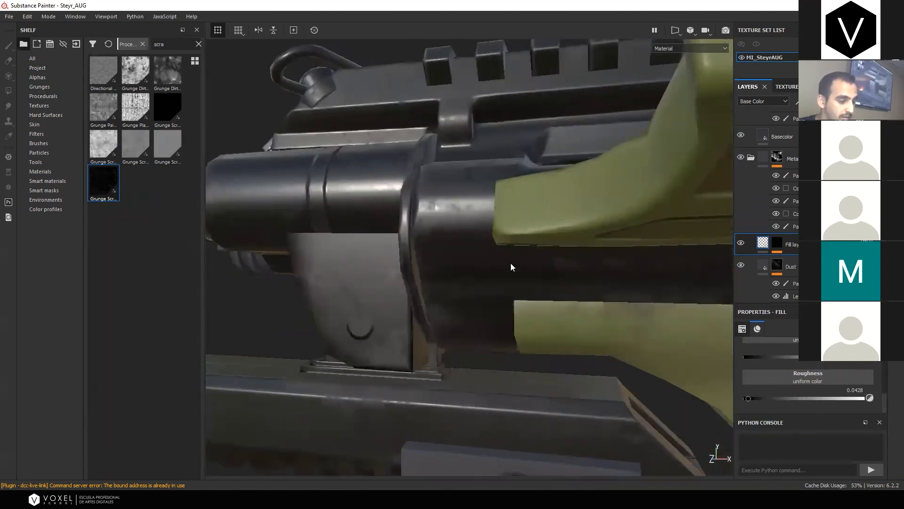
click(777, 242)
click(796, 102)
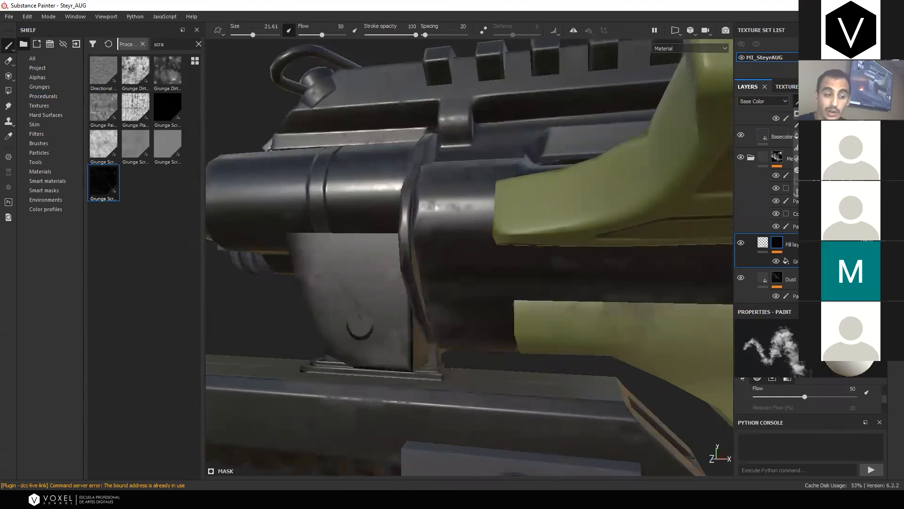
click(796, 125)
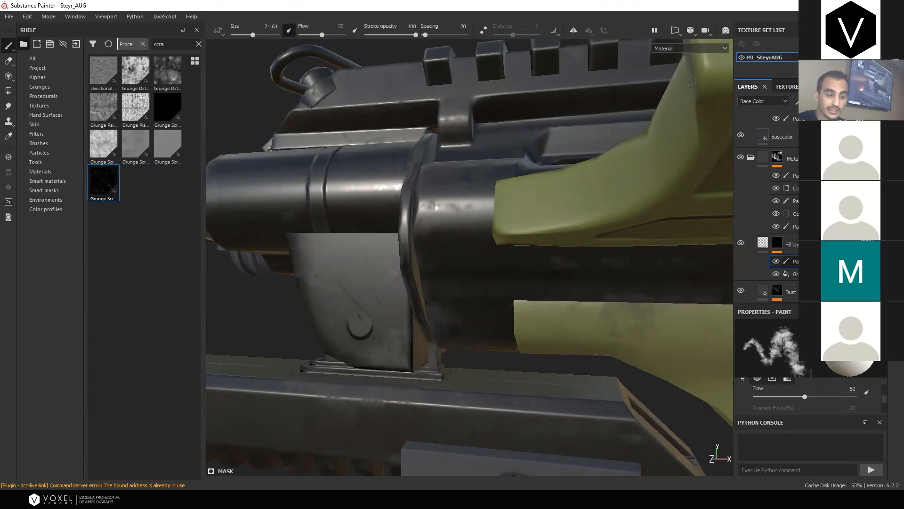
Examine the scratches and wear on the barrel, bracket and top rail from both sides of the rifle
scroll(635, 208, down, 5)
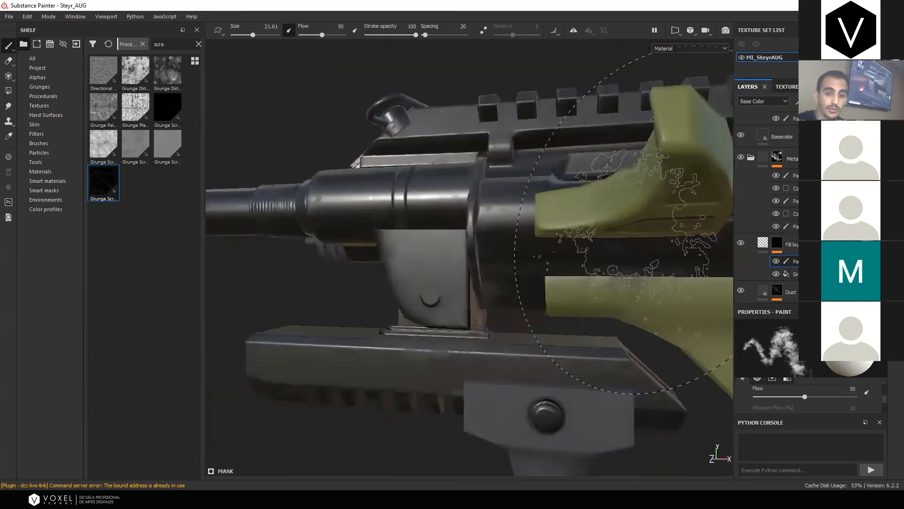
click(8, 91)
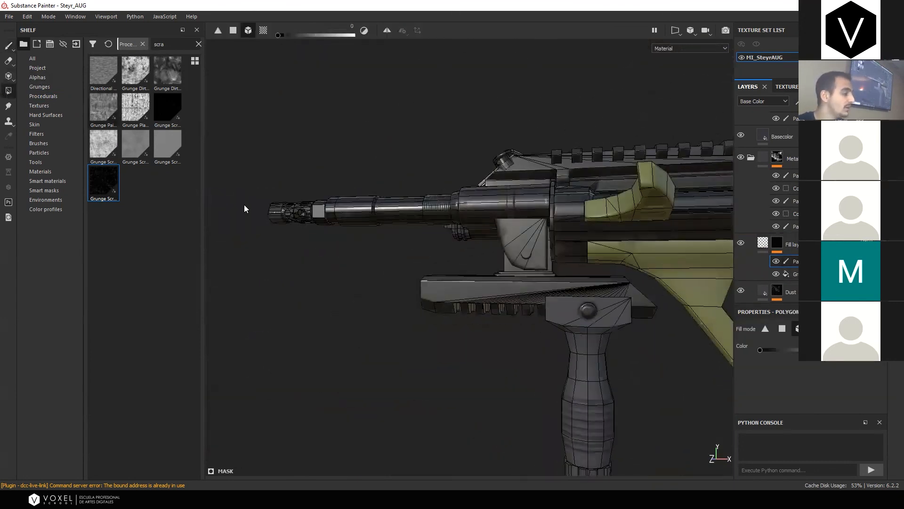
scroll(283, 221, down, 5)
alt+middle_drag(301, 227, 228, 220)
drag(239, 86, 733, 322)
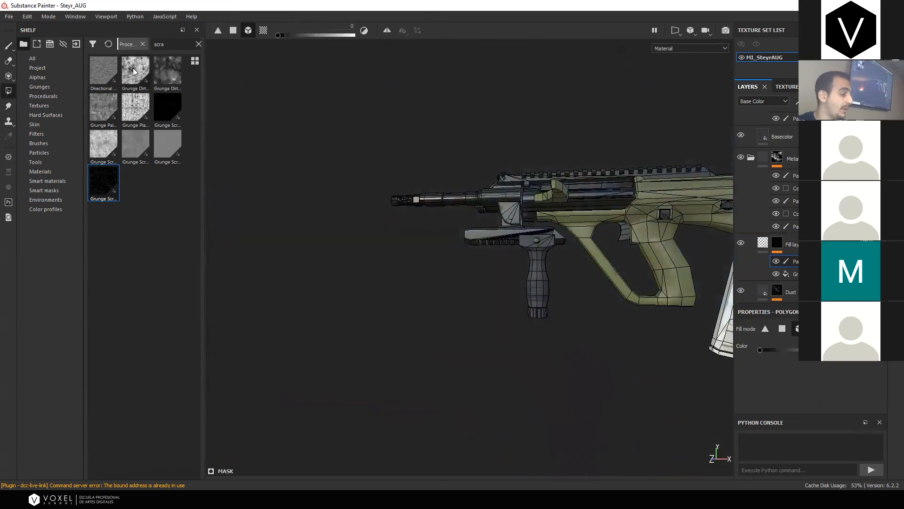
click(8, 46)
scroll(462, 213, up, 10)
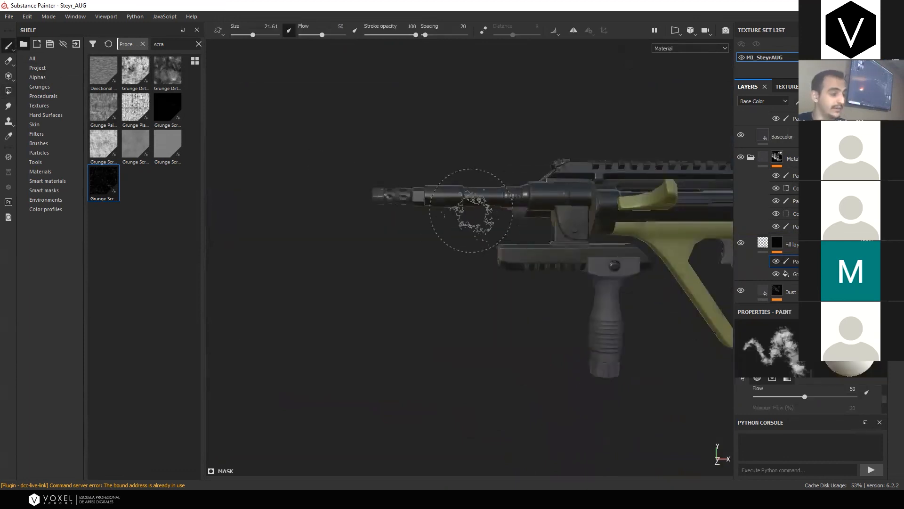
right_click(607, 182)
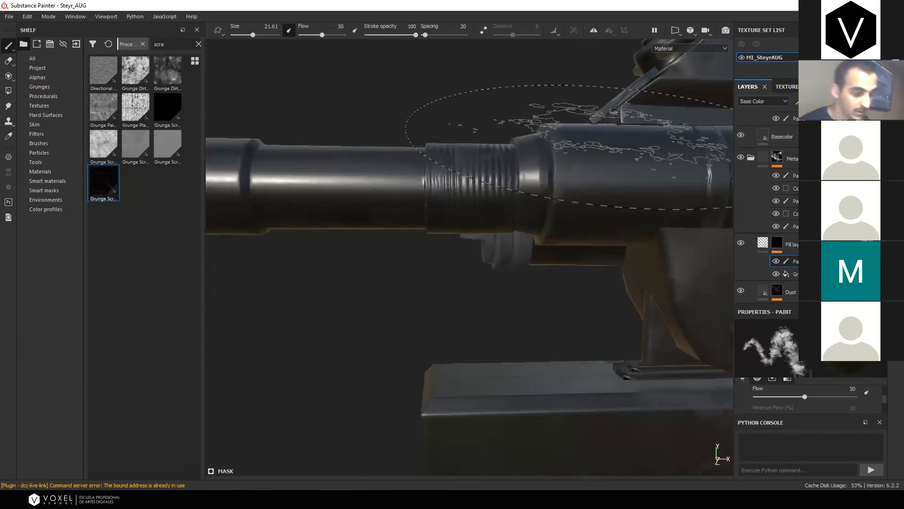
scroll(583, 141, down, 5)
mouse_move(625, 121)
alt+middle_down()
mouse_move(391, 137)
mouse_move(390, 320)
mouse_move(348, 277)
alt+middle_up()
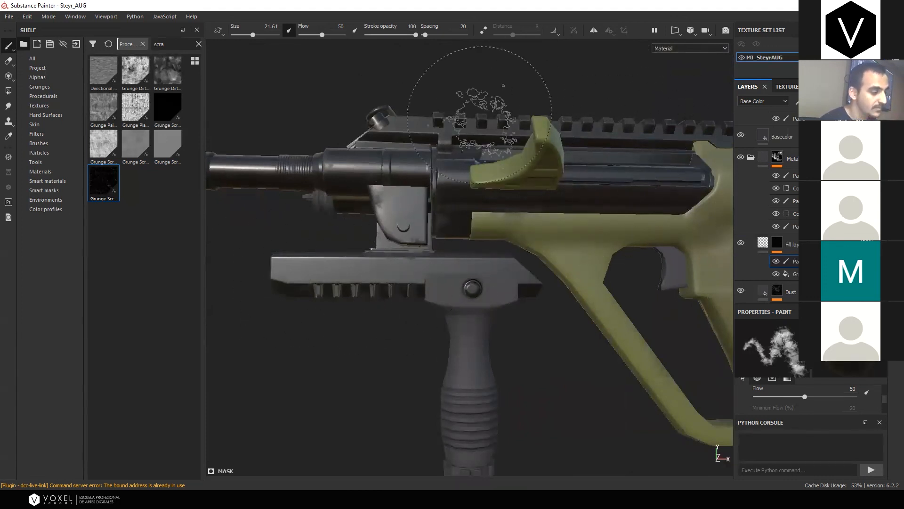
alt+right_drag(652, 144, 584, 296)
mouse_move(584, 297)
alt+mouse_down()
mouse_move(731, 309)
mouse_move(692, 289)
alt+mouse_up()
scroll(612, 264, up, 8)
right_click(516, 200)
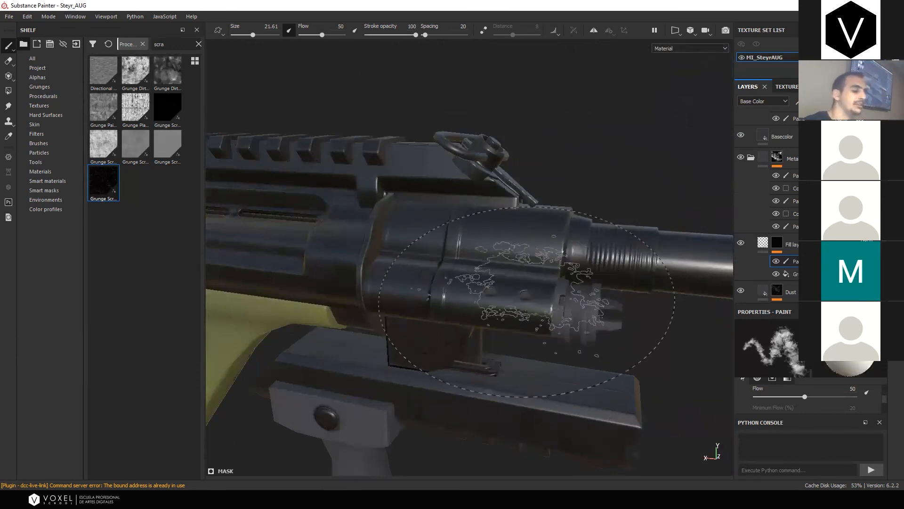
Review the metal handguard and barrel against the whole rifle under rotated environment lighting
scroll(471, 212, down, 5)
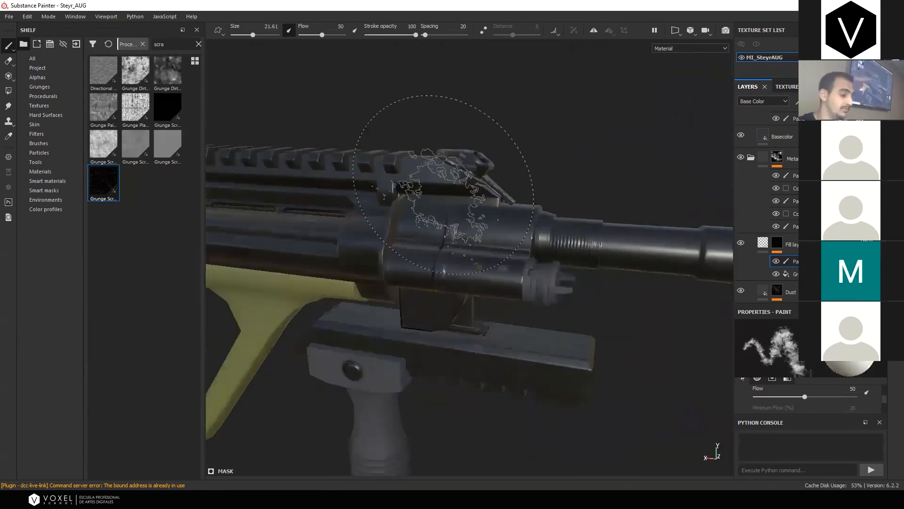
scroll(518, 214, down, 3)
mouse_move(529, 216)
alt+mouse_down()
mouse_move(541, 216)
mouse_move(529, 247)
mouse_move(470, 264)
mouse_move(333, 273)
alt+mouse_up()
scroll(535, 255, down, 2)
right_click(333, 273)
mouse_move(405, 259)
shift+right_down()
mouse_move(357, 228)
mouse_move(395, 216)
shift+right_up()
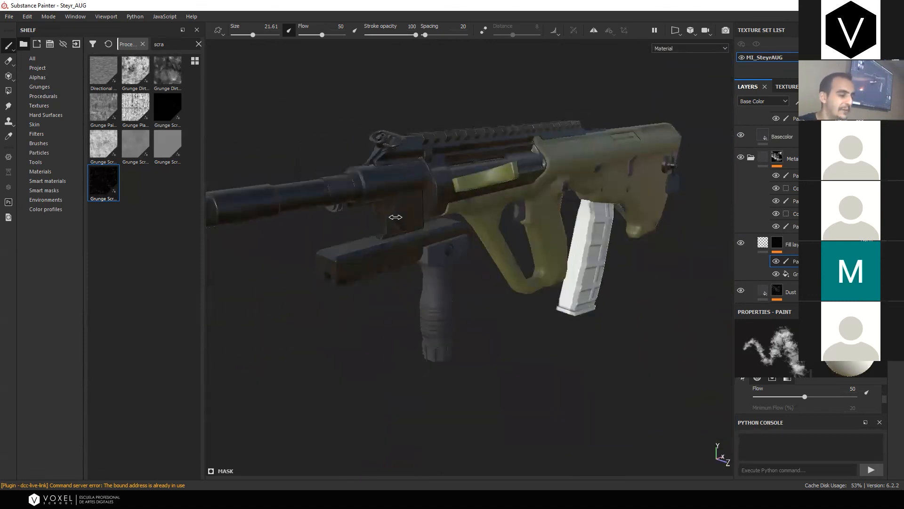
scroll(424, 222, down, 2)
alt+drag(437, 226, 548, 215)
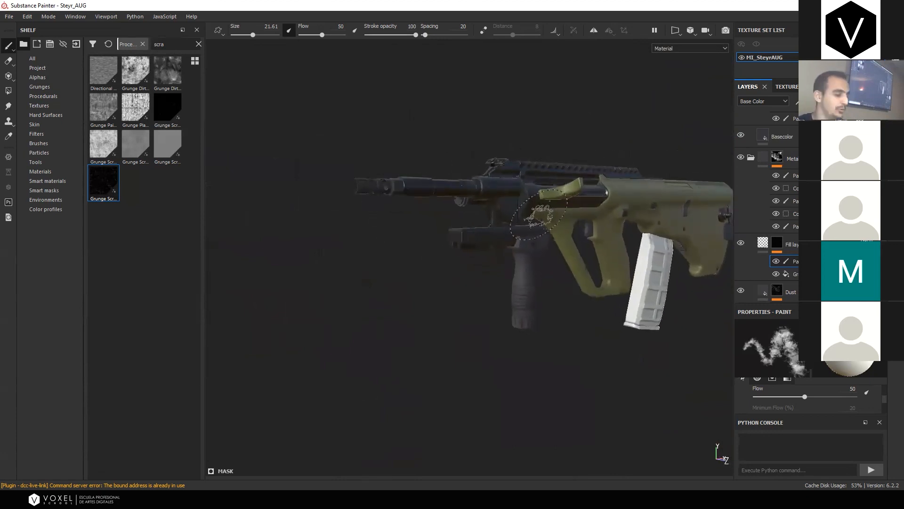
alt+middle_drag(552, 217, 526, 235)
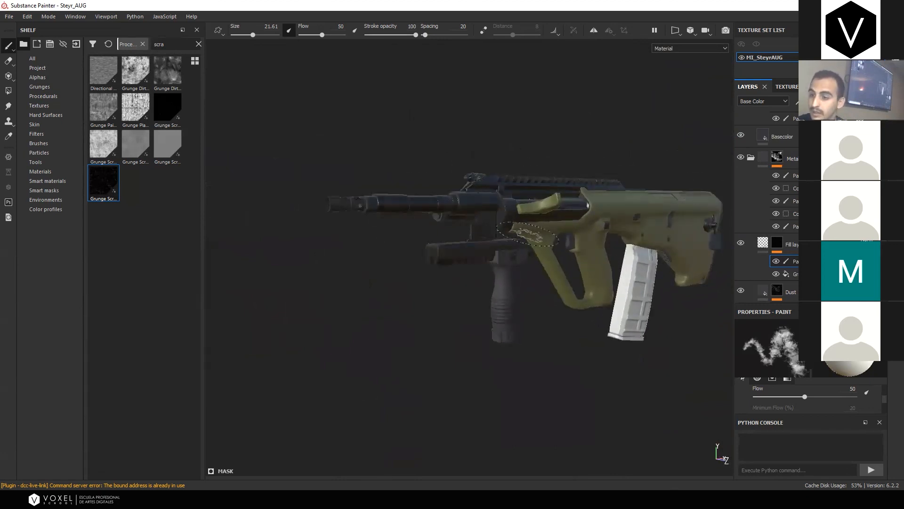
alt+drag(591, 311, 541, 300)
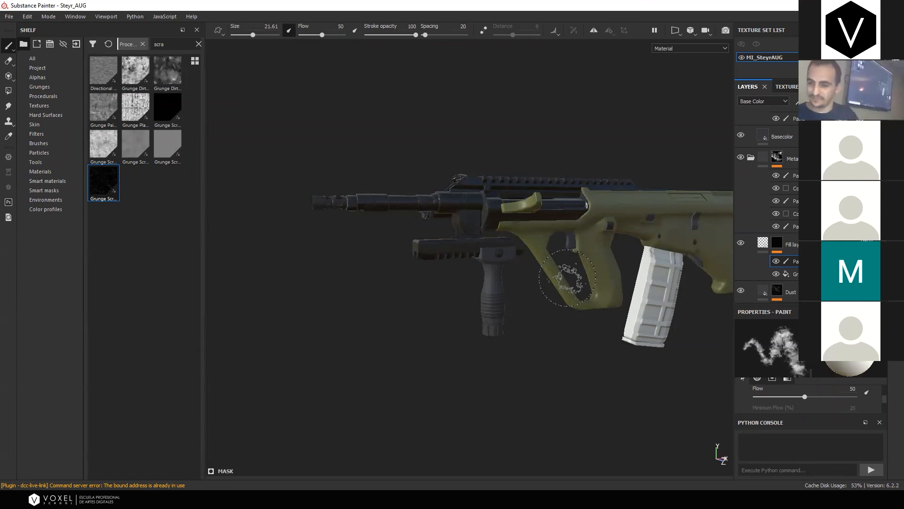
Examine the whole rifle from several angles, finishing on the green stock and magazine area
scroll(664, 126, down, 3)
mouse_move(664, 125)
alt+mouse_down()
mouse_move(549, 158)
mouse_move(555, 213)
mouse_move(581, 203)
alt+mouse_up()
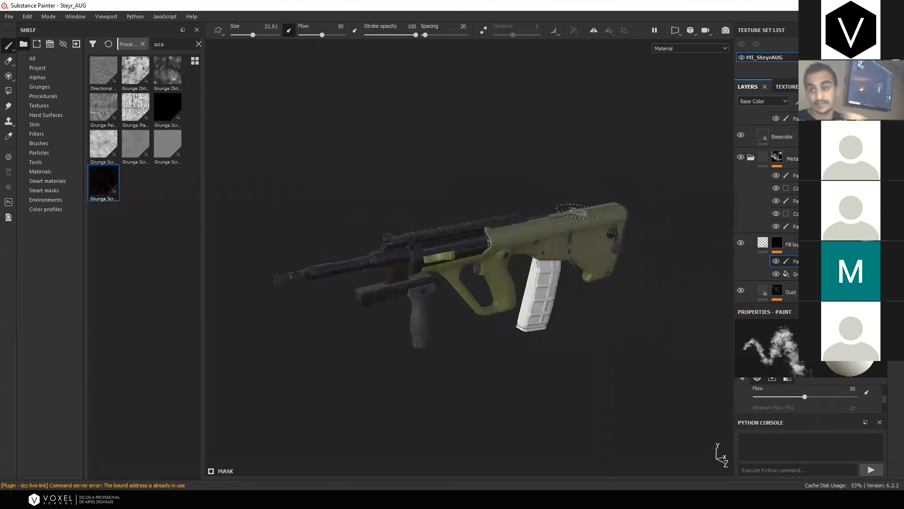
mouse_move(475, 257)
alt+mouse_down()
mouse_move(642, 239)
mouse_move(672, 226)
mouse_move(639, 218)
alt+mouse_up()
mouse_move(554, 215)
alt+mouse_down()
mouse_move(575, 182)
mouse_move(659, 203)
alt+mouse_up()
scroll(588, 223, up, 5)
mouse_move(570, 233)
alt+mouse_down()
mouse_move(414, 202)
mouse_move(543, 203)
alt+mouse_up()
alt+drag(550, 203, 534, 245)
scroll(537, 246, down, 2)
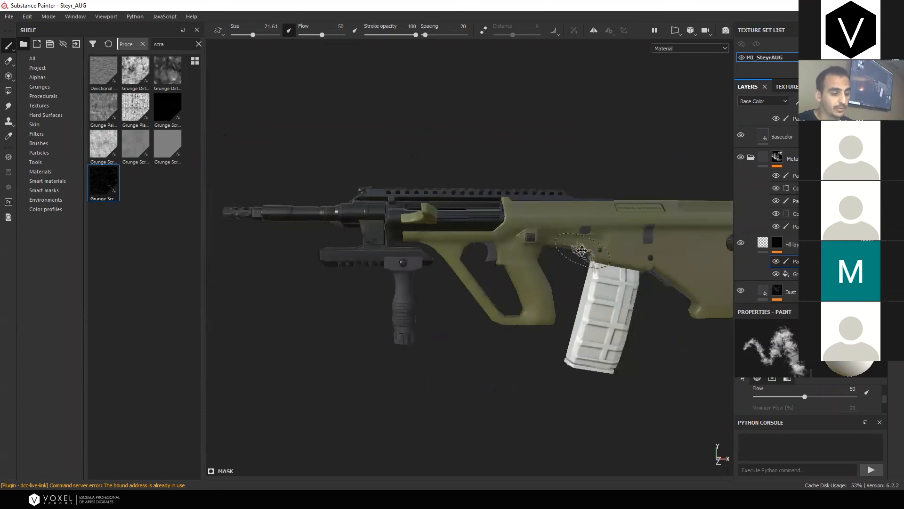
alt+middle_drag(582, 251, 559, 236)
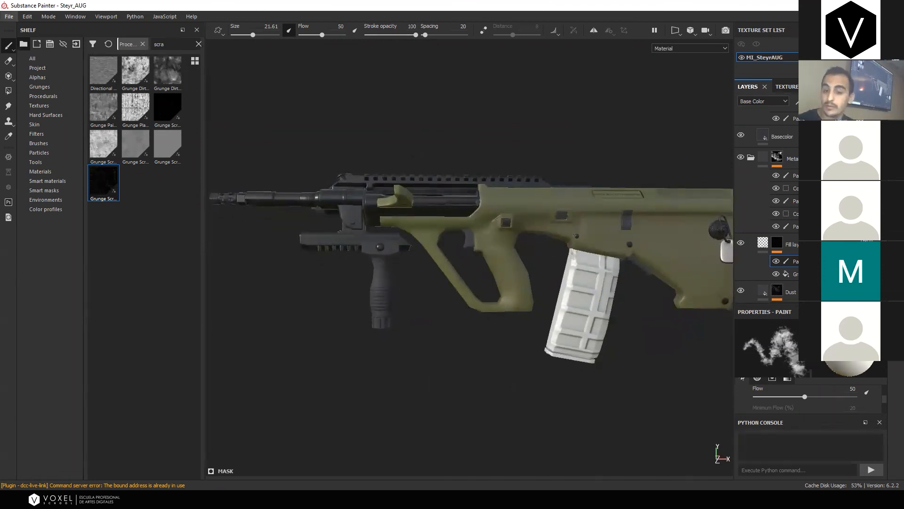
alt+middle_drag(477, 350, 406, 348)
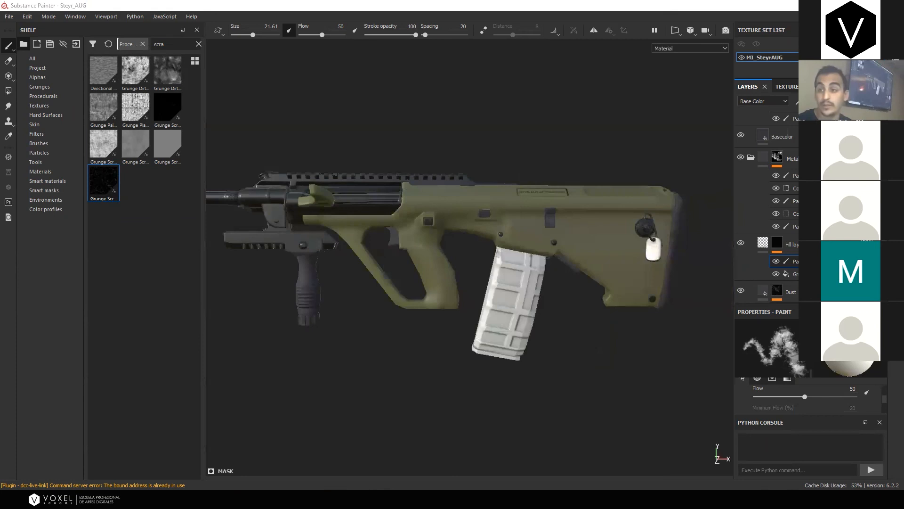
scroll(468, 257, up, 6)
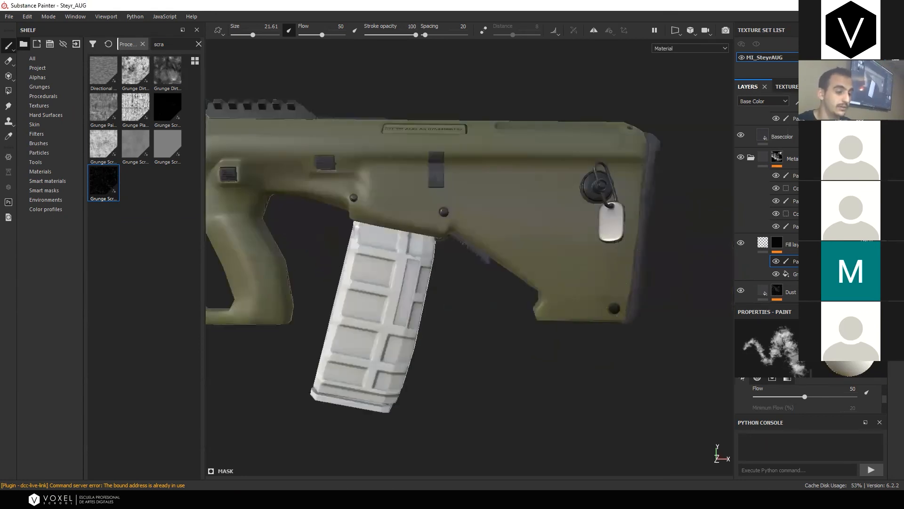
Add a fill layer above the HSL layer in the Culata folder and set its height to 0.0739
scroll(768, 207, down, 5)
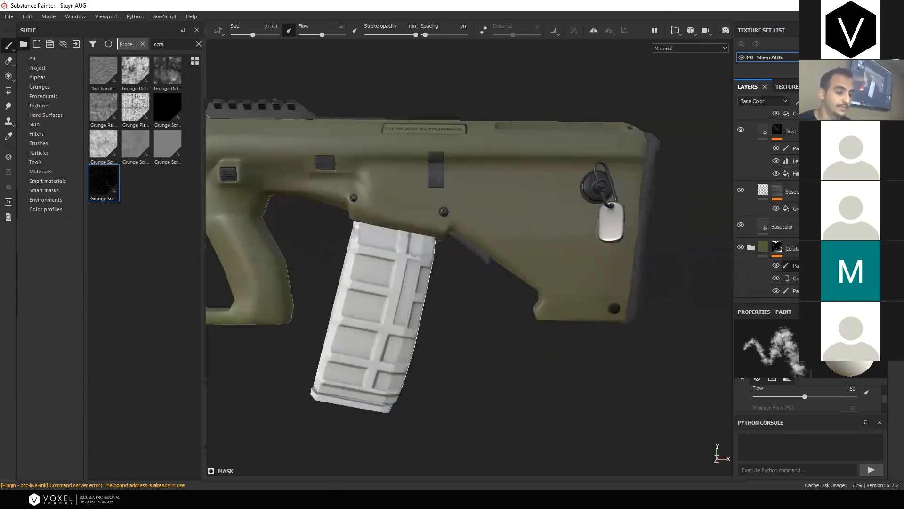
click(750, 247)
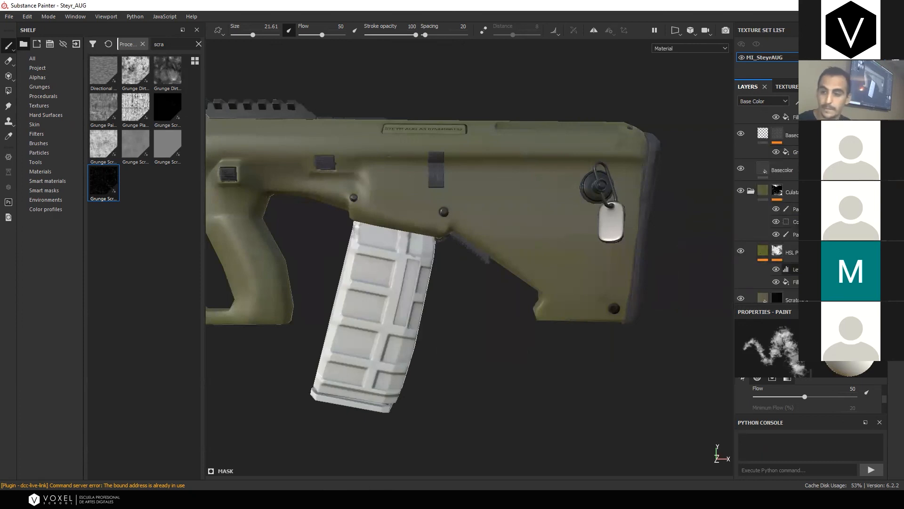
scroll(767, 212, down, 3)
scroll(767, 207, down, 1)
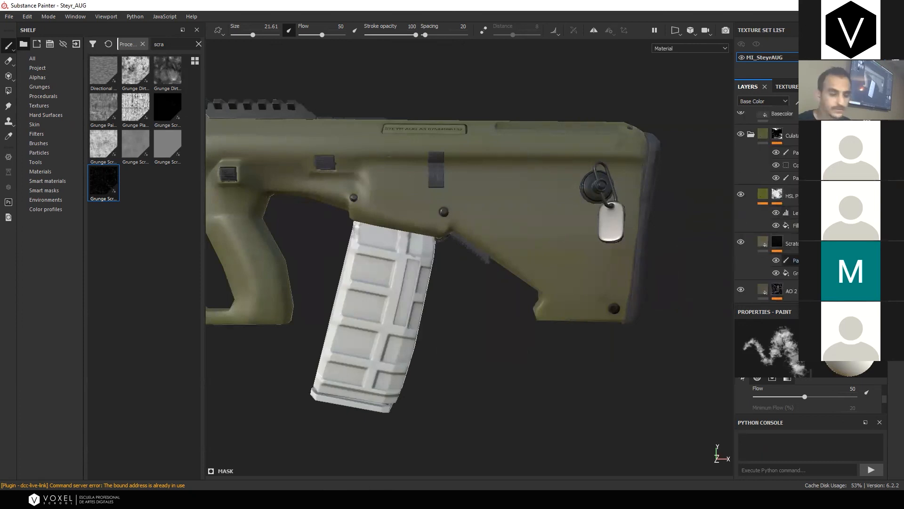
click(777, 194)
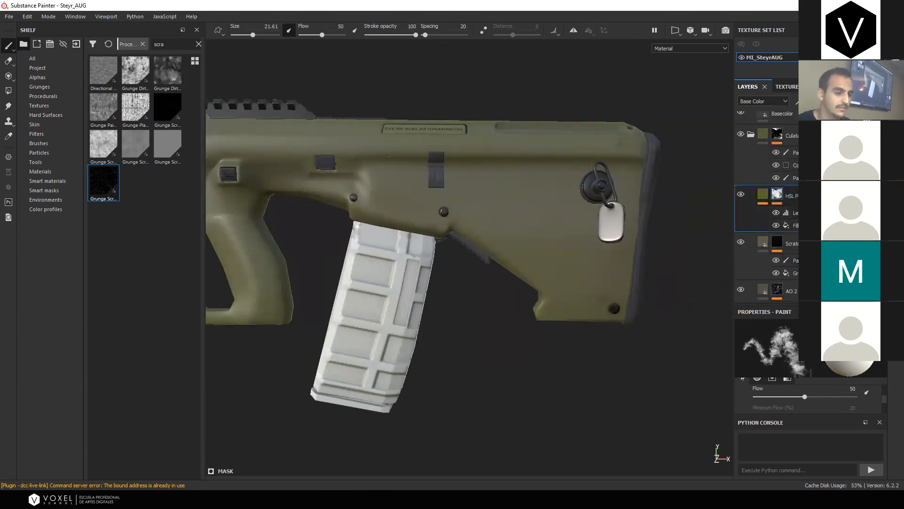
click(839, 101)
scroll(805, 380, down, 2)
drag(808, 304, 808, 232)
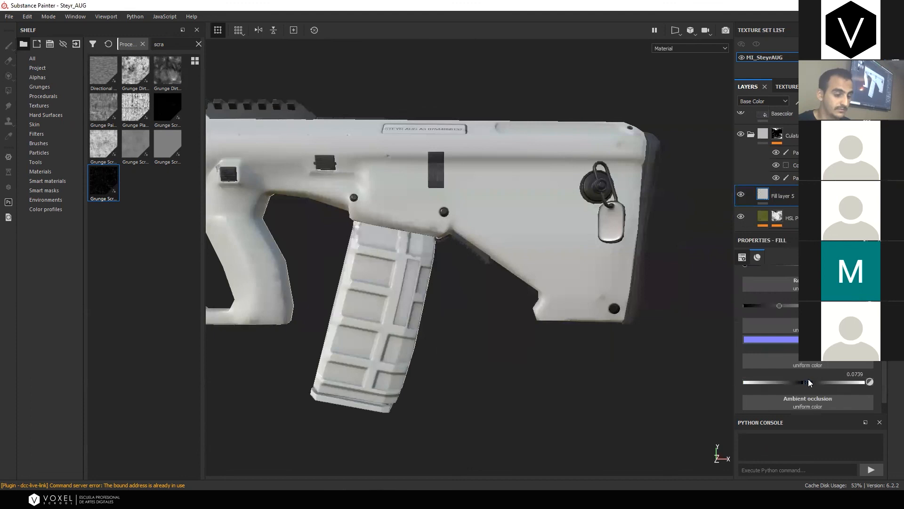
Leave only the height channel enabled on Fill layer 5 and give it a black mask
scroll(809, 382, up, 5)
click(753, 285)
click(808, 286)
click(862, 285)
click(754, 298)
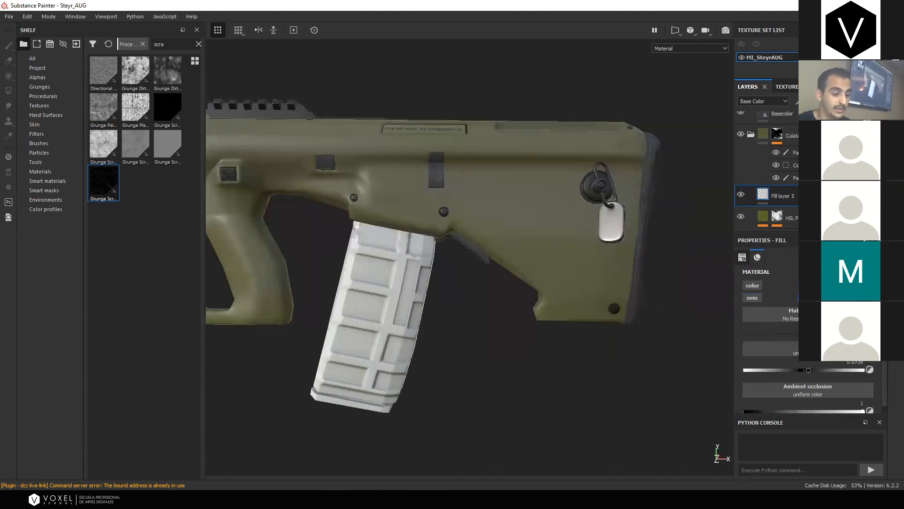
click(862, 298)
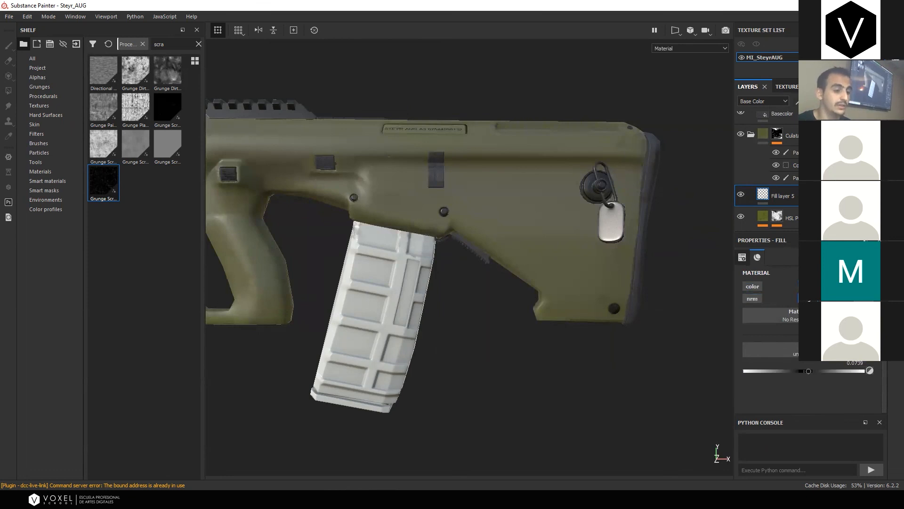
click(832, 123)
Try mirror symmetry for the mask painting, testing the Z and Y mirror axes
click(574, 31)
alt+drag(591, 85, 624, 120)
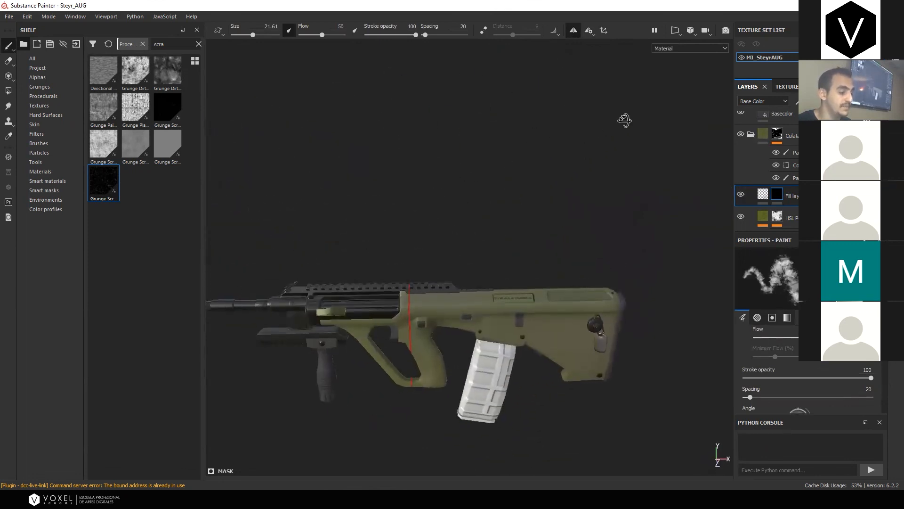
click(589, 31)
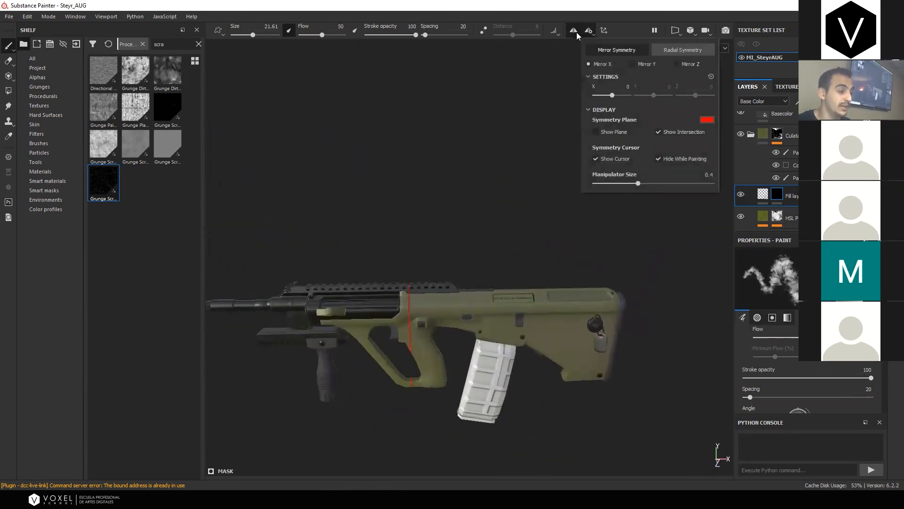
click(639, 64)
click(677, 64)
alt+drag(565, 258, 509, 216)
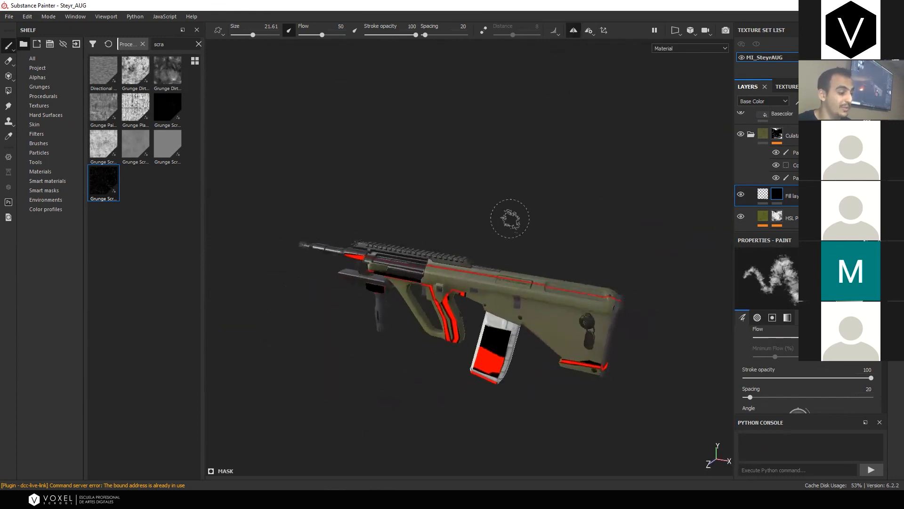
click(589, 31)
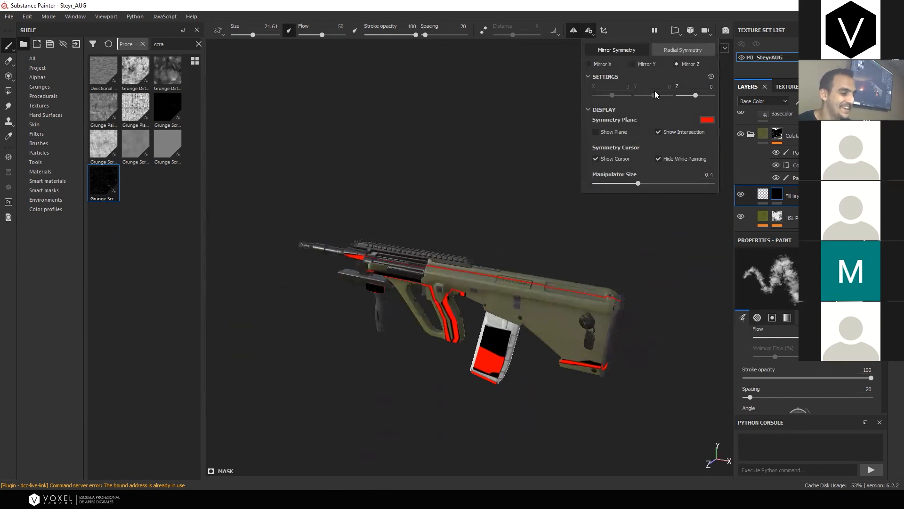
click(634, 64)
alt+drag(596, 259, 651, 240)
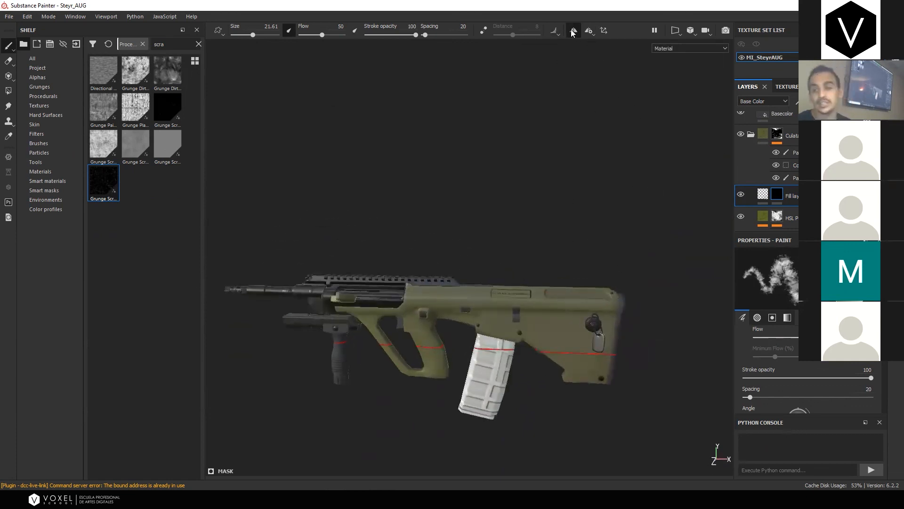
Turn off mirror symmetry for painting
click(557, 35)
click(565, 57)
click(557, 32)
click(561, 43)
click(574, 31)
Choose the Basic Hard brush and reduce its size to 4.44, framing the side of the stock
alt+drag(589, 255, 587, 253)
scroll(547, 388, up, 5)
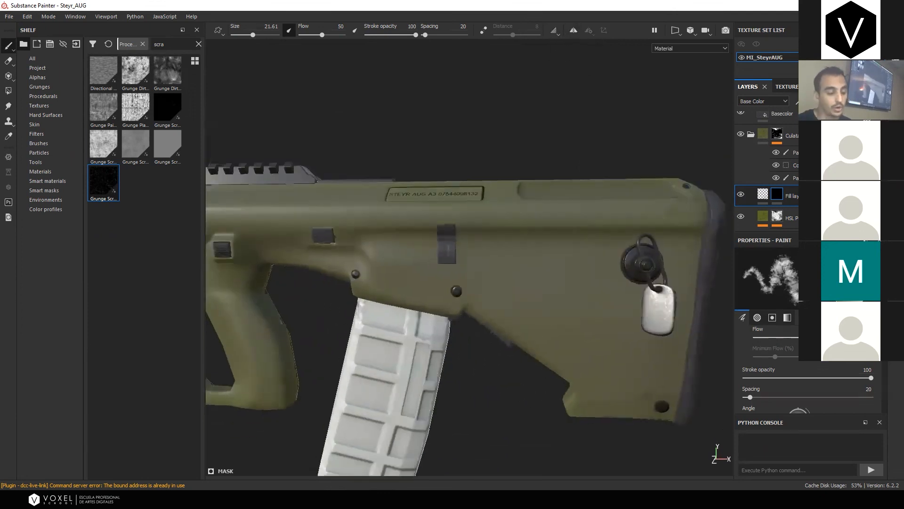
alt+right_drag(583, 278, 561, 276)
alt+drag(702, 303, 656, 323)
mouse_move(561, 329)
alt+mouse_down()
mouse_move(615, 353)
mouse_move(556, 320)
alt+mouse_up()
alt+middle_drag(475, 304, 634, 279)
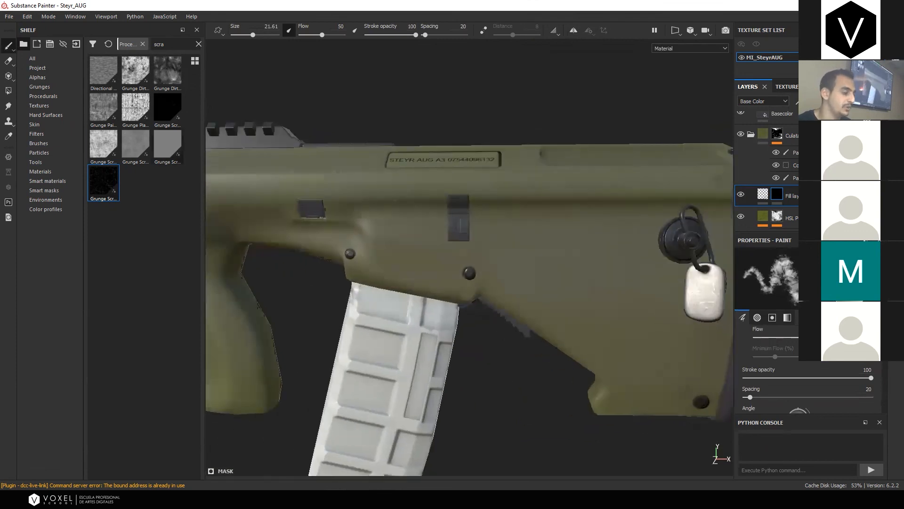
click(42, 143)
click(103, 181)
alt+drag(556, 292, 566, 282)
ctrl+right_drag(566, 282, 537, 282)
Paint straight panel lines into the Fill layer 5 mask, outlining a panel on the stock's side, and undo one misplaced segment
shift+drag(388, 222, 670, 220)
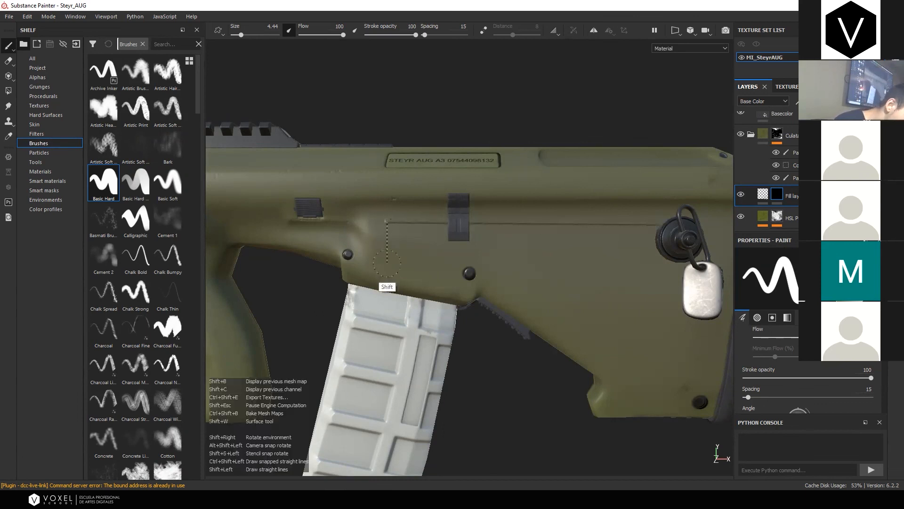
shift+click(388, 265)
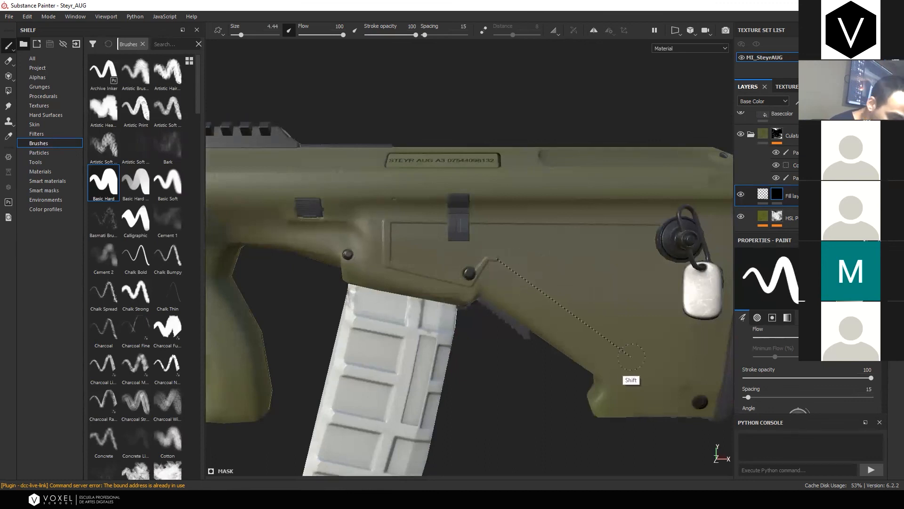
shift+click(681, 237)
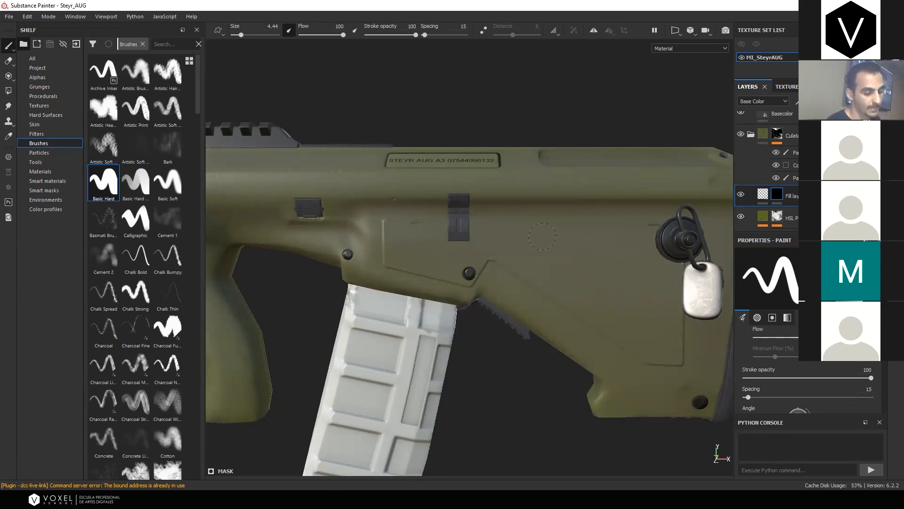
key(ctrl+z)
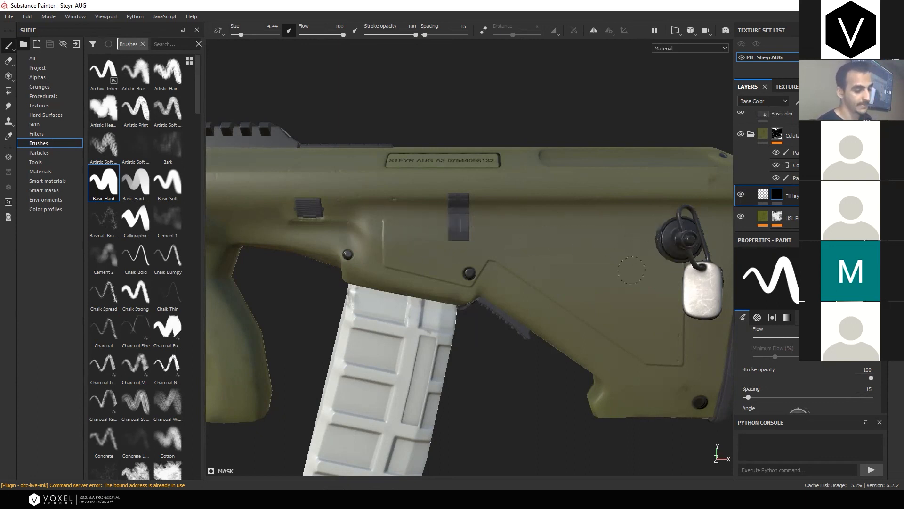
alt+right_drag(556, 316, 516, 256)
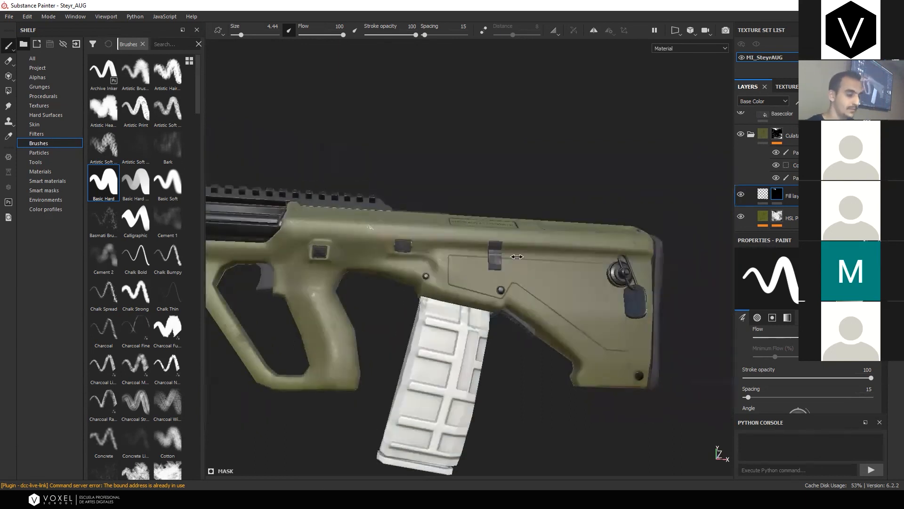
Set the height of Fill layer 5 to -0.6109, then delete the layer with its panel lines
click(763, 199)
mouse_move(810, 371)
mouse_down()
mouse_move(763, 383)
mouse_move(871, 376)
mouse_move(766, 372)
mouse_up()
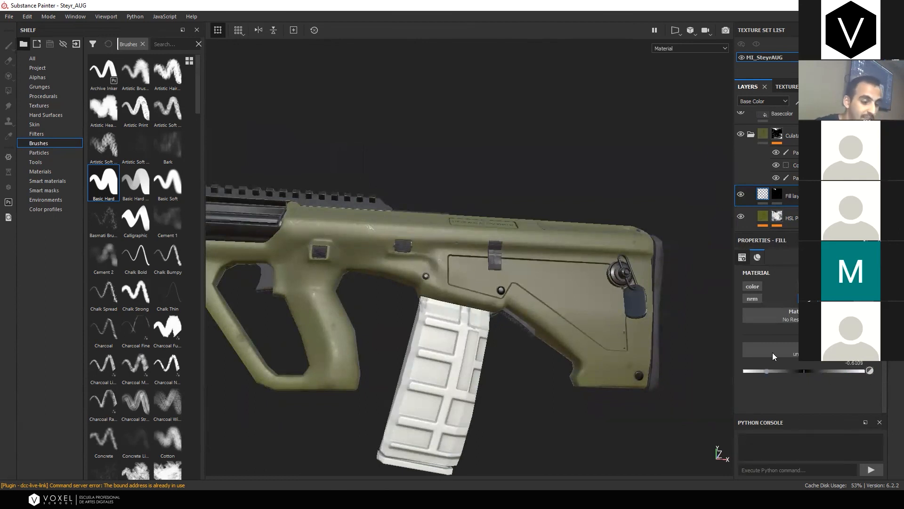
key(Delete)
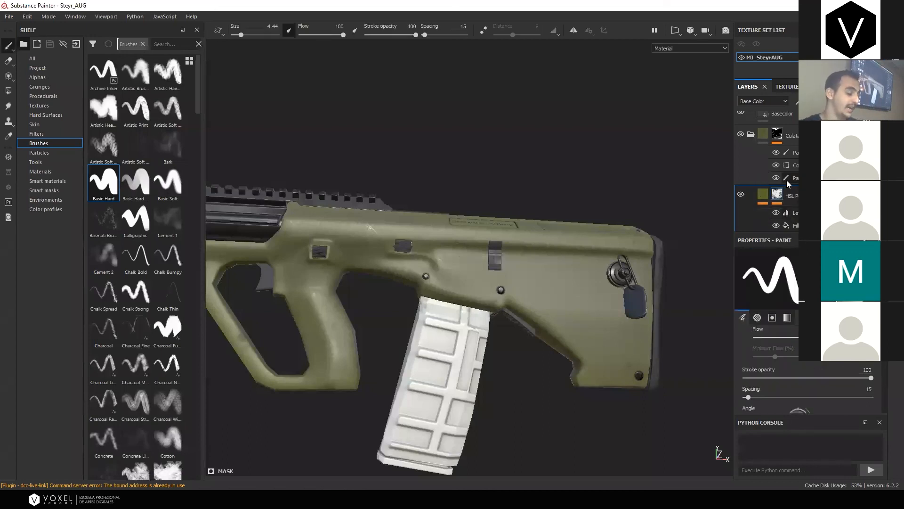
Add a new fill layer at the top of the layer stack with only the normal channel enabled
scroll(788, 179, down, 5)
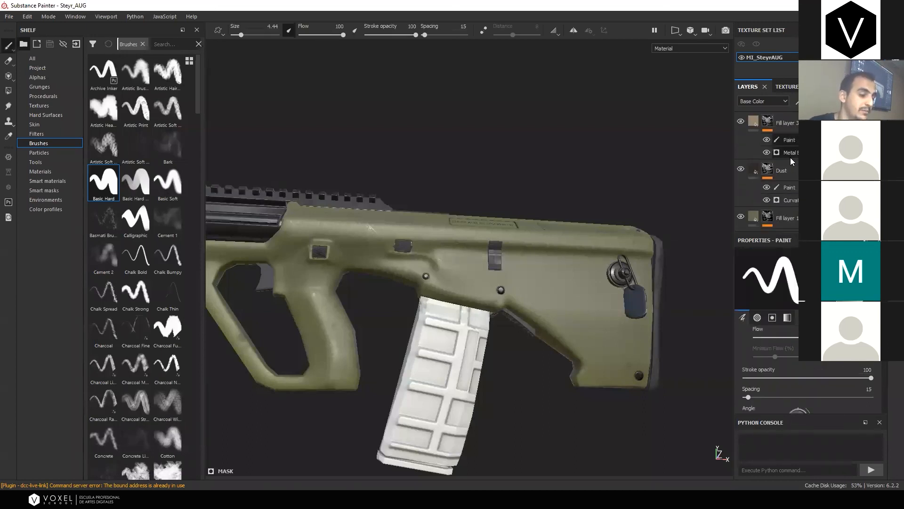
click(804, 124)
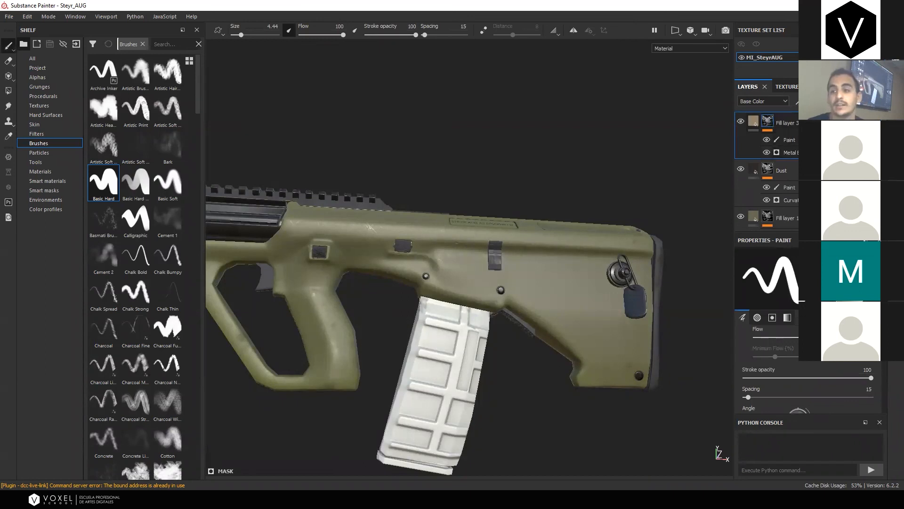
click(839, 101)
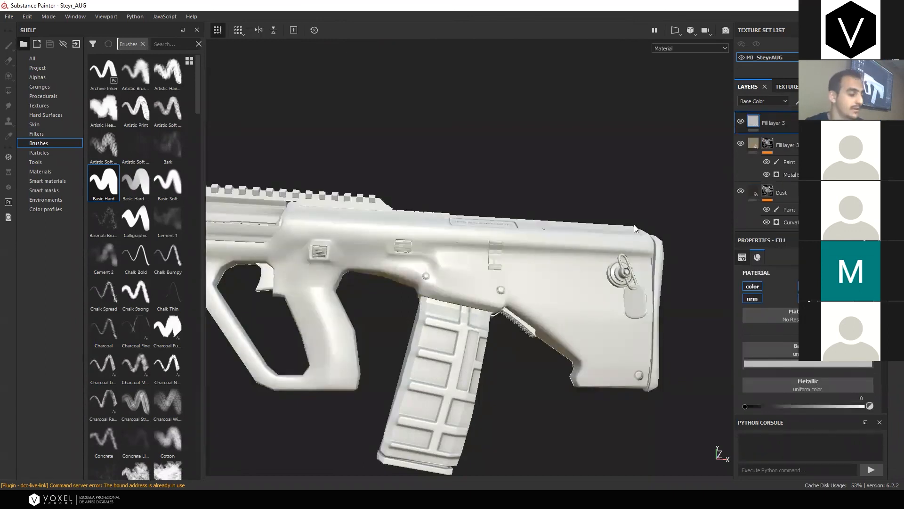
click(756, 286)
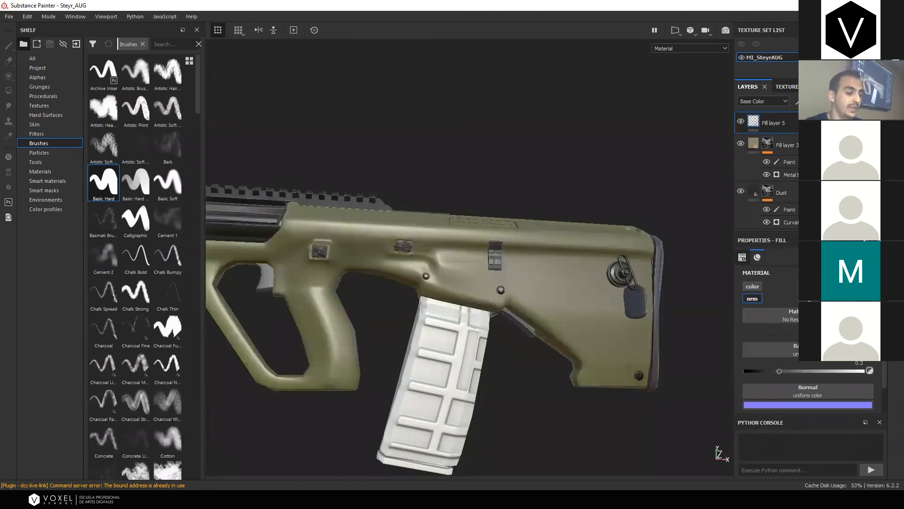
click(862, 287)
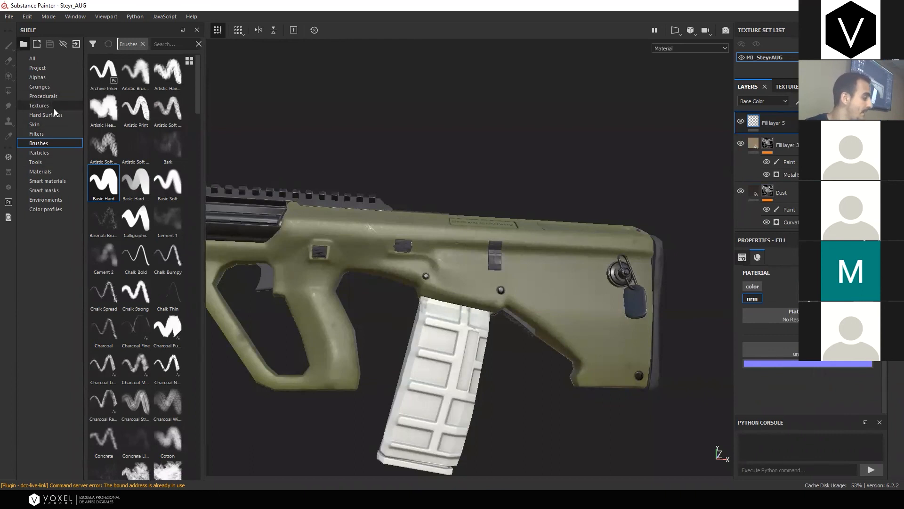
Try the edge_01 hard surface as the fill layer's normal map, then undo it
click(55, 116)
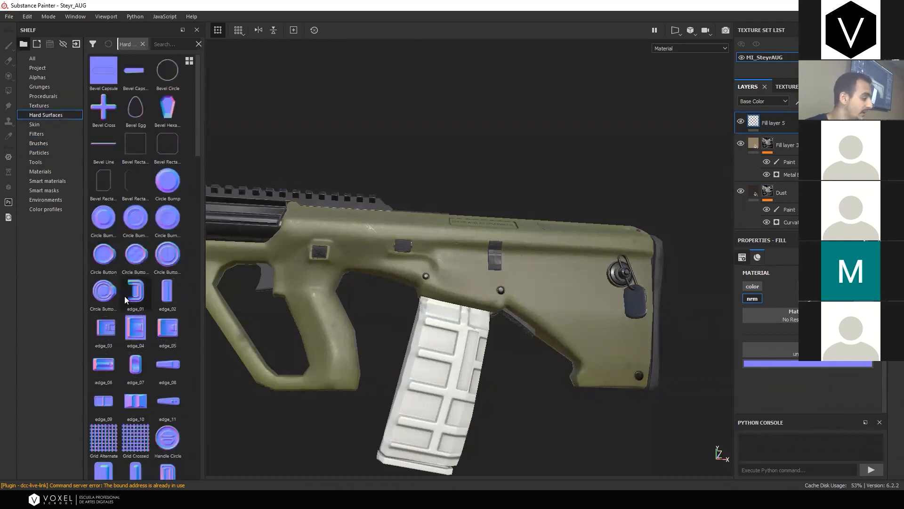
drag(135, 292, 798, 347)
alt+drag(449, 264, 433, 277)
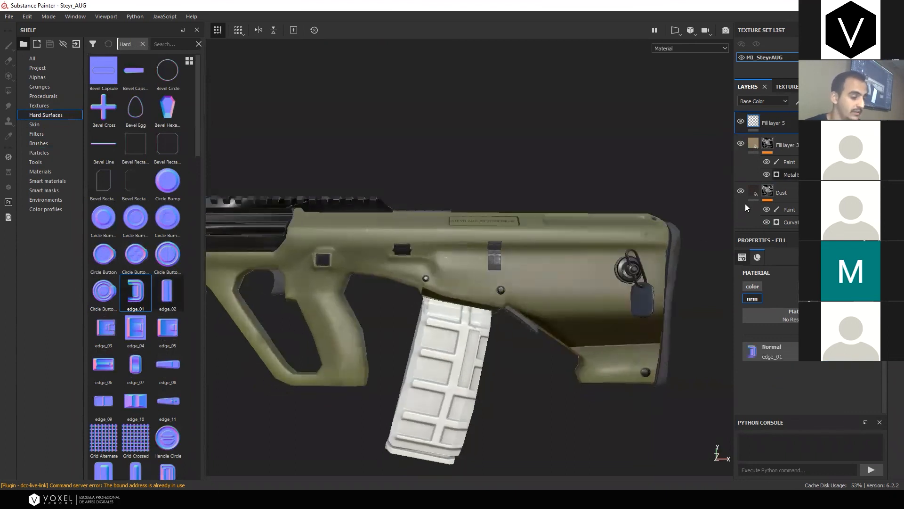
key(ctrl+z)
key(ctrl+z)
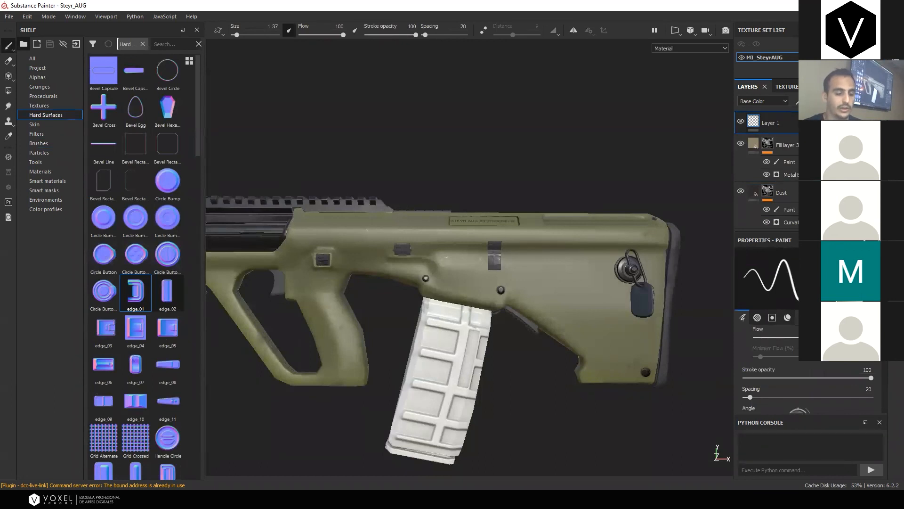
Set the paint on Layer 1 to the normal channel only and assign the Screw Torx Round hard surface to it
scroll(811, 375, down, 6)
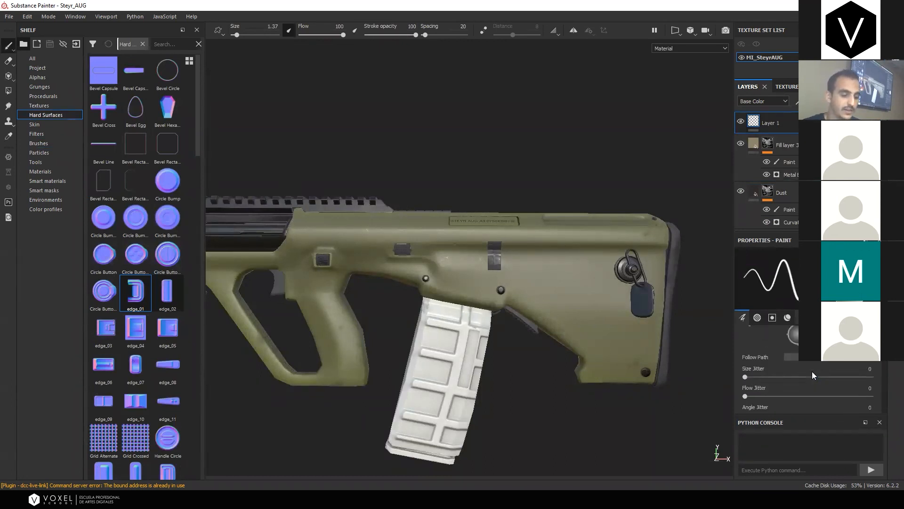
scroll(811, 375, down, 2)
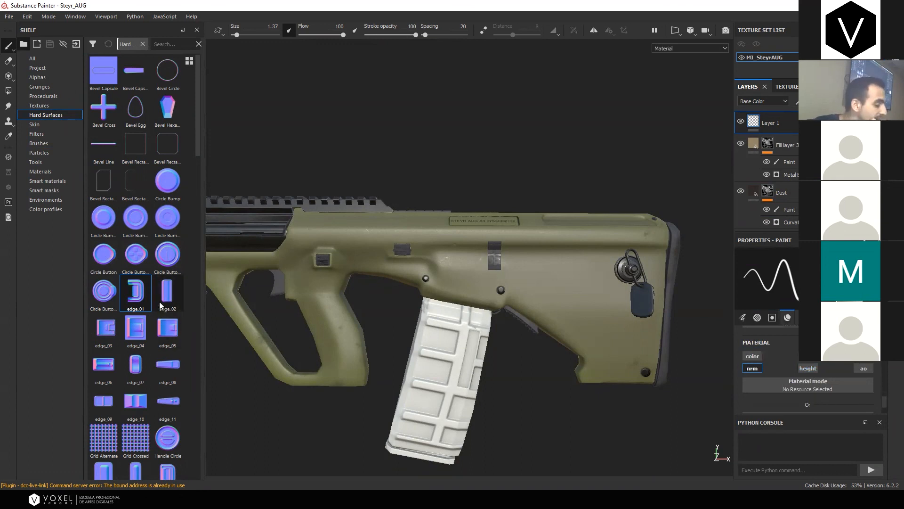
scroll(155, 305, down, 5)
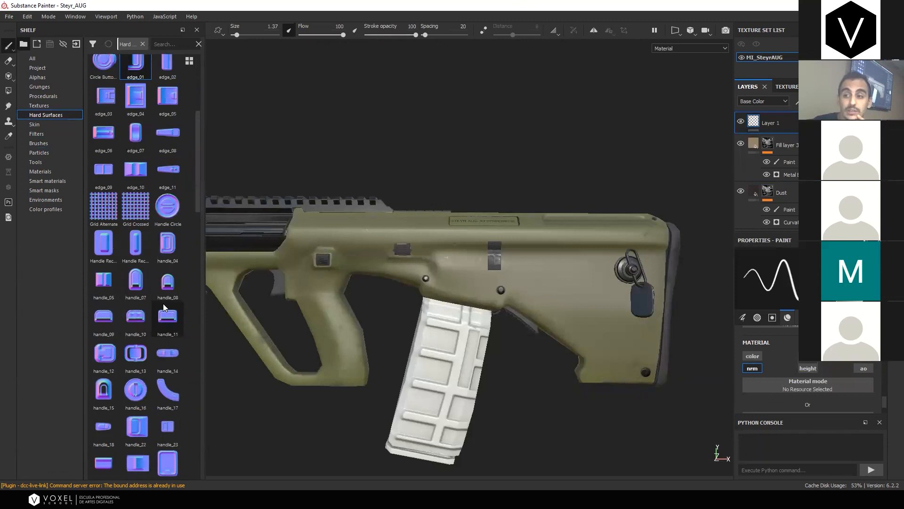
scroll(155, 299, down, 8)
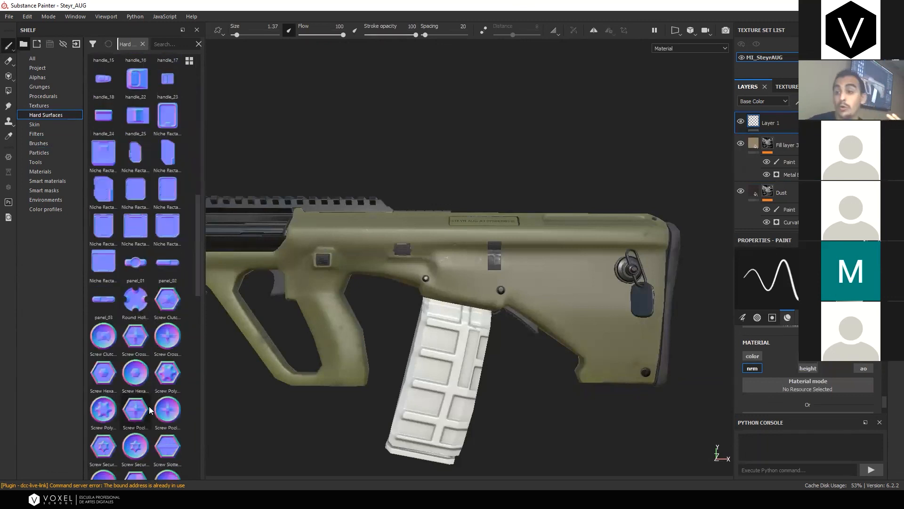
scroll(139, 411, down, 5)
drag(103, 325, 828, 397)
Try stamping a Torx screw at brush size 5.5 on the stock's side above the magazine
scroll(829, 396, down, 1)
scroll(522, 285, up, 4)
mouse_move(523, 286)
ctrl+right_down()
mouse_move(519, 276)
mouse_move(535, 278)
ctrl+right_up()
middle_drag(542, 275, 570, 277)
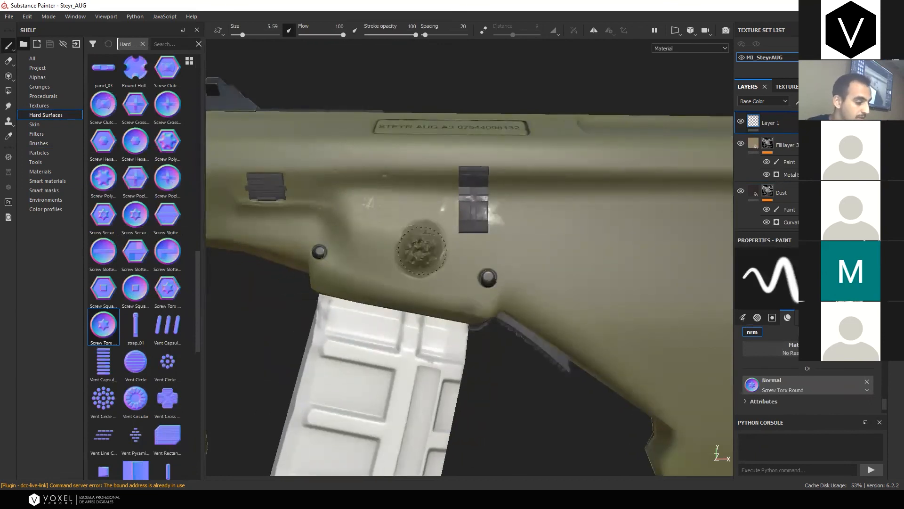
click(420, 258)
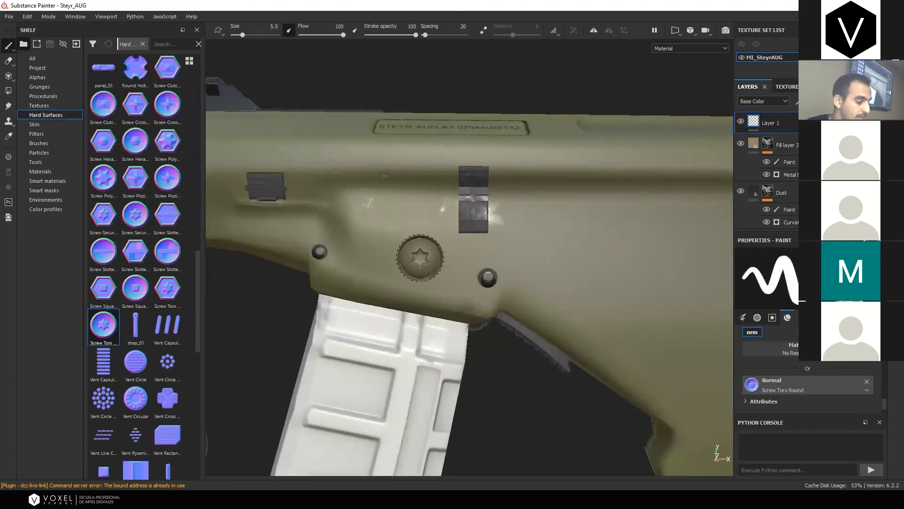
mouse_move(647, 435)
alt+mouse_down()
mouse_move(577, 385)
mouse_move(584, 379)
alt+mouse_up()
scroll(622, 420, down, 5)
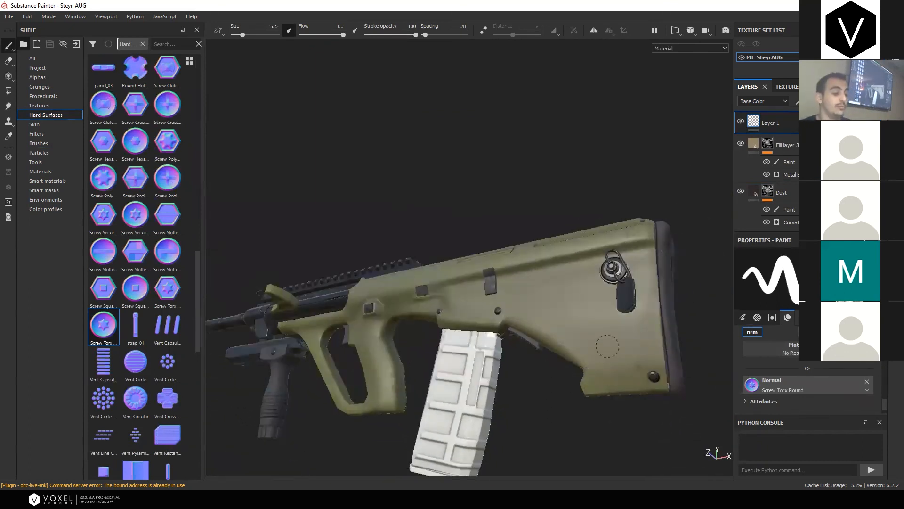
Try smaller screw stamps at brush size 3.2 near the stock's lower rear corner and undo them
alt+drag(614, 339, 621, 354)
ctrl+right_drag(607, 362, 592, 362)
click(592, 362)
key(ctrl+z)
click(599, 363)
key(ctrl+z)
alt+drag(578, 372, 658, 423)
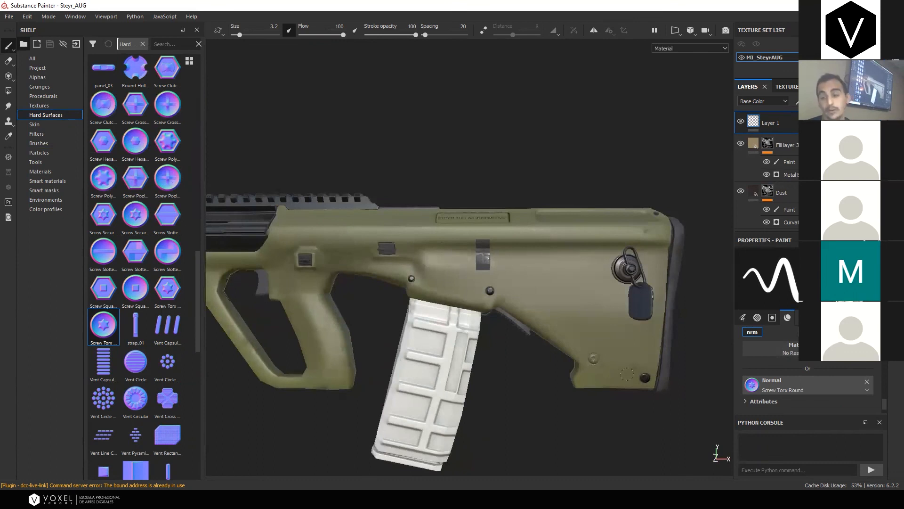
click(509, 289)
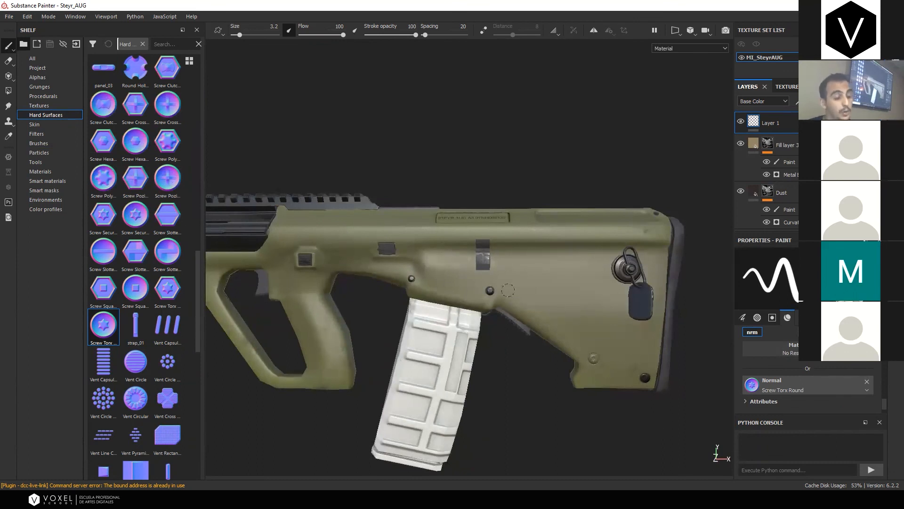
key(ctrl+z)
key(ctrl+z)
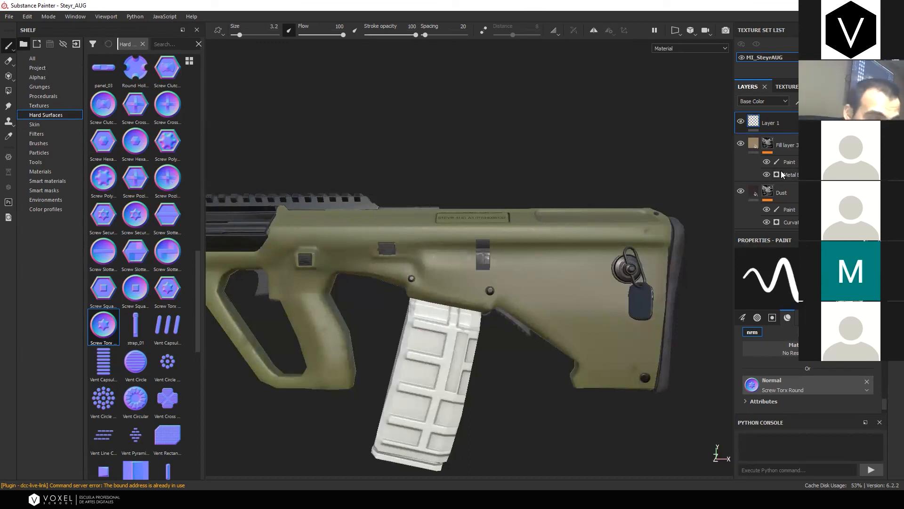
right_click(789, 126)
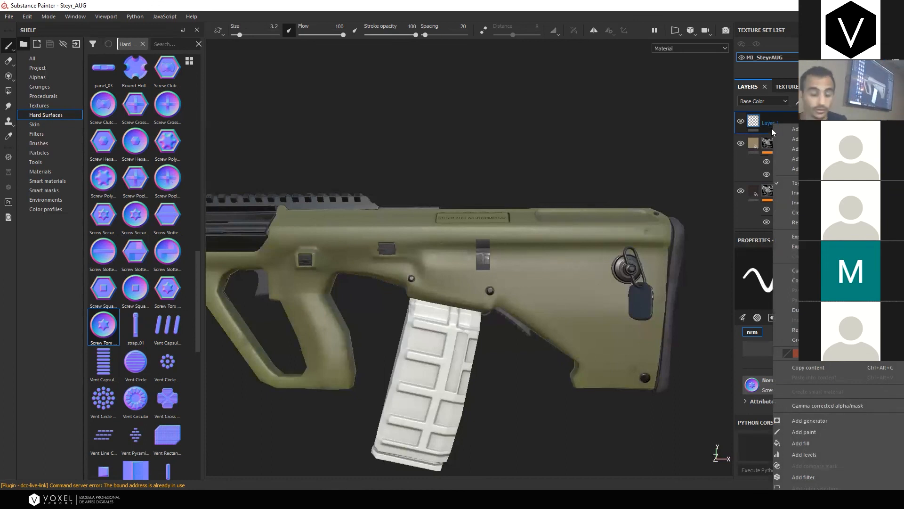
click(695, 166)
alt+drag(695, 167, 704, 216)
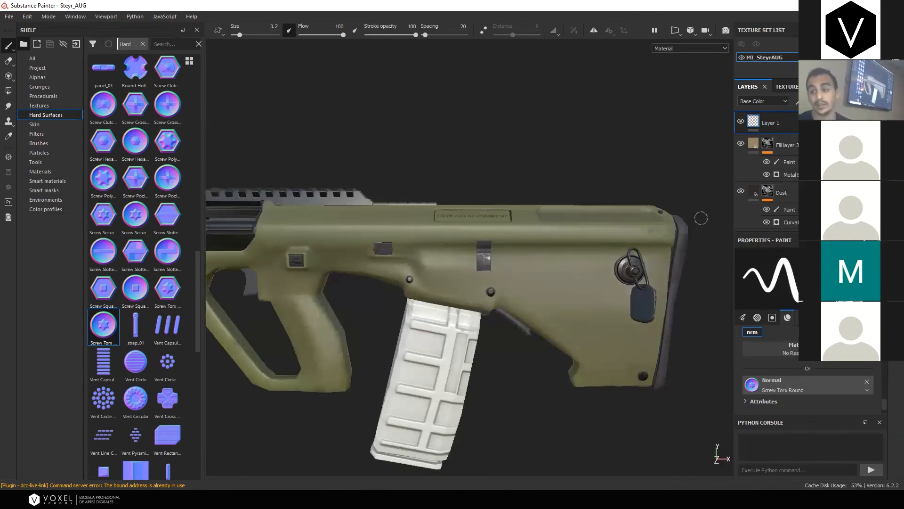
Duplicate the Basecolor fill layer in the plastic folder and adjust the copy's base color
alt+drag(701, 218, 582, 220)
shift+right_drag(583, 220, 583, 219)
alt+middle_drag(516, 229, 620, 193)
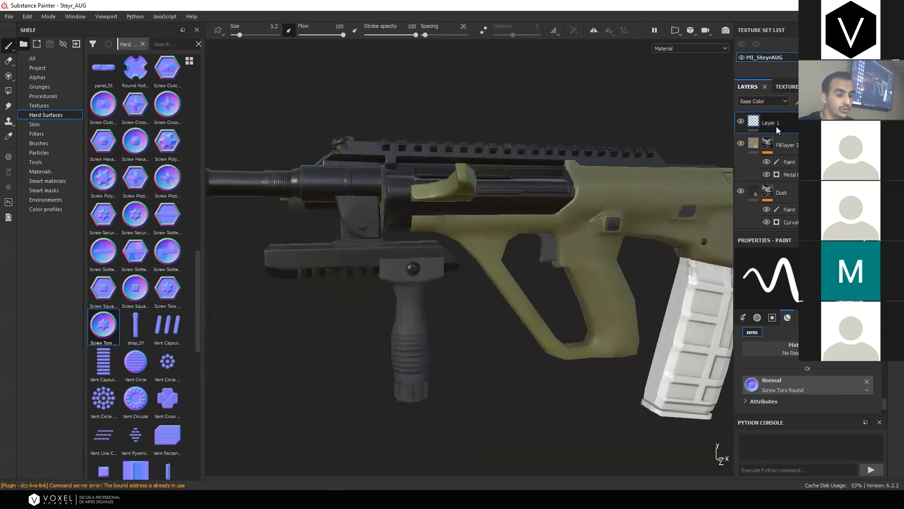
scroll(773, 169, down, 2)
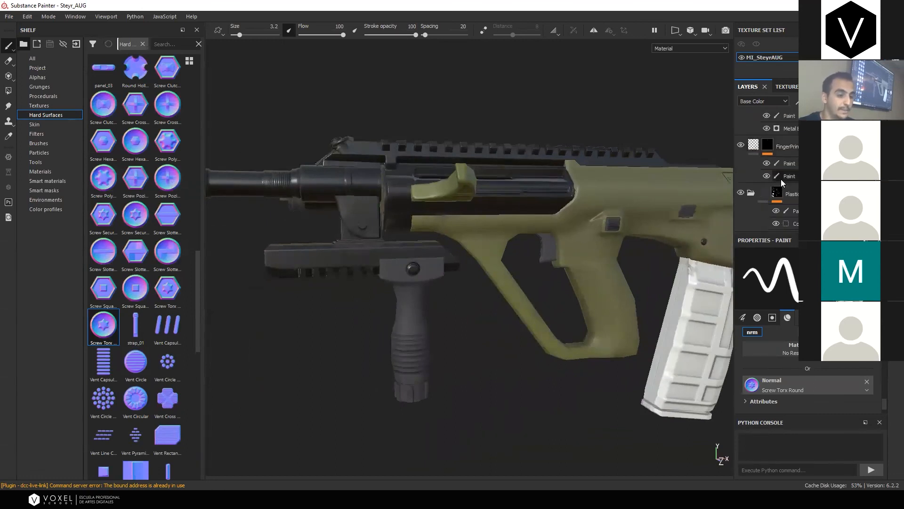
scroll(768, 179, down, 2)
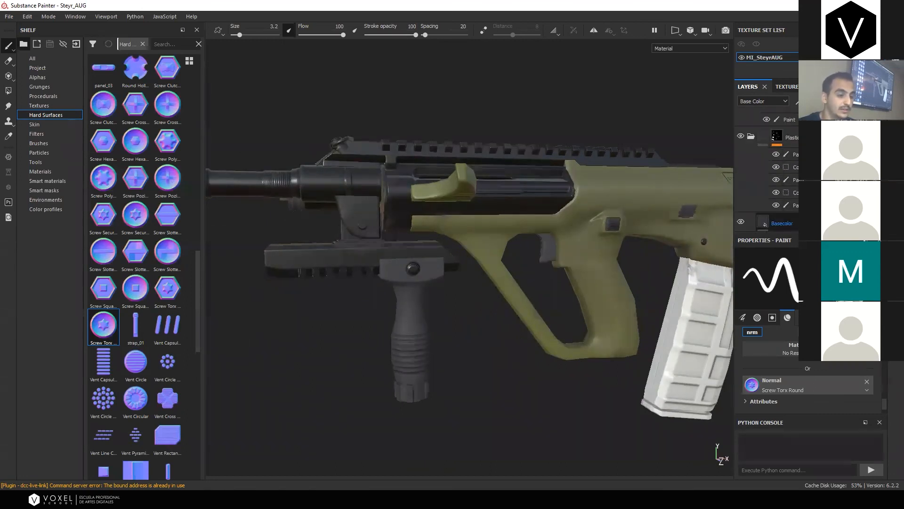
click(780, 223)
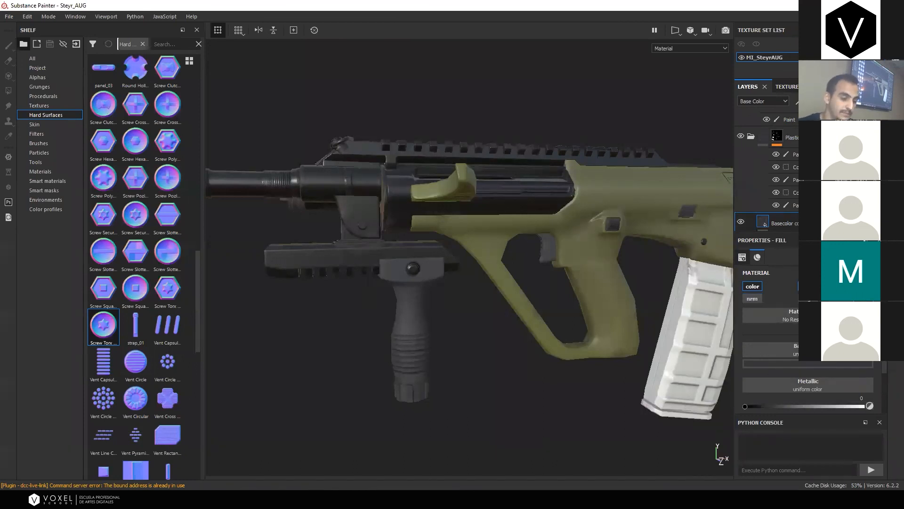
scroll(814, 381, down, 3)
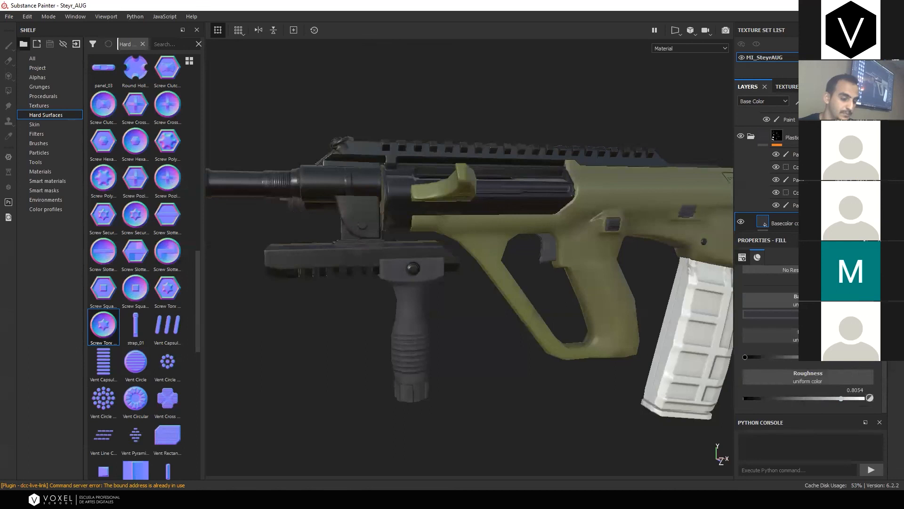
click(772, 313)
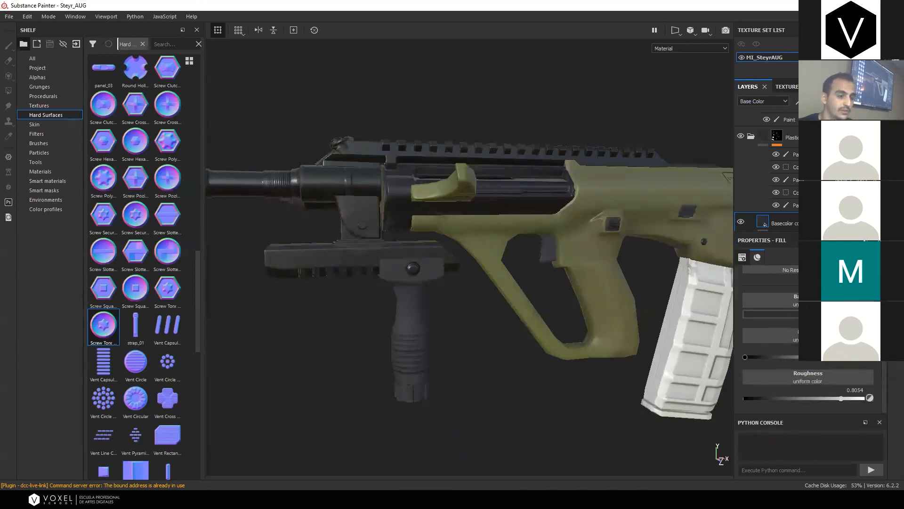
Give the Basecolor copy a black mask driven by a Curvature generator, framing the foregrip
click(833, 122)
click(820, 114)
click(817, 274)
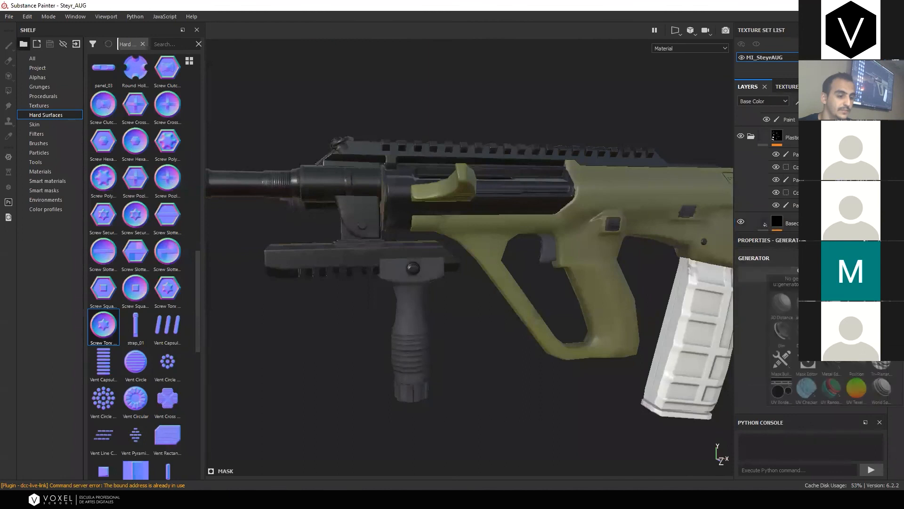
click(880, 304)
scroll(418, 314, up, 5)
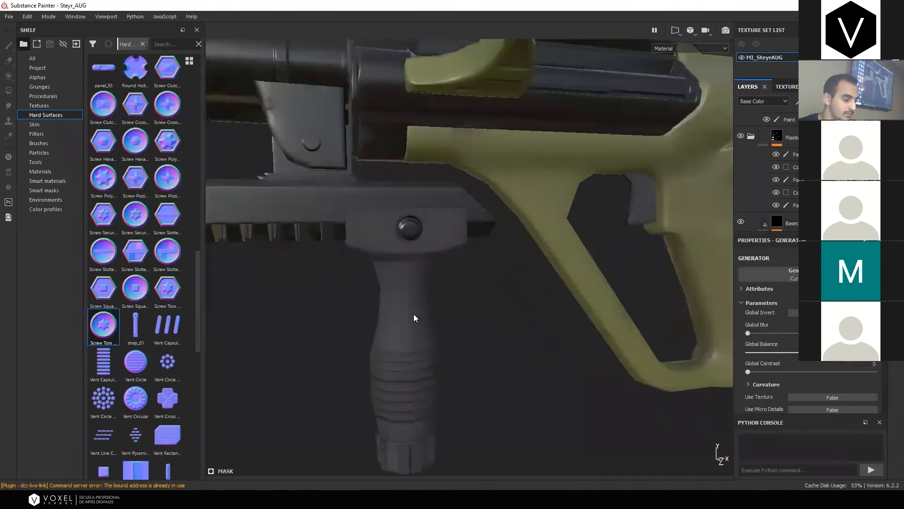
Lower the Curvature generator's Global Balance so the Basecolor copy's highlights fit the foregrip edges
alt+middle_drag(413, 314, 467, 267)
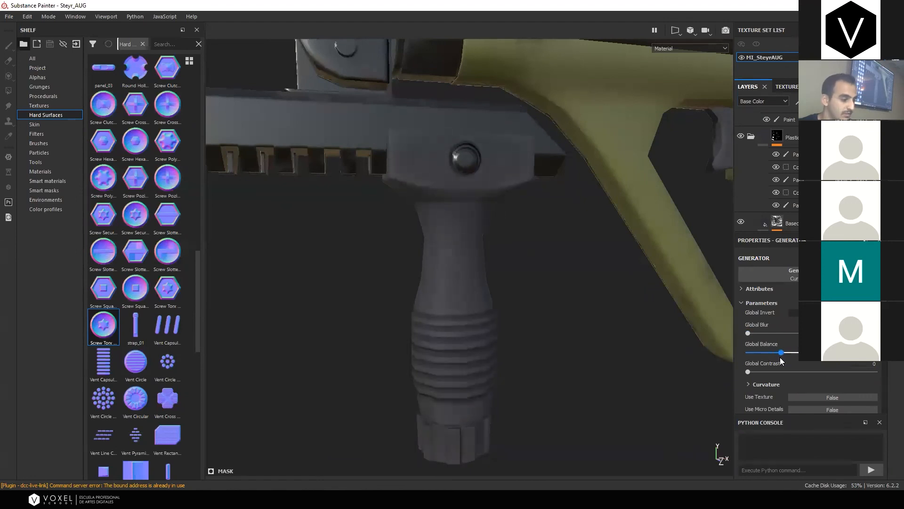
scroll(579, 326, down, 4)
alt+drag(579, 326, 612, 320)
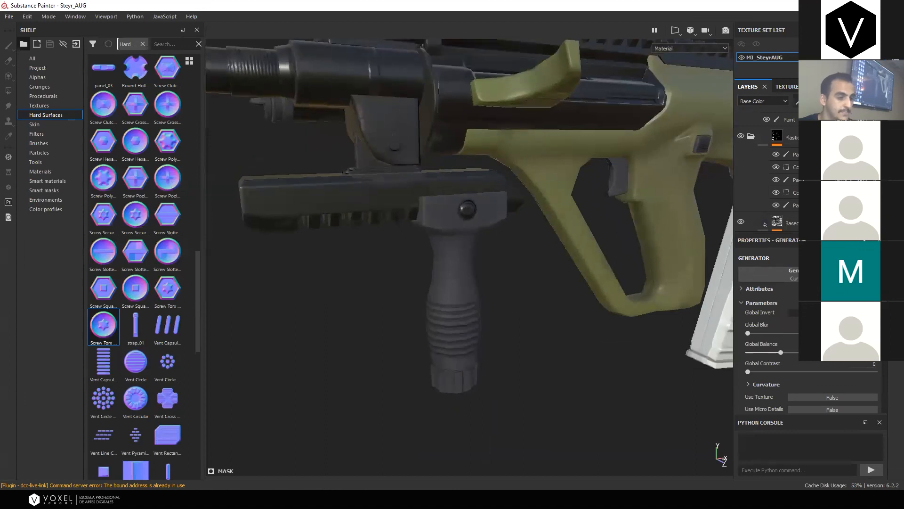
Paint black over the foregrip highlights in the mask with the Basic Soft brush at size 10 and flow 33
key(1)
scroll(424, 276, up, 4)
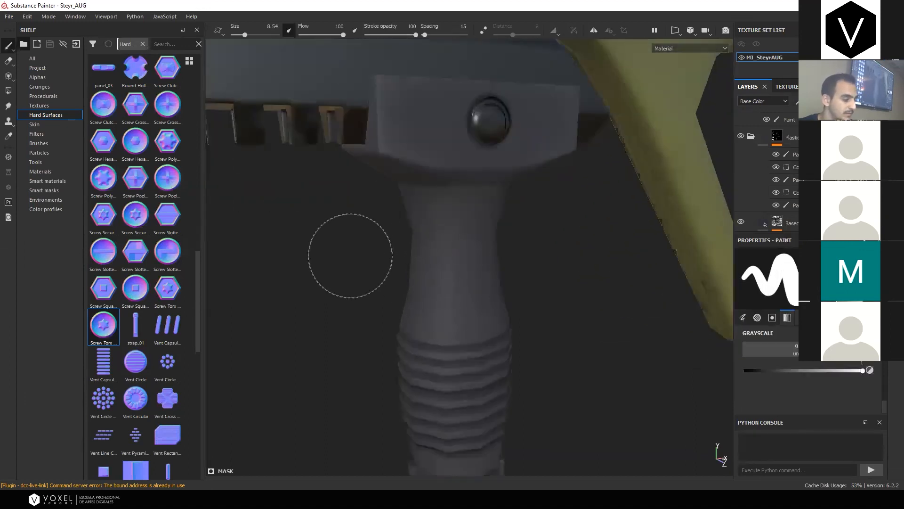
click(34, 143)
click(175, 183)
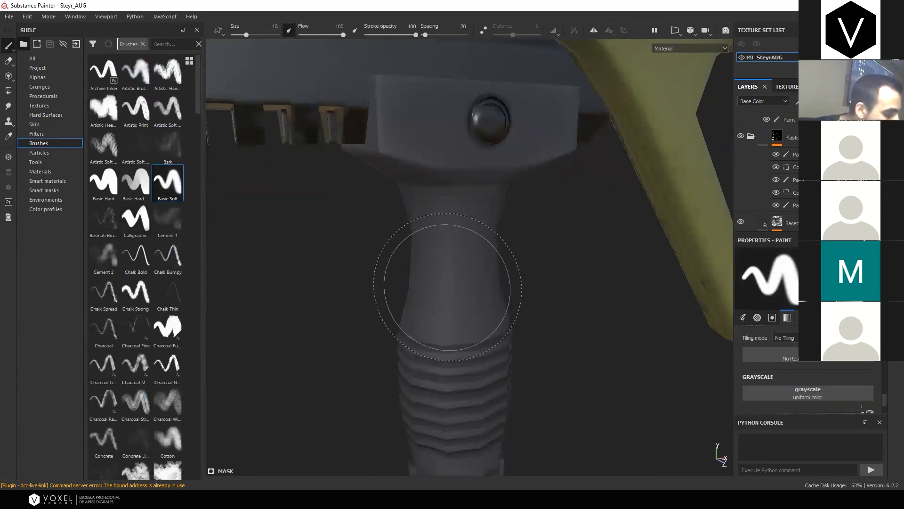
drag(342, 35, 314, 35)
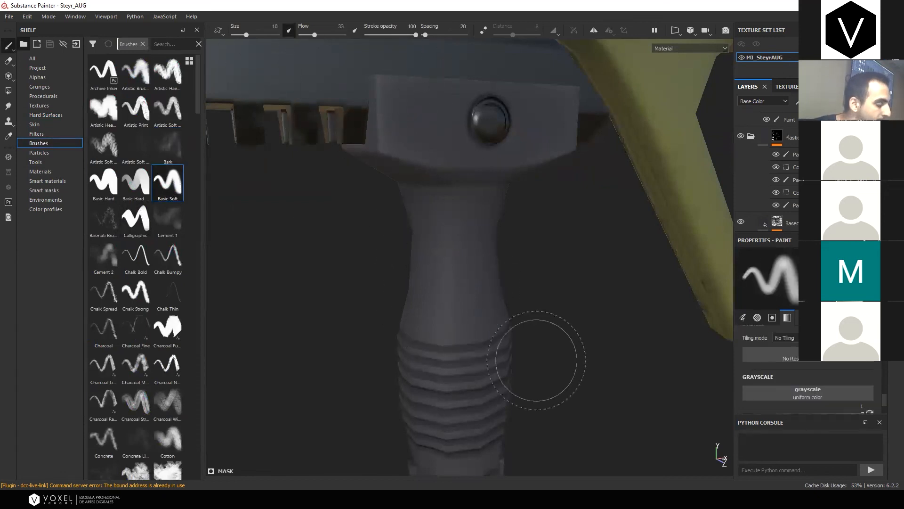
key(x)
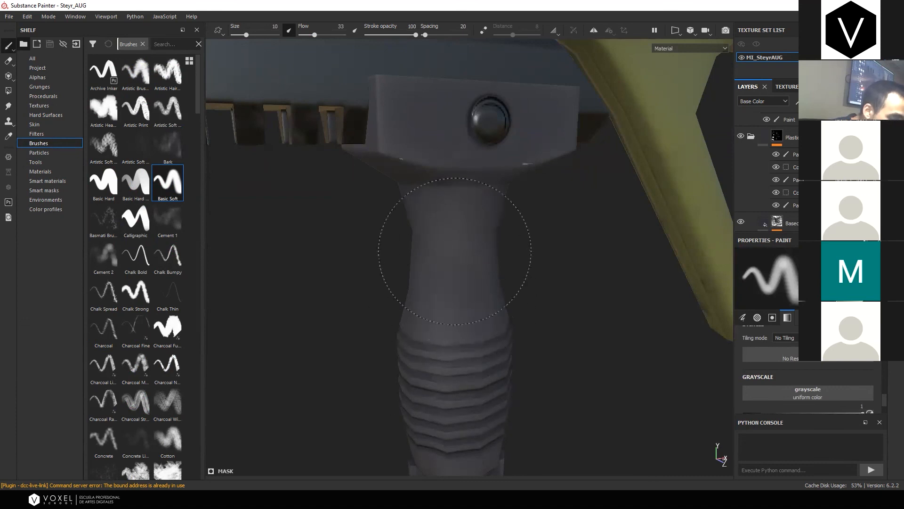
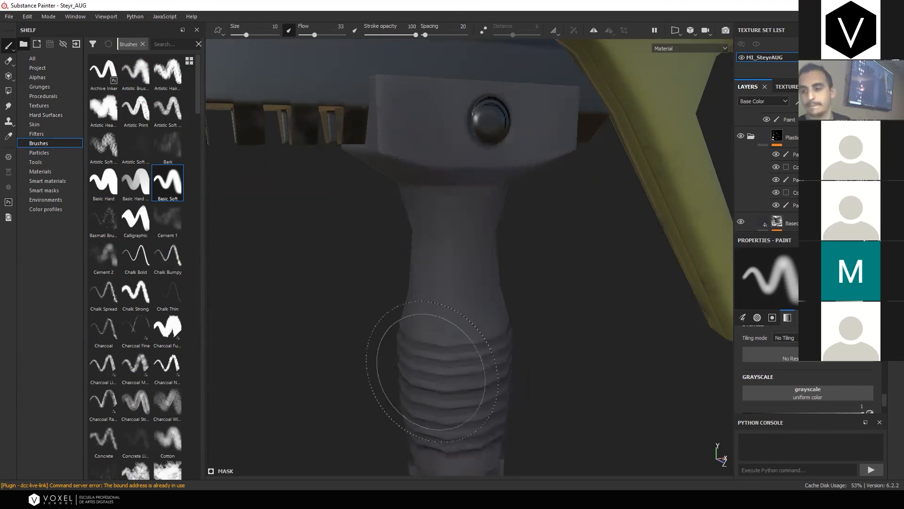
Examine the edge highlights on the foregrip, trigger area, handguard rail and front cap from both sides of the rifle
scroll(414, 355, down, 5)
alt+drag(310, 332, 649, 312)
shift+right_drag(650, 312, 485, 285)
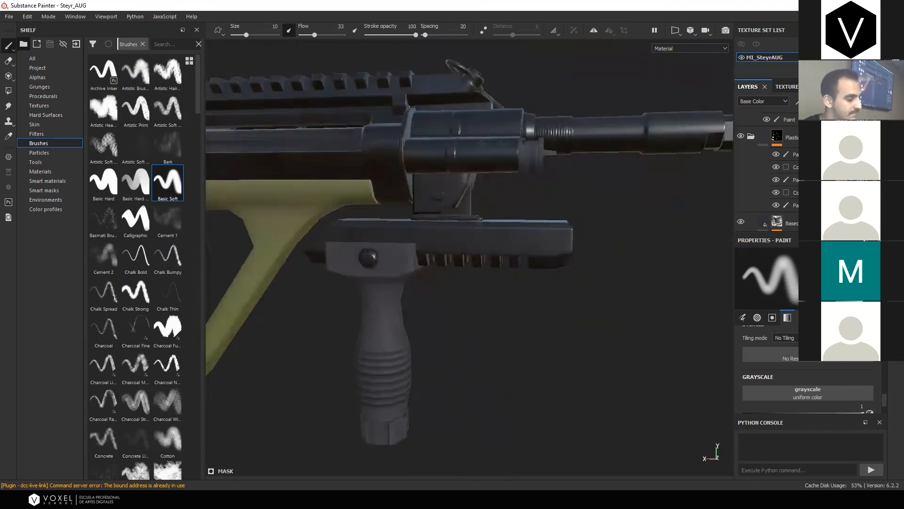
alt+middle_drag(485, 285, 777, 275)
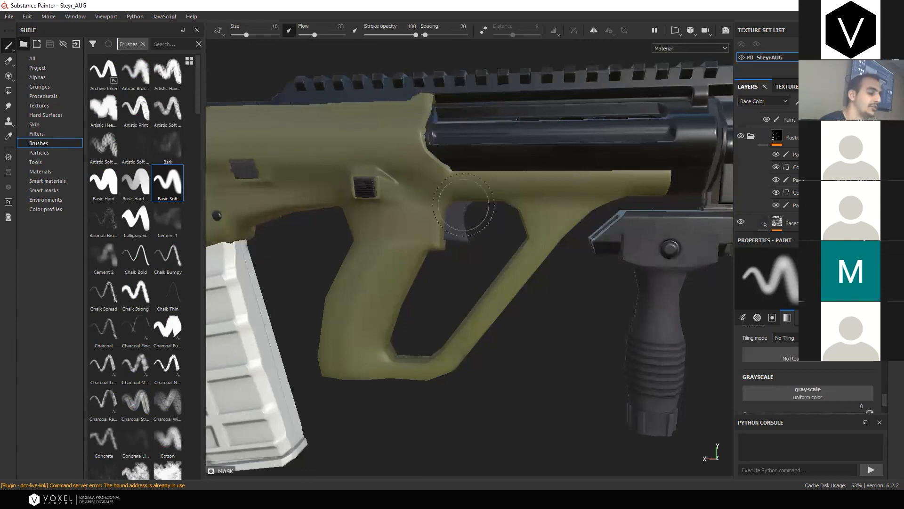
scroll(518, 161, up, 1)
mouse_move(706, 240)
alt+middle_down()
mouse_move(405, 300)
mouse_move(448, 298)
mouse_move(529, 260)
alt+middle_up()
scroll(420, 303, down, 3)
alt+drag(470, 325, 216, 333)
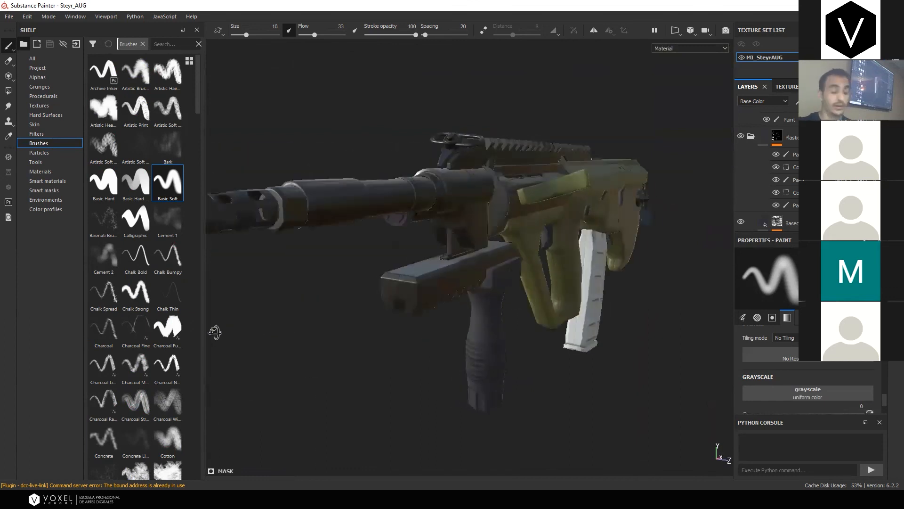
alt+drag(363, 273, 575, 256)
scroll(568, 208, up, 3)
scroll(565, 201, up, 4)
mouse_move(557, 202)
alt+mouse_down()
mouse_move(535, 247)
mouse_move(541, 261)
alt+mouse_up()
ctrl+right_drag(541, 261, 539, 253)
alt+drag(539, 252, 513, 222)
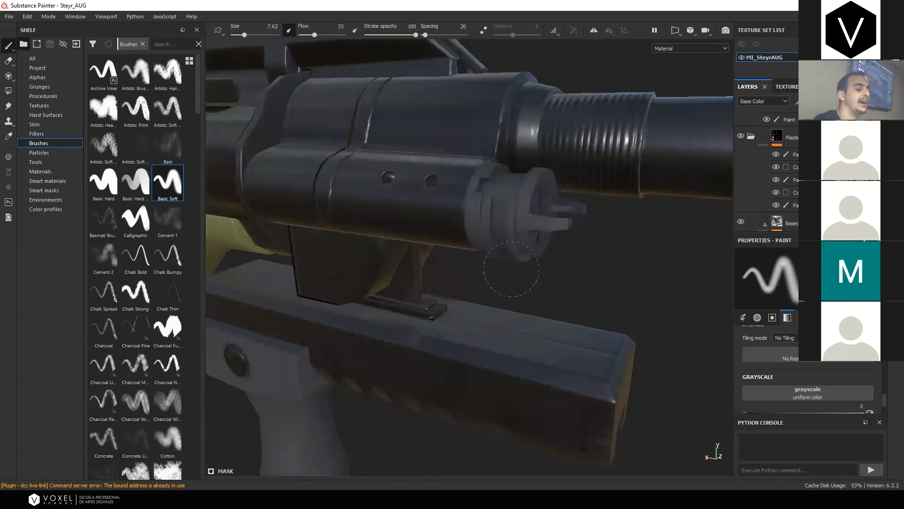
Try an HSL Perceptive filter above the whole layer stack, with its saturation raised
scroll(492, 145, down, 4)
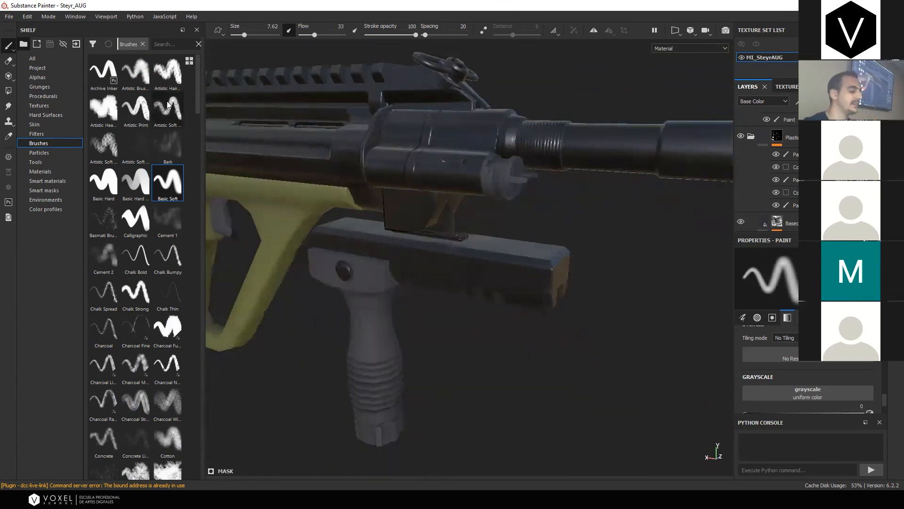
scroll(768, 179, down, 3)
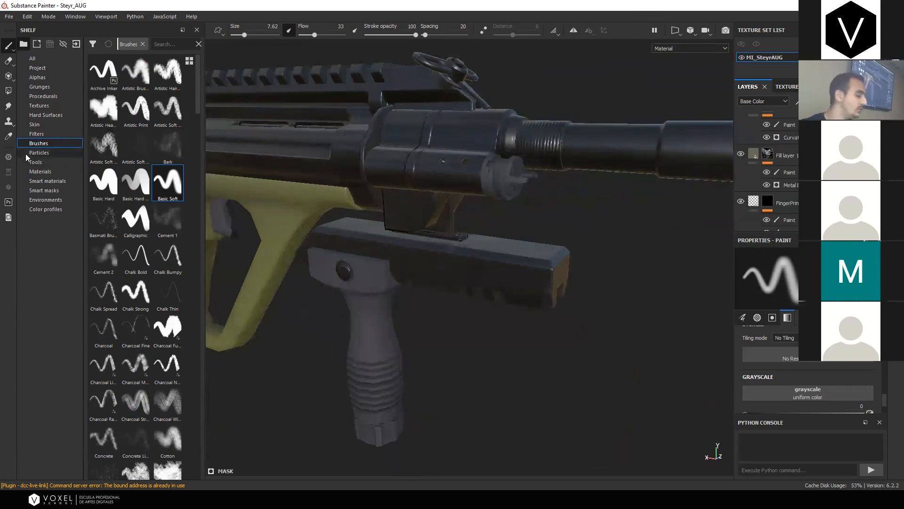
click(63, 135)
mouse_move(476, 268)
alt+mouse_down()
mouse_move(585, 286)
mouse_move(479, 273)
alt+mouse_up()
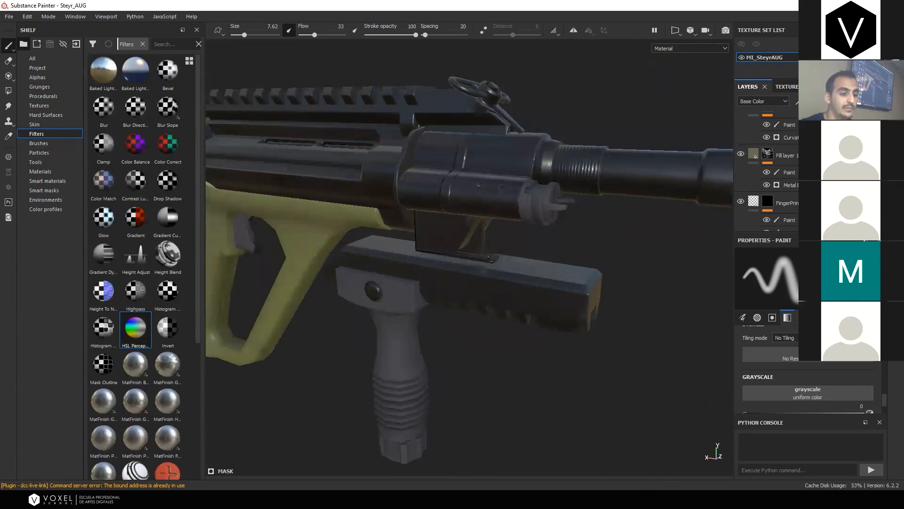
scroll(768, 170, up, 5)
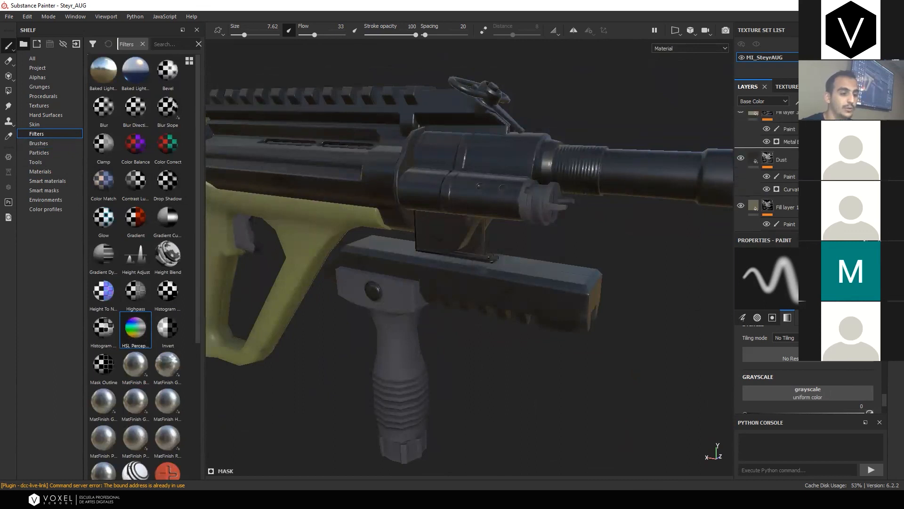
drag(771, 115, 770, 113)
alt+right_drag(528, 184, 590, 267)
drag(784, 367, 862, 366)
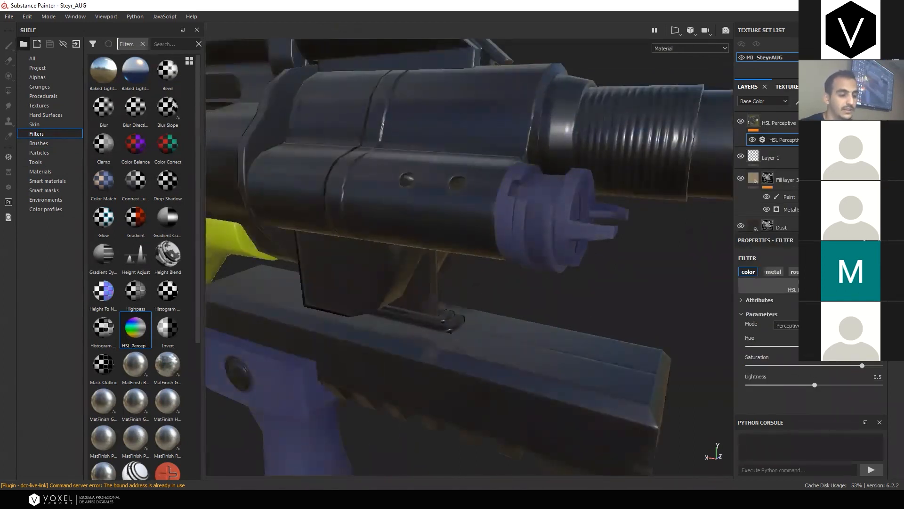
Give the HSL Perceptive layer a black mask and reveal it only on the cap below the barrel using Polygon Fill
click(780, 123)
click(825, 124)
click(801, 101)
click(815, 125)
click(9, 90)
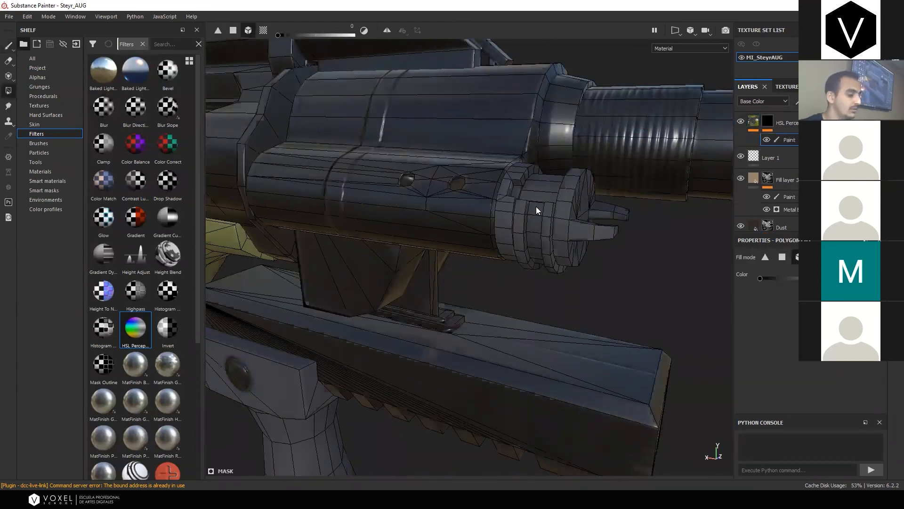
scroll(589, 190, up, 2)
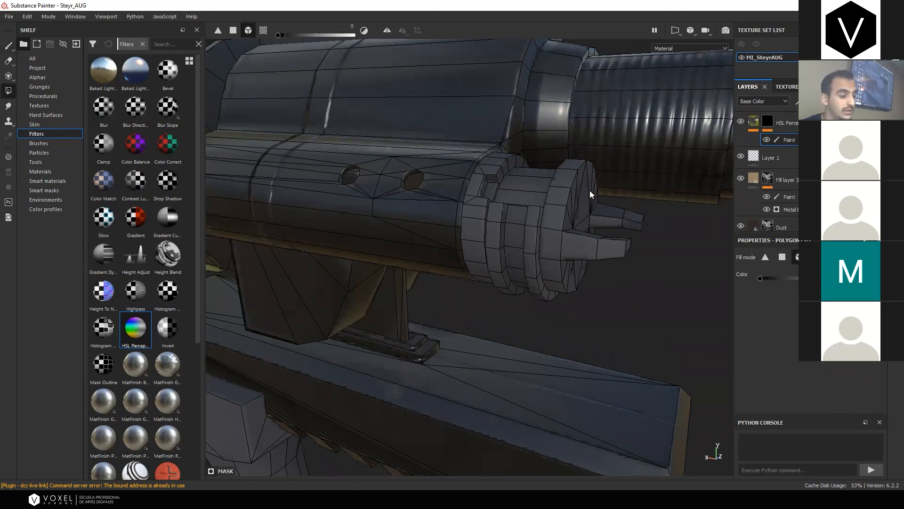
alt+drag(580, 222, 537, 229)
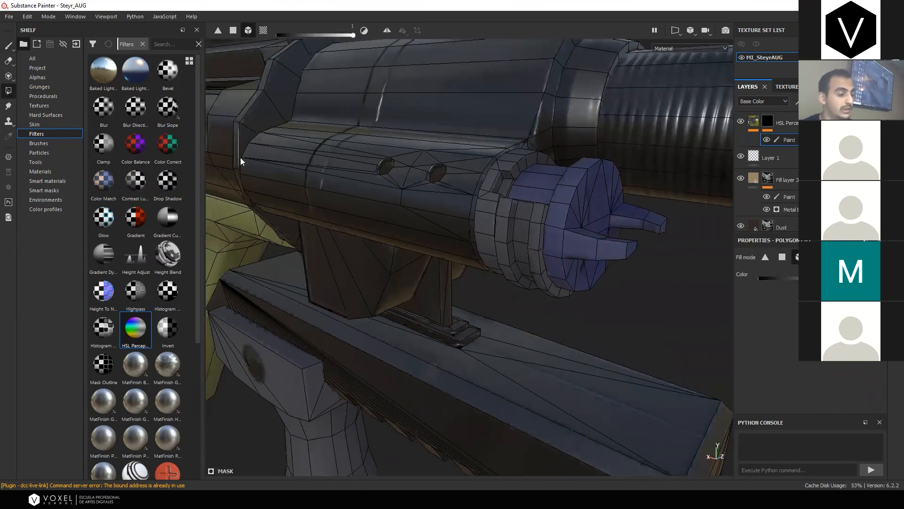
scroll(474, 238, down, 4)
mouse_move(474, 238)
alt+mouse_down()
mouse_move(492, 239)
mouse_move(501, 219)
alt+mouse_up()
Lower the saturation of the HSL Perceptive filter applied to the cap below the barrel
click(755, 123)
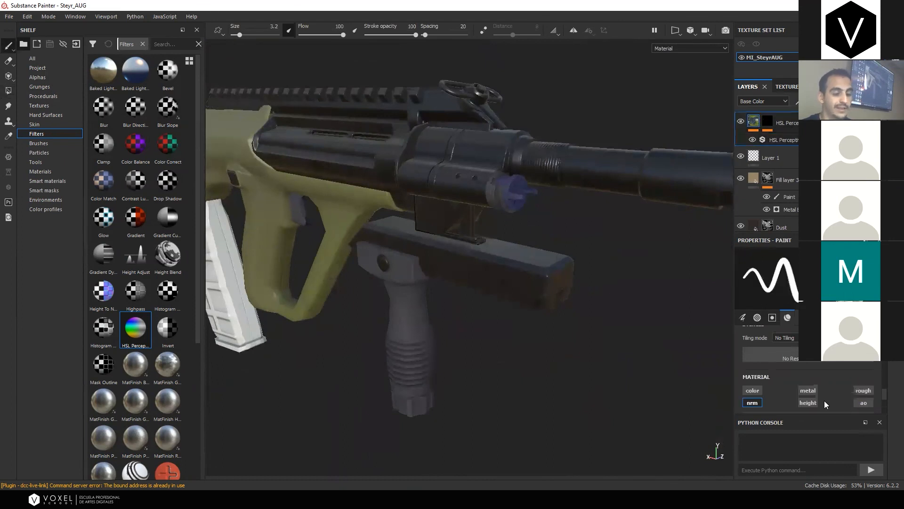
scroll(824, 400, down, 8)
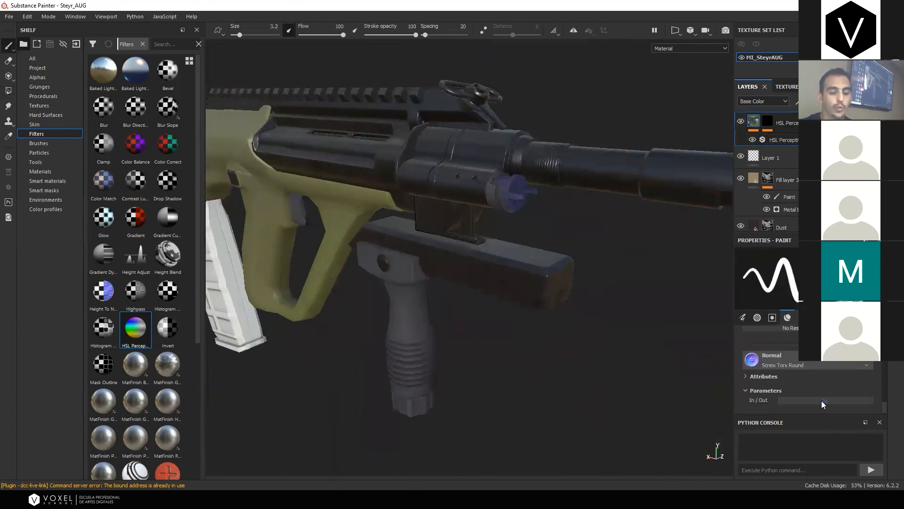
click(776, 137)
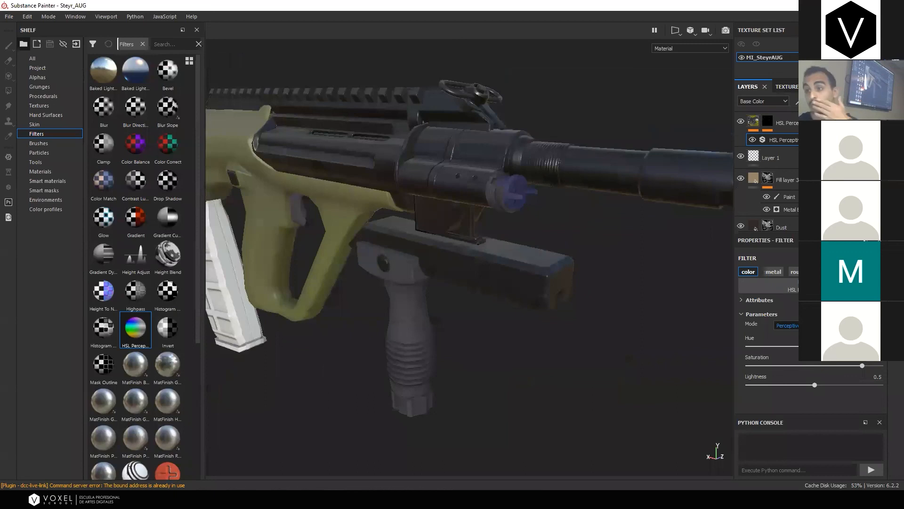
mouse_move(819, 365)
mouse_down()
mouse_move(796, 370)
mouse_move(833, 363)
mouse_up()
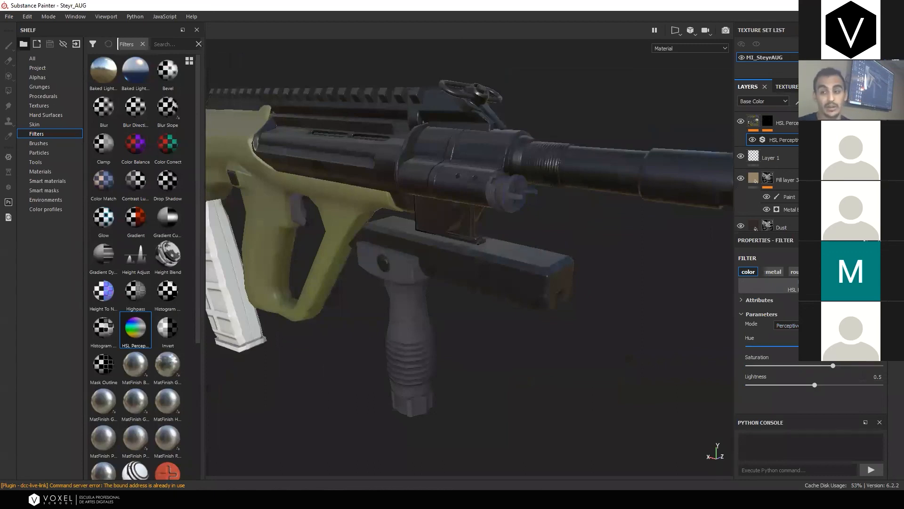
Delete the HSL Perceptive filter layer from the stack
mouse_move(611, 246)
alt+mouse_down()
mouse_move(563, 228)
mouse_move(439, 232)
mouse_move(558, 231)
mouse_move(584, 221)
mouse_move(515, 211)
alt+mouse_up()
scroll(587, 227, down, 2)
alt+middle_drag(515, 211, 453, 188)
click(754, 121)
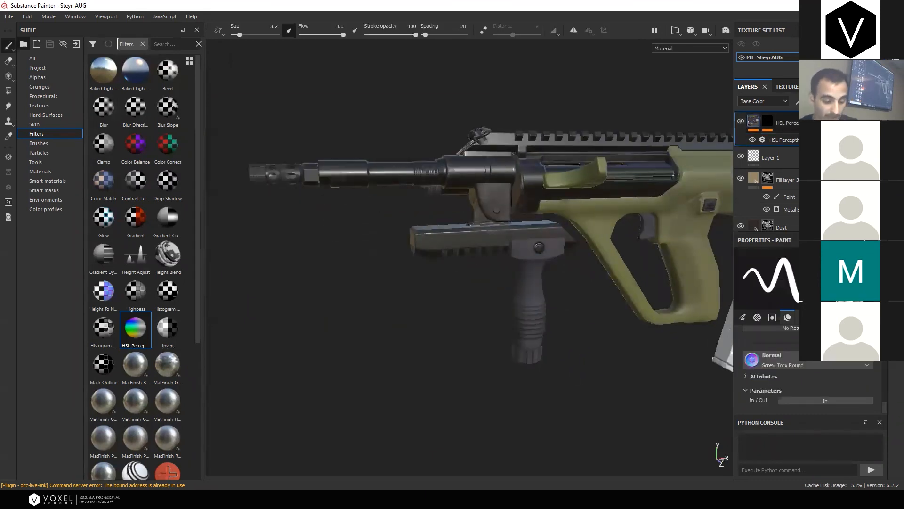
key(Delete)
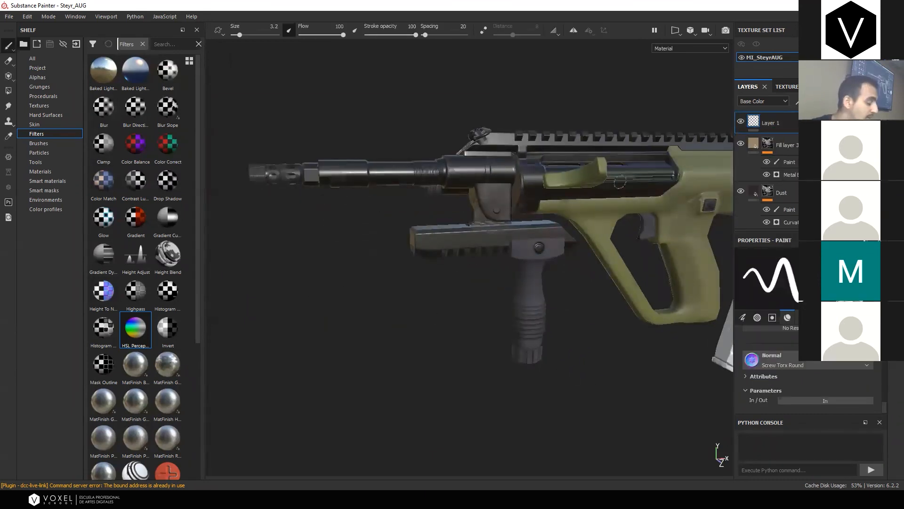
Group all layers from Layer 1 down to Basecolor into a folder, collapsed and hidden
scroll(768, 138, down, 8)
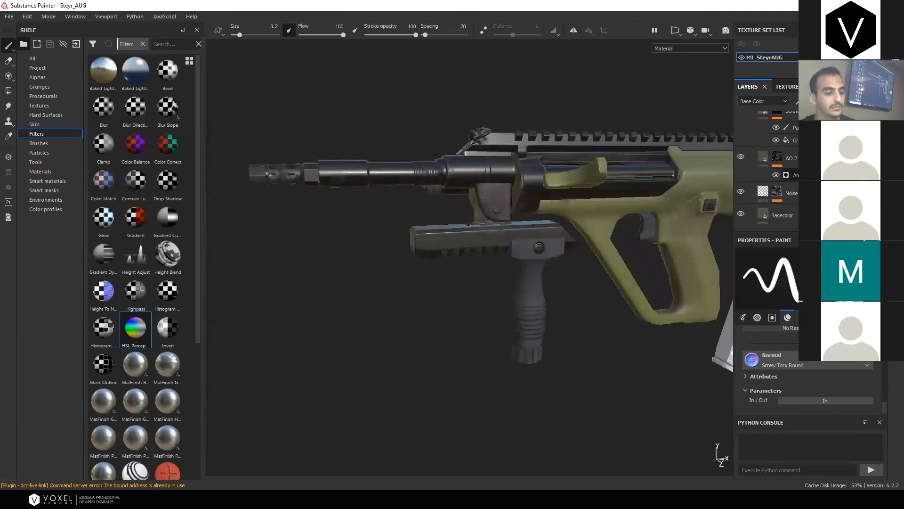
shift+click(782, 215)
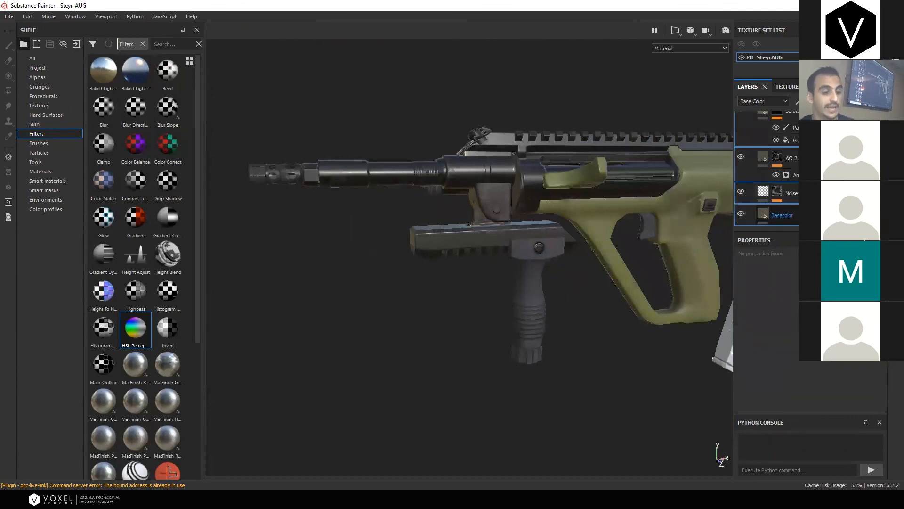
key(ctrl+g)
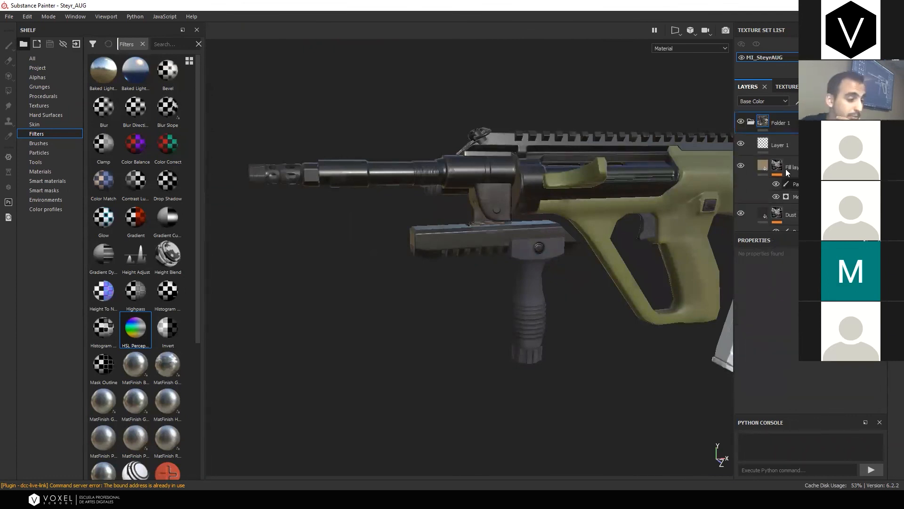
click(750, 122)
click(741, 123)
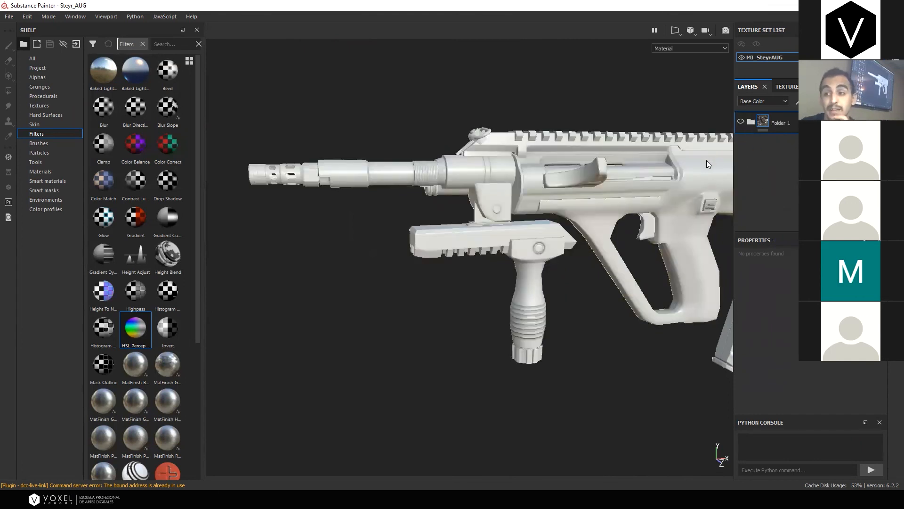
Apply the dark Plastic Armor smart material to the whole rifle, above the hidden folder
click(62, 181)
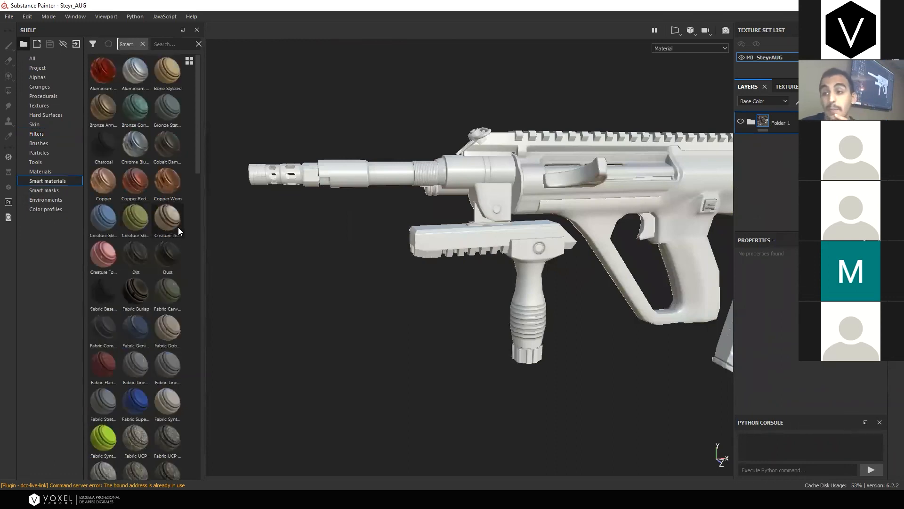
scroll(137, 271, down, 5)
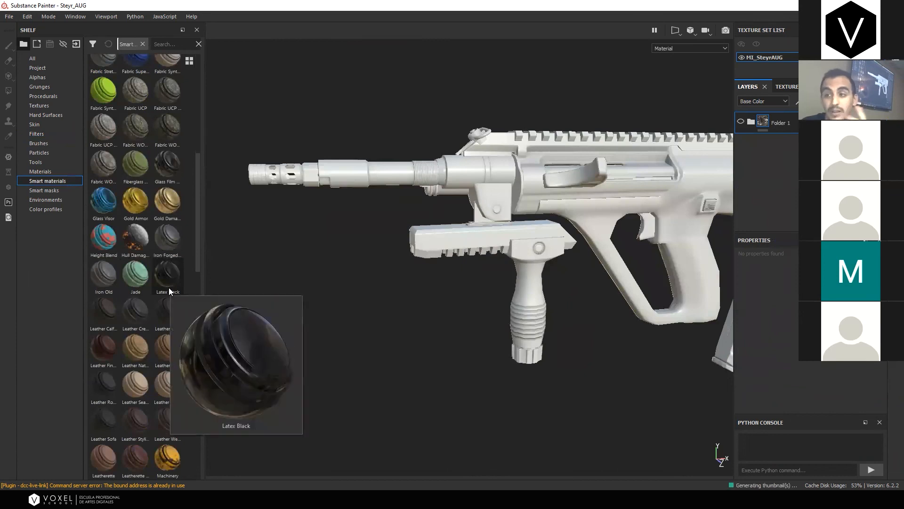
scroll(168, 286, up, 2)
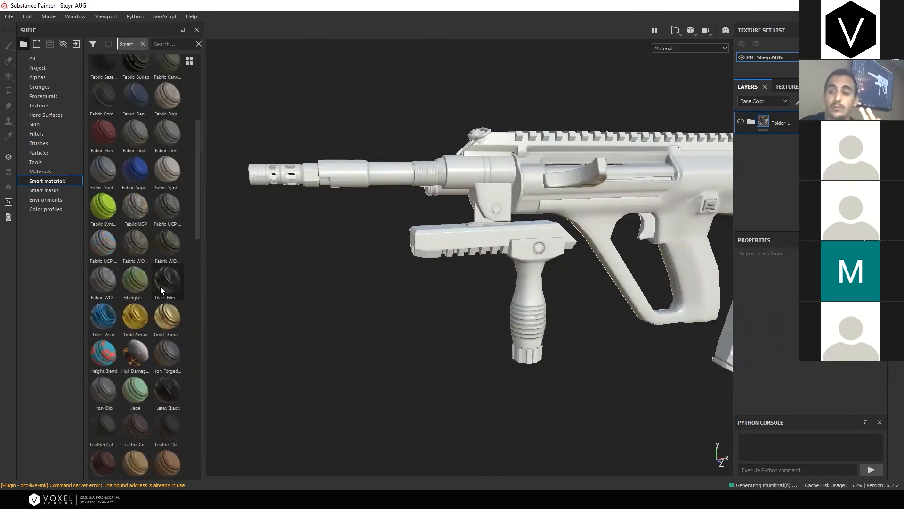
mouse_move(167, 285)
scroll(194, 211, down, 3)
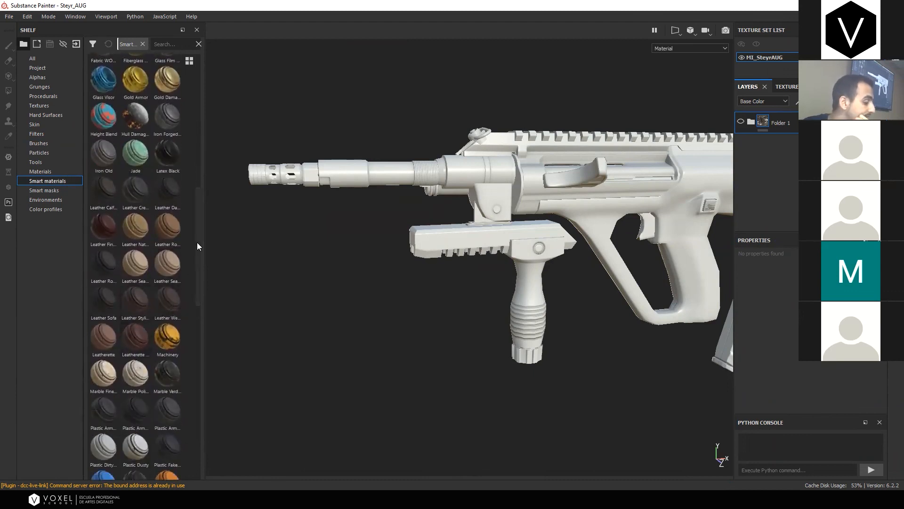
scroll(191, 292, down, 4)
scroll(188, 315, down, 1)
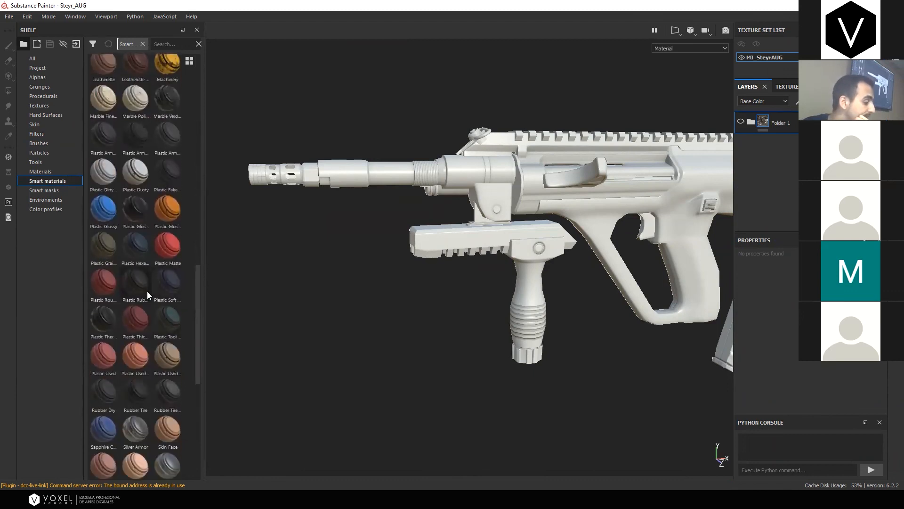
drag(144, 141, 725, 163)
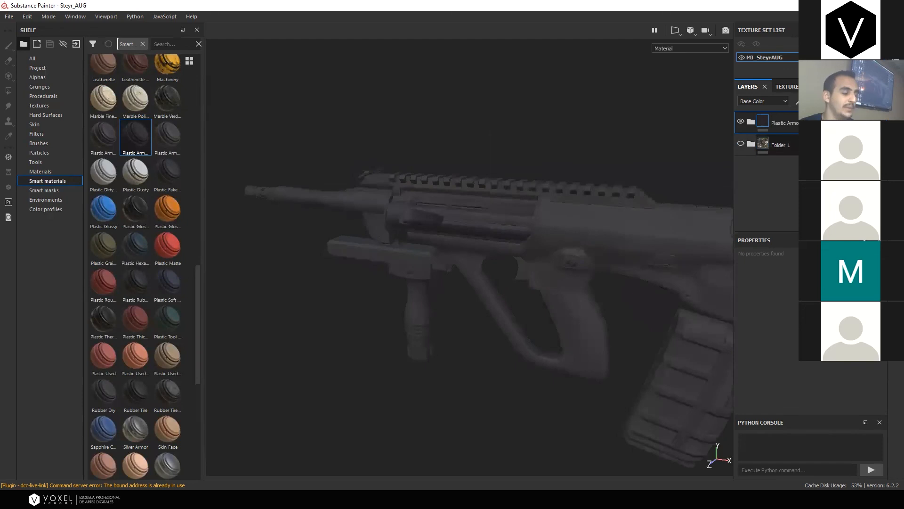
Rename the dark Plastic Armor folder to Plastic Gun and delete it from the layer stack
click(752, 122)
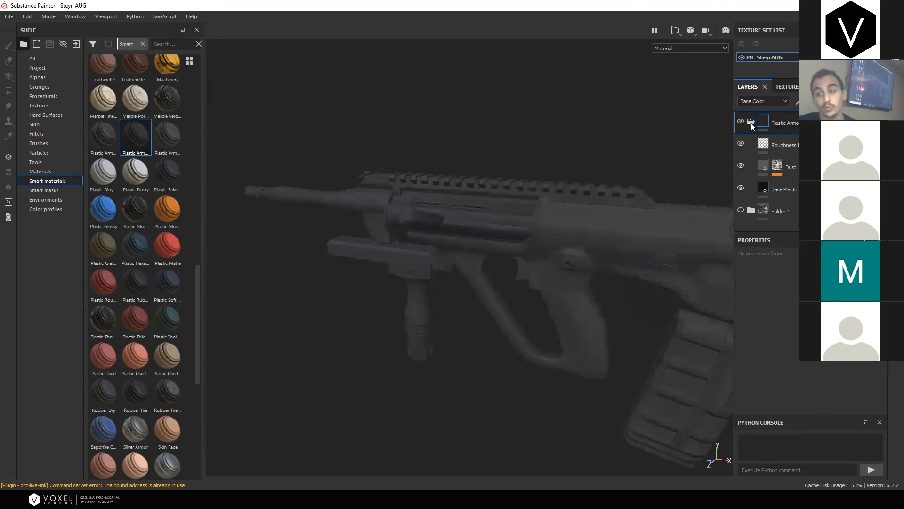
mouse_move(756, 117)
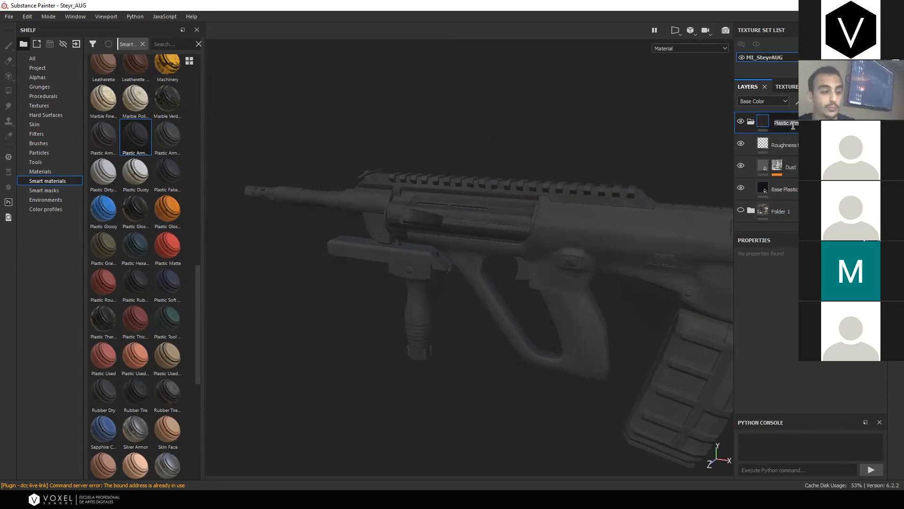
double_click(786, 123)
text(Plastic Gun)
key(Return)
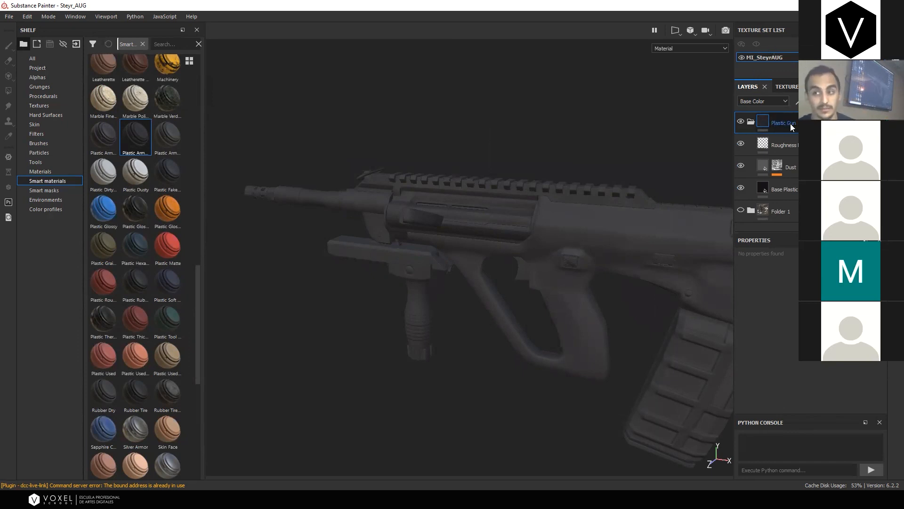
key(Delete)
Try the olive grained plastic and the Machinery smart materials on the whole rifle, undoing each one
drag(104, 245, 686, 226)
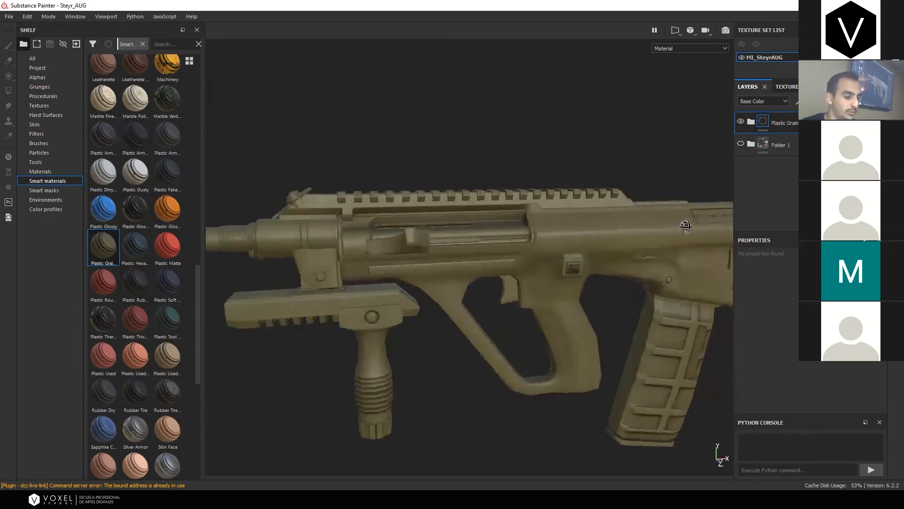
key(ctrl+z)
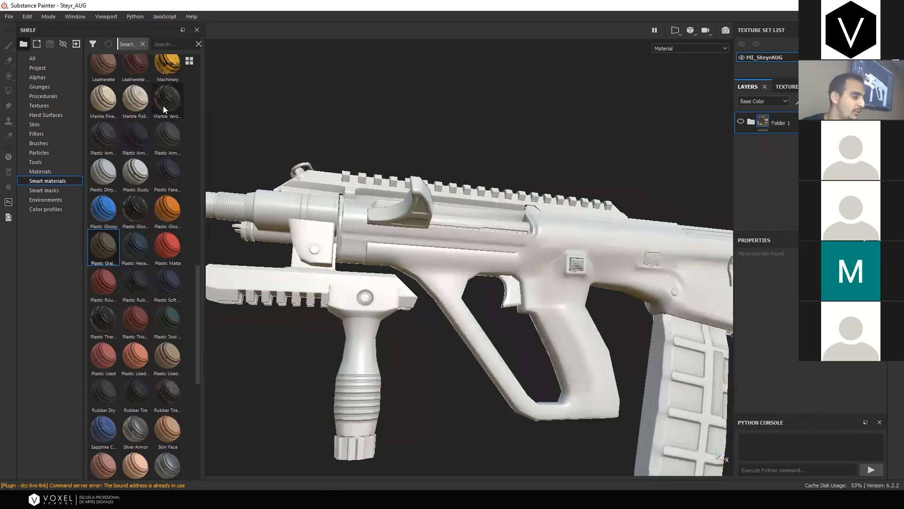
drag(169, 63, 564, 269)
scroll(624, 312, down, 5)
key(ctrl+z)
scroll(150, 332, down, 3)
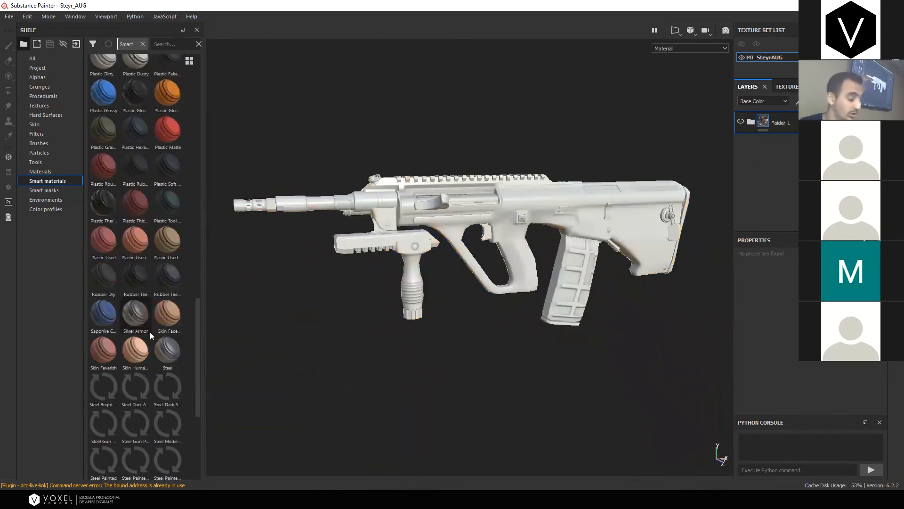
Try the dark red Steel Painted smart material with worn edges on the whole rifle and undo it
scroll(150, 331, down, 3)
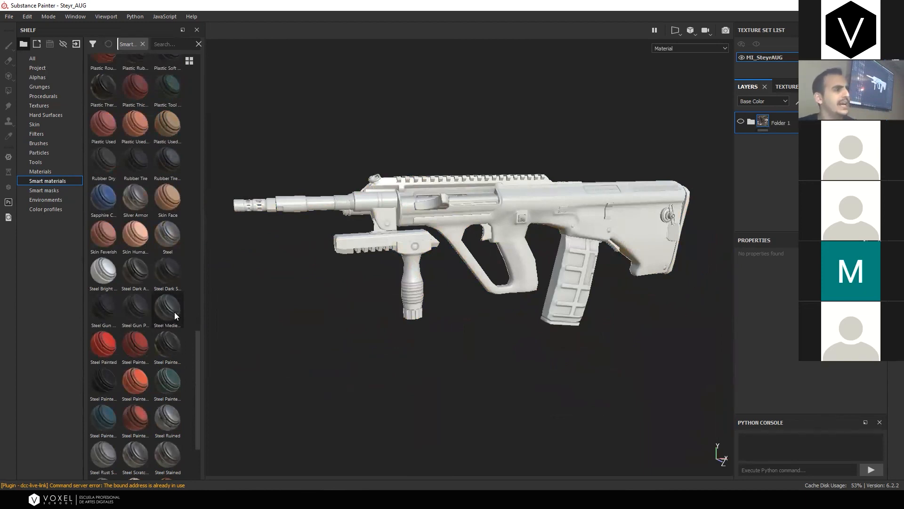
mouse_move(181, 310)
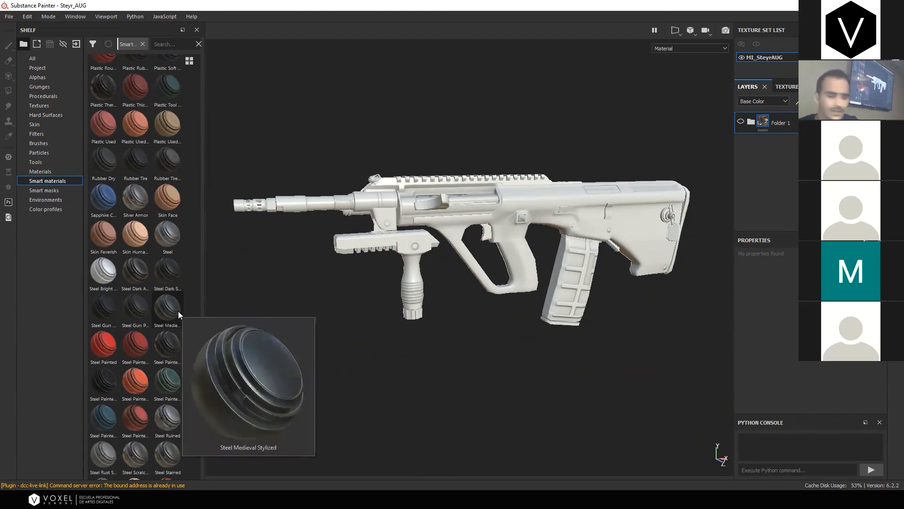
scroll(155, 282, down, 3)
drag(135, 235, 511, 207)
scroll(508, 224, up, 2)
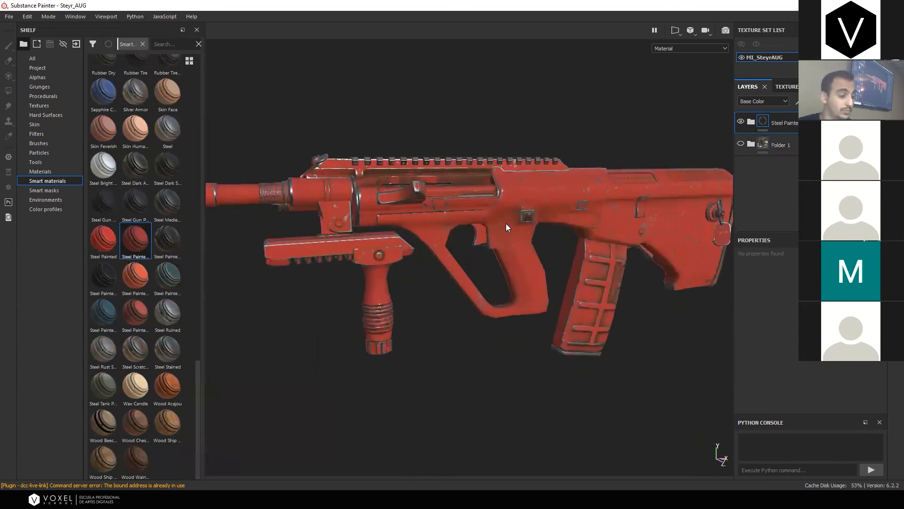
key(ctrl+z)
key(ctrl+z)
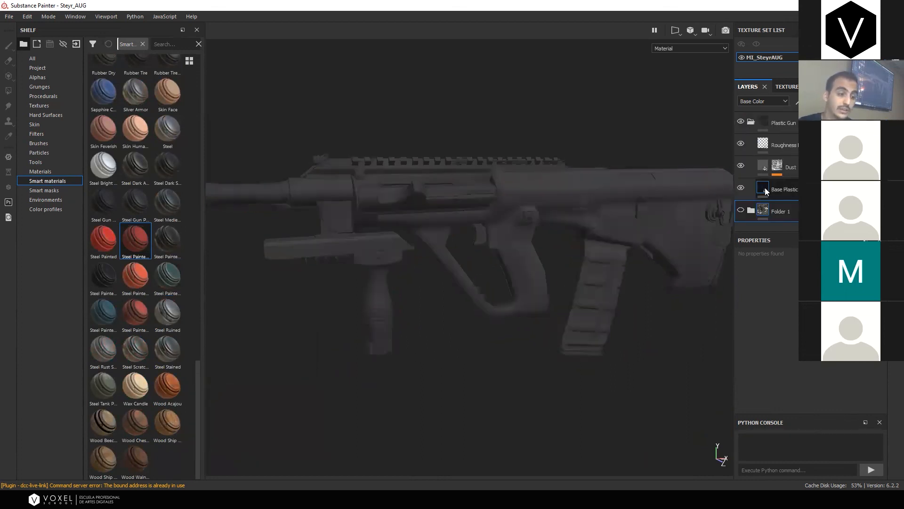
Redo the deletion of the Plastic Gun folder and make Folder 1 visible again
key(ctrl+y)
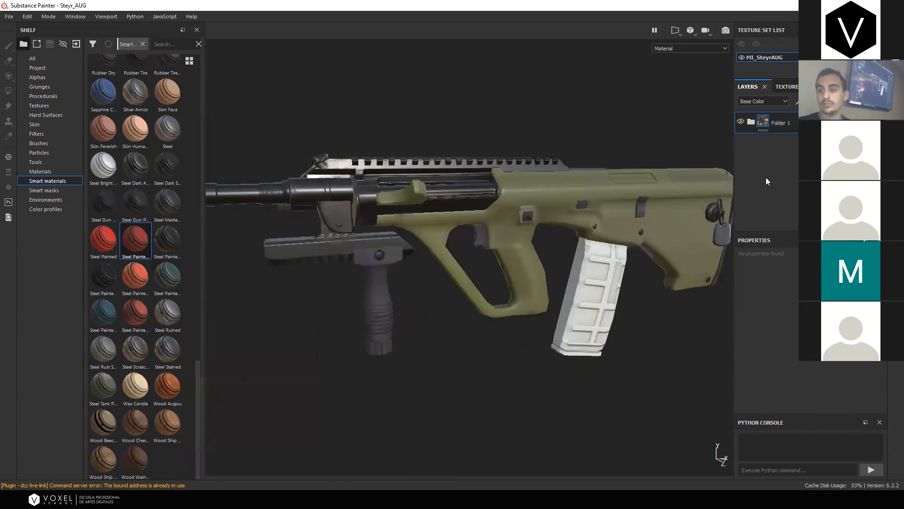
scroll(564, 204, down, 3)
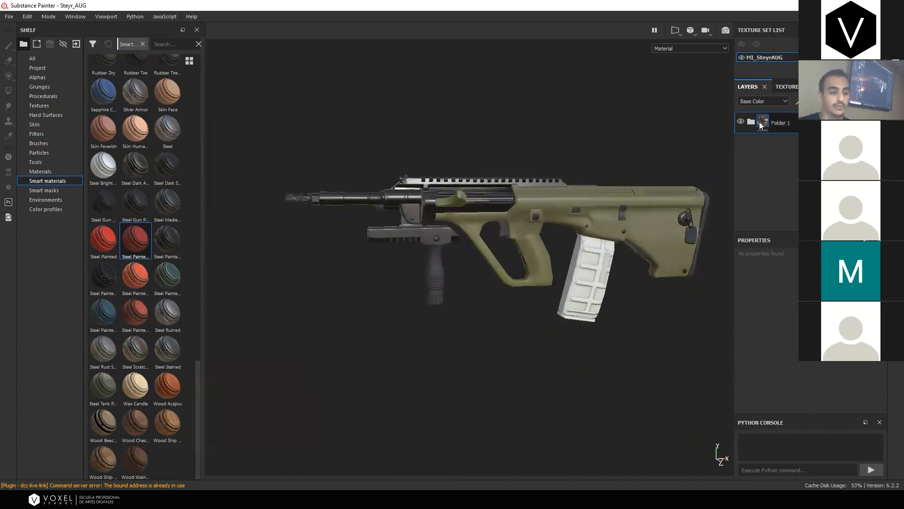
Rename Folder 1 to STEYR and save it as a smart material in the library
double_click(787, 121)
text(STEYR)
right_click(787, 121)
click(859, 391)
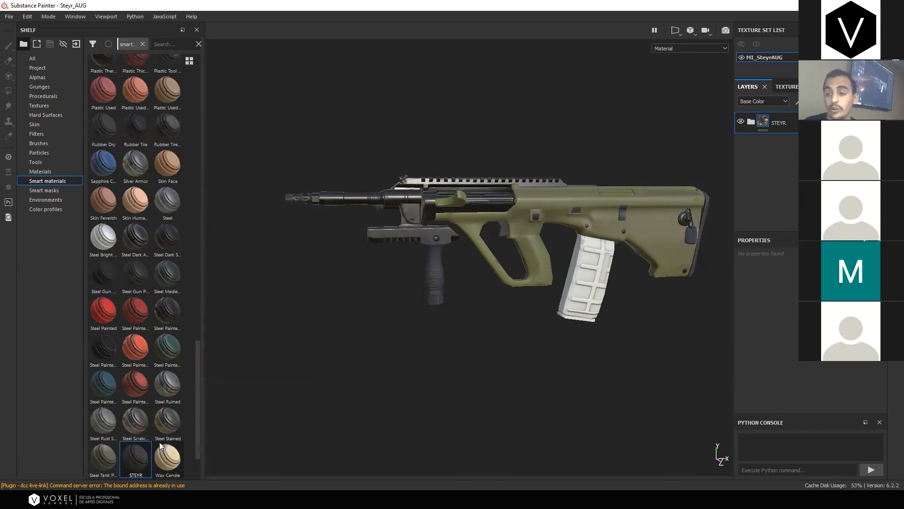
mouse_move(161, 445)
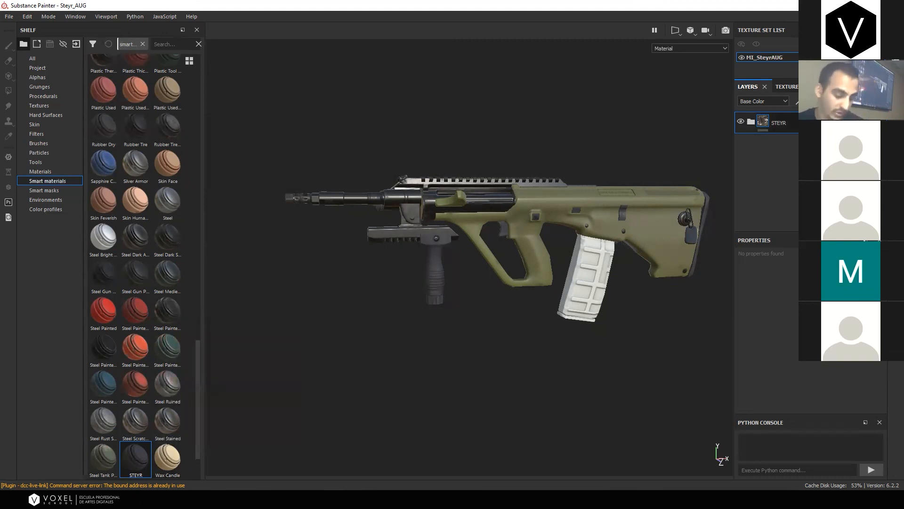
Delete the STEYR folder and reapply its layers to the rifle from the saved STEYR smart material
key(Delete)
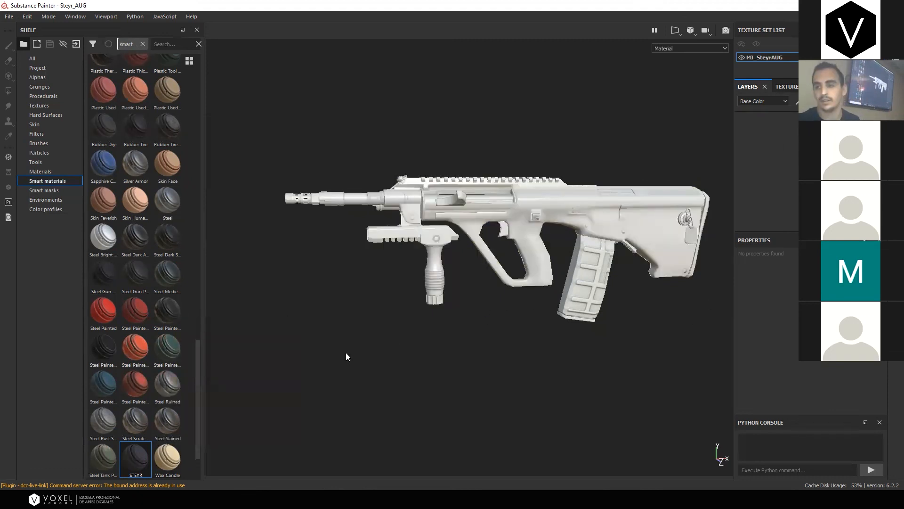
drag(134, 461, 585, 209)
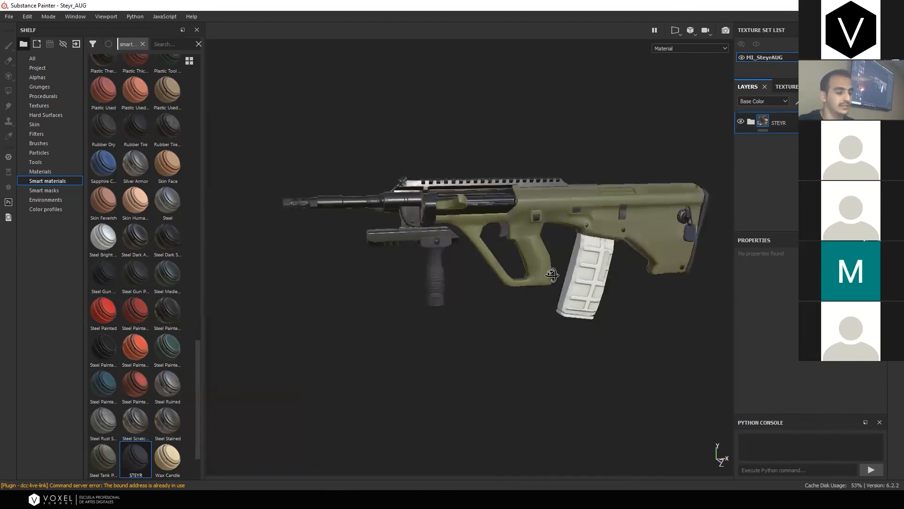
alt+drag(551, 275, 594, 259)
Look through the layers inside the STEYR folder and check the rifle's appearance
click(752, 122)
scroll(772, 152, down, 3)
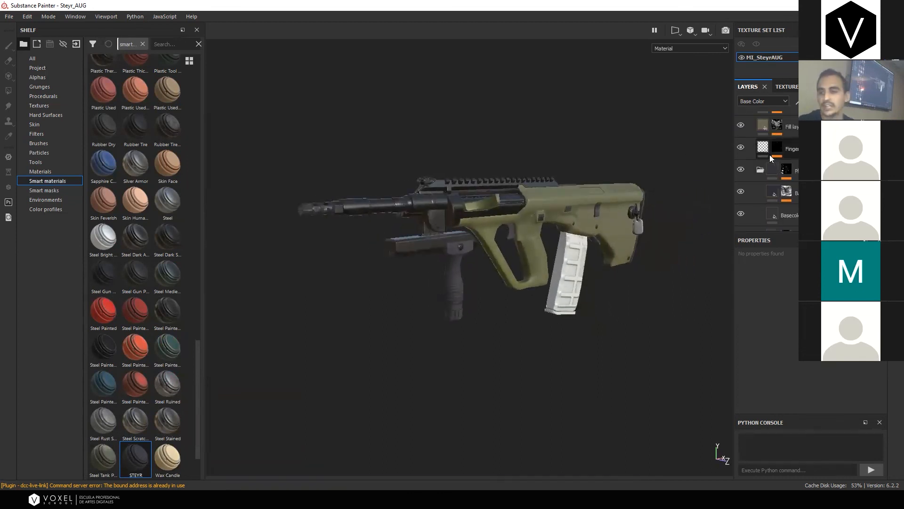
scroll(765, 152, up, 3)
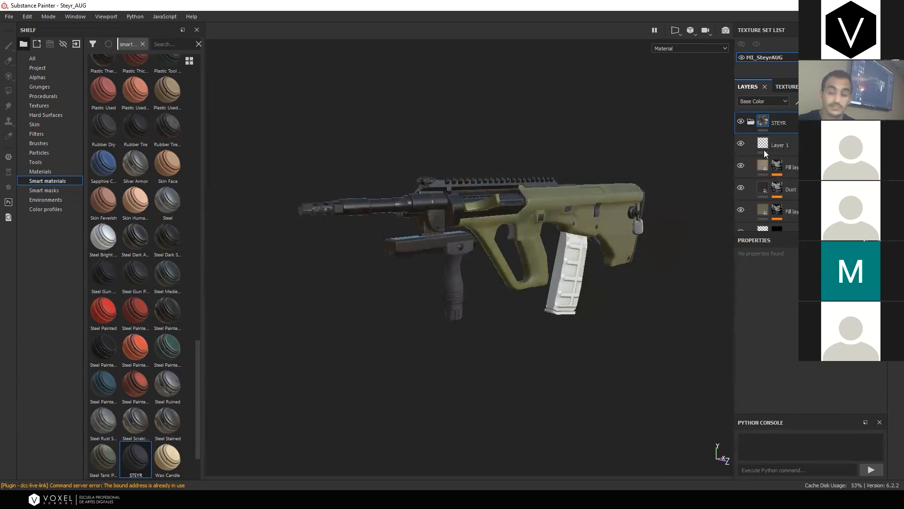
scroll(614, 147, down, 2)
scroll(613, 134, up, 6)
alt+drag(614, 134, 642, 123)
Collapse and hide the STEYR folder, and try the darker Wood Ship smart material on the rifle before undoing it
click(750, 121)
click(740, 122)
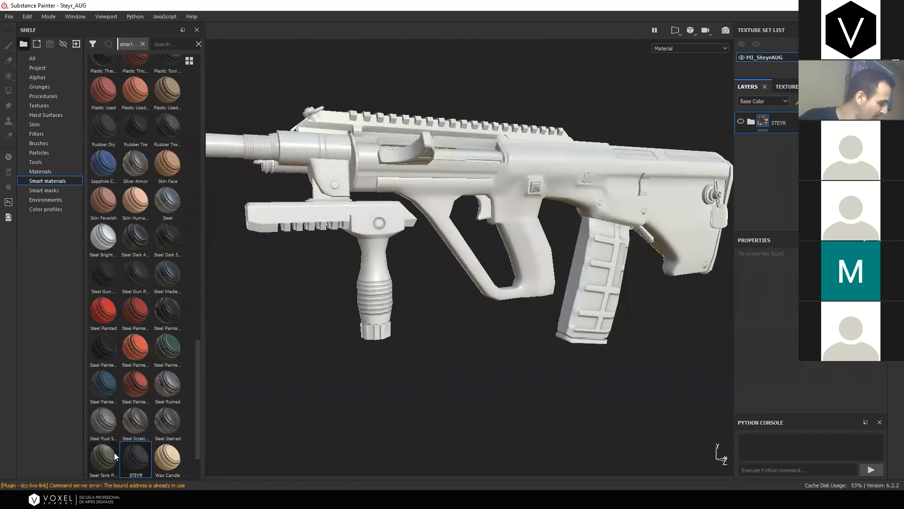
scroll(111, 453, down, 2)
drag(108, 385, 134, 407)
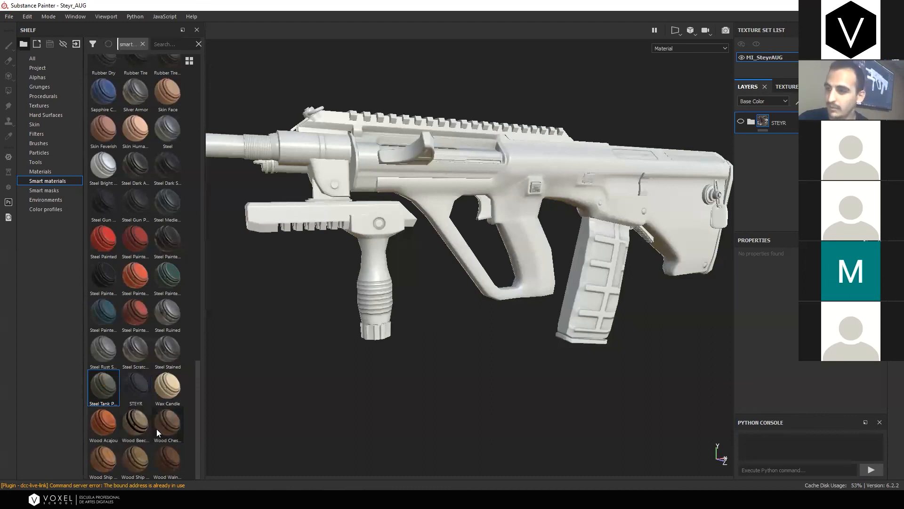
drag(141, 452, 594, 222)
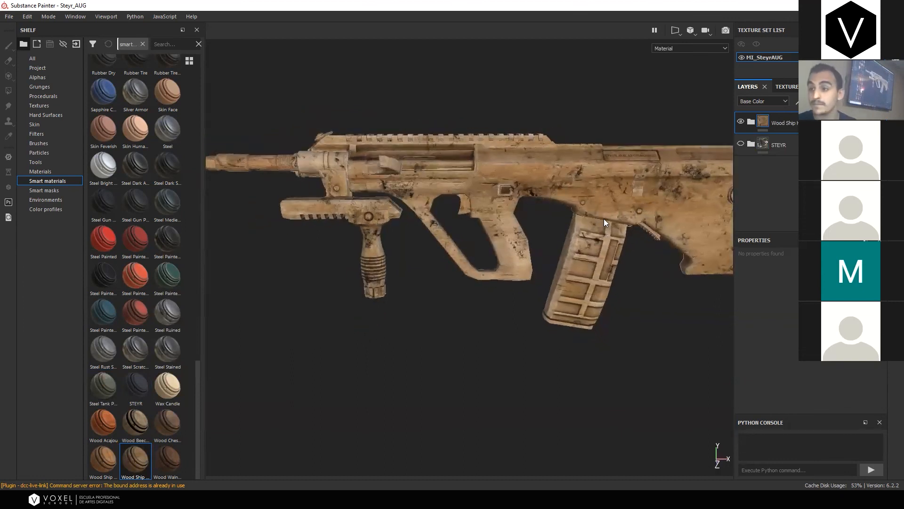
alt+drag(599, 217, 537, 237)
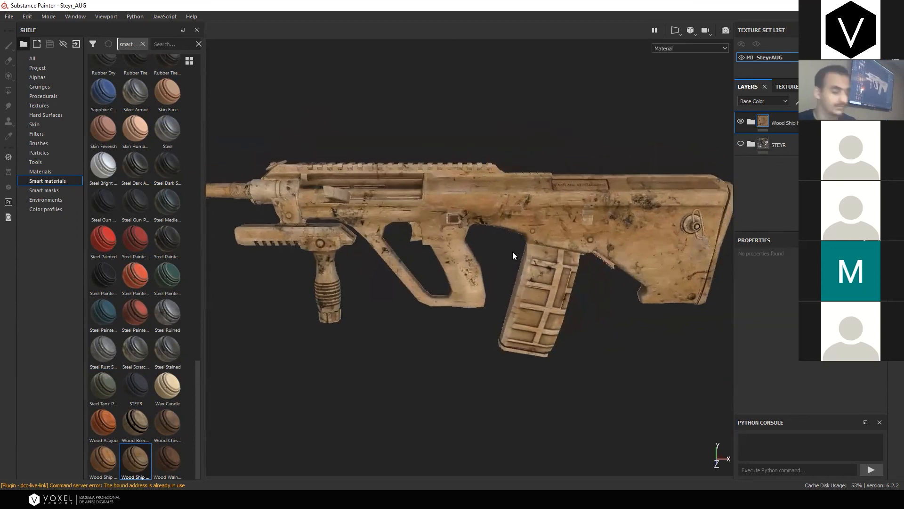
key(ctrl+z)
Try the lighter Wood Ship smart material on the rifle and delete its folder
drag(103, 459, 637, 270)
click(750, 122)
key(Delete)
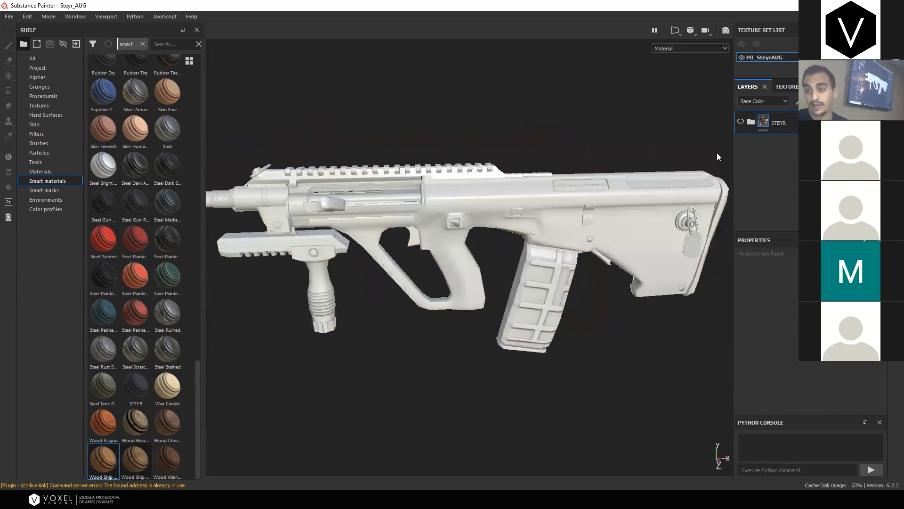
Show and expand the STEYR folder, and inspect the textured rifle from several angles under rotated environment lighting
click(750, 122)
alt+drag(519, 192, 571, 162)
scroll(608, 217, up, 6)
alt+drag(608, 216, 536, 181)
scroll(596, 180, down, 6)
alt+middle_drag(536, 181, 497, 193)
alt+drag(496, 194, 140, 184)
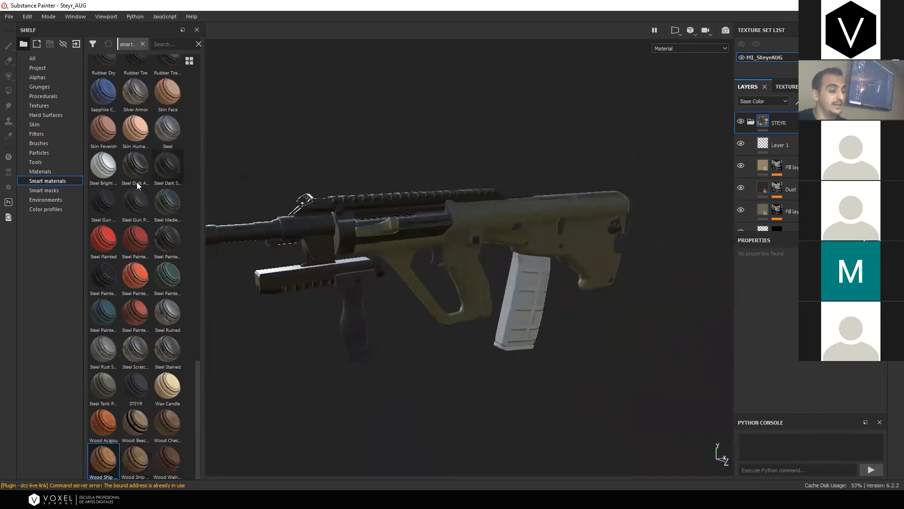
alt+middle_drag(372, 147, 461, 140)
shift+right_drag(460, 140, 508, 130)
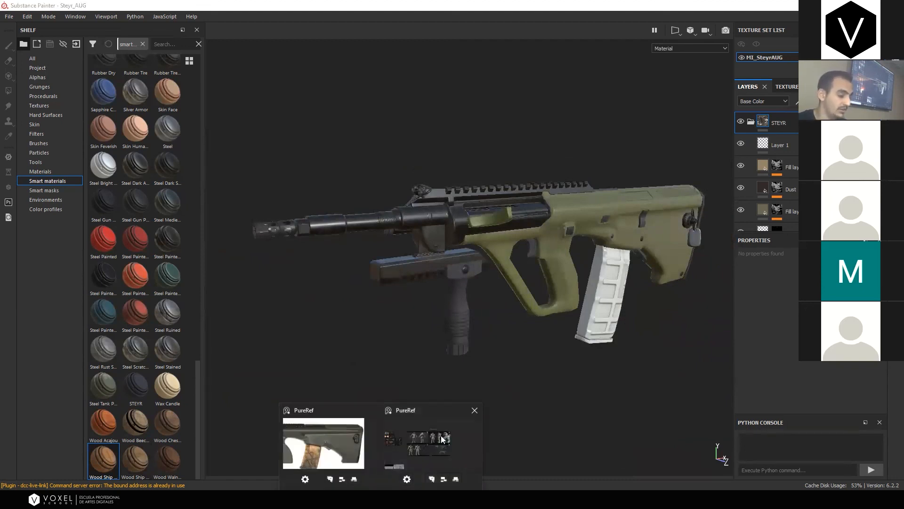
Switch to the PureRef board and examine the finished green Steyr AUG renders as texturing reference
click(443, 445)
scroll(536, 317, up, 8)
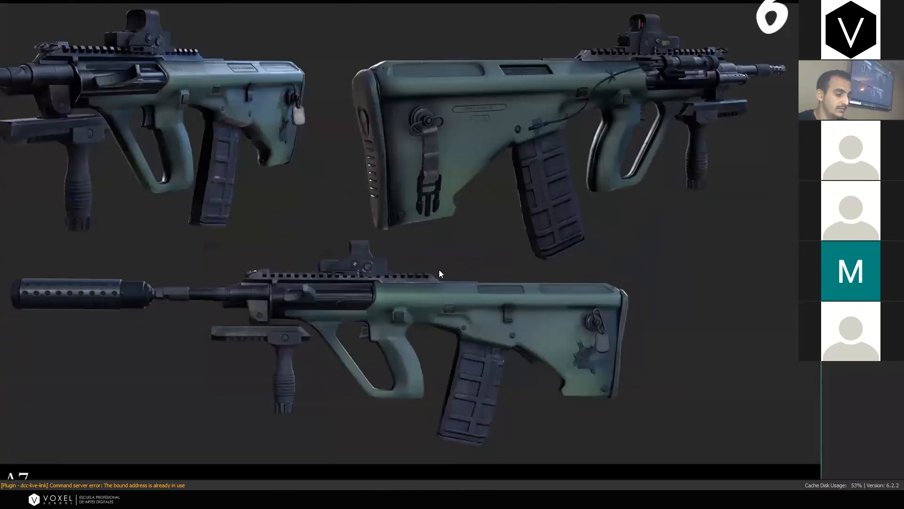
middle_drag(395, 205, 437, 211)
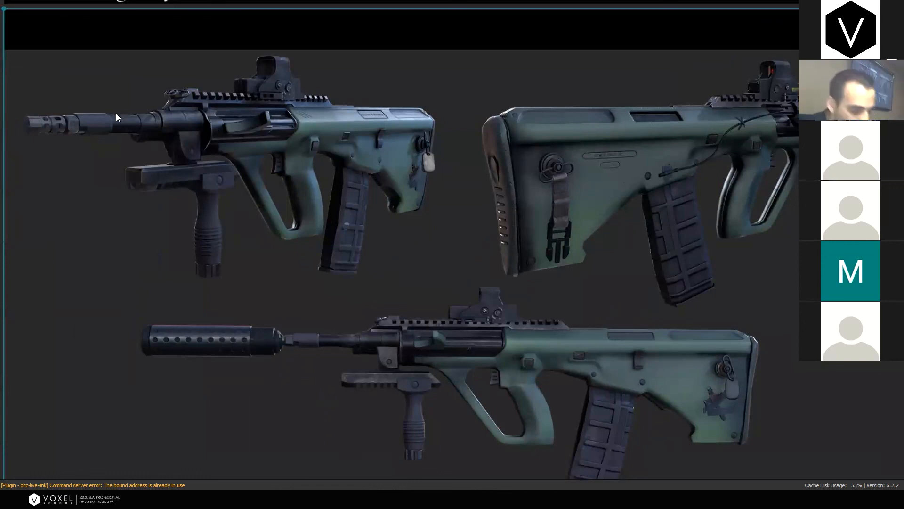
middle_drag(645, 389, 668, 346)
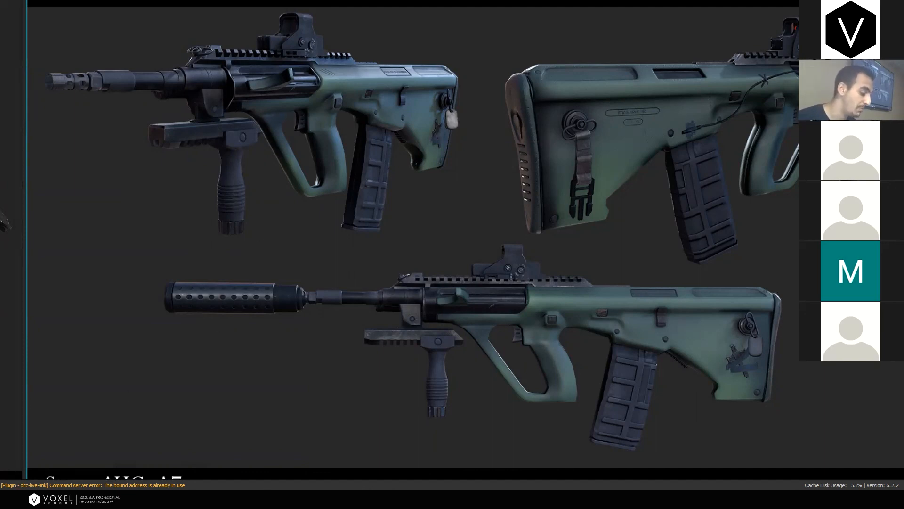
mouse_move(358, 499)
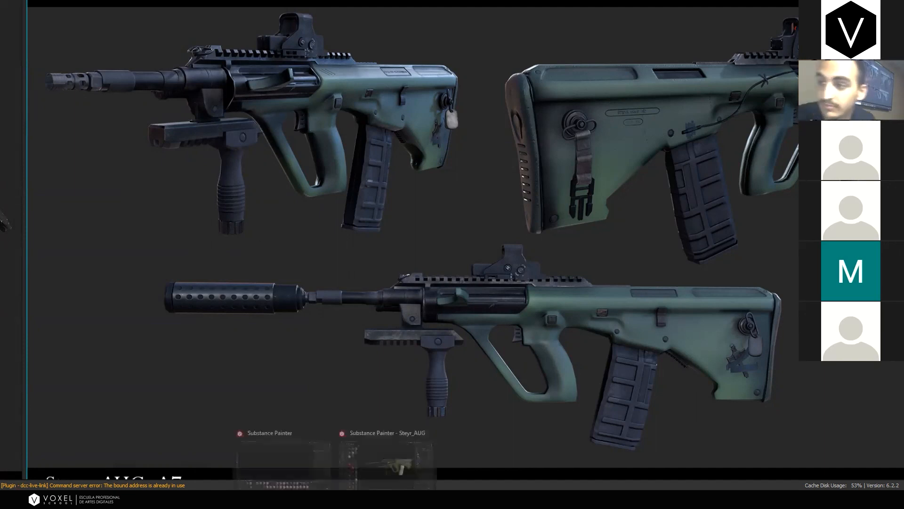
Switch back to the Steyr_AUG project in Substance Painter and turn on the mesh wireframe in the viewport display
click(364, 450)
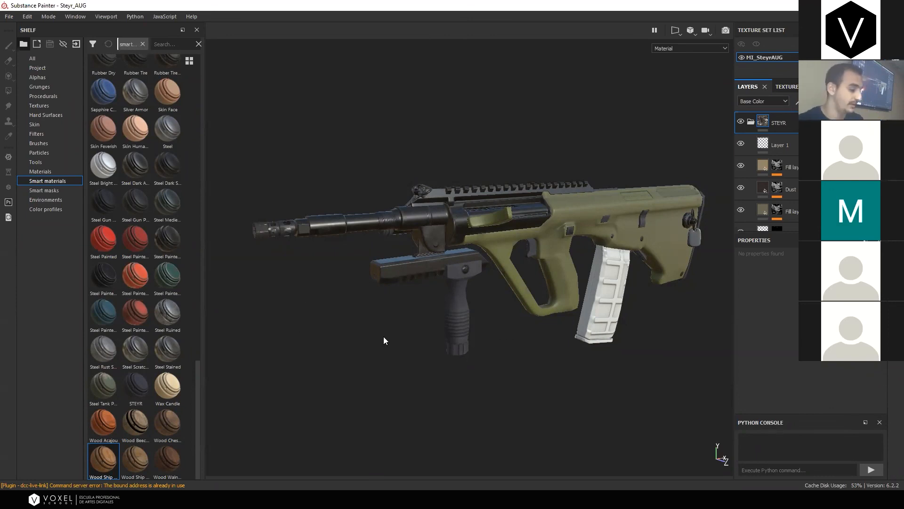
scroll(444, 306, up, 2)
scroll(488, 273, up, 4)
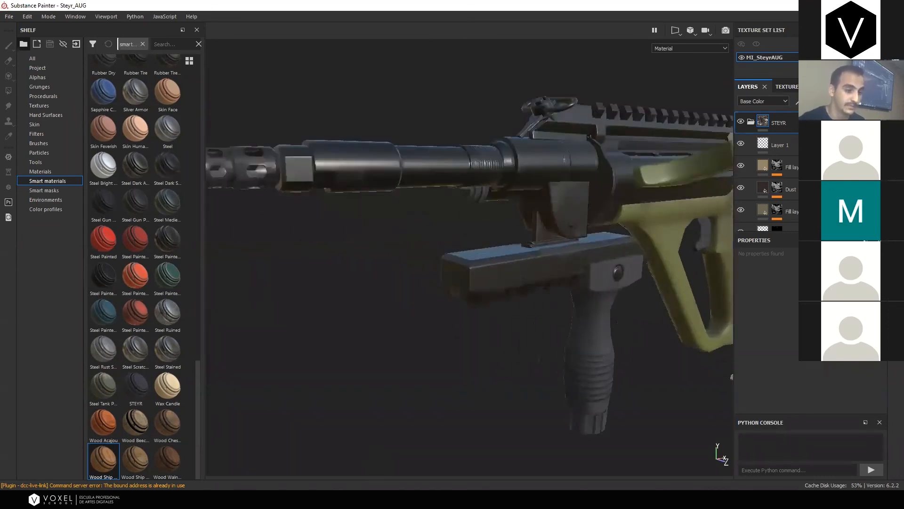
click(895, 46)
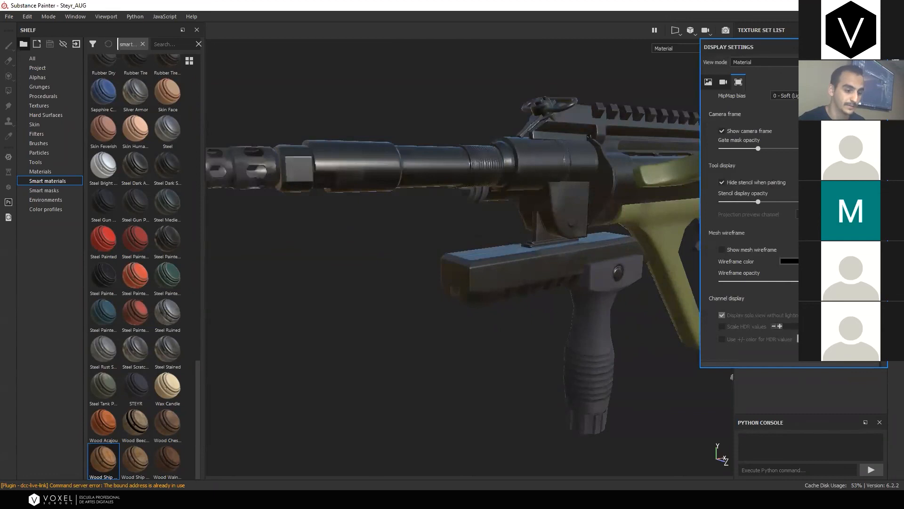
click(722, 250)
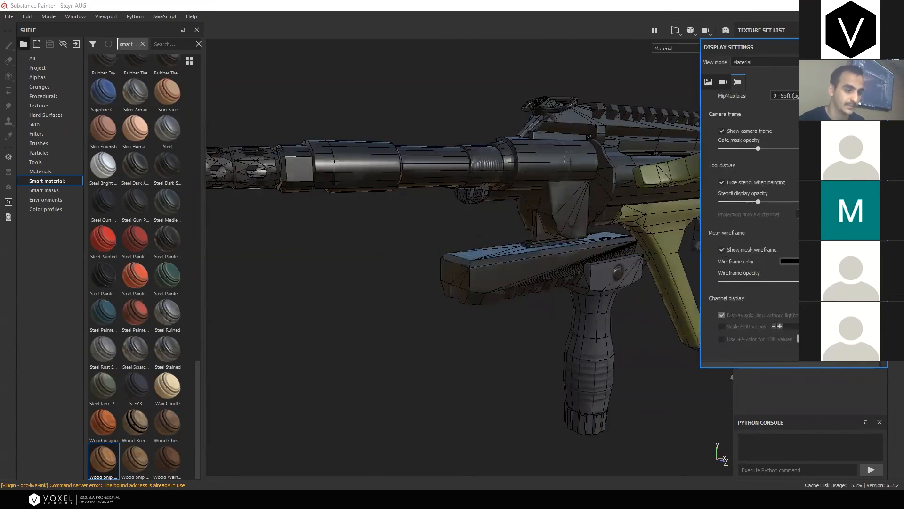
click(895, 47)
Hide the STEYR folder and examine the muzzle's wireframe topology around its vent holes up close
click(741, 122)
alt+middle_drag(417, 198, 547, 219)
scroll(677, 230, up, 3)
scroll(547, 219, up, 3)
alt+drag(547, 219, 523, 217)
alt+middle_drag(523, 217, 578, 248)
alt+drag(578, 248, 594, 238)
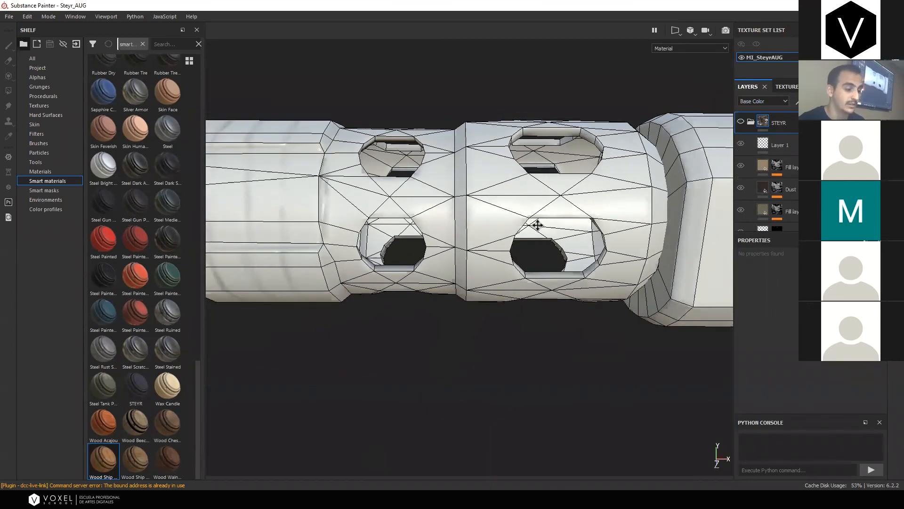
scroll(594, 238, up, 5)
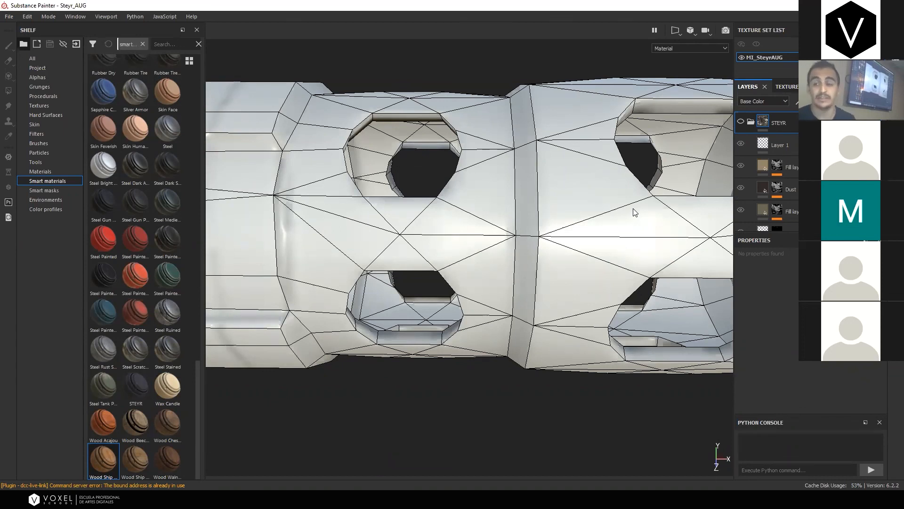
Examine the wireframe topology along the rifle's barrel, from the muzzle vents to the small round holes, from several angles
scroll(634, 213, down, 5)
alt+middle_drag(617, 332, 203, 232)
alt+drag(529, 204, 573, 202)
alt+middle_drag(573, 202, 395, 211)
scroll(620, 211, up, 4)
scroll(621, 211, up, 5)
alt+drag(541, 165, 505, 204)
scroll(598, 228, down, 5)
alt+right_drag(505, 204, 689, 264)
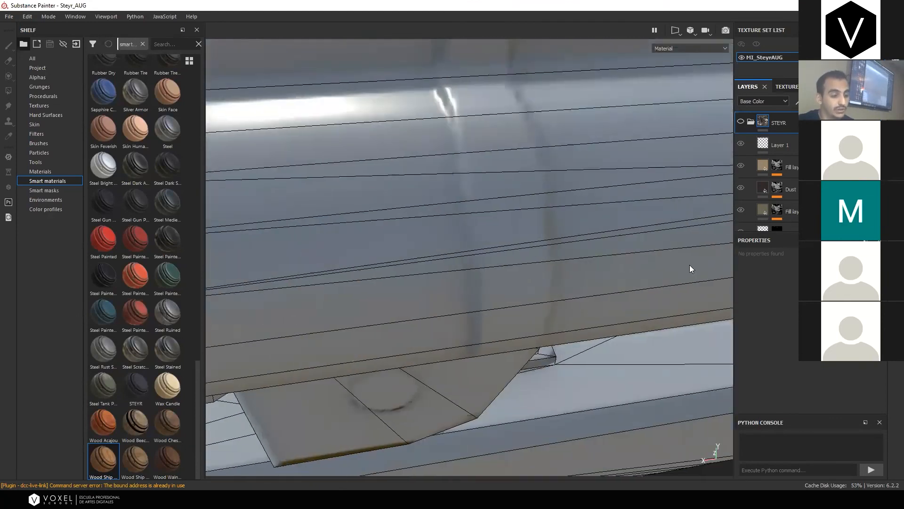
alt+drag(689, 265, 607, 235)
shift+right_drag(608, 235, 515, 218)
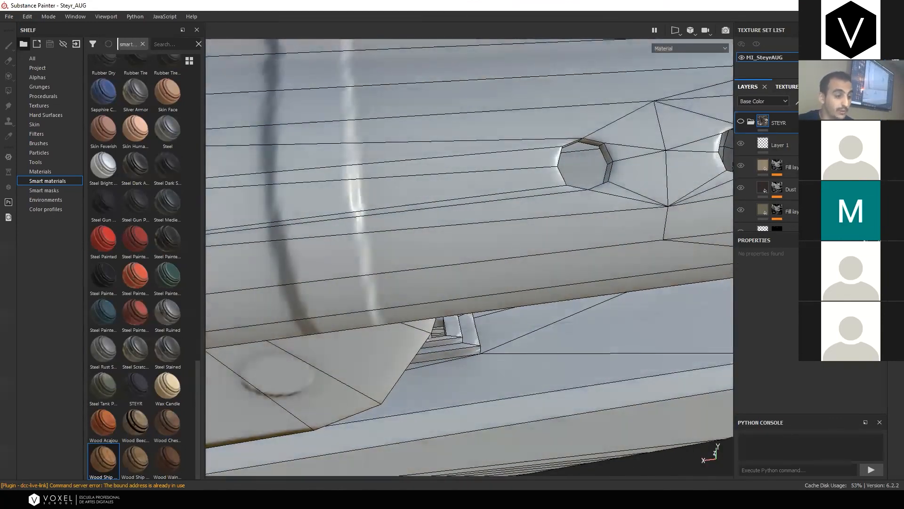
Turn off the mesh wireframe and examine the shading around the barrel's round holes
click(675, 30)
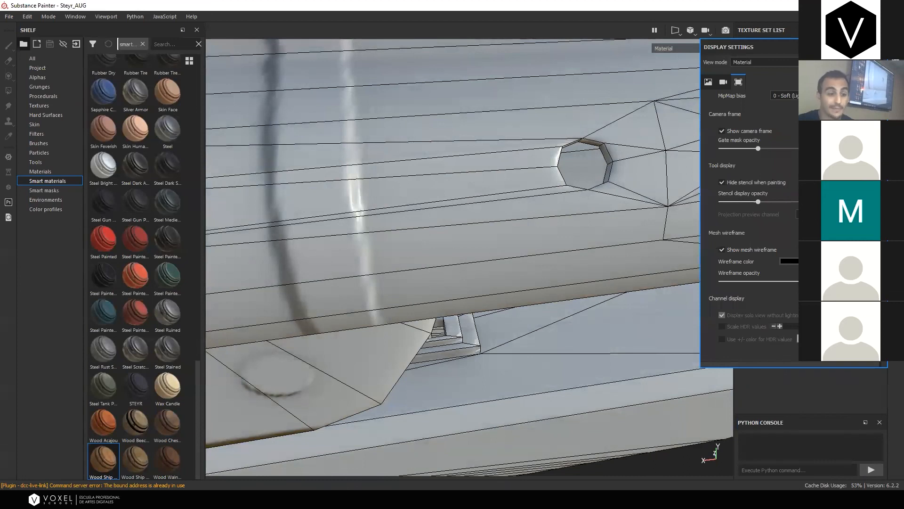
click(721, 250)
alt+drag(578, 222, 403, 228)
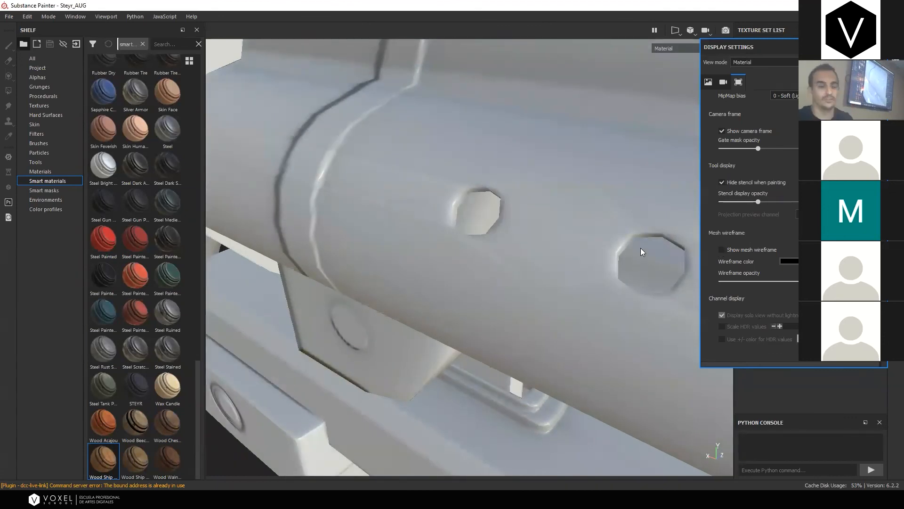
Turn the mesh wireframe back on and examine the topology of the muzzle, barrel and front of the rifle
click(722, 250)
alt+drag(654, 235, 406, 247)
scroll(465, 235, down, 5)
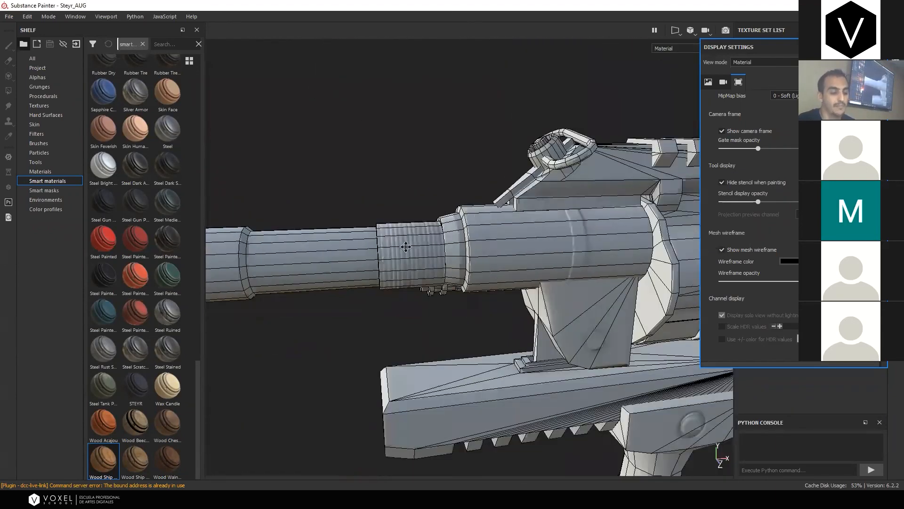
alt+middle_drag(406, 247, 517, 225)
scroll(452, 220, up, 5)
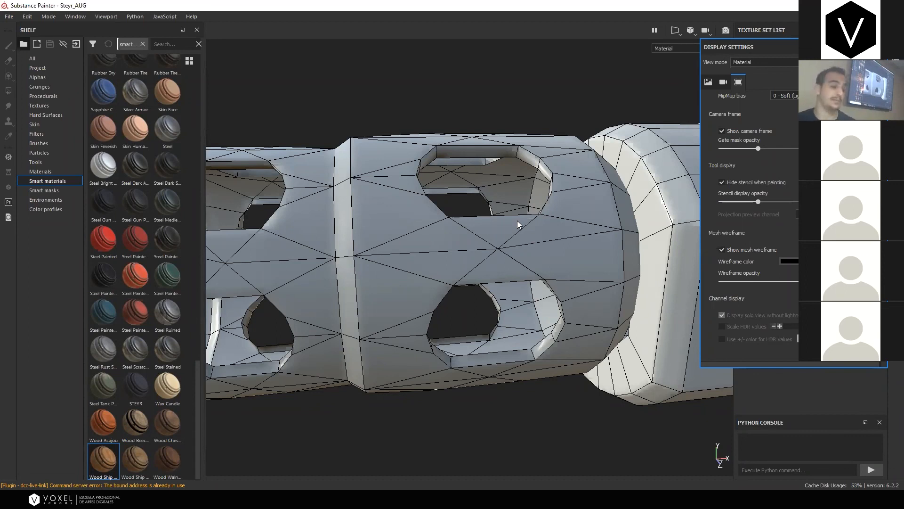
scroll(517, 220, down, 5)
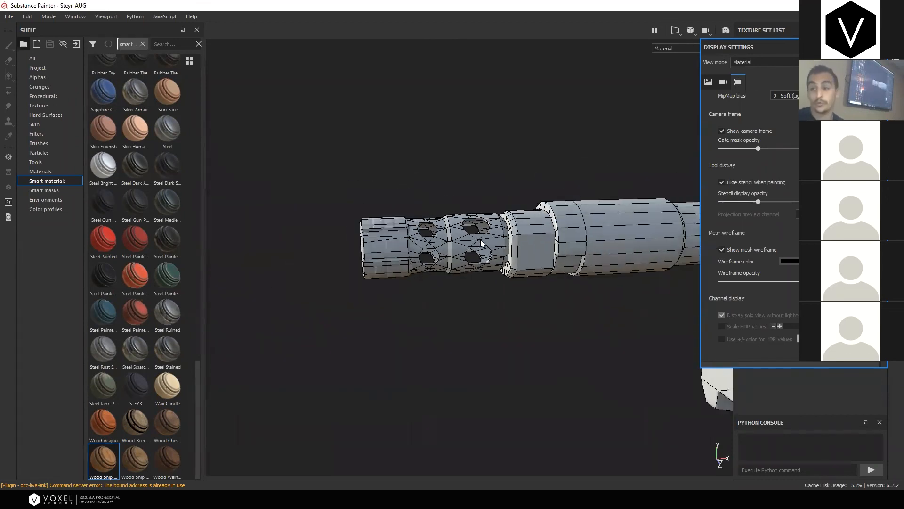
mouse_move(480, 240)
alt+mouse_down()
mouse_move(595, 216)
mouse_move(476, 227)
alt+mouse_up()
scroll(530, 232, down, 3)
ctrl+alt+drag(530, 232, 489, 249)
scroll(479, 235, down, 2)
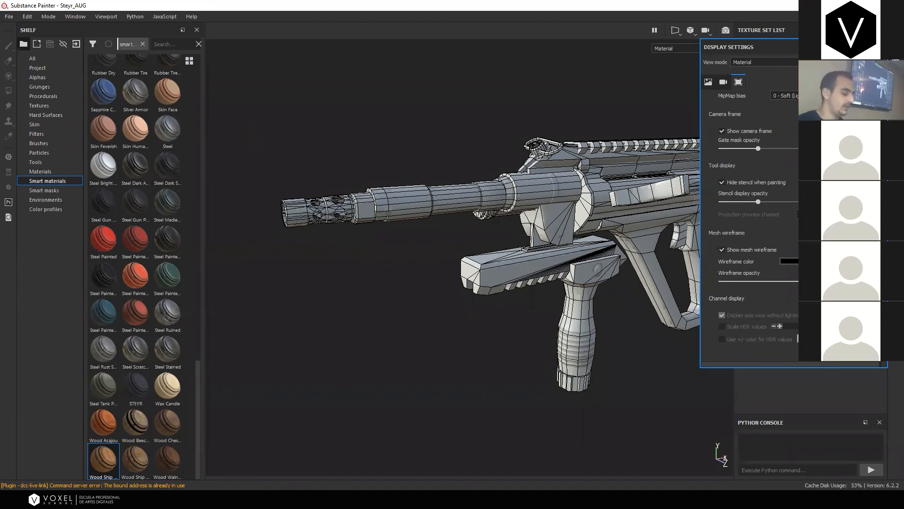
Open the Ludens project from the MasterClass_24/Ludens folder, declining the new version download and closing the welcome window
click(242, 499)
click(360, 314)
click(384, 160)
click(353, 159)
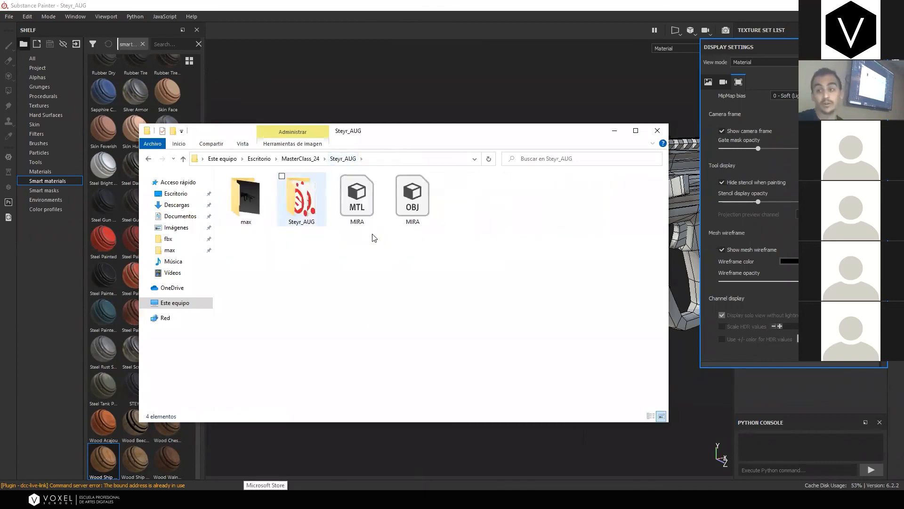
click(300, 158)
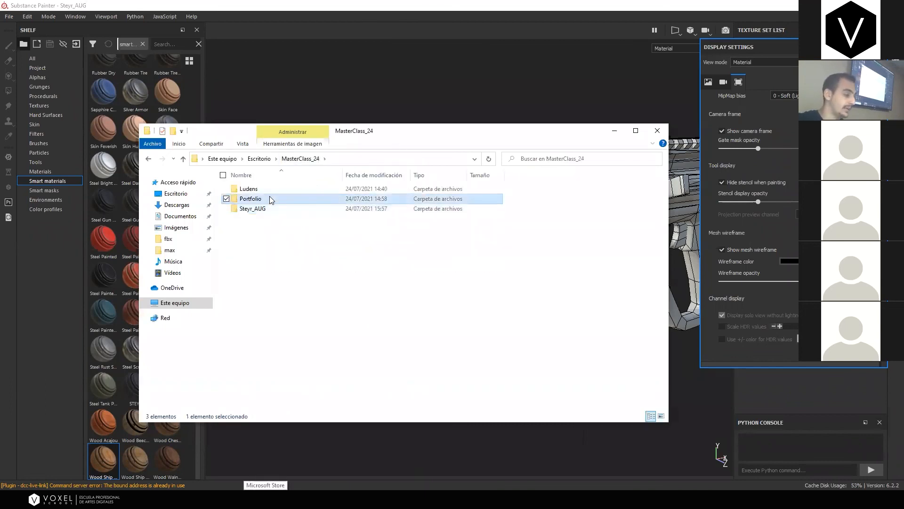
click(271, 190)
double_click(271, 193)
double_click(263, 207)
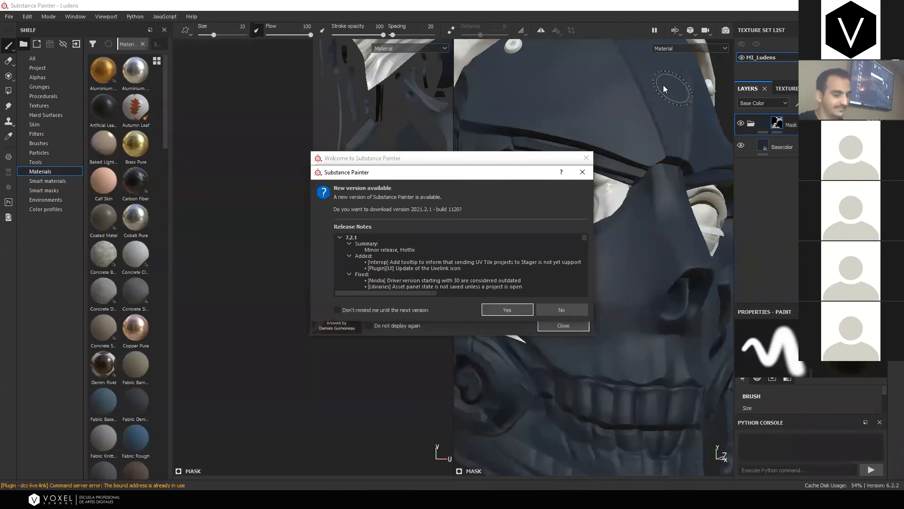
click(559, 311)
click(563, 325)
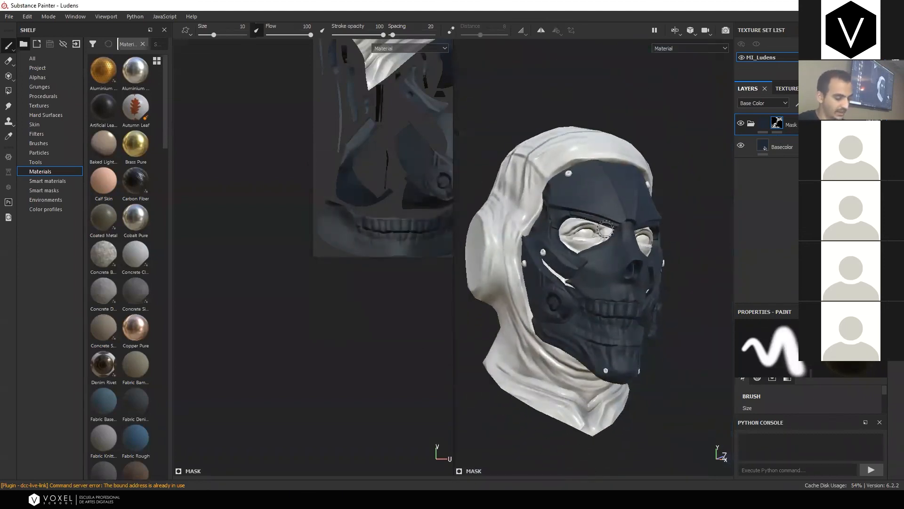
Show only the 3D view and inspect the masked Ludens head from both sides and up close
key(F2)
alt+drag(537, 241, 351, 242)
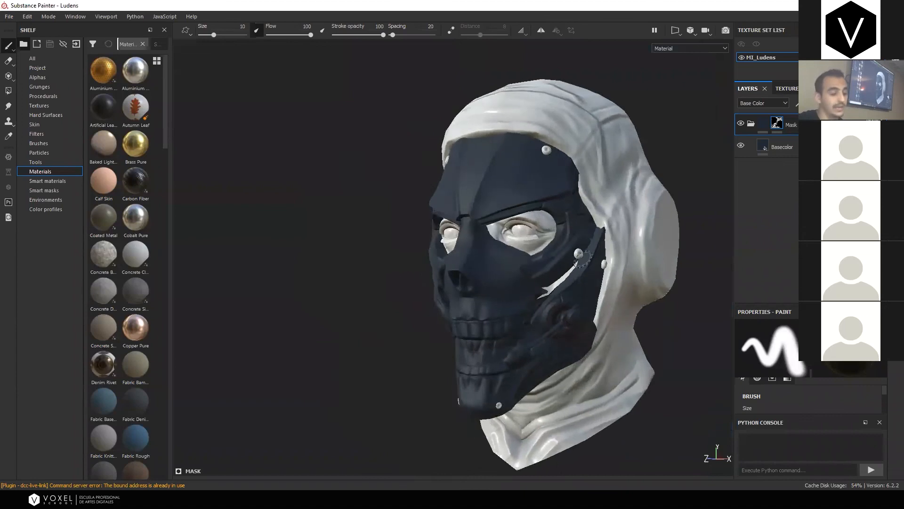
alt+right_drag(350, 243, 467, 238)
alt+drag(466, 238, 708, 235)
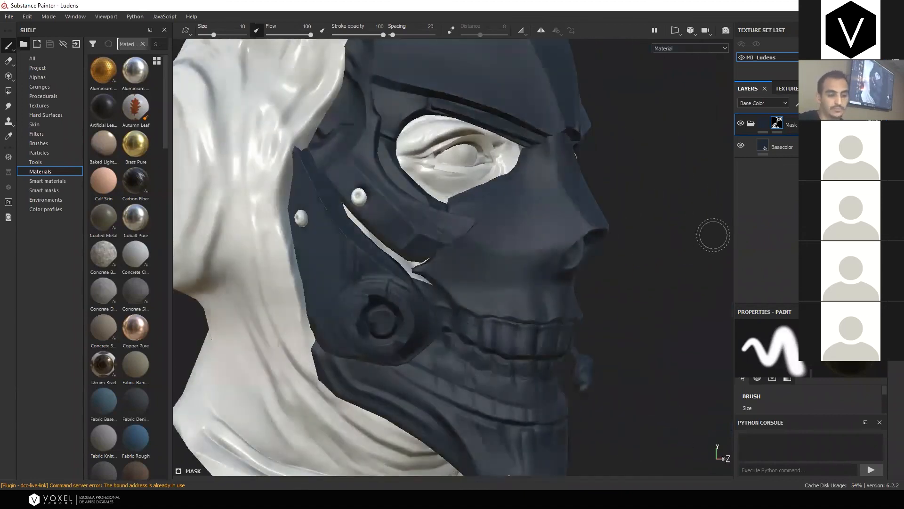
alt+right_drag(712, 235, 669, 244)
Collapse and hide the Mask folder, and apply the beige Creature smart material to the whole head
drag(772, 147, 748, 124)
click(51, 182)
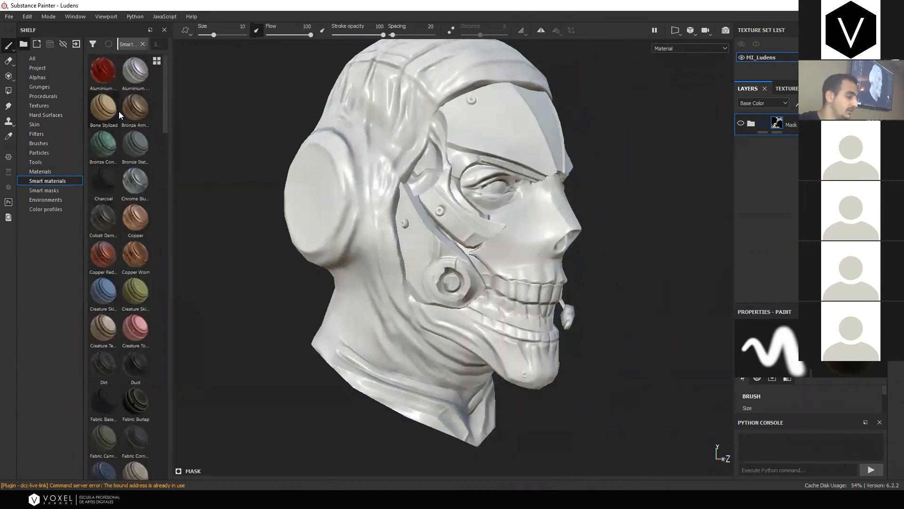
drag(93, 331, 525, 165)
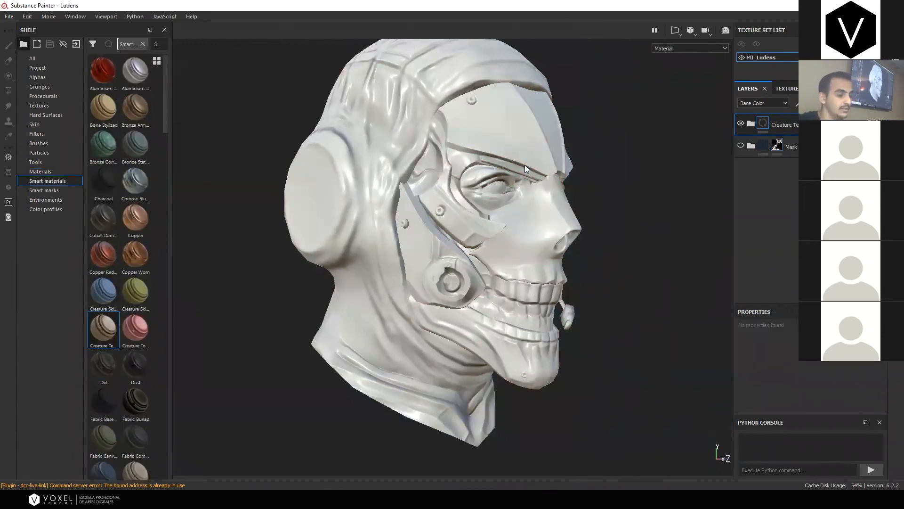
Inspect the weathered smart material on the head's eye, teeth, earpiece and profile from several angles and distances
alt+drag(632, 163, 418, 148)
scroll(467, 172, up, 6)
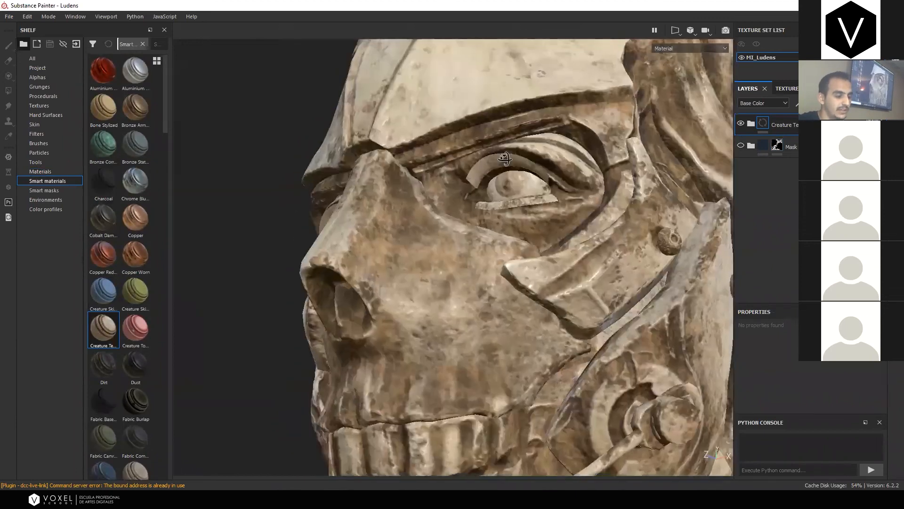
alt+drag(505, 159, 606, 182)
scroll(591, 215, down, 5)
alt+drag(448, 202, 638, 246)
scroll(466, 231, up, 6)
scroll(465, 229, down, 6)
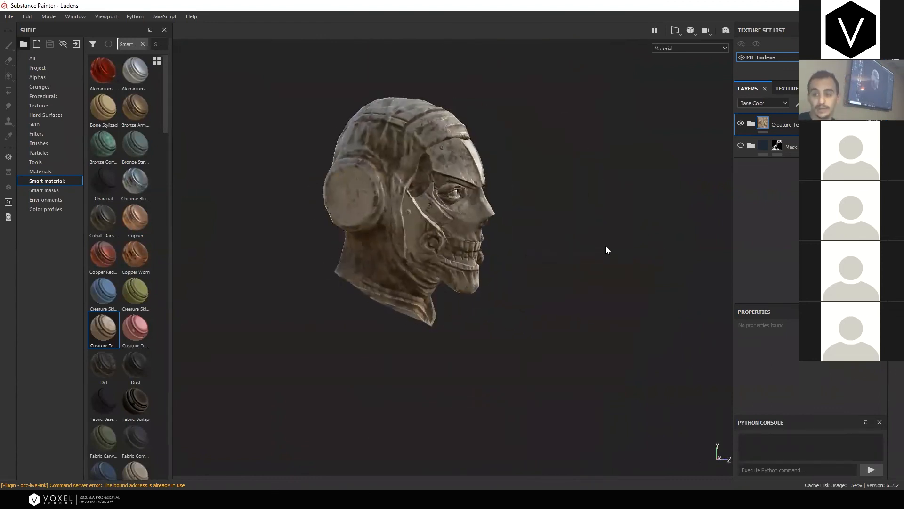
scroll(592, 239, up, 3)
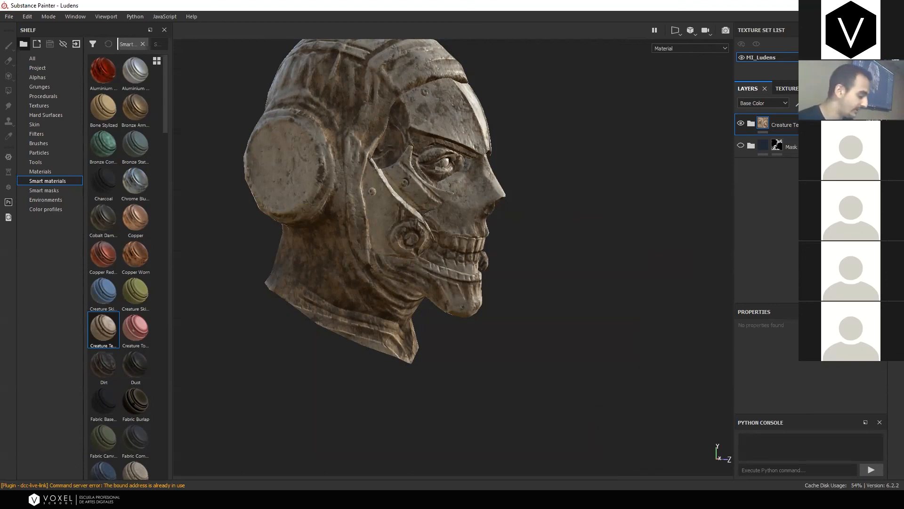
Switch to File Explorer and open the computer's C: drive
key(alt+Tab)
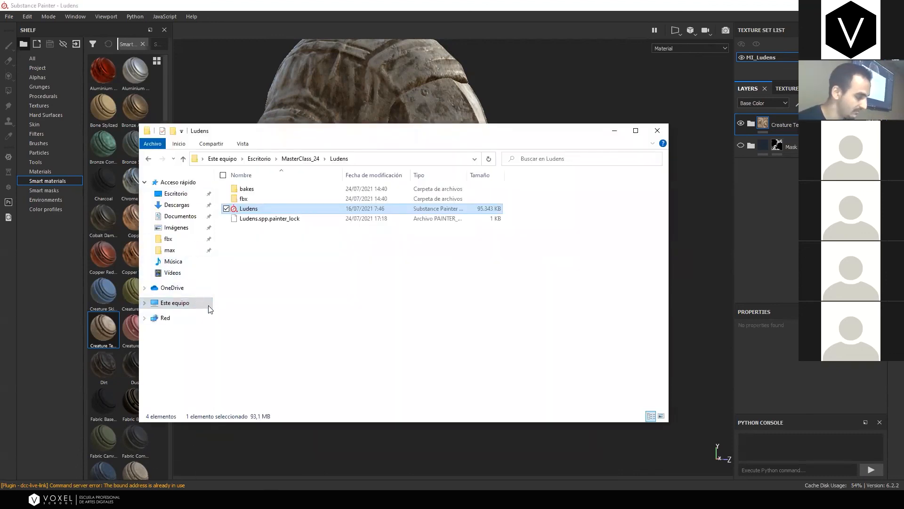
click(208, 303)
double_click(275, 286)
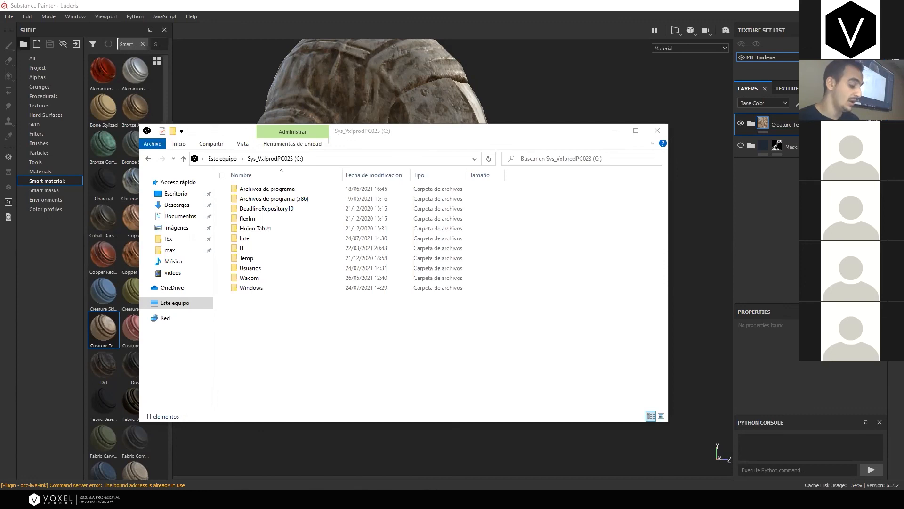
Switch to Chrome, search Google Images for "modelsheet weapon", and browse the weapon model sheets
key(alt+Tab)
scroll(136, 295, up, 9)
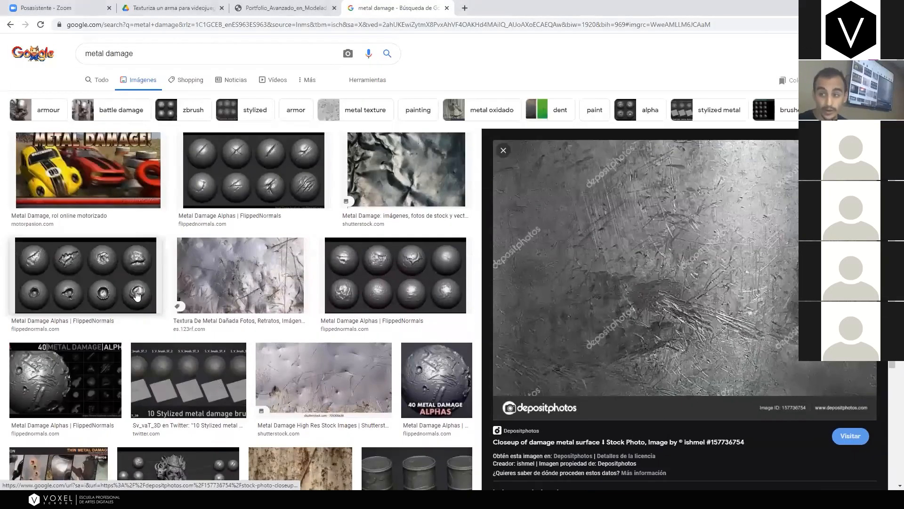
click(100, 80)
triple_click(165, 55)
key(BackSpace)
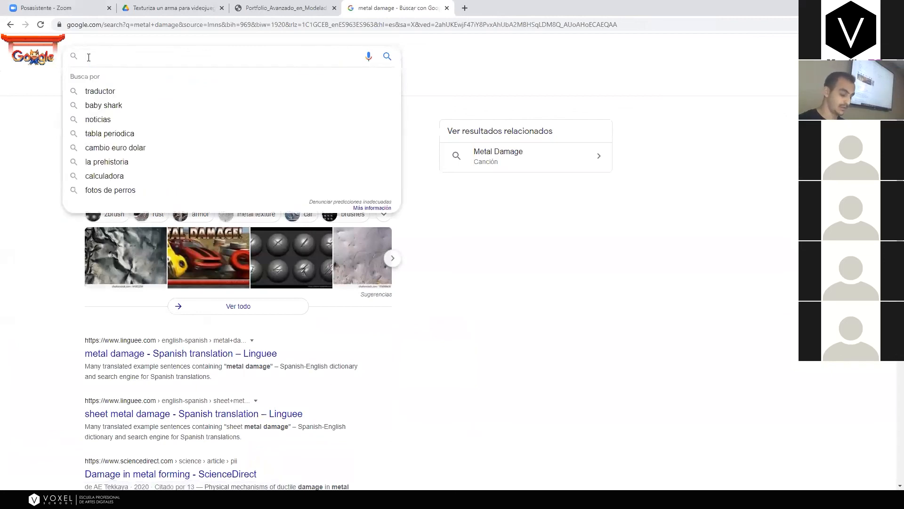
text(modelsheet )
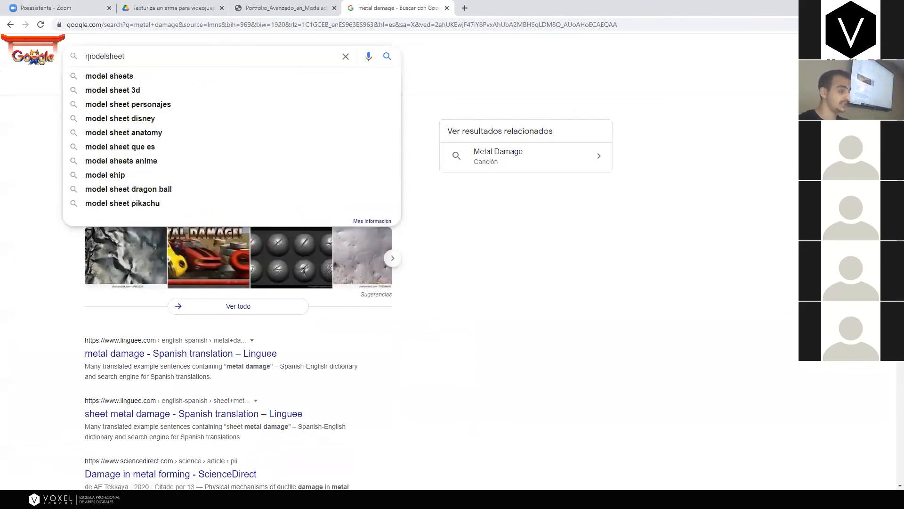
text(we)
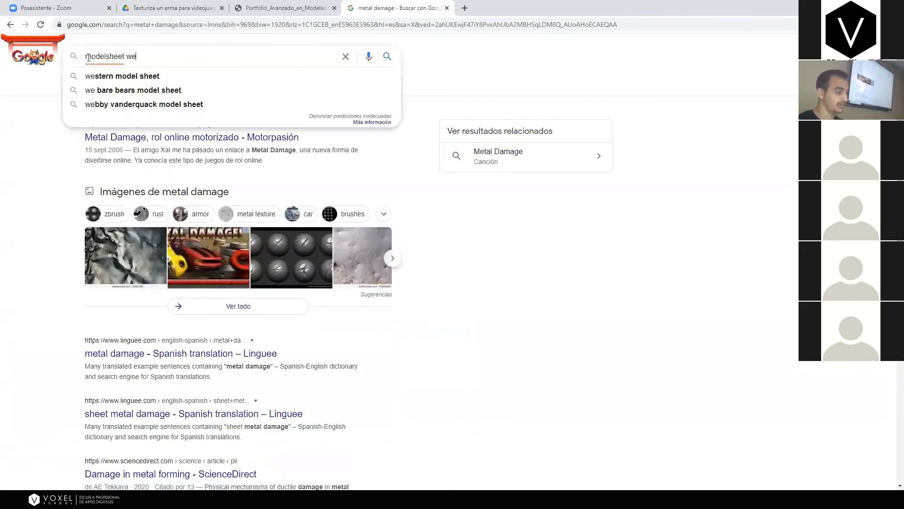
text(apon)
key(Return)
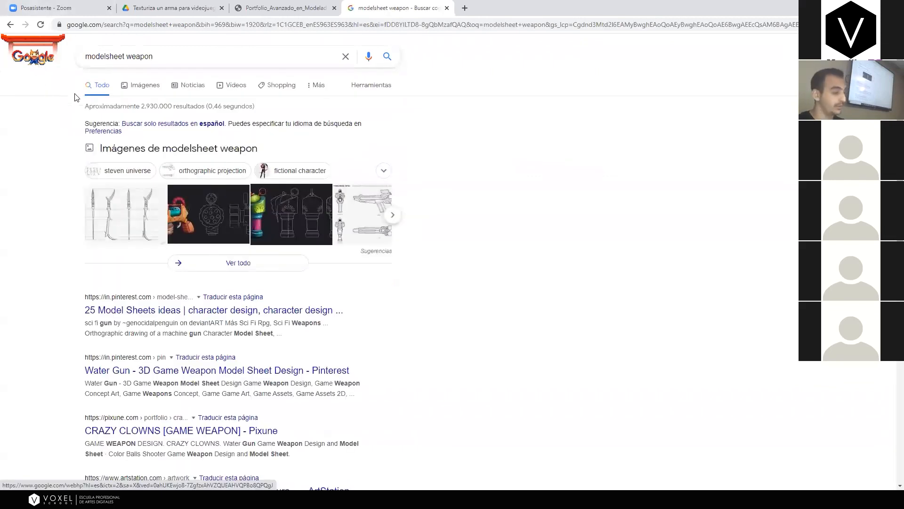
click(145, 85)
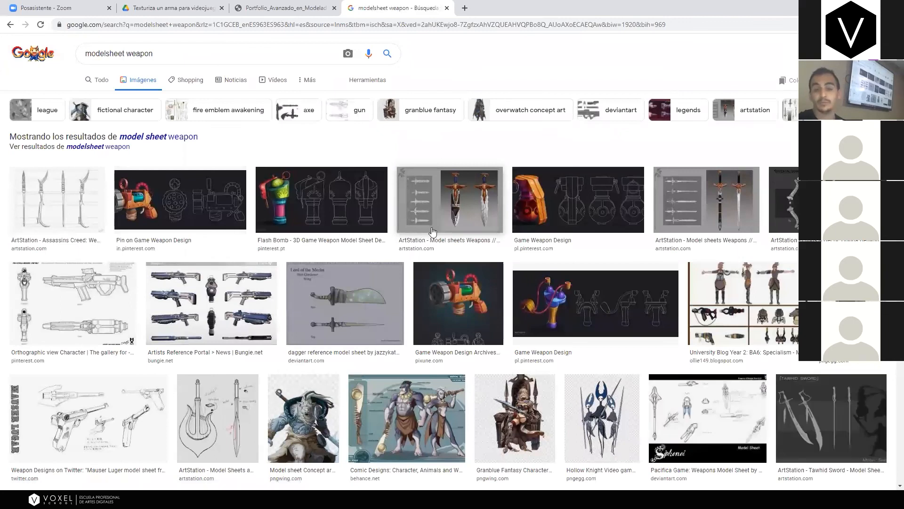
scroll(521, 299, down, 4)
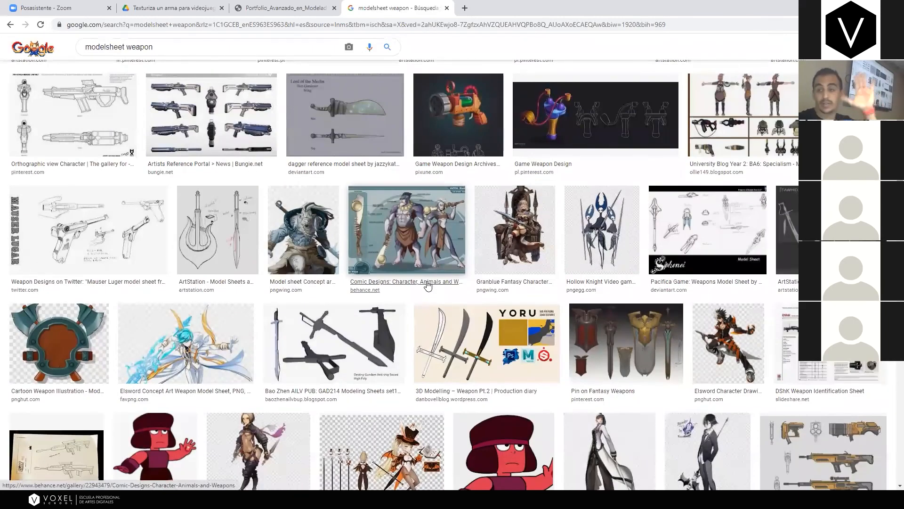
scroll(424, 288, up, 4)
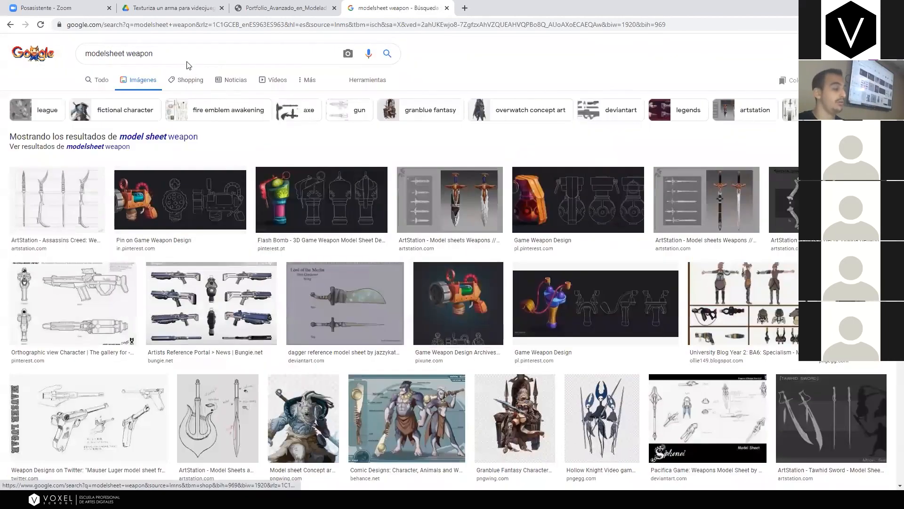
Search Google Images for "weapon blueprint" and open the Gun Blueprints image from Pinterest
drag(154, 53, 46, 50)
text(weapon )
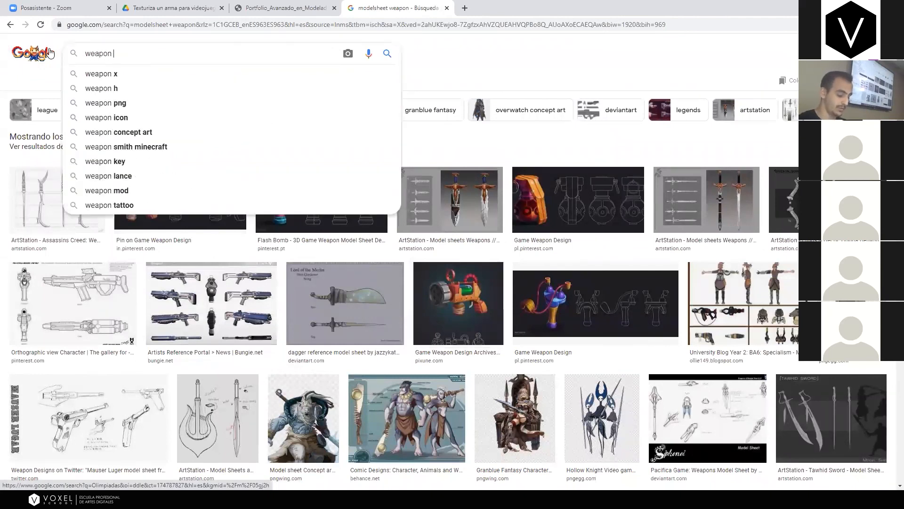
text(blueprint)
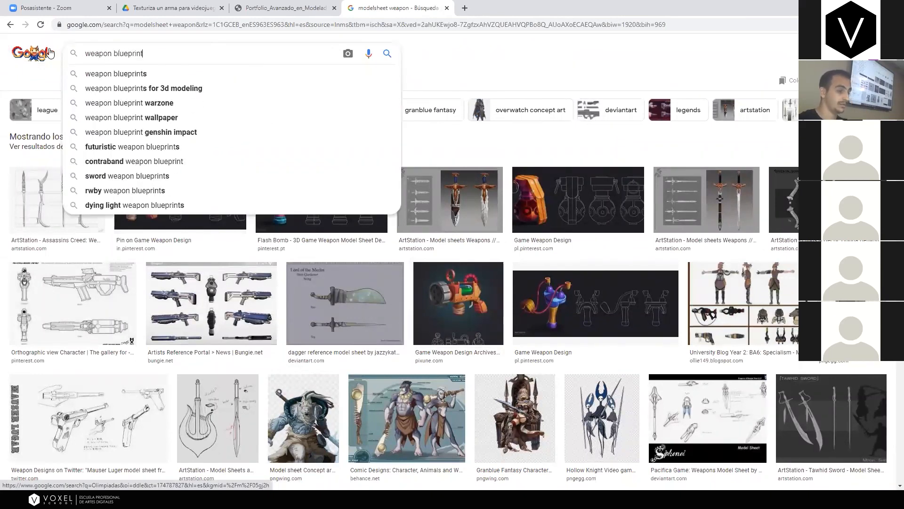
key(Return)
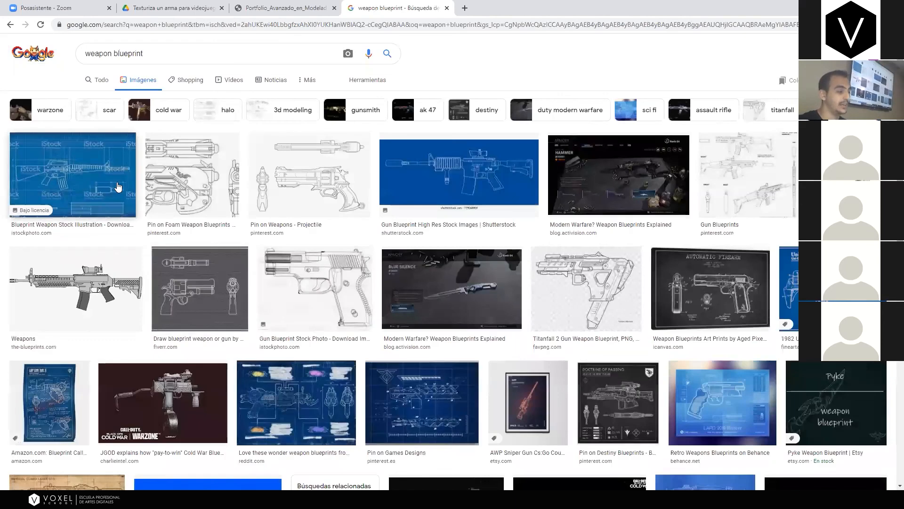
click(740, 184)
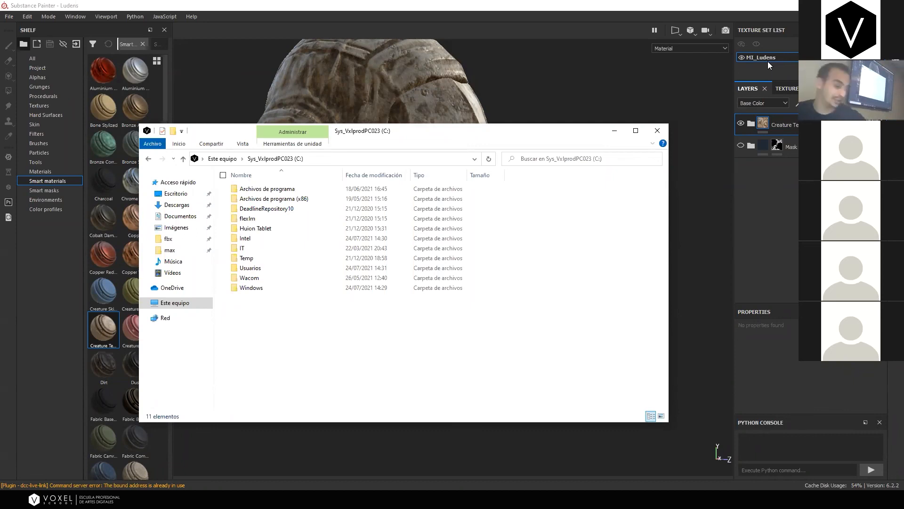
Return to the Ludens project, open its texture export settings, and review the available output templates and file types
click(614, 131)
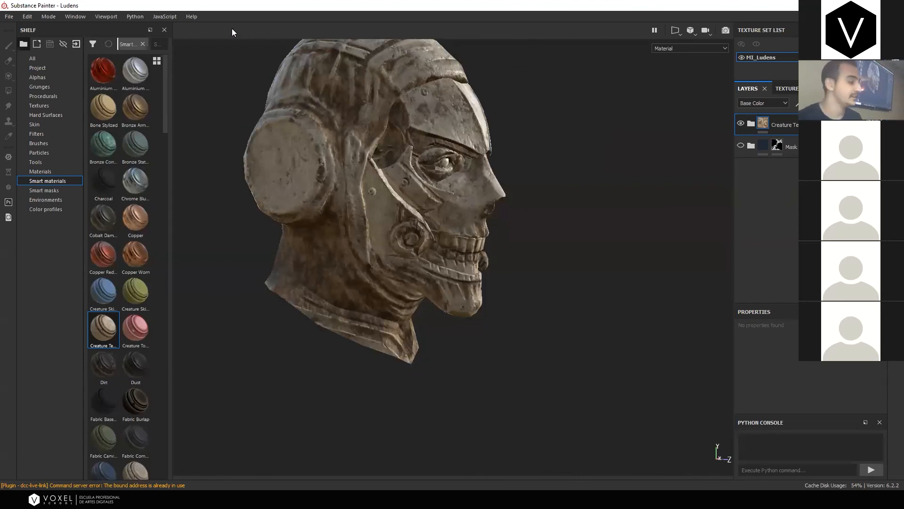
click(9, 17)
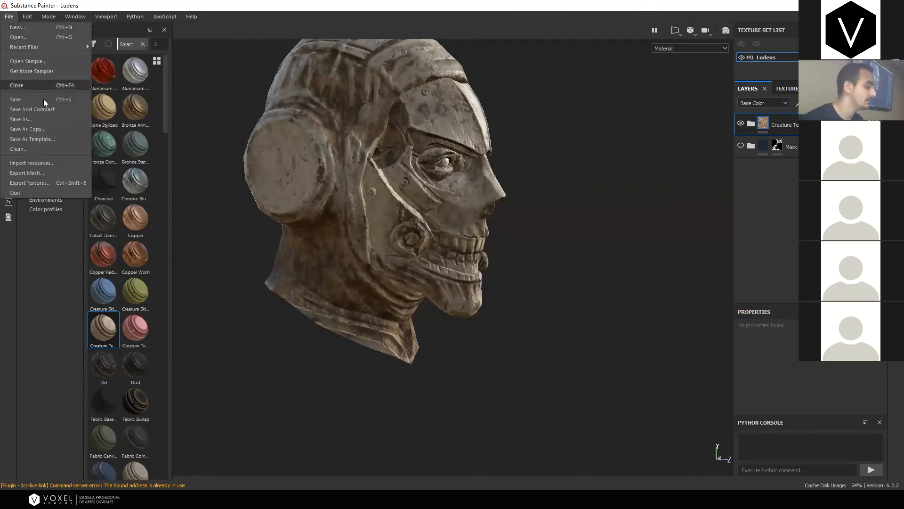
click(54, 182)
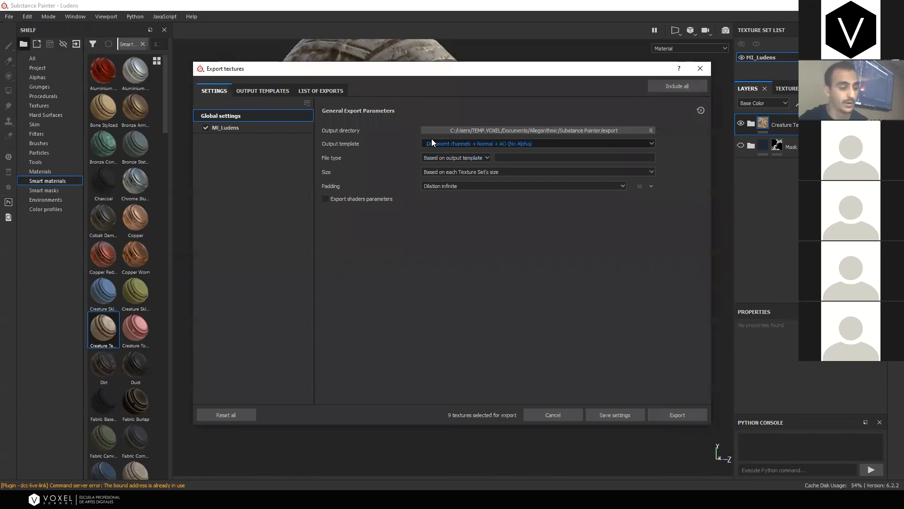
click(538, 145)
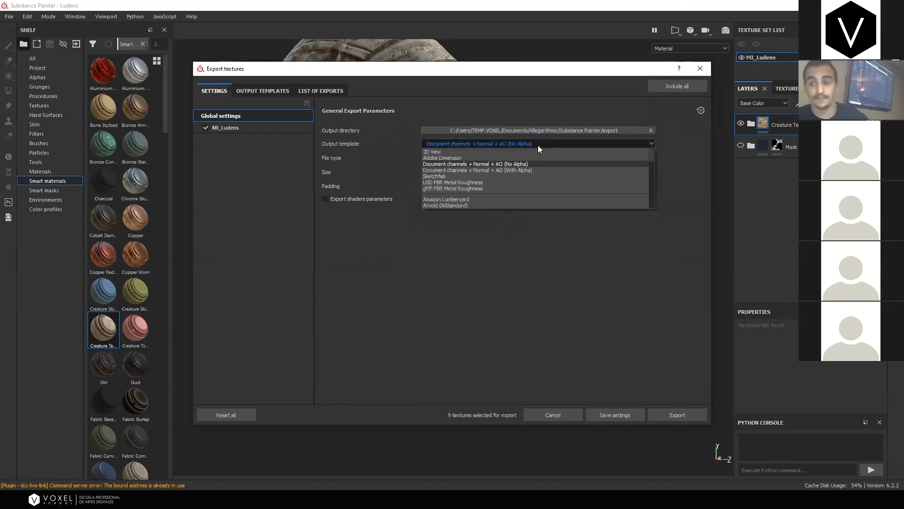
scroll(487, 188, down, 1)
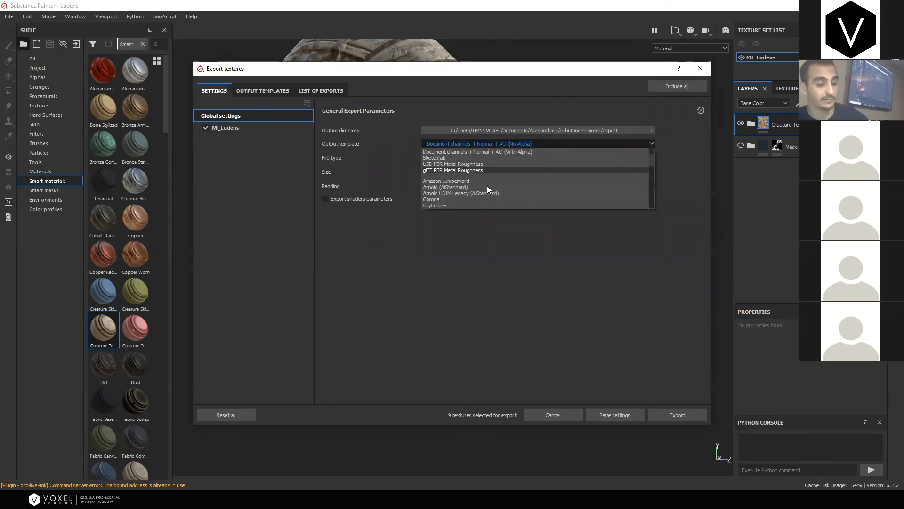
scroll(487, 189, down, 2)
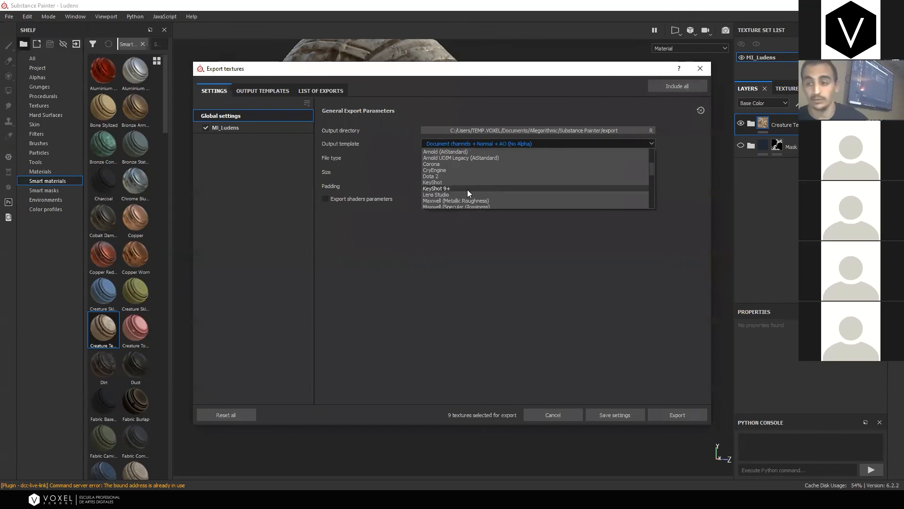
click(480, 234)
click(478, 157)
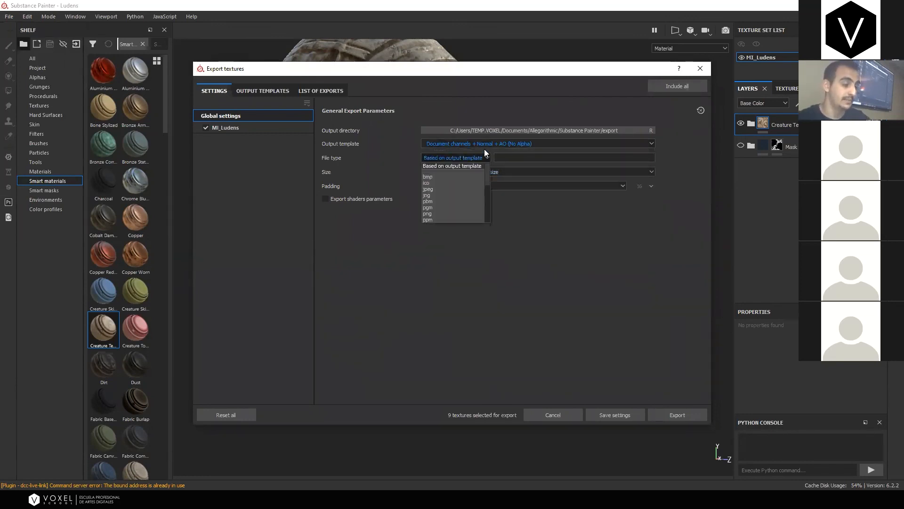